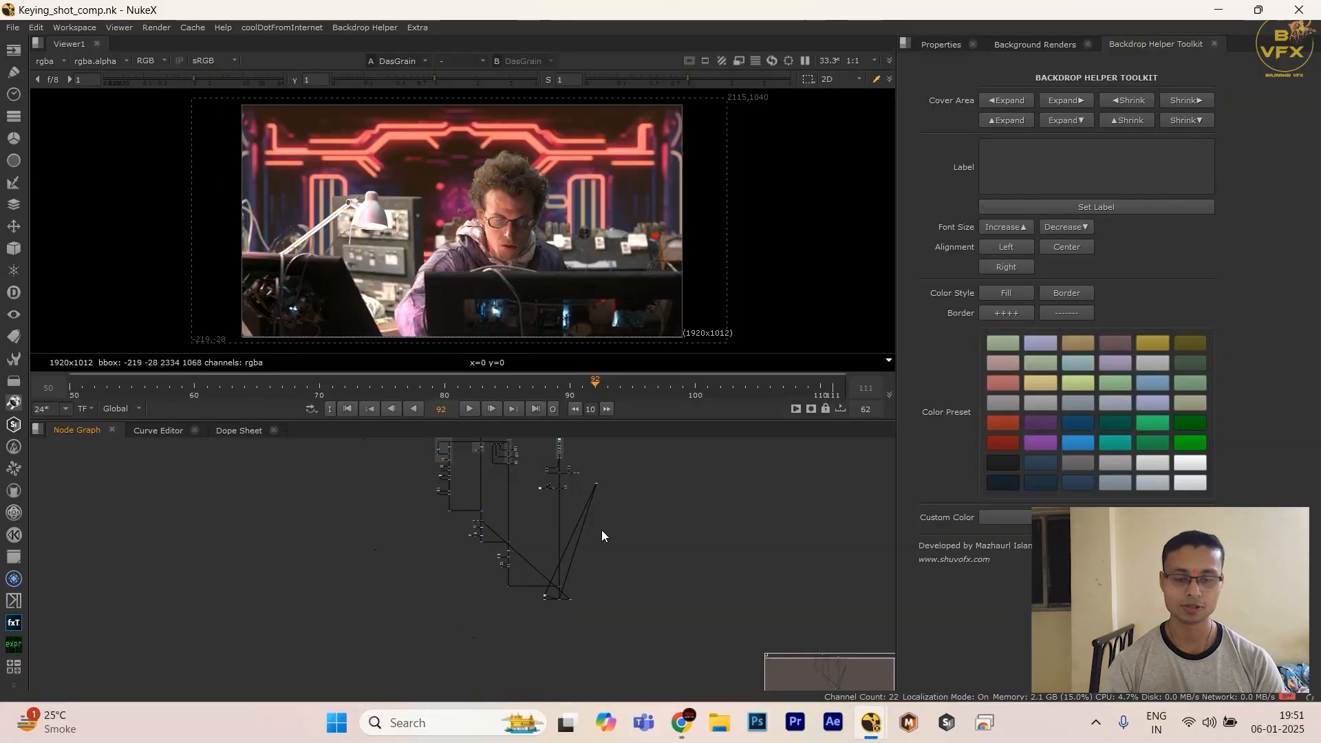
scroll(560, 585, "up", 10)
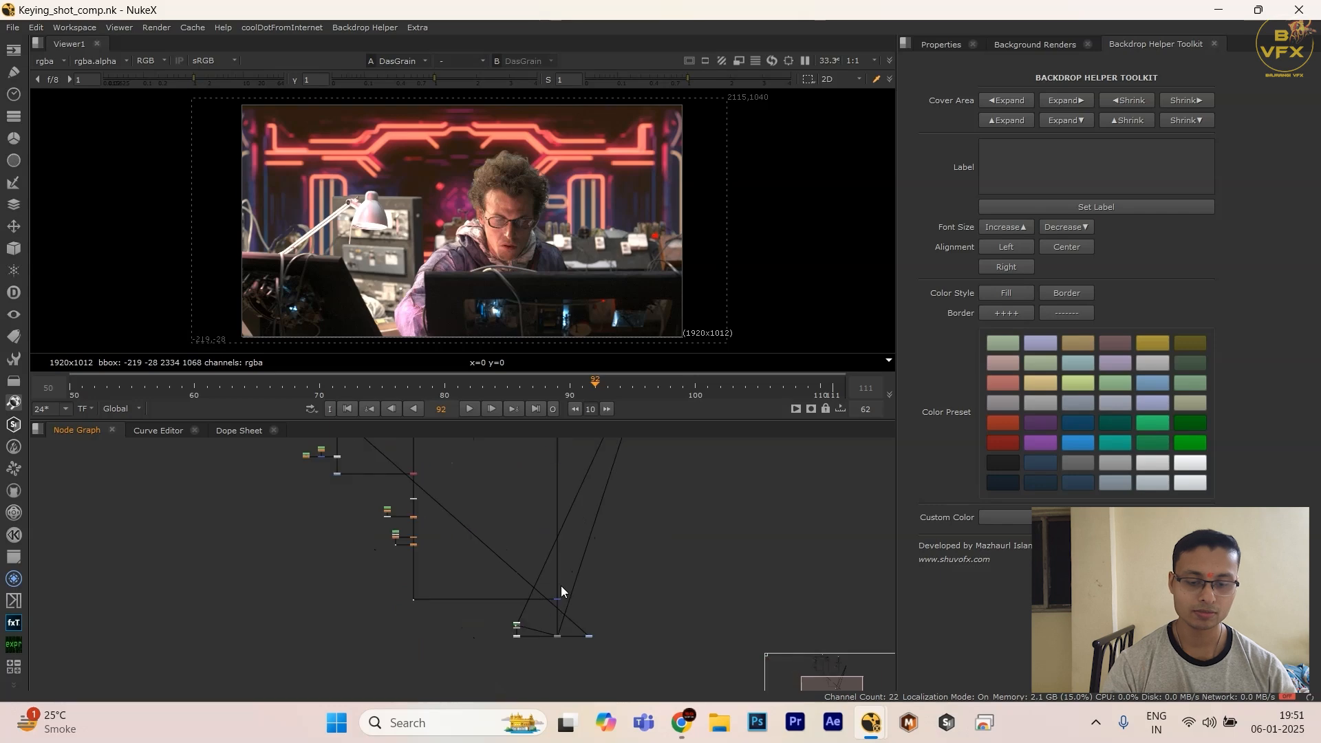
key("q")
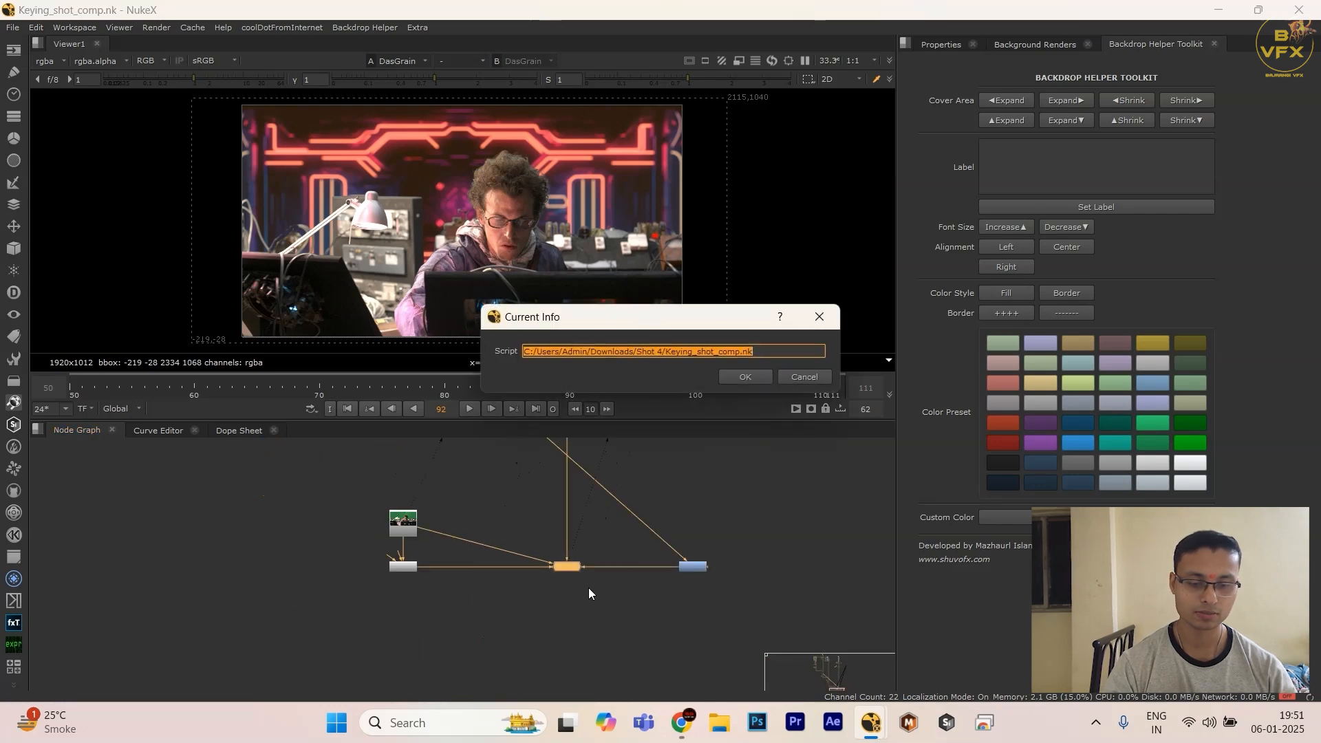
left_click(805, 380)
left_click_drag(638, 565, 552, 507)
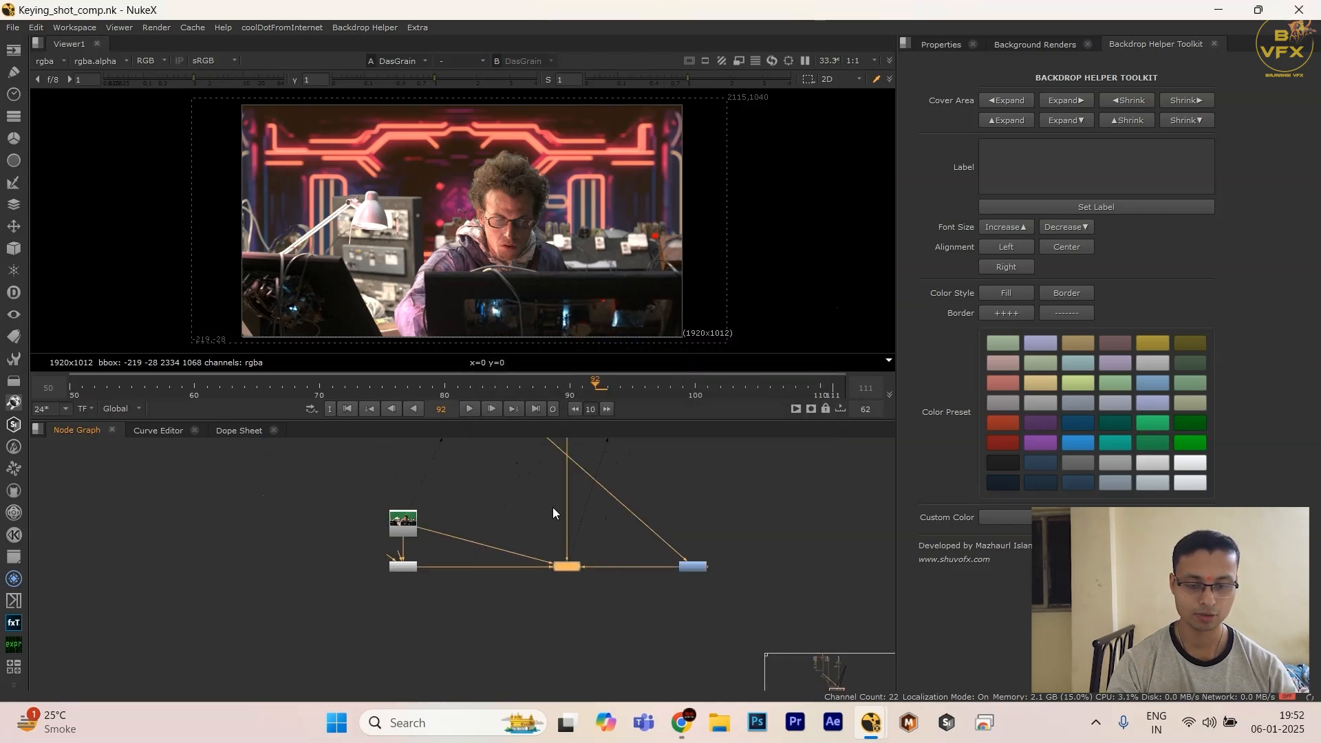
key("space")
key("space")
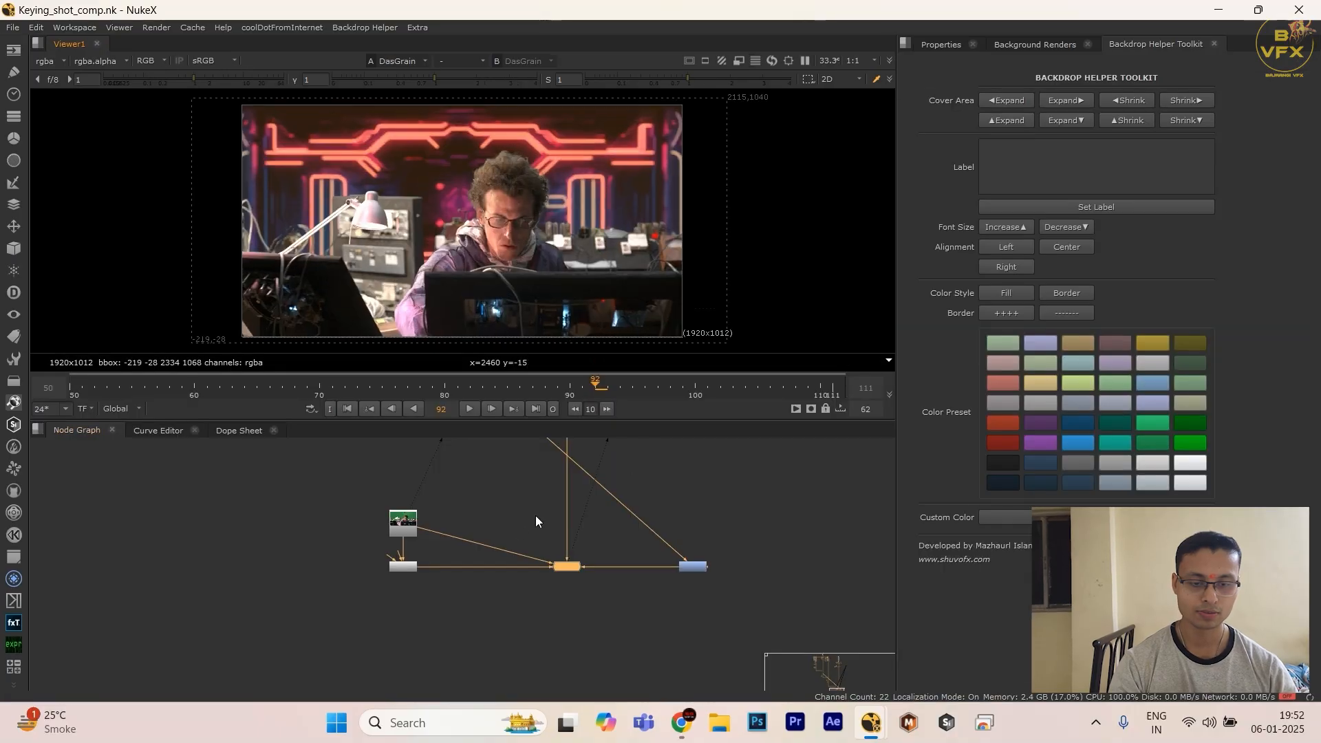
Step: Display the output of the Merge7 node from the lower background branch in the Viewer
scroll(585, 550, "down", 5)
scroll(625, 608, "down", 5)
middle_click_drag(630, 554, 625, 616)
middle_click_drag(610, 468, 607, 555)
scroll(607, 555, "up", 11)
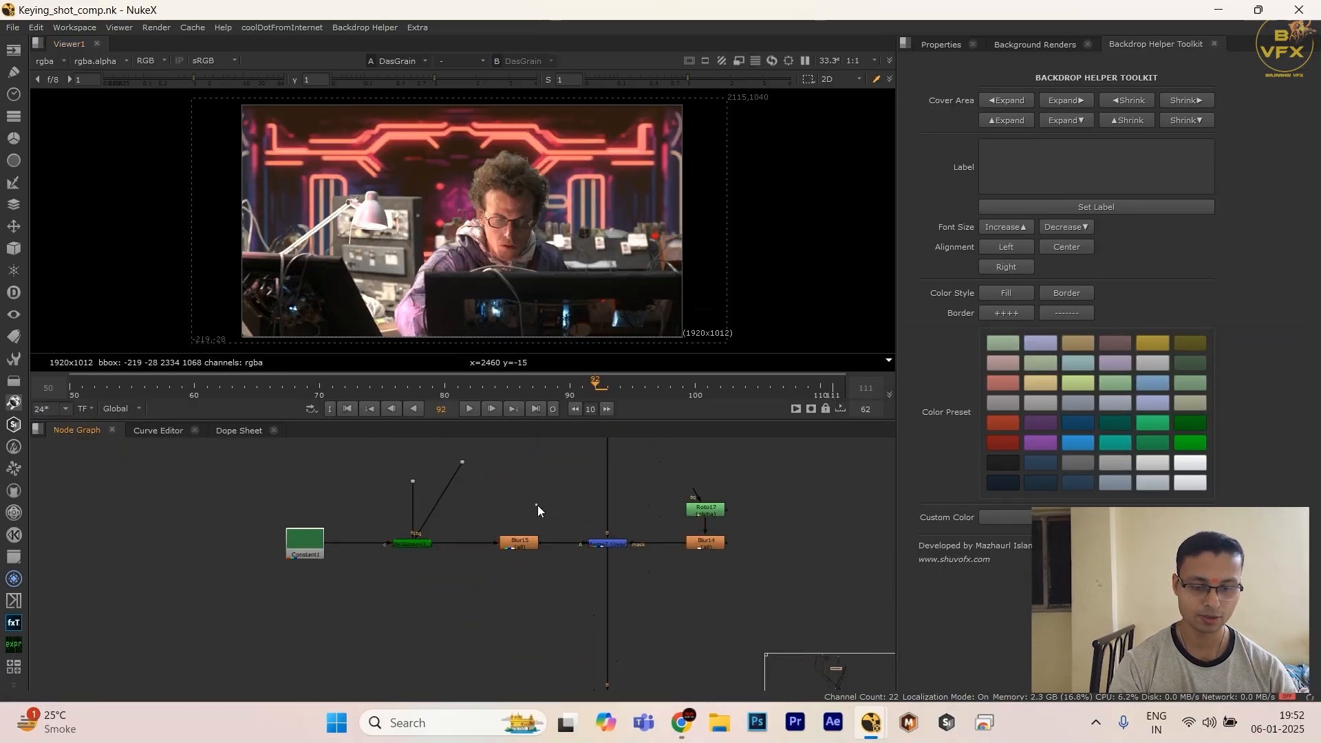
left_click_drag(538, 505, 660, 571)
key("1")
Step: Display the final DasGrain output in the Viewer and inspect the man's hair and face up close
scroll(564, 606, "down", 6)
middle_click_drag(532, 579, 521, 440)
scroll(534, 485, "down", 5)
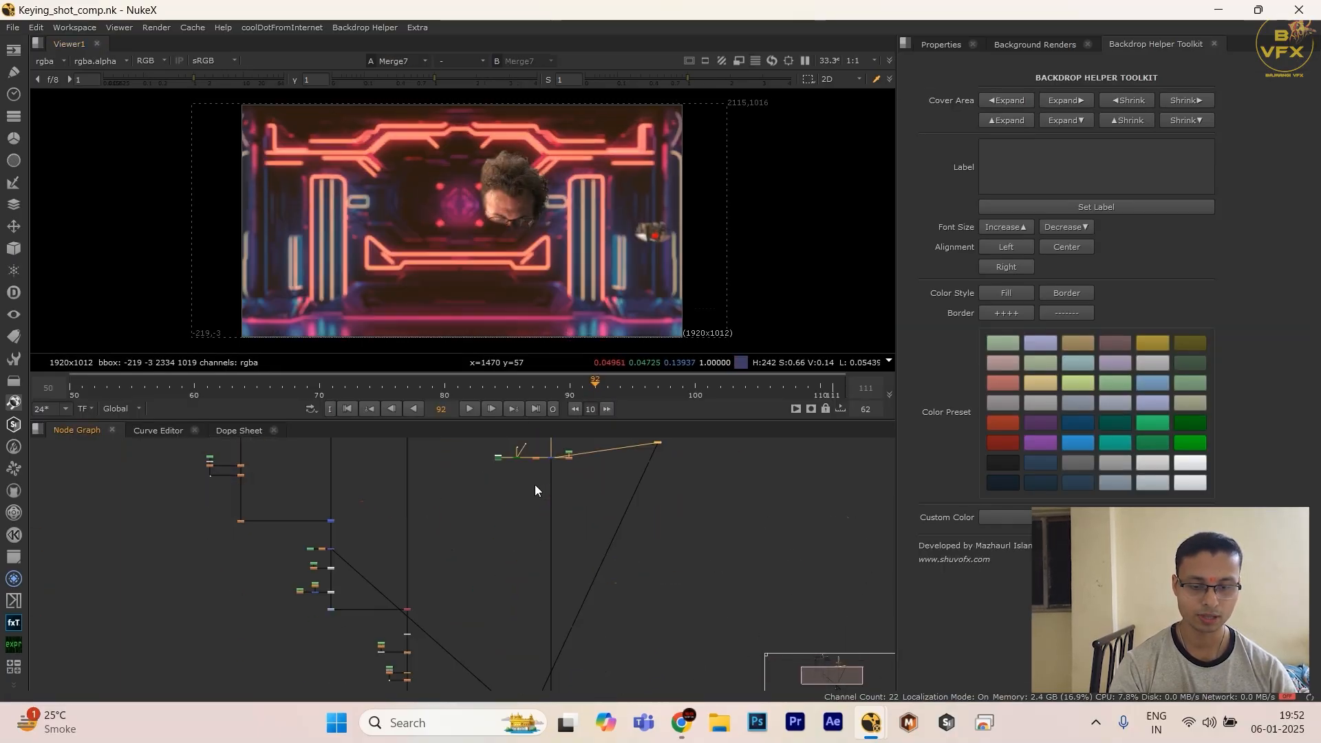
middle_click_drag(526, 612, 535, 468)
scroll(526, 567, "up", 8)
left_click_drag(577, 489, 675, 566)
key("1")
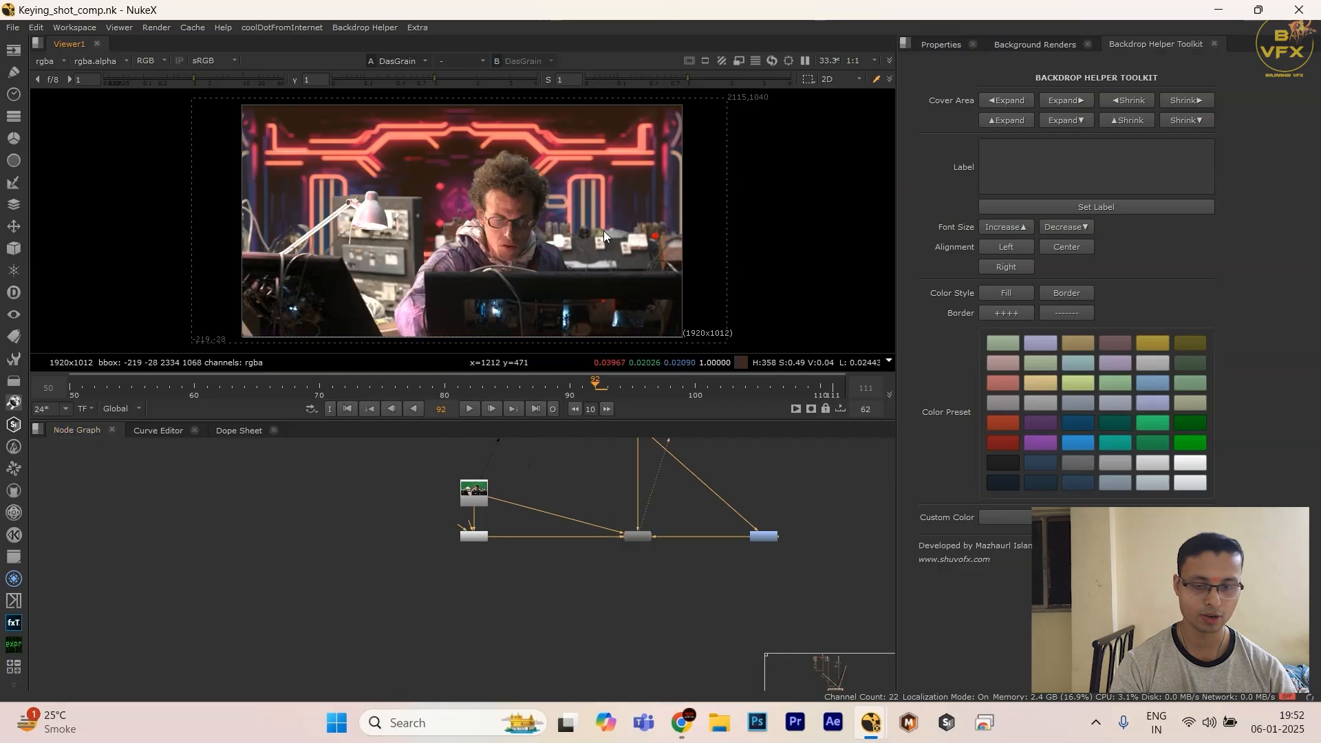
scroll(530, 165, "up", 3)
middle_click_drag(499, 242, 508, 193)
Step: Examine the DasGrain nodes and their incoming connections at the end of the node graph
scroll(713, 487, "down", 5)
left_click_drag(817, 478, 549, 540)
left_click_drag(688, 506, 689, 547)
left_click_drag(761, 520, 616, 580)
scroll(653, 531, "up", 4)
left_click(671, 575)
scroll(740, 576, "down", 4)
scroll(589, 537, "up", 3)
middle_click_drag(743, 577, 589, 591)
scroll(655, 551, "down", 3)
left_click_drag(482, 563, 621, 611)
scroll(573, 609, "up", 2)
scroll(573, 617, "up", 1)
left_click(573, 617)
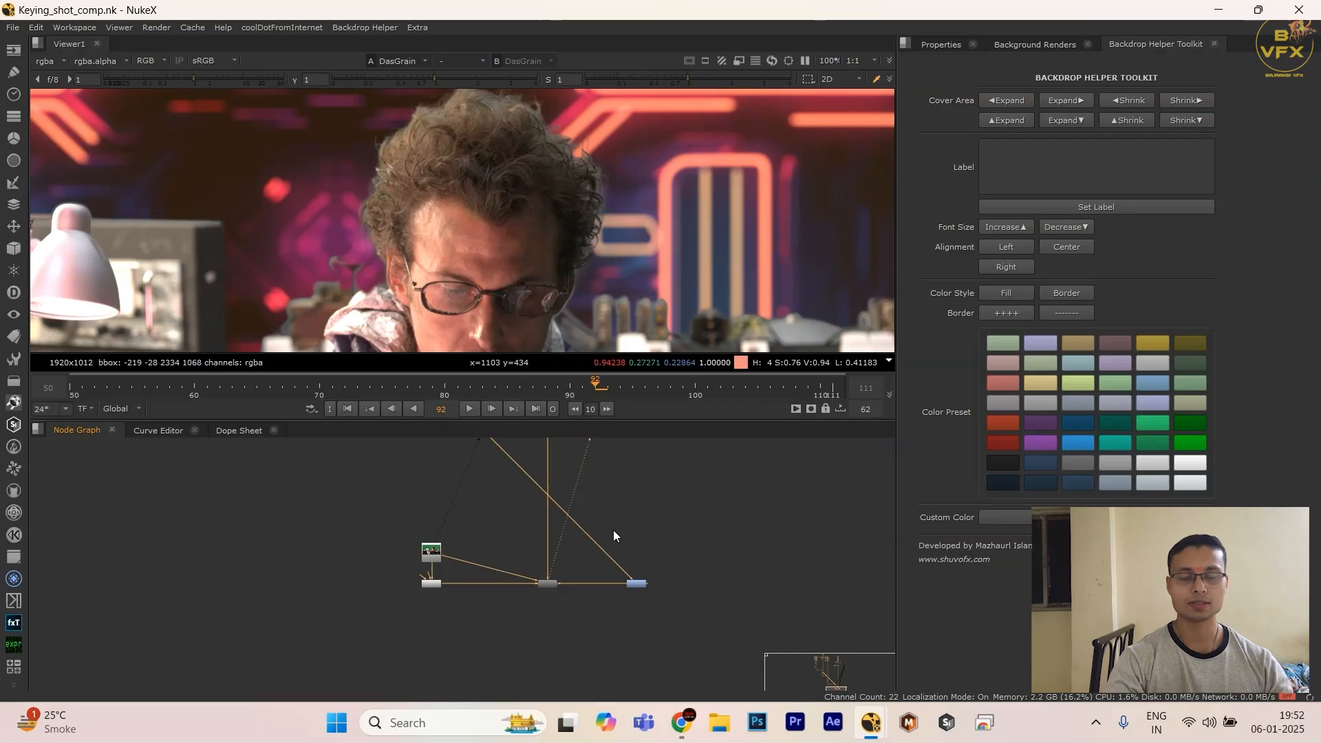
Step: Insert a dot on the diagonal connection into the blue node beside DasGrain, place it above that node and hide its input
left_click(612, 550)
scroll(596, 544, "up", 2)
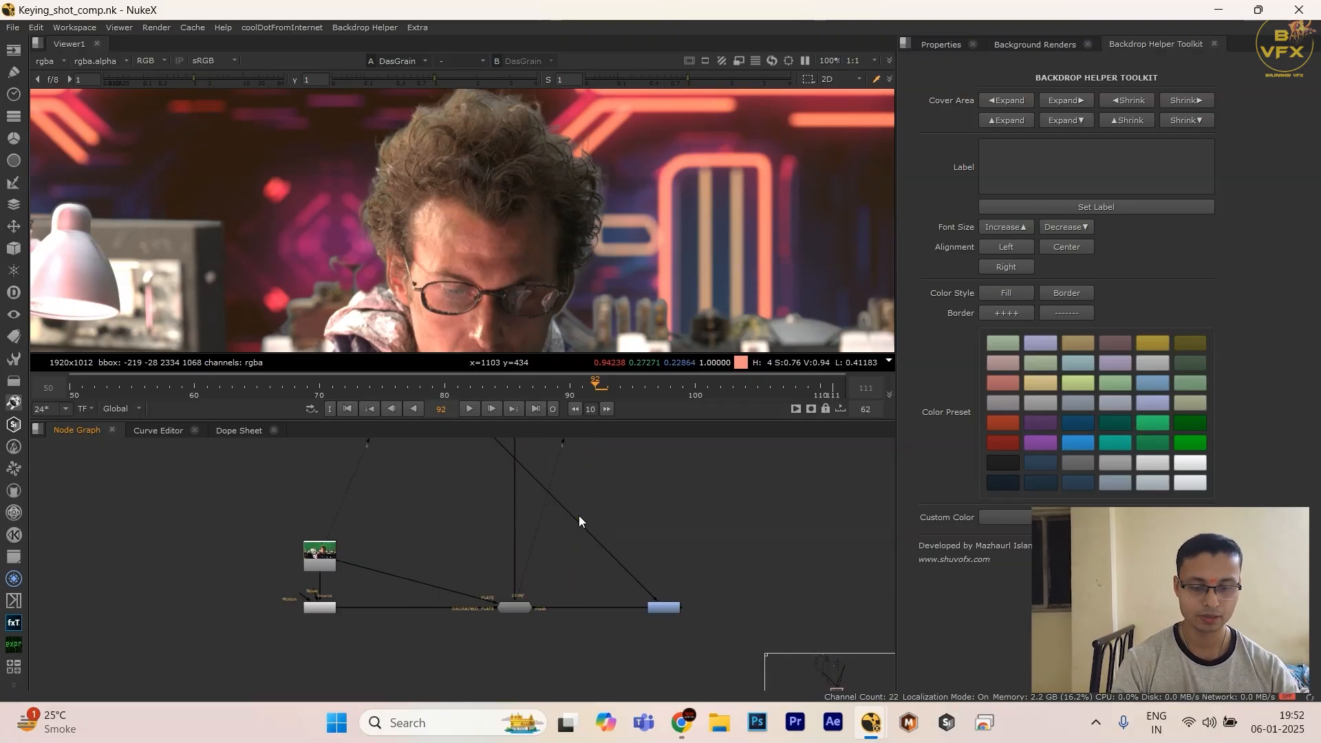
left_click(576, 519, "ctrl")
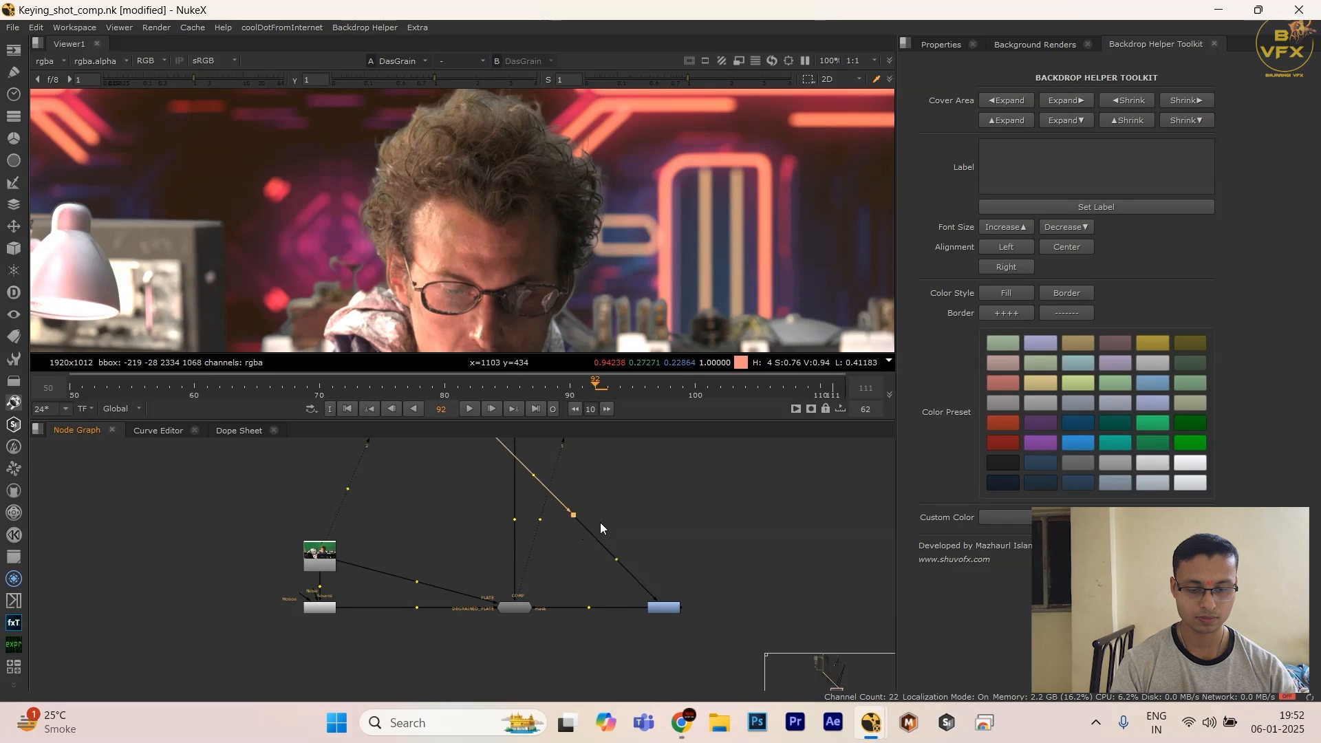
double_click(664, 564)
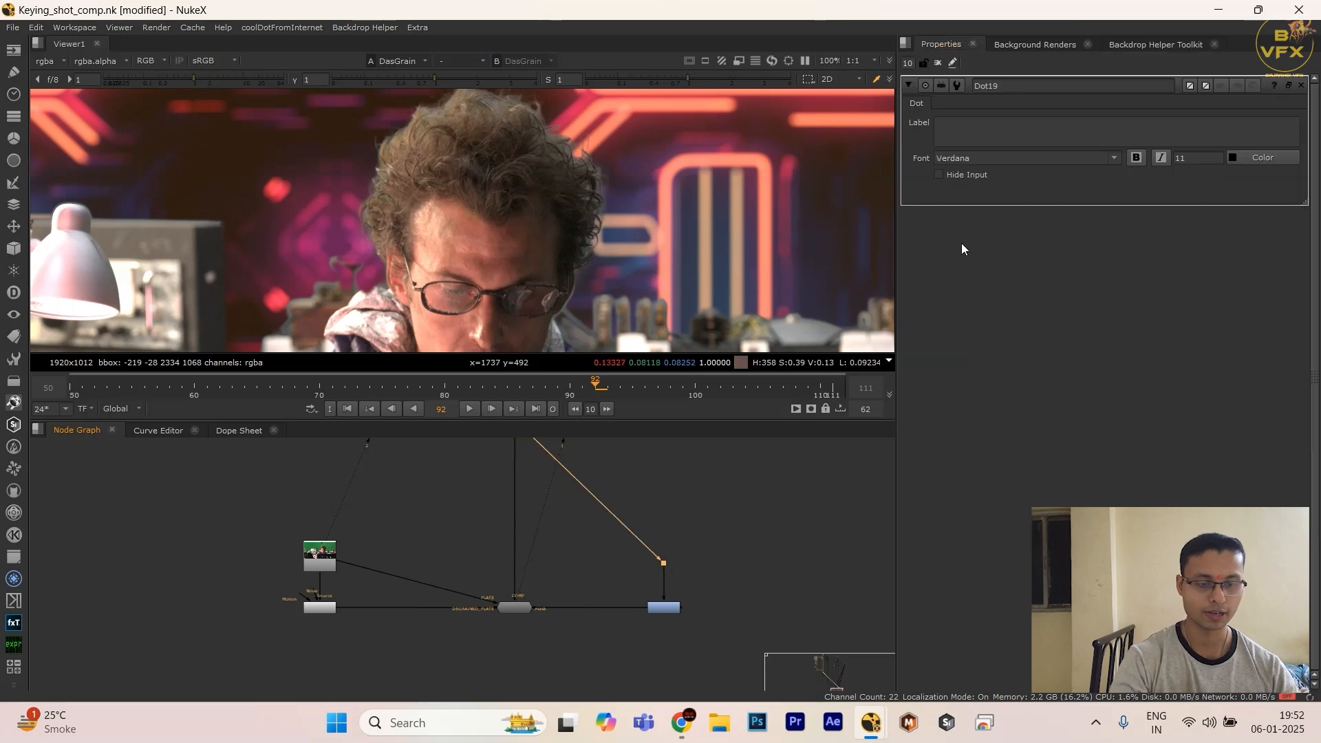
left_click(974, 174)
Step: Move the DasGrain node group further down, away from the last merge in the comp
scroll(584, 583, "down", 5)
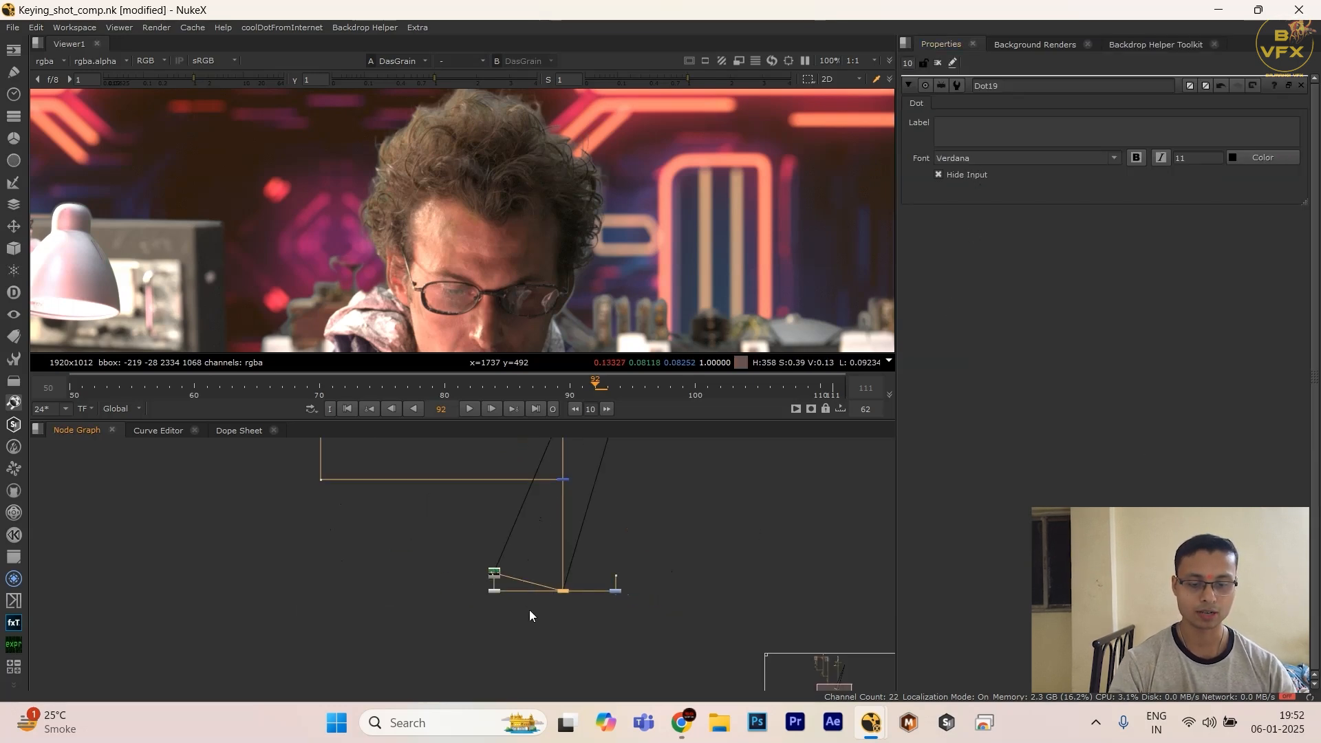
scroll(530, 610, "down", 3)
middle_click_drag(549, 609, 598, 607)
scroll(599, 614, "down", 2)
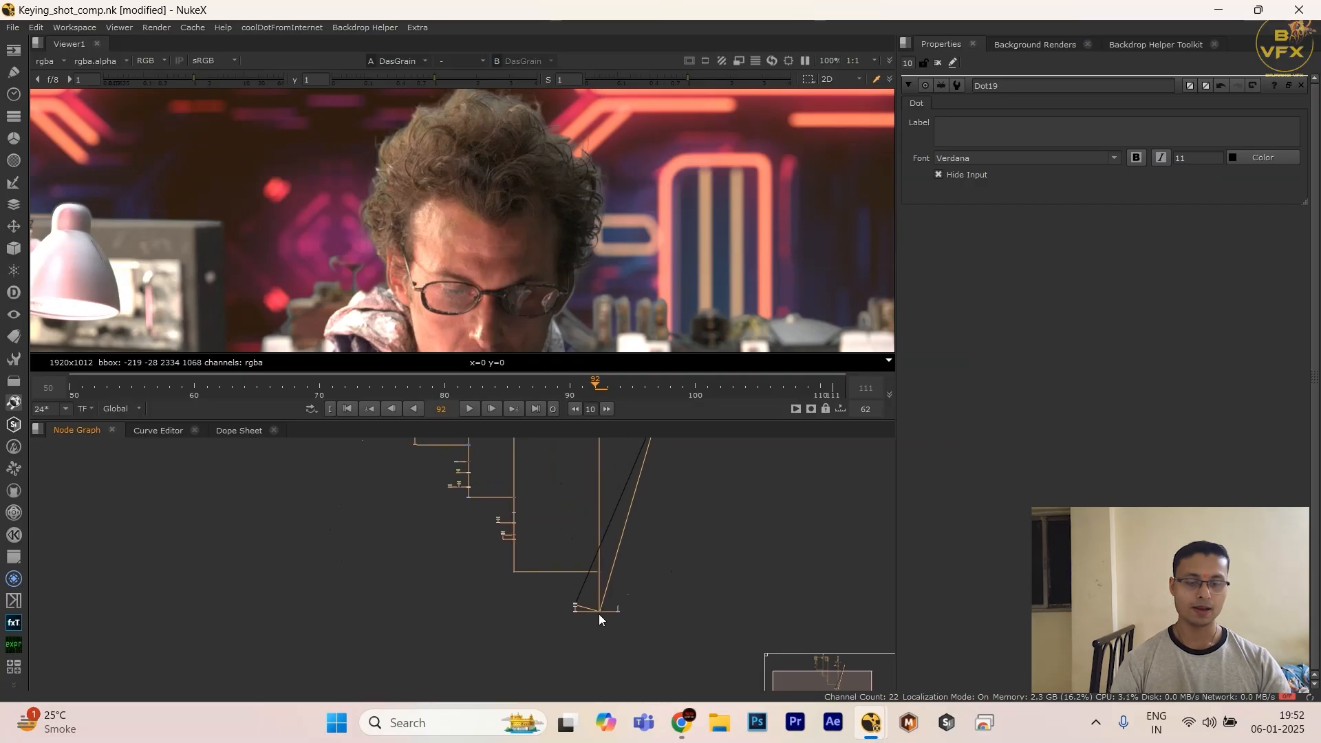
scroll(599, 614, "up", 2)
left_click_drag(506, 581, 708, 628)
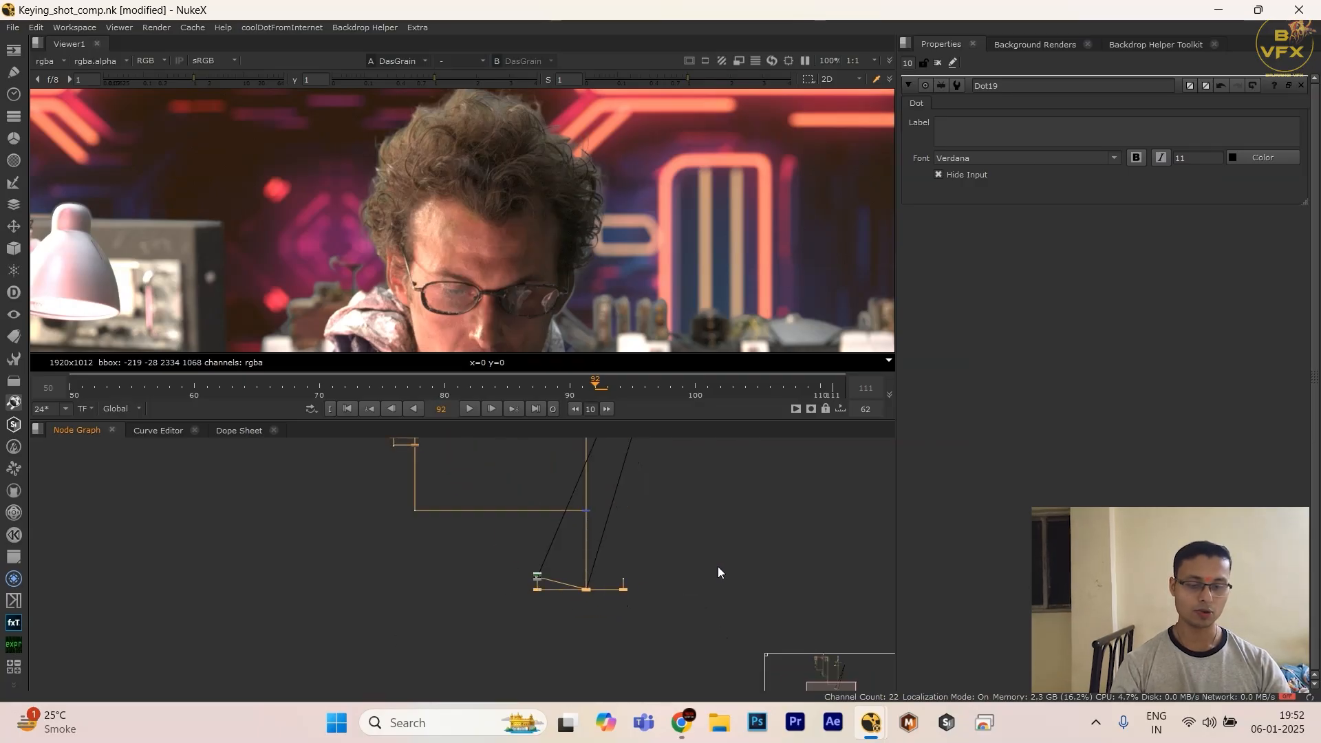
left_click_drag(717, 567, 396, 605)
left_click_drag(586, 592, 585, 634)
left_click(558, 501)
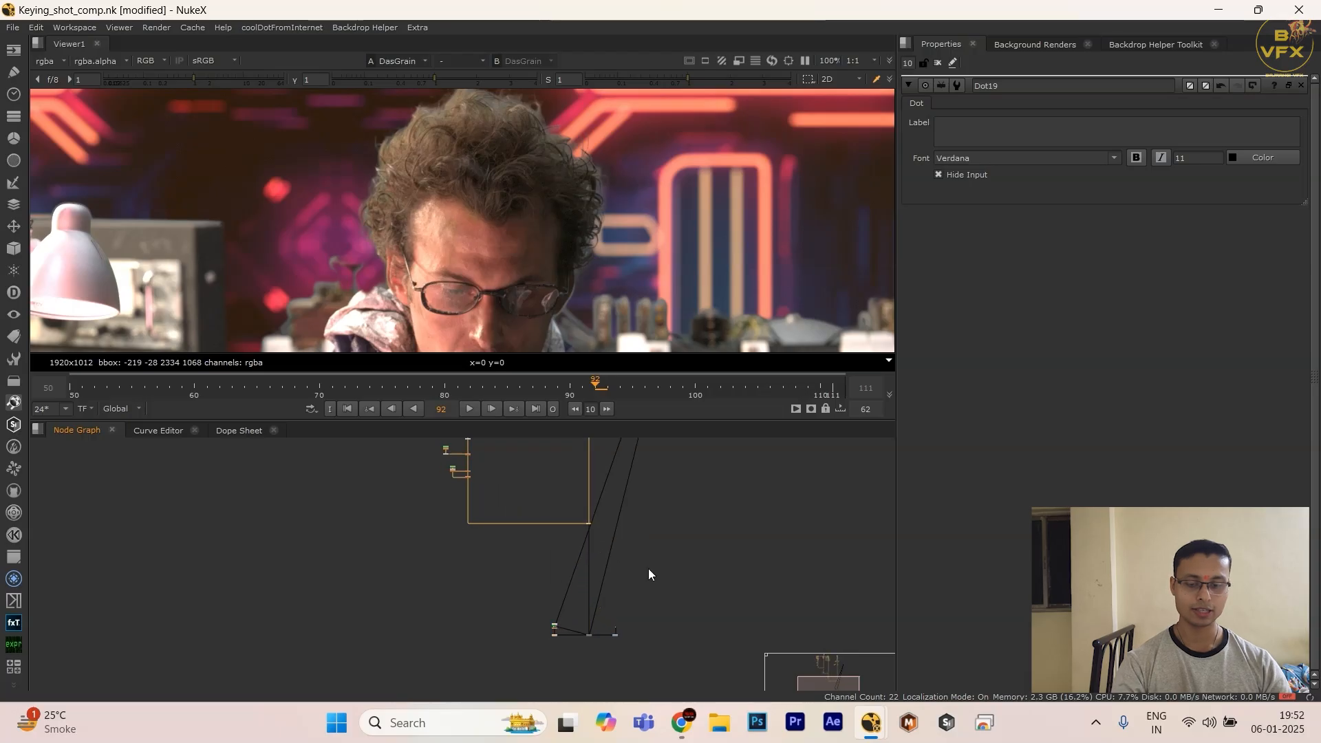
Step: Examine the enlarged node graph, highlighting the keying branches and the background branch in turn
scroll(648, 568, "up", 1)
key("space")
middle_click_drag(625, 424, 675, 428)
left_click_drag(283, 121, 644, 518)
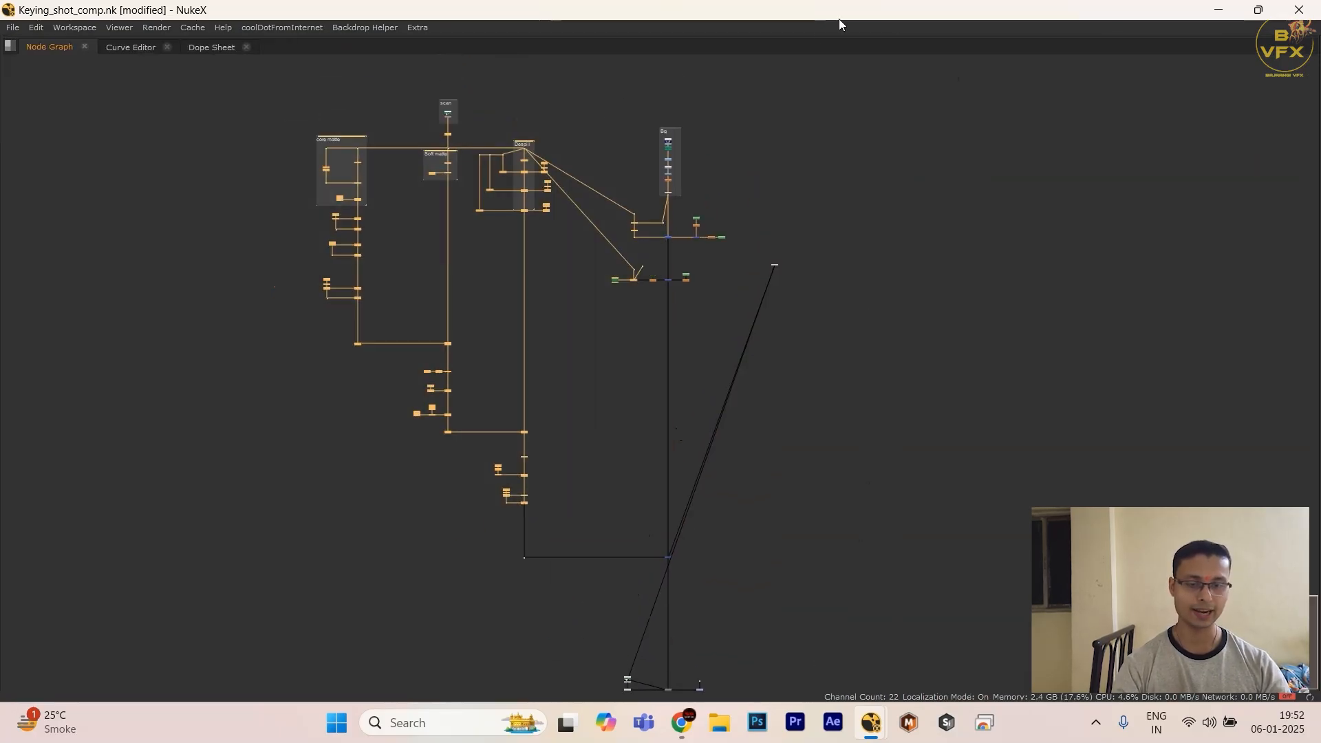
left_click_drag(813, 131, 653, 370)
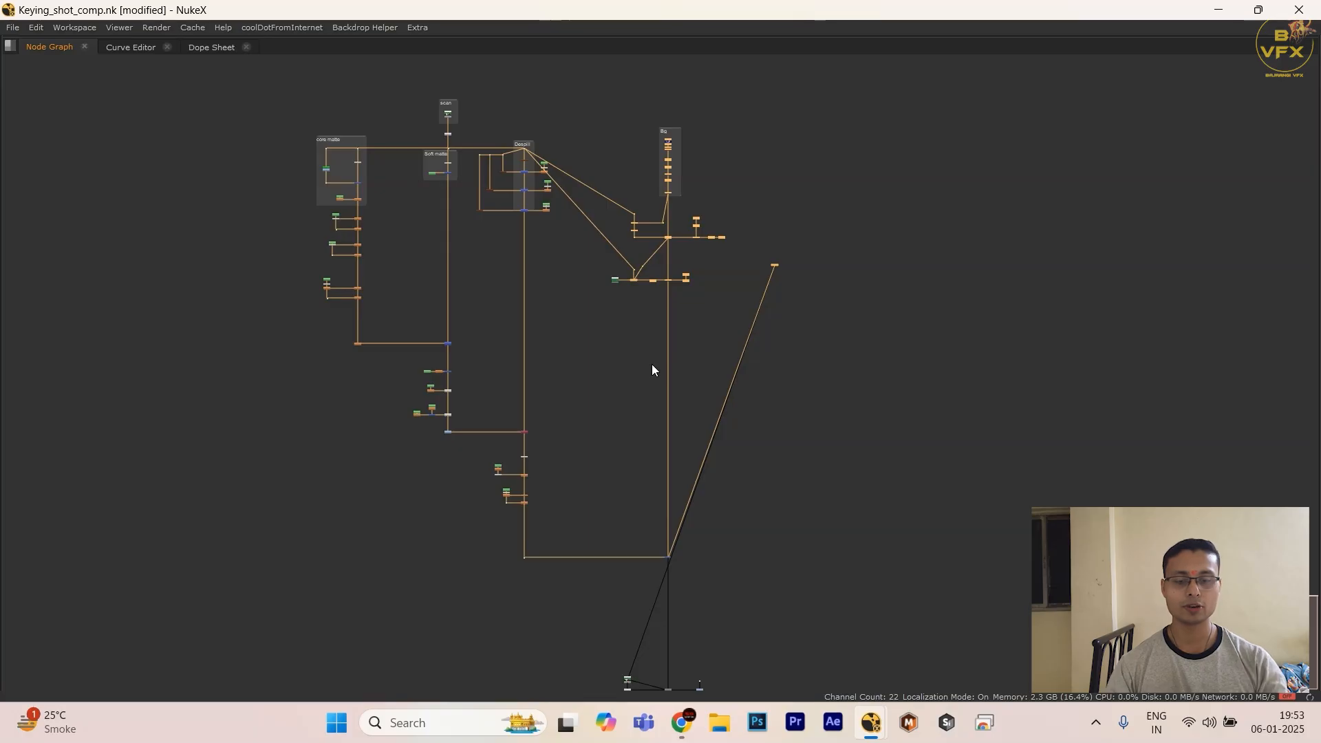
Step: Display the keyed foreground from the dot at the end of the despill branch in the Viewer
left_click_drag(557, 508, 482, 593)
key("1")
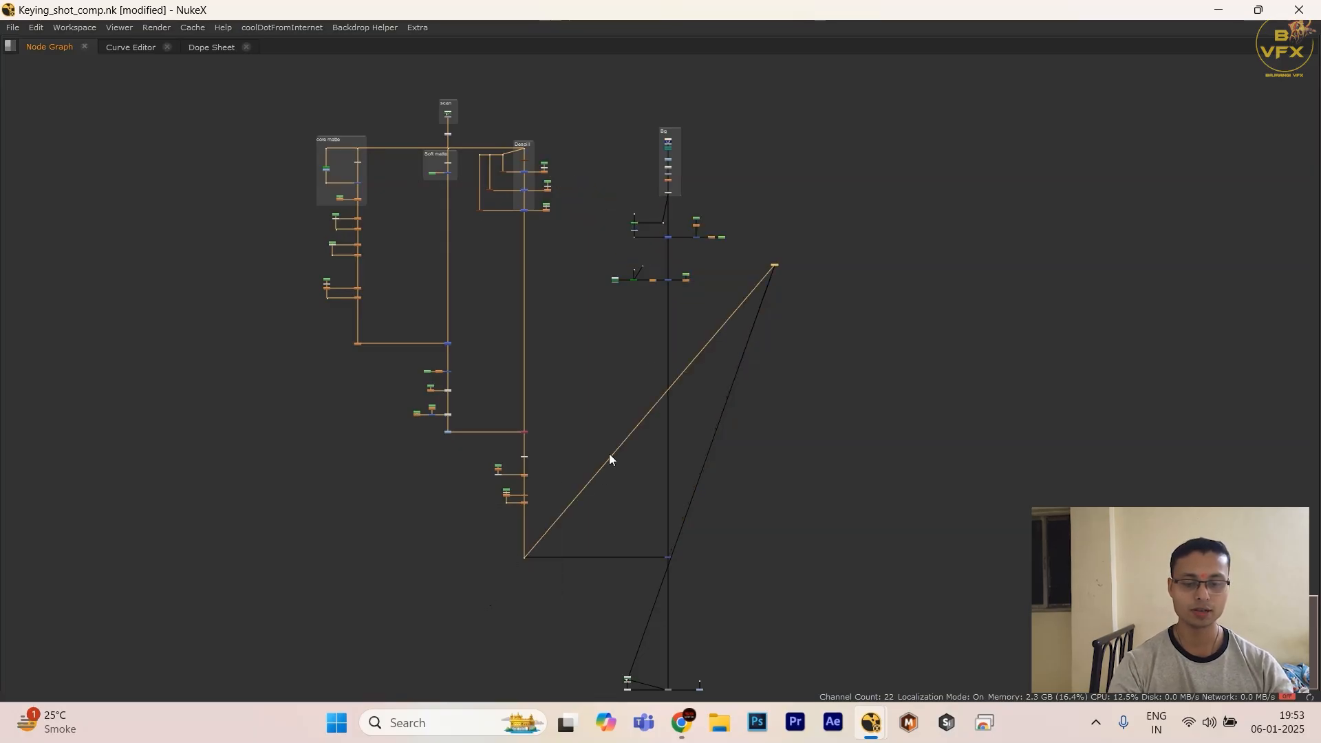
key("space")
scroll(694, 599, "down", 3)
scroll(605, 586, "up", 6)
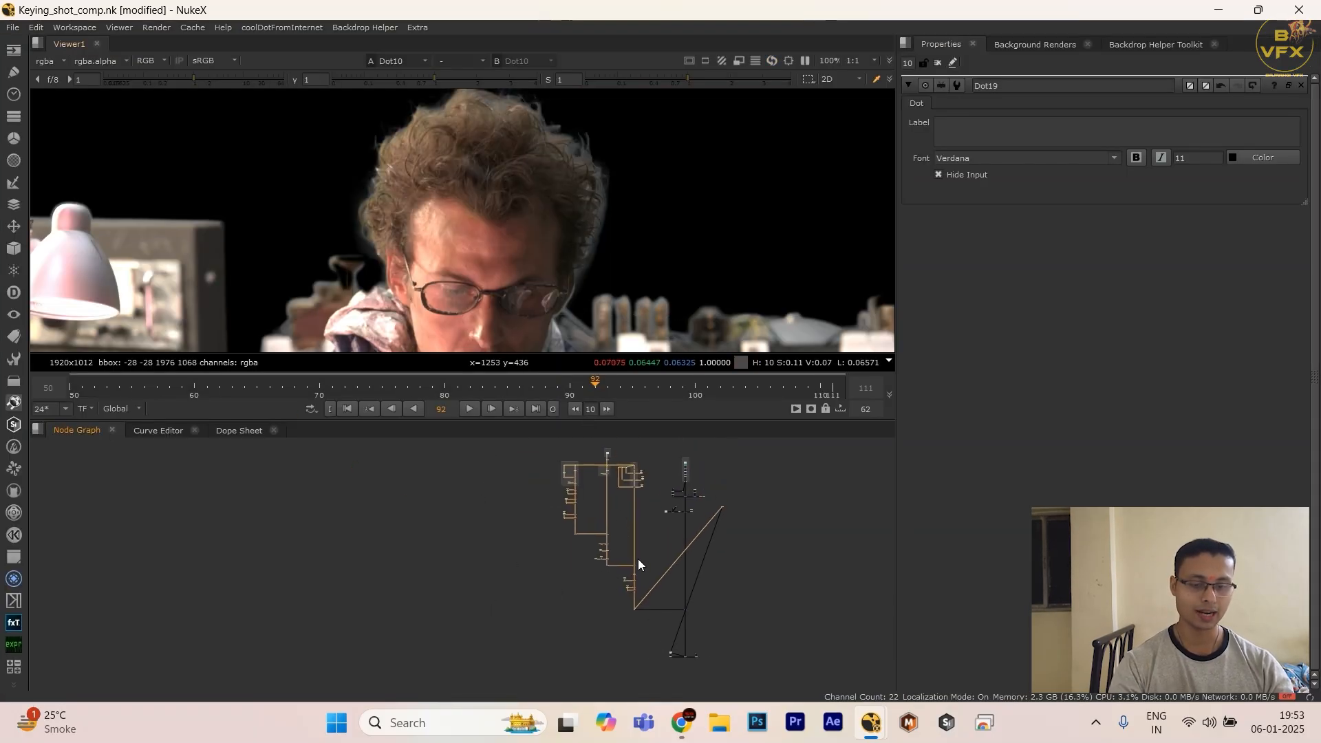
Step: Display the original green-screen plate from the Dot6 node and inspect it in the enlarged Viewer
left_click(566, 469)
key("1")
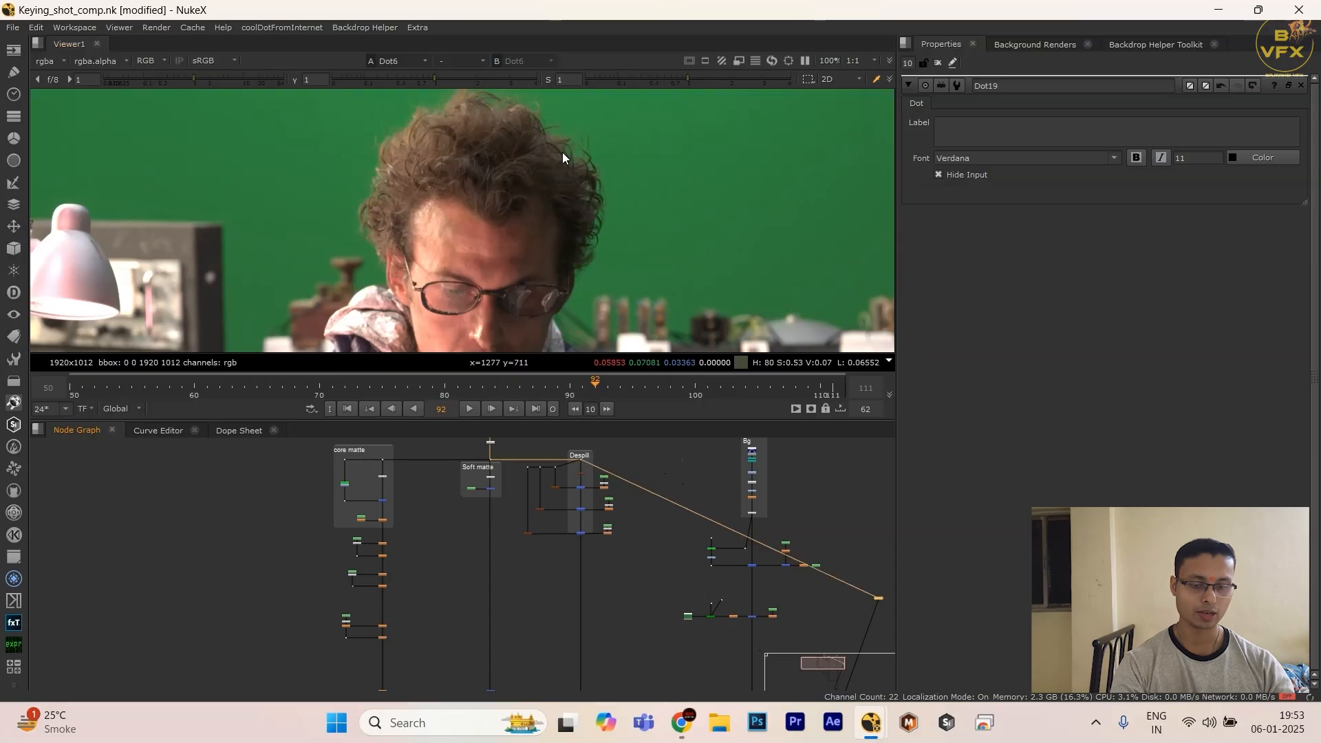
key("space")
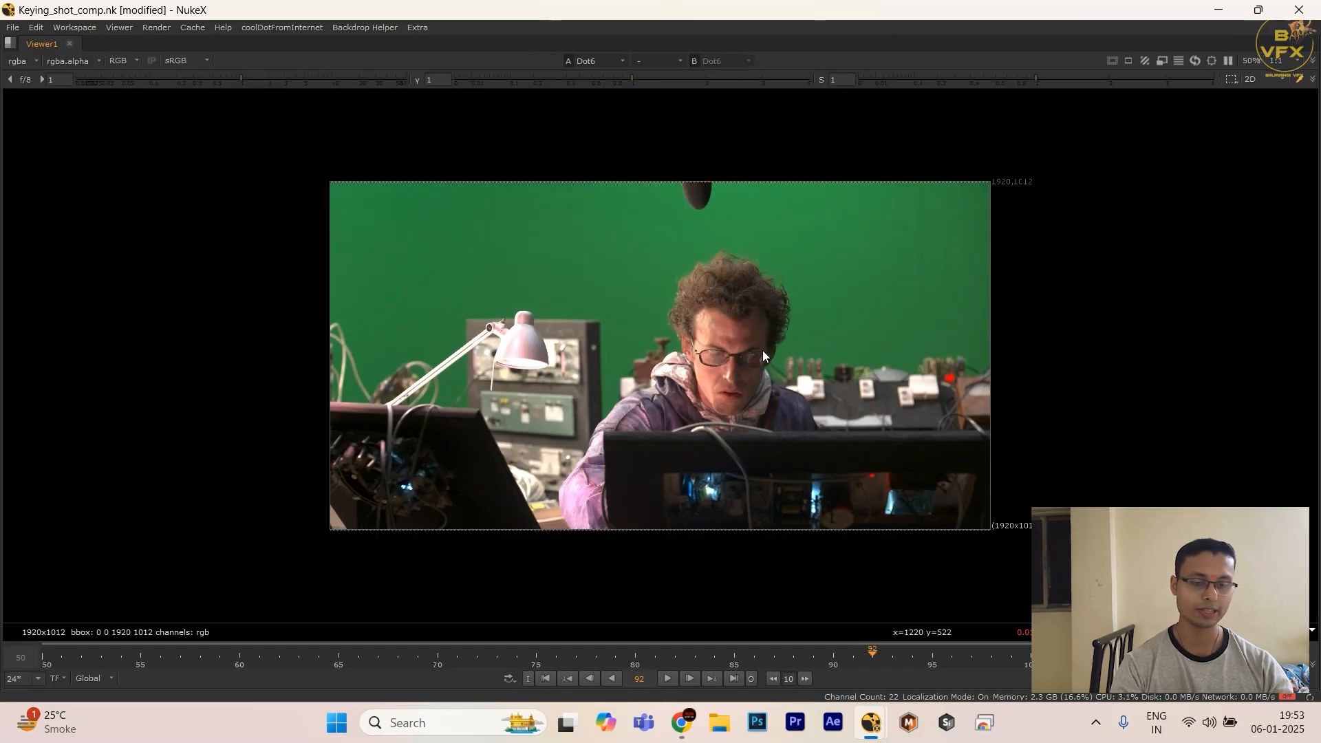
left_click_drag(745, 413, 761, 460)
key("space")
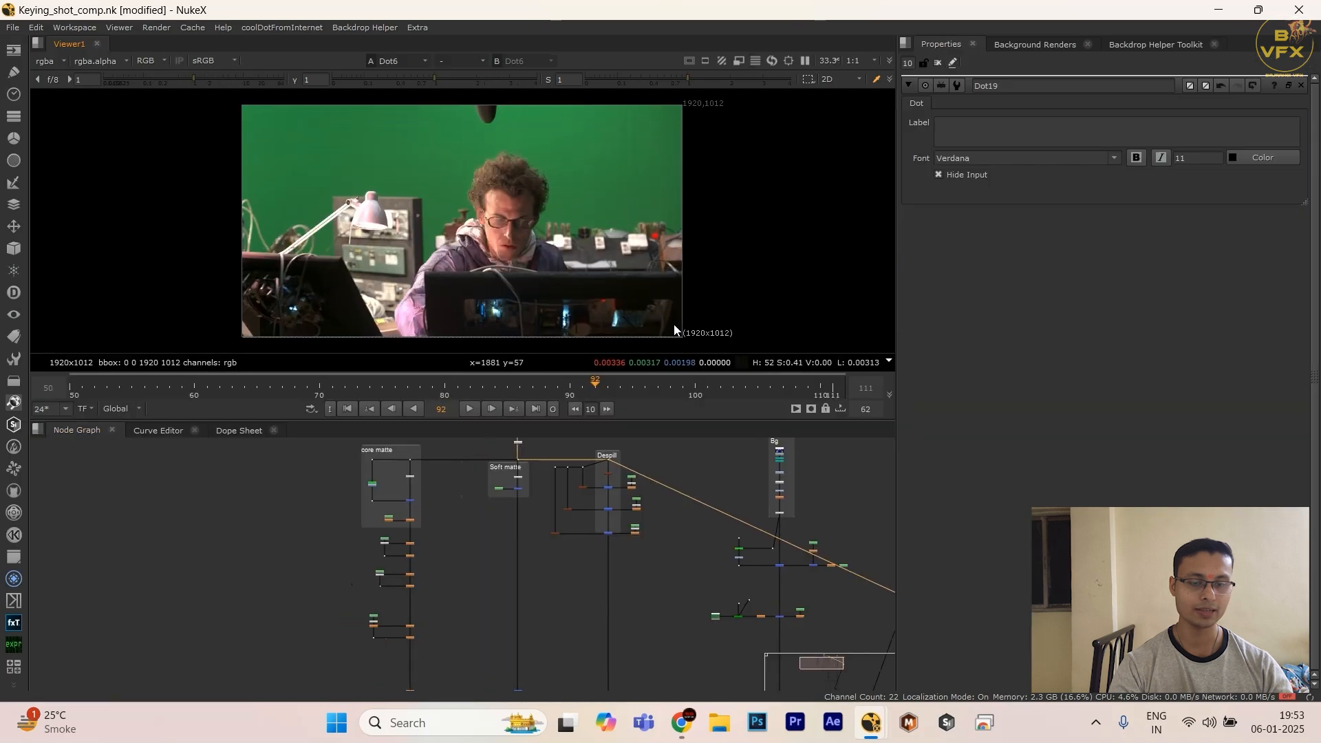
Step: Switch the Viewer back to the final composite from the DasGrain node
scroll(651, 503, "down", 5)
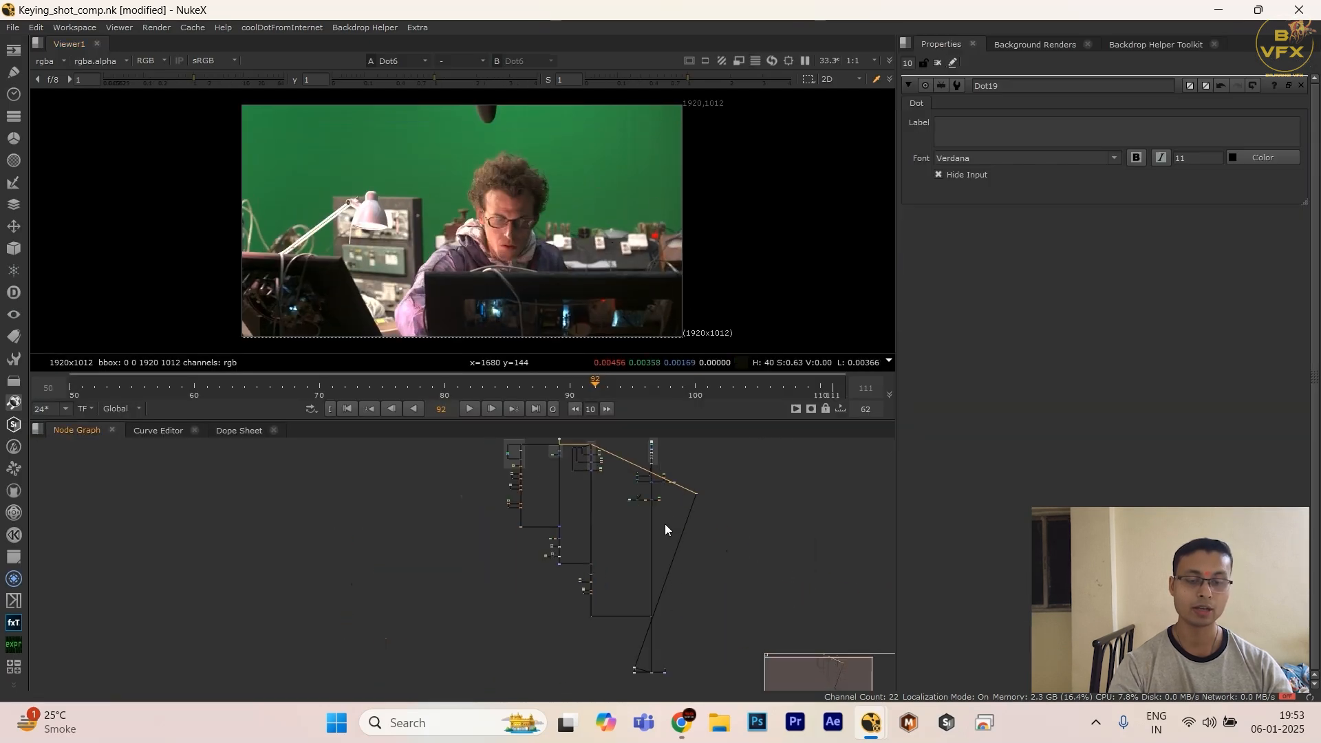
middle_click_drag(664, 597, 666, 522)
scroll(666, 523, "up", 3)
middle_click_drag(669, 640, 675, 472)
scroll(634, 502, "up", 3)
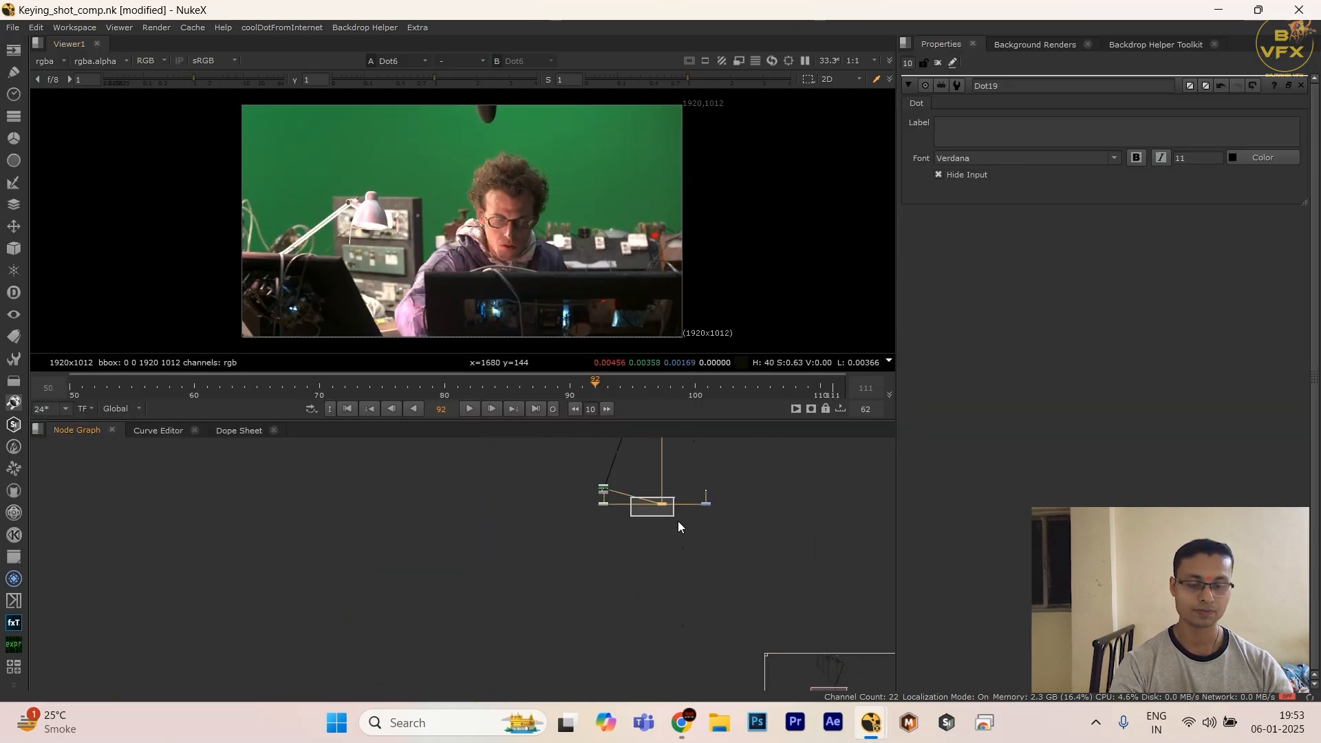
left_click_drag(678, 521, 679, 526)
key("1")
Step: Select the whole DasGrain node group and shift it slightly further down
scroll(677, 527, "down", 4)
middle_click_drag(665, 516, 658, 564)
scroll(637, 540, "up", 1)
left_click_drag(539, 530, 833, 567)
left_click_drag(759, 549, 470, 628)
left_click_drag(671, 571, 673, 586)
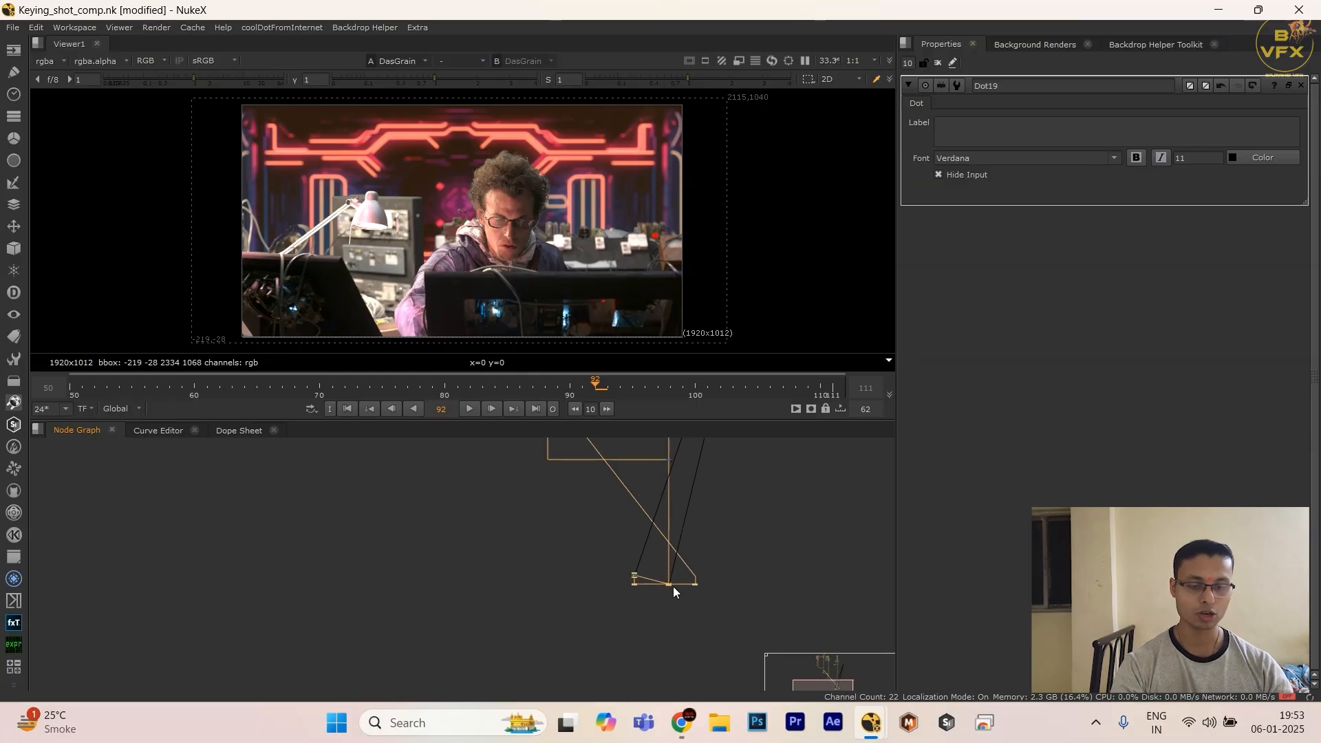
Step: Inspect the area around the DasGrain nodes and display the output of the merge just above them
left_click_drag(743, 554, 577, 614)
scroll(668, 553, "up", 3)
middle_click_drag(649, 468, 604, 538)
scroll(603, 535, "up", 4)
middle_click_drag(703, 444, 679, 538)
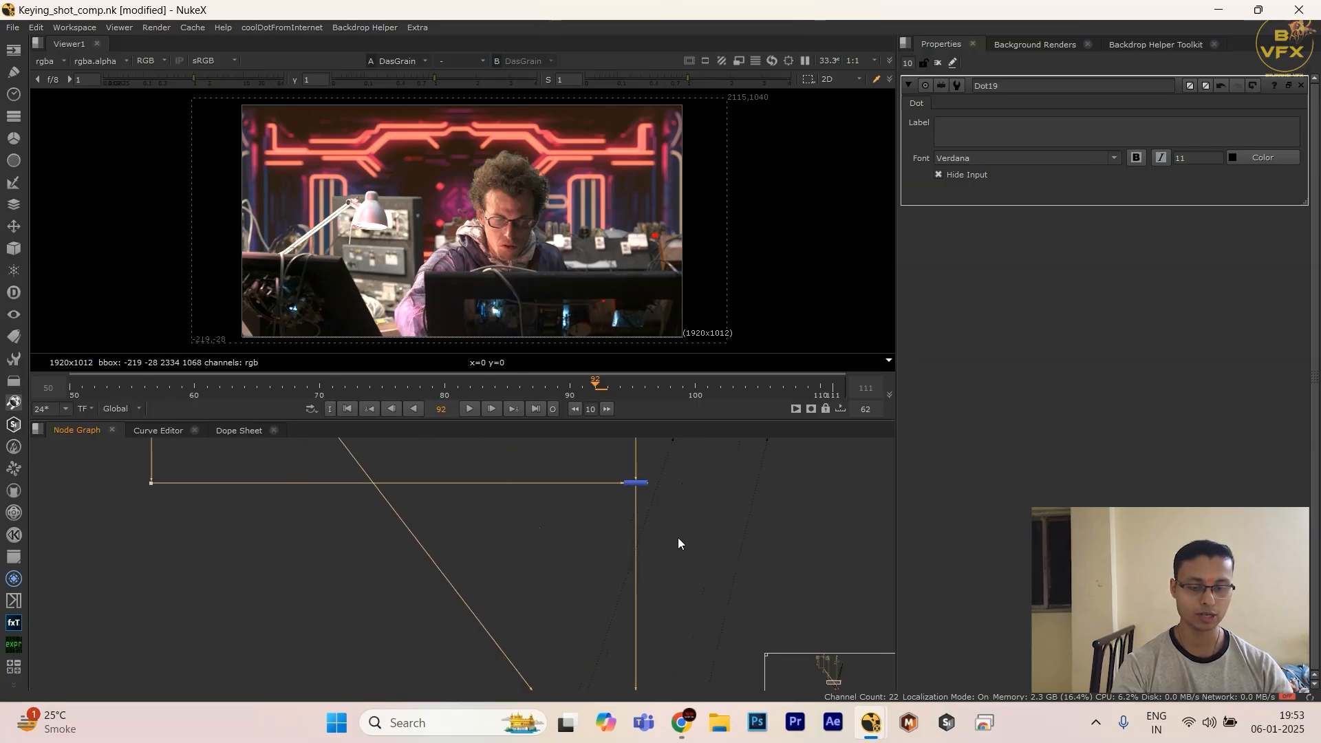
scroll(657, 568, "down", 6)
middle_click_drag(681, 677, 654, 548)
scroll(654, 550, "up", 3)
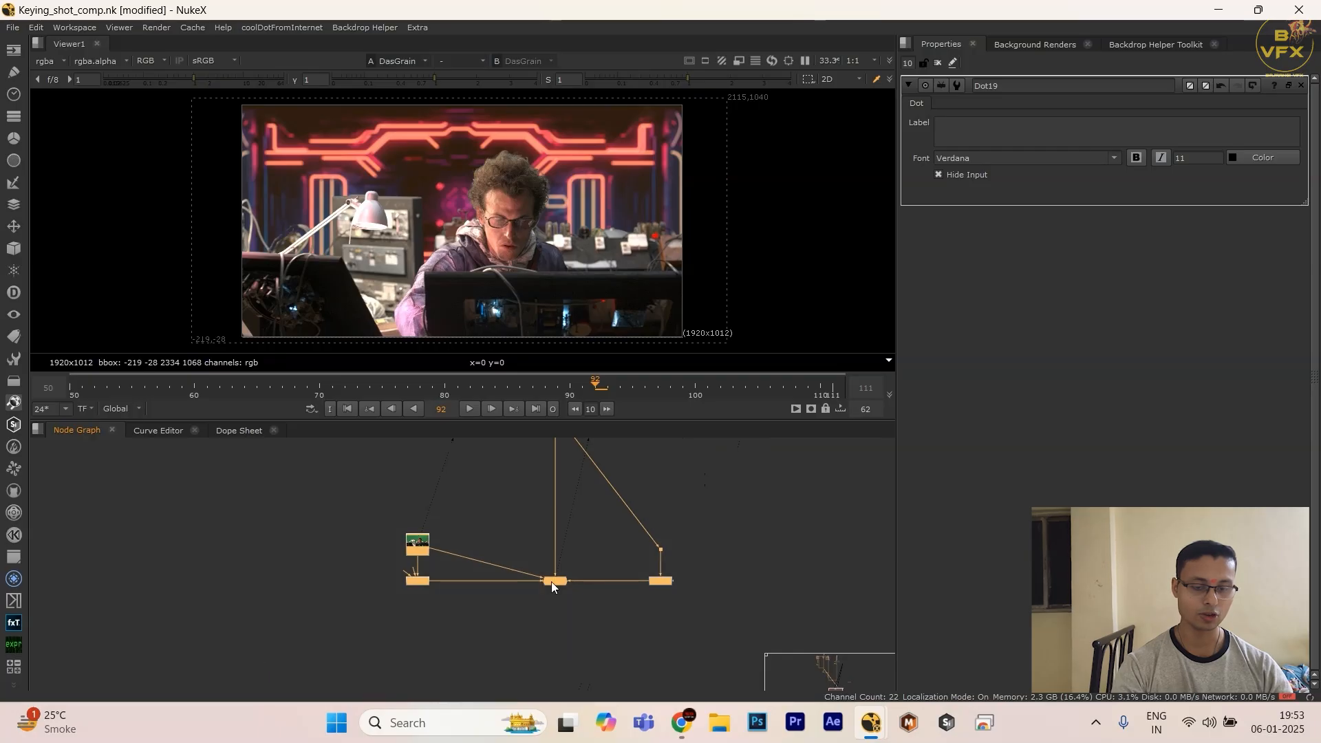
scroll(554, 573, "down", 4)
middle_click_drag(564, 472, 556, 654)
left_click(554, 560)
key("1")
scroll(566, 585, "down", 3)
Step: Review the complete comp in the enlarged node graph, marking out the foreground keying section and the background section
key("space")
scroll(585, 547, "down", 3)
scroll(543, 510, "up", 3)
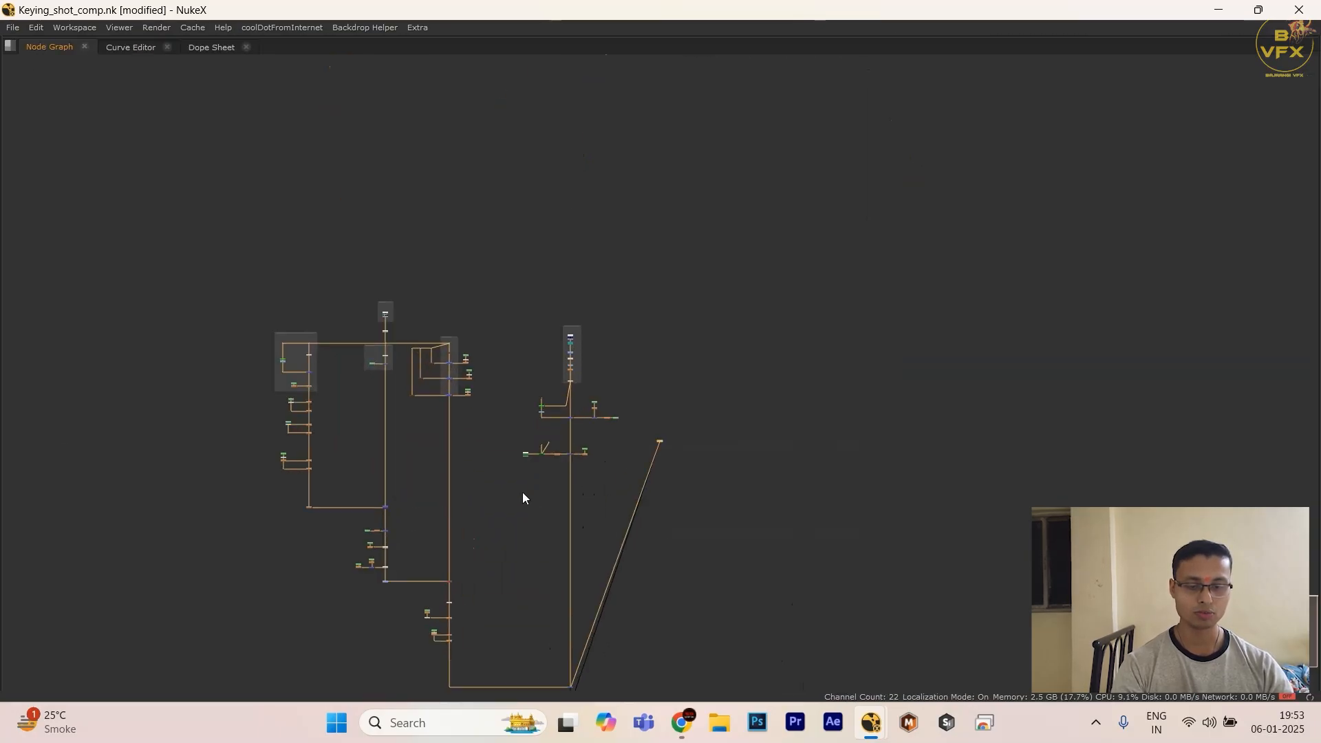
left_click_drag(779, 140, 271, 541)
middle_click_drag(598, 541, 696, 547)
left_click_drag(304, 140, 789, 558)
left_click_drag(871, 135, 659, 364)
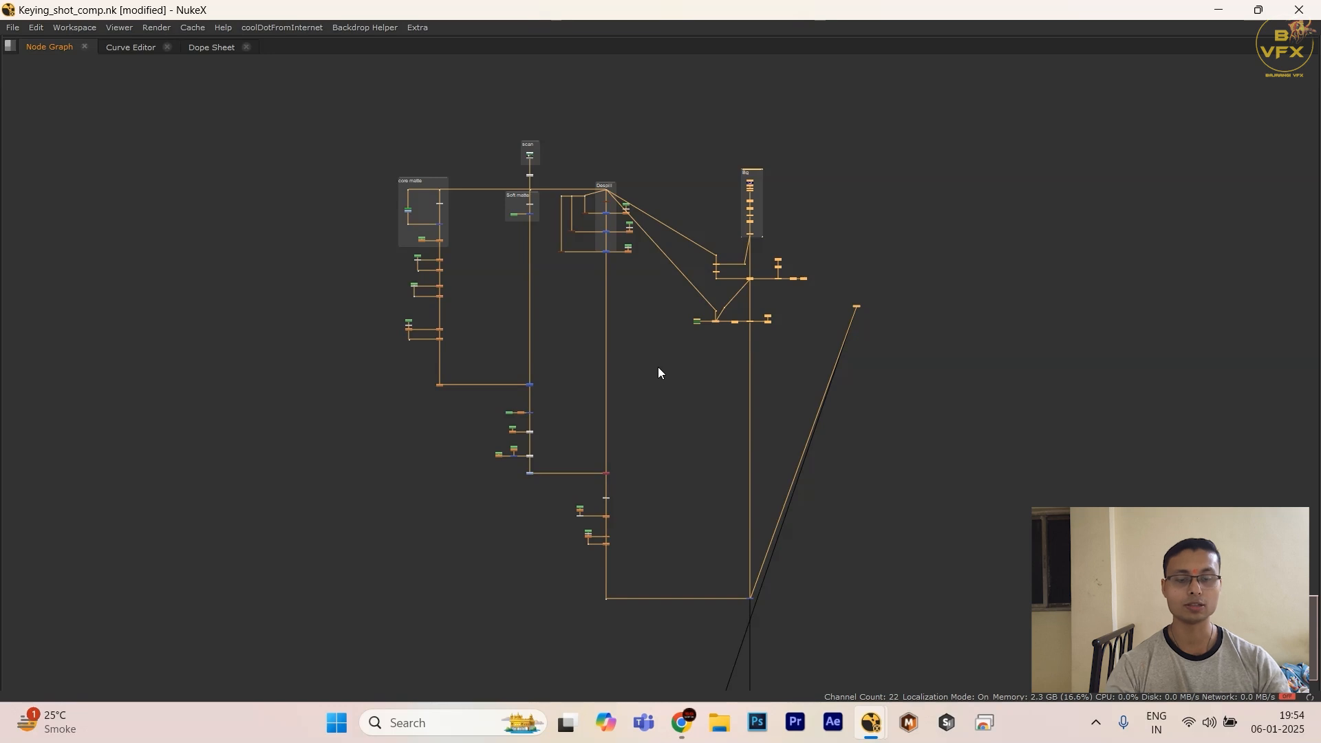
Step: Display the Merge4 composite of the keyed foreground over the background in the Viewer
scroll(712, 477, "down", 1)
middle_click_drag(710, 458, 708, 402)
left_click(711, 435)
scroll(711, 478, "up", 5)
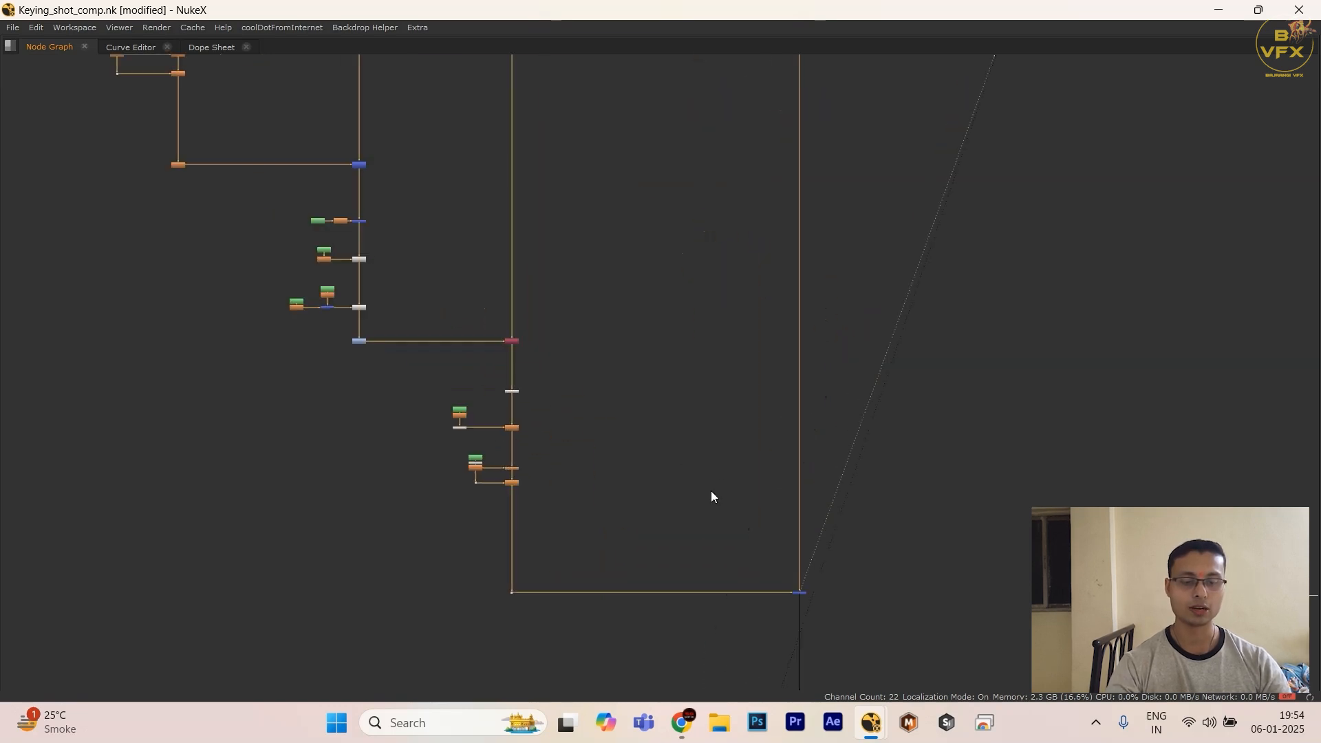
scroll(861, 615, "down", 2)
middle_click_drag(861, 617, 789, 466)
scroll(741, 521, "up", 3)
middle_click_drag(776, 643, 575, 664)
left_click(693, 561)
key("1")
key("space")
scroll(683, 598, "down", 3)
scroll(635, 630, "down", 1)
scroll(558, 529, "up", 3)
left_click_drag(557, 528, 708, 620)
key("1")
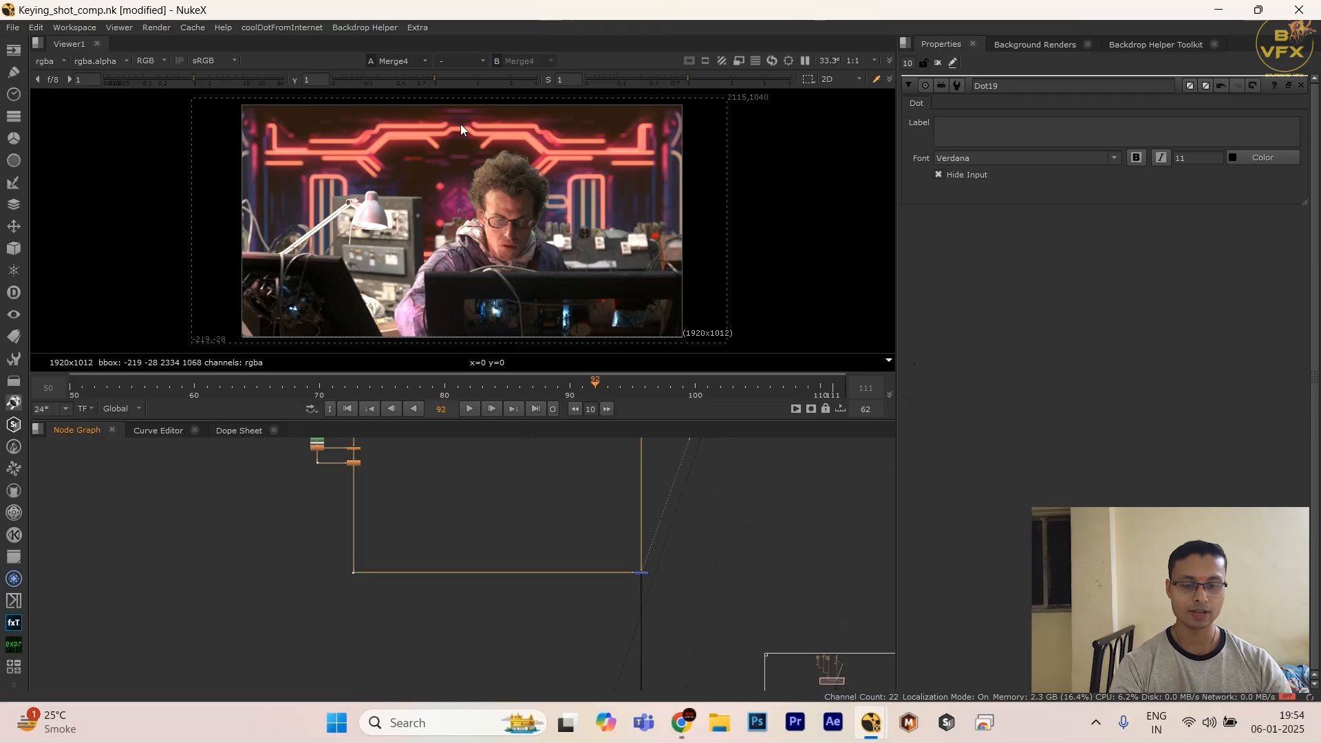
Step: Display the Dot10 foreground in the Viewer and switch to its alpha channel
key("1")
scroll(623, 605, "down", 4)
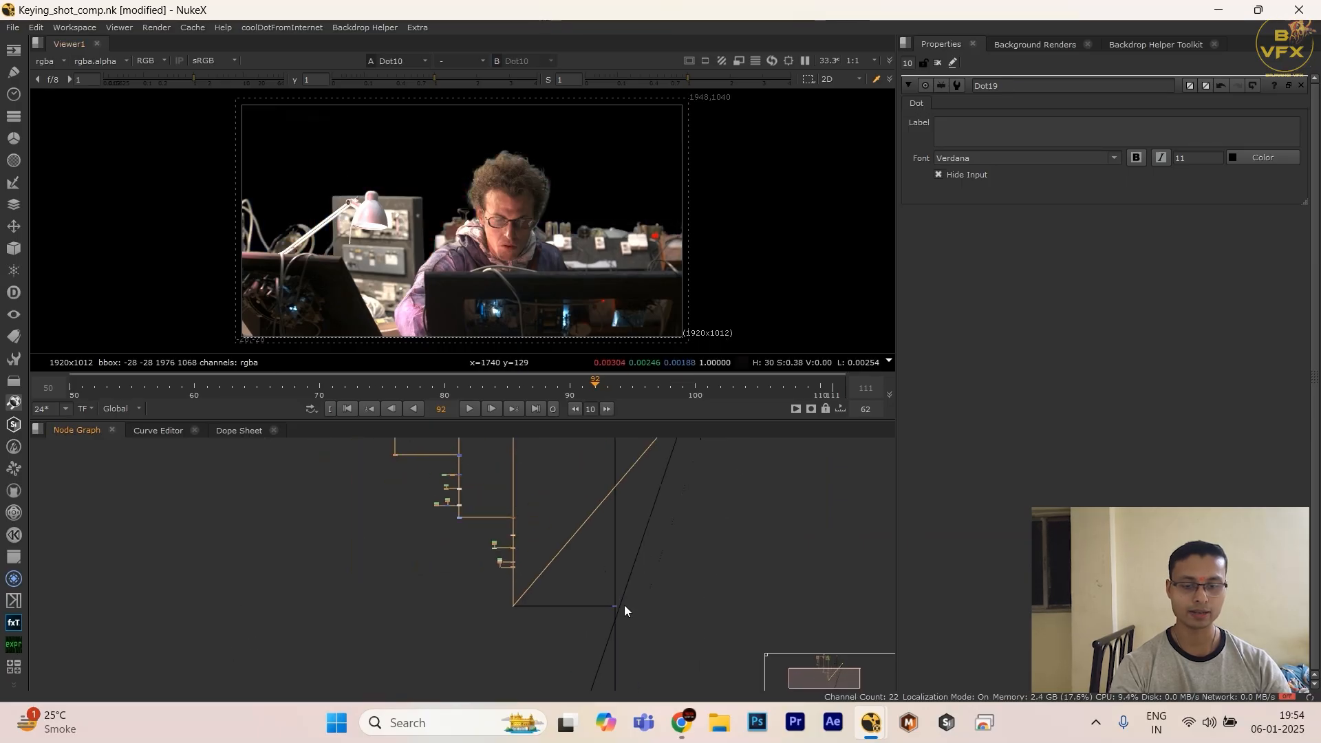
middle_click_drag(625, 604, 621, 666)
key("a")
key("a")
key("a")
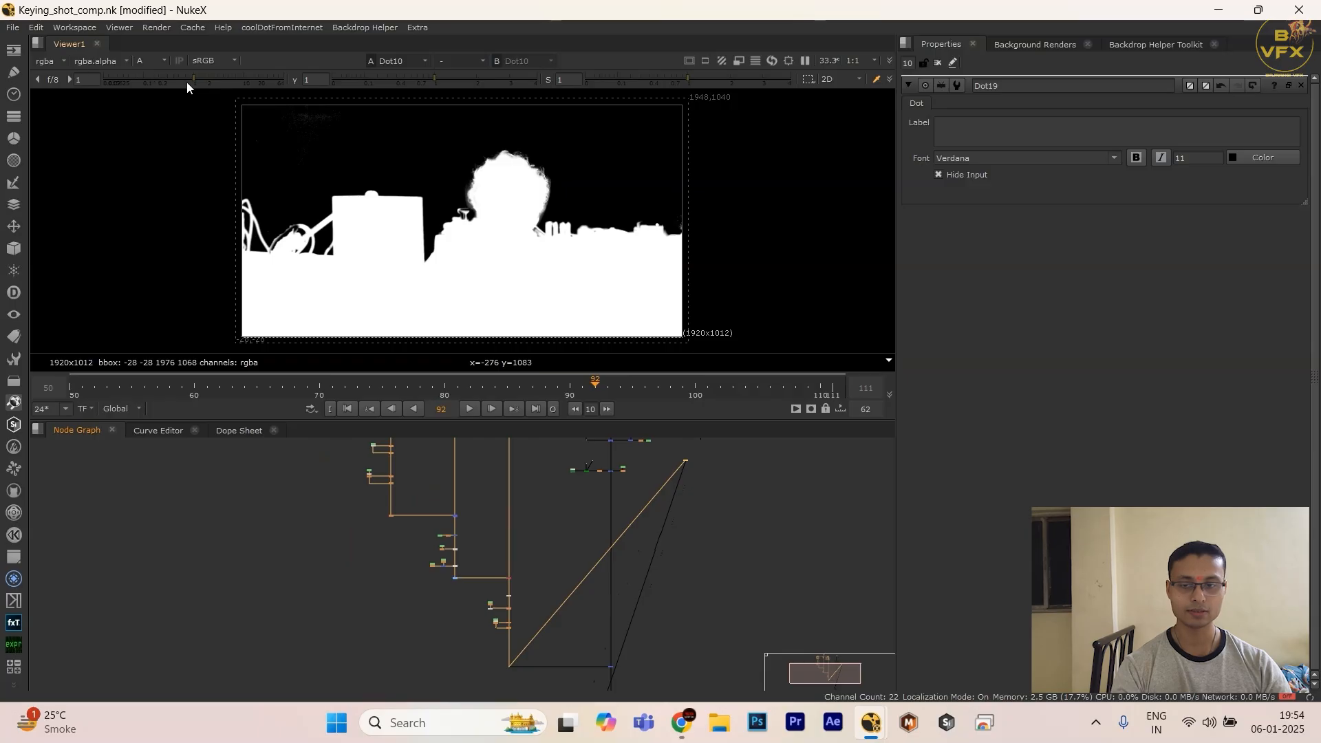
Step: Check the matte for noise by varying the Viewer's gain and gamma, and reset both to 1
left_click_drag(188, 81, 129, 81)
left_click(212, 78, "ctrl")
left_click_drag(433, 79, 369, 84)
left_click(295, 80)
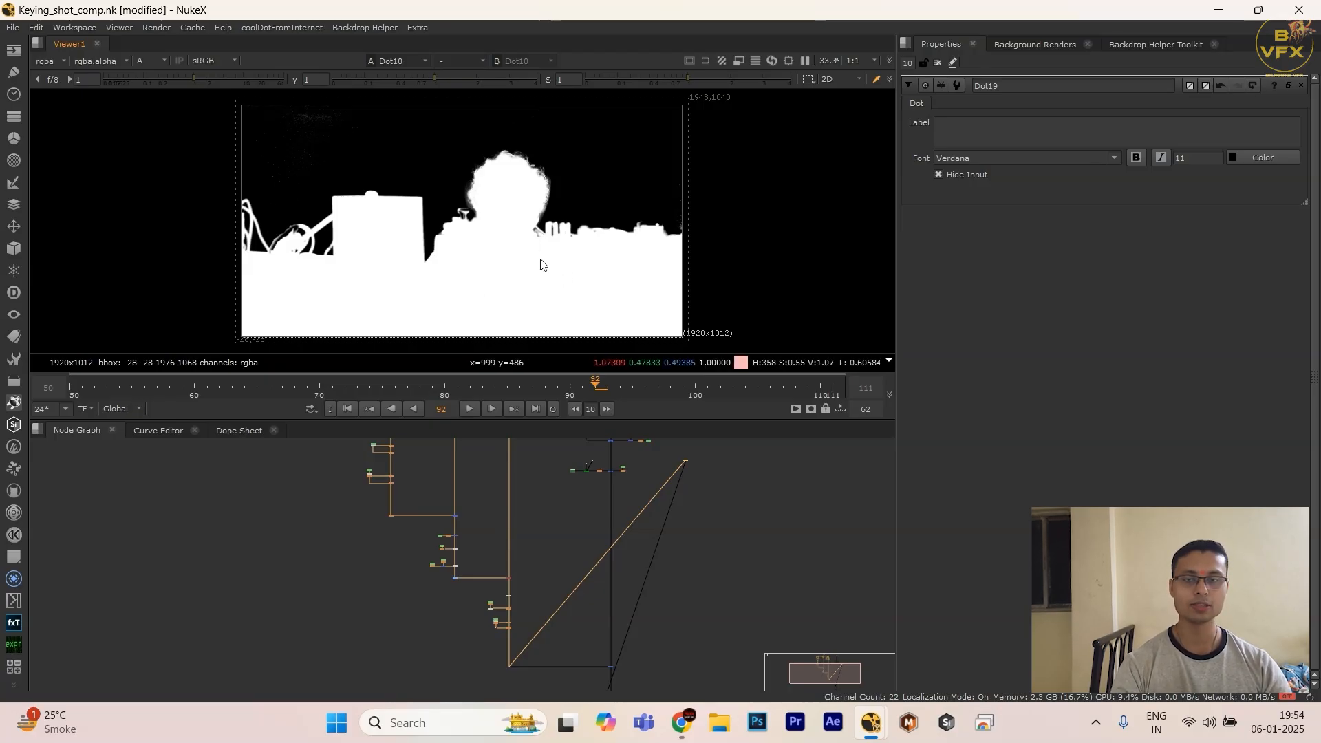
scroll(650, 547, "down", 5)
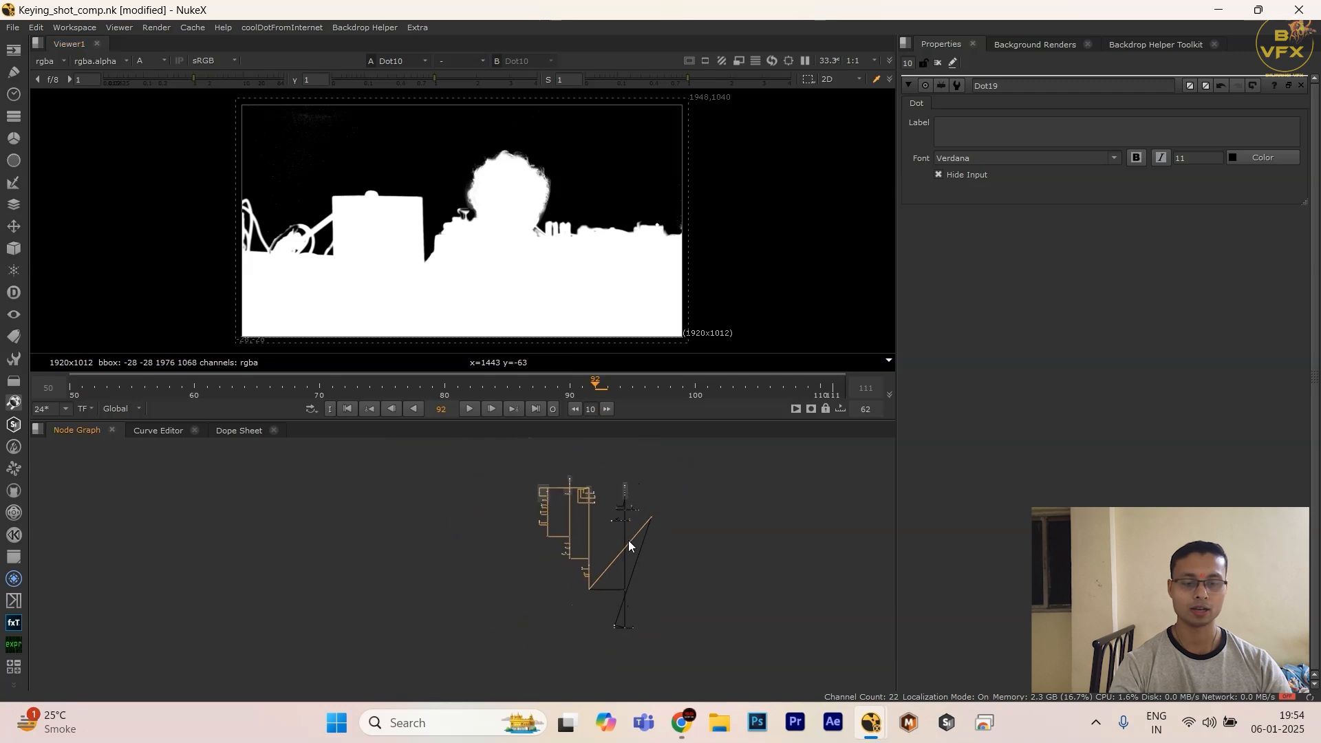
Step: Examine the lower foreground branch in the node graph, following its roto, blur and merge nodes down to the background merge
middle_click_drag(624, 547, 625, 539)
scroll(623, 539, "up", 7)
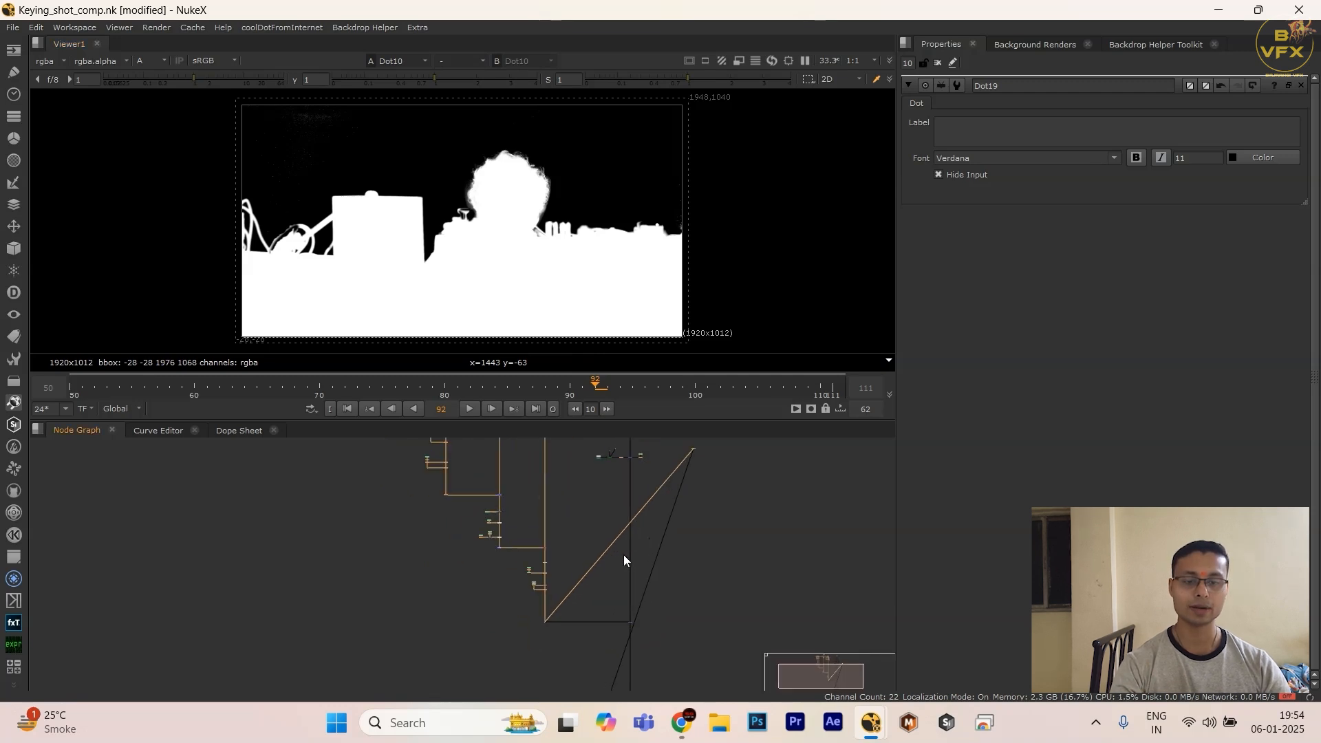
scroll(530, 577, "up", 4)
left_click_drag(510, 527, 370, 573)
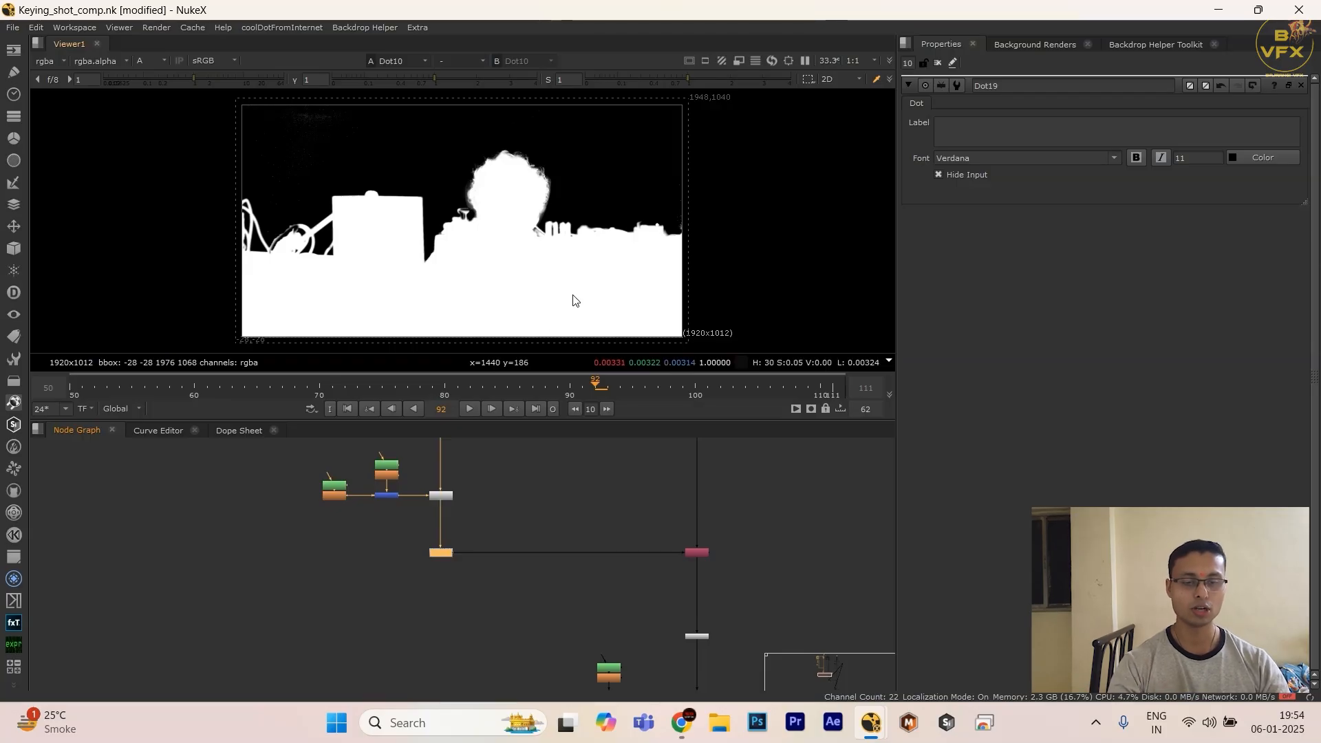
left_click_drag(494, 510, 225, 686)
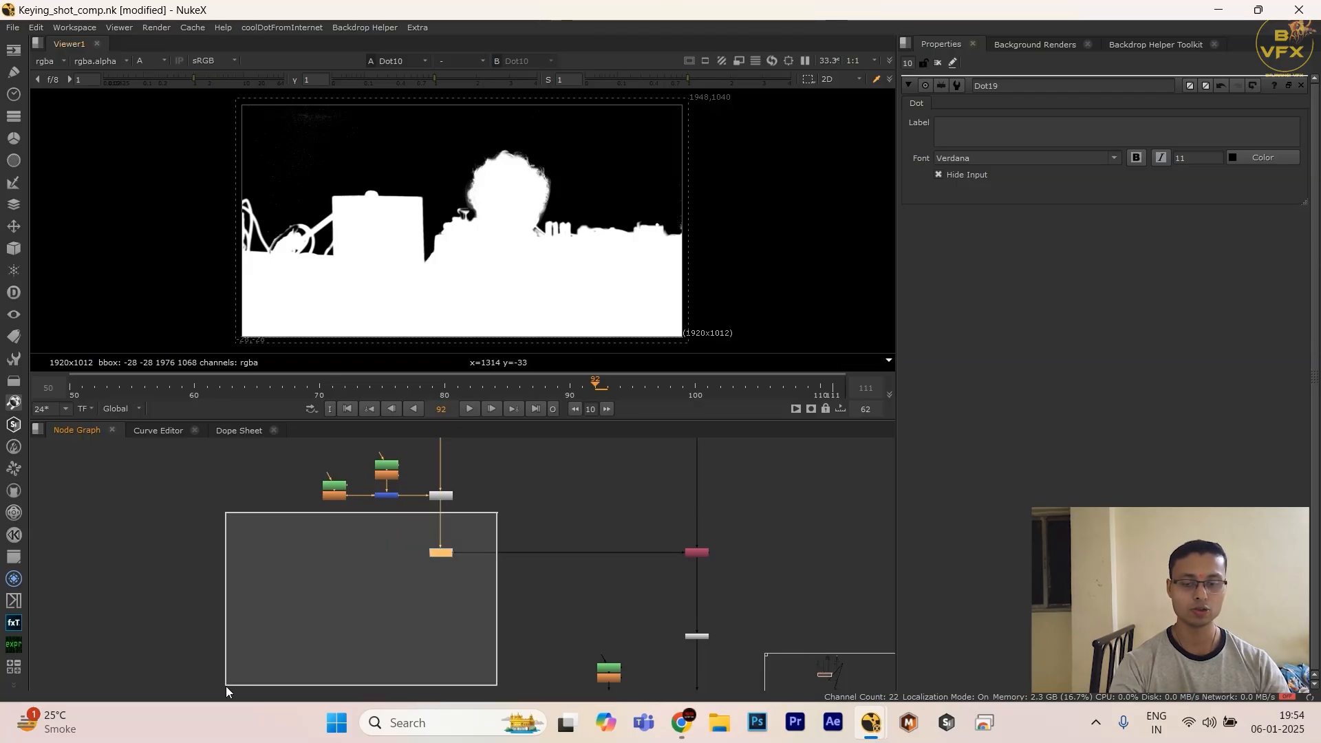
scroll(498, 617, "down", 5)
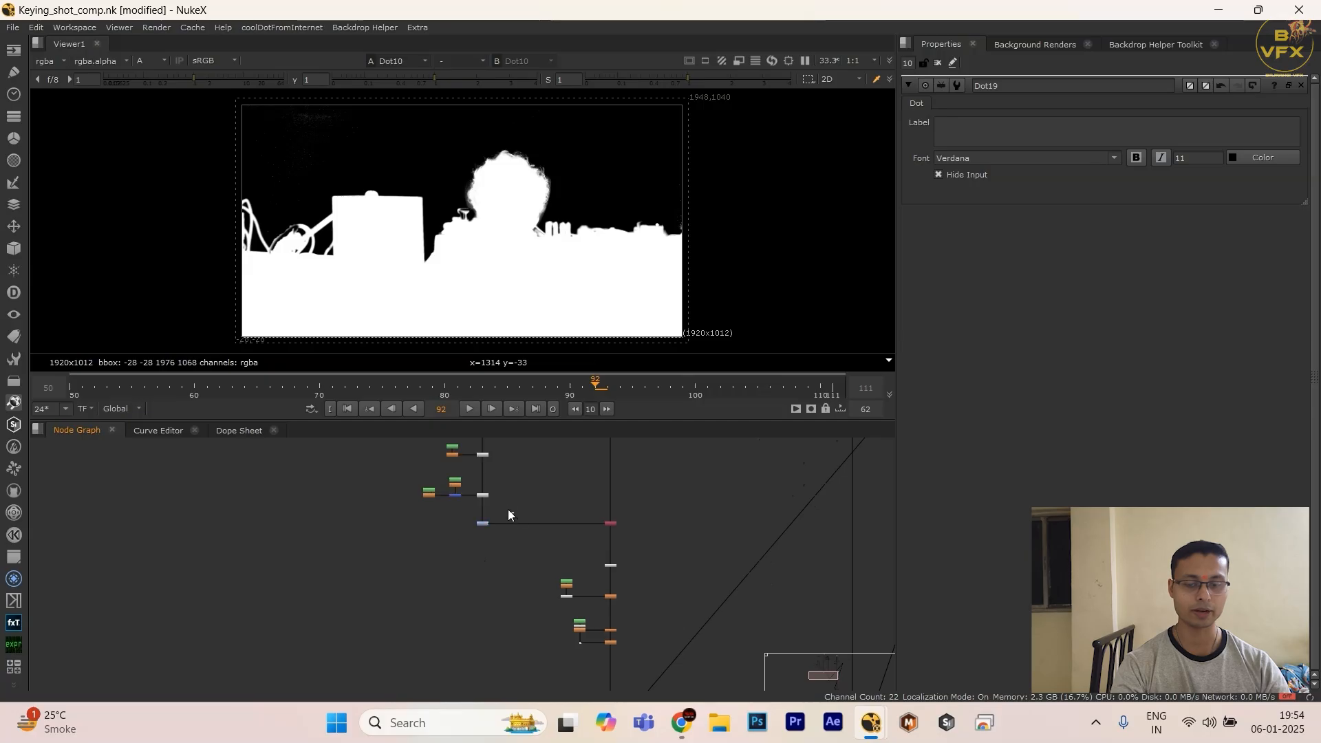
scroll(501, 547, "down", 2)
scroll(501, 547, "up", 5)
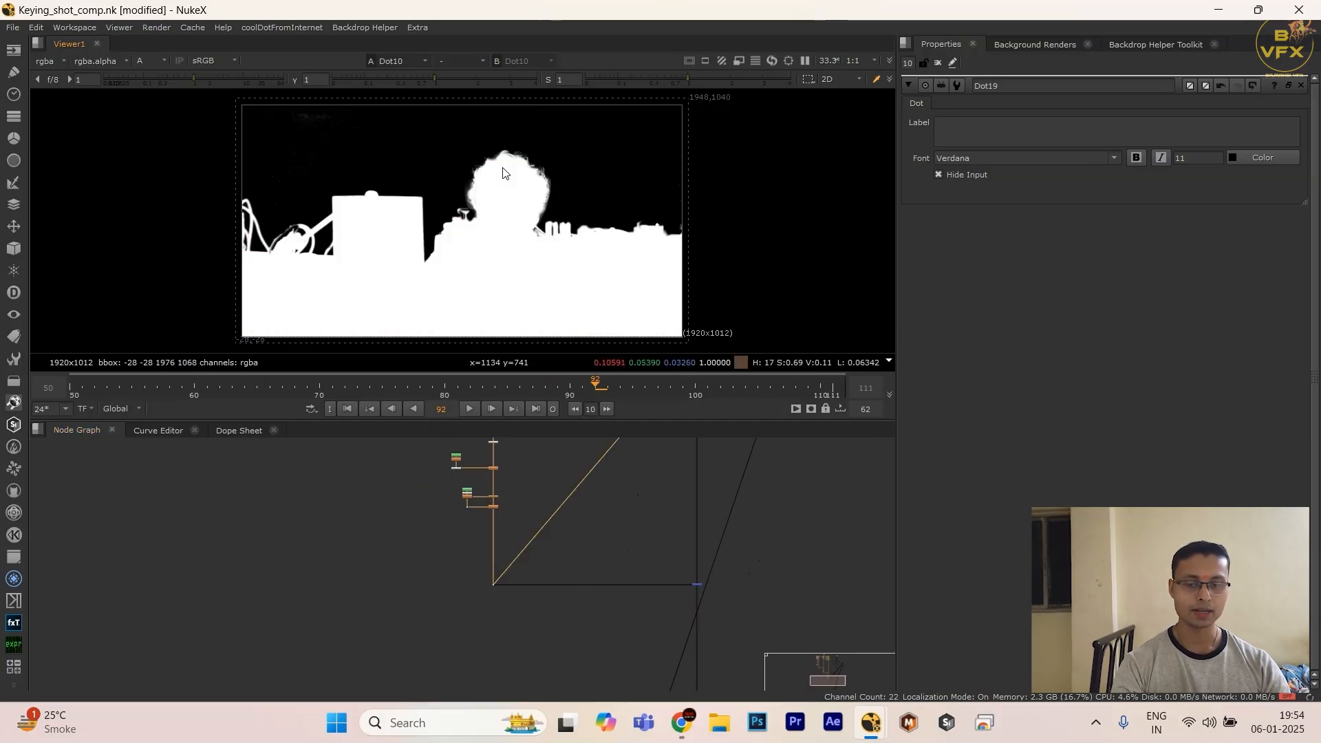
scroll(520, 506, "down", 3)
scroll(484, 596, "up", 3)
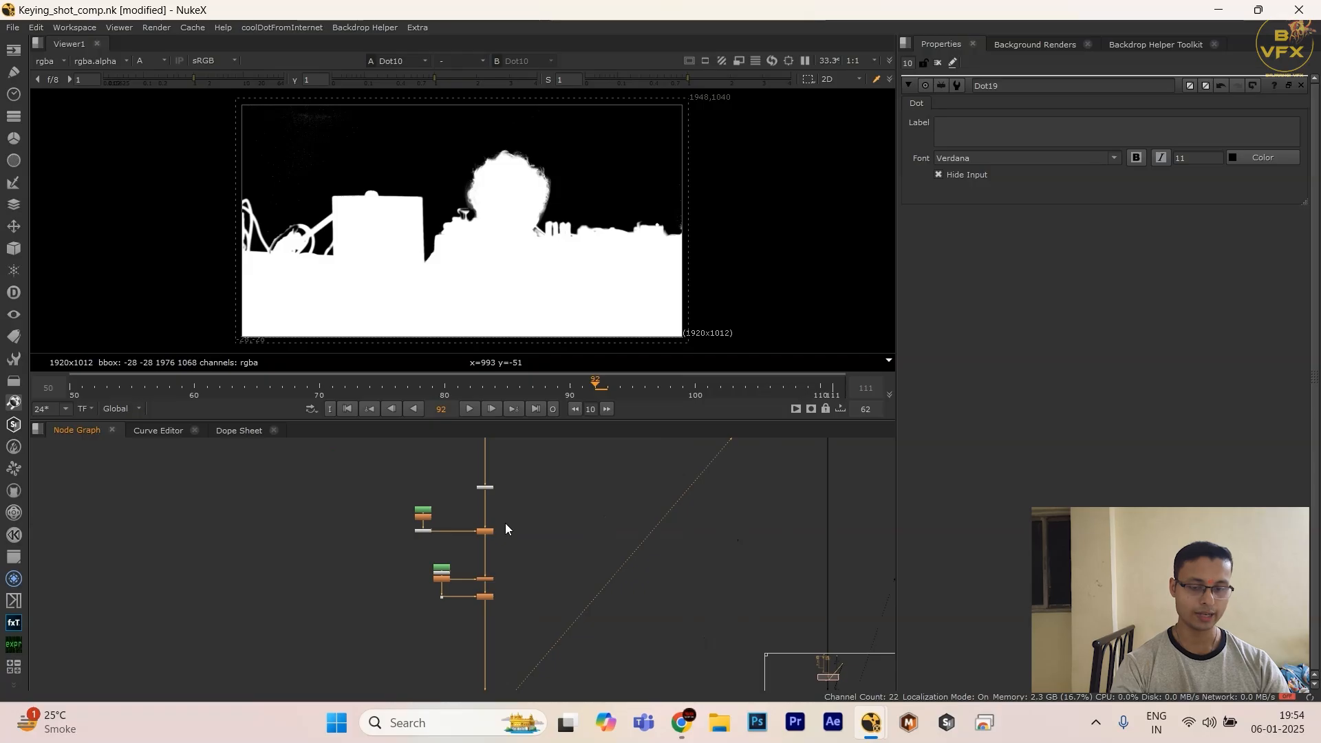
Step: Display the Clamp1 alpha in the Viewer and trace the correction nodes around it in the foreground branch
left_click_drag(514, 509, 462, 632)
key("d")
scroll(477, 611, "down", 5)
middle_click_drag(441, 551, 488, 605)
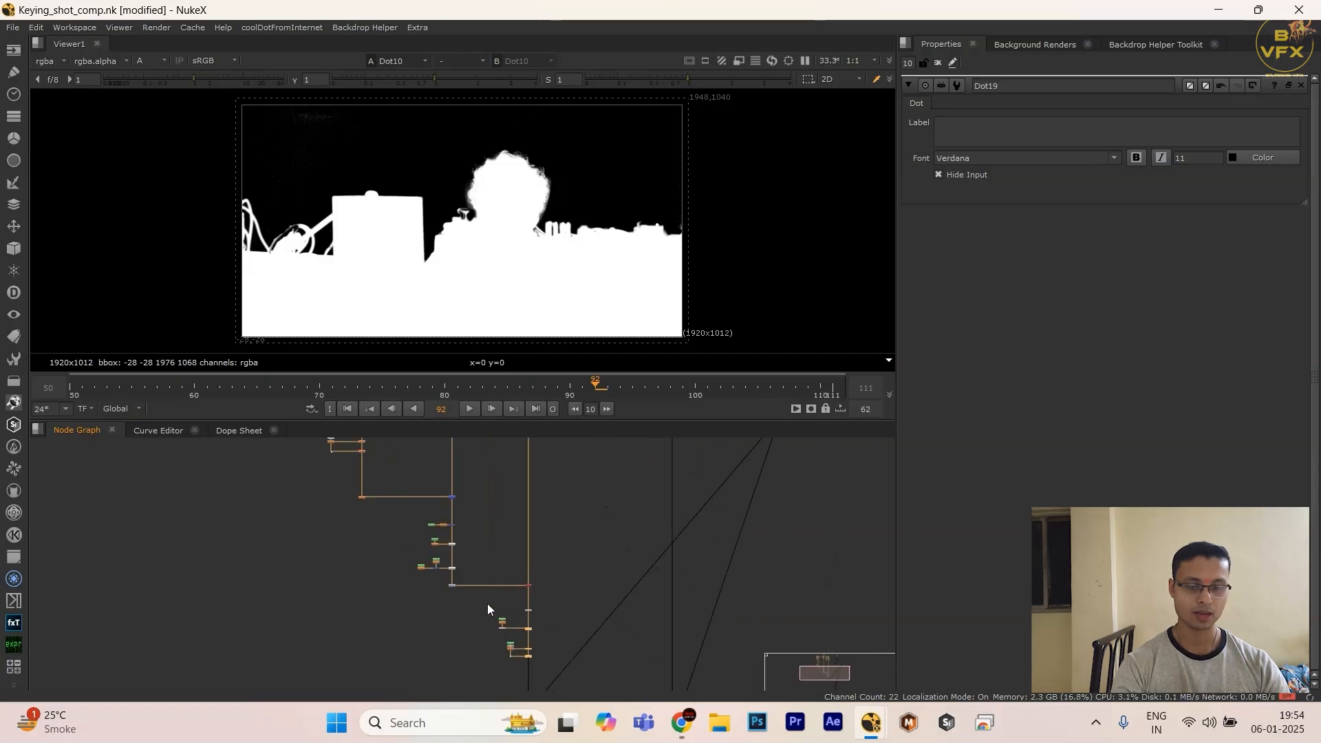
scroll(488, 605, "up", 3)
left_click(430, 573)
key("1")
scroll(382, 608, "down", 1)
middle_click_drag(440, 491, 444, 567)
scroll(444, 567, "up", 2)
left_click_drag(450, 549, 401, 671)
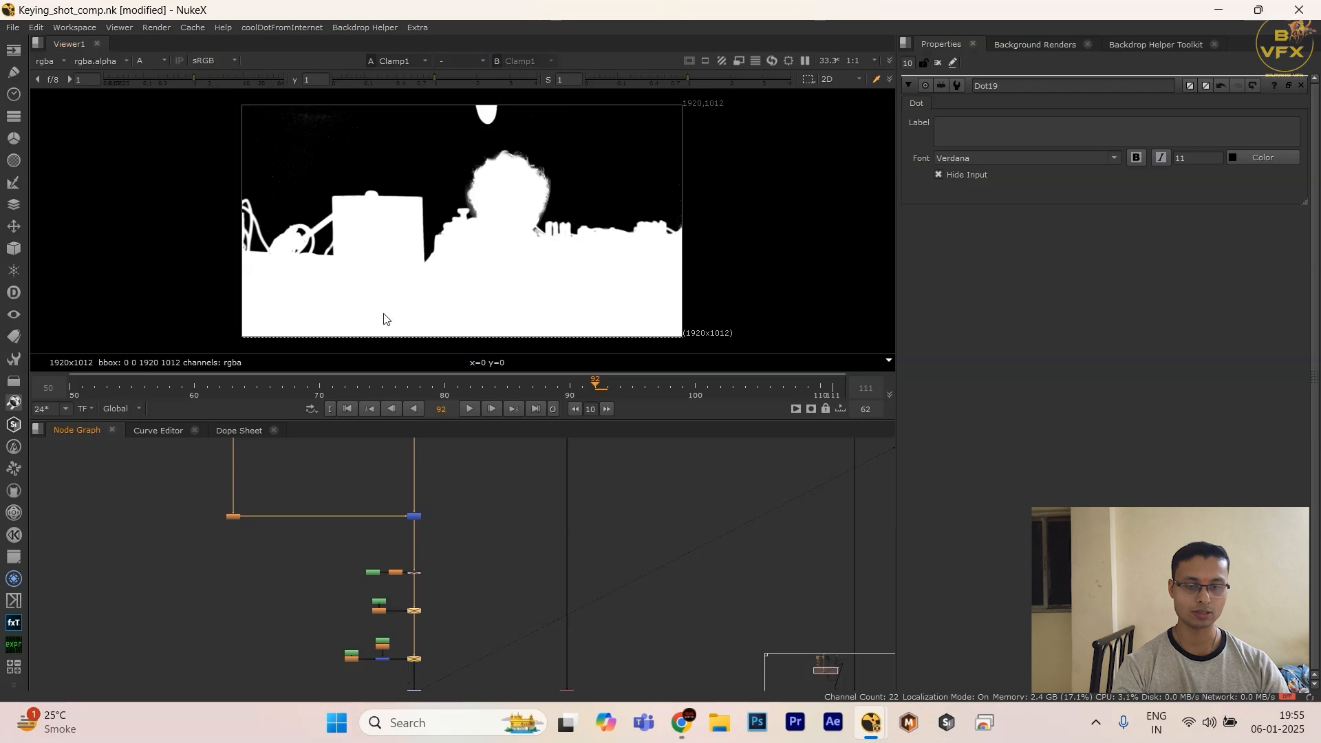
left_click_drag(439, 556, 387, 670)
scroll(410, 578, "up", 3)
Step: Display the alpha of the Merge4 foreground-over-background composite in the Viewer
middle_click_drag(403, 666, 281, 386)
left_click(430, 619)
scroll(360, 638, "down", 7)
scroll(385, 540, "up", 1)
left_click(497, 550)
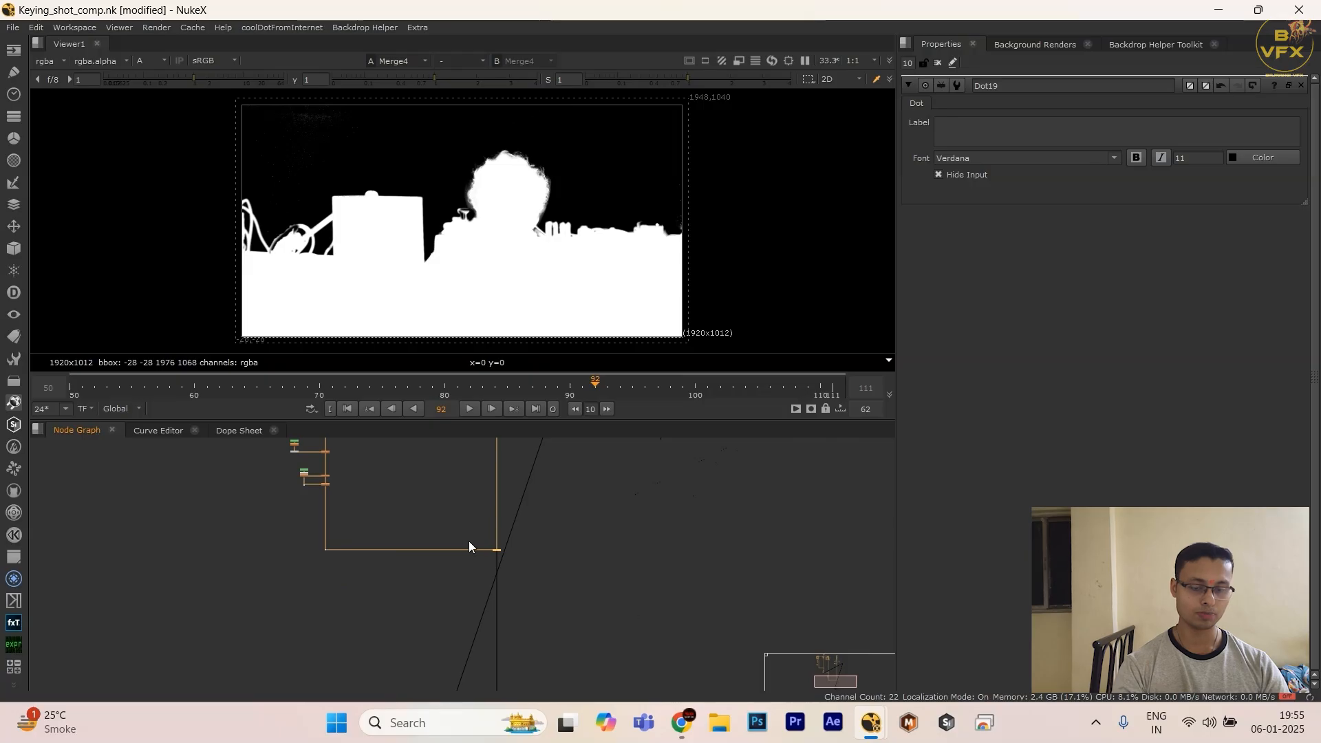
key("1")
left_click_drag(487, 532, 520, 582)
Step: Display the alpha of the final DasGrain node in the Viewer
scroll(531, 611, "down", 3)
middle_click_drag(533, 671, 501, 585)
scroll(498, 607, "up", 2)
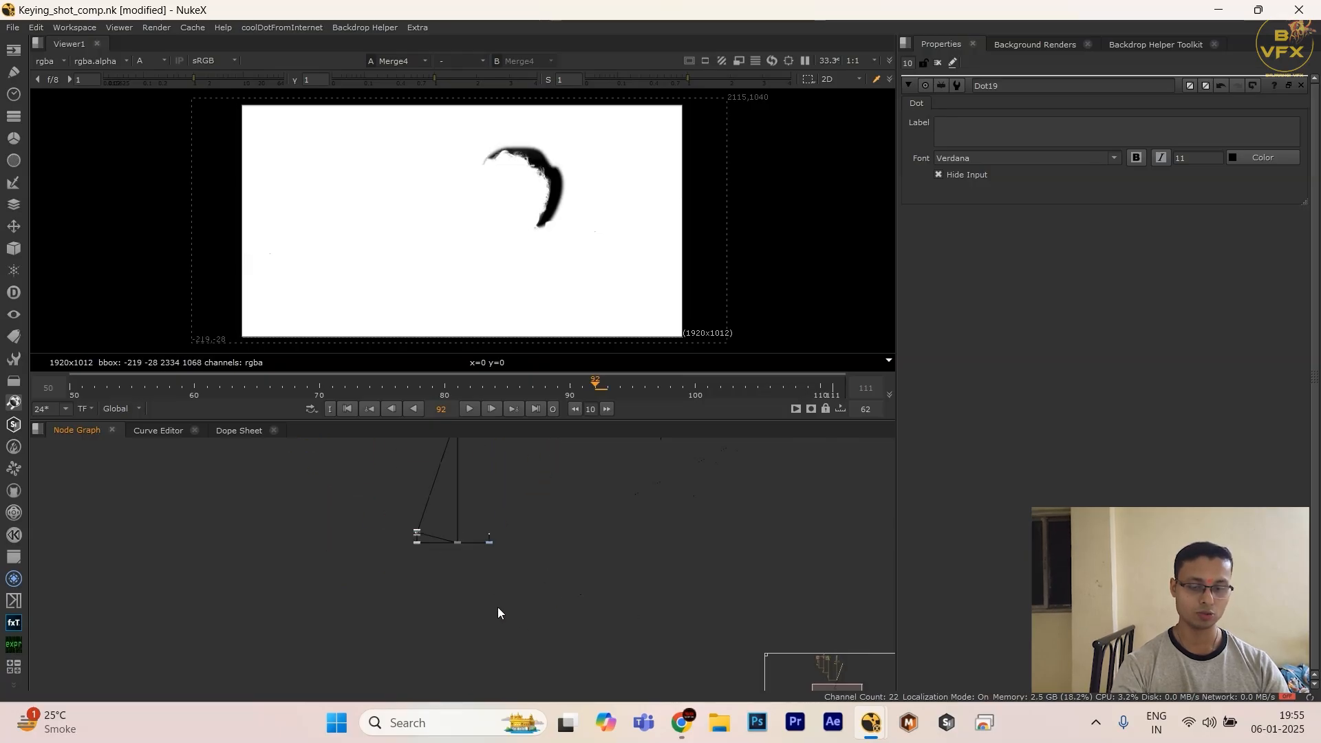
scroll(473, 551, "up", 5)
left_click_drag(460, 508, 365, 579)
key("1")
scroll(469, 571, "down", 2)
middle_click_drag(395, 526, 419, 596)
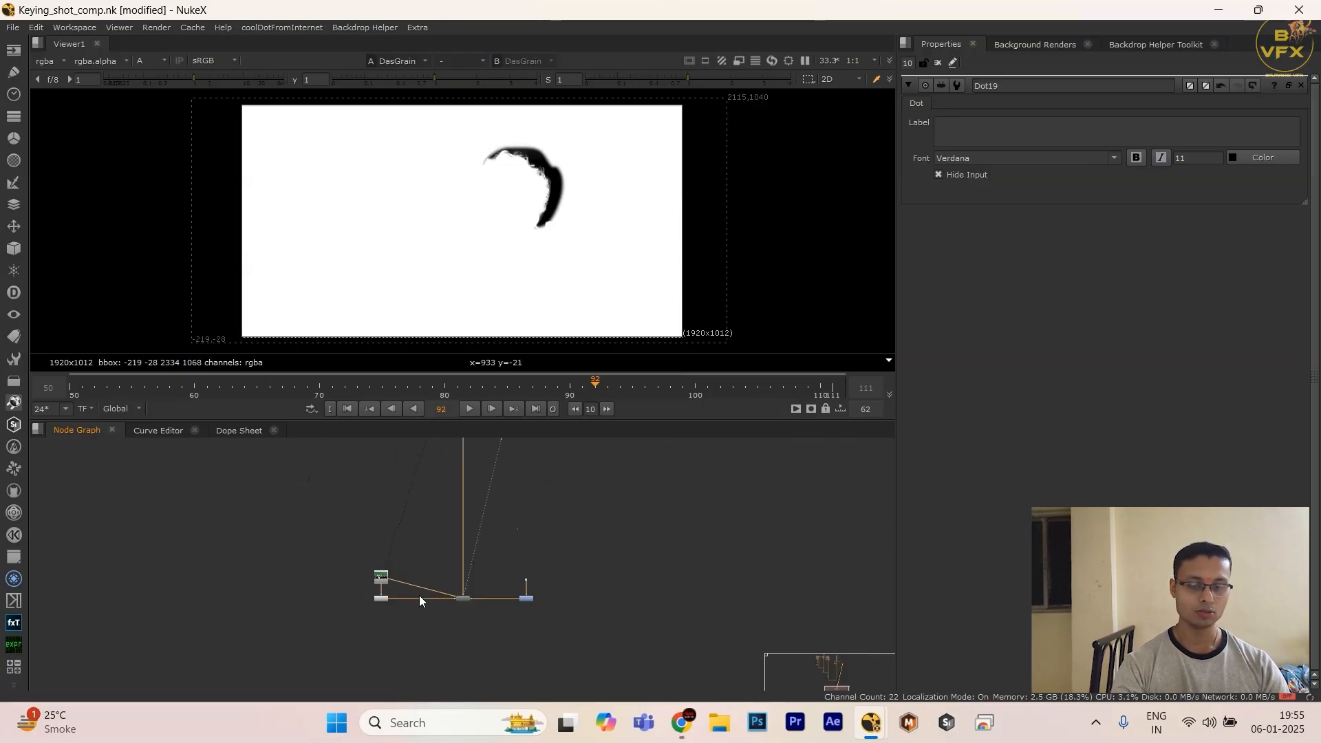
Step: Return the Viewer to the alpha of the Dot10 foreground, just before the background merge
scroll(419, 596, "down", 4)
middle_click_drag(325, 452, 365, 524)
scroll(365, 522, "up", 4)
left_click_drag(369, 525, 214, 666)
key("1")
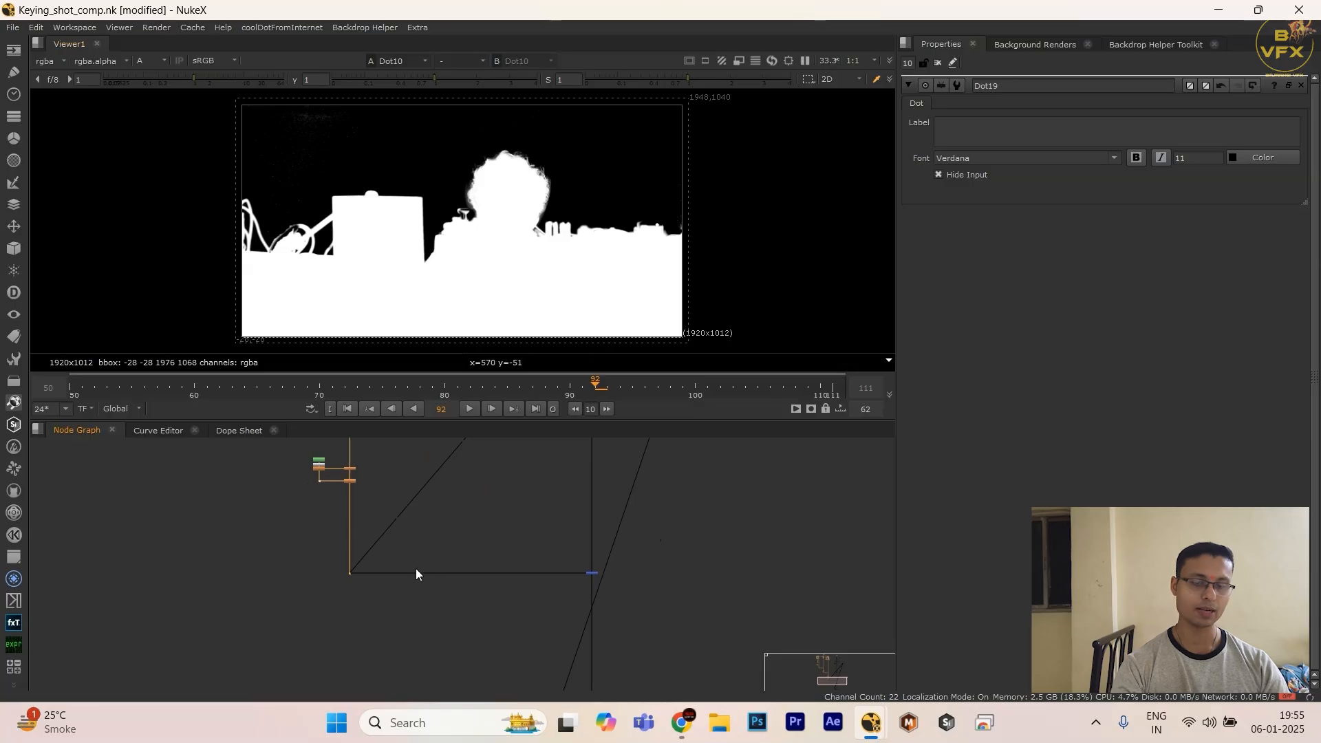
scroll(415, 568, "down", 1)
middle_click_drag(402, 552, 441, 601)
left_click_drag(460, 580, 370, 659)
Step: Compare the Read3 plate with the Dot10 foreground in RGB, close up on the objects beside the man's head
scroll(371, 623, "down", 2)
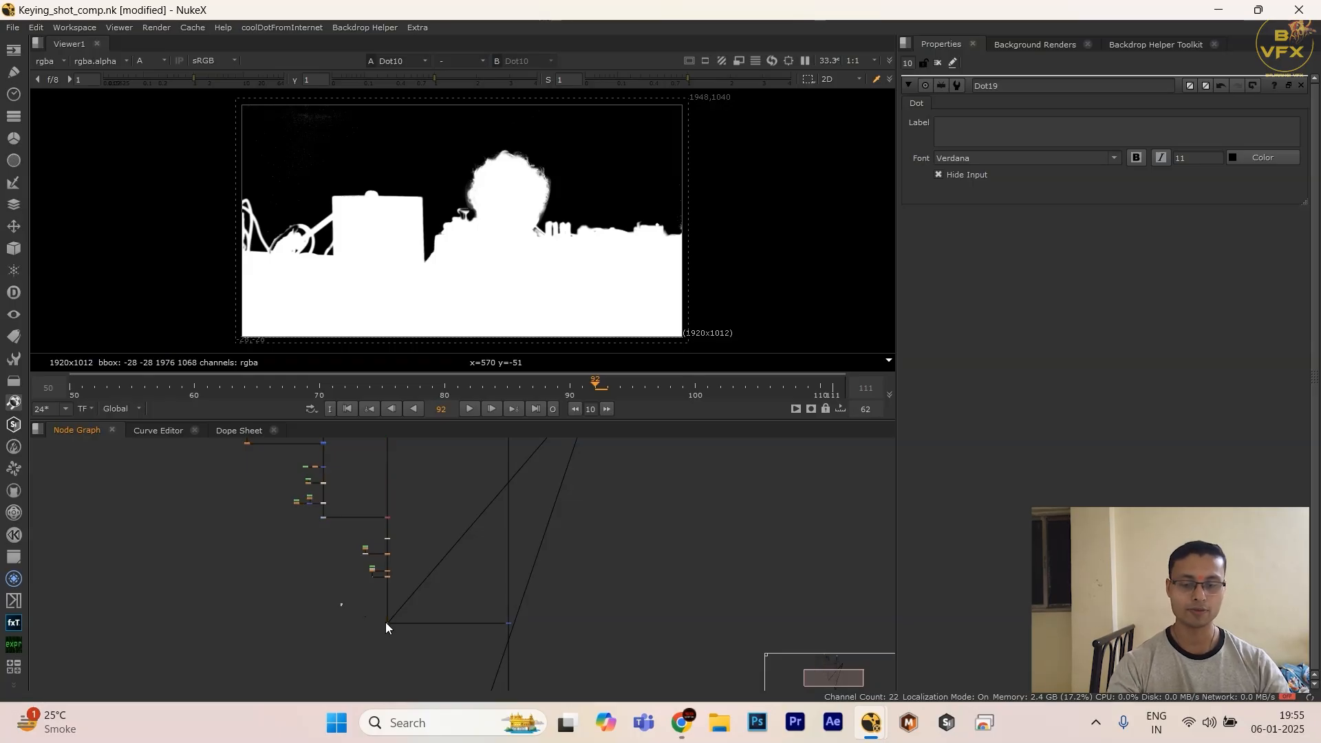
scroll(377, 661, "down", 2)
scroll(430, 609, "up", 4)
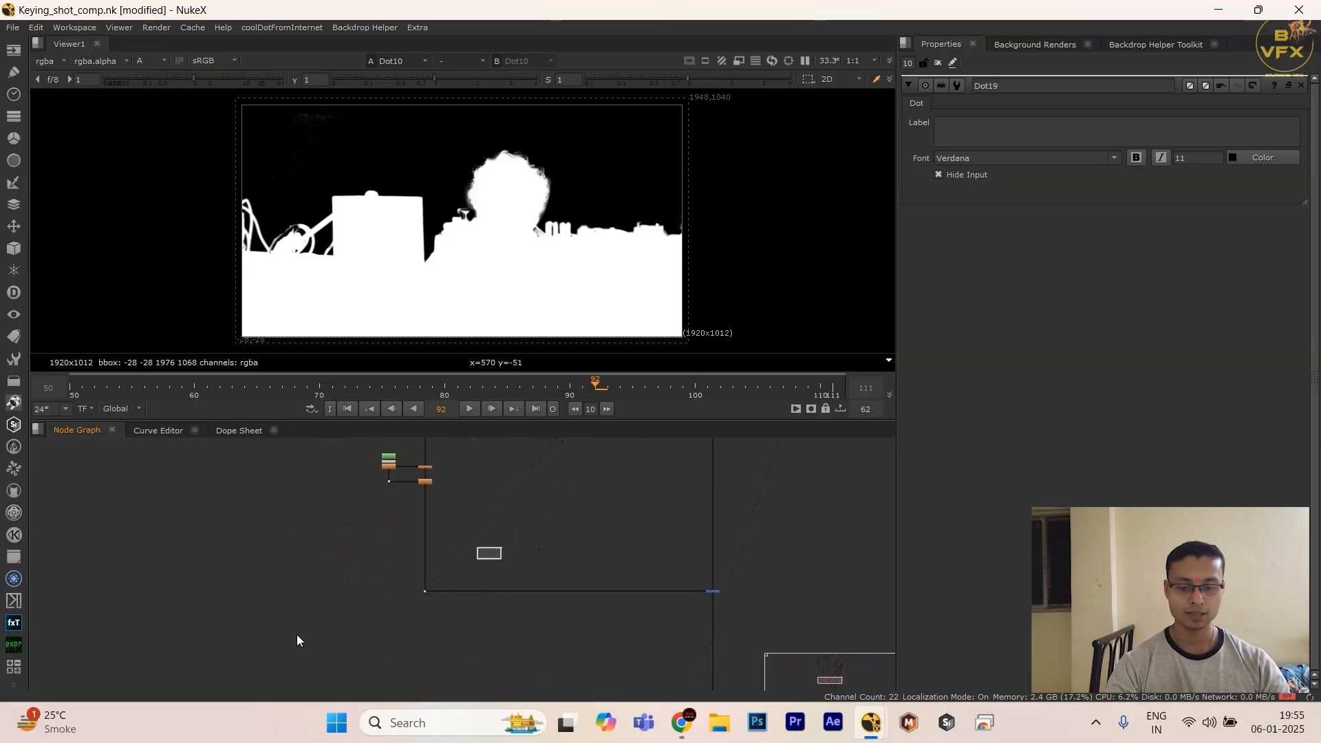
scroll(619, 234, "up", 3)
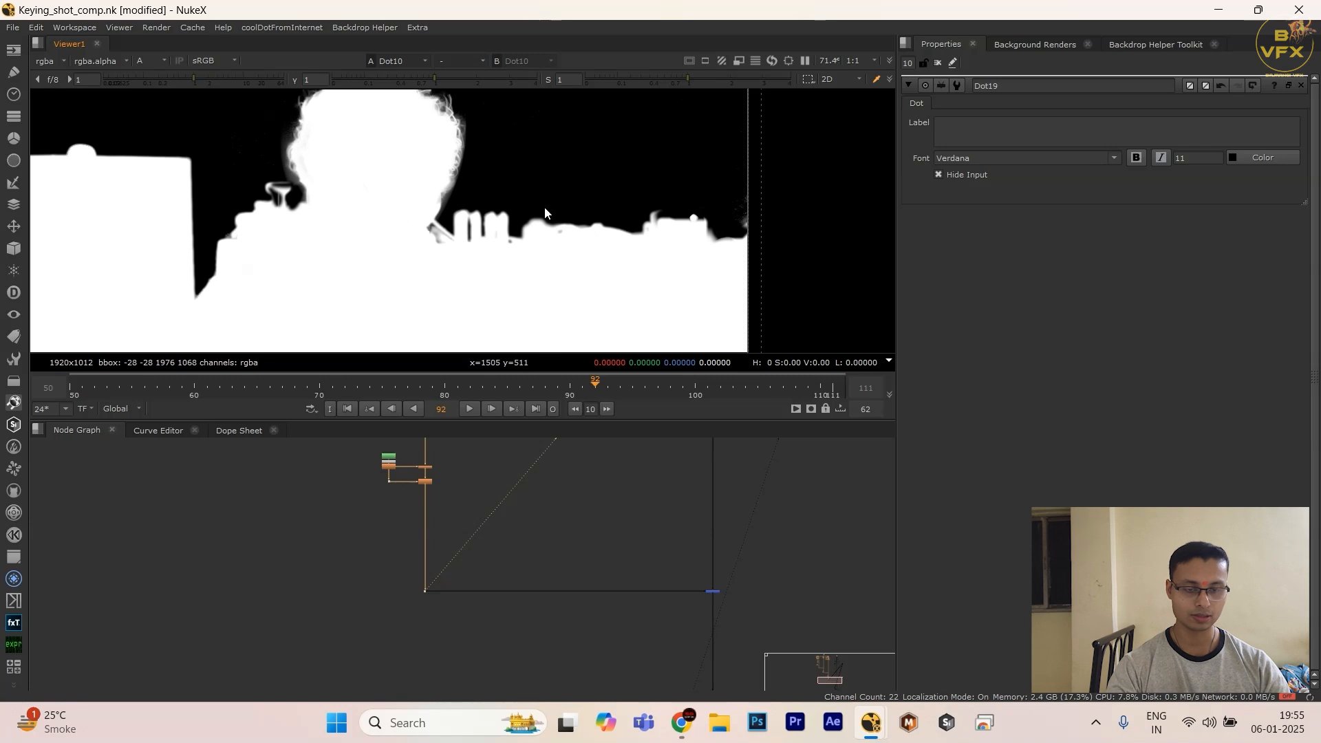
key("1")
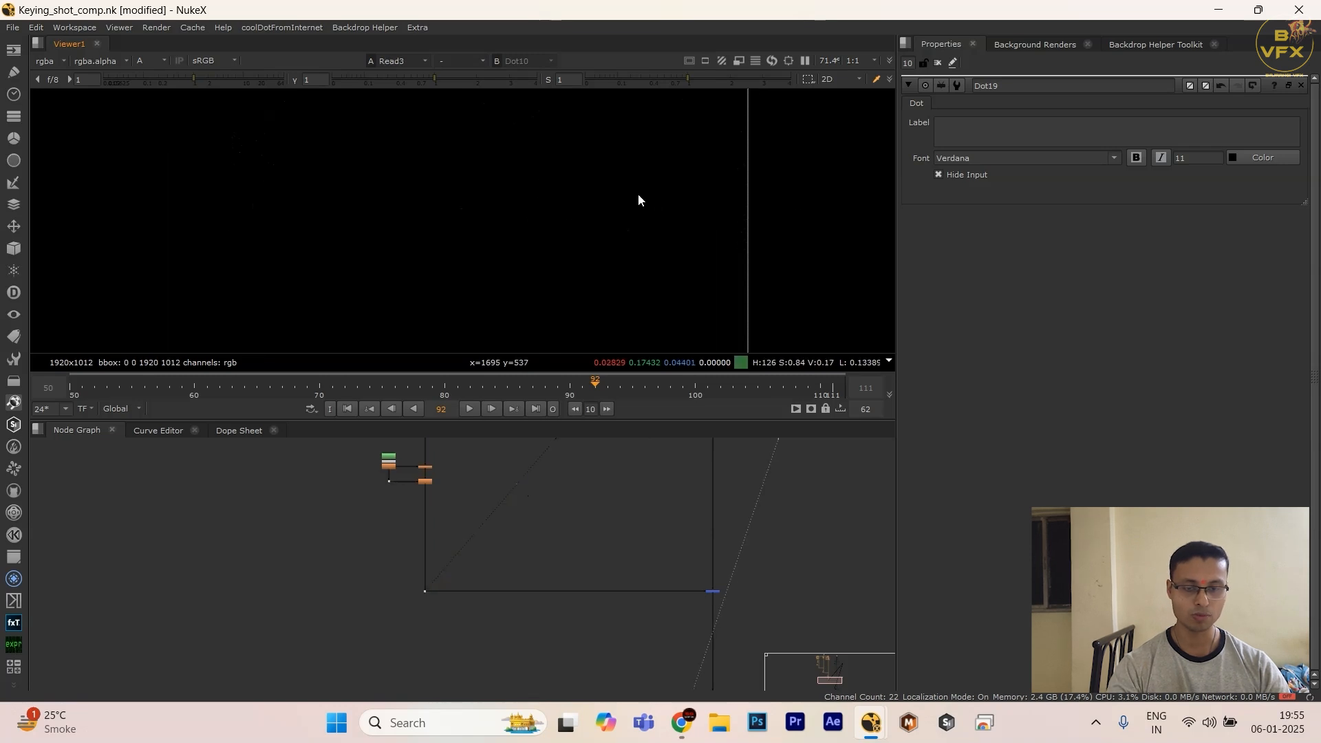
key("a")
scroll(691, 217, "up", 4)
key("2")
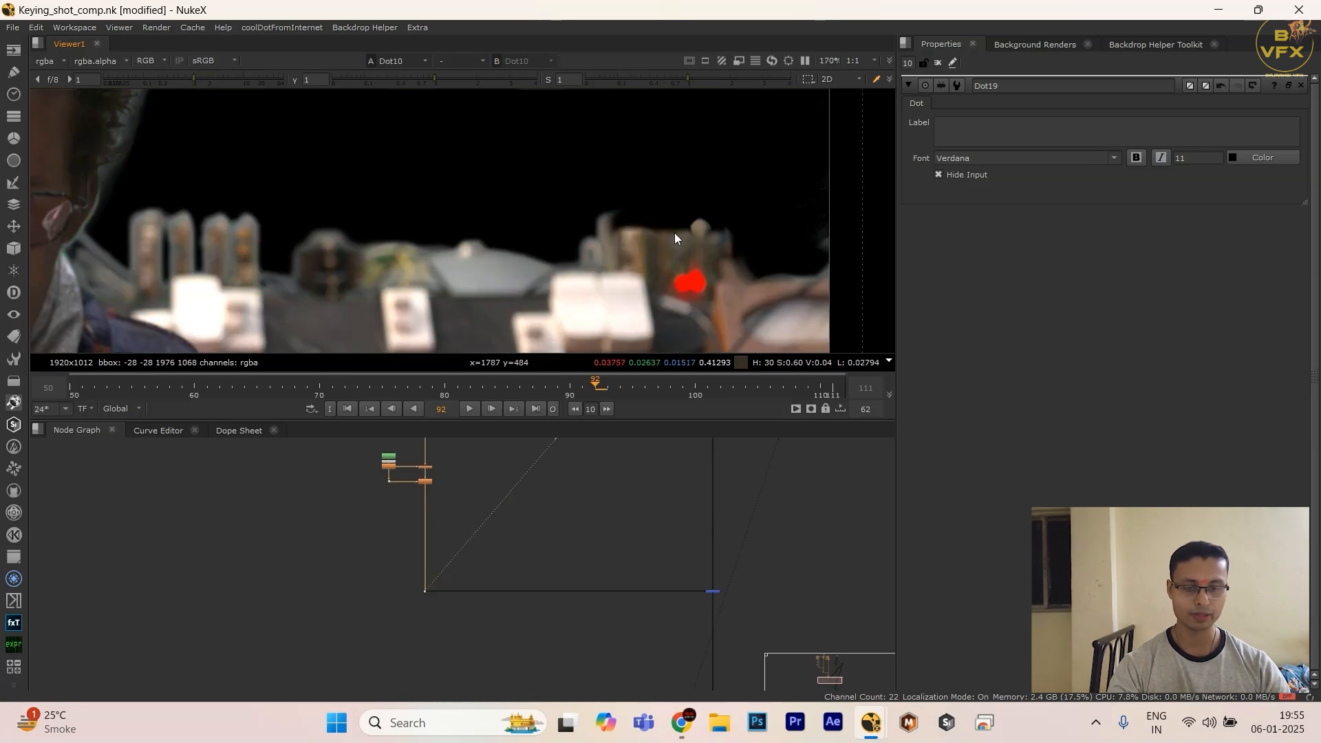
key("a")
key("a")
scroll(487, 581, "down", 3)
scroll(468, 584, "down", 4)
scroll(444, 555, "up", 4)
Step: Display the alpha of the ChannelMerge that receives the keying branch, with the full frame fitted in the Viewer
left_click_drag(428, 487, 363, 524)
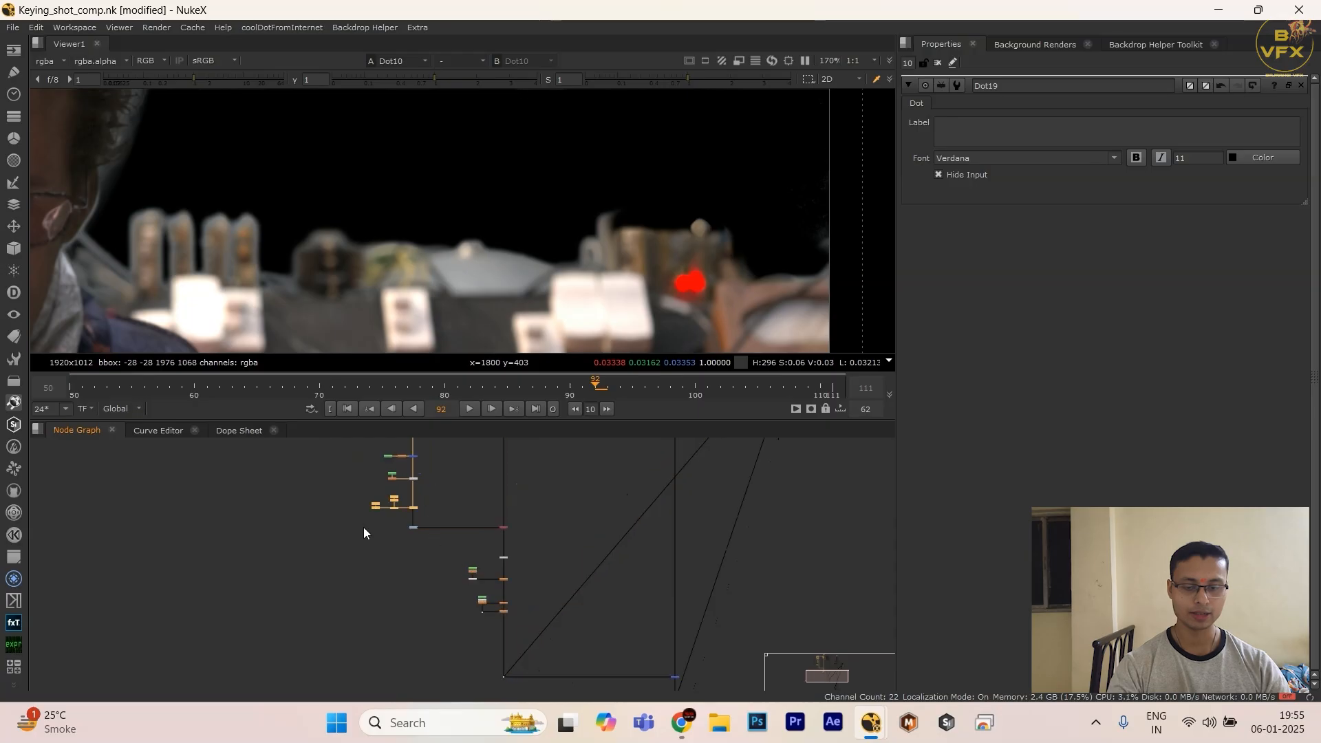
scroll(363, 528, "down", 4)
middle_click_drag(369, 525, 511, 610)
scroll(447, 546, "up", 4)
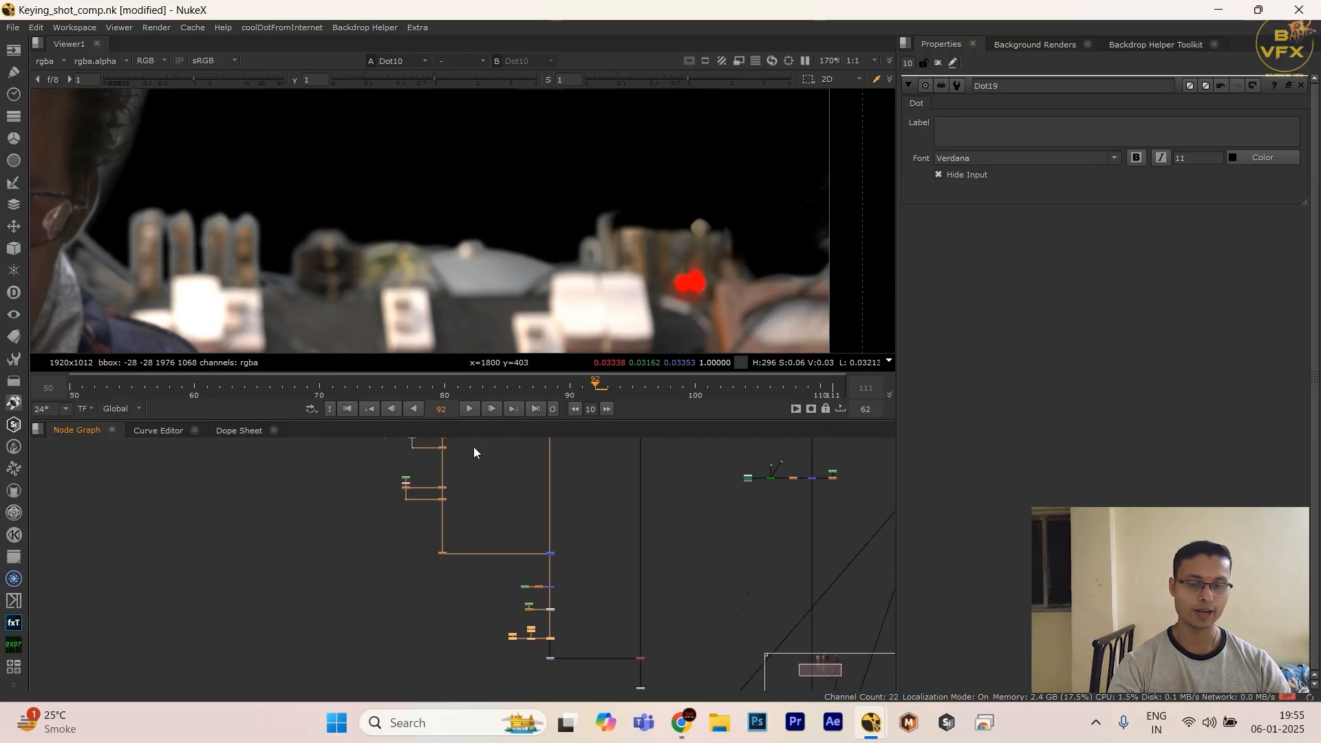
left_click_drag(483, 147, 671, 227)
scroll(476, 578, "down", 4)
middle_click_drag(466, 555, 522, 564)
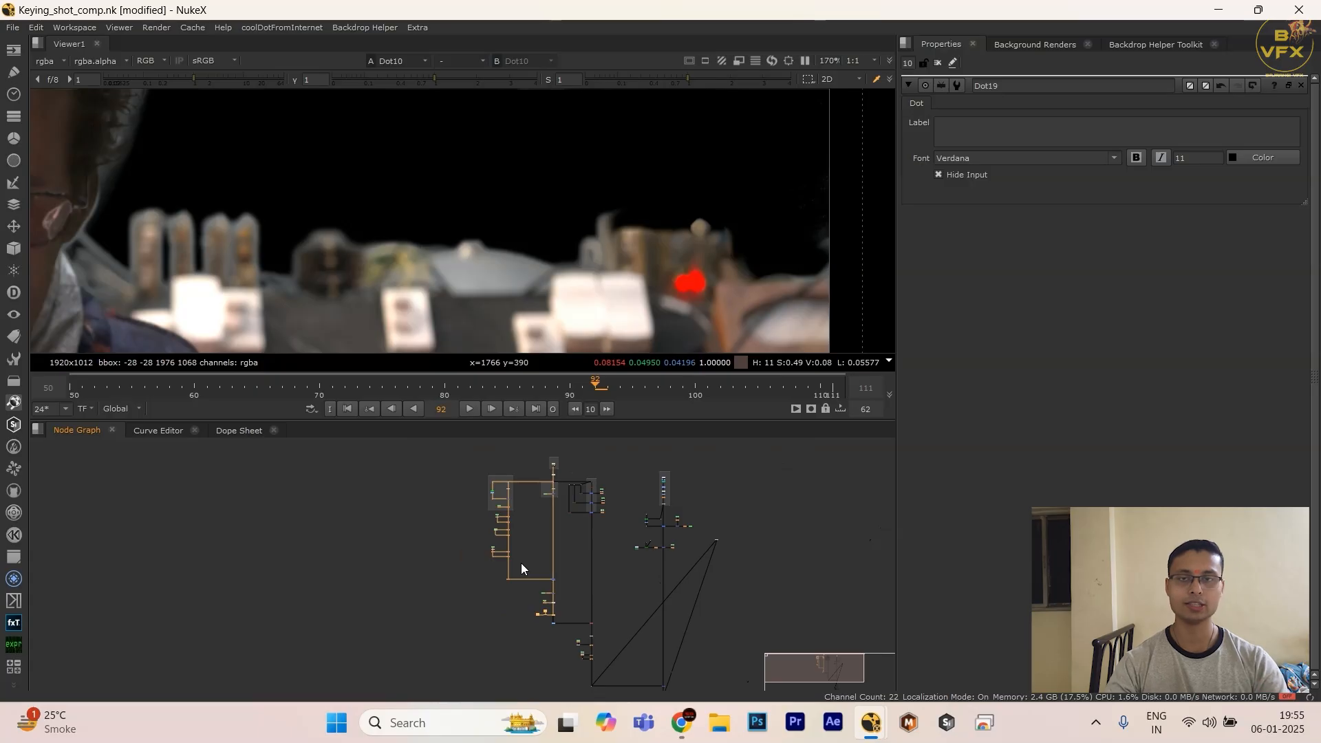
scroll(521, 571, "up", 7)
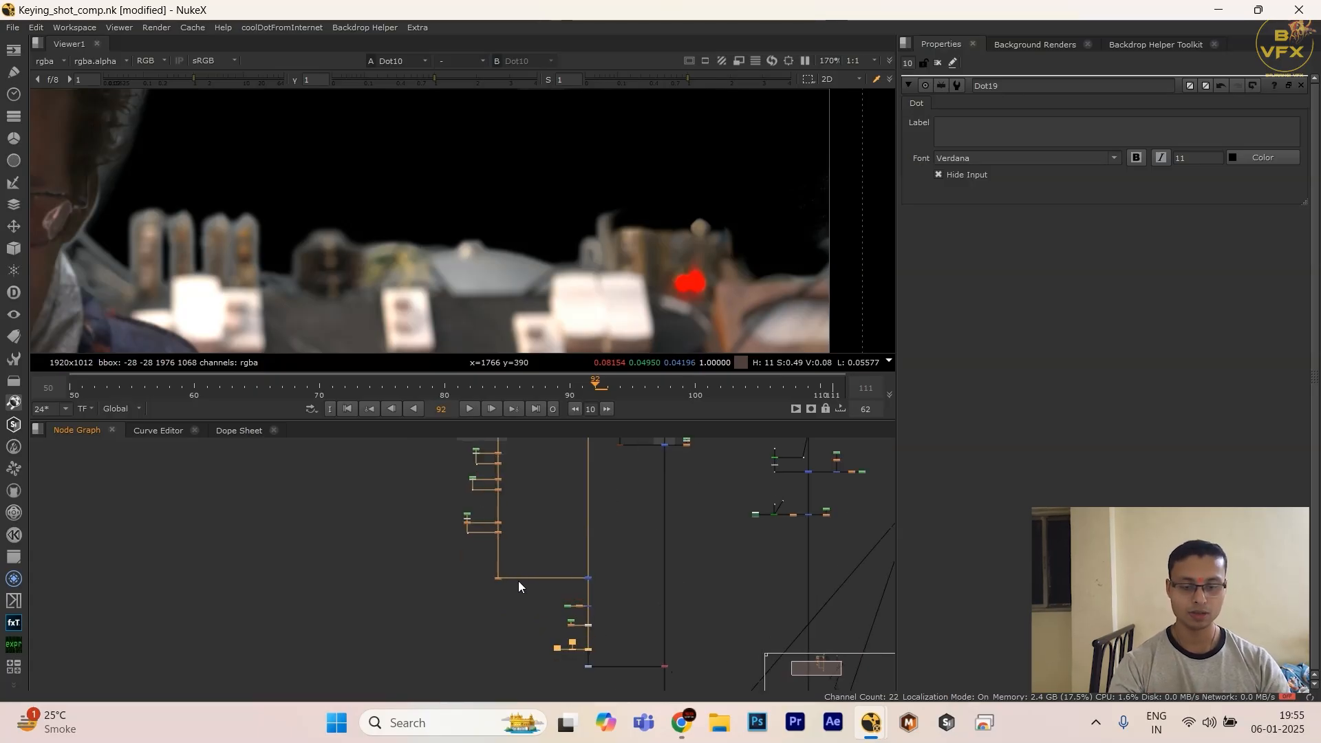
key("1")
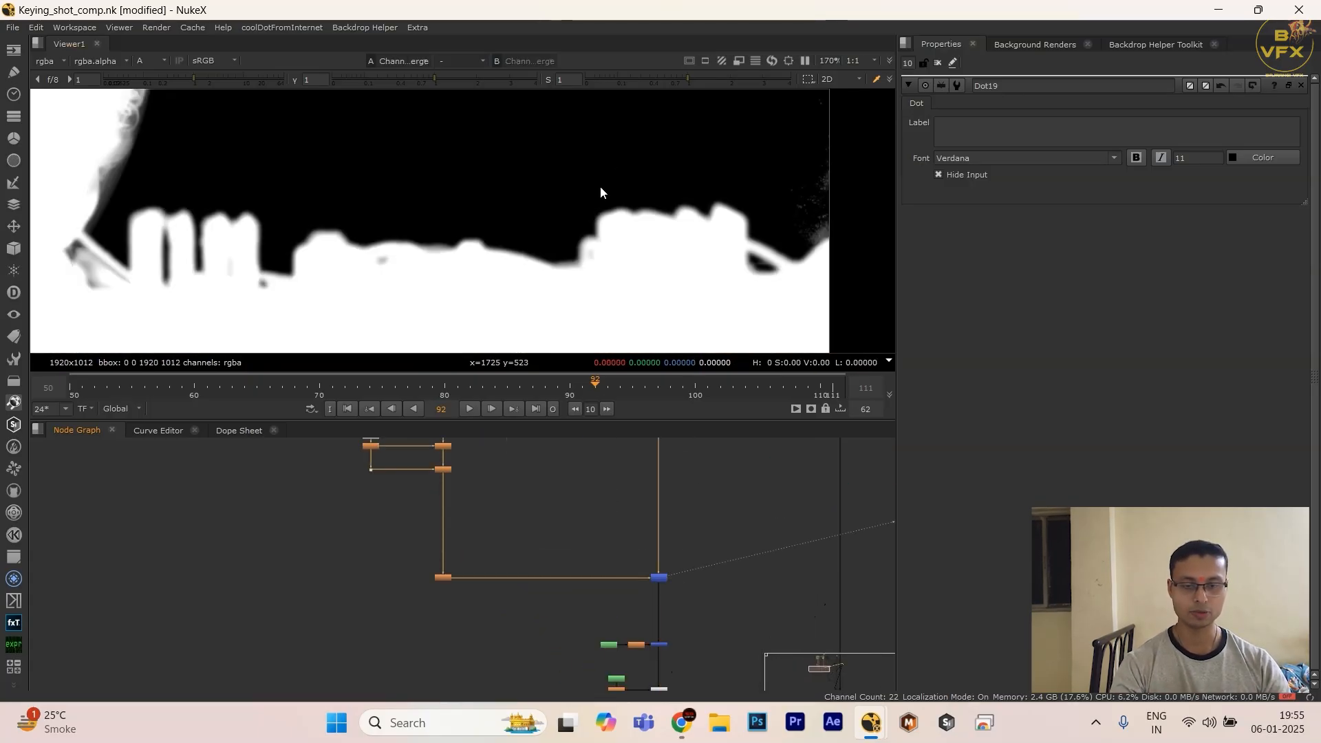
key("f")
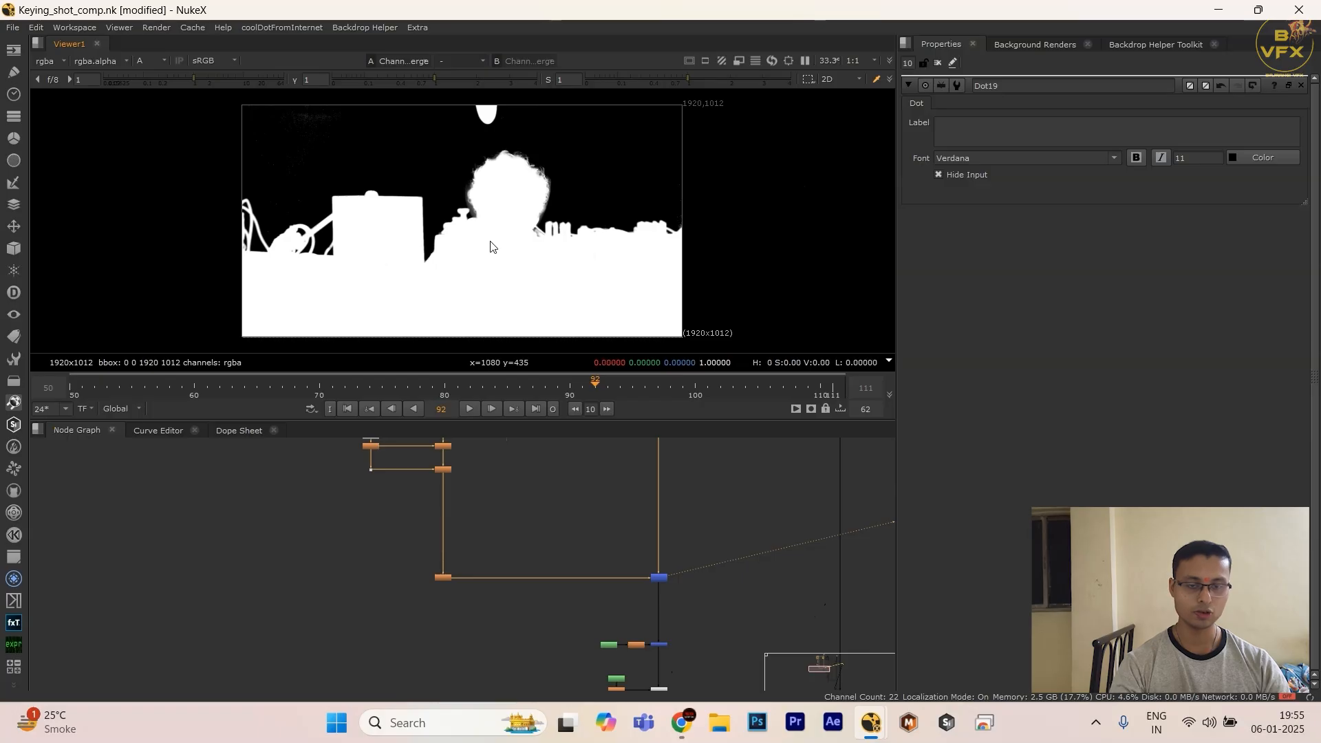
Step: Display the alpha of Merge3, the stencil fed by Roto3 and Blur2, in the Viewer
scroll(650, 611, "up", 7)
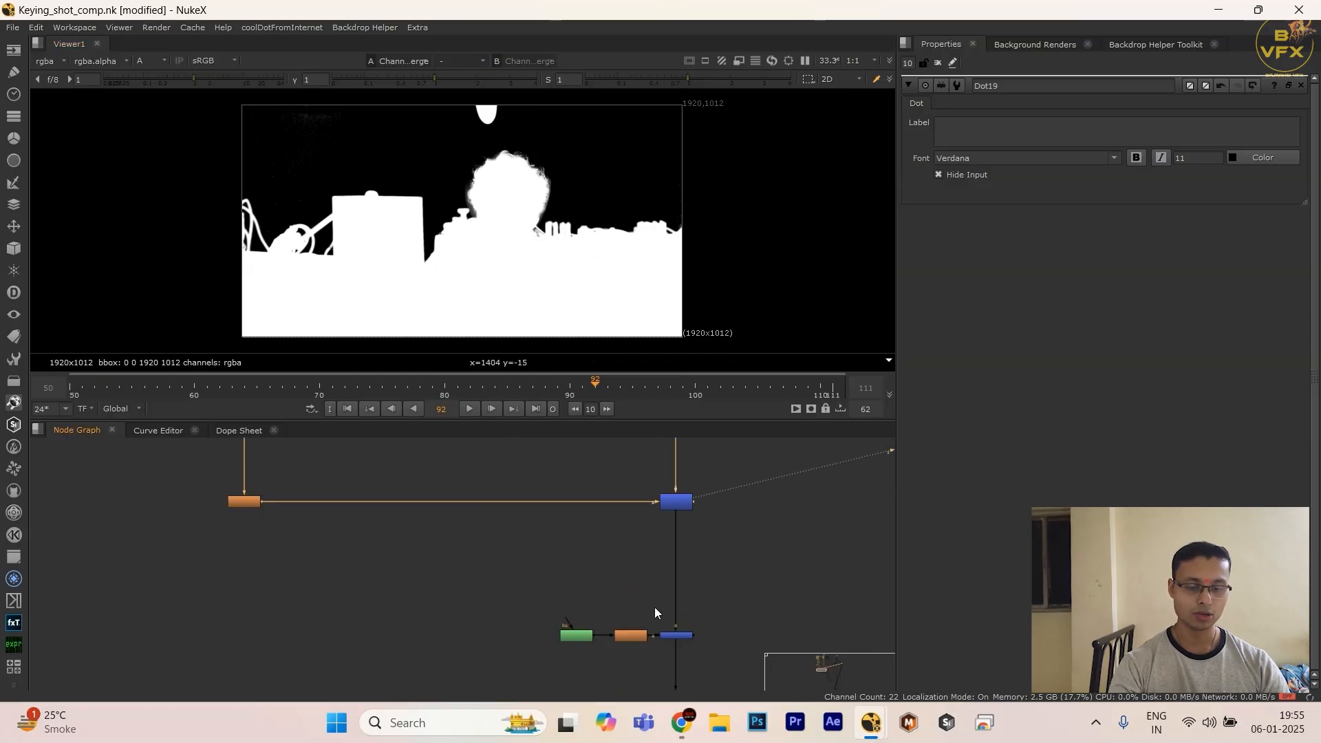
left_click_drag(676, 617, 764, 688)
scroll(722, 571, "down", 1)
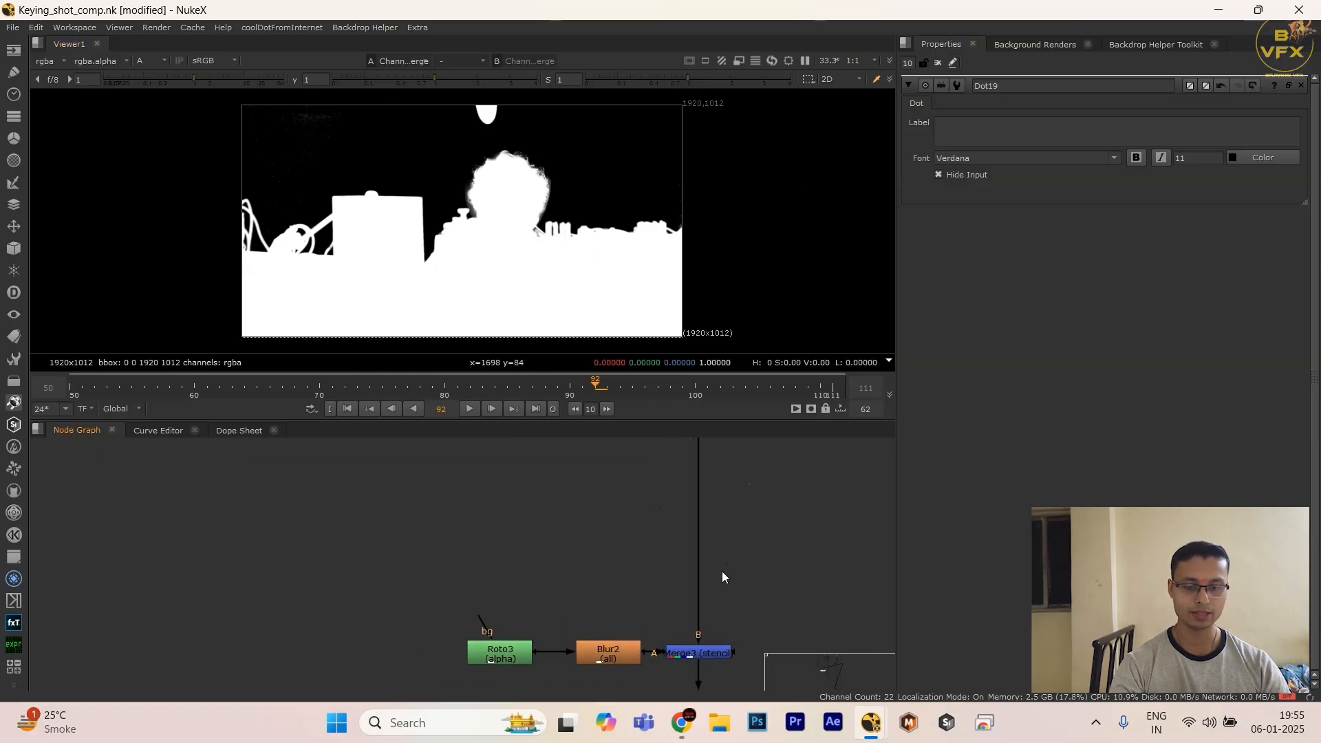
middle_click_drag(721, 572, 630, 521)
left_click_drag(690, 537, 540, 634)
key("1")
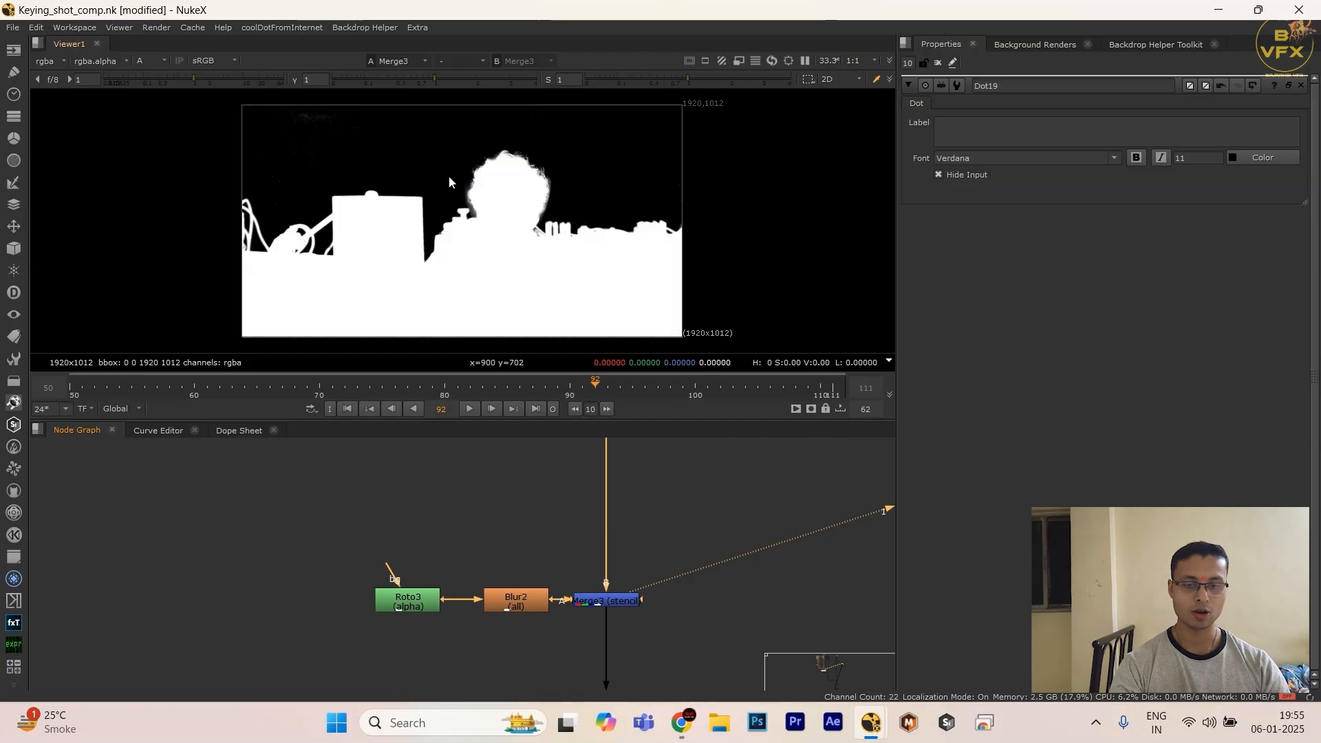
left_click_drag(666, 238, 671, 248)
Step: Add an unconnected Shuffle node in the empty area beside the foreground branch
scroll(509, 577, "down", 5)
middle_click_drag(389, 653, 523, 537)
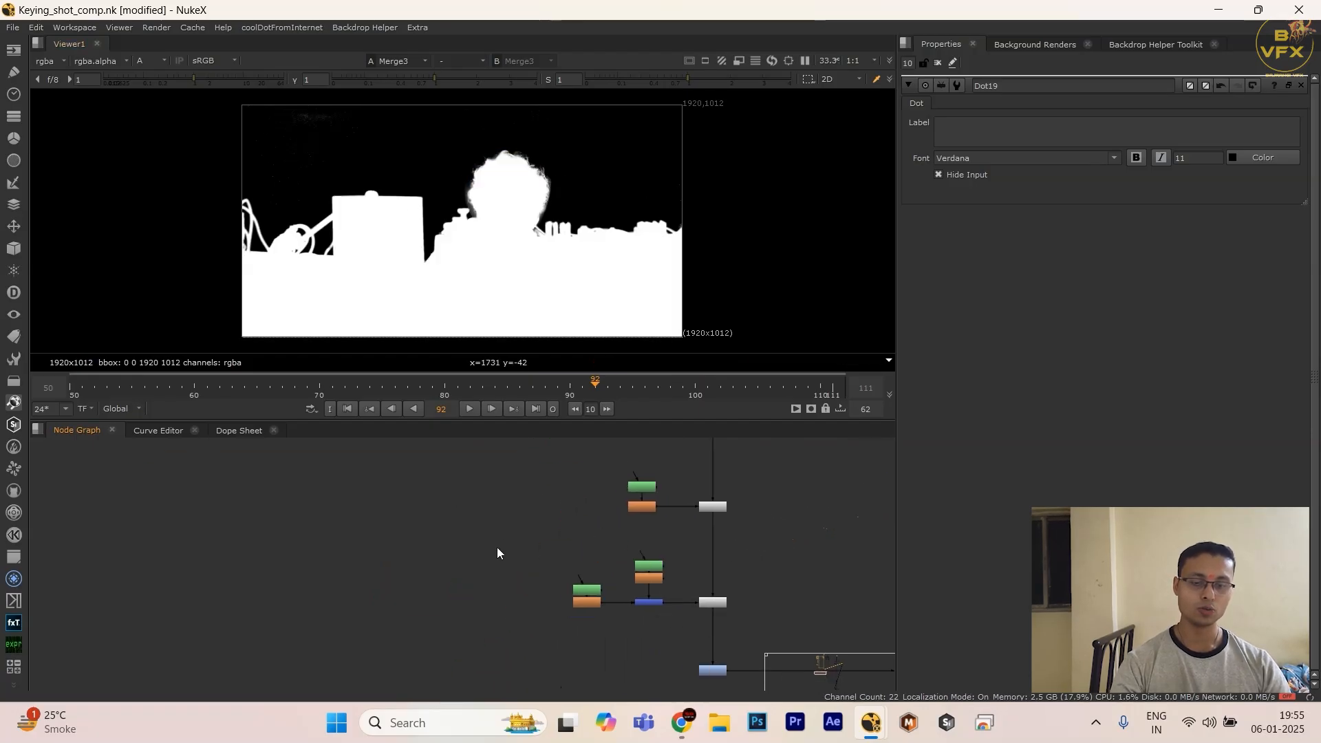
scroll(392, 606, "down", 3)
left_click(381, 581)
middle_click_drag(381, 580, 387, 555)
key("Tab")
type("shu")
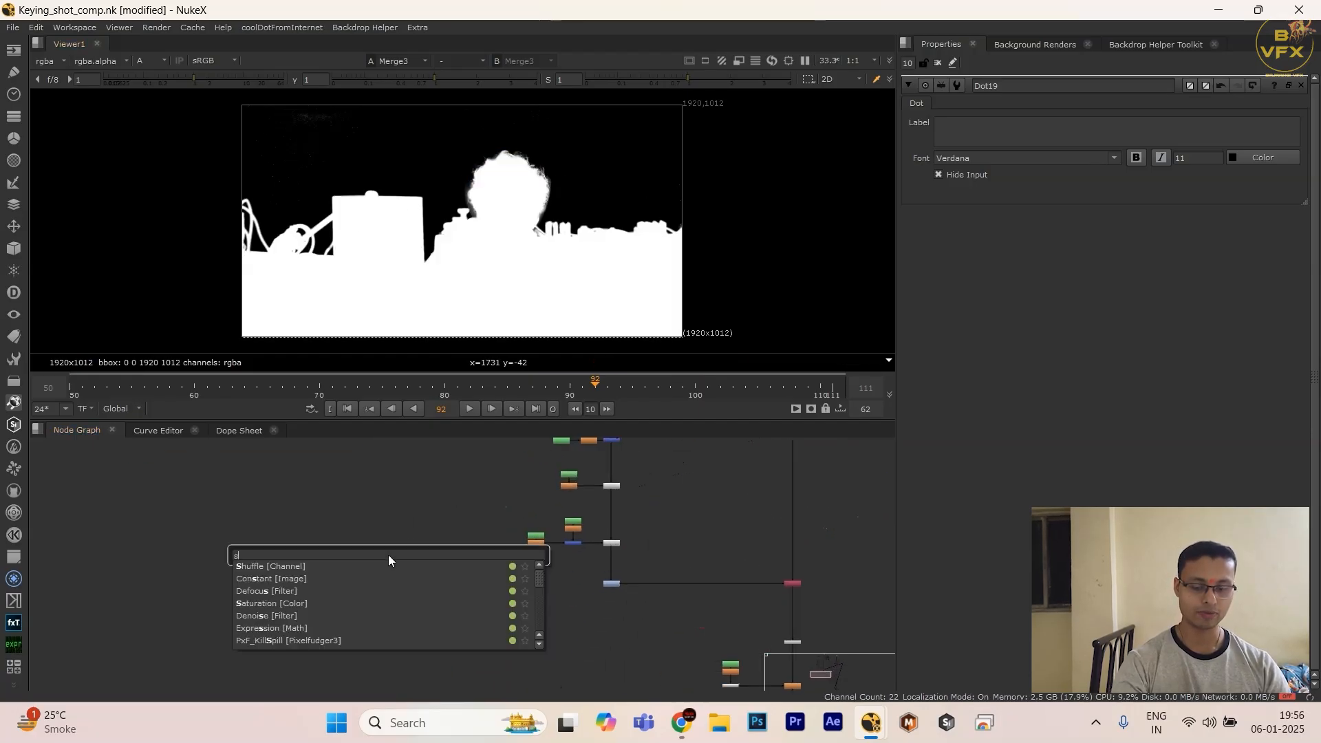
left_click(296, 568)
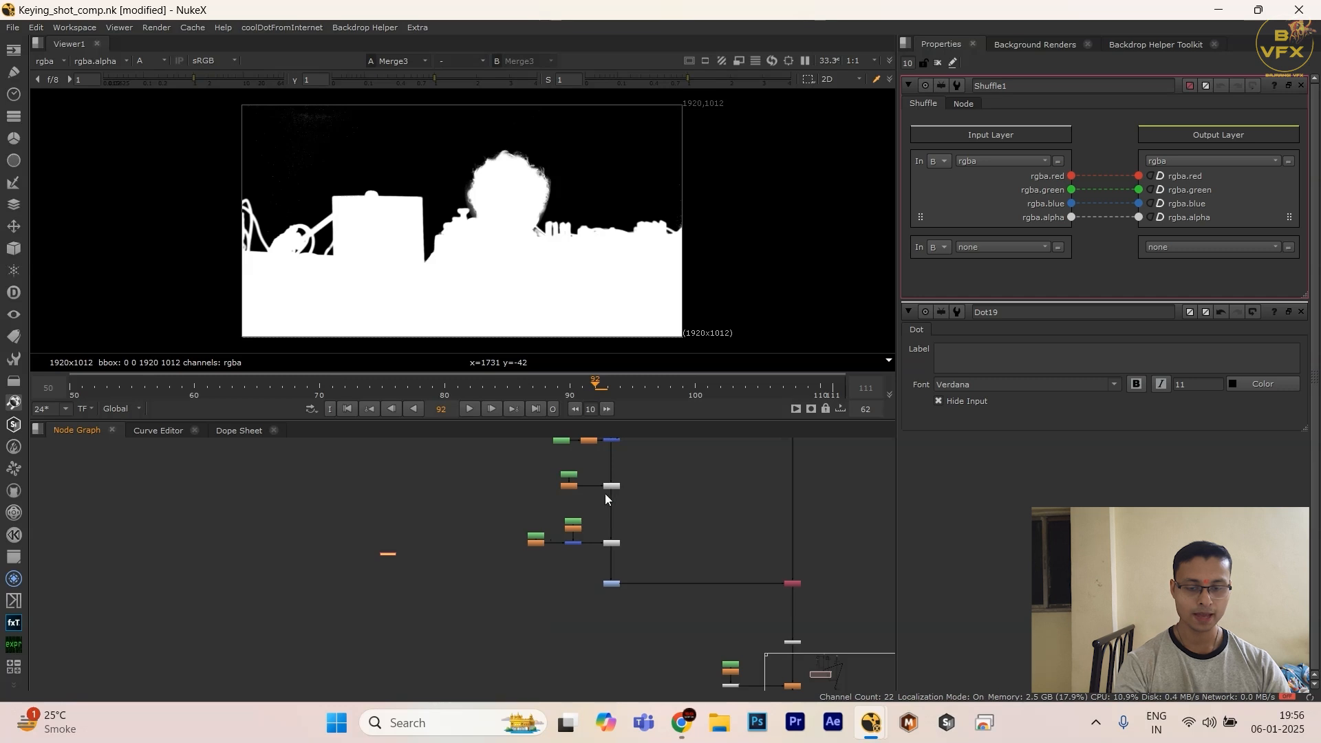
Step: Connect the new Shuffle node's input to the Merge3 stencil and display the Shuffle in the Viewer
scroll(592, 512, "up", 3)
scroll(574, 549, "up", 5)
left_click_drag(572, 549, 665, 603, "shift")
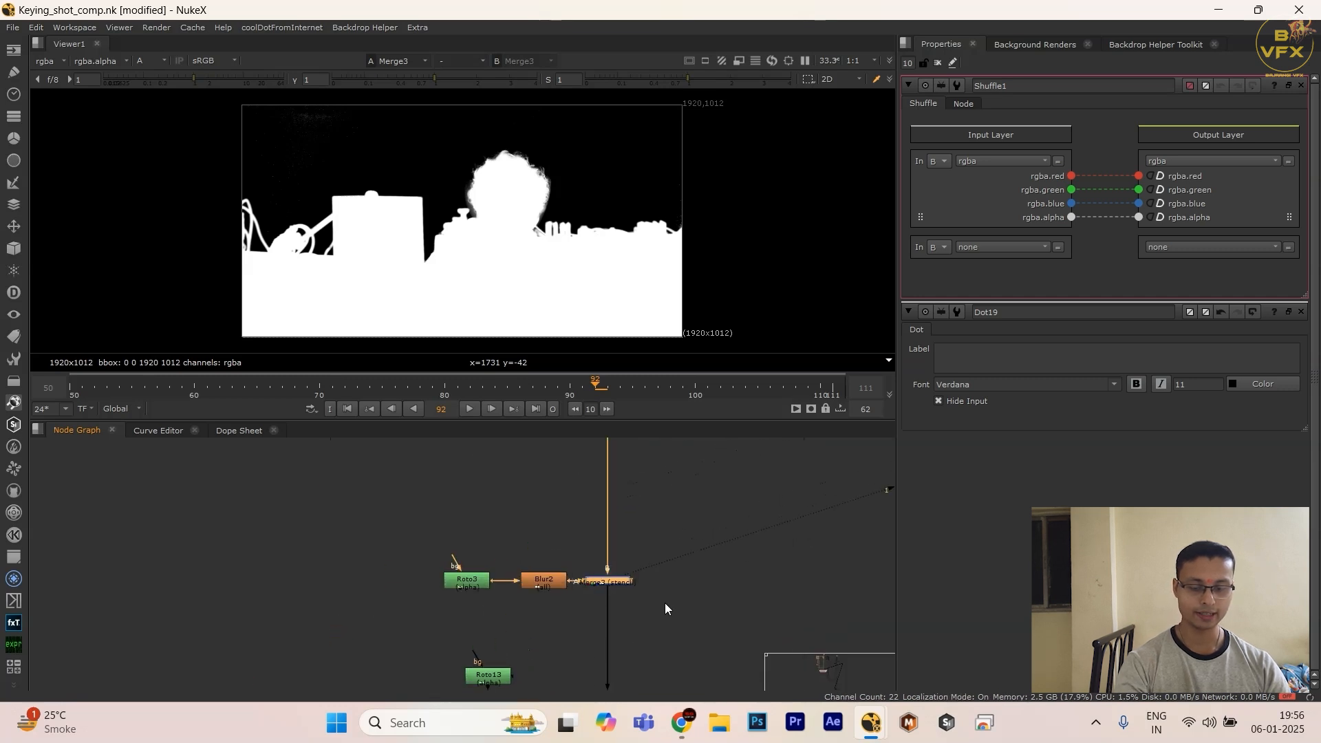
key("y")
scroll(580, 625, "down", 4)
middle_click_drag(580, 625, 628, 520)
scroll(296, 601, "up", 1)
middle_click_drag(246, 635, 292, 476)
key("1")
Step: Route the Shuffle's input from Merge3 through a corner dot and move the Shuffle farther down the graph
left_click(335, 476)
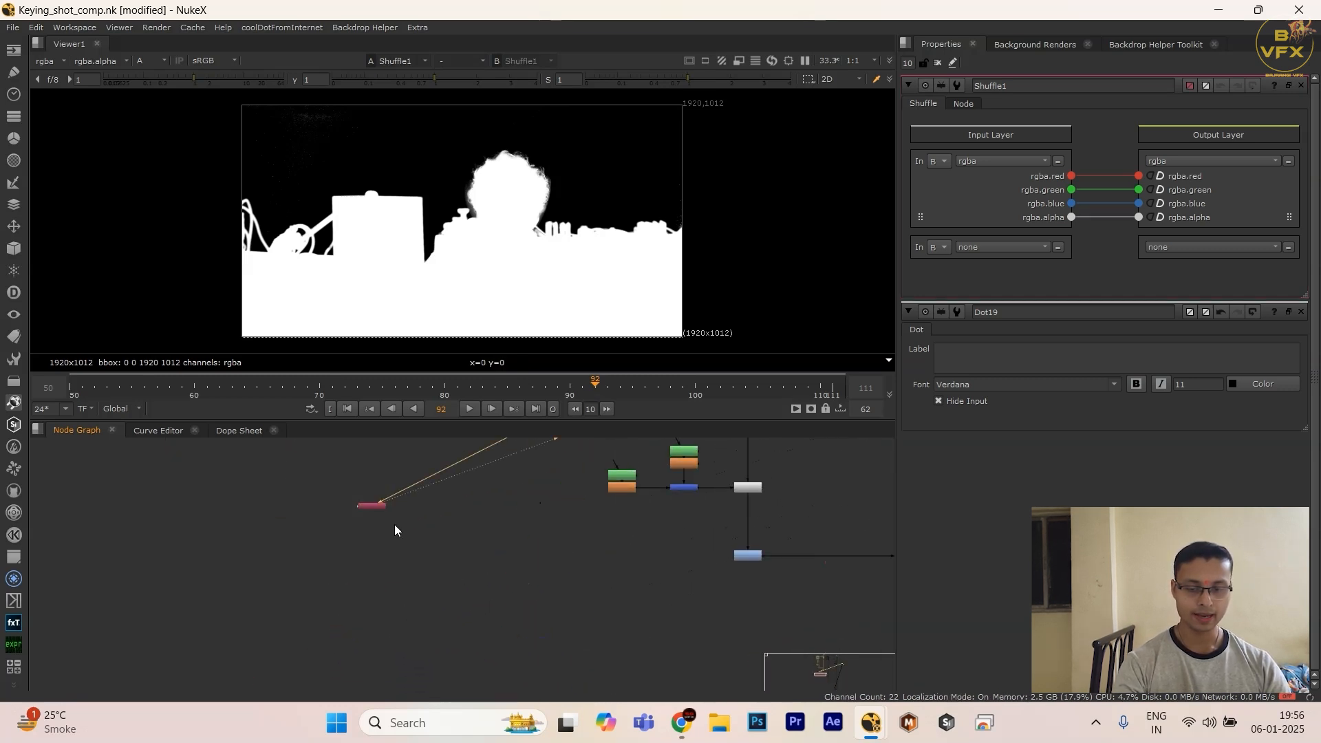
left_click_drag(375, 511, 386, 564)
scroll(484, 560, "down", 1)
middle_click_drag(484, 560, 482, 589)
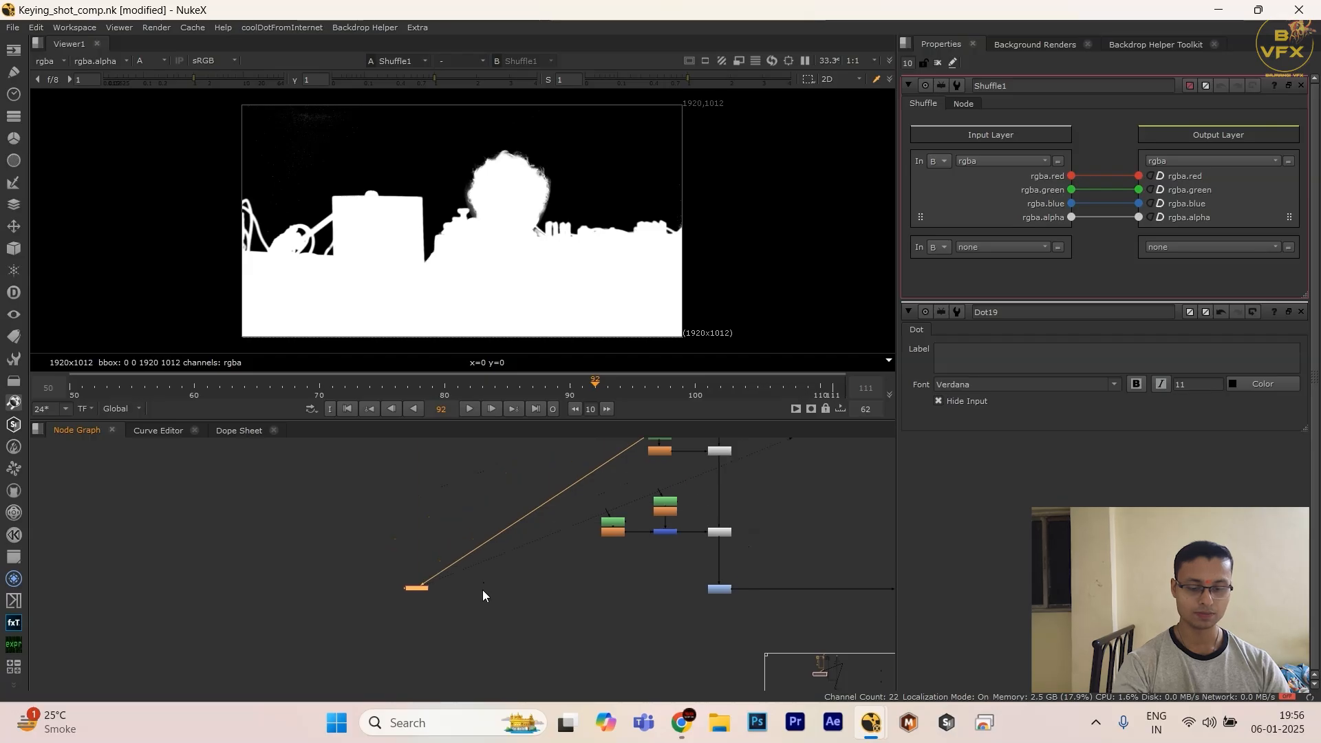
key("alt+d")
scroll(448, 576, "down", 5)
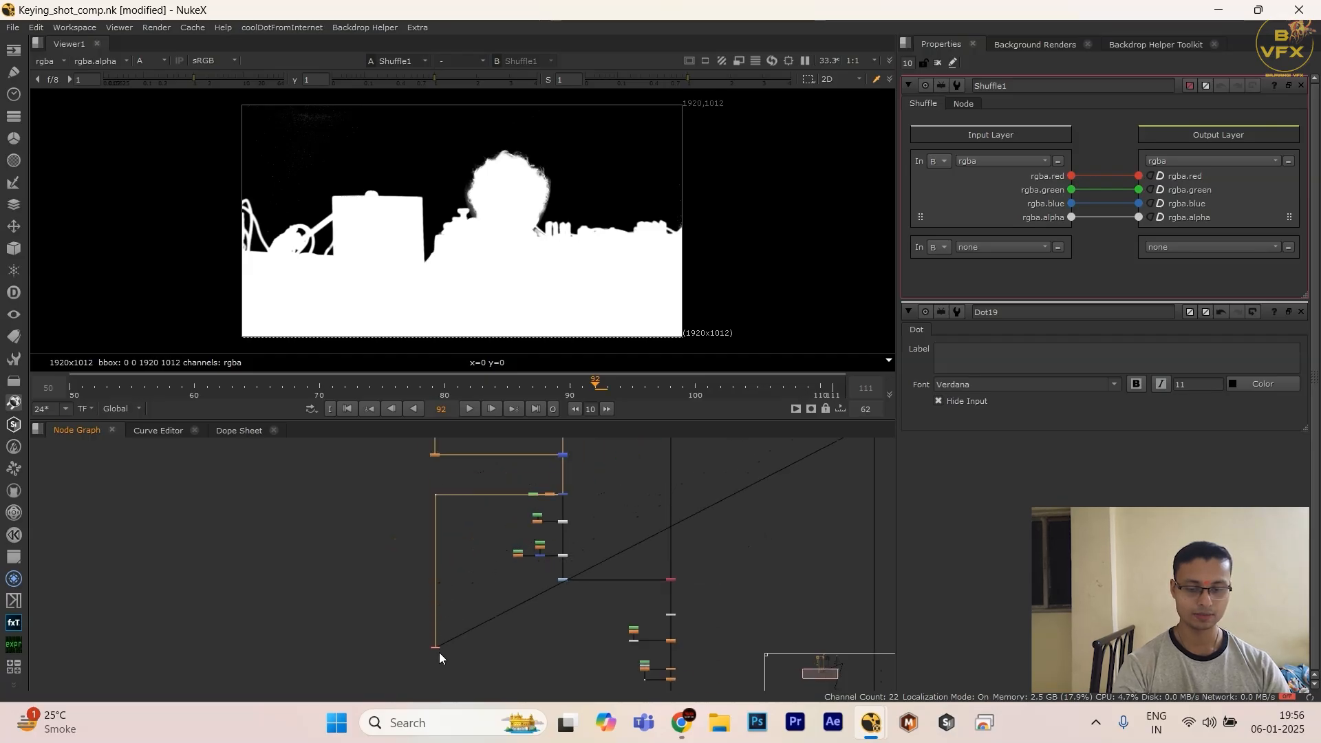
scroll(413, 554, "down", 3)
left_click_drag(422, 549, 420, 611)
scroll(418, 613, "up", 3)
Step: Open the Shuffle's properties and limit the number of open property panels to 1
double_click(425, 610)
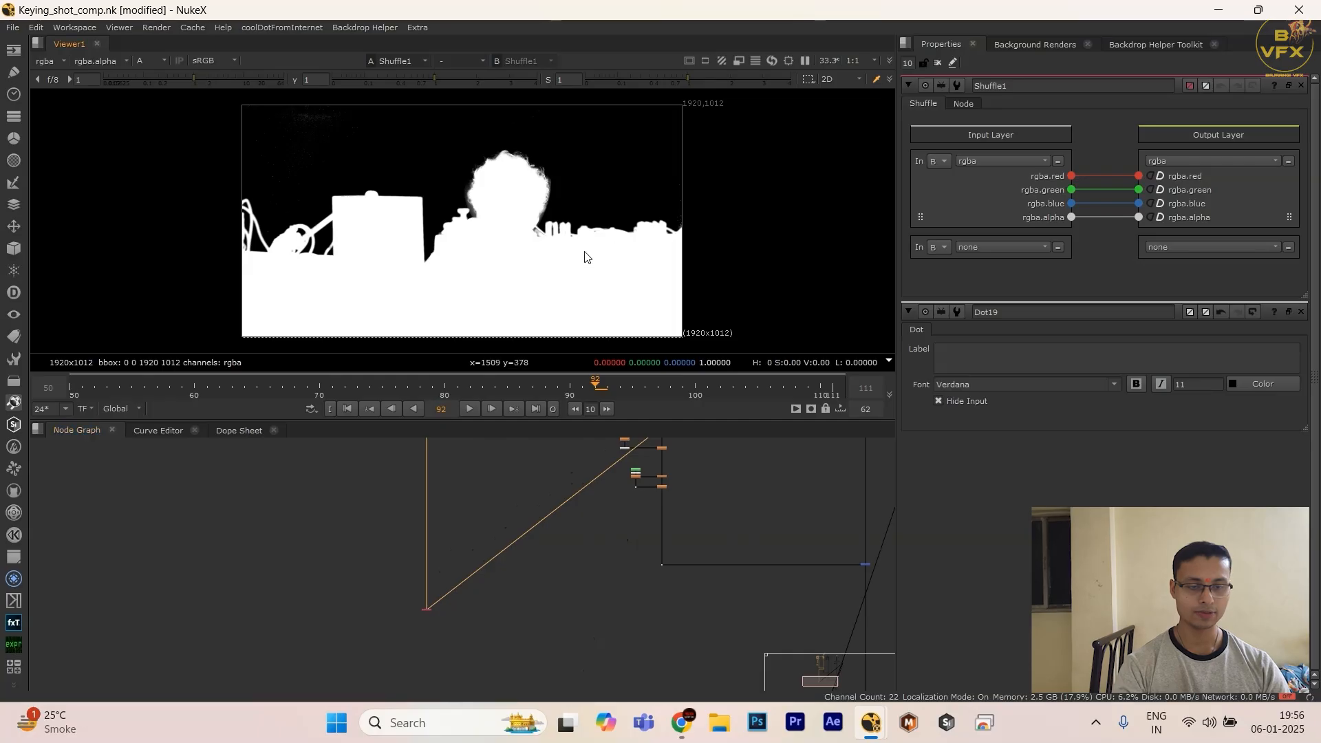
double_click(909, 62)
type("1")
key("Return")
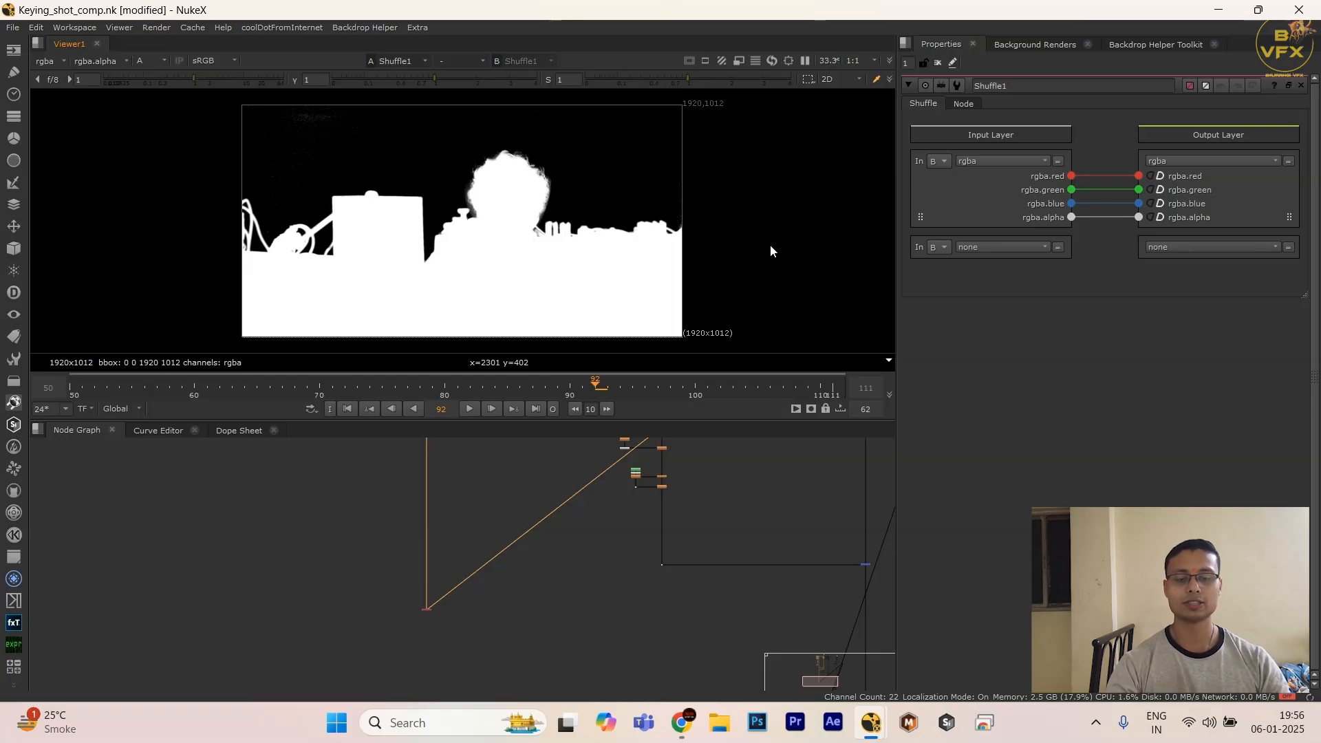
Step: Route the Shuffle's input rgba.alpha into the output rgba.red channel and view the colour result
scroll(476, 583, "up", 4)
left_click_drag(333, 592, 448, 664)
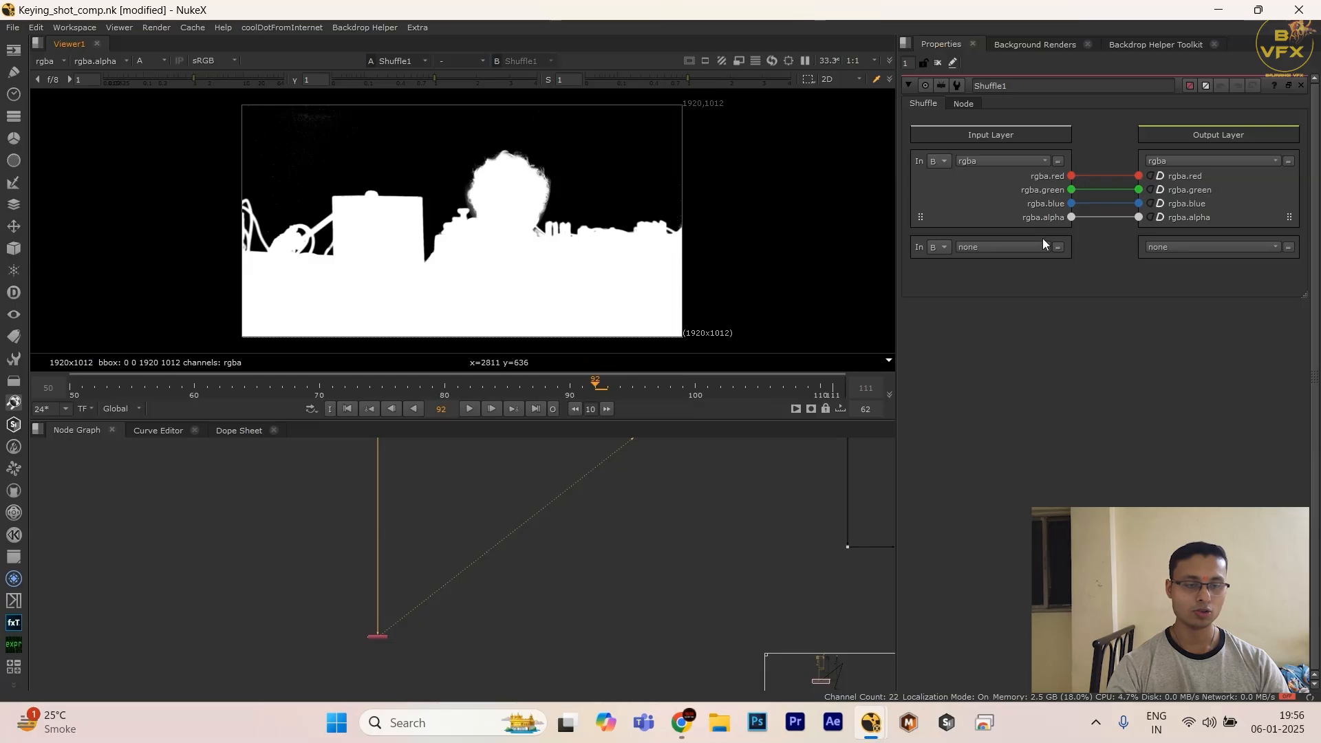
left_click_drag(1071, 217, 1139, 176)
key("a")
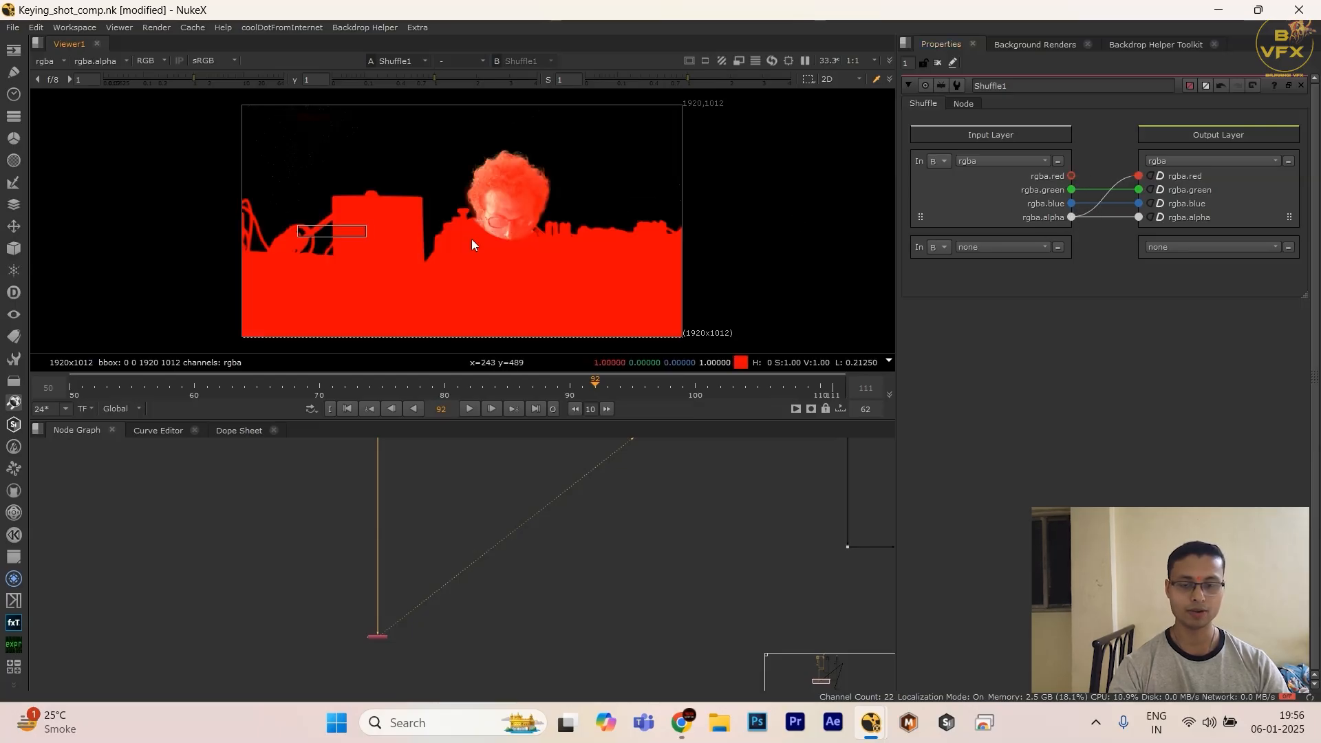
Step: Set the Shuffle's green and blue outputs to black and compare its alpha with the colour view
left_click(1150, 190)
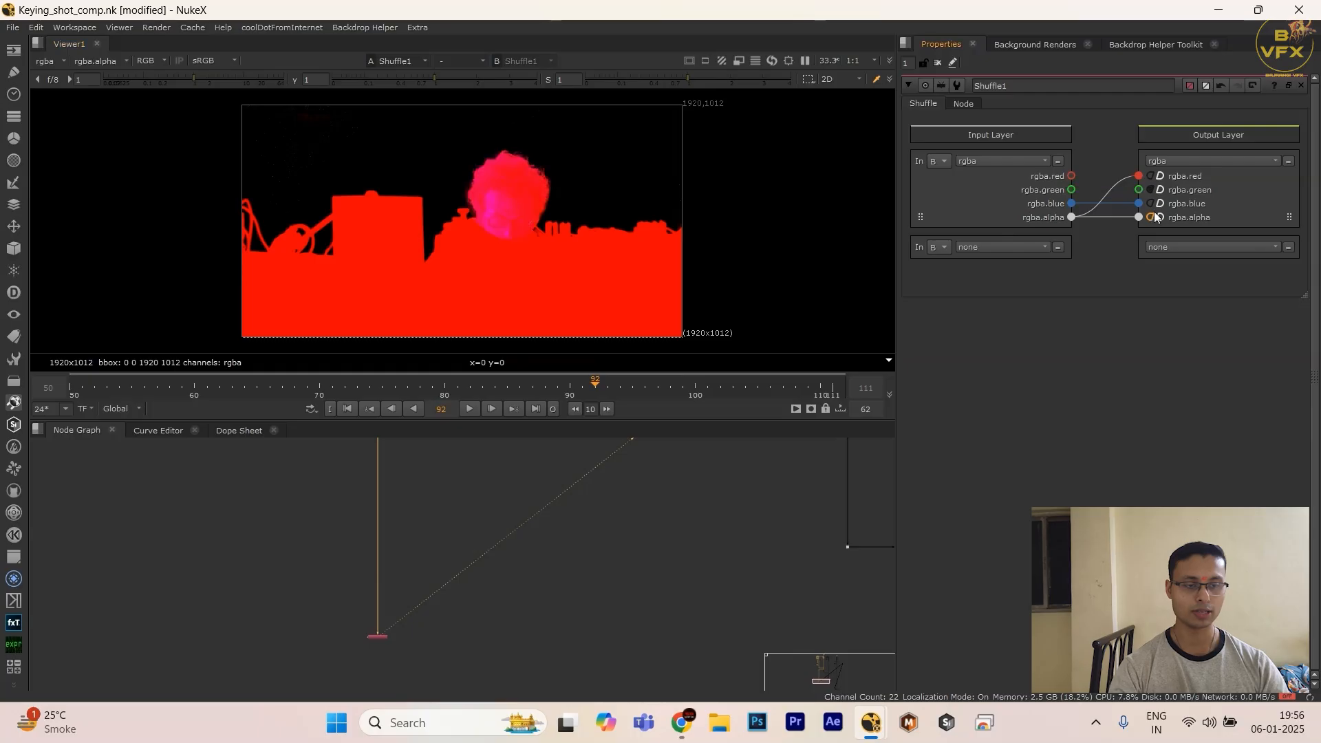
left_click(1151, 204)
key("a")
key("a")
key("a")
key("a")
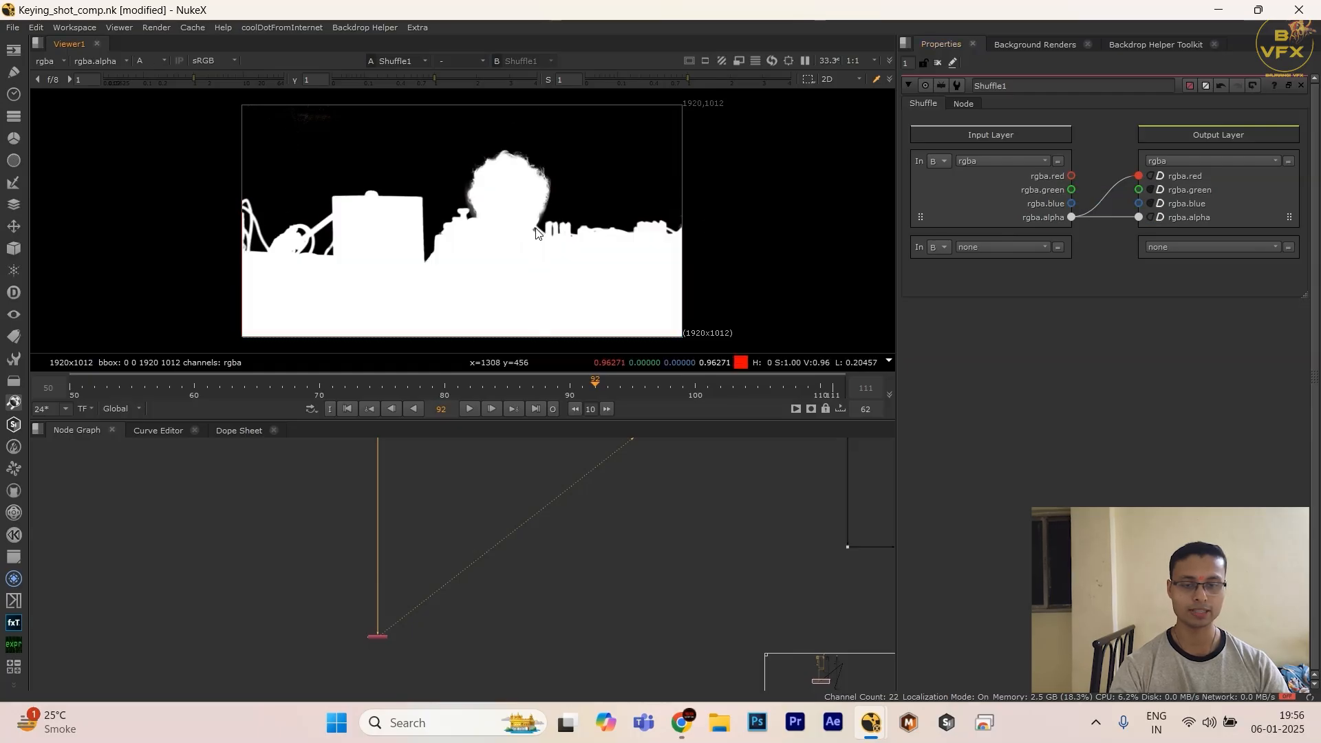
Step: Insert a Clamp node in the pipe directly above the Shuffle
left_click_drag(303, 494, 444, 596)
scroll(455, 621, "down", 1)
middle_click_drag(455, 621, 486, 593)
left_click(415, 605)
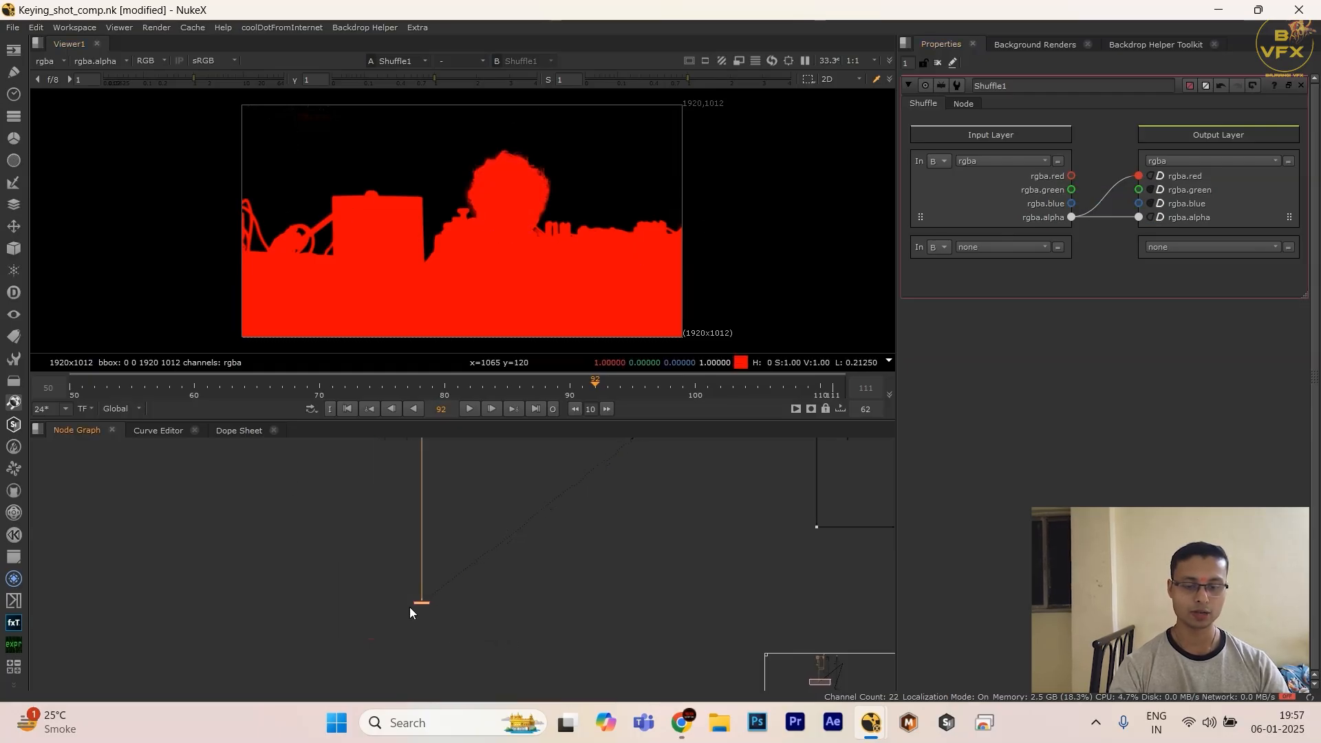
scroll(408, 609, "up", 4)
left_click_drag(359, 569, 567, 654)
key("Tab")
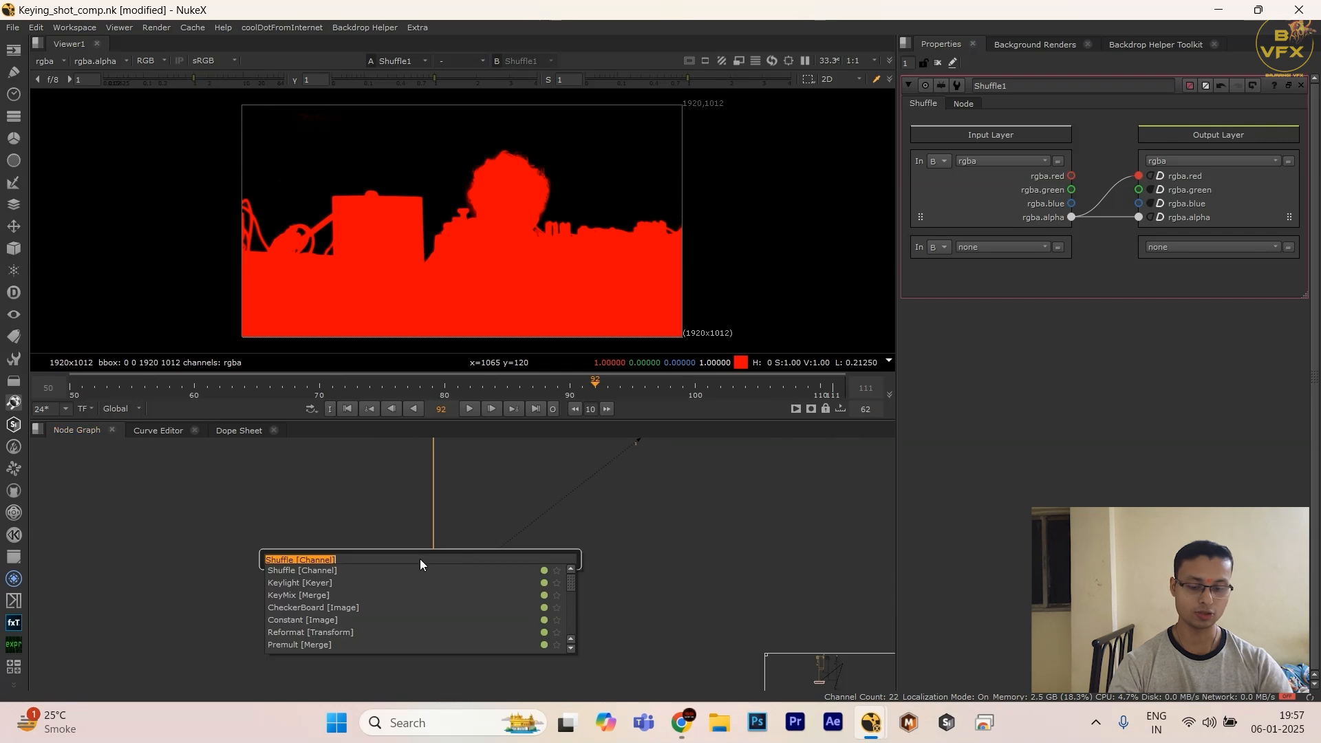
type("clamp")
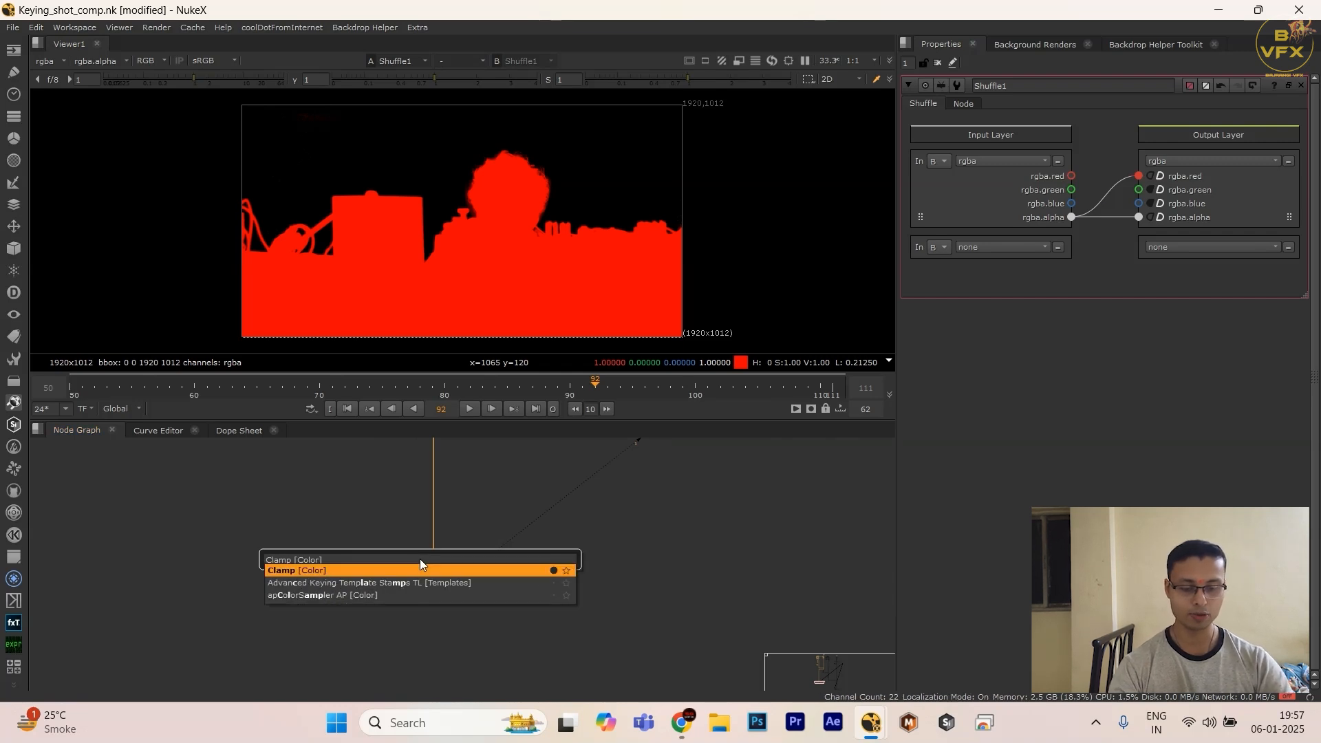
key("Return")
key("ctrl+x")
left_click(427, 535)
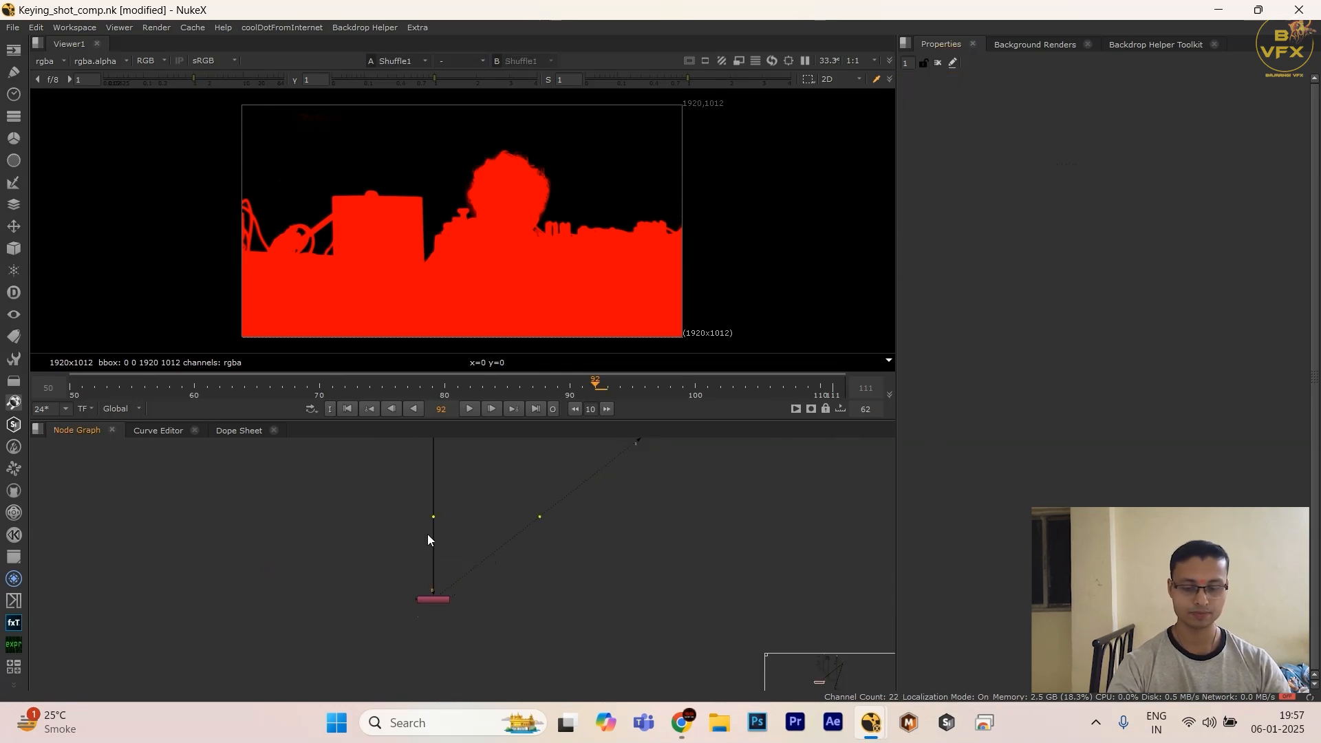
key("ctrl+v")
left_click_drag(418, 539, 234, 626)
scroll(452, 516, "up", 5)
scroll(232, 629, "down", 5)
middle_click_drag(252, 612, 273, 583)
left_click_drag(272, 582, 442, 690)
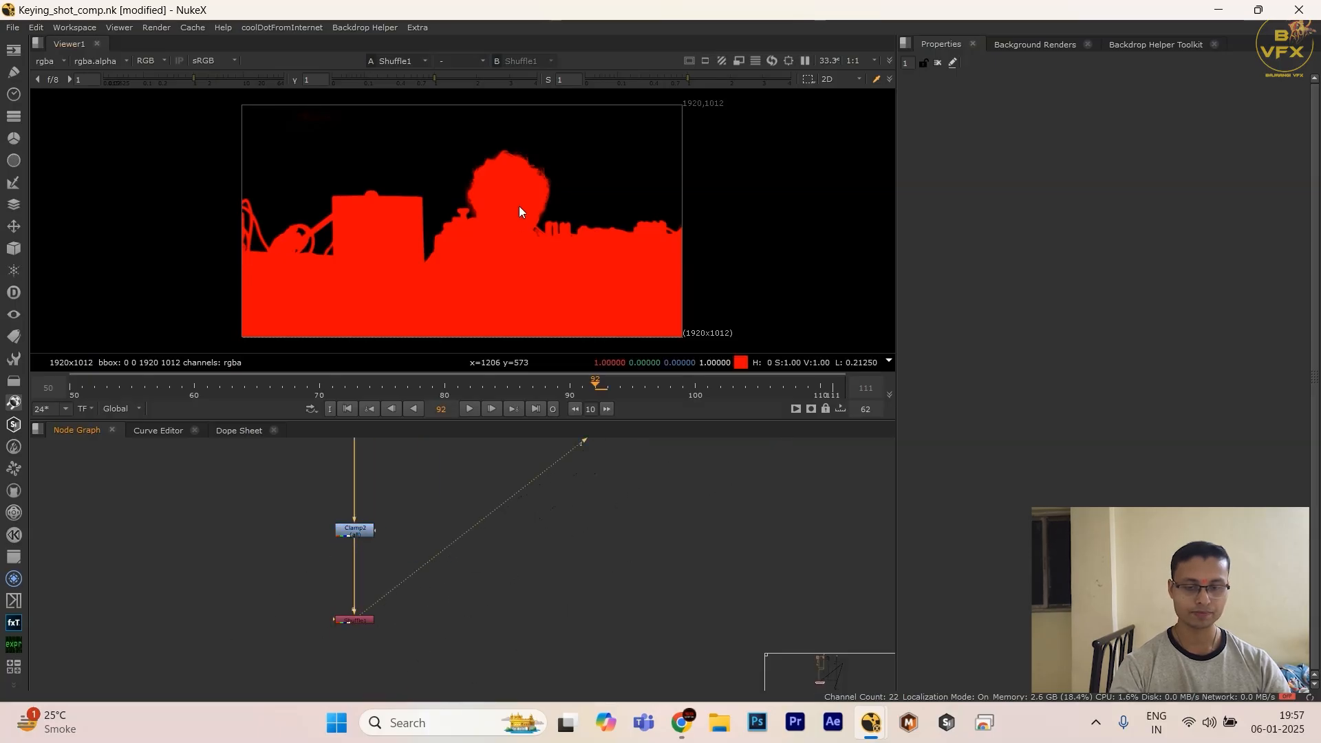
Step: Compare the alpha and RGB views of the clamped Shuffle output
key("a")
key("a")
key("a")
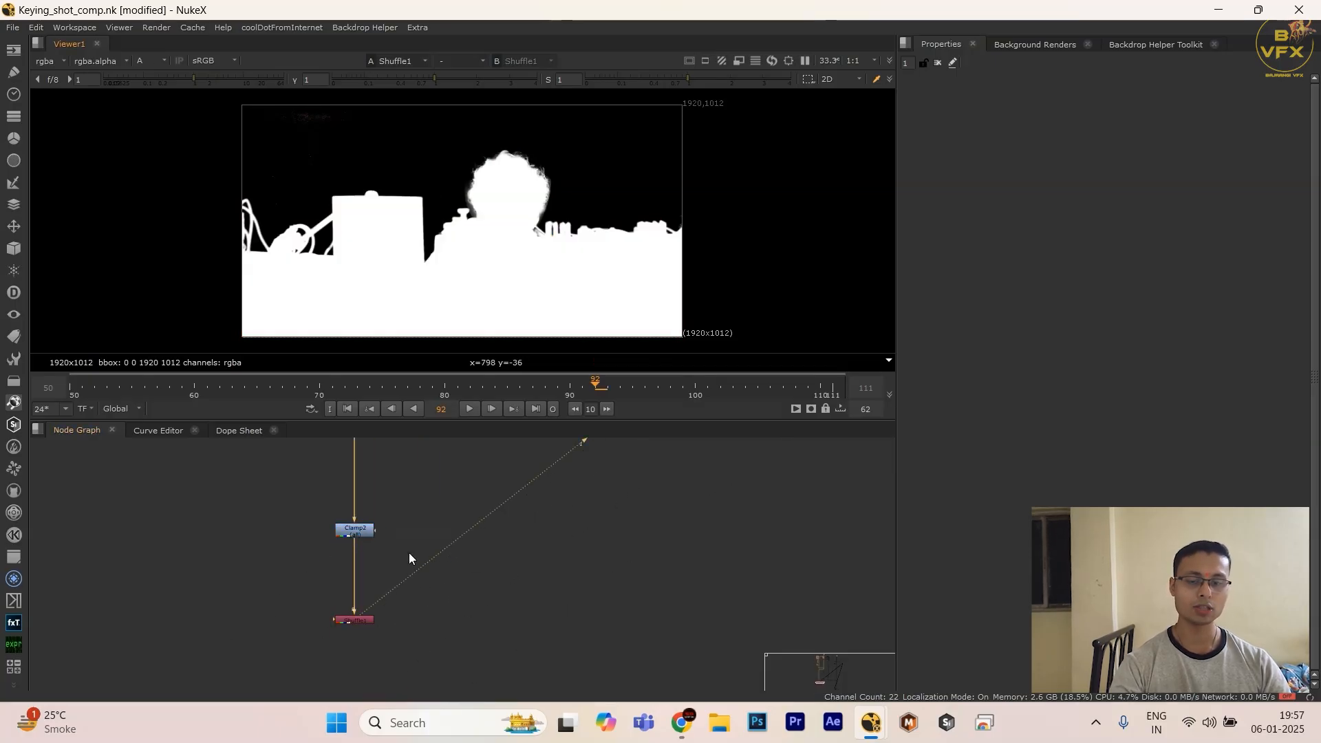
left_click_drag(268, 578, 478, 672)
scroll(514, 639, "down", 4)
left_click(614, 624)
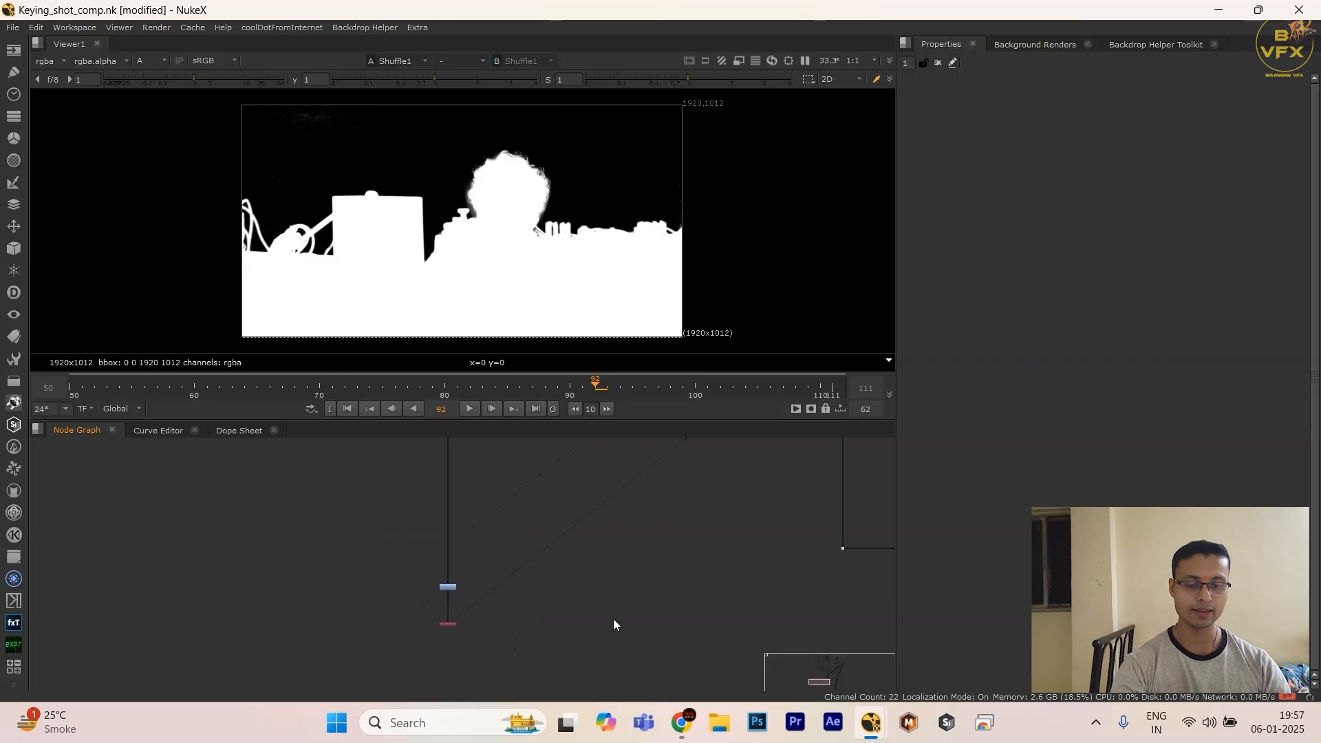
key("a")
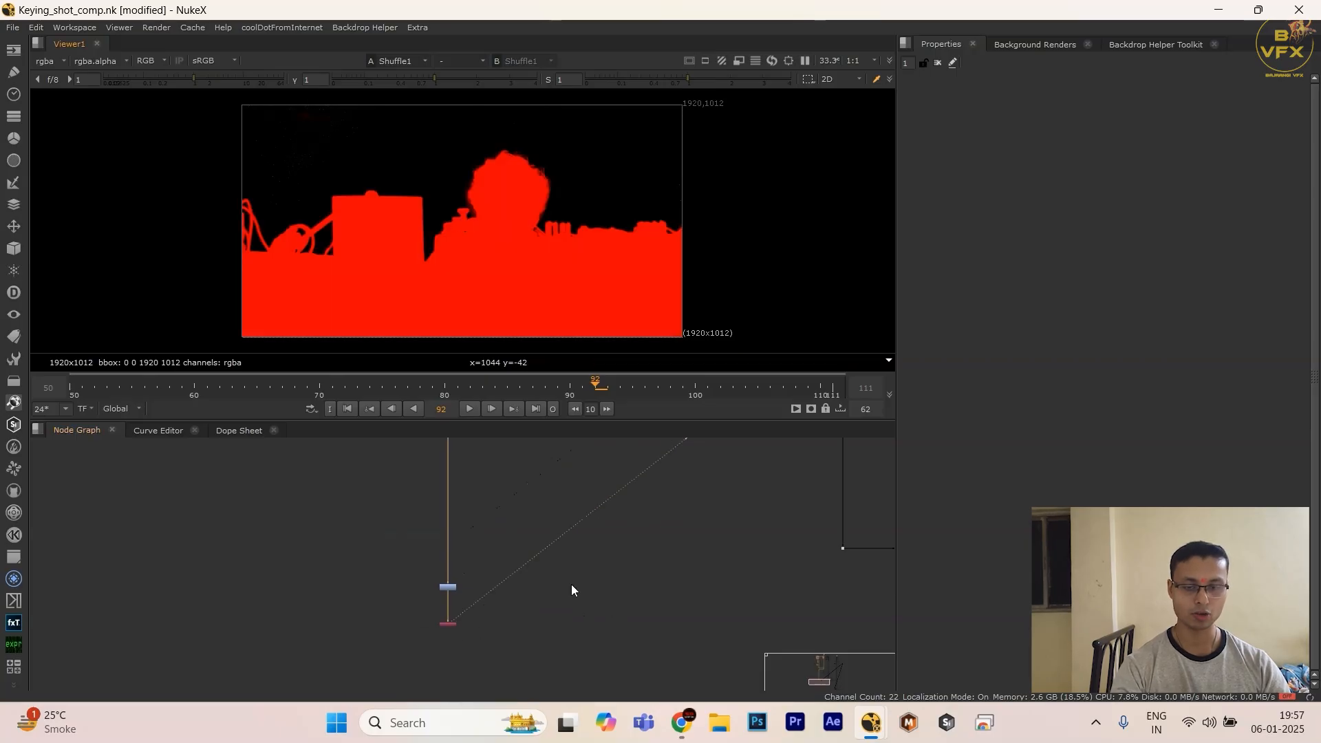
Step: Add a Merge node beside the Shuffle, connecting input A to the Shuffle and input B to the green-screen plate
scroll(543, 620, "up", 3)
key("m")
middle_click_drag(426, 642, 486, 634)
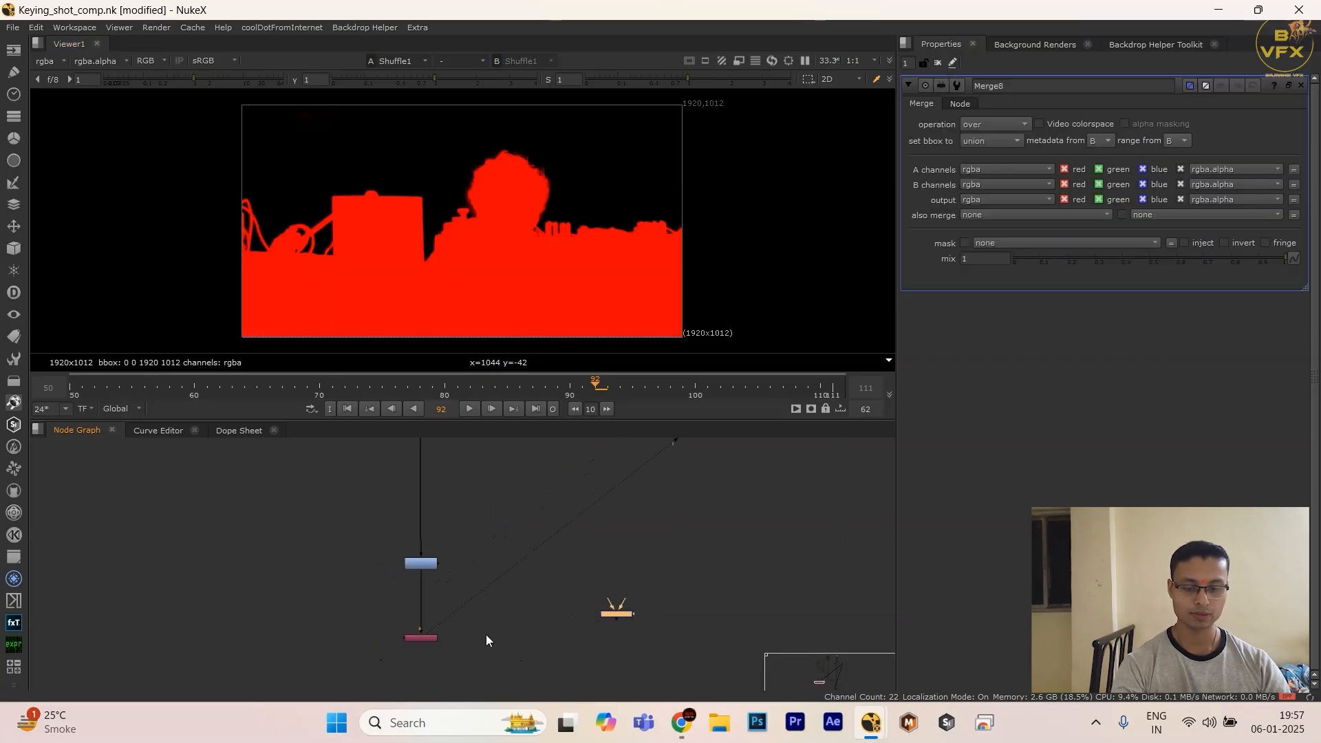
scroll(535, 636, "down", 5)
middle_click_drag(860, 581, 477, 532)
scroll(647, 603, "down", 4)
scroll(539, 493, "up", 5)
scroll(382, 451, "up", 4)
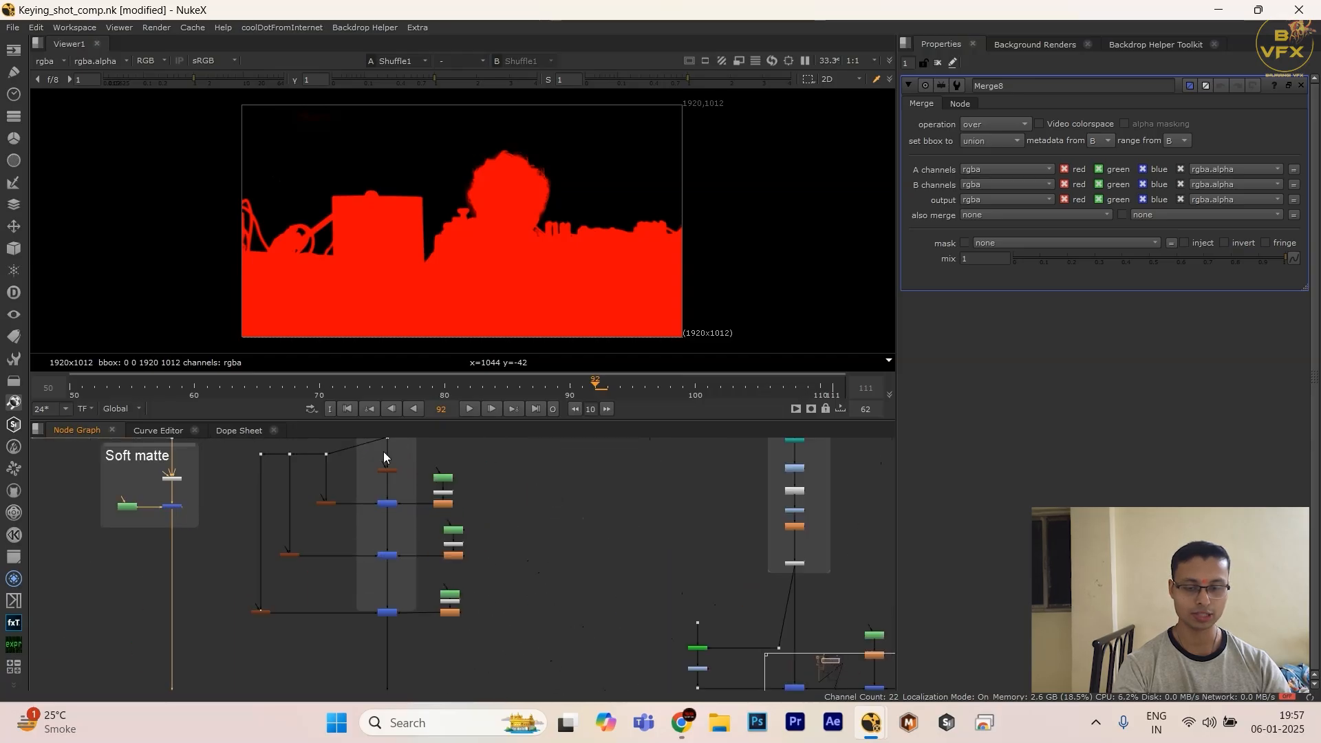
scroll(531, 563, "down", 6)
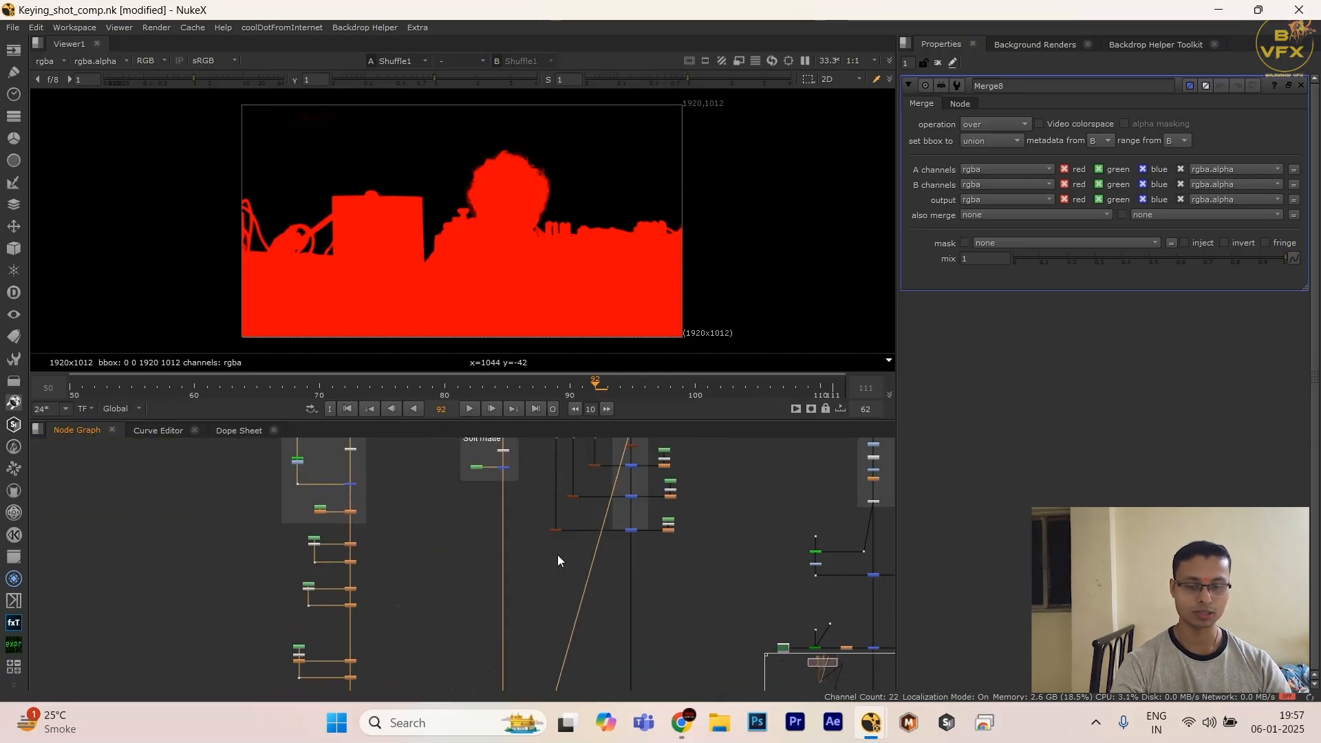
middle_click_drag(497, 624, 526, 495)
Step: Set the new Merge's operation to plus and display its result in a maximized Viewer
left_click(995, 123)
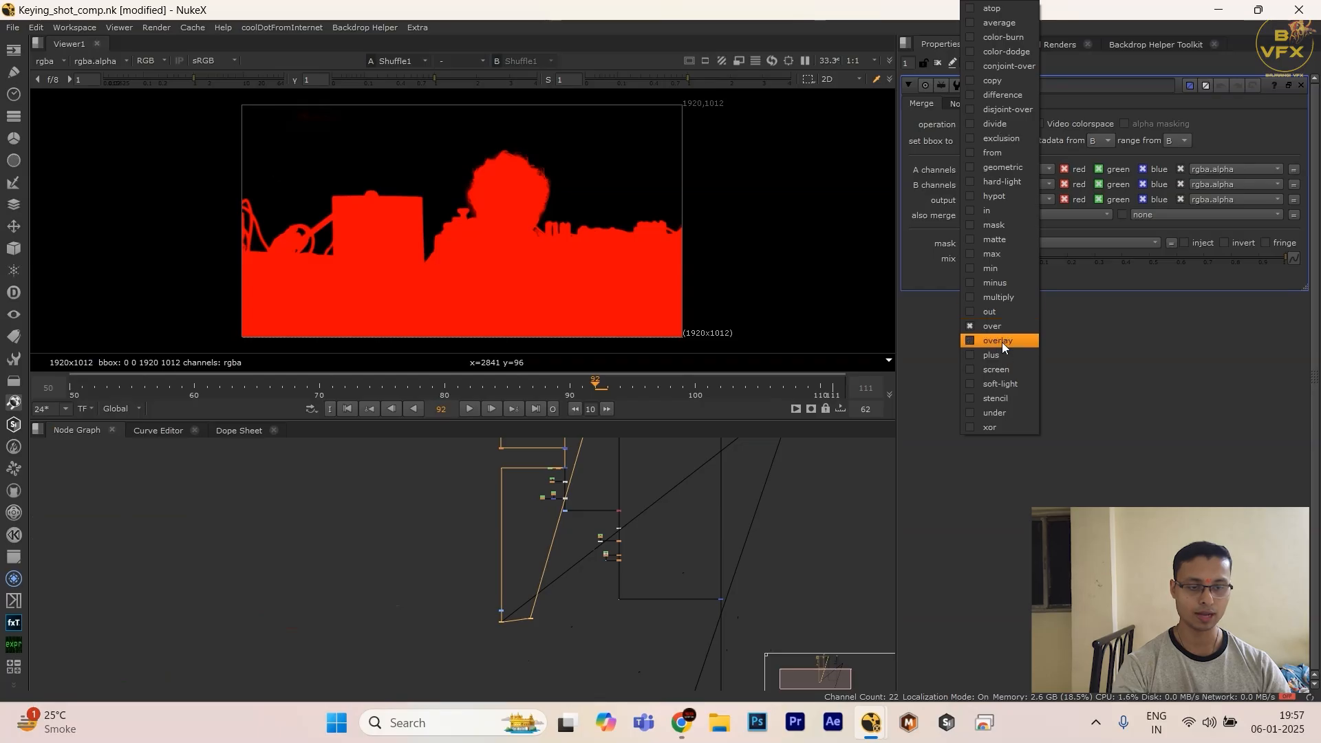
left_click(1003, 354)
scroll(525, 600, "up", 7)
middle_click_drag(551, 578, 553, 523)
scroll(543, 592, "up", 4)
left_click_drag(492, 553, 701, 635)
key("1")
left_click(685, 552)
key("space")
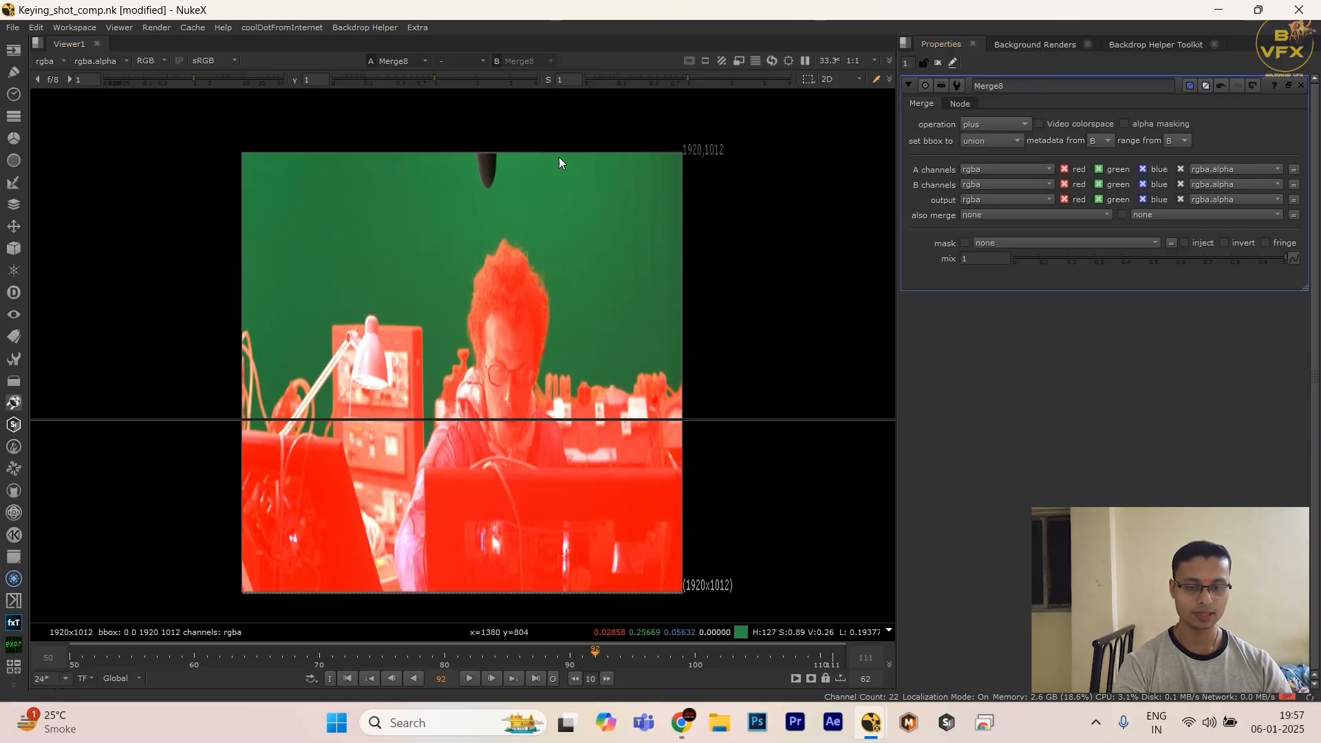
Step: Examine the red matte overlay across the whole plate, checking how it covers the man, the lamp and the equipment
scroll(581, 280, "up", 5)
scroll(578, 353, "down", 7)
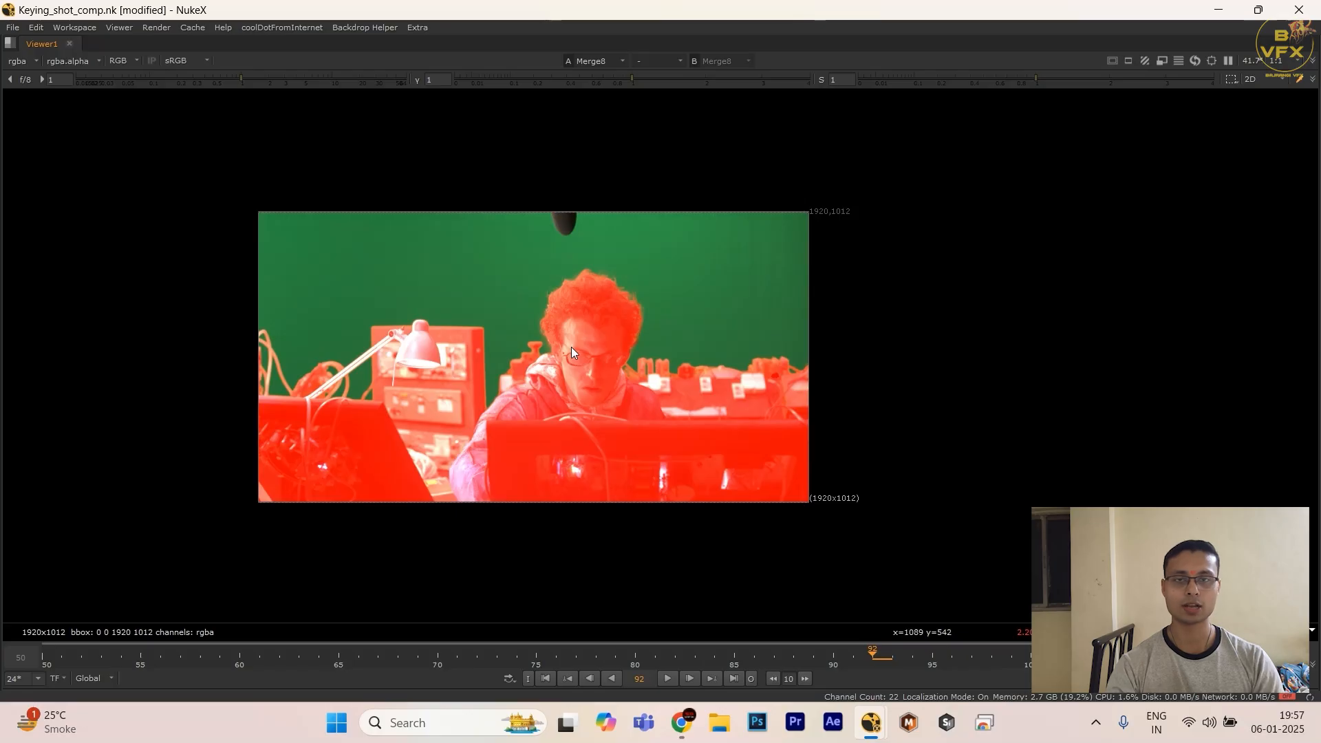
scroll(571, 347, "up", 3)
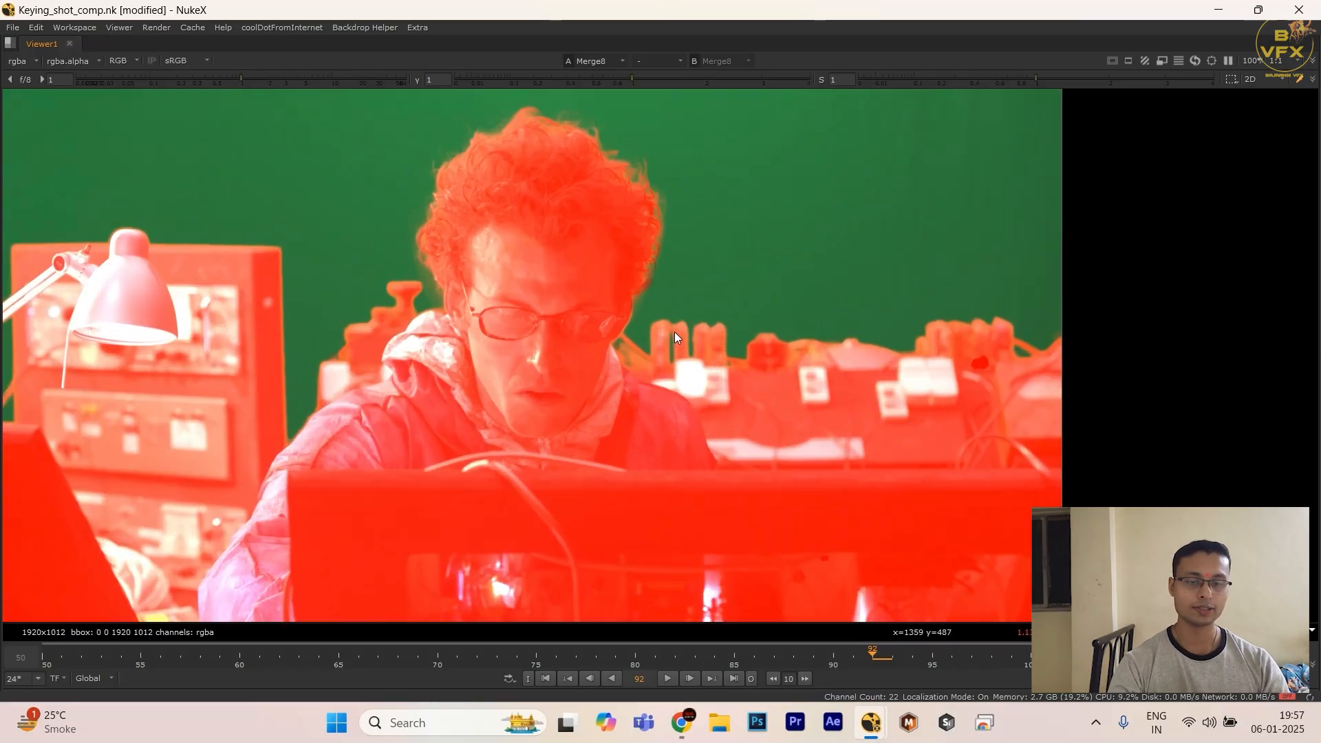
scroll(674, 332, "up", 3)
scroll(674, 332, "down", 3)
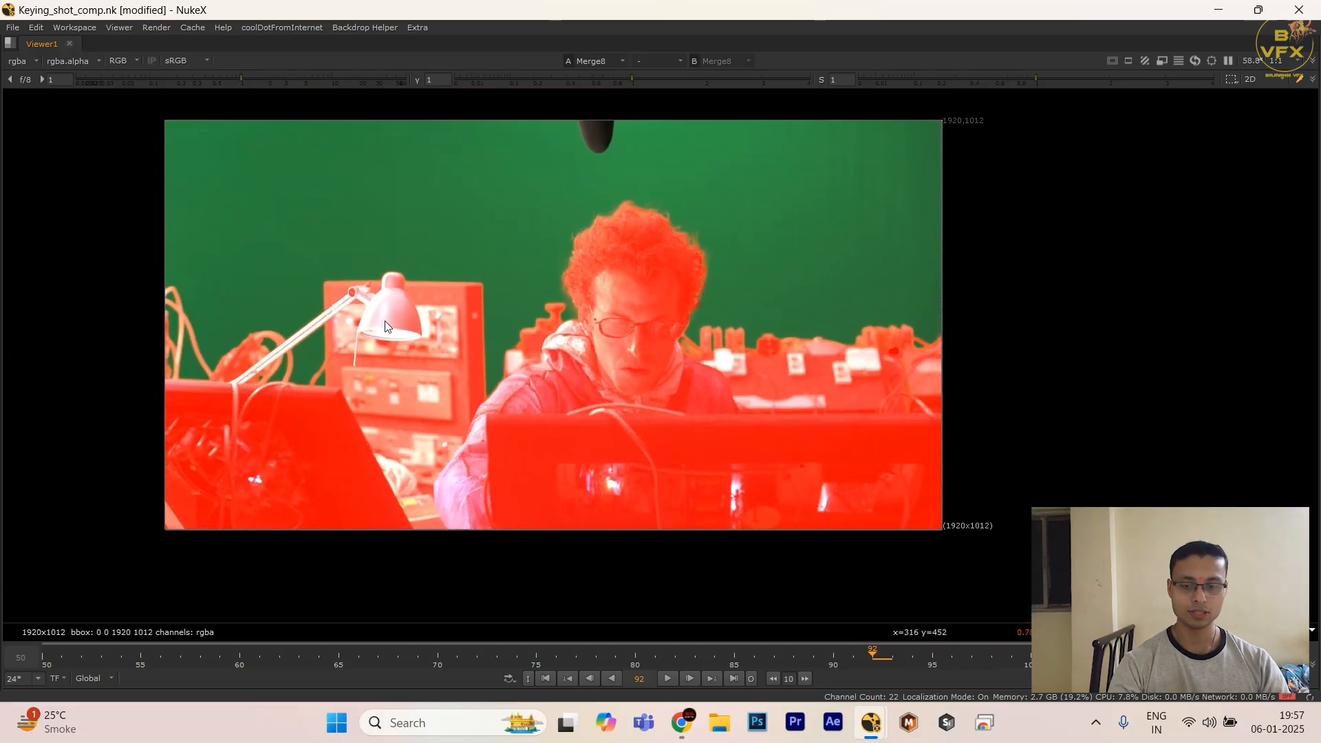
scroll(248, 275, "up", 3)
scroll(629, 337, "down", 2)
scroll(556, 352, "down", 2)
Step: Examine the red matte's edges around the lamp head and the equipment panel up close
key("space")
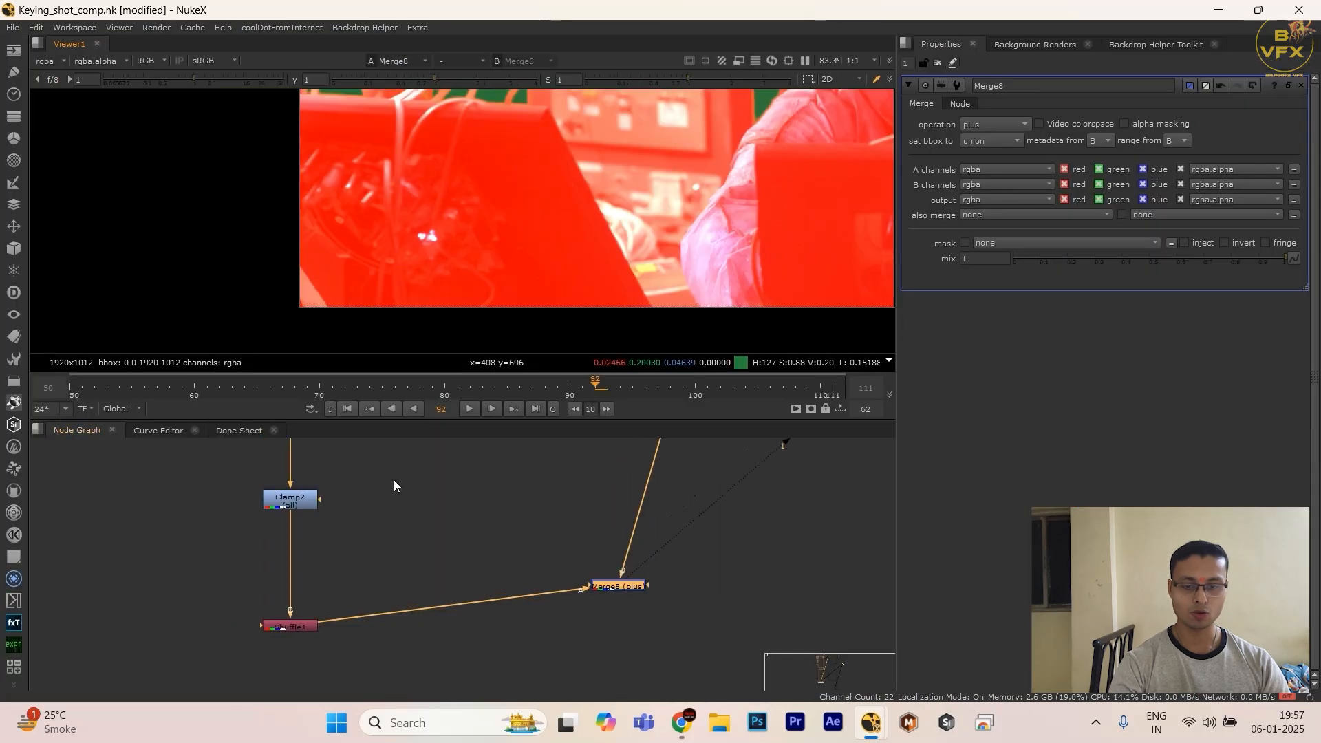
key("space")
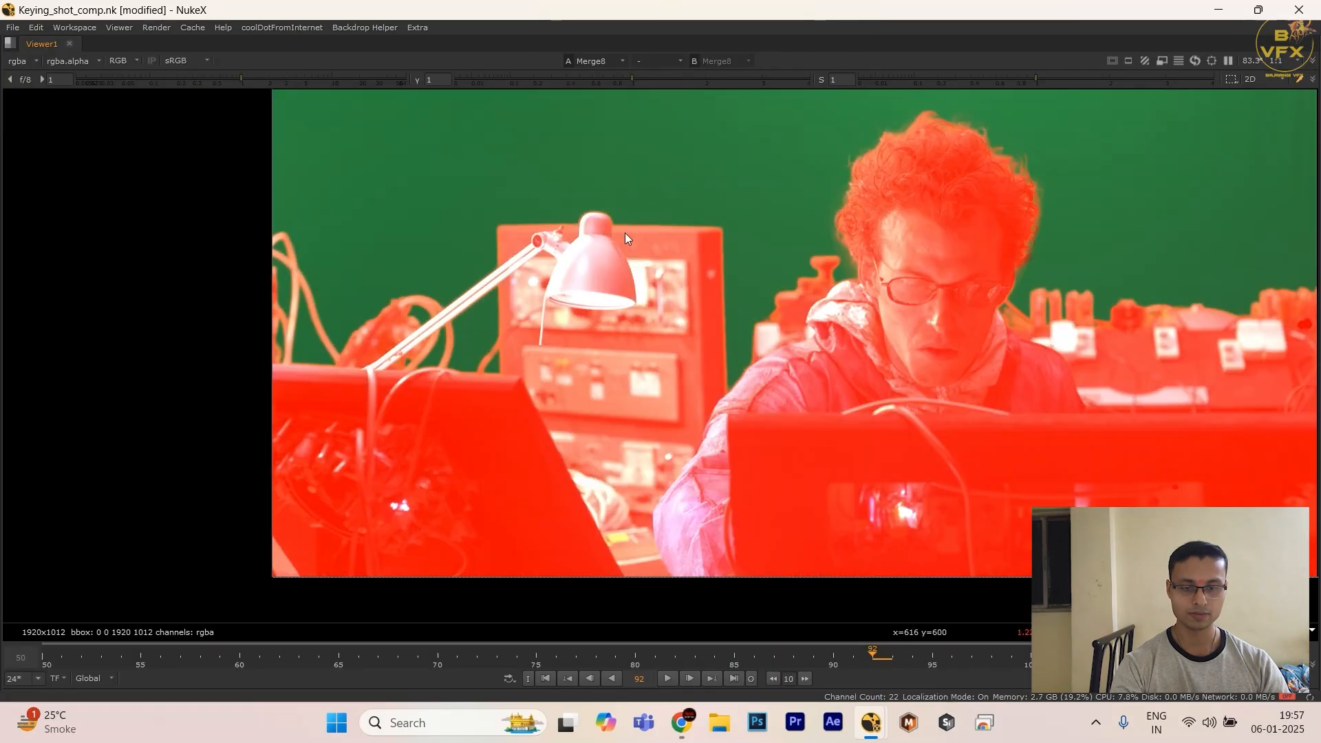
scroll(691, 233, "up", 2)
scroll(526, 205, "up", 4)
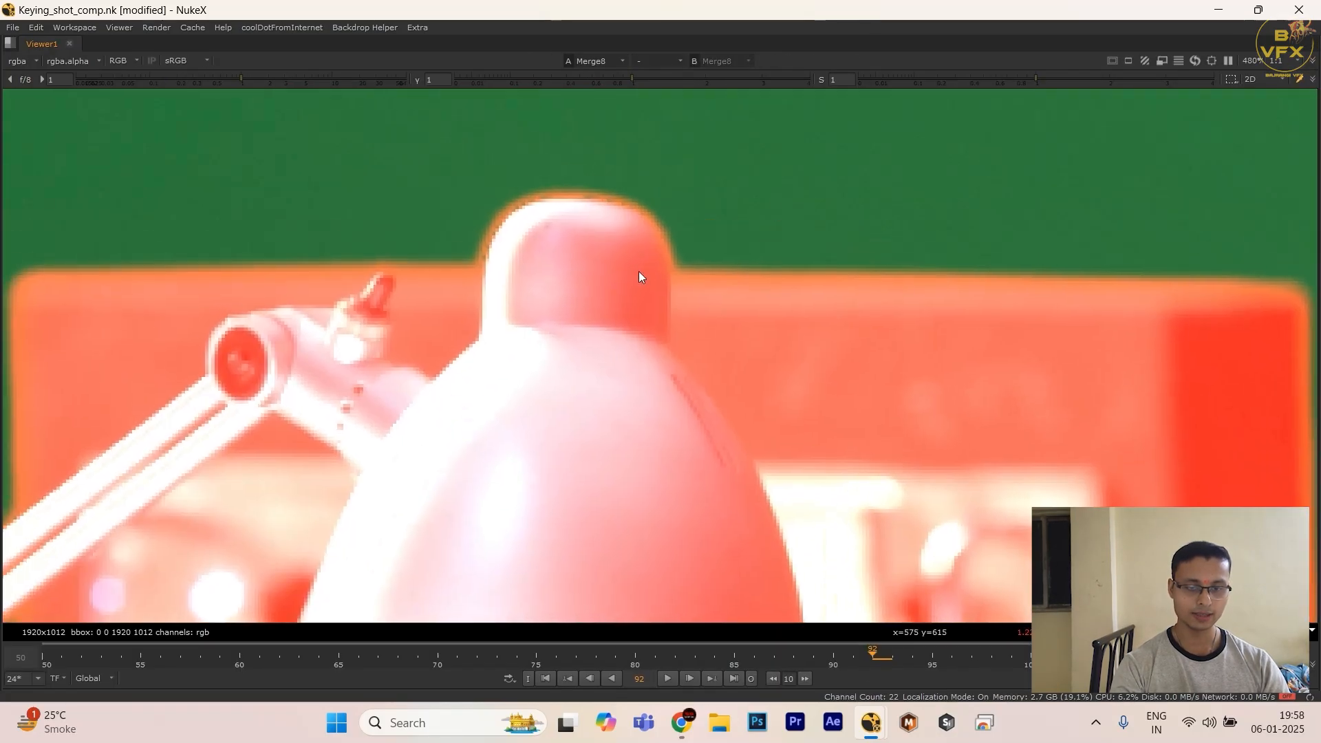
scroll(533, 229, "up", 1)
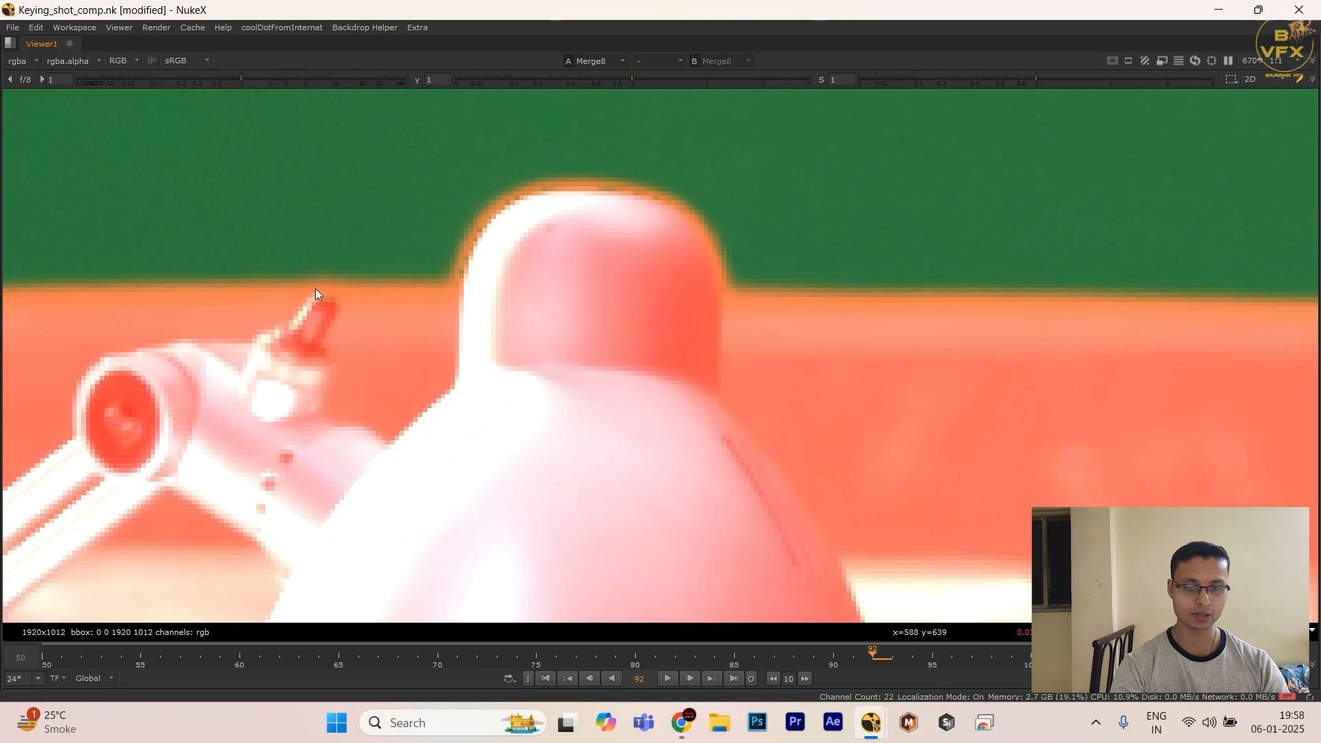
scroll(684, 212, "up", 3)
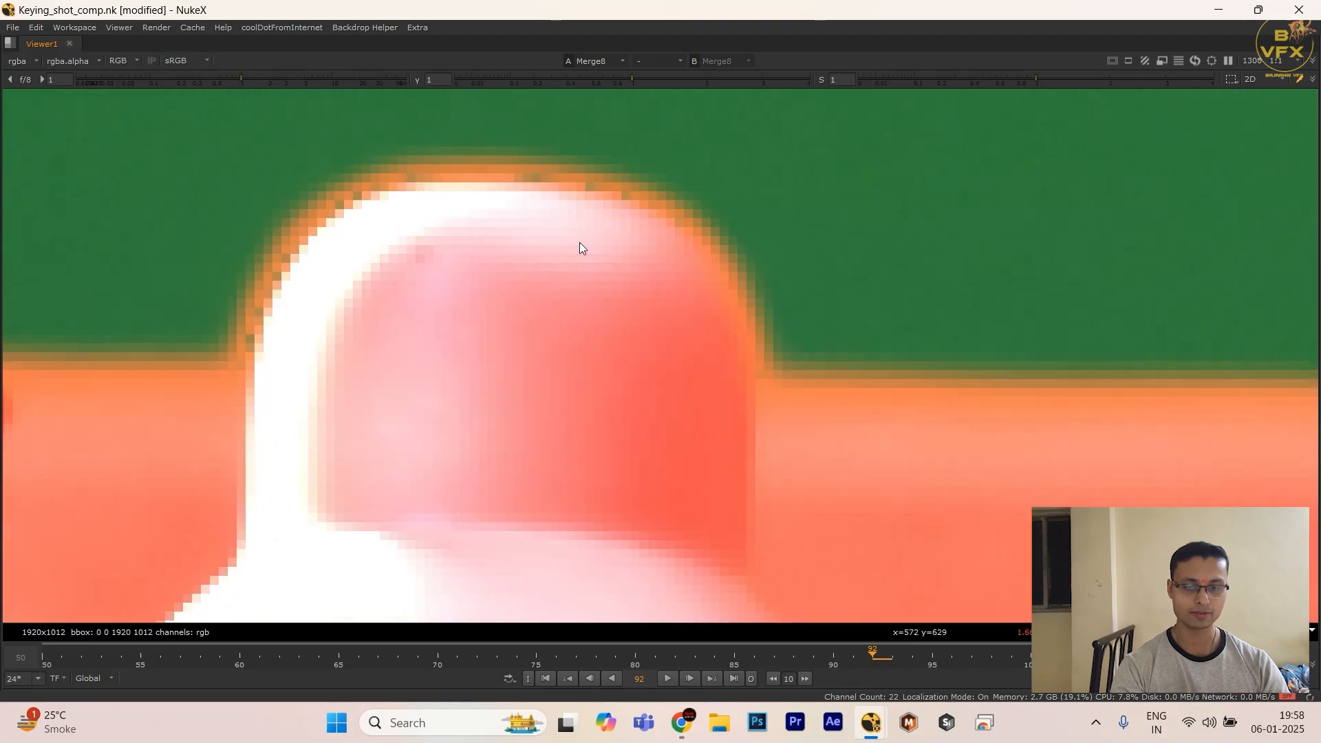
scroll(406, 320, "down", 5)
scroll(583, 333, "up", 5)
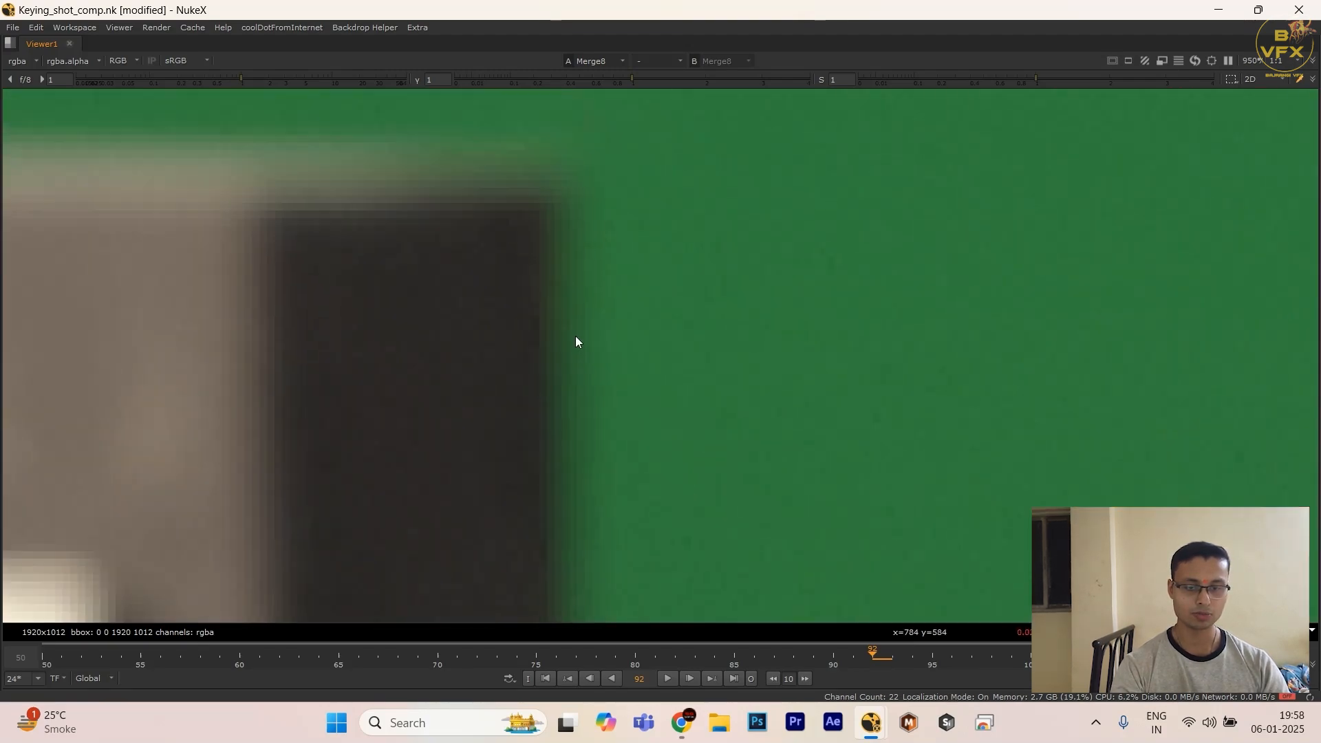
scroll(578, 339, "down", 6)
Step: Examine the red matte's edges around the man's hair and the background equipment beside him
middle_click_drag(618, 372, 391, 392)
key("m")
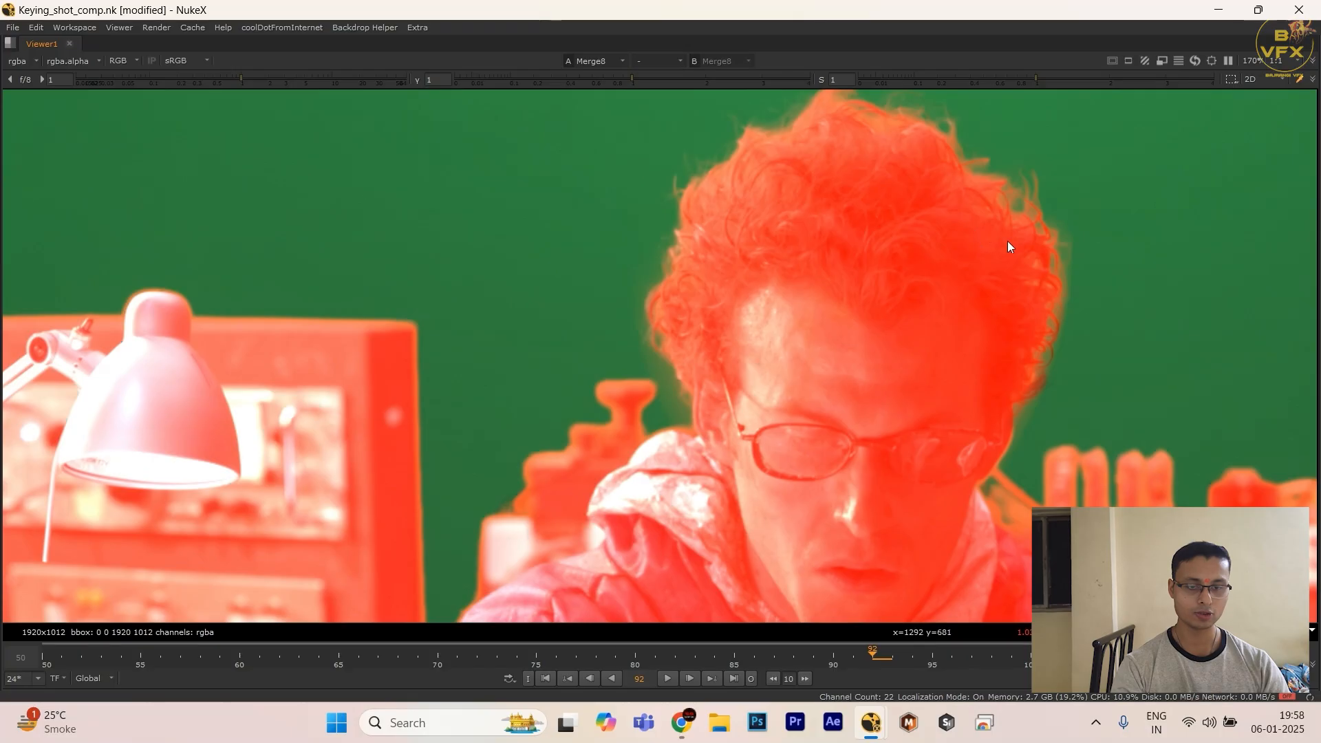
middle_click_drag(1007, 241, 367, 265)
middle_click_drag(849, 444, 696, 329)
scroll(940, 432, "up", 3)
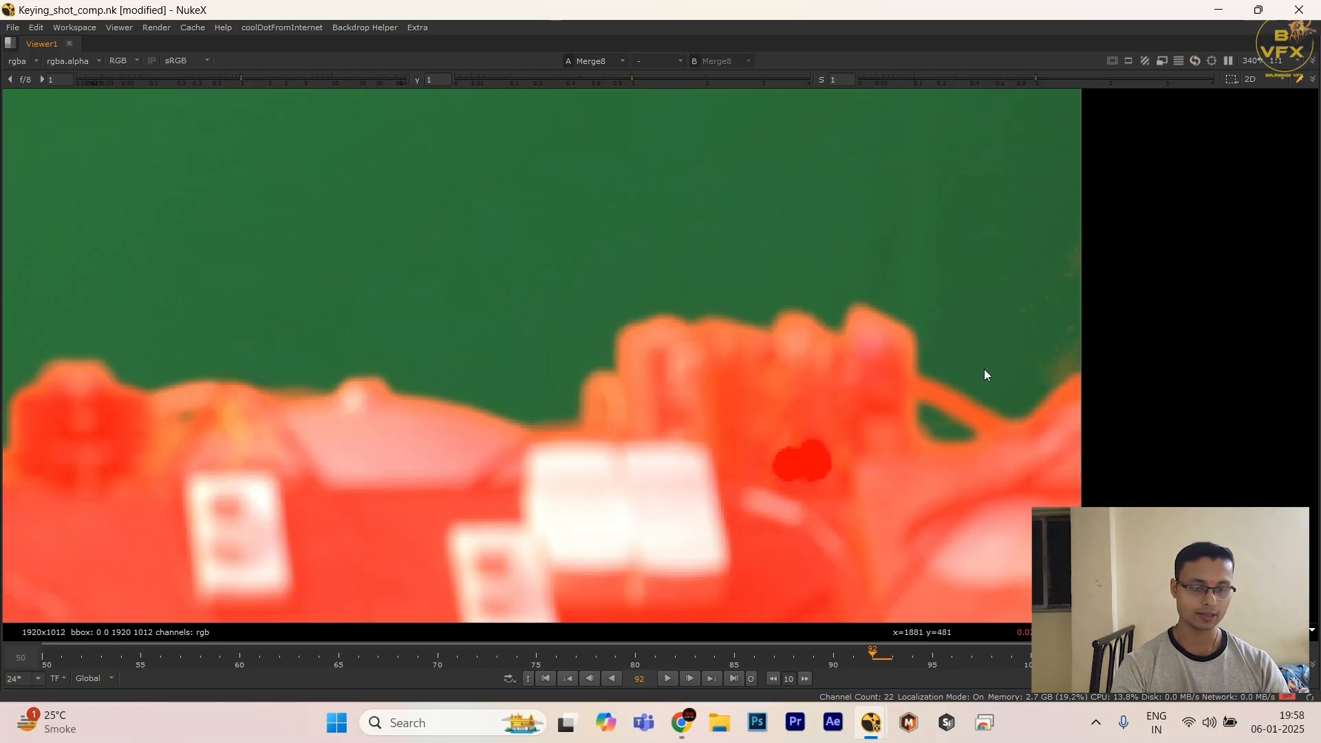
scroll(552, 361, "down", 2)
scroll(858, 398, "down", 2)
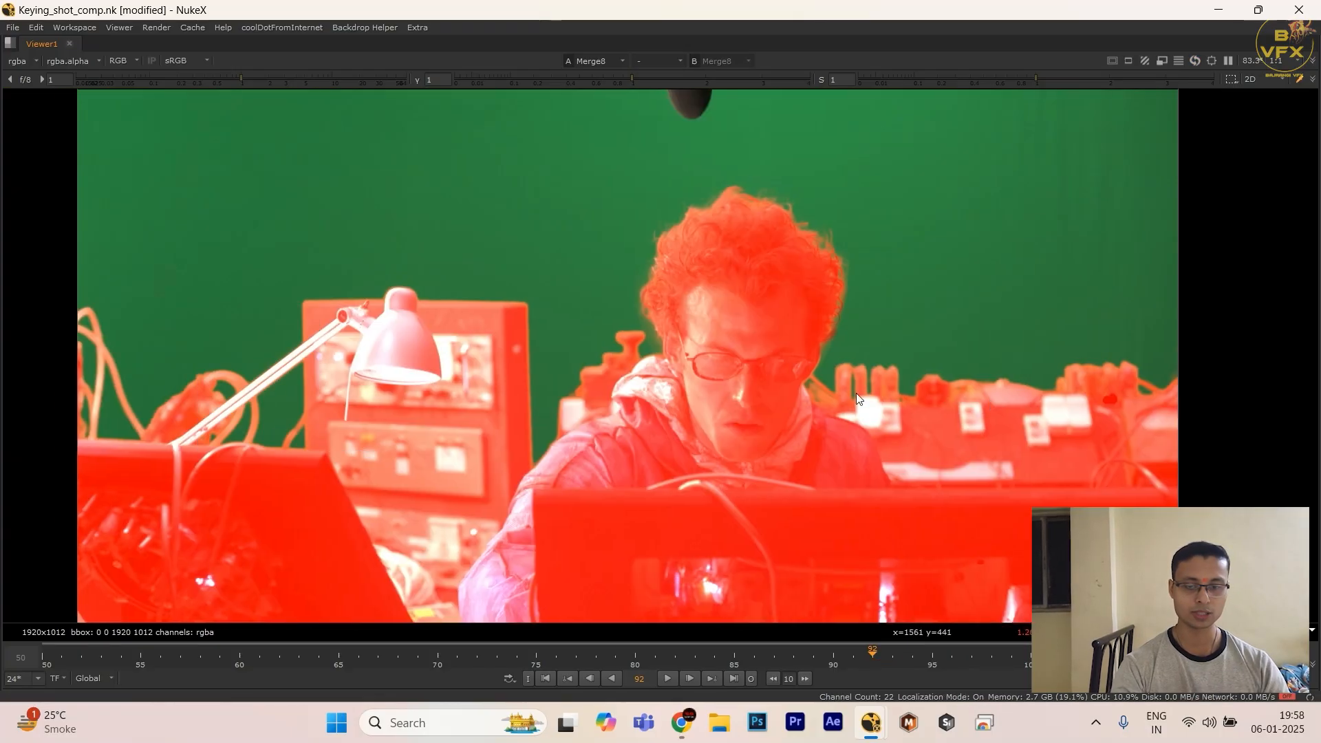
scroll(324, 369, "up", 4)
scroll(309, 356, "down", 2)
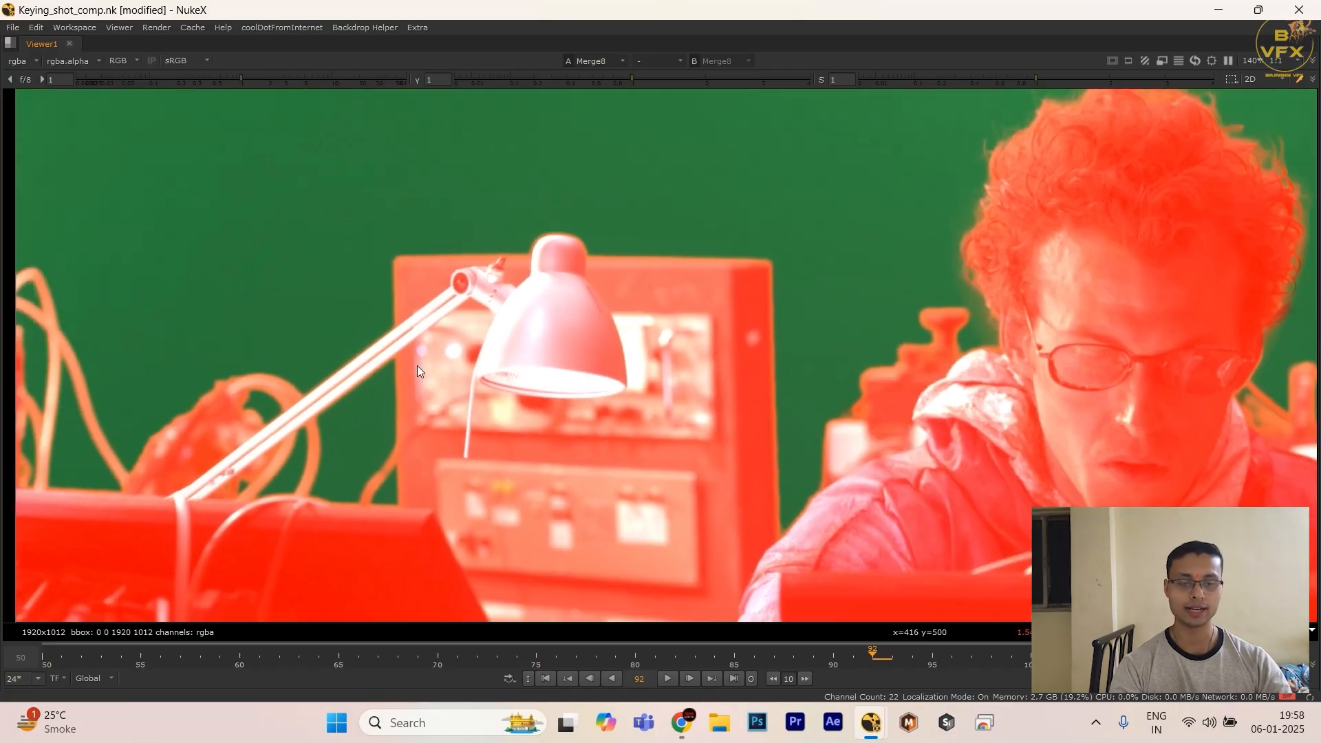
Step: Toggle the plus Merge off and on to compare the original plate with the red matte overlay
key("space")
scroll(415, 314, "up", 2)
scroll(419, 204, "up", 4)
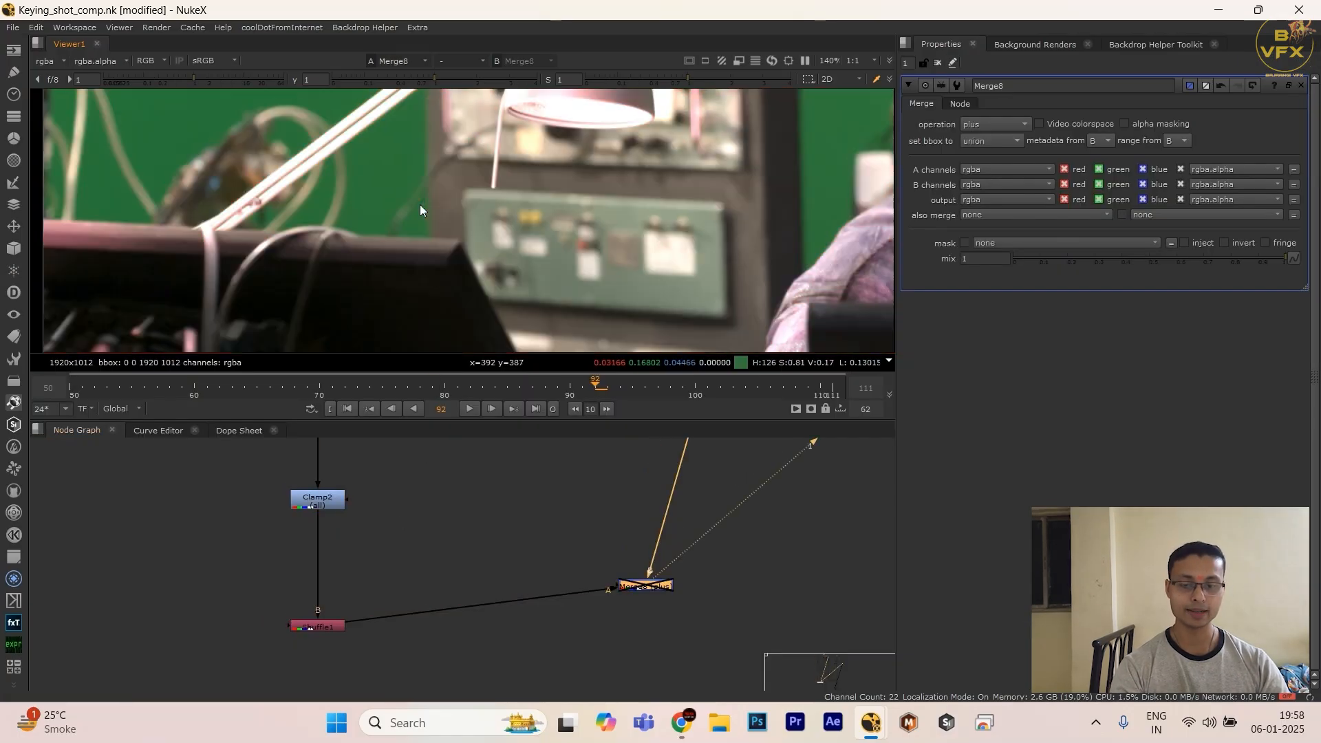
key("space")
scroll(427, 262, "down", 6)
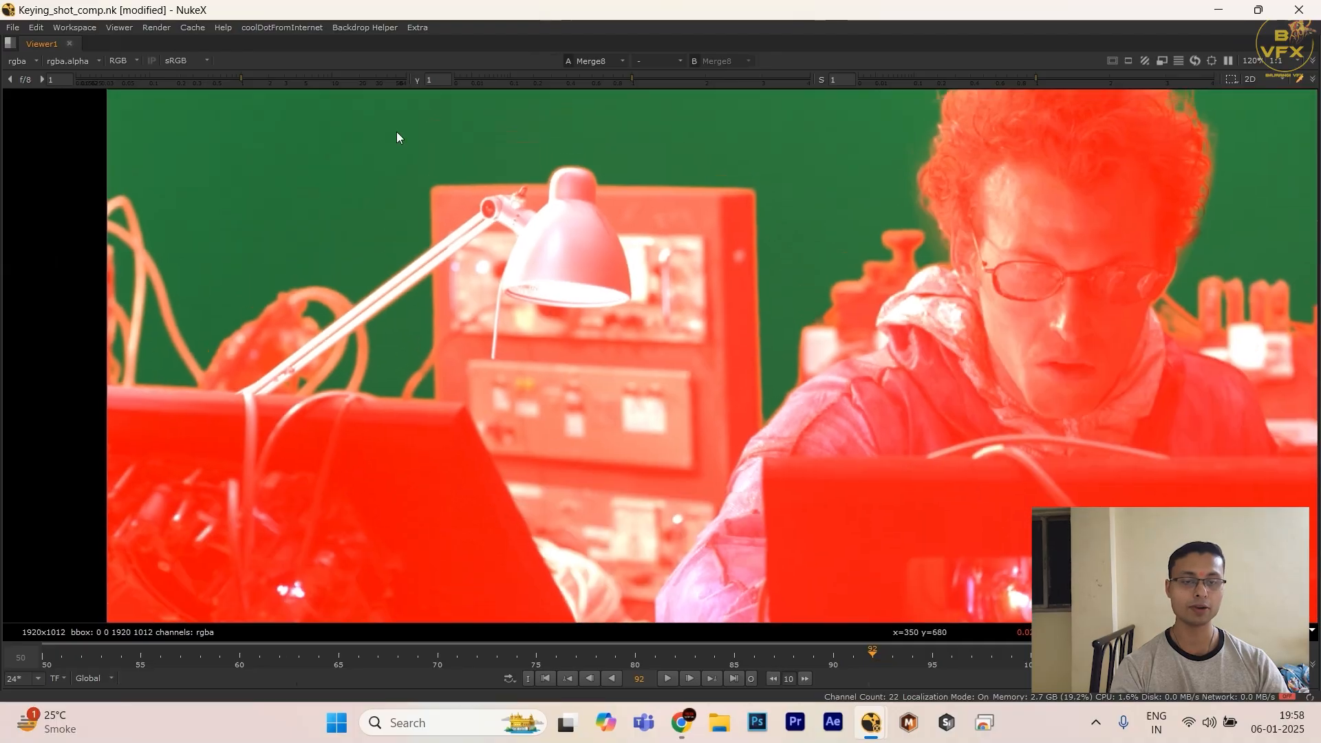
left_click_drag(396, 137, 767, 265)
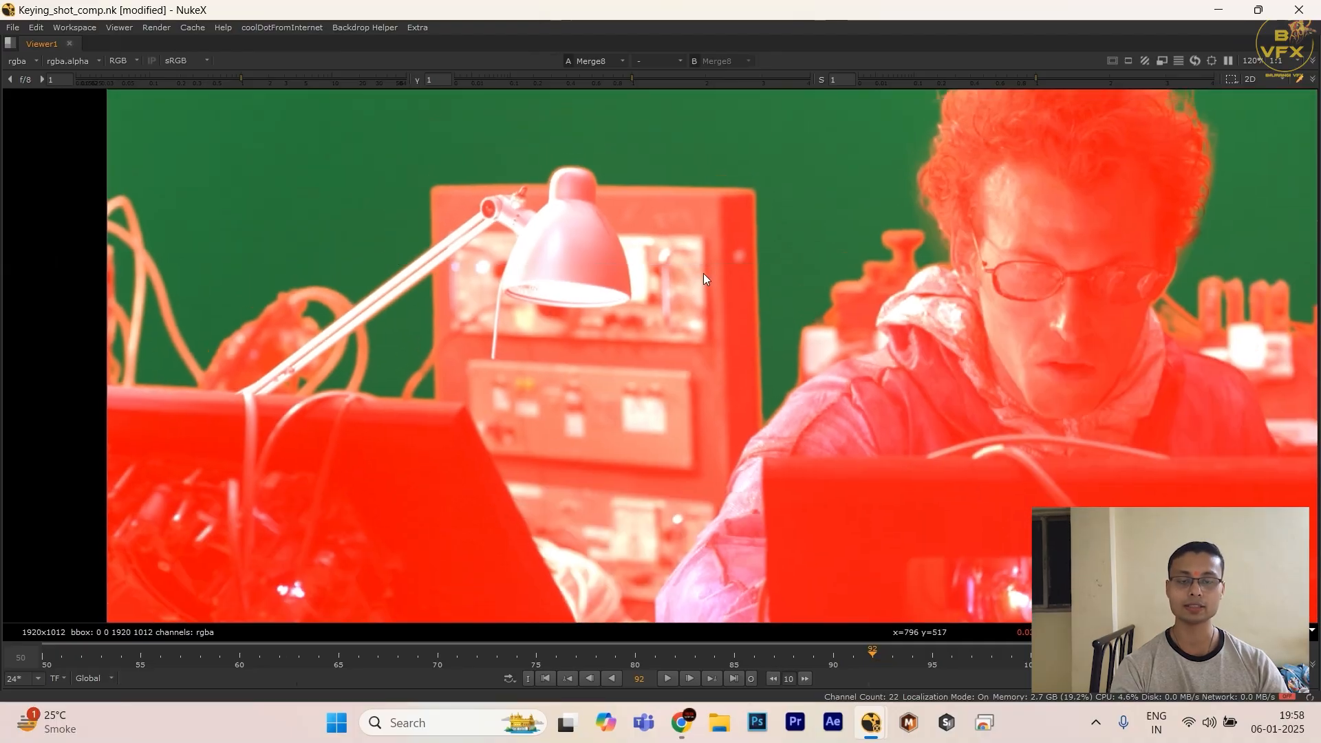
key("space")
scroll(518, 612, "down", 5)
left_click_drag(563, 632, 566, 627)
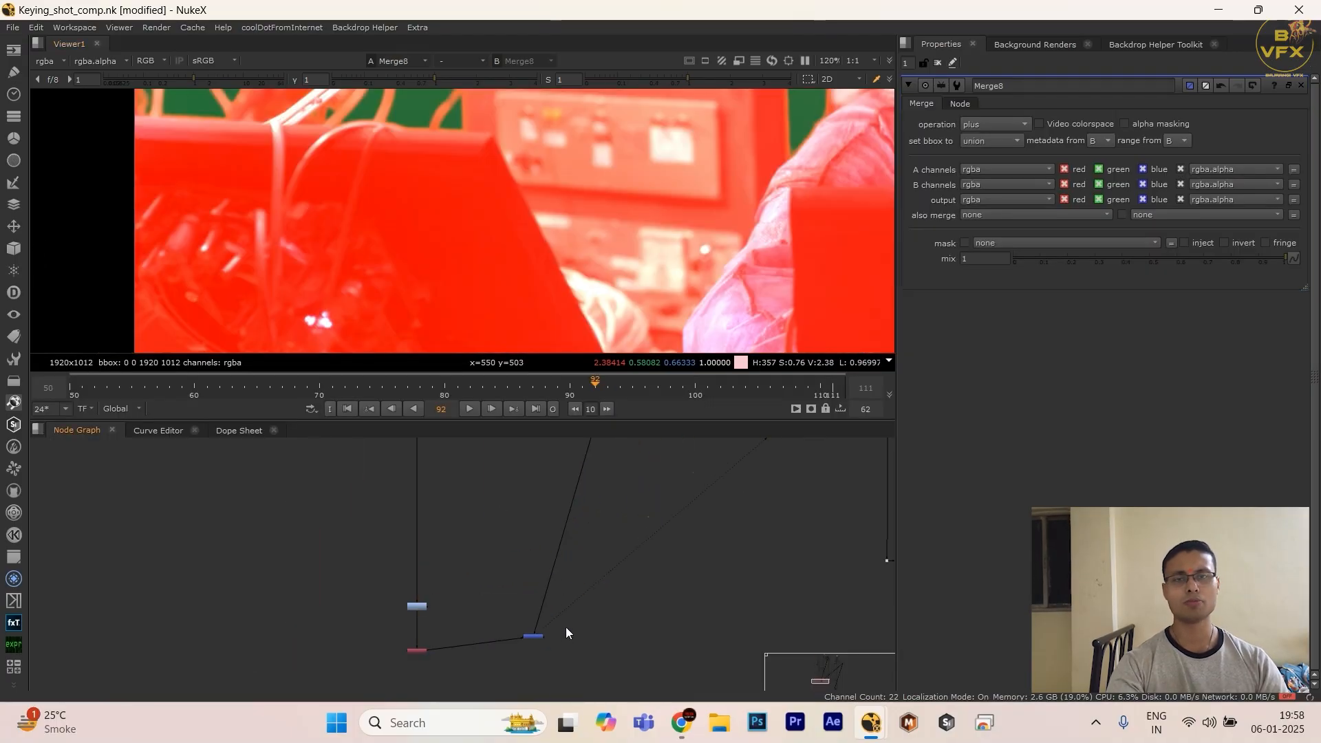
left_click_drag(468, 609, 583, 640)
scroll(585, 640, "down", 4)
scroll(582, 644, "up", 4)
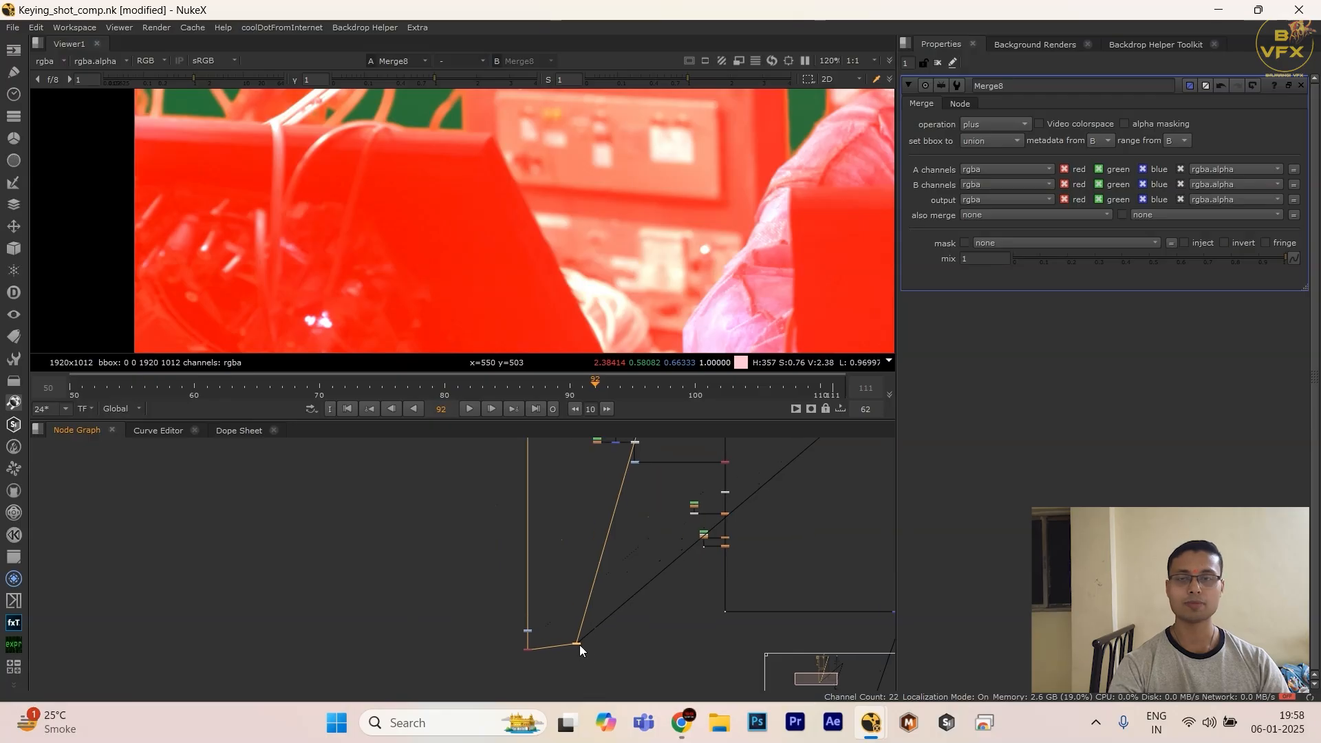
Step: Examine the red matte's edge around the lamp arm and the top of the lamp head up close
left_click_drag(625, 585, 623, 586)
scroll(623, 586, "down", 3)
middle_click_drag(616, 585, 575, 608)
scroll(541, 651, "up", 2)
scroll(546, 601, "up", 2)
middle_click_drag(497, 220, 470, 388)
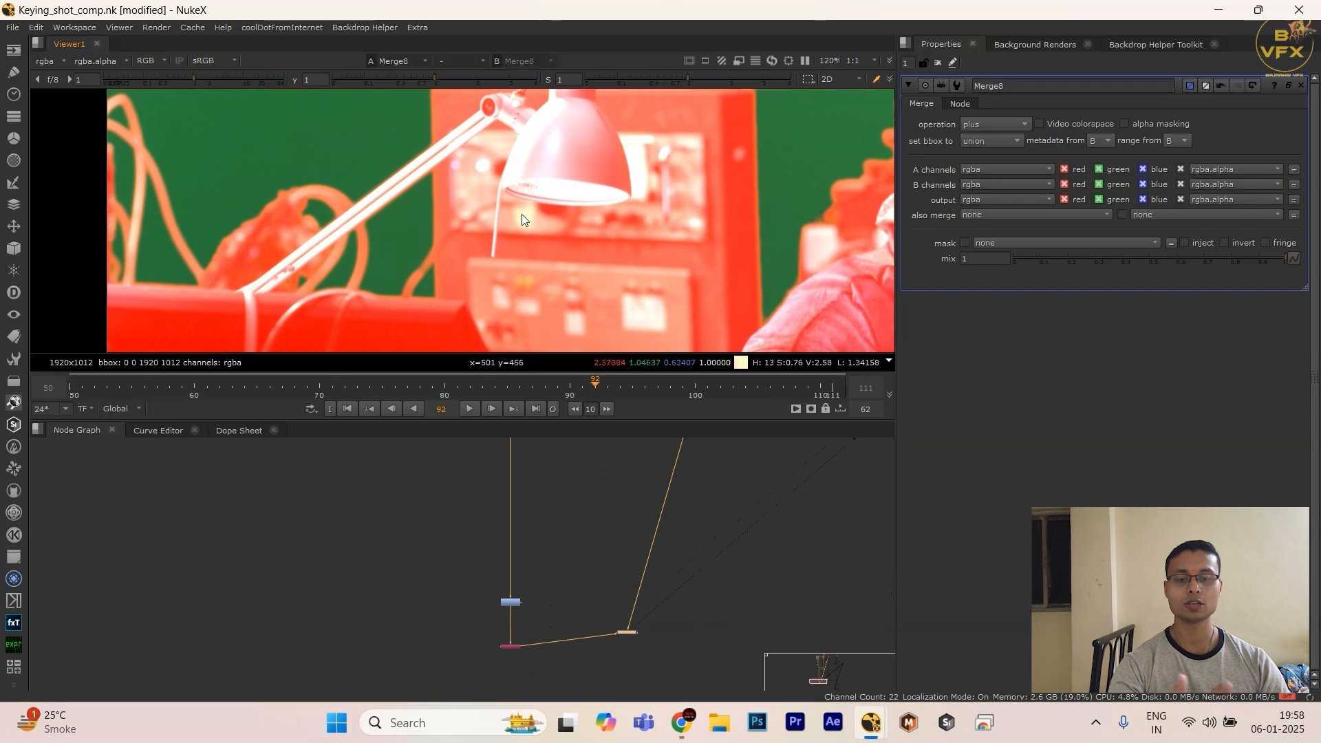
middle_click_drag(522, 213, 543, 234)
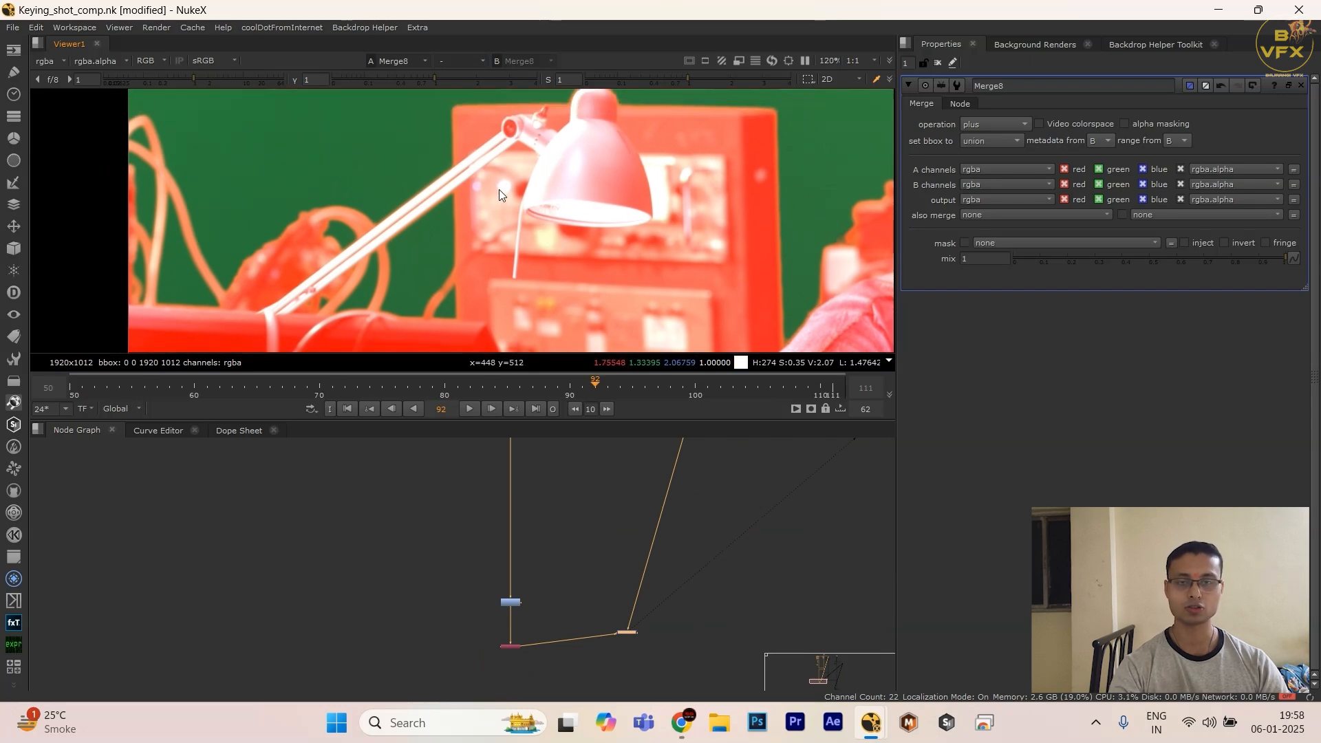
scroll(494, 176, "down", 2)
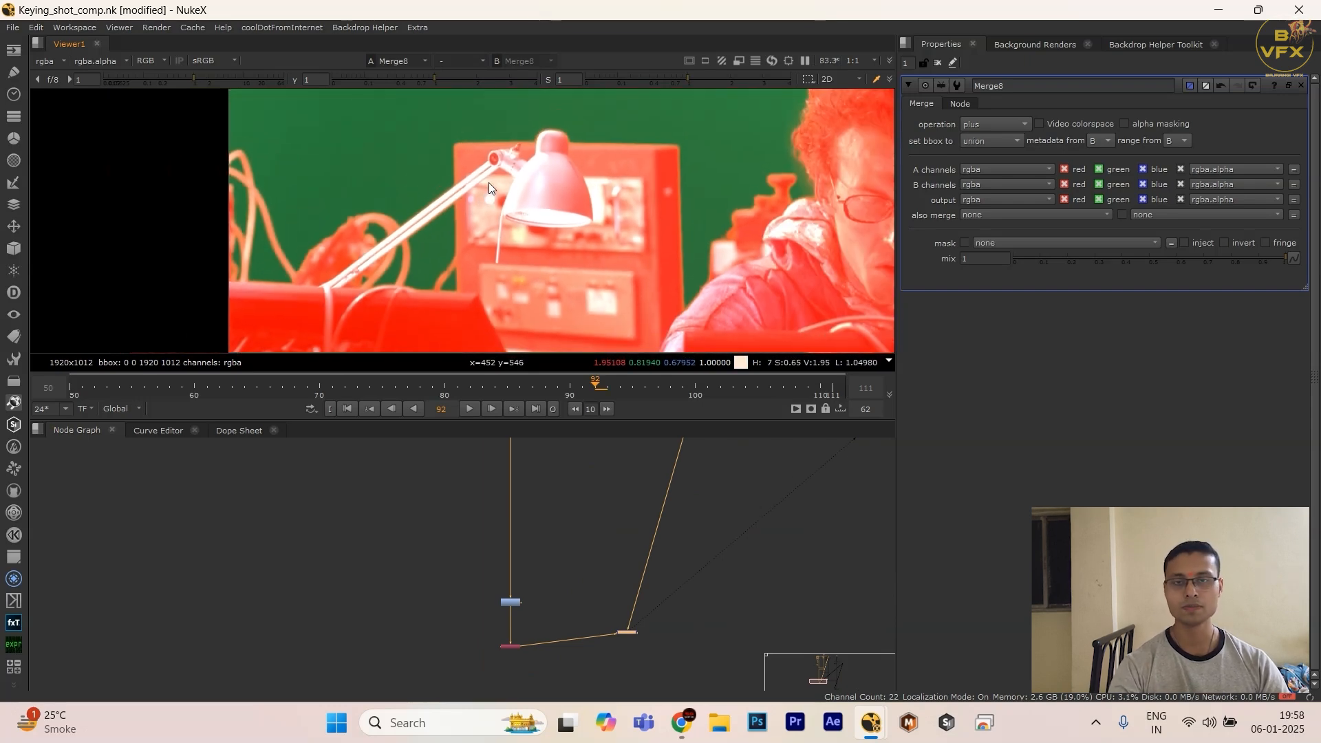
scroll(489, 183, "up", 6)
scroll(523, 165, "up", 2)
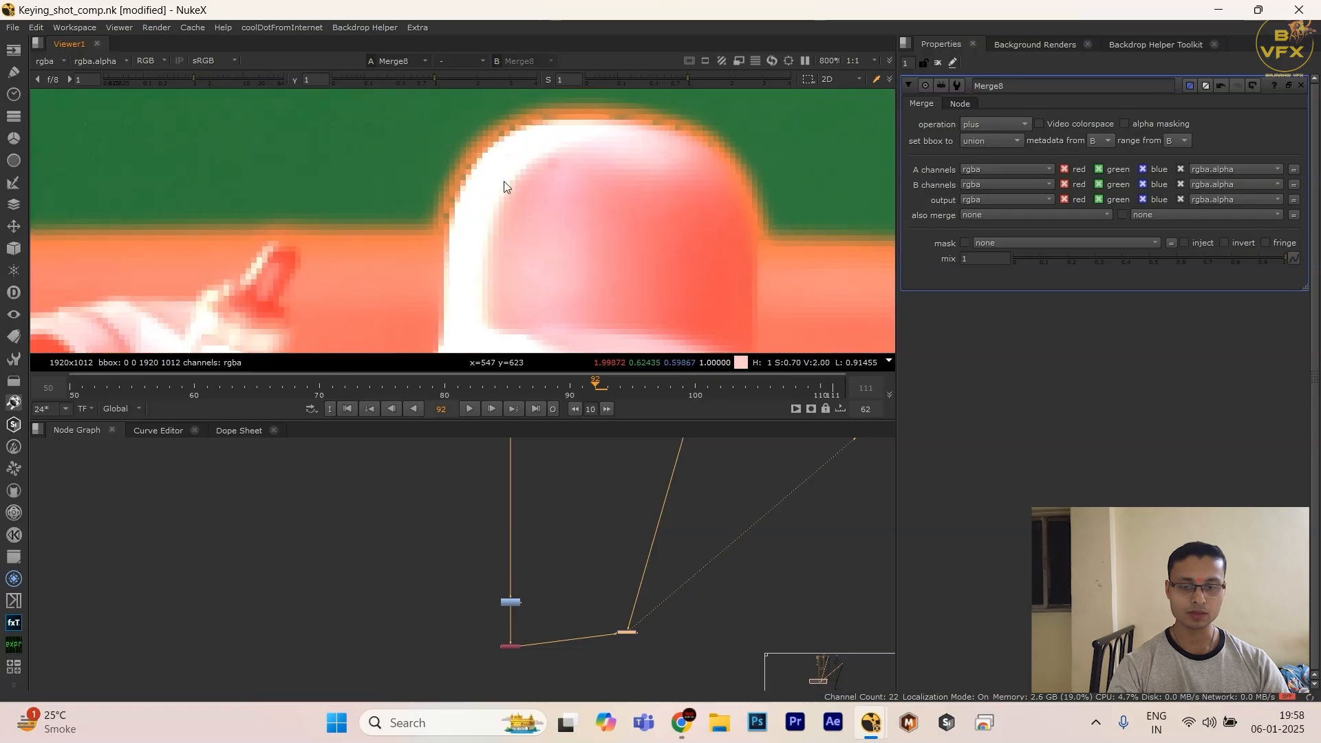
middle_click_drag(457, 131, 475, 180)
scroll(528, 528, "up", 2)
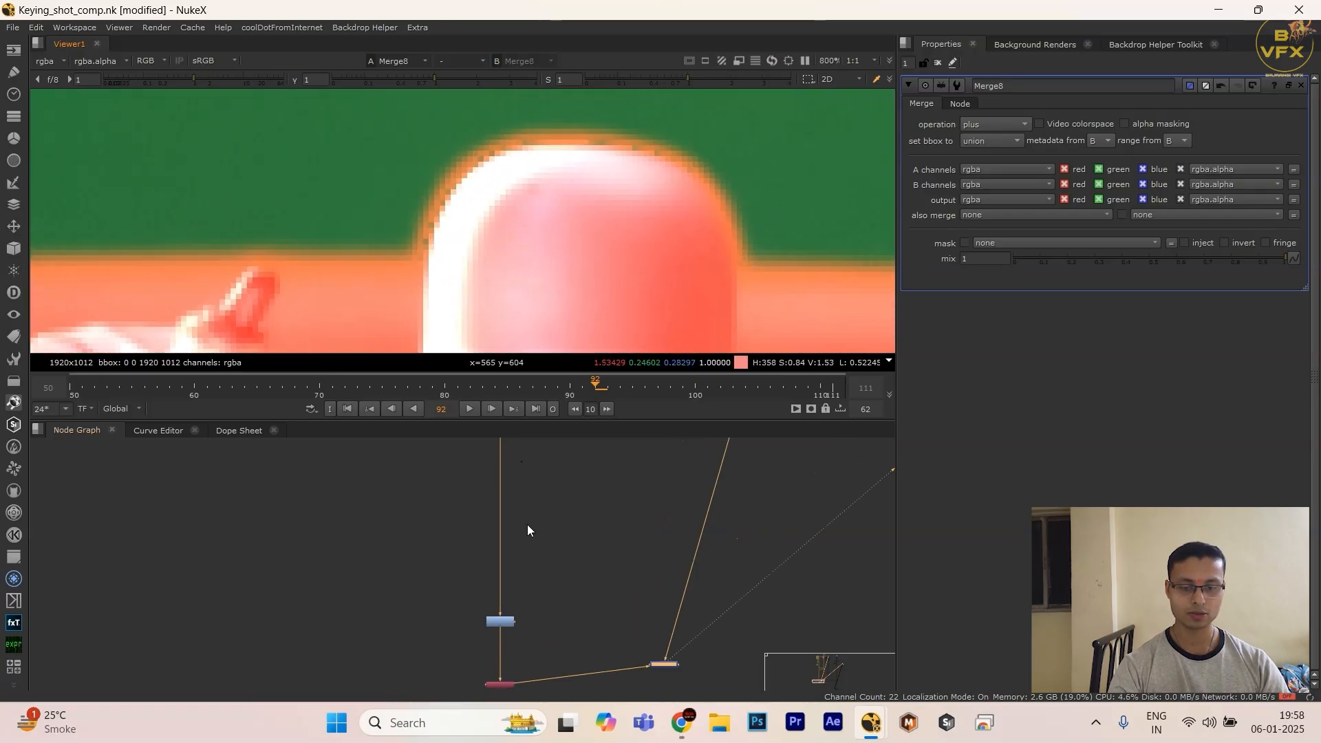
Step: Display the red Shuffle's output in the viewer to inspect the matte at the lamp head
middle_click_drag(527, 525, 552, 611)
scroll(469, 490, "down", 4)
scroll(485, 581, "up", 3)
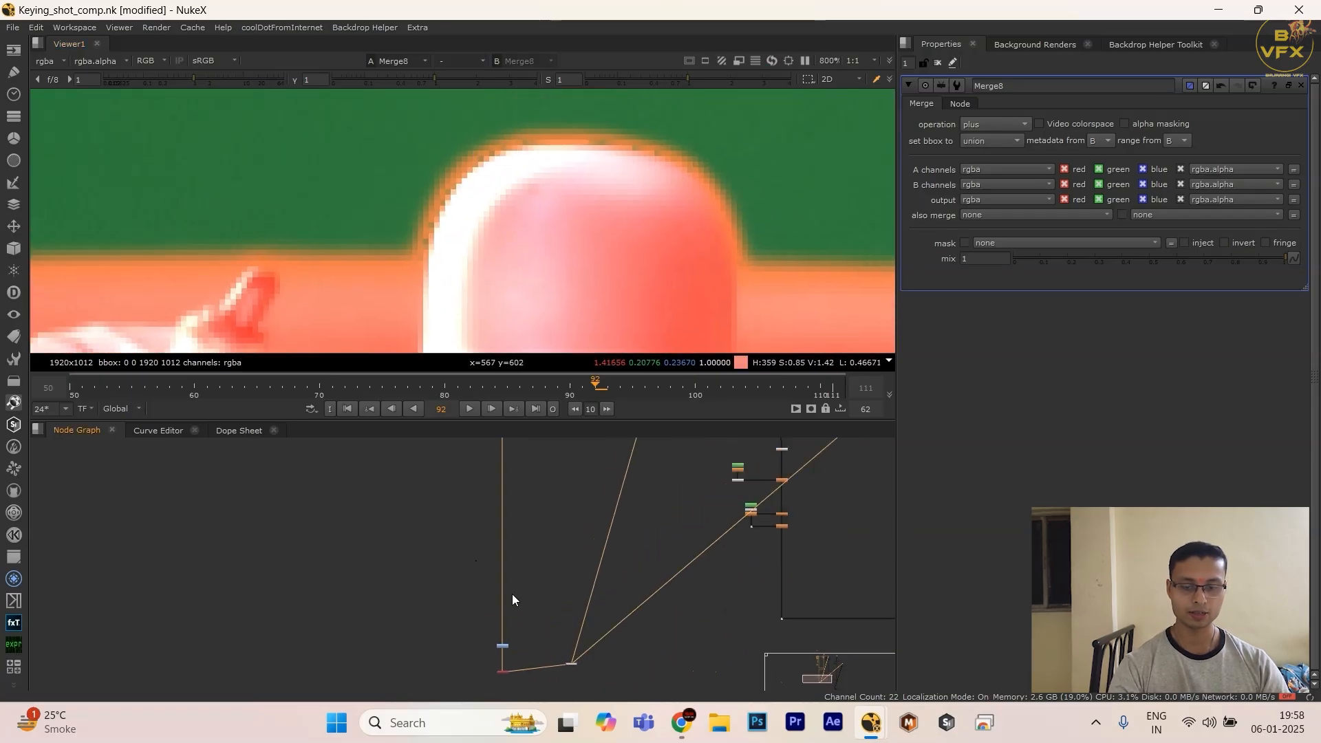
left_click_drag(541, 604, 392, 666)
key("1")
scroll(596, 549, "down", 4)
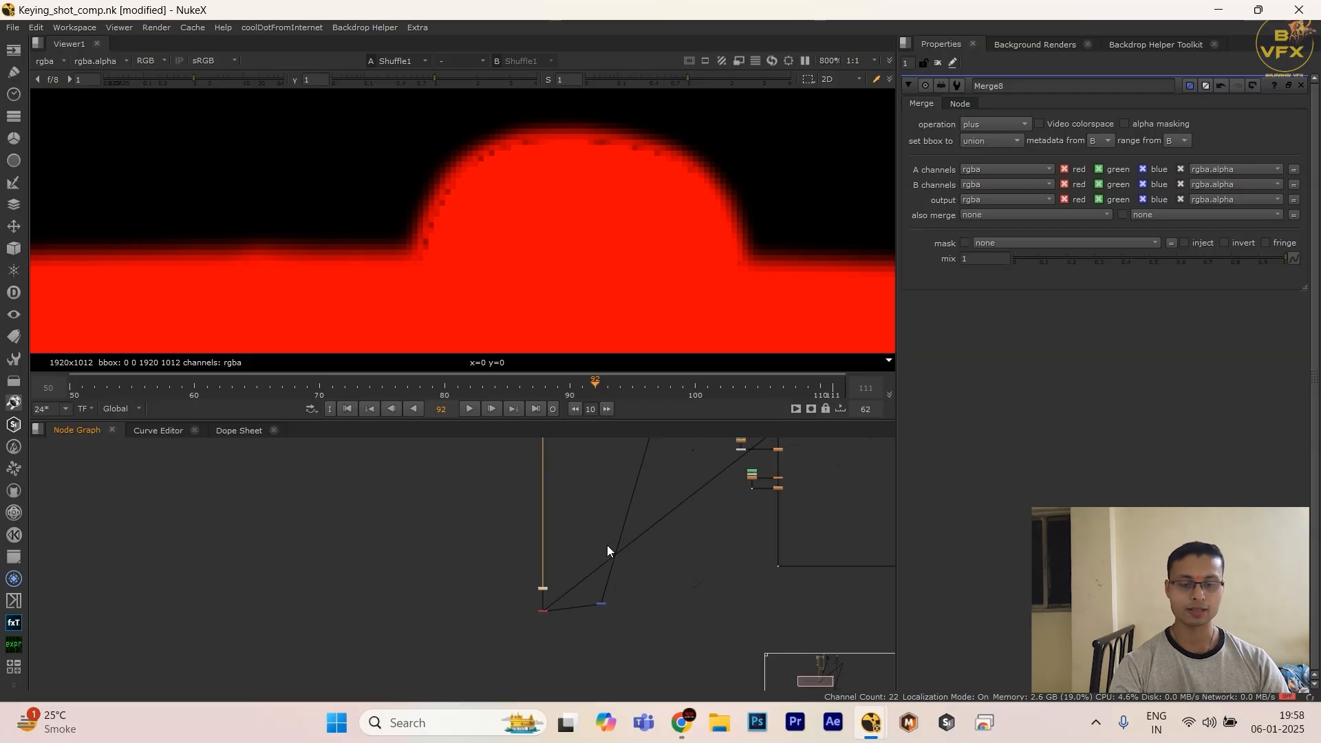
Step: Look over the node tree around the red matte check and the neighbouring keying branches
middle_click_drag(618, 538, 530, 568)
scroll(531, 568, "down", 2)
middle_click_drag(549, 516, 555, 526)
scroll(639, 587, "up", 4)
middle_click_drag(638, 583, 550, 523)
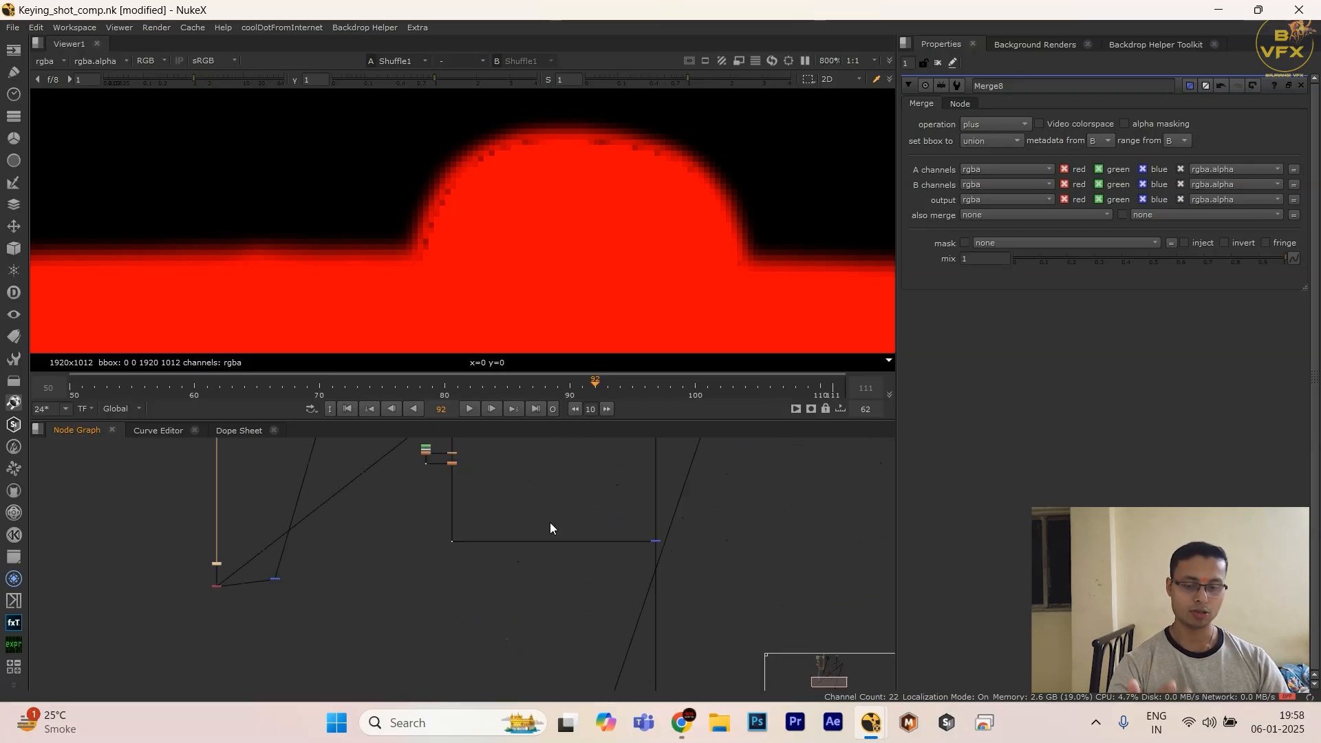
left_click_drag(549, 508, 393, 582, "ctrl")
scroll(476, 547, "down", 3)
middle_click_drag(478, 544, 463, 585)
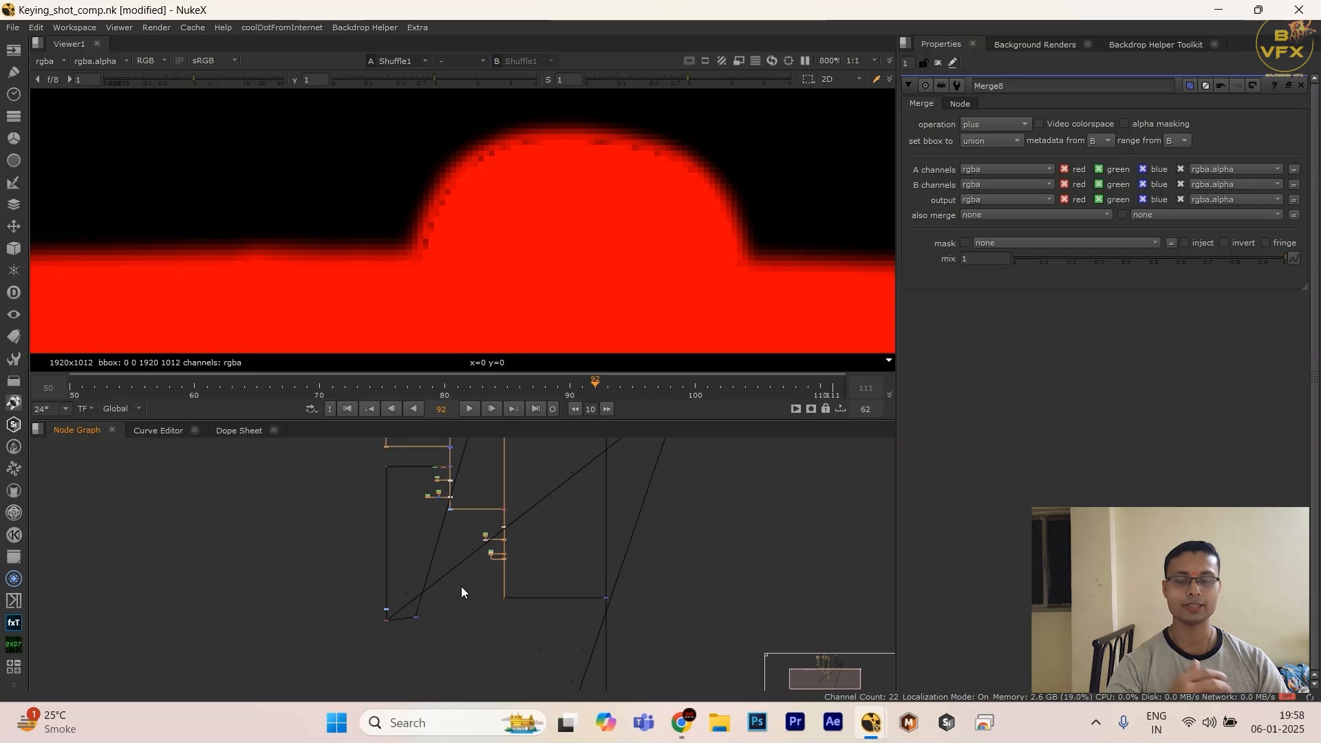
scroll(511, 577, "up", 3)
left_click_drag(563, 502, 463, 620, "ctrl")
left_click_drag(543, 584, 483, 629, "ctrl")
left_click_drag(517, 584, 481, 616)
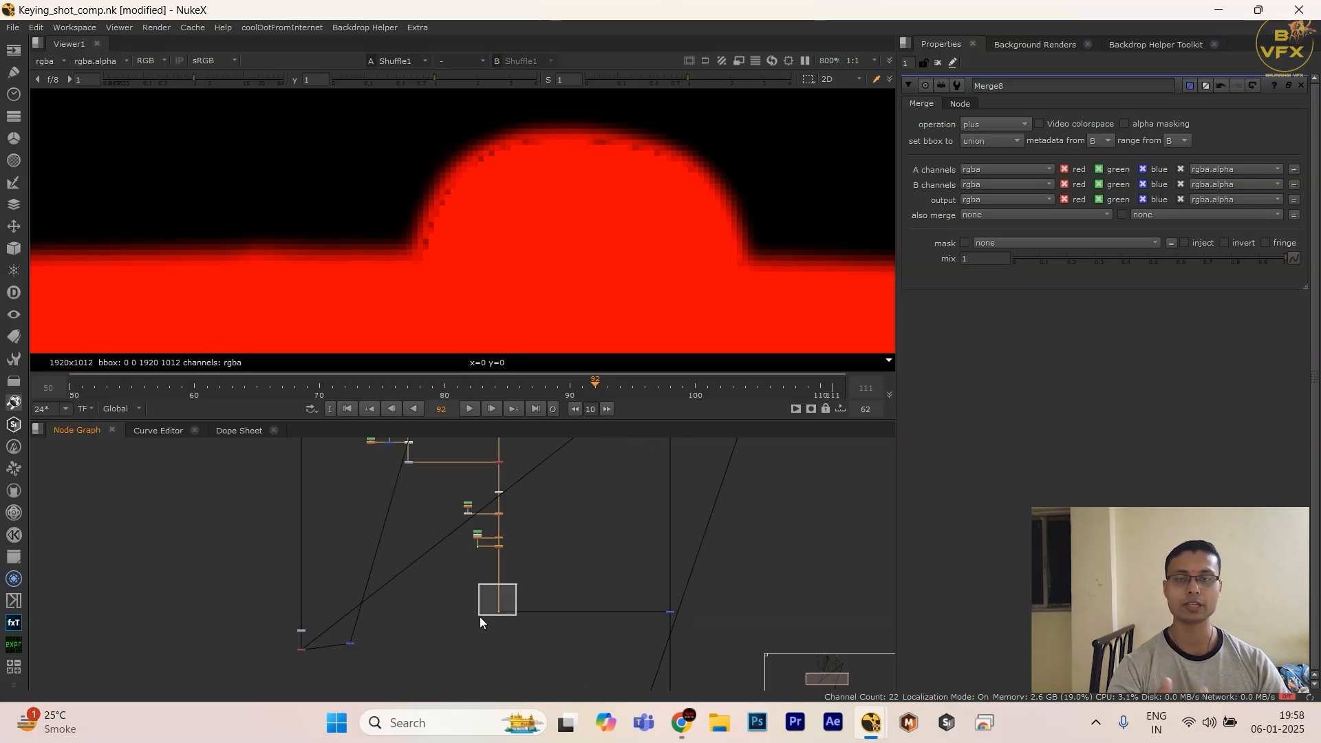
Step: Add a Roto node beside the matte branch and draw a closed B-spline around the top of the lamp head
middle_click_drag(342, 572, 438, 483)
scroll(404, 552, "up", 3)
scroll(420, 511, "up", 3)
key("o")
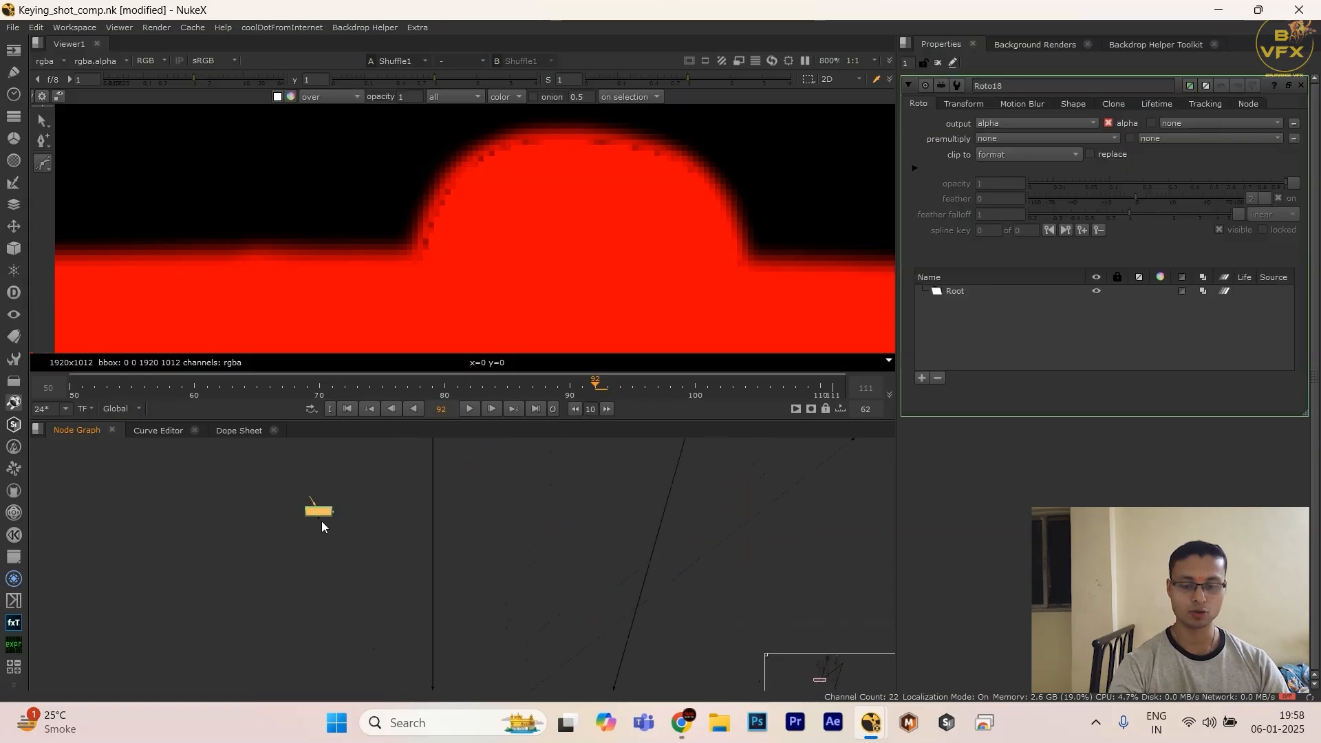
scroll(403, 214, "down", 2)
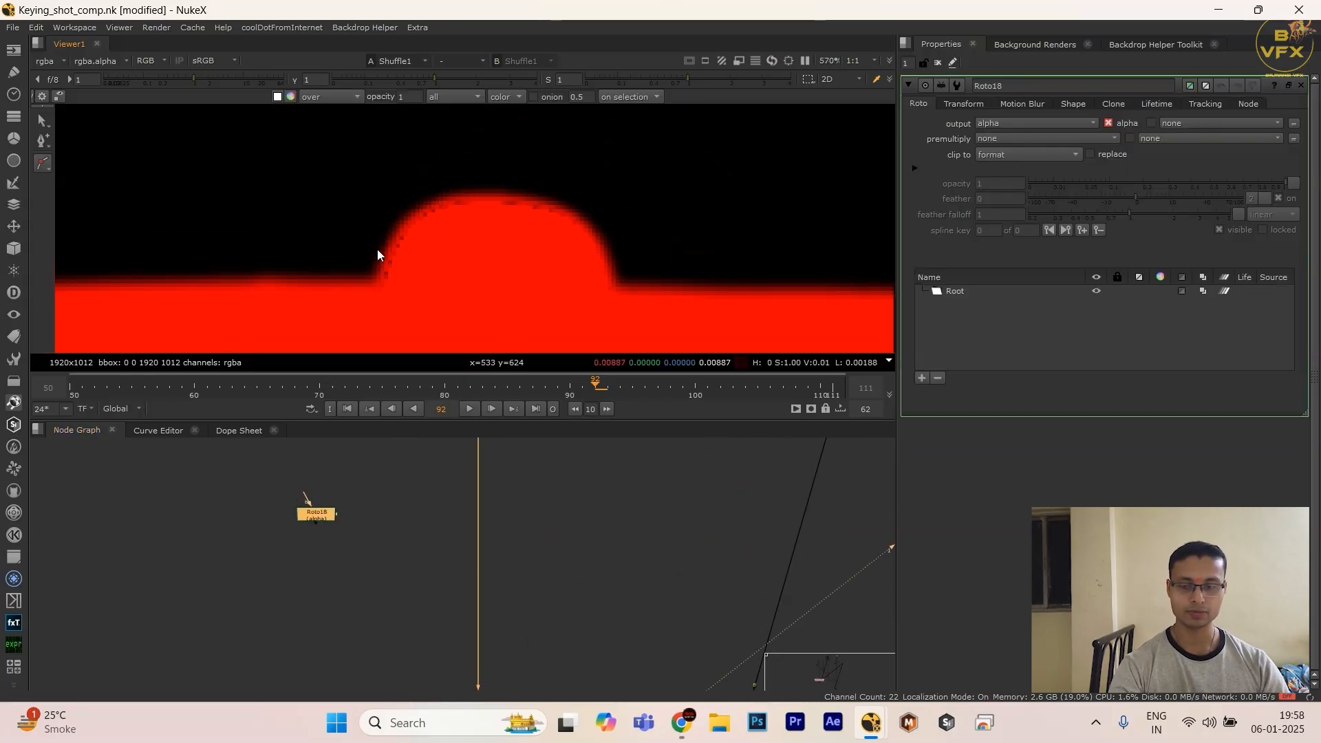
left_click(372, 181)
left_click(372, 299)
left_click(562, 299)
left_click(635, 303)
left_click(651, 234)
left_click(595, 166)
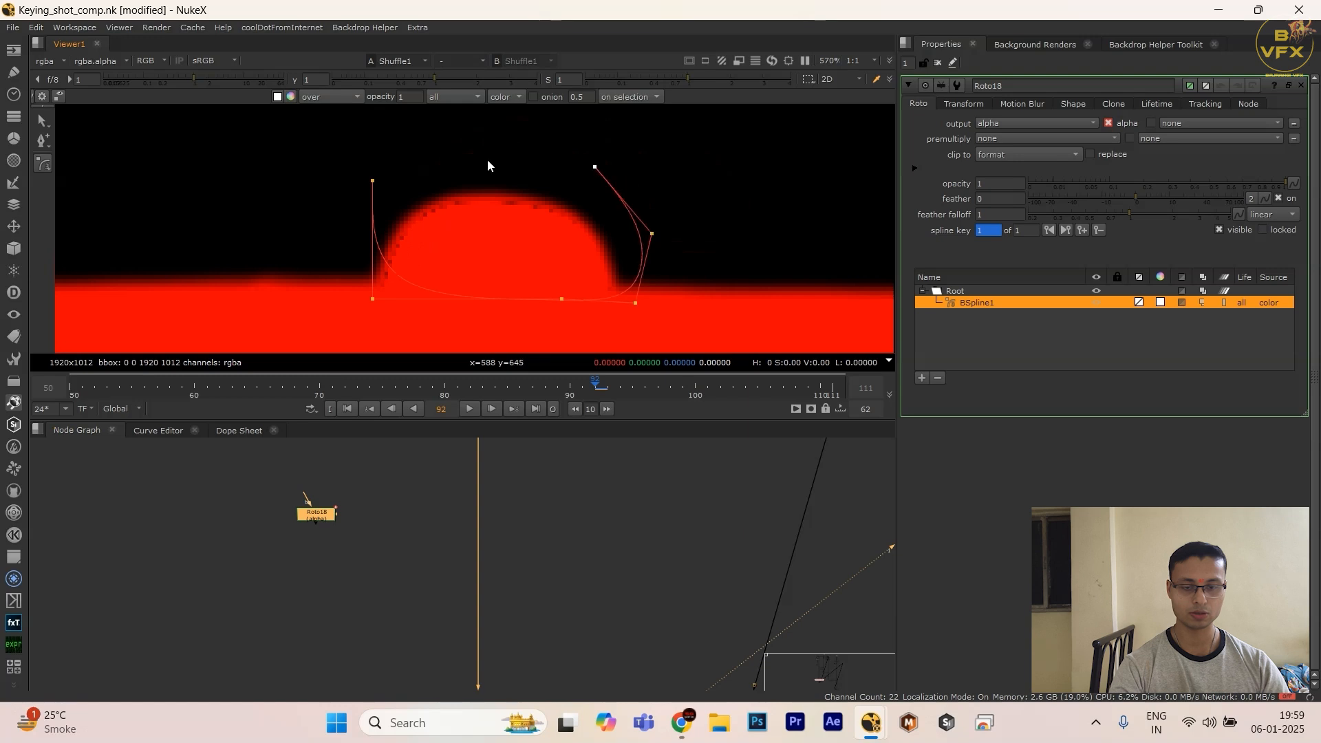
left_click(486, 160)
left_click(372, 180)
Step: Insert an Erode (filter) node into the matte branch above the red Shuffle and connect the lamp Roto as its mask
scroll(468, 614, "down", 4)
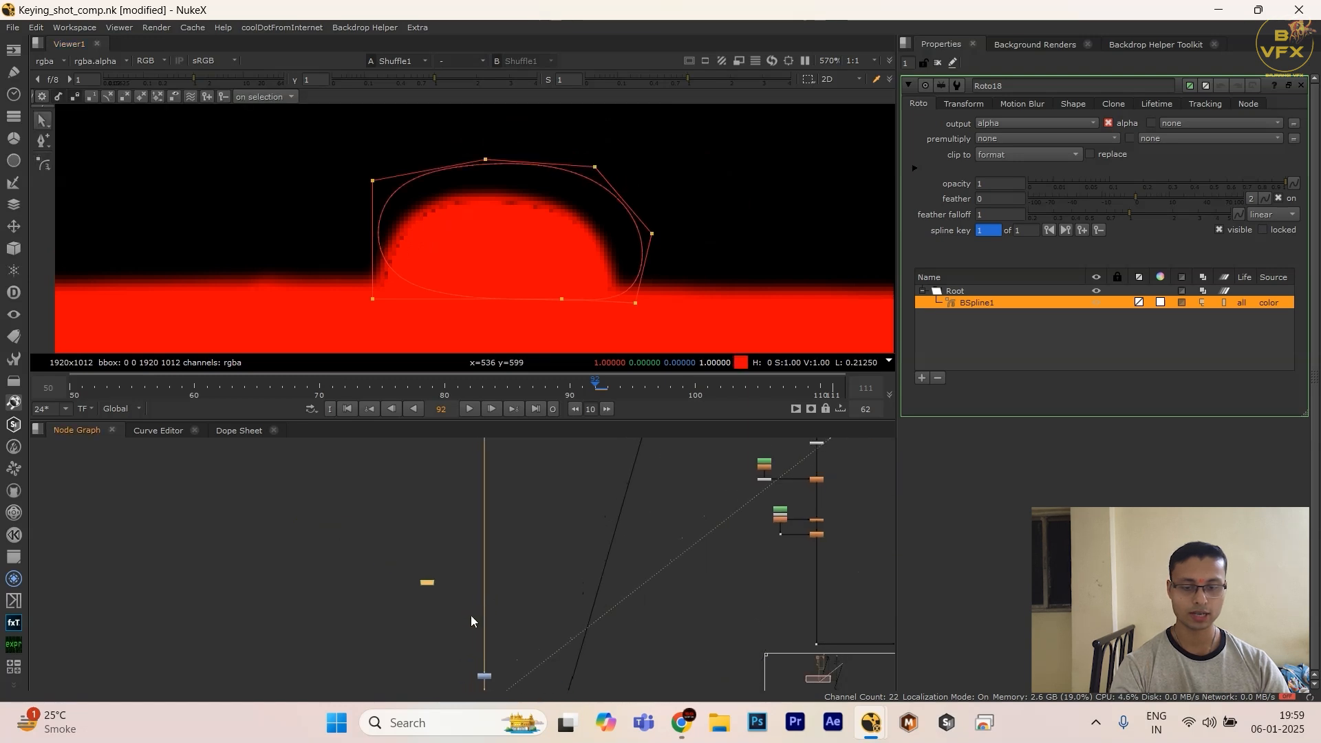
scroll(390, 536, "up", 2)
left_click(455, 581)
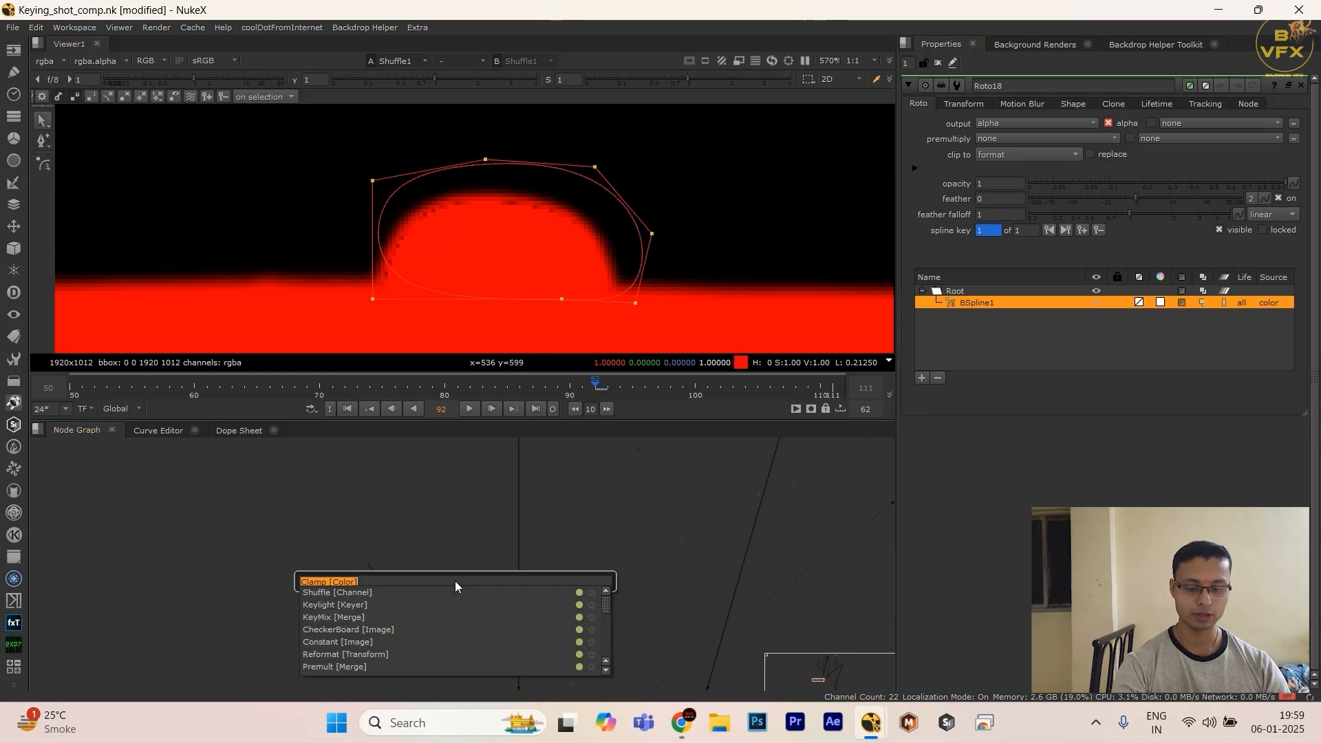
key("Tab")
type("erode")
left_click(386, 592)
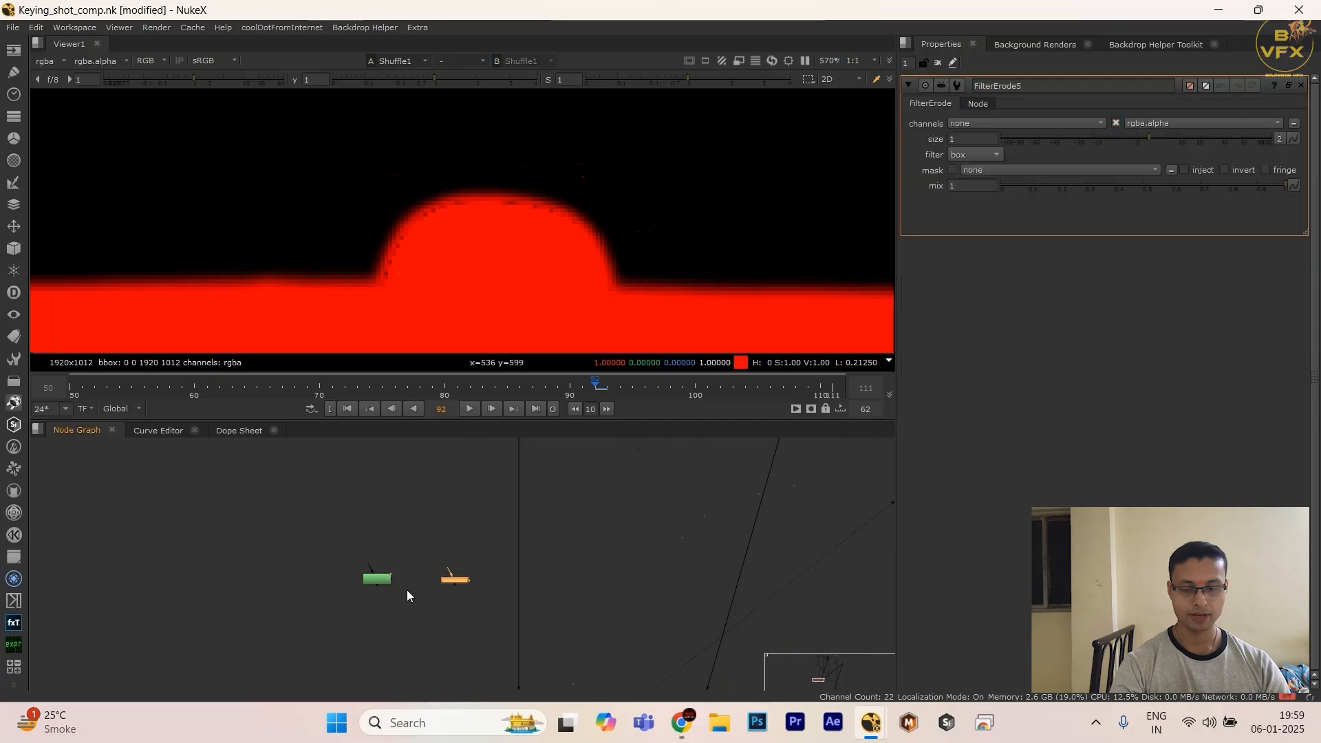
scroll(463, 586, "up", 3)
left_click_drag(455, 577, 399, 541)
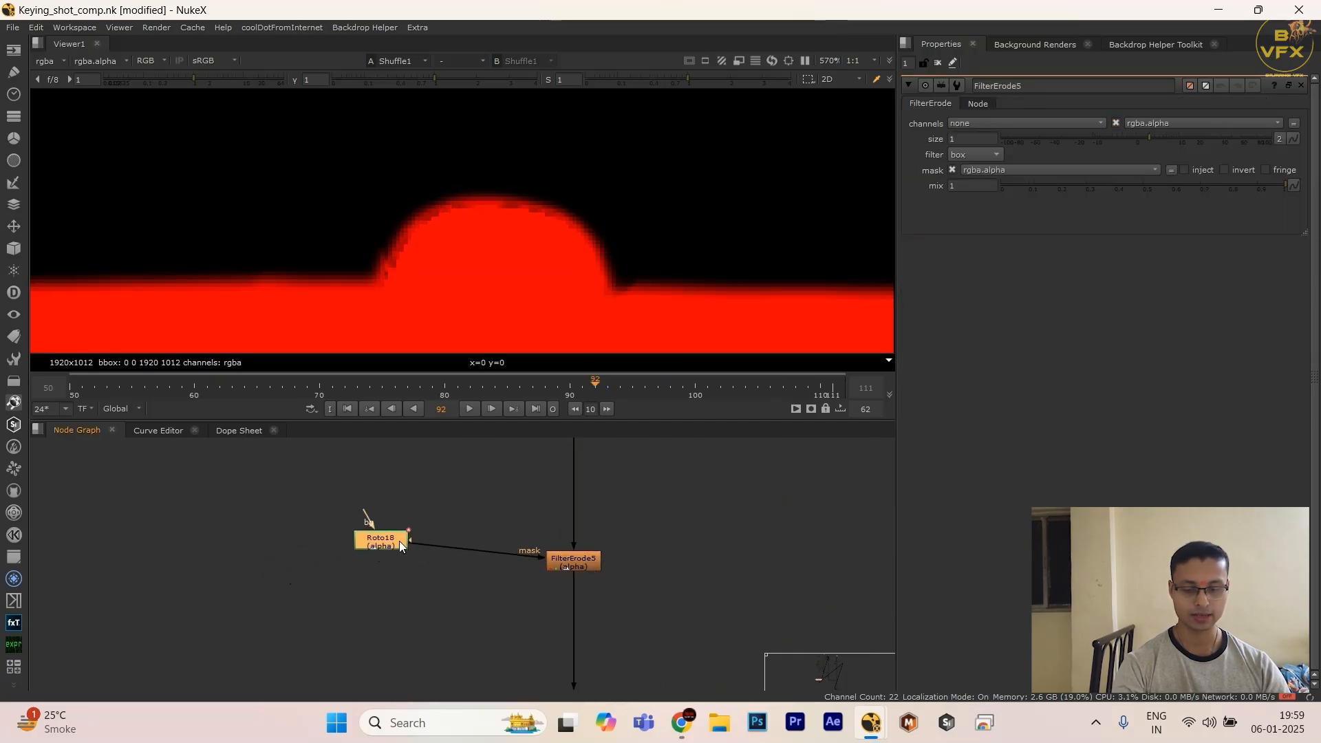
Step: Add a Blur with size 16.5 below the lamp Roto to soften the Erode's mask
key("b")
left_click(581, 567)
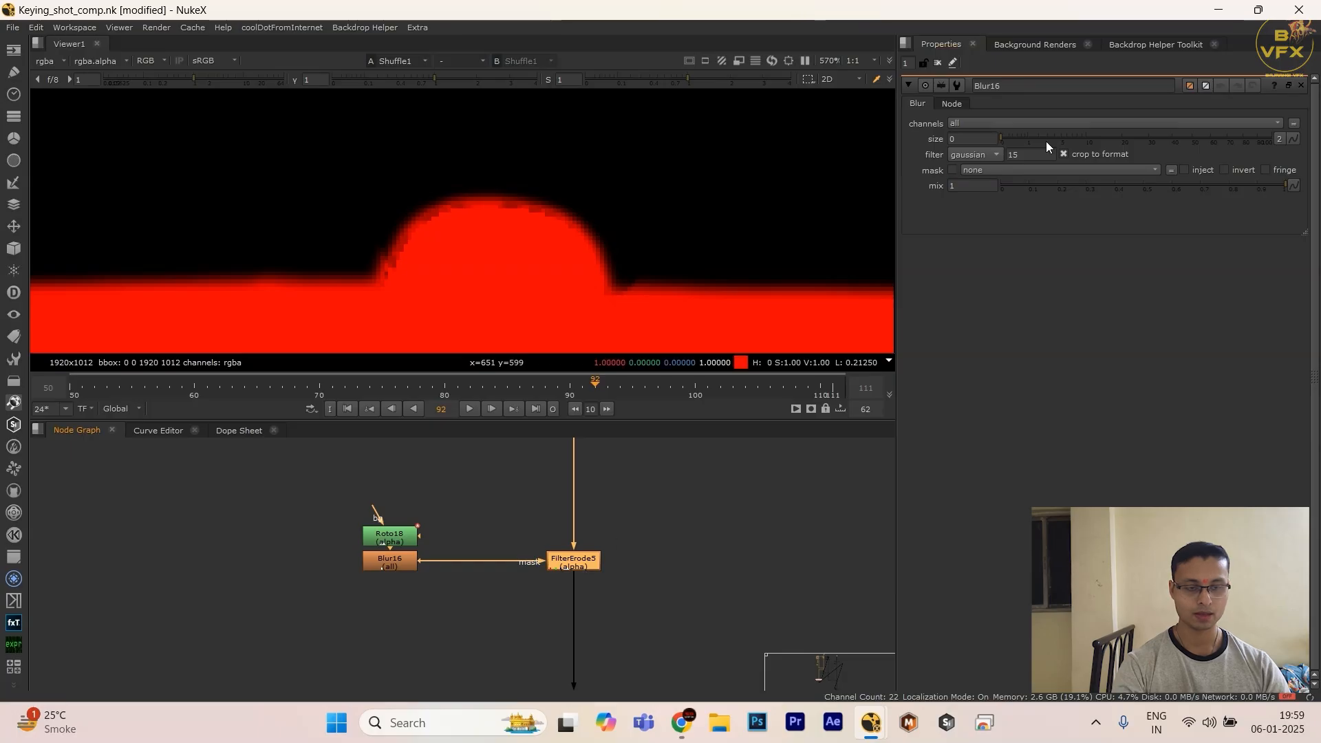
left_click(1108, 137)
Step: Check the eroded lamp head edge in the red Shuffle's alpha and in the plus Merge's color overlay
scroll(506, 621, "down", 4)
middle_click_drag(507, 621, 514, 489)
scroll(431, 585, "up", 3)
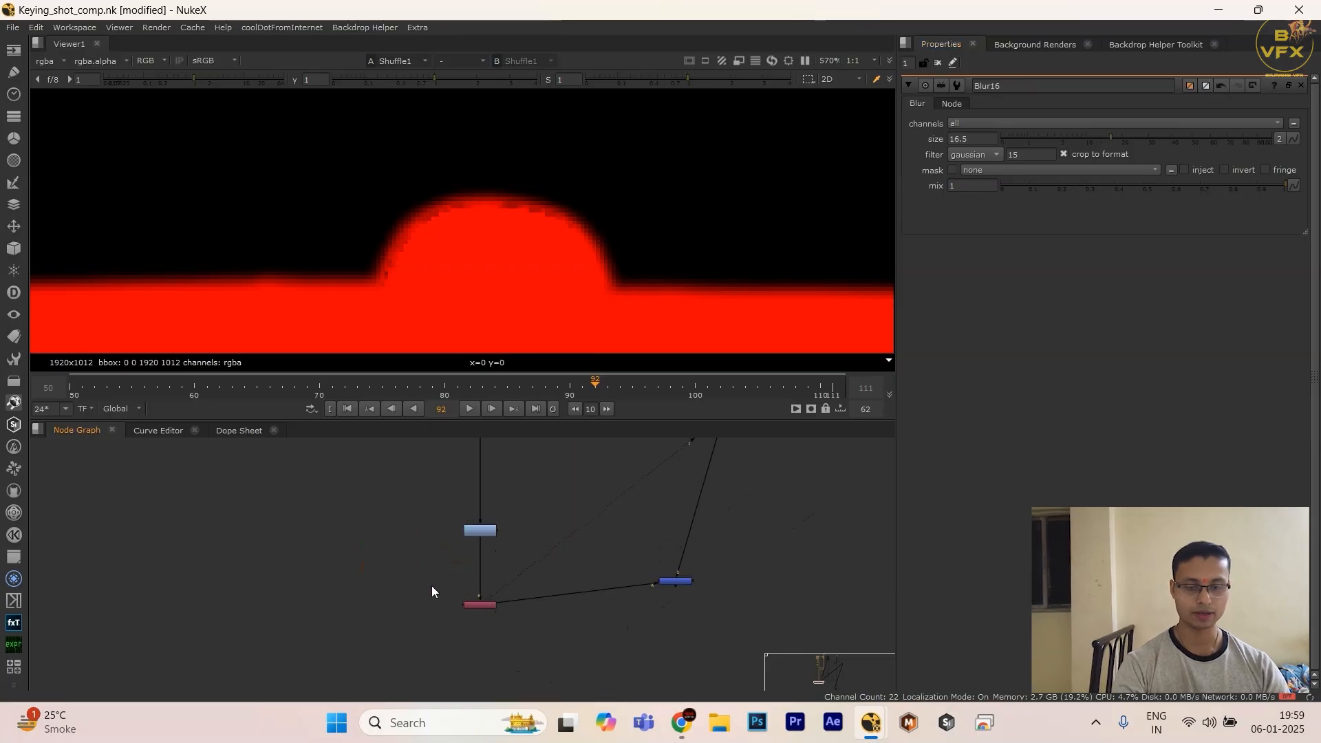
key("a")
scroll(506, 228, "up", 4)
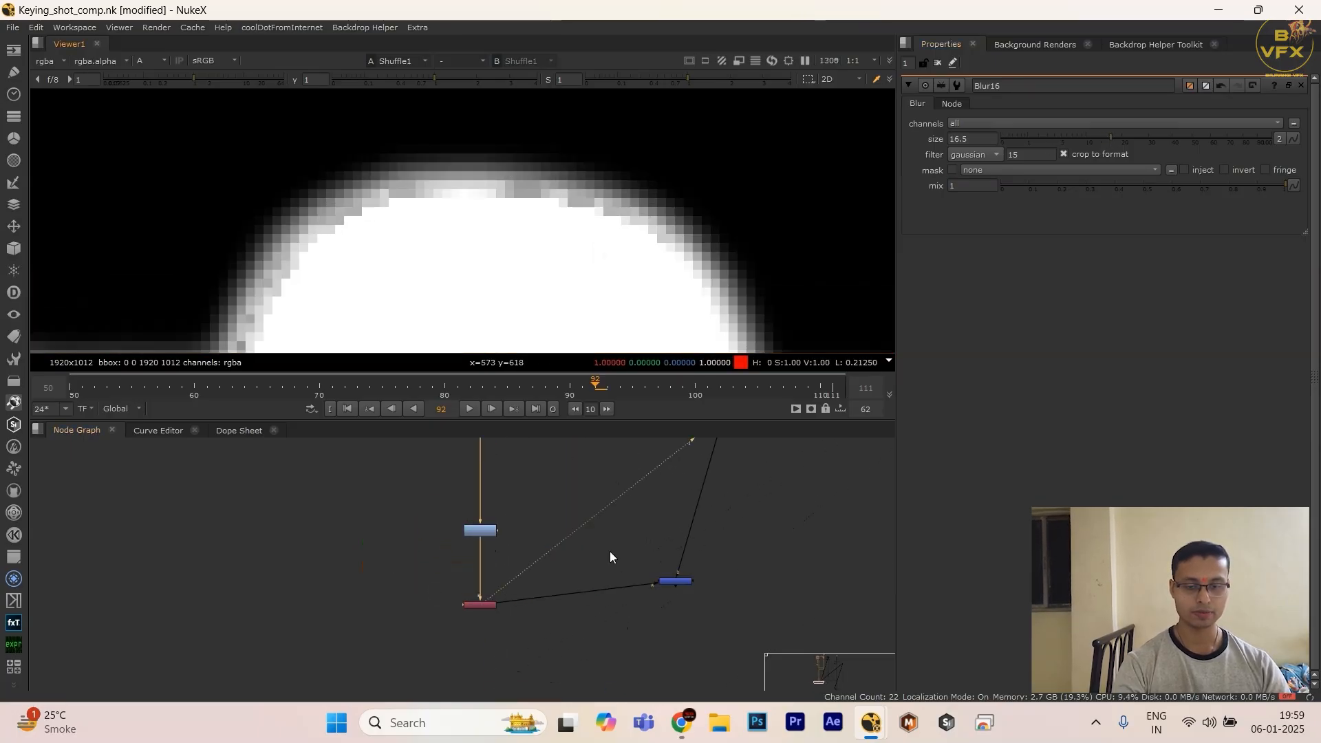
left_click(675, 581)
key("1")
key("a")
scroll(516, 204, "down", 2)
middle_click_drag(475, 574, 503, 661)
middle_click_drag(507, 470, 543, 591)
left_click_drag(491, 540, 583, 576)
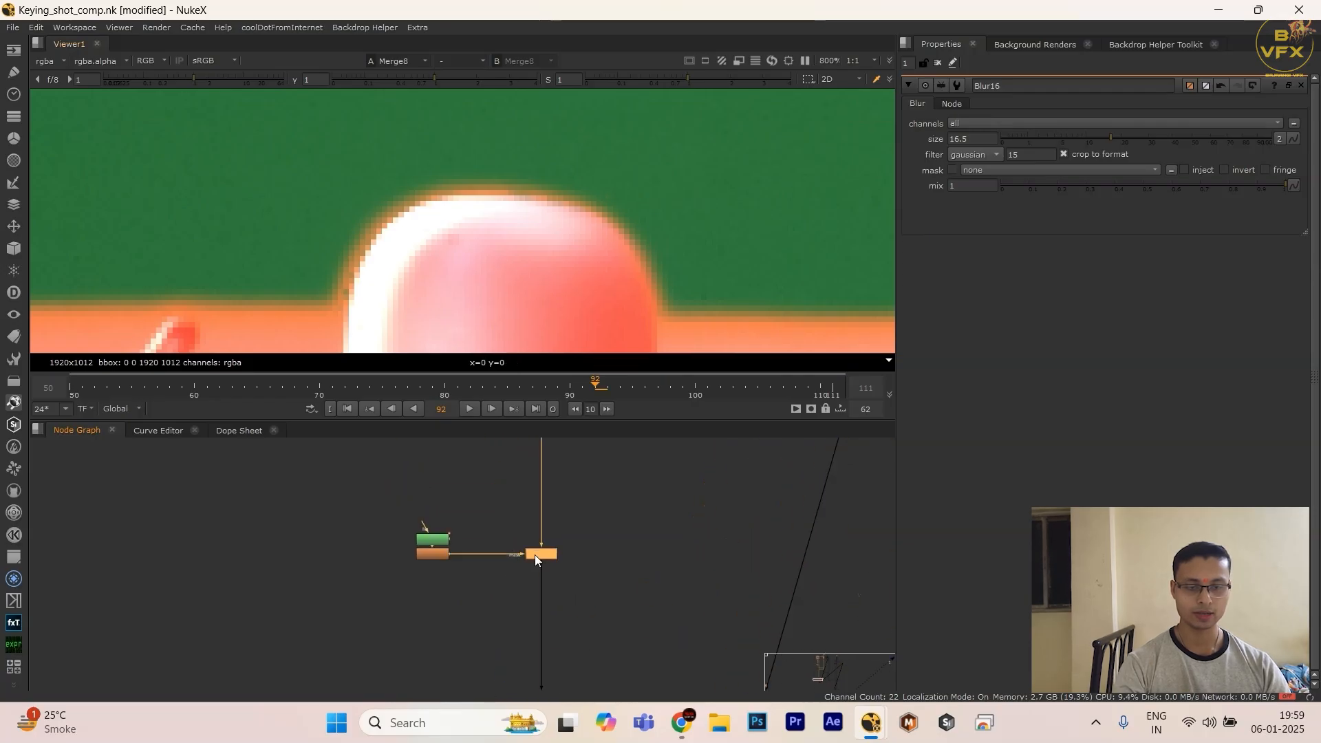
Step: Set the masked FilterErode's size to 2
double_click(535, 555)
left_click_drag(1155, 146, 1156, 142)
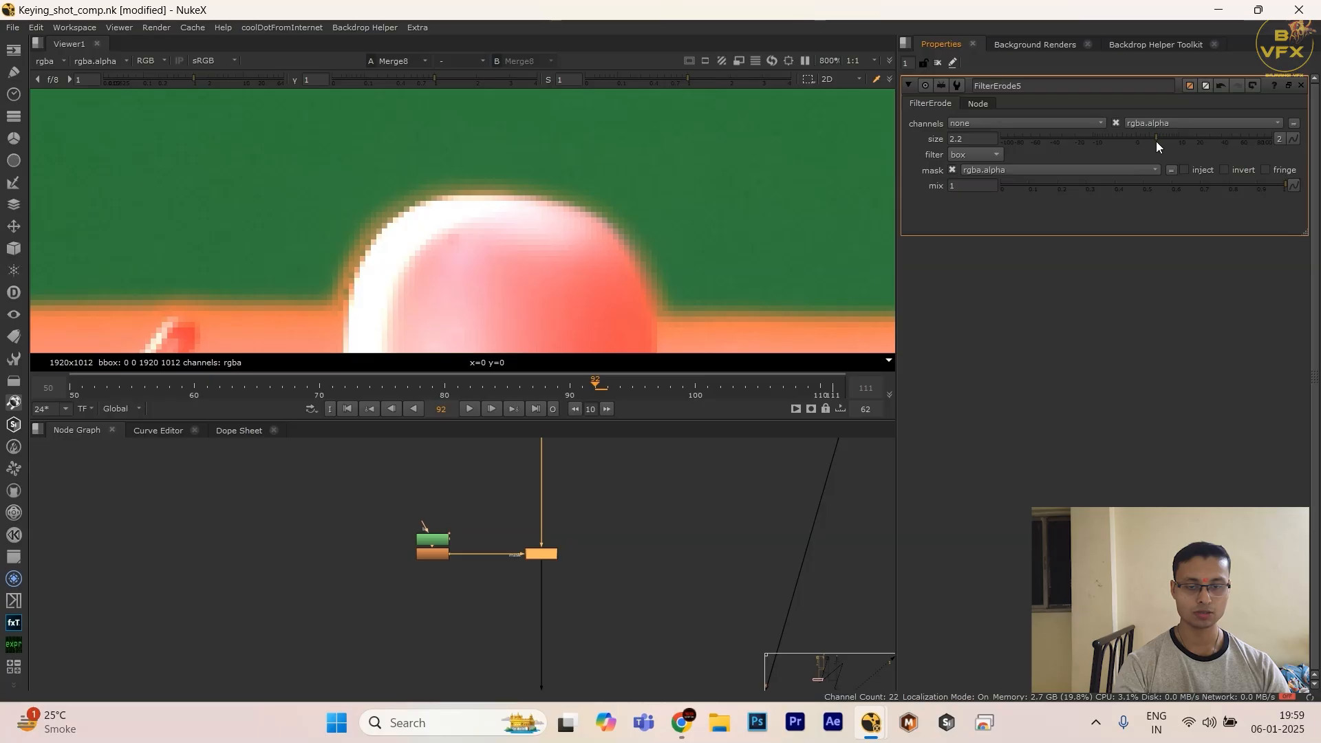
left_click(958, 140)
type(".8")
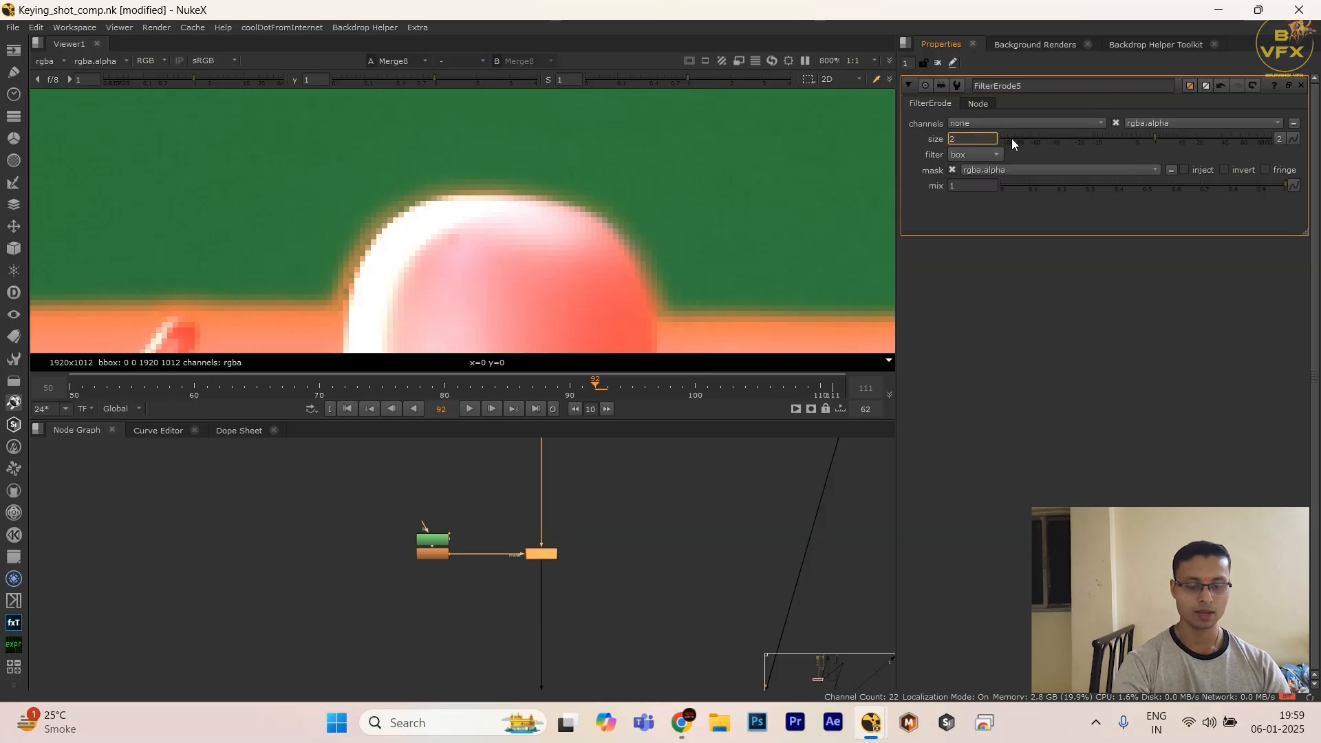
Step: Open the lamp Roto and check its spline and the eroded matte around the lamp head
double_click(432, 537)
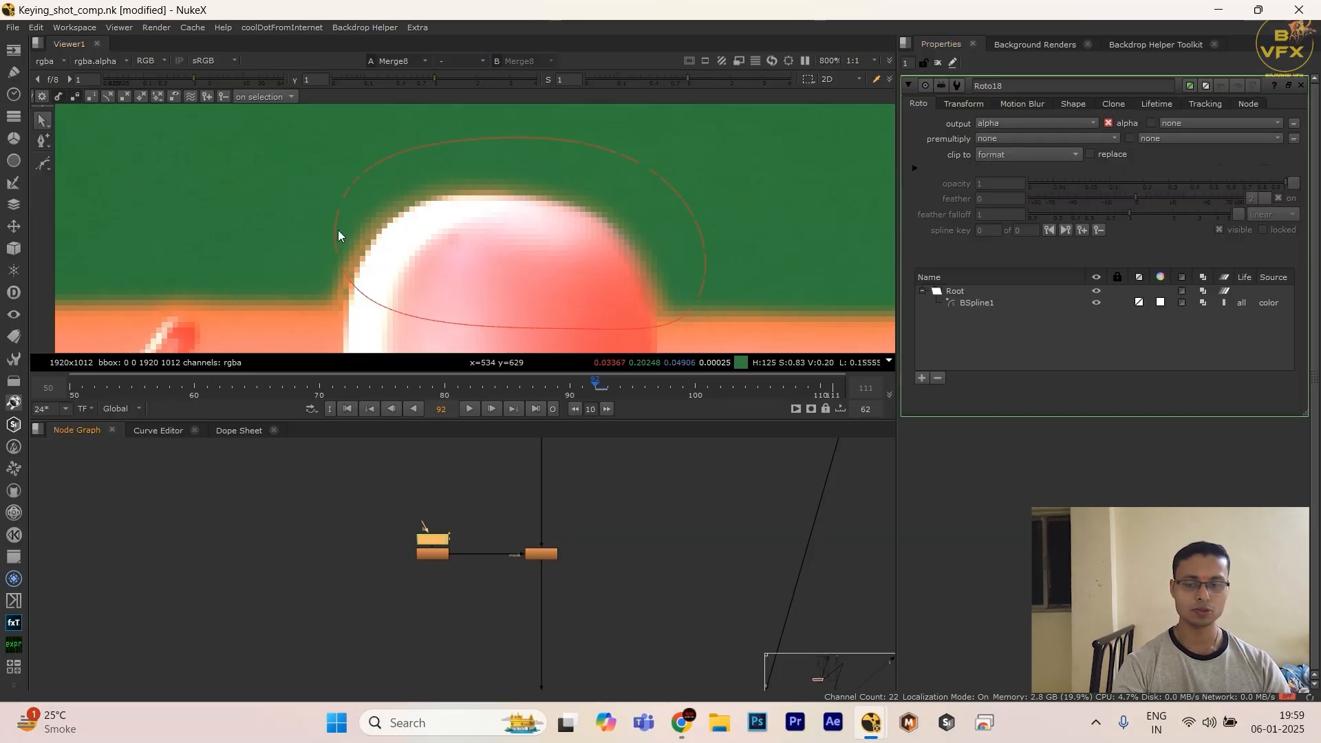
scroll(403, 536, "down", 4)
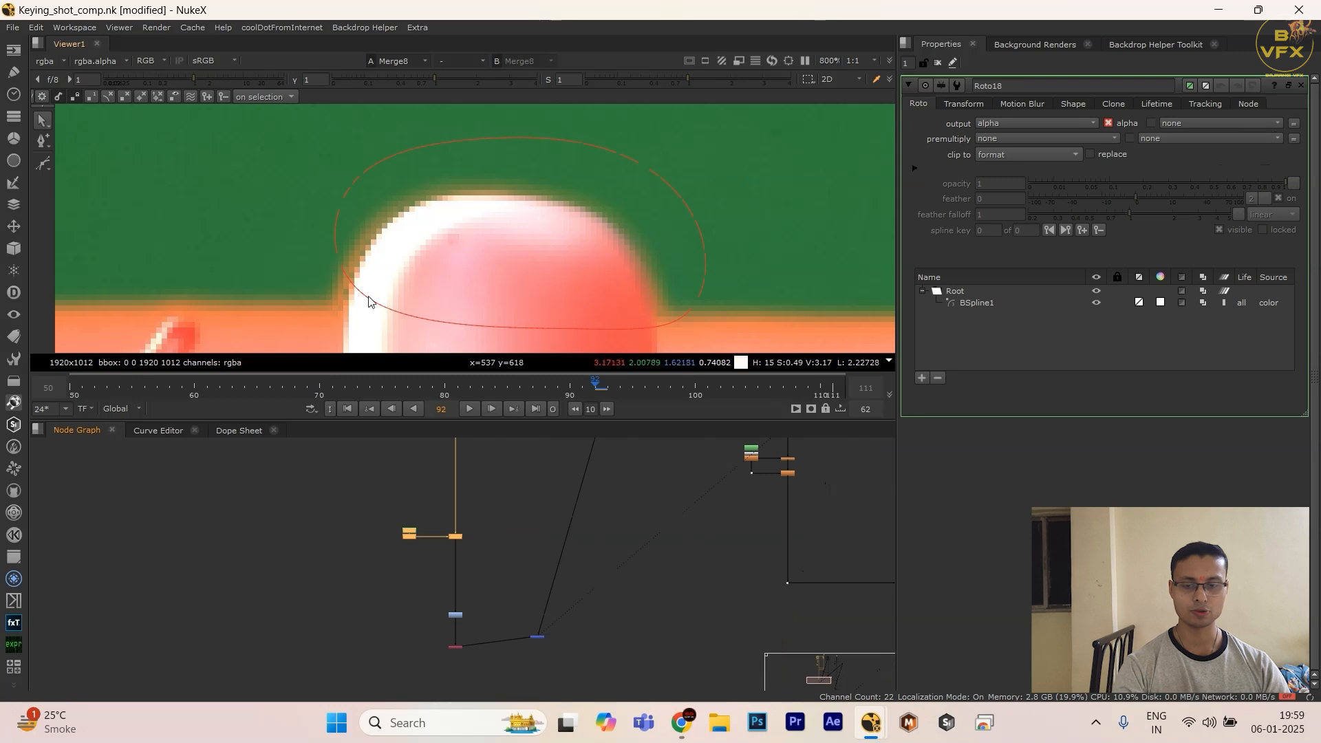
scroll(502, 197, "down", 4)
scroll(501, 195, "up", 1)
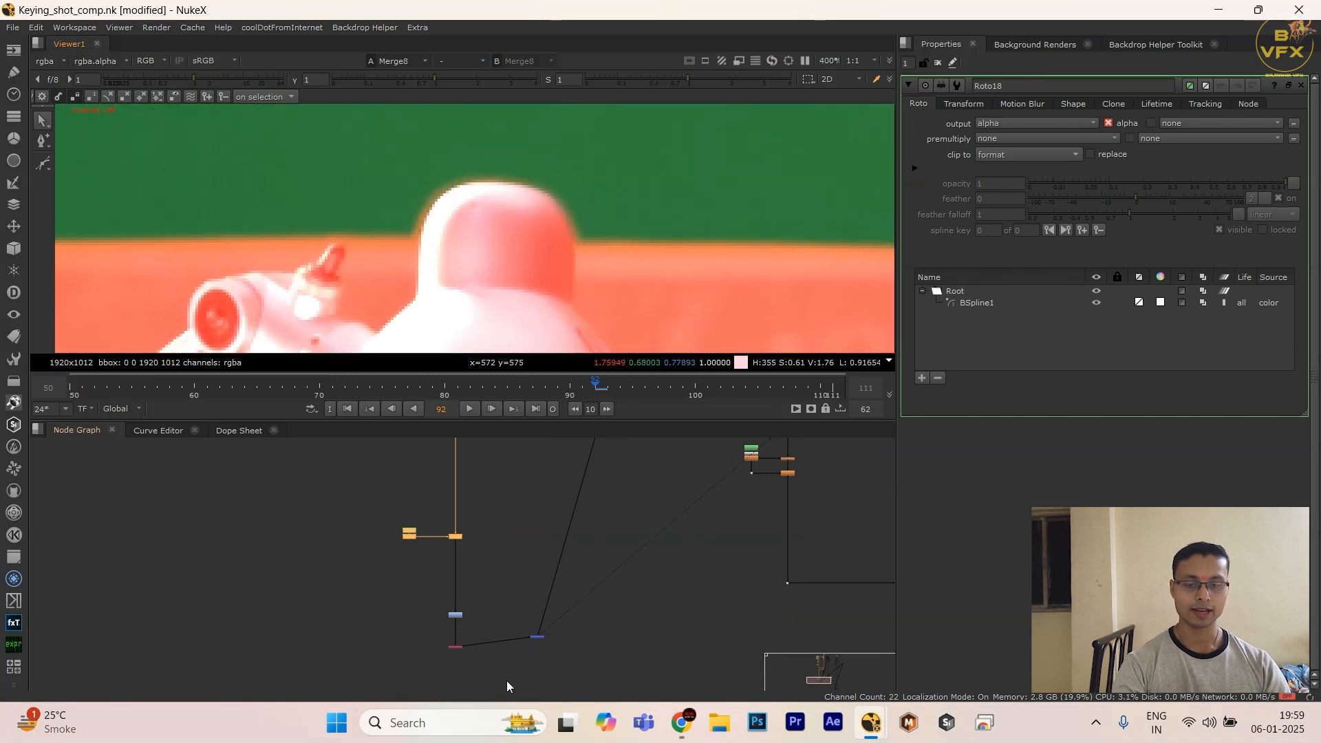
Step: Insert an EdgeBlur node directly below the masked Erode in the matte branch
scroll(472, 518, "up", 3)
left_click(523, 539)
key("Tab")
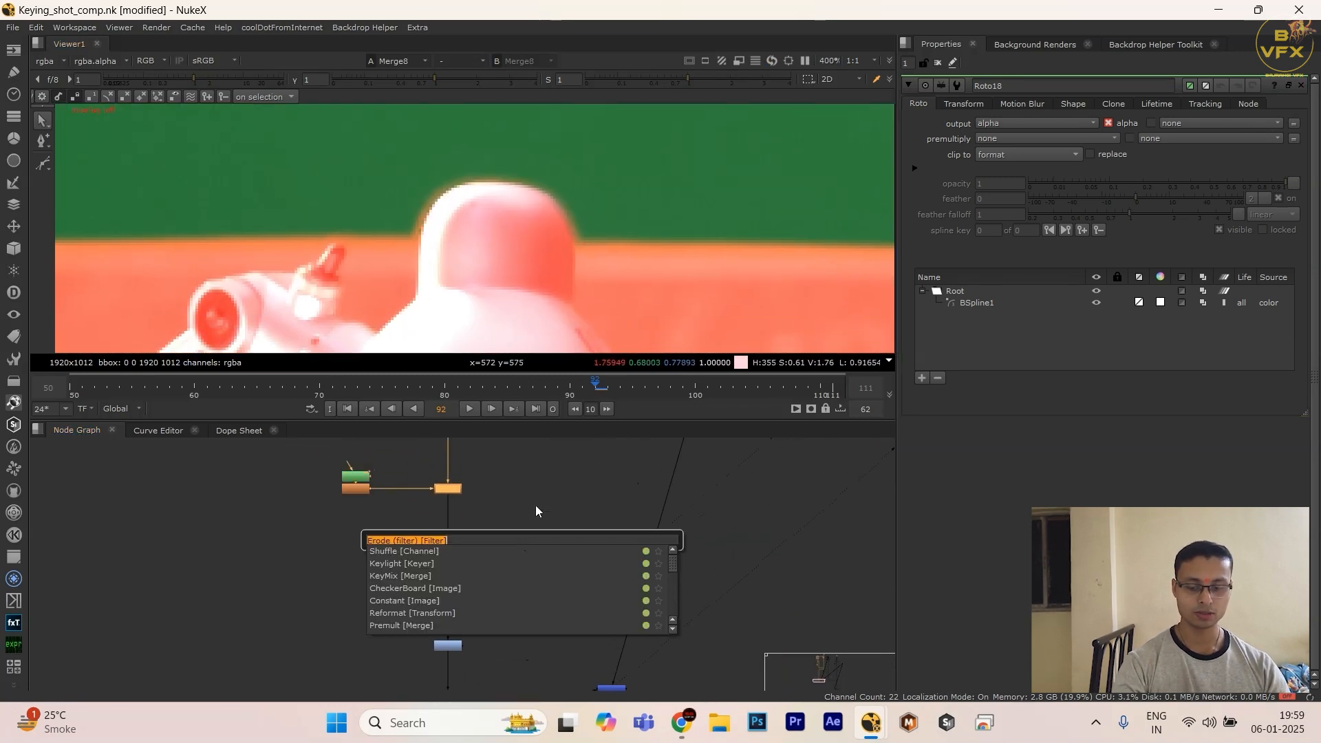
type("edge")
key("Return")
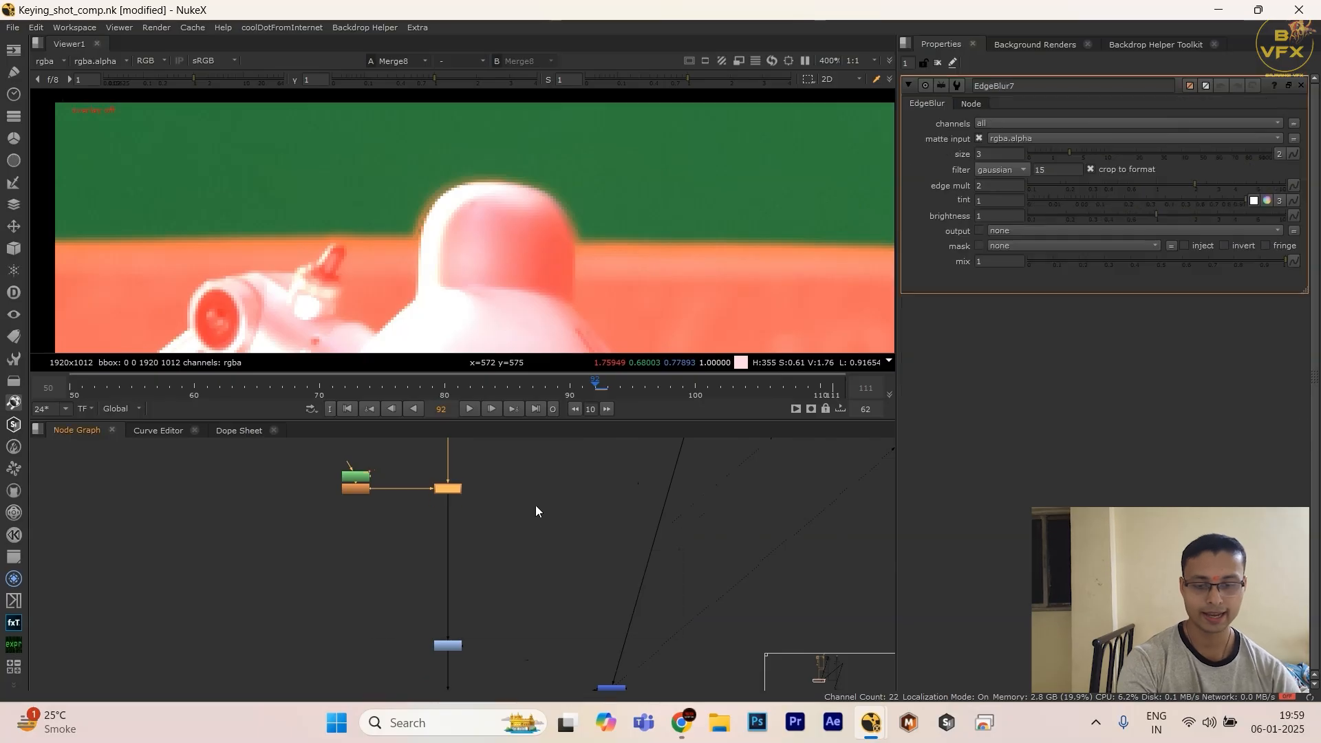
Step: View the EdgeBlur's alpha at the lamp head and toggle the node off and on to compare the edge
key("1")
key("a")
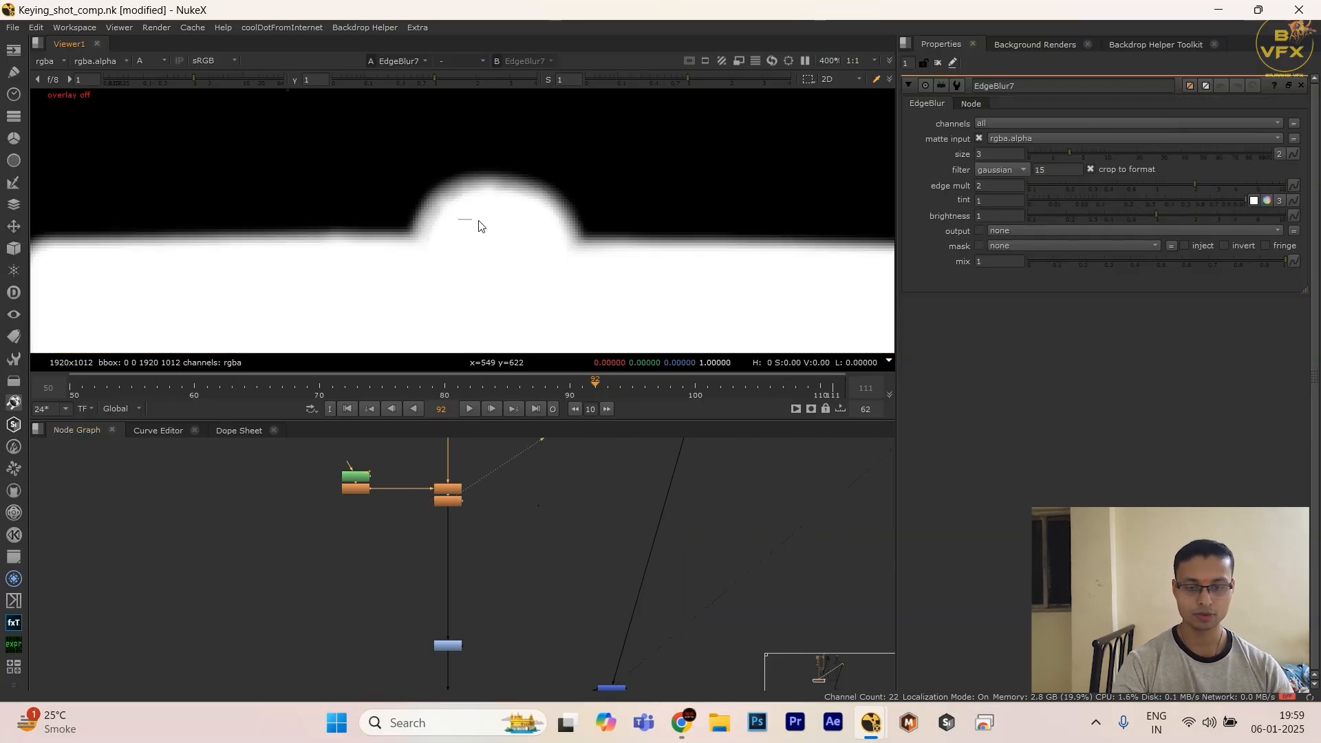
scroll(475, 213, "up", 5)
left_click(444, 501)
key("d")
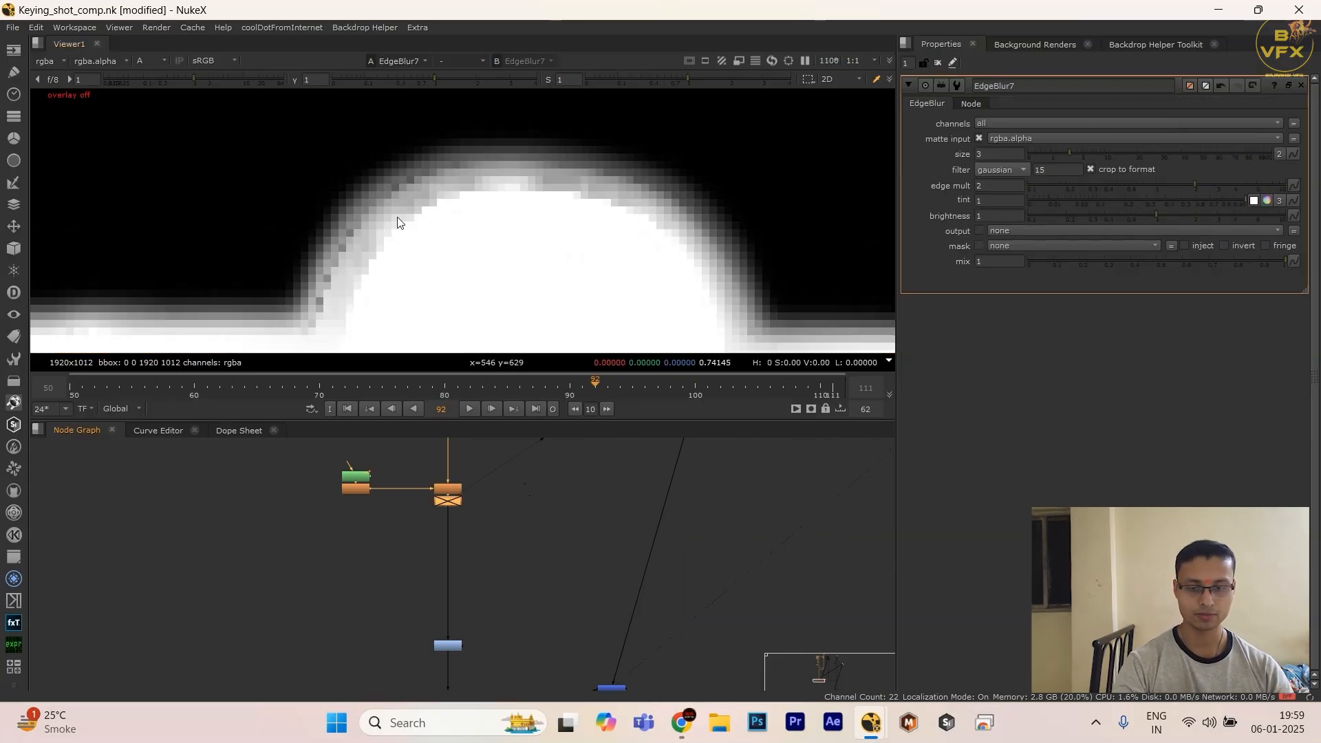
key("d")
Step: Check the softened lamp edge in the red Shuffle's alpha and in the plus Merge overlay
scroll(488, 550, "down", 3)
middle_click_drag(516, 631, 416, 475)
scroll(416, 475, "up", 3)
left_click(337, 501)
key("1")
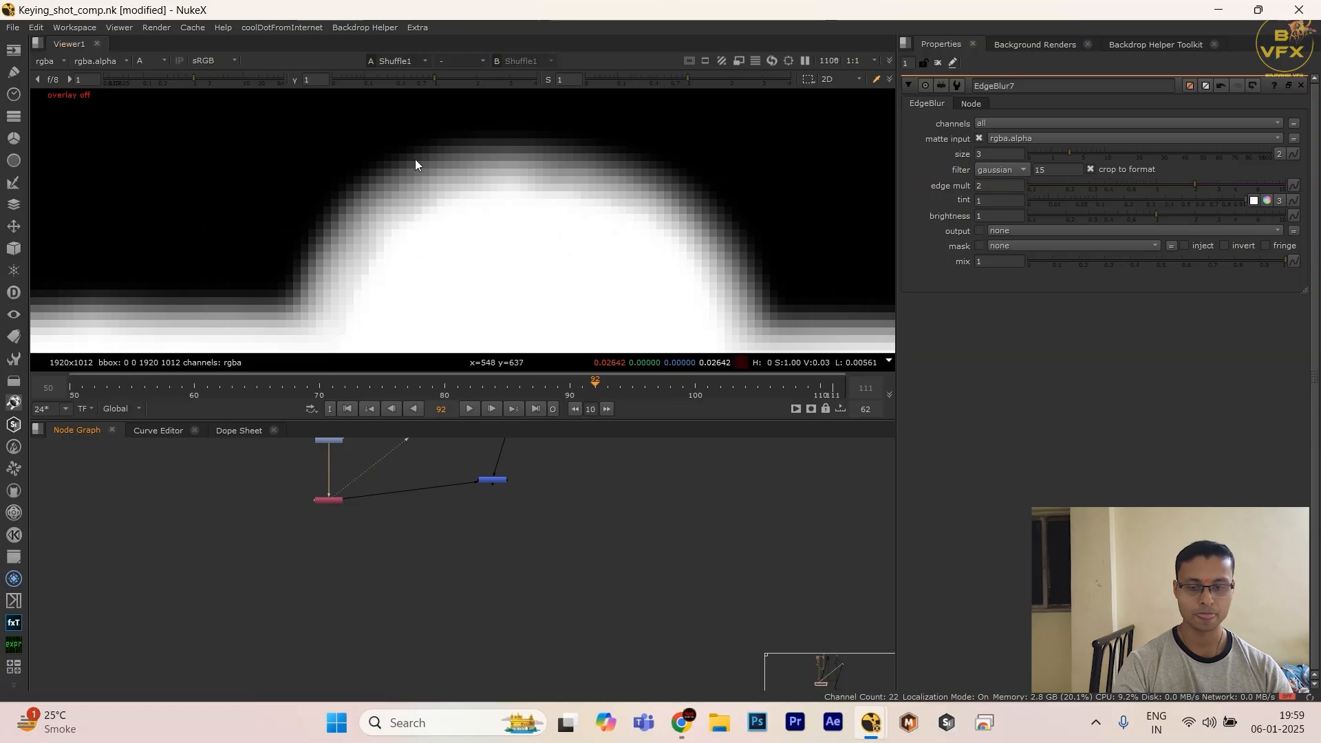
key("a")
scroll(426, 222, "down", 4)
left_click(493, 479)
key("1")
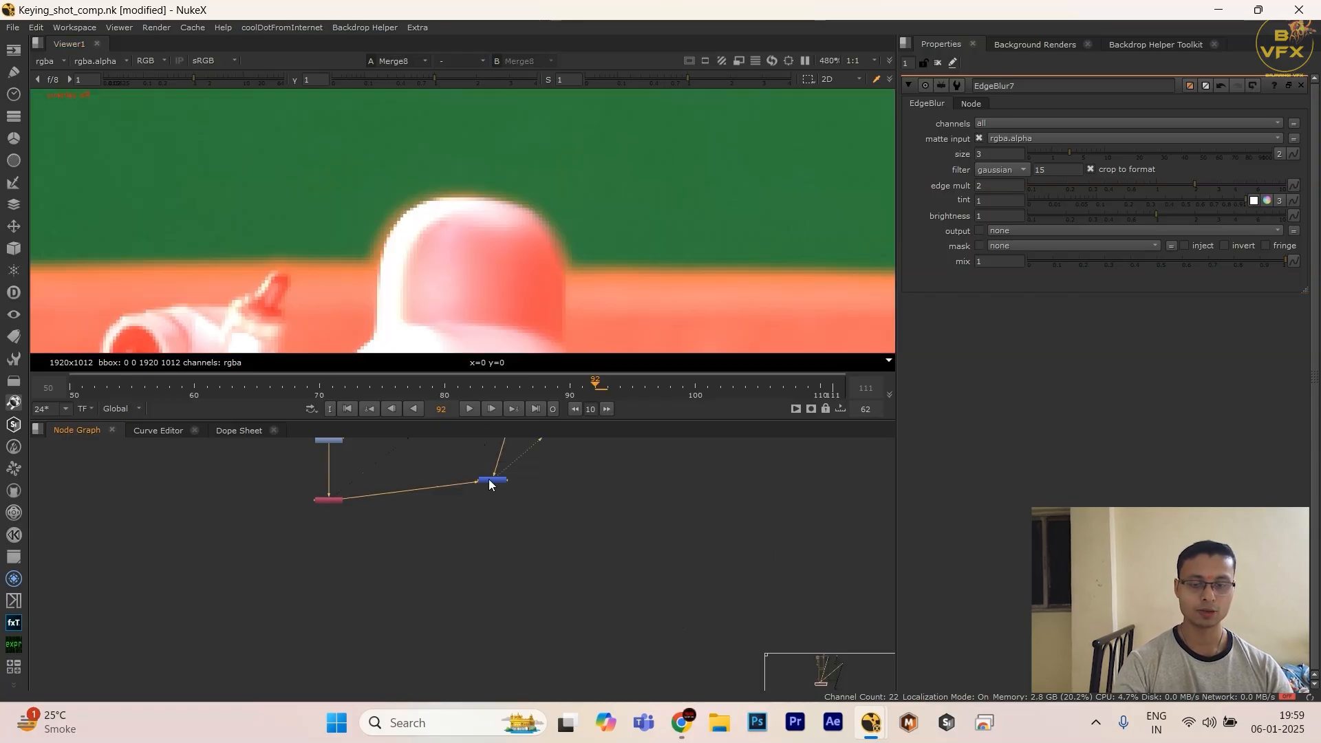
Step: Align the plus Merge node level with the red Shuffle and examine the overlay's edges on the equipment panel
left_click_drag(493, 479, 514, 502)
scroll(378, 144, "down", 4)
scroll(560, 204, "down", 2)
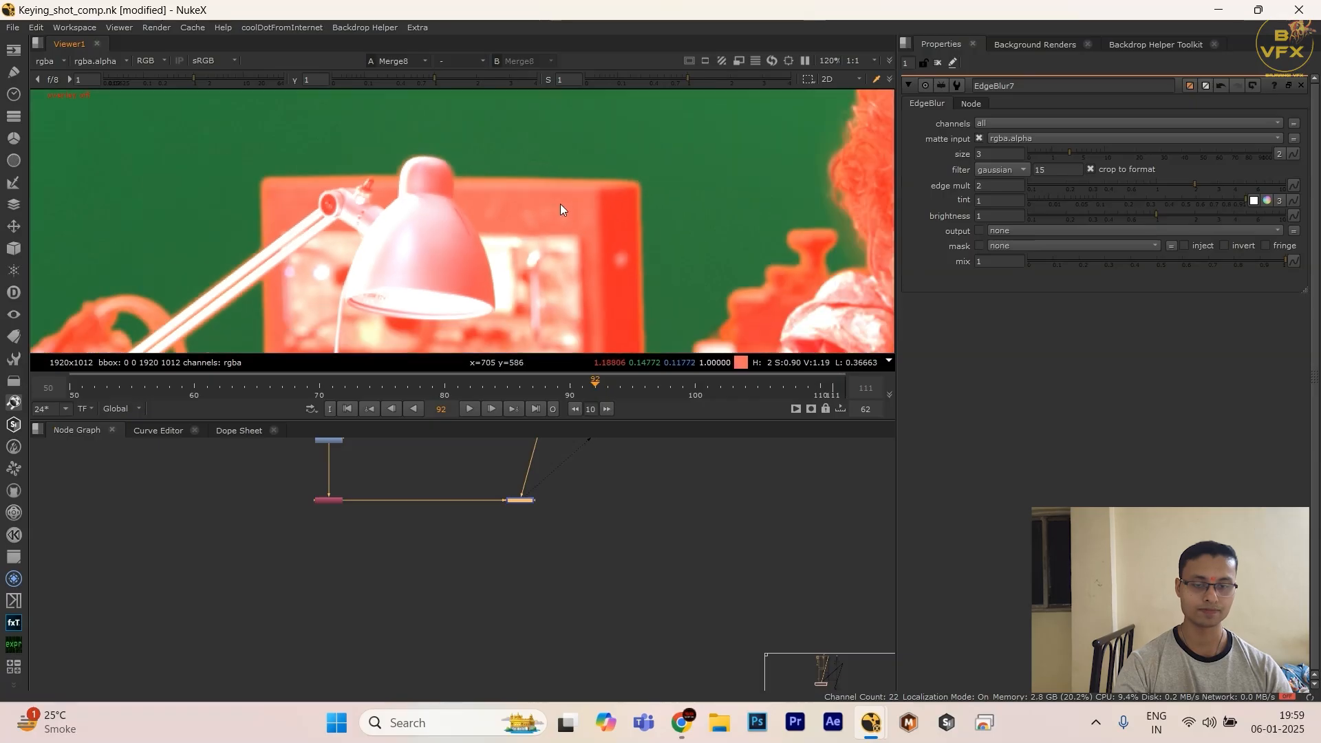
scroll(575, 242, "up", 5)
scroll(412, 591, "down", 3)
scroll(387, 494, "up", 4)
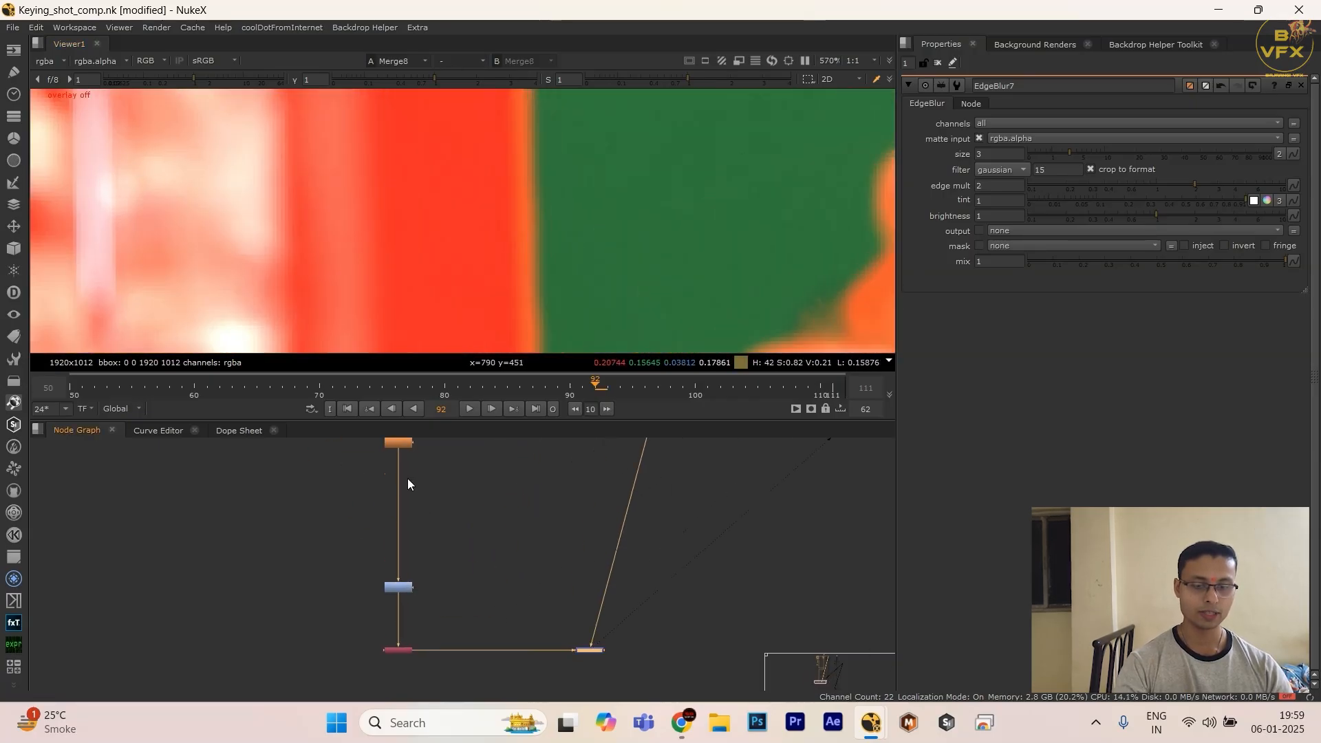
Step: Maximize the viewer to examine the red overlay's edges between the equipment panel and the man
middle_click_drag(407, 444, 410, 521)
scroll(411, 519, "up", 3)
left_click_drag(403, 536, 404, 561)
key("space")
scroll(546, 292, "down", 2)
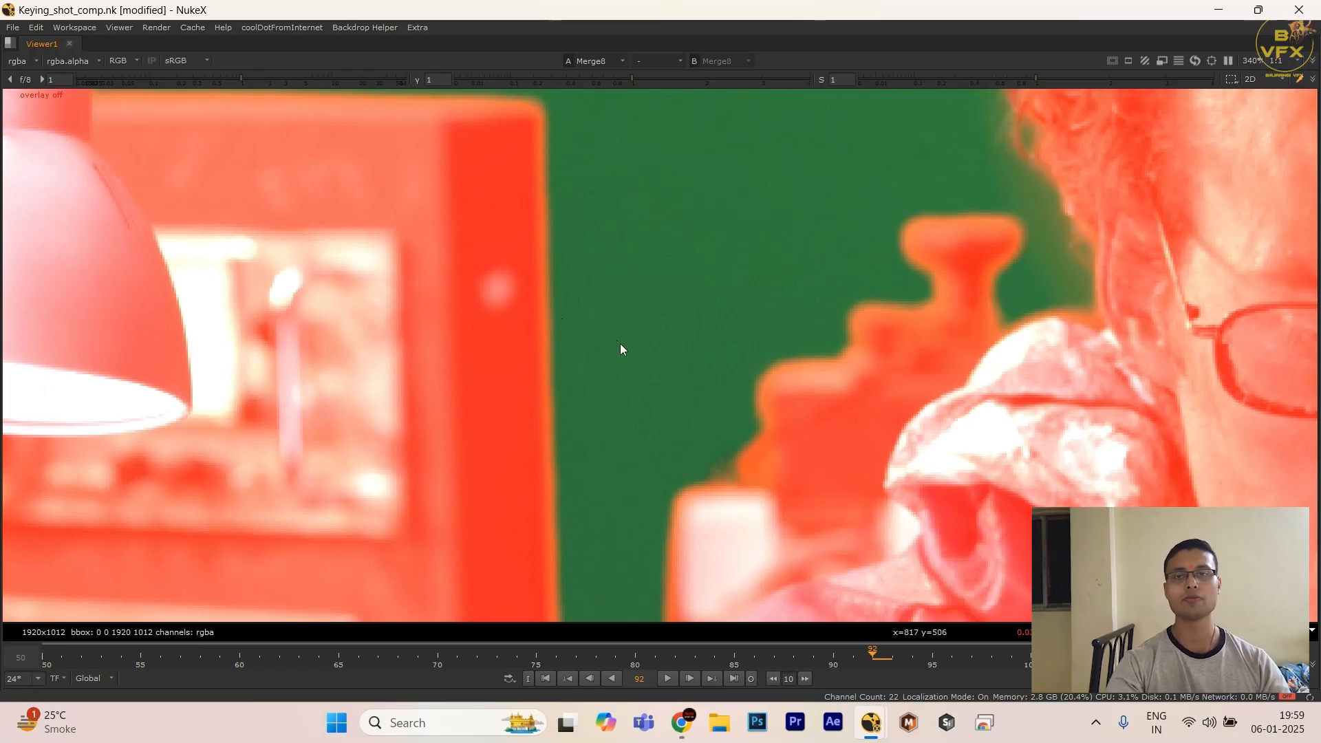
Step: Examine the red overlay's edges around the man's hair and face at frame 92
scroll(623, 346, "down", 5)
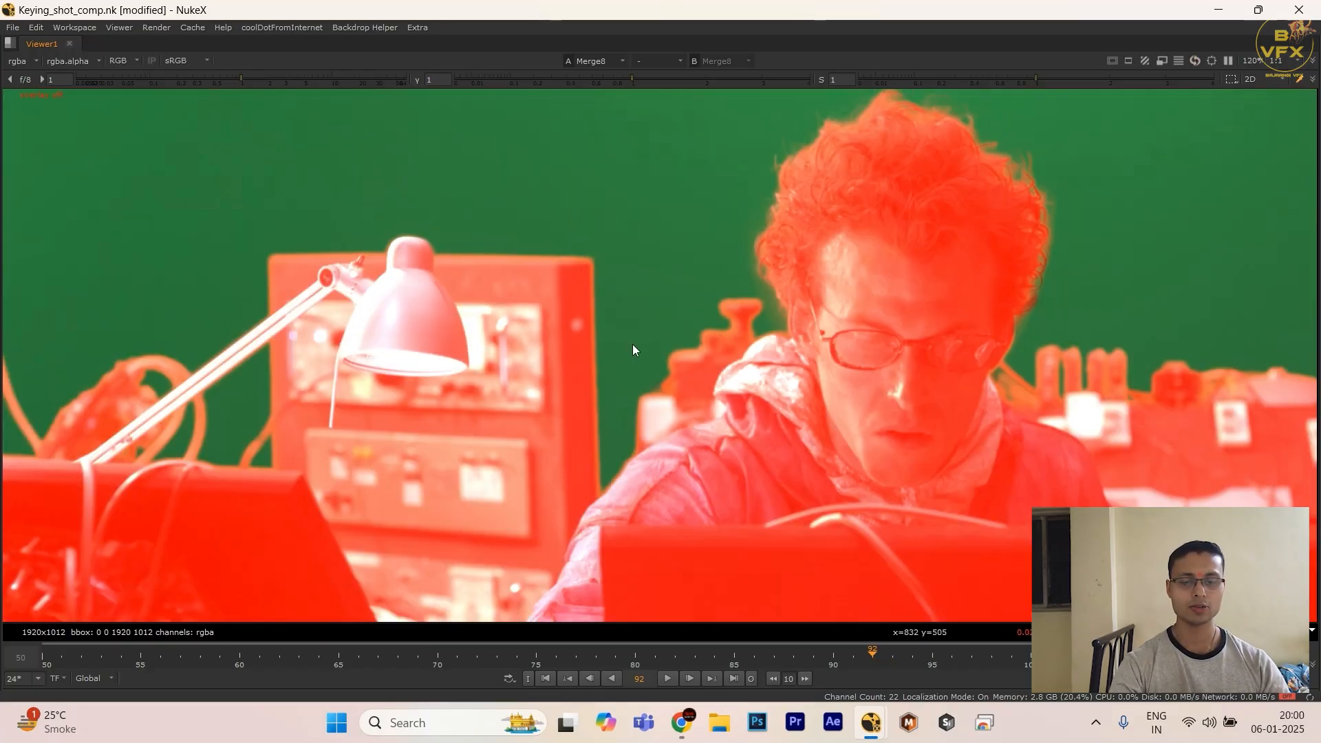
scroll(695, 317, "down", 2)
scroll(748, 287, "up", 10)
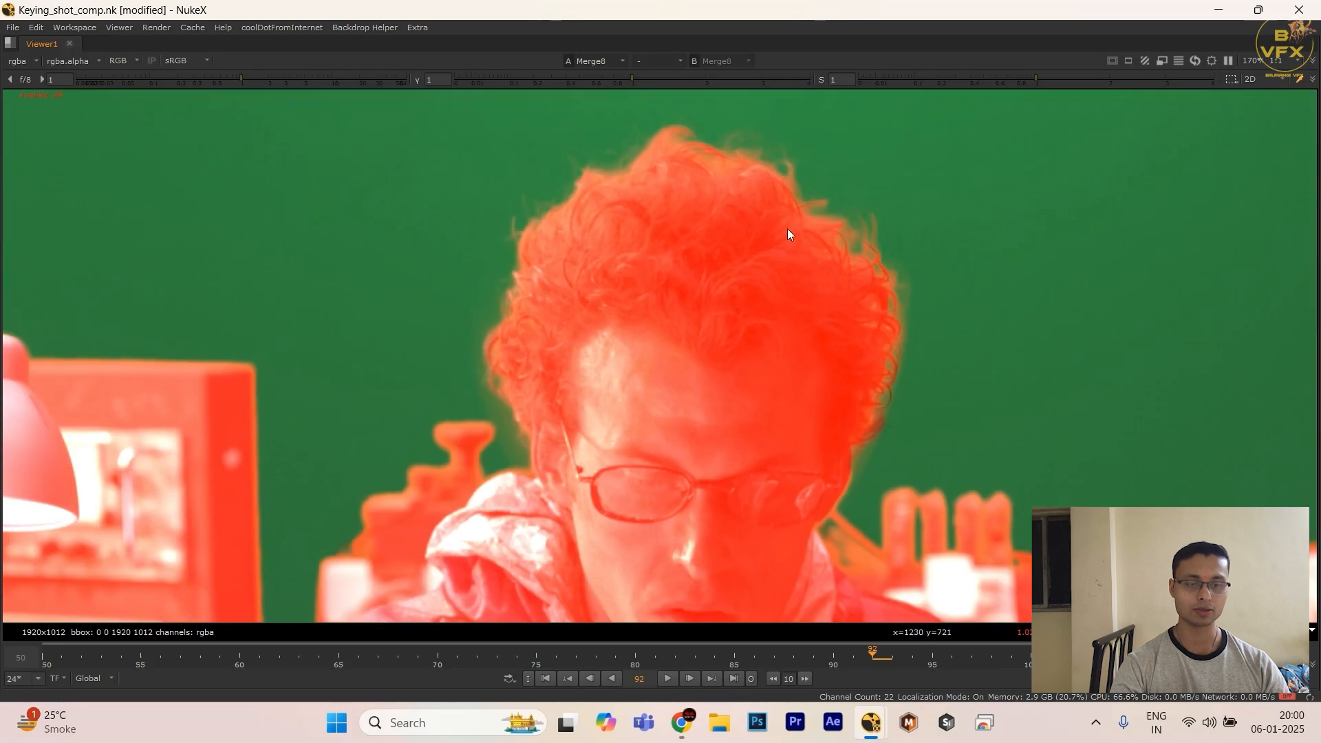
scroll(938, 275, "down", 8)
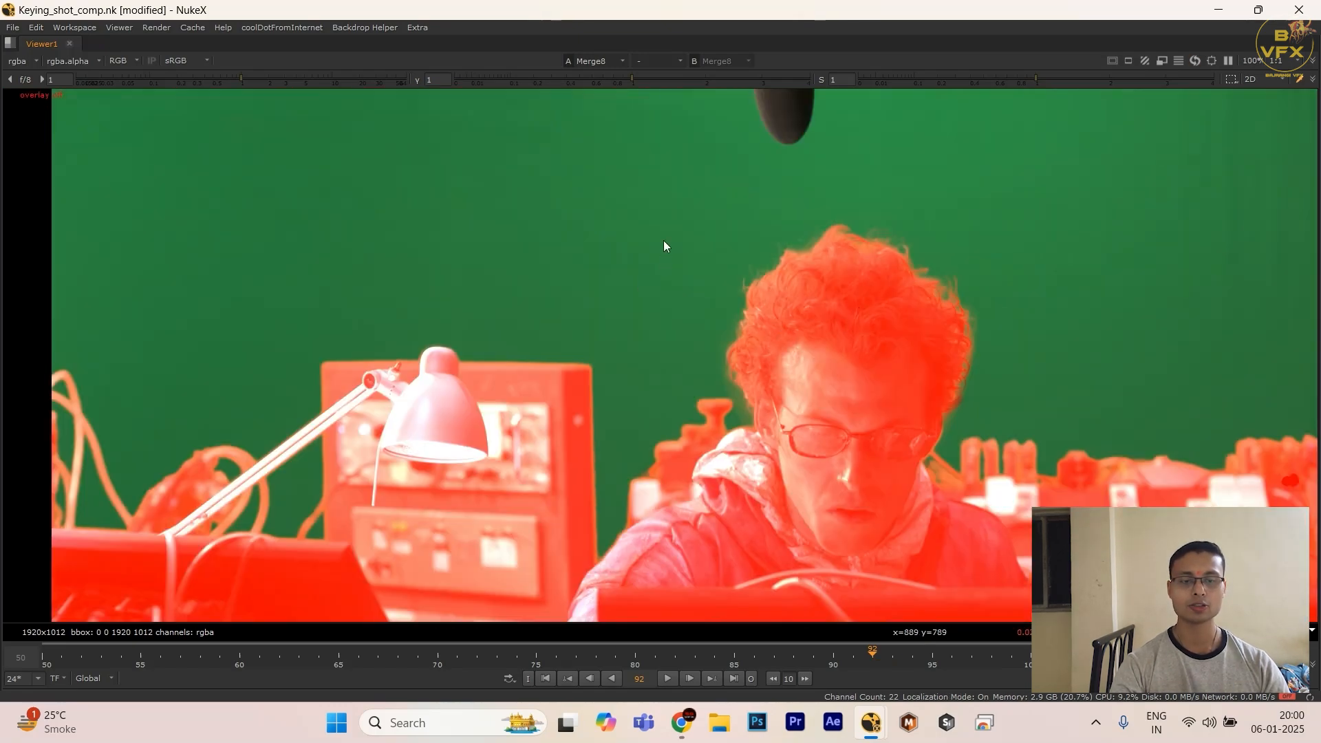
key("space")
left_click_drag(452, 564, 544, 525)
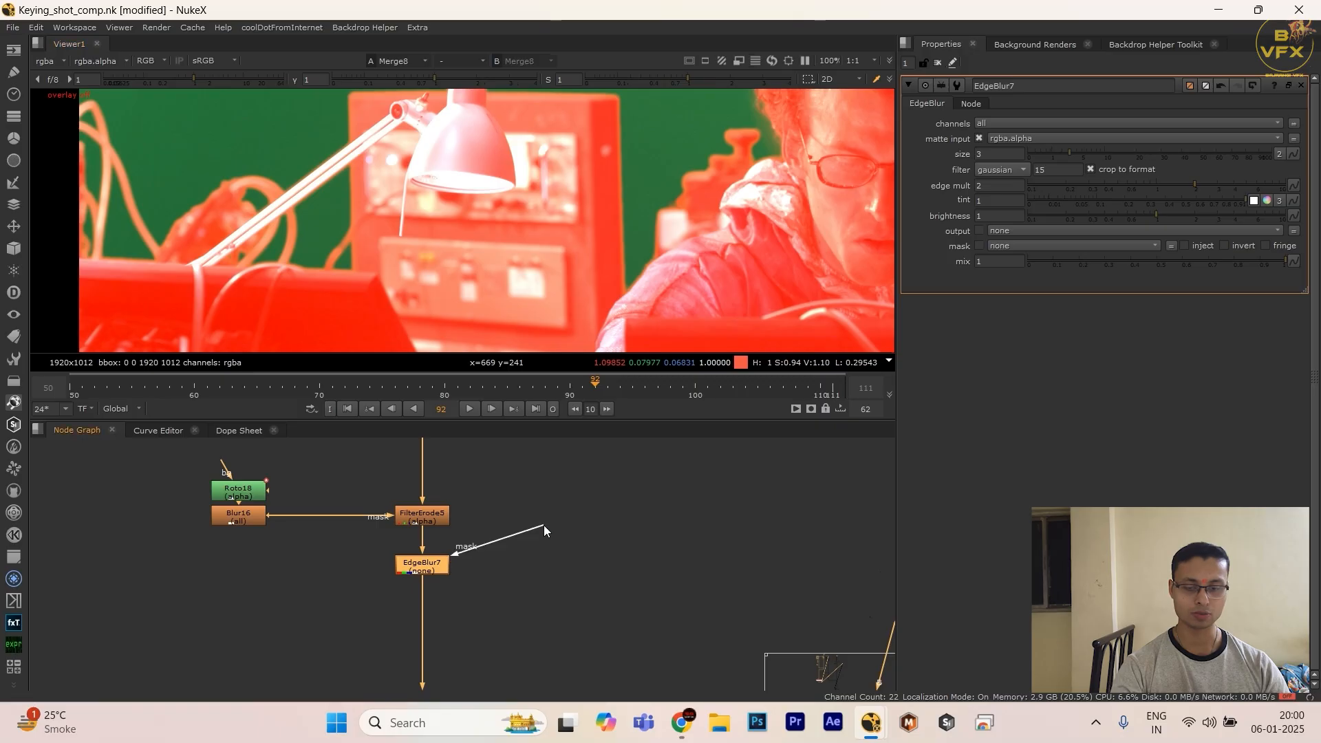
left_click(213, 543)
left_click_drag(207, 490, 496, 585)
left_click_drag(504, 537, 238, 643)
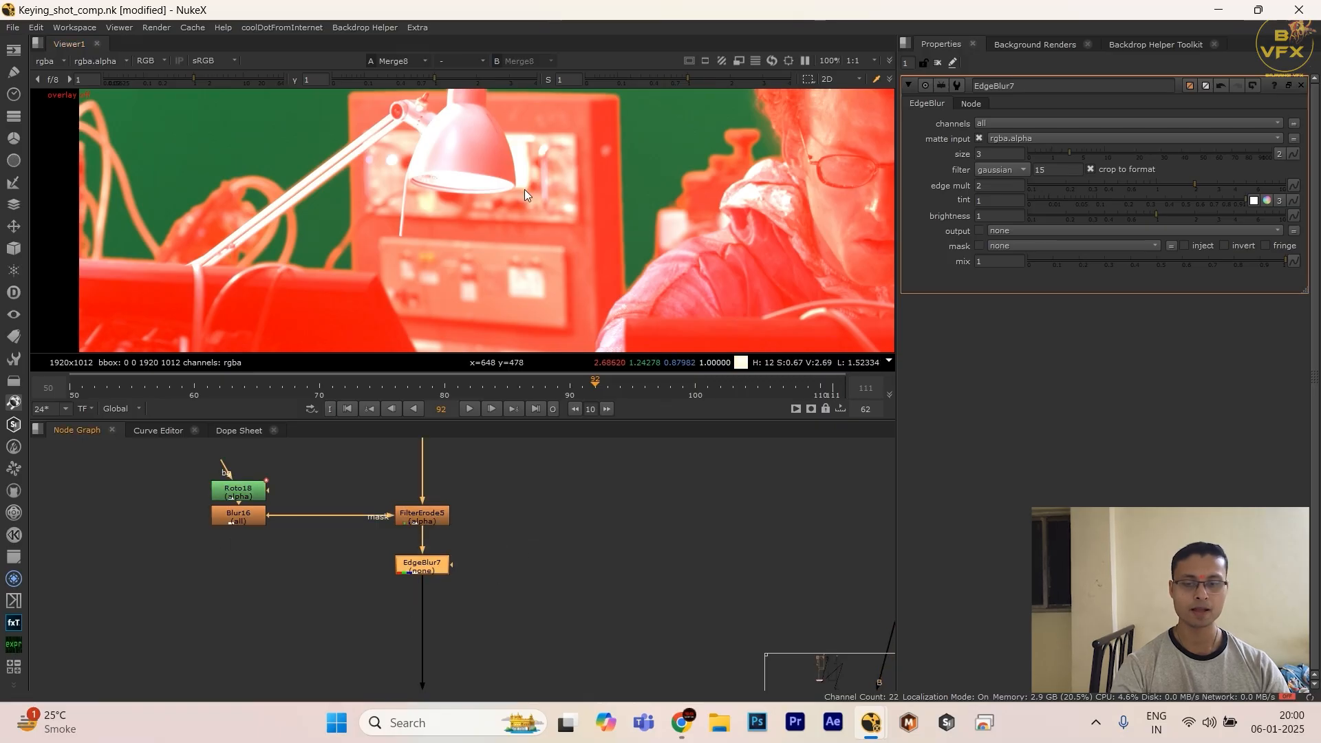
Step: Check the red overlay over the whole frame, fitted in the maximized viewer
key("space")
scroll(529, 234, "down", 5)
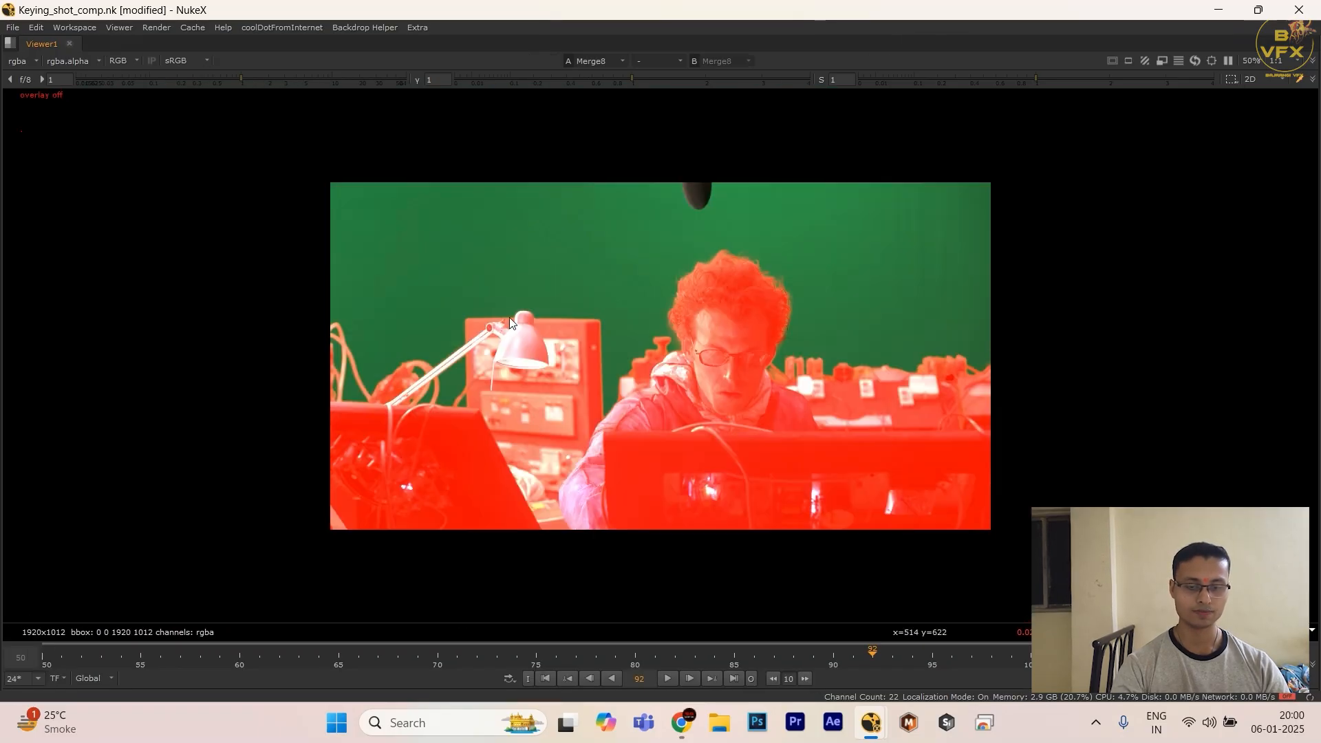
key("space")
middle_click_drag(610, 588, 584, 523)
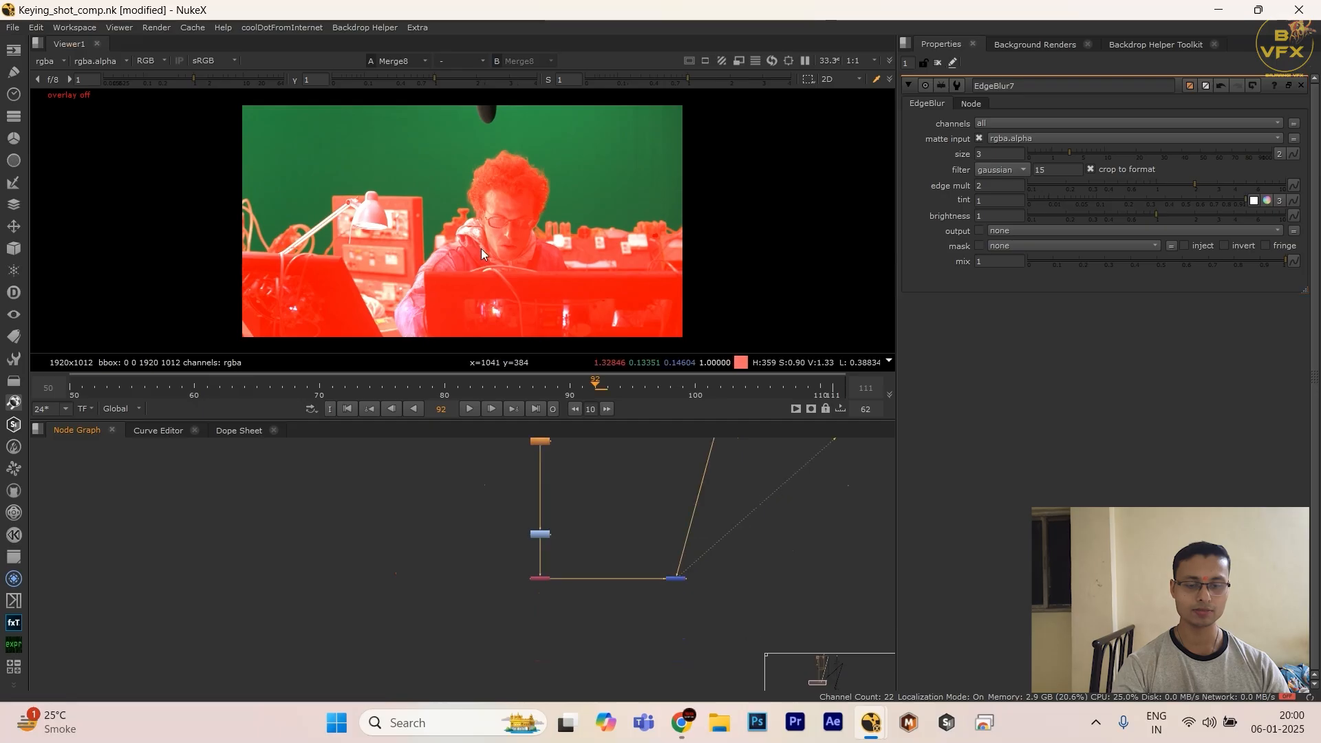
scroll(475, 238, "up", 7)
key("space")
key("f")
Step: Go to the first frame, 50, and examine the red overlay around the man's hair and glasses
left_click(263, 662)
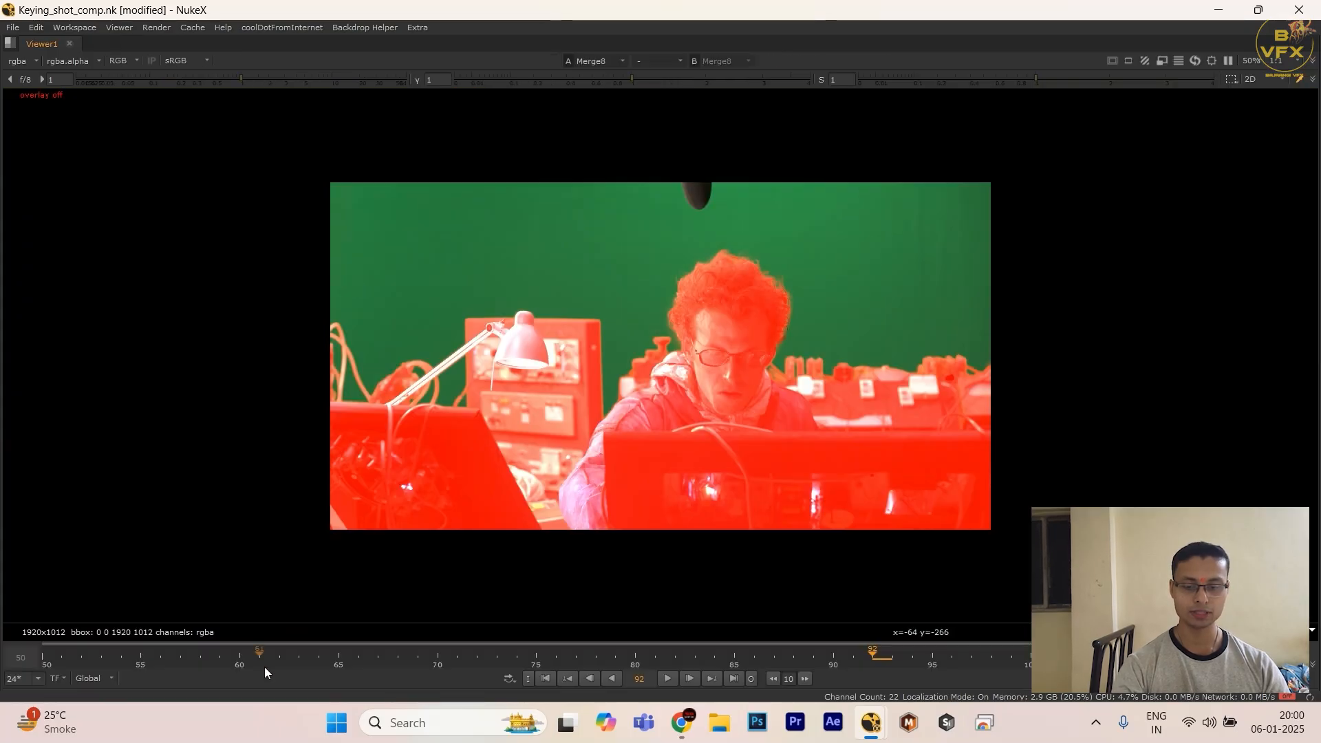
key("Home")
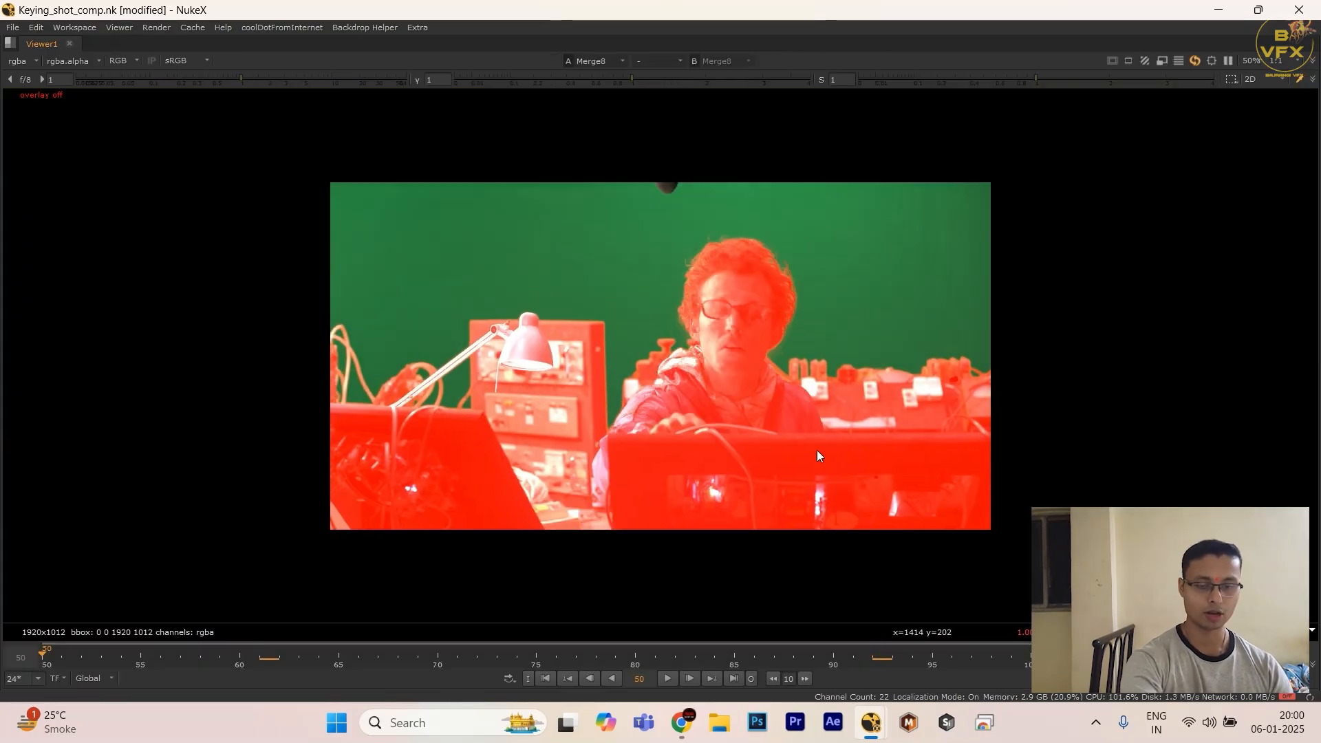
scroll(611, 314, "up", 1)
left_click_drag(491, 327, 844, 418)
scroll(879, 273, "up", 4)
left_click_drag(495, 265, 823, 346)
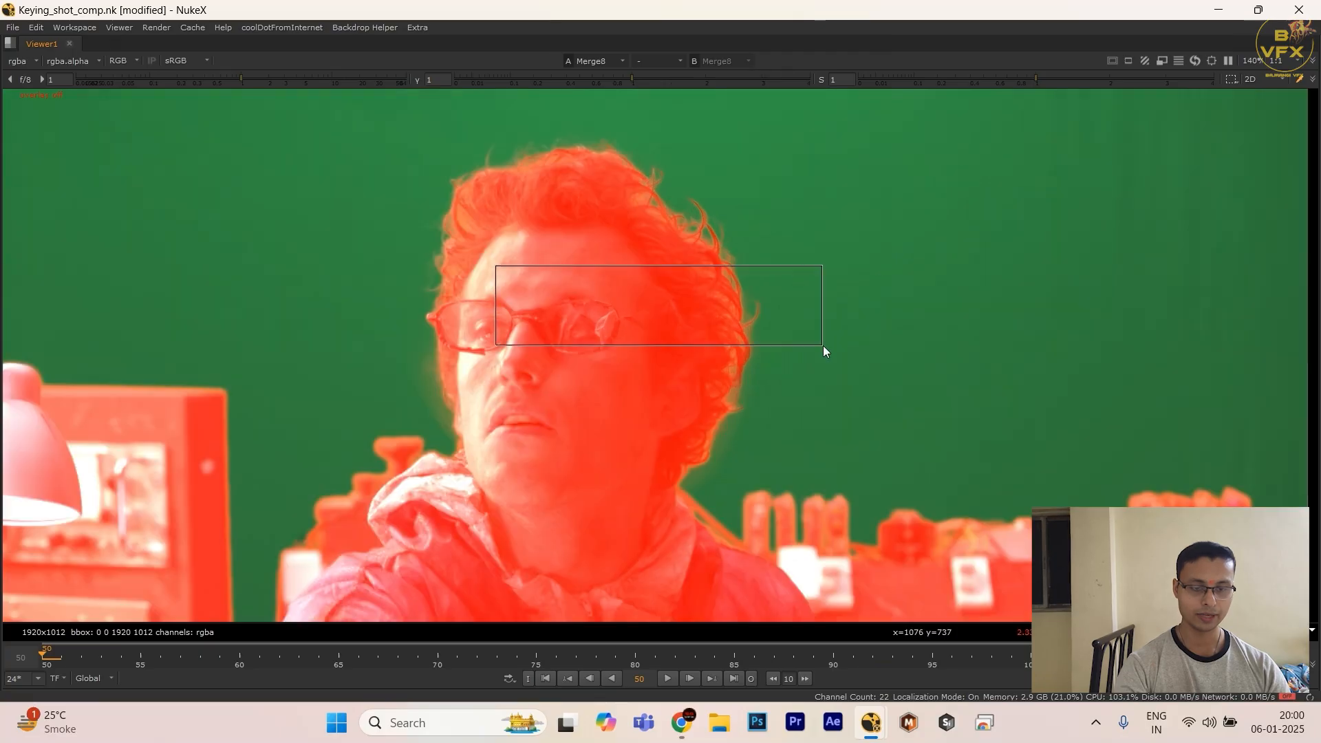
Step: Examine the overlay's edges between the equipment panel and the man's collar at frame 50
key("space")
left_click_drag(584, 509, 514, 596)
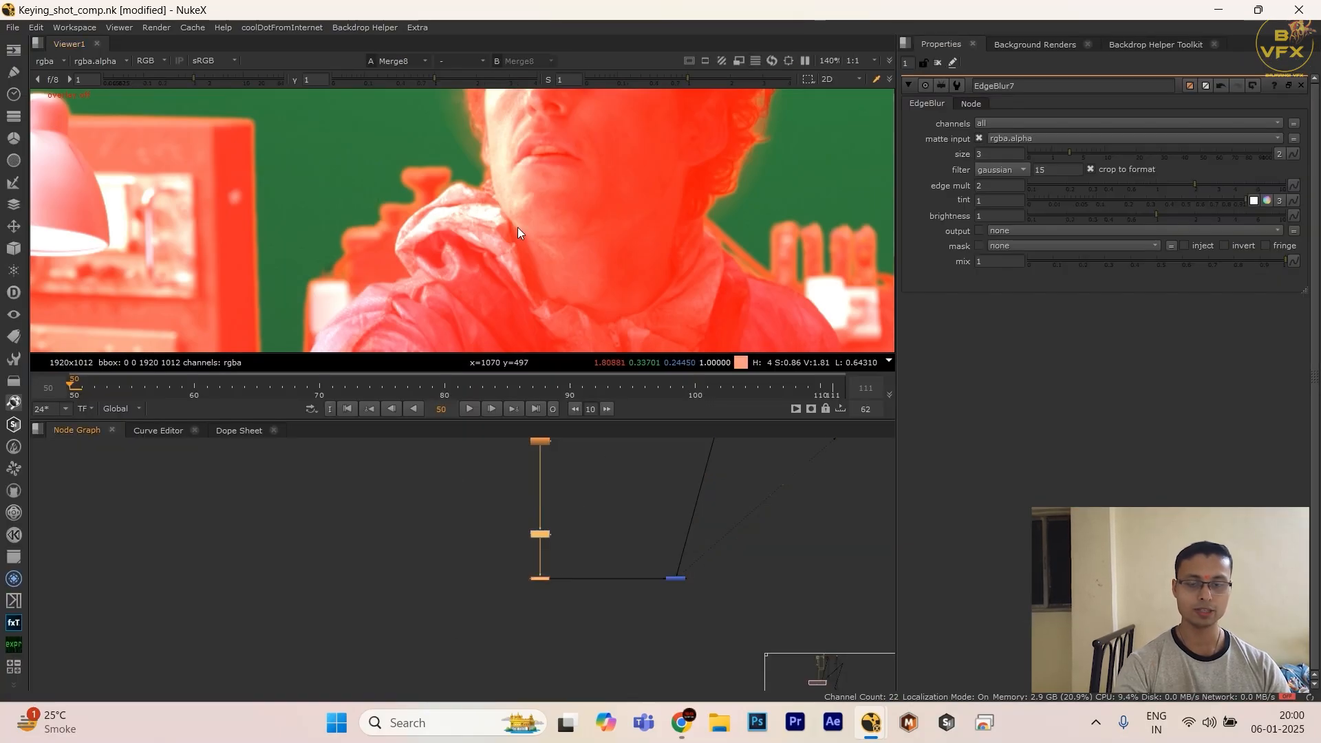
key("space")
scroll(556, 382, "down", 2)
scroll(561, 384, "up", 5)
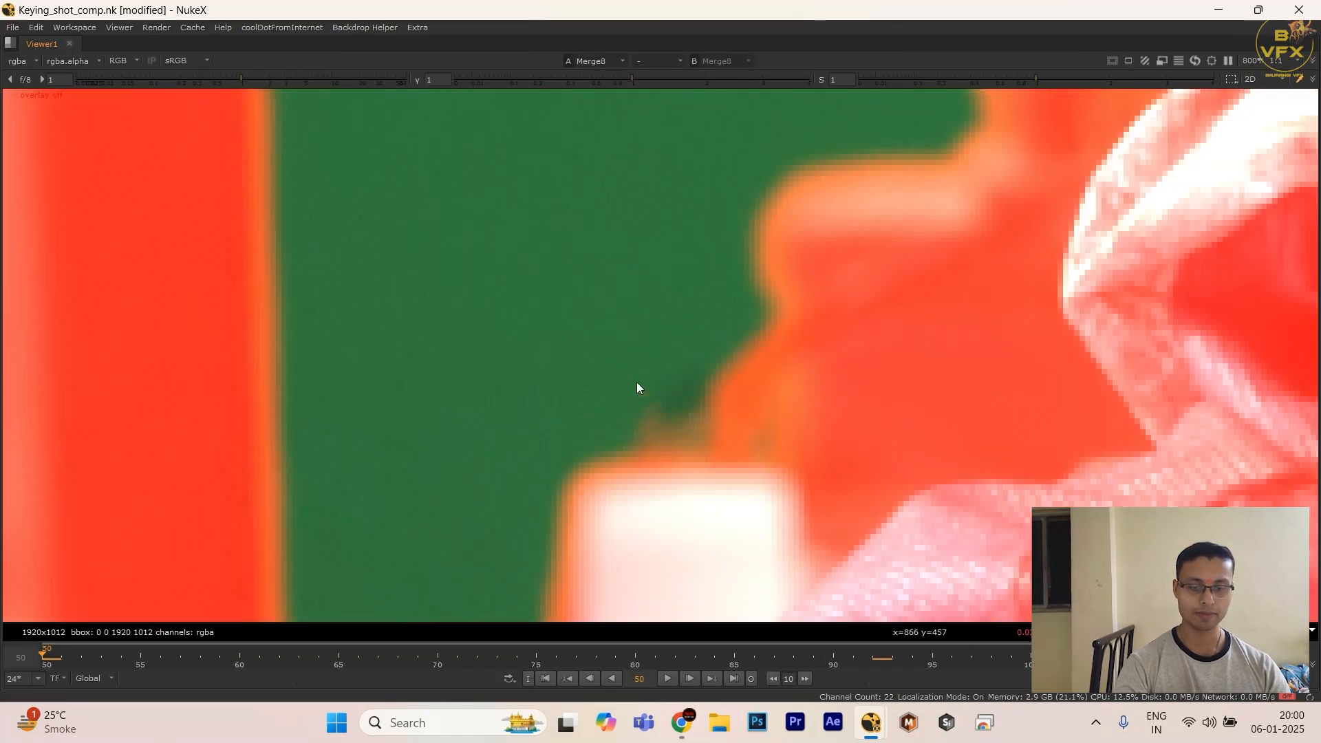
left_click_drag(637, 386, 717, 425)
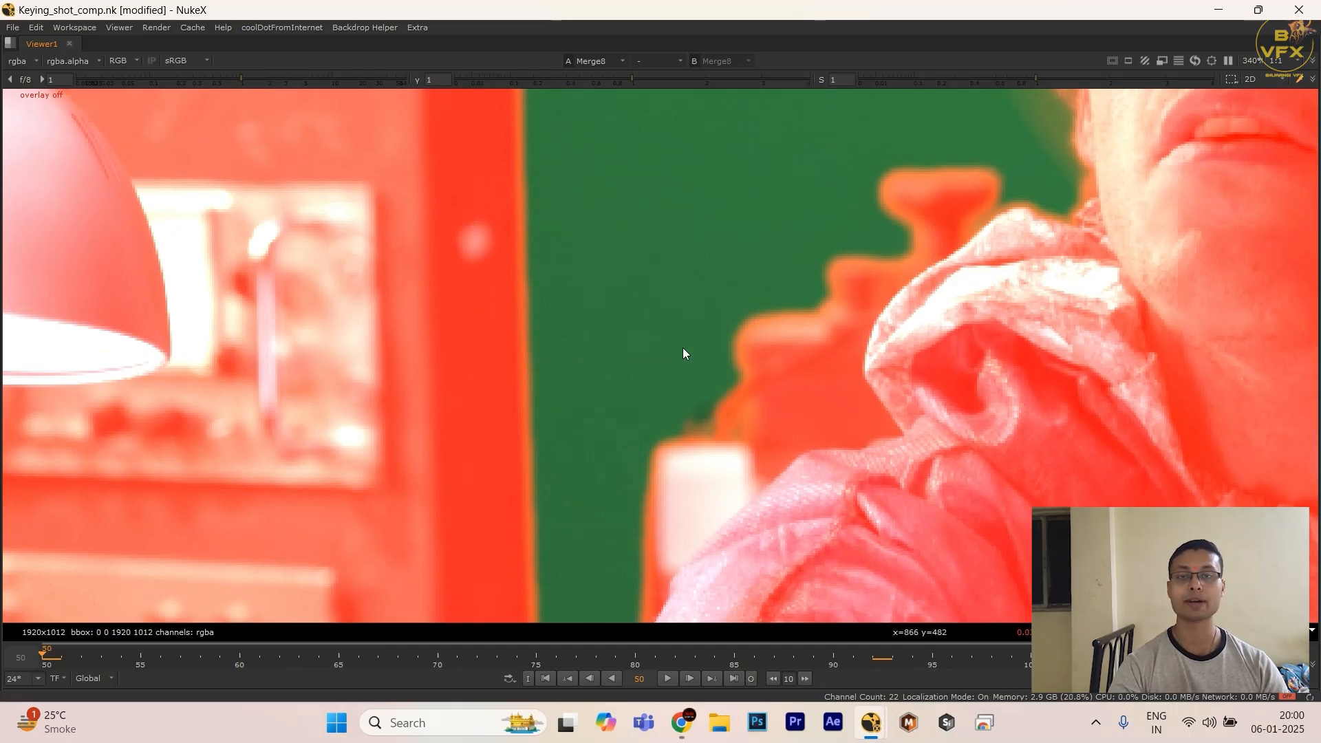
Step: Look over the node graph from the overlay branch down to the final comp nodes
key("space")
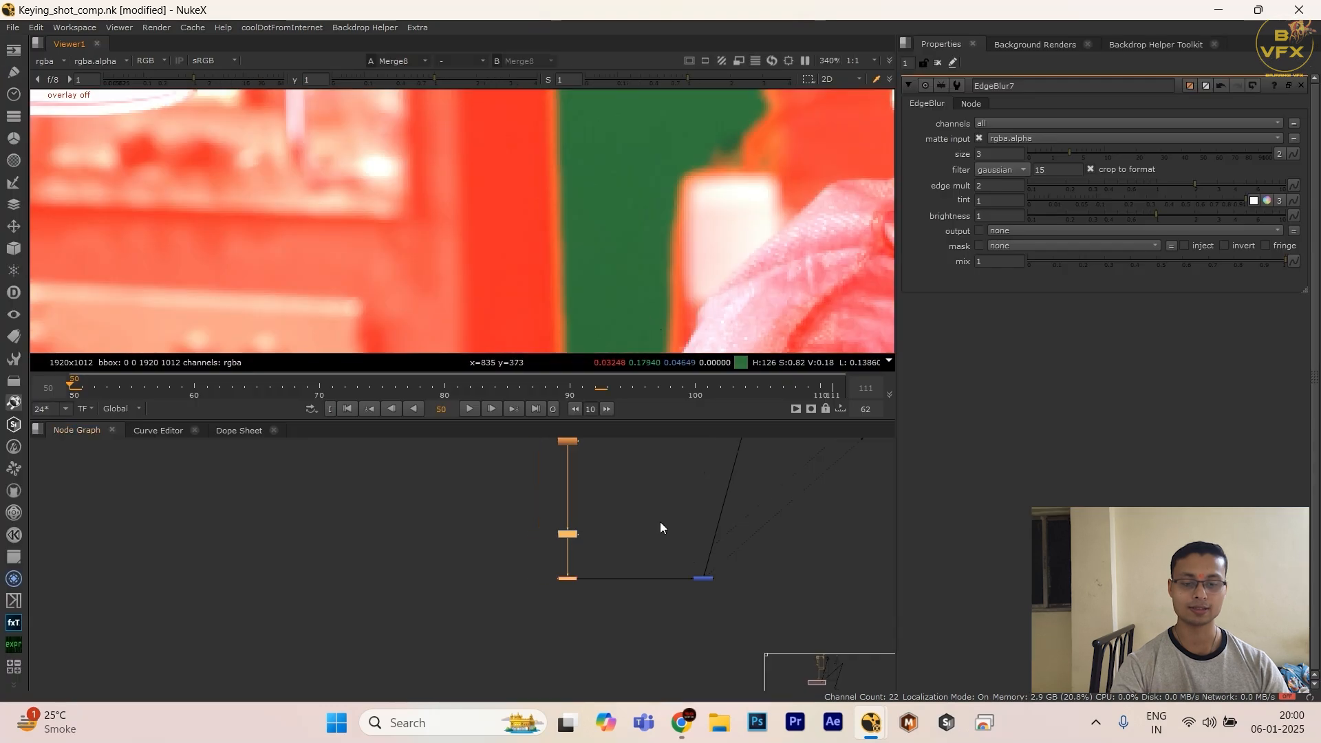
middle_click_drag(576, 471, 654, 687)
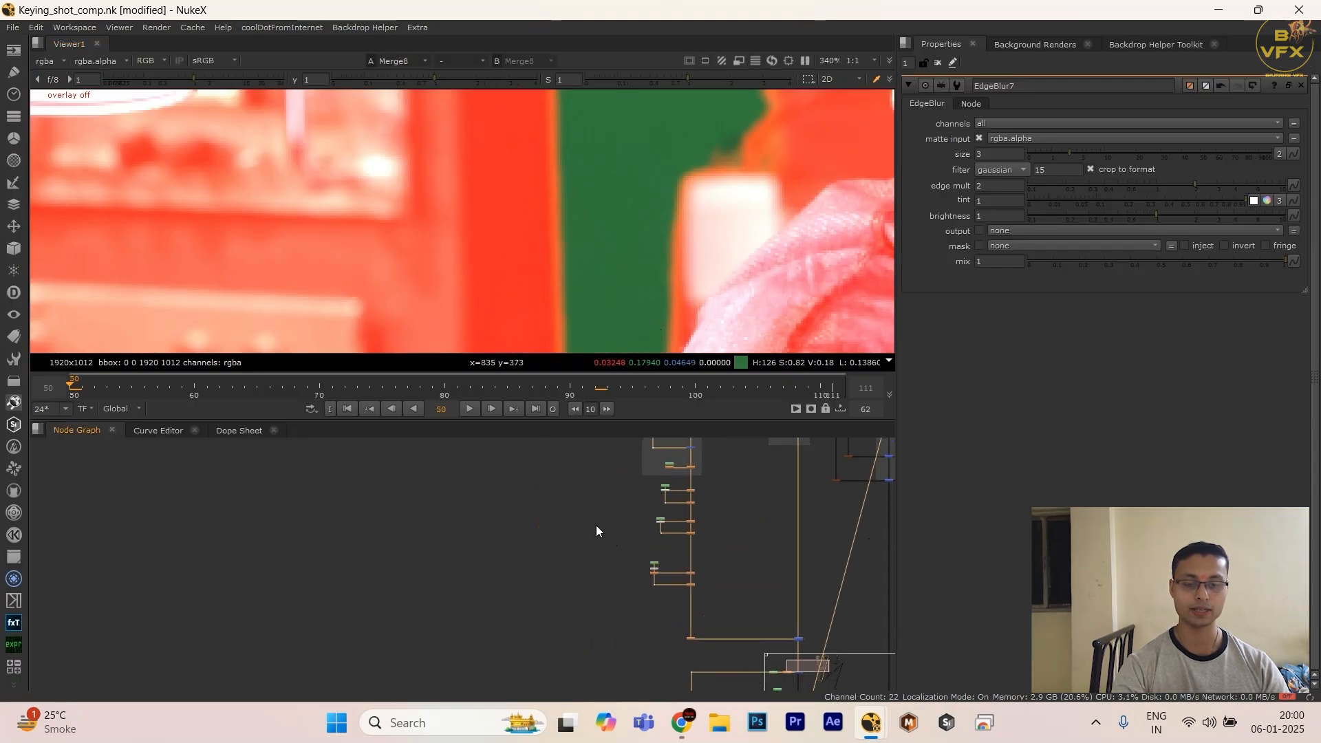
middle_click_drag(605, 612, 555, 530)
left_click(600, 629)
scroll(600, 629, "down", 4)
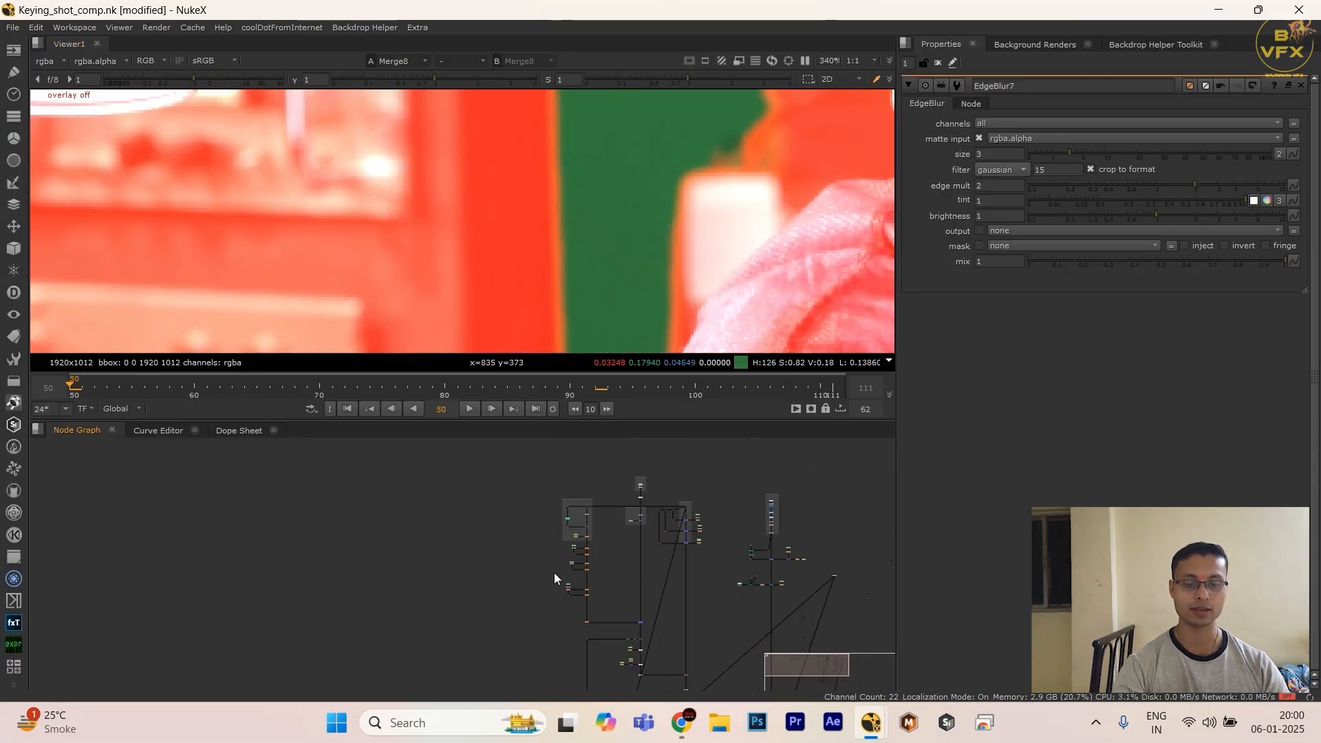
middle_click_drag(645, 611, 557, 485)
scroll(654, 592, "up", 3)
scroll(651, 623, "down", 2)
middle_click_drag(650, 632, 578, 521)
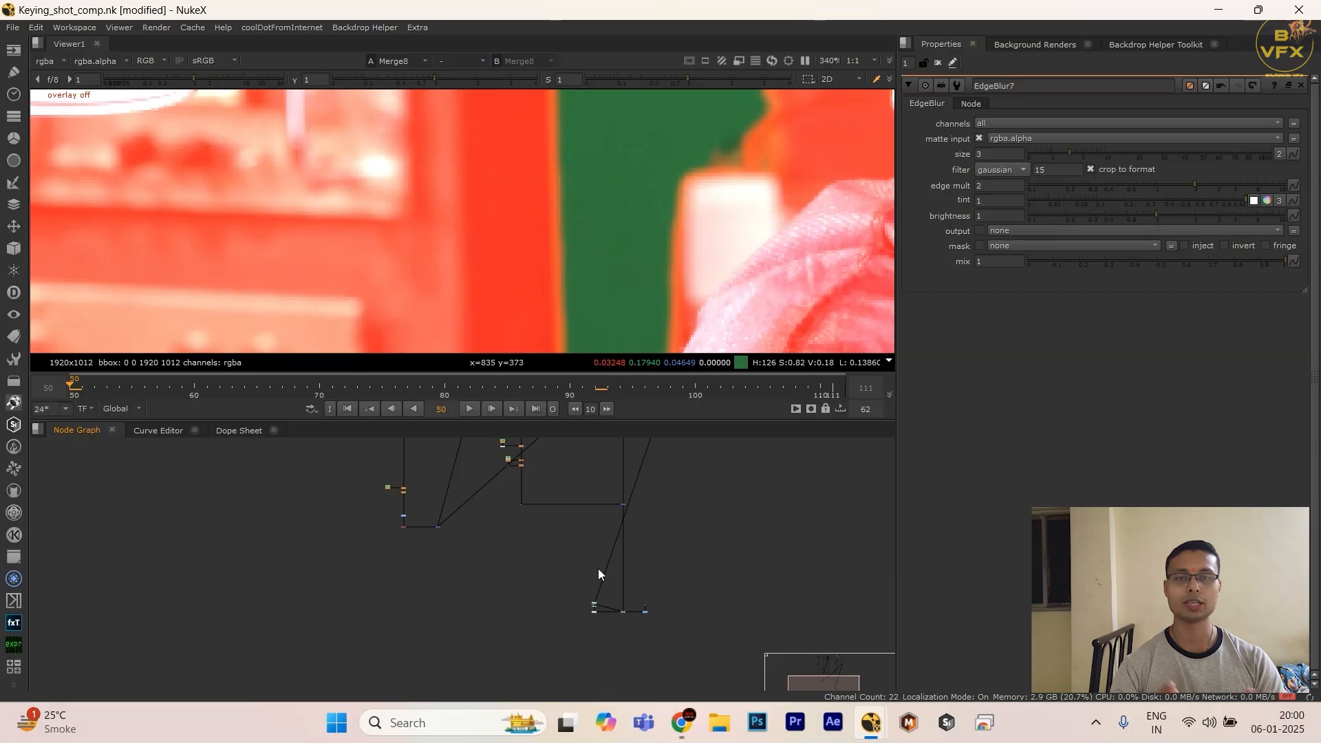
Step: View the DasGrain node's output at the end of the comp in the maximized viewer
scroll(614, 606, "up", 5)
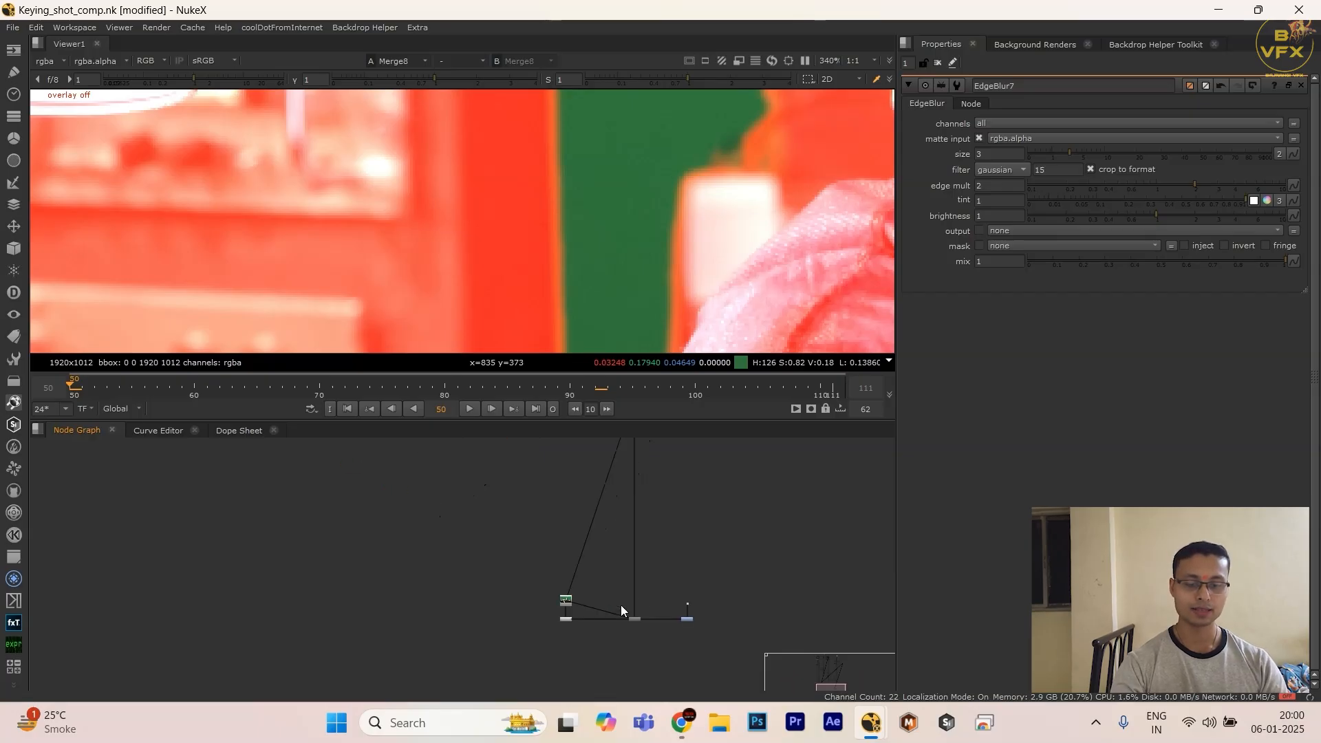
left_click_drag(649, 593, 614, 654)
key("1")
key("space")
scroll(634, 204, "down", 8)
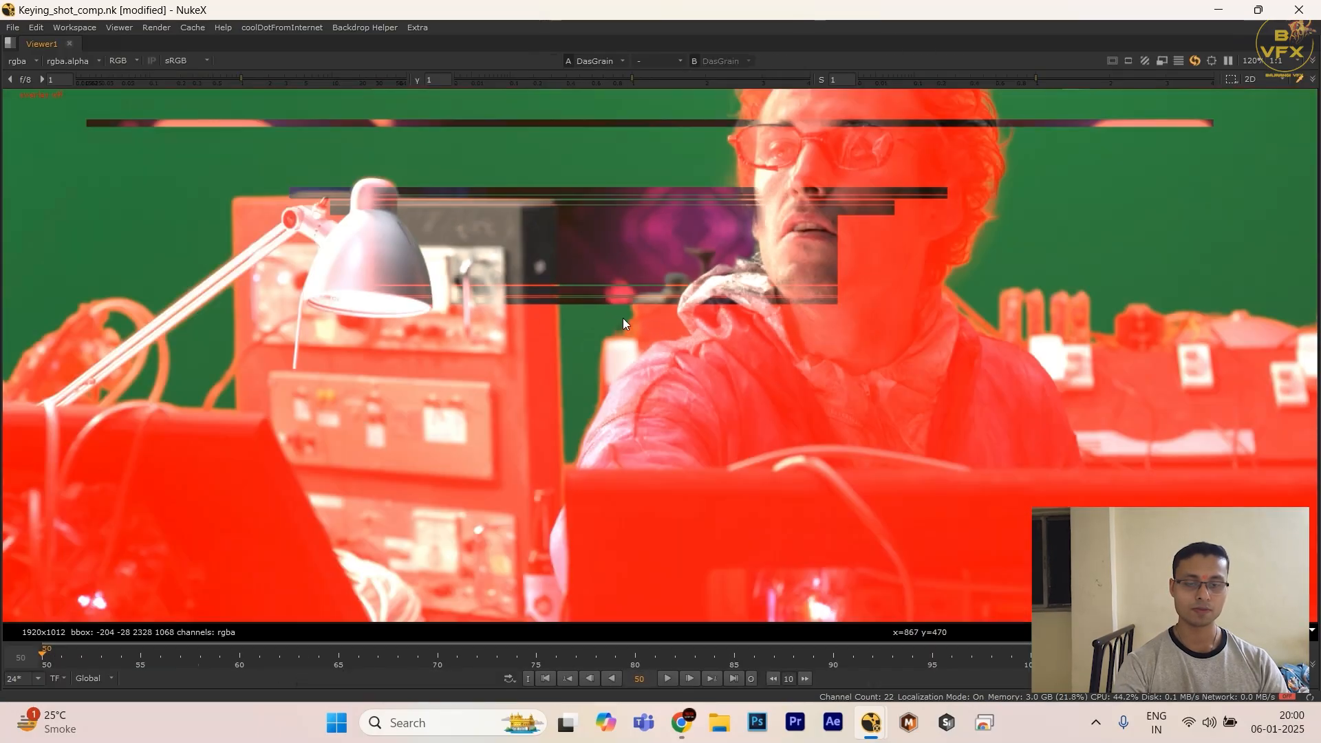
Step: Glance at the final comp, return to the overlay branch and view the plus Merge (Merge8) again
key("space")
scroll(447, 539, "down", 6)
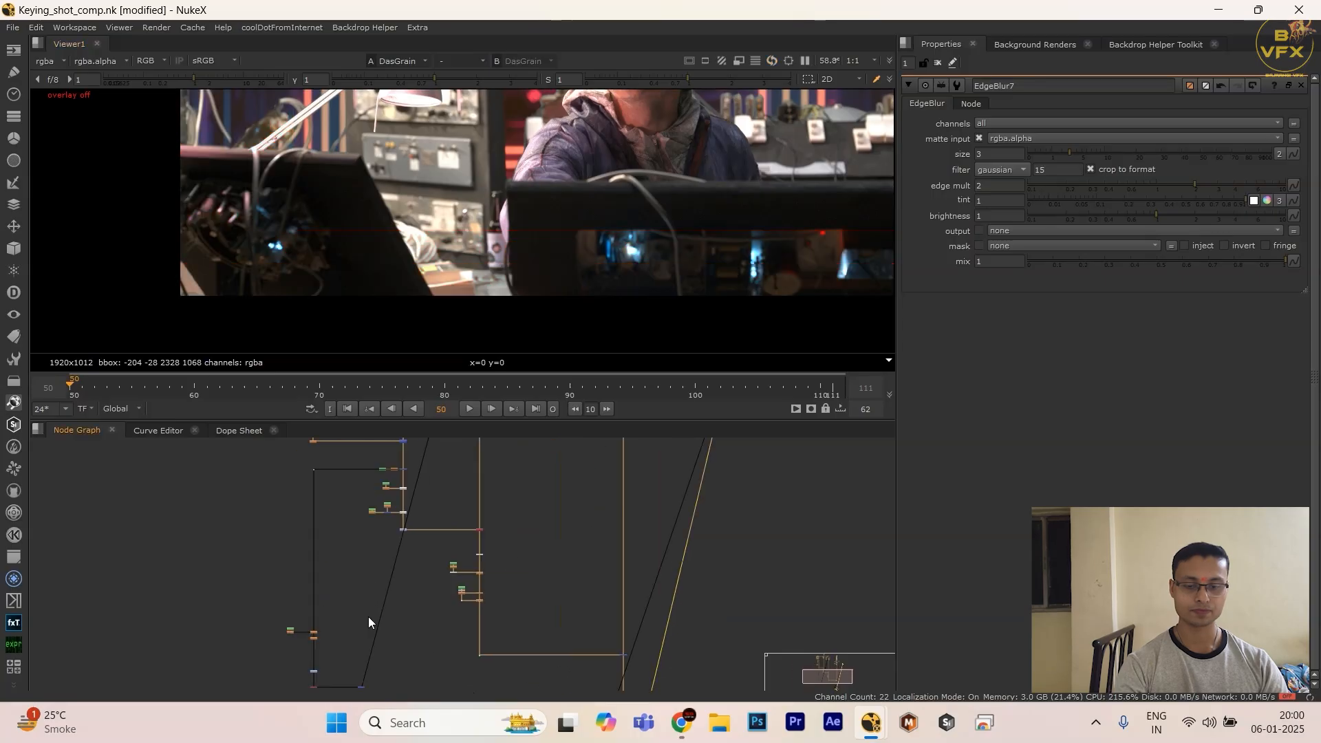
scroll(363, 632, "up", 2)
middle_click_drag(364, 632, 366, 516)
scroll(347, 549, "up", 3)
left_click_drag(331, 677, 486, 581)
key("space")
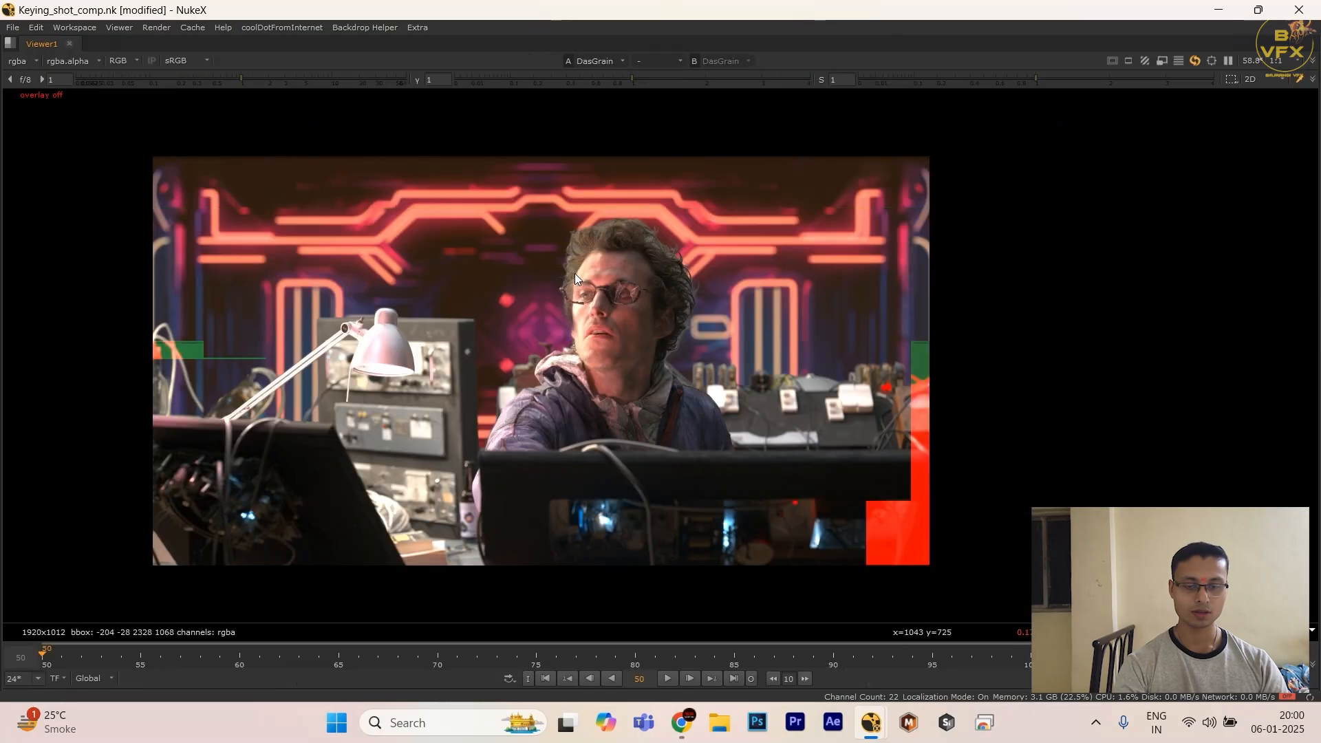
key("space")
left_click(412, 599)
key("1")
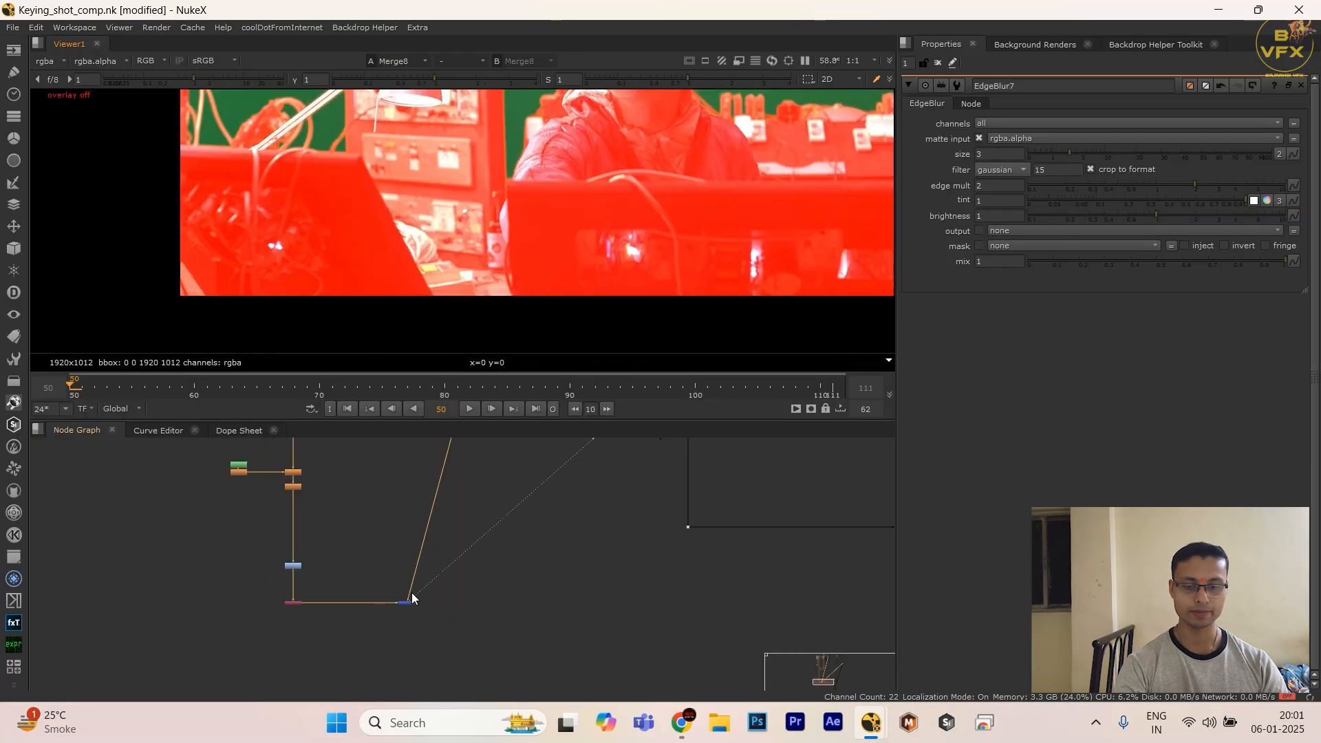
Step: Toggle the red matte overlay on and off to compare it with the plain green-screen plate
key("space")
key("m")
key("m")
left_click_drag(439, 287, 712, 386)
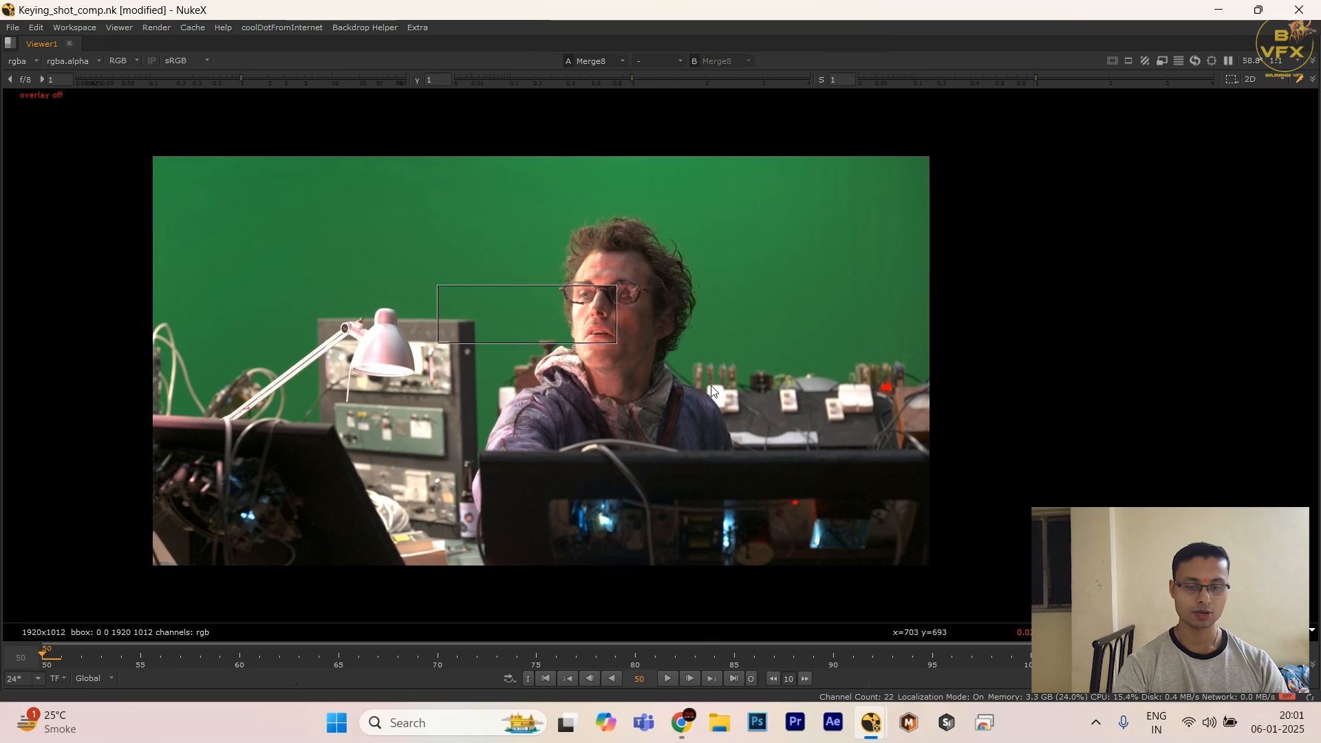
key("m")
key("m")
key("m")
left_click_drag(383, 297, 576, 332)
Step: Delete the plus Merge that lays the red matte over the plate
key("space")
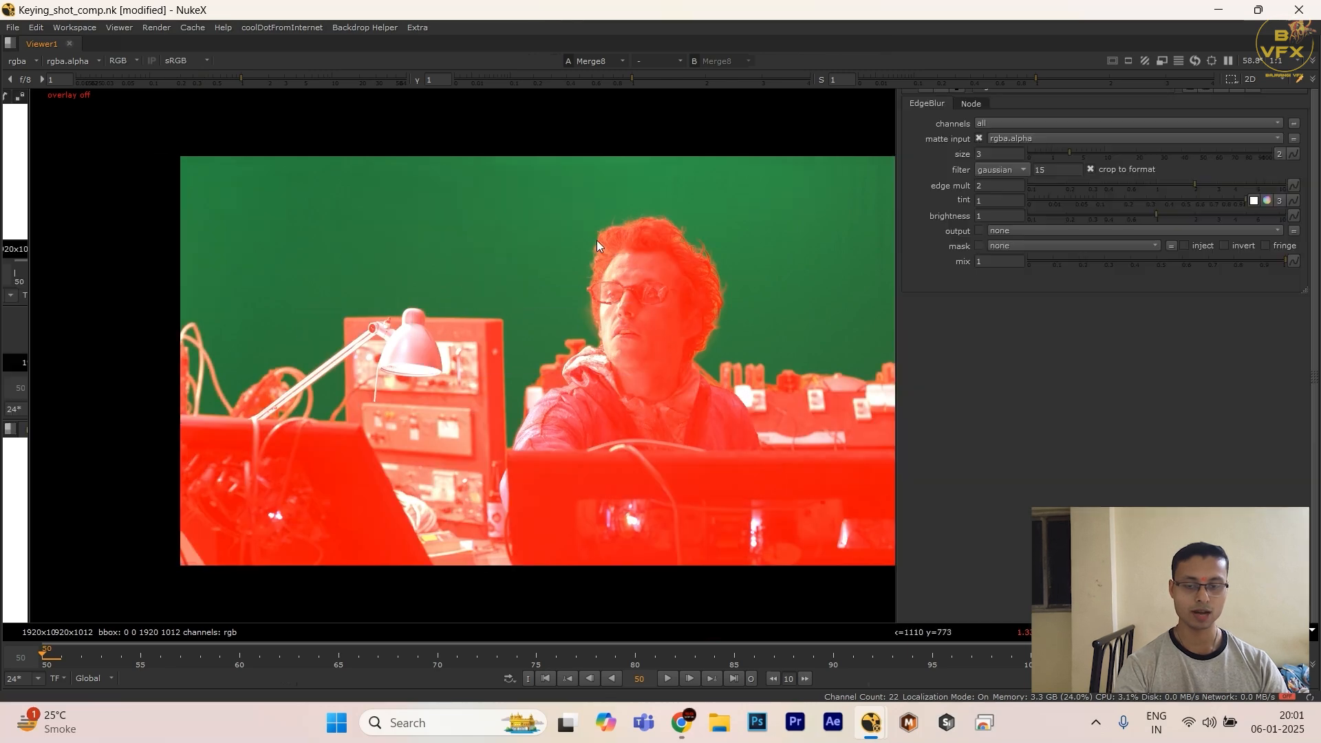
middle_click_drag(485, 629, 503, 578)
key("Delete")
scroll(366, 571, "up", 5)
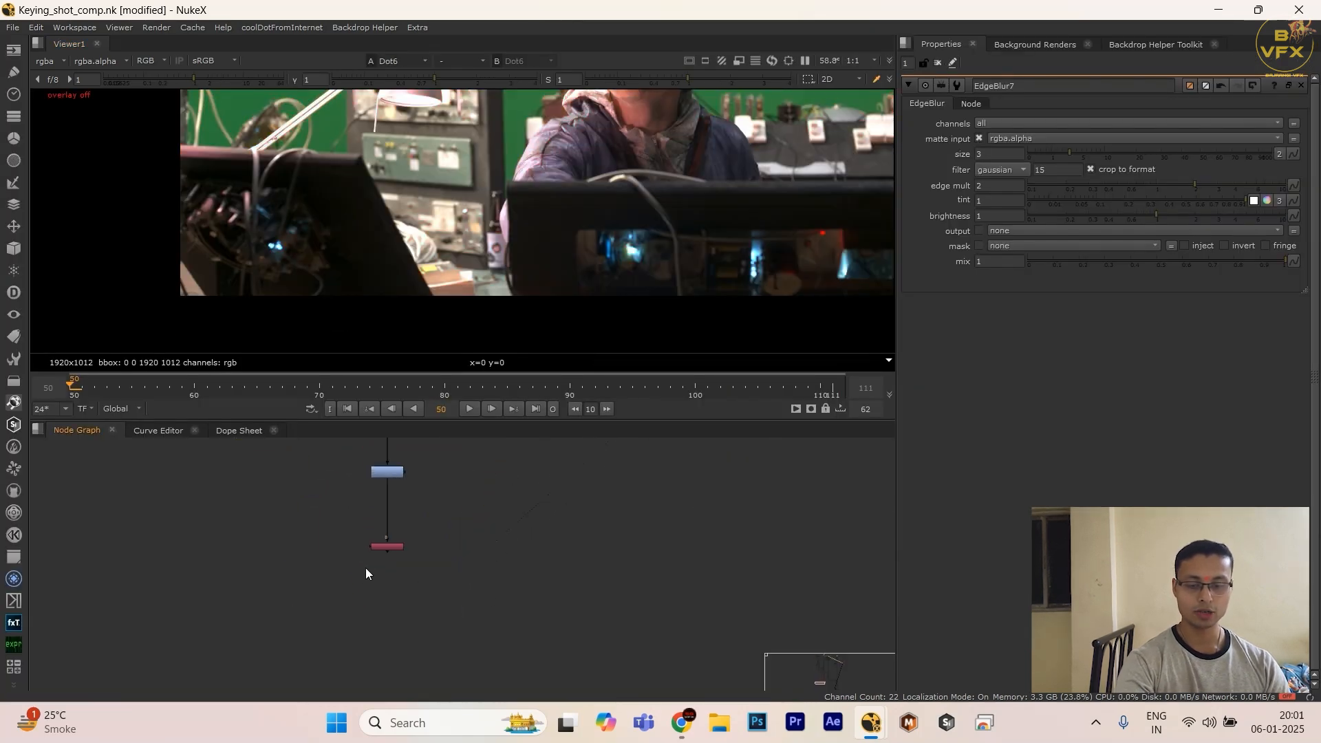
Step: Move the red Shuffle slightly lower on its branch, view its output and open its properties
left_click_drag(382, 547, 385, 567)
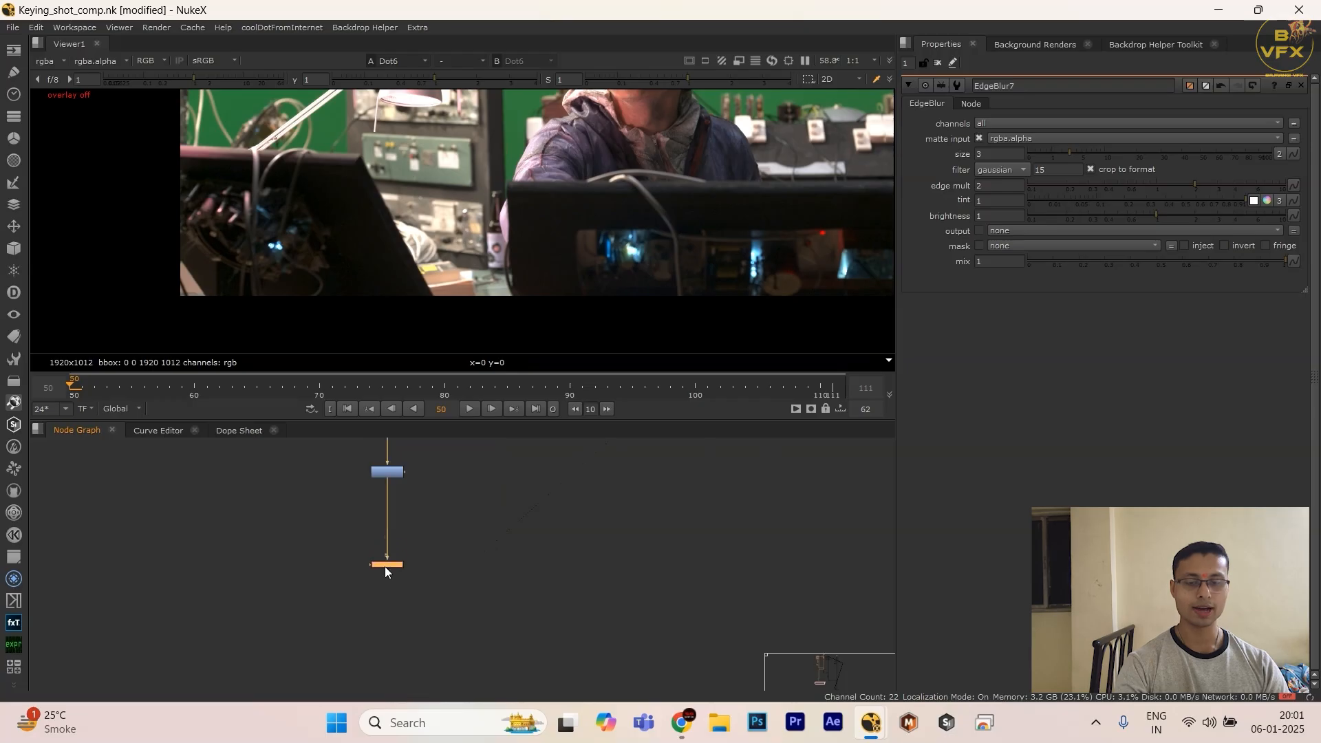
key("1")
double_click(386, 567)
scroll(466, 263, "down", 3)
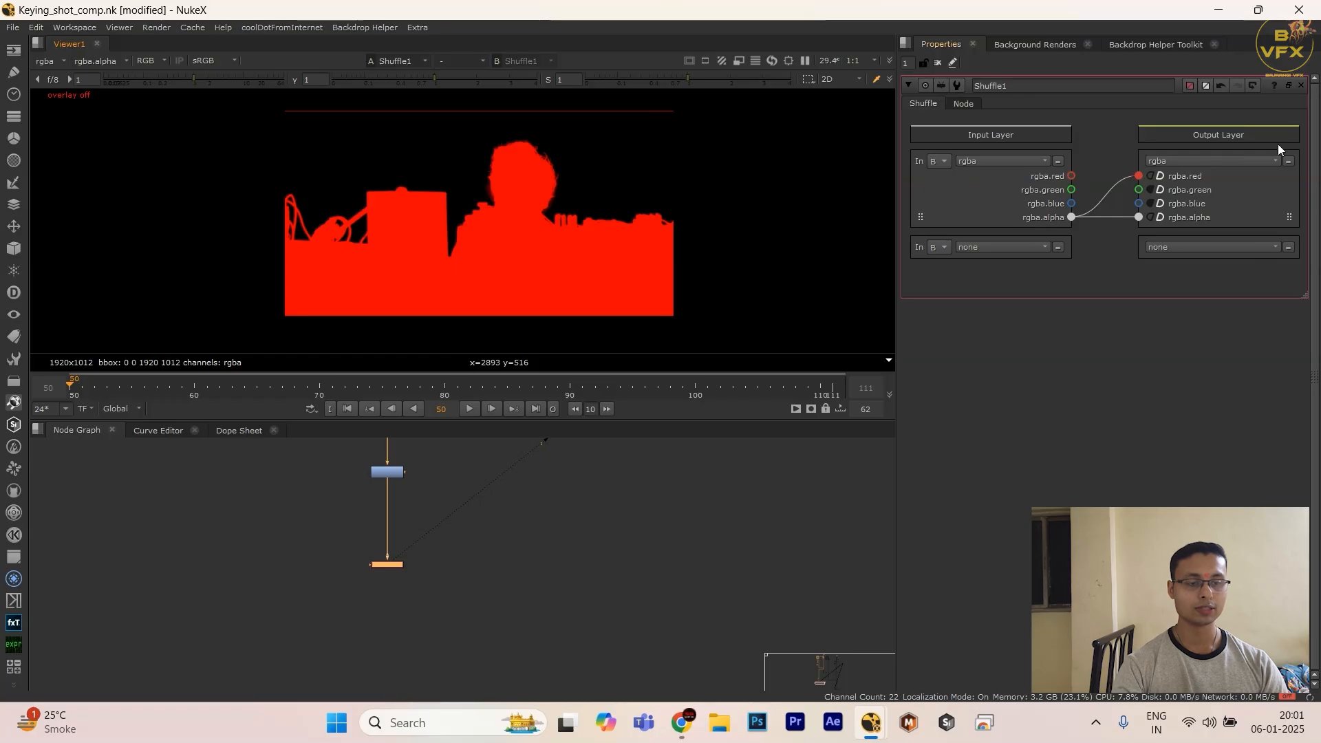
Step: Start a new output layer in the Shuffle and name it fg_matte
left_click(1208, 164)
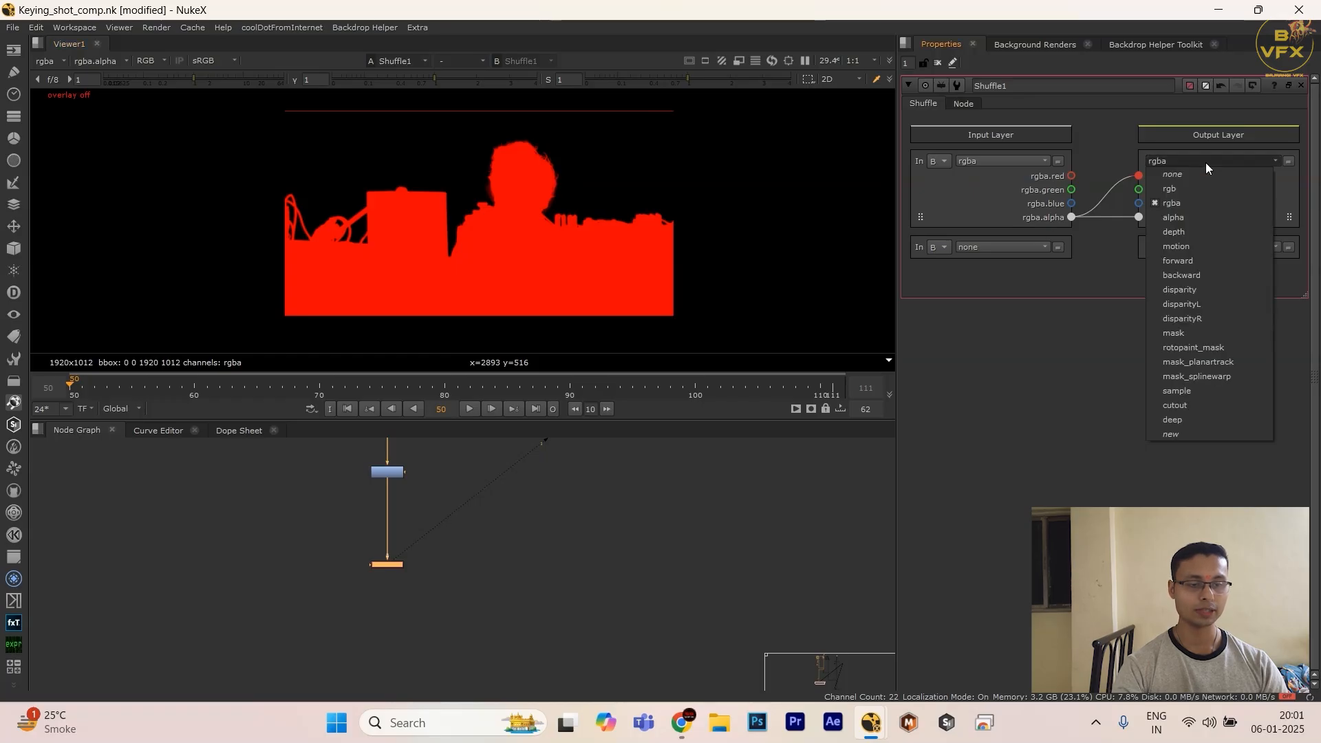
left_click(1174, 432)
left_click_drag(703, 238, 587, 244)
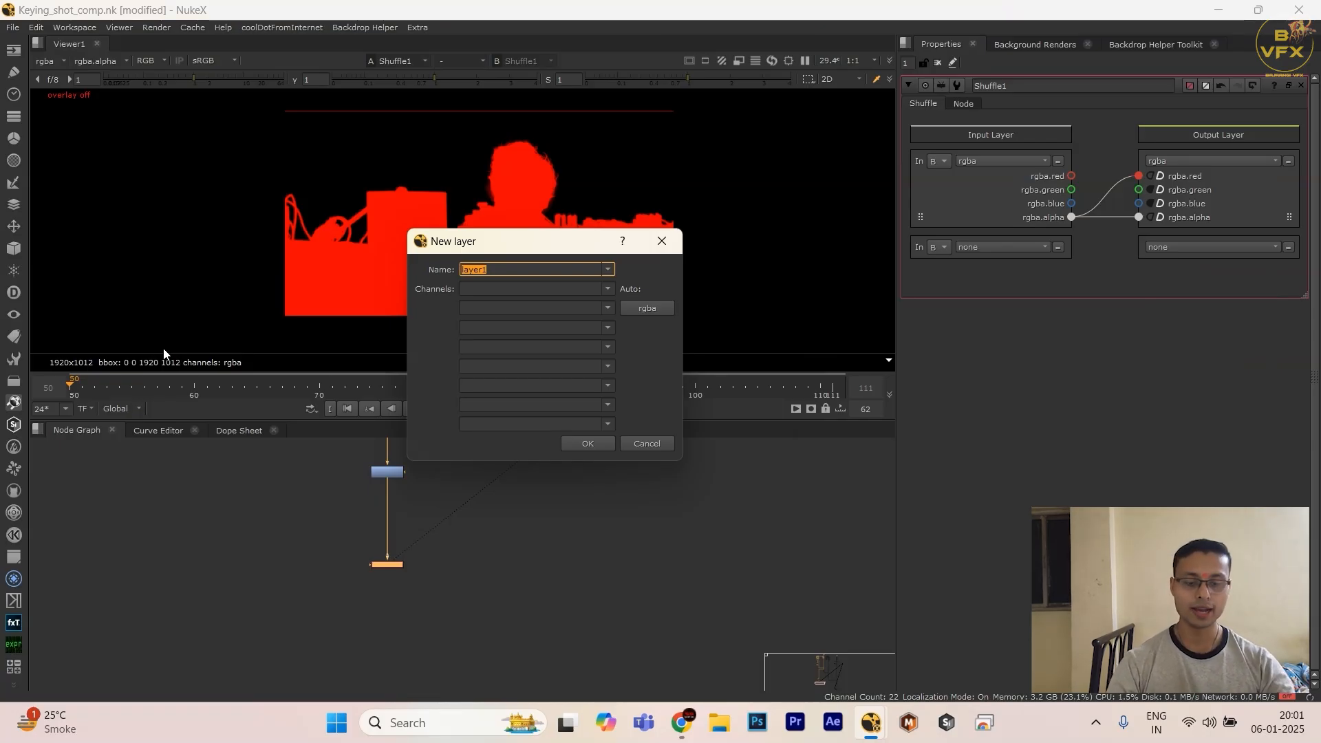
type("matte")
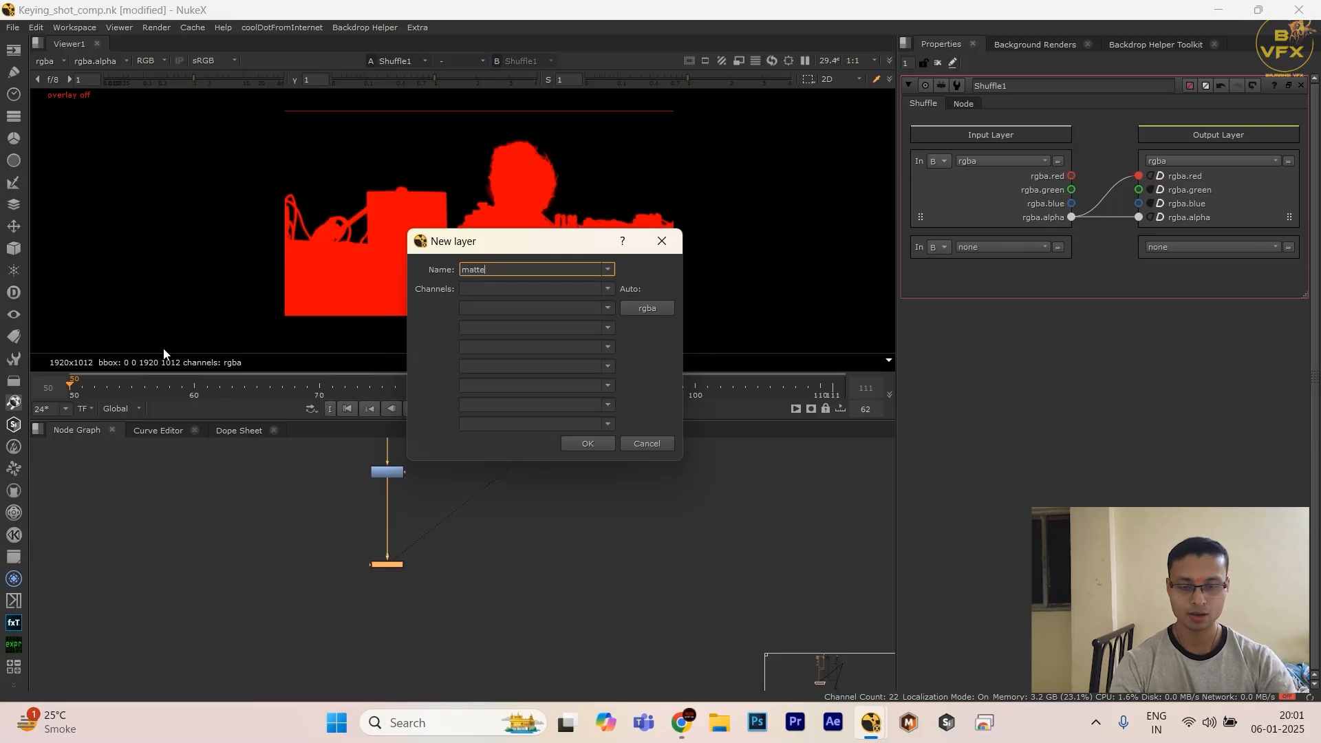
key("ctrl+a")
type("fg")
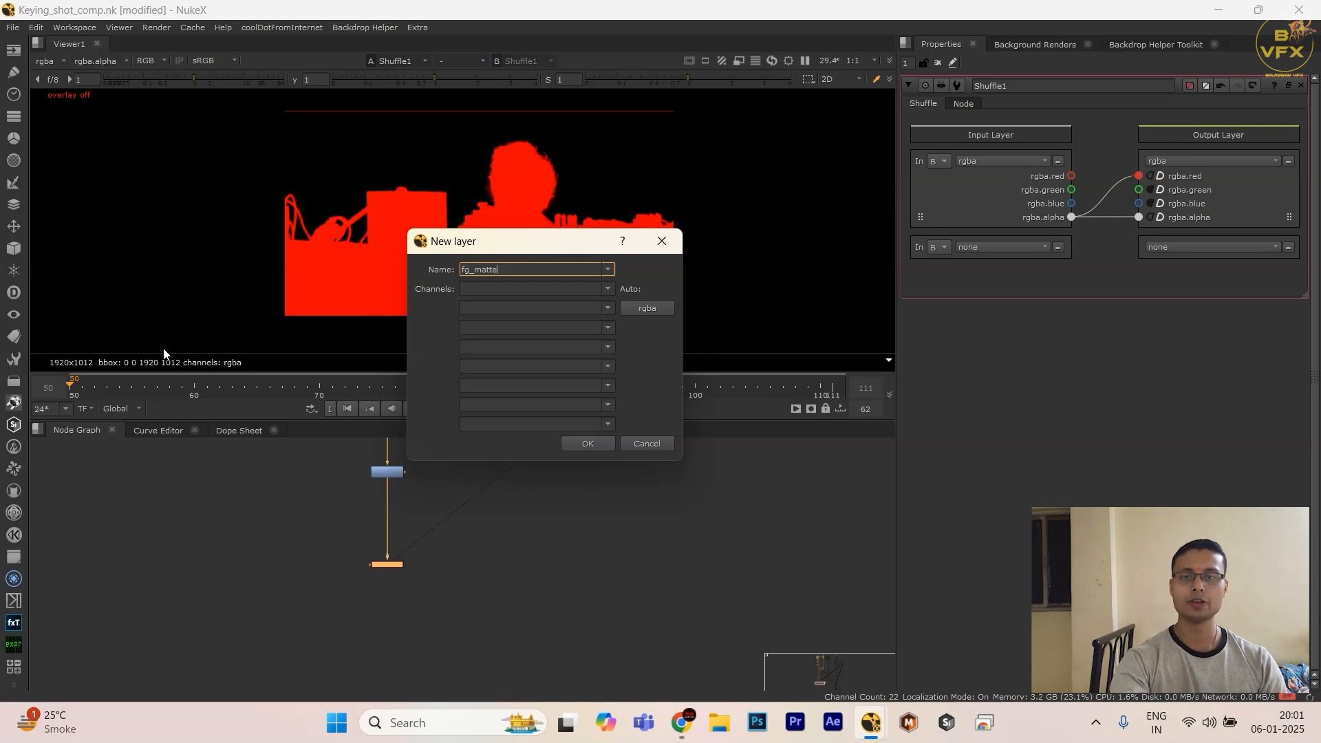
Step: Auto-fill the fg_matte layer's rgba channels and clear green, blue and alpha, keeping only red
left_click(643, 309)
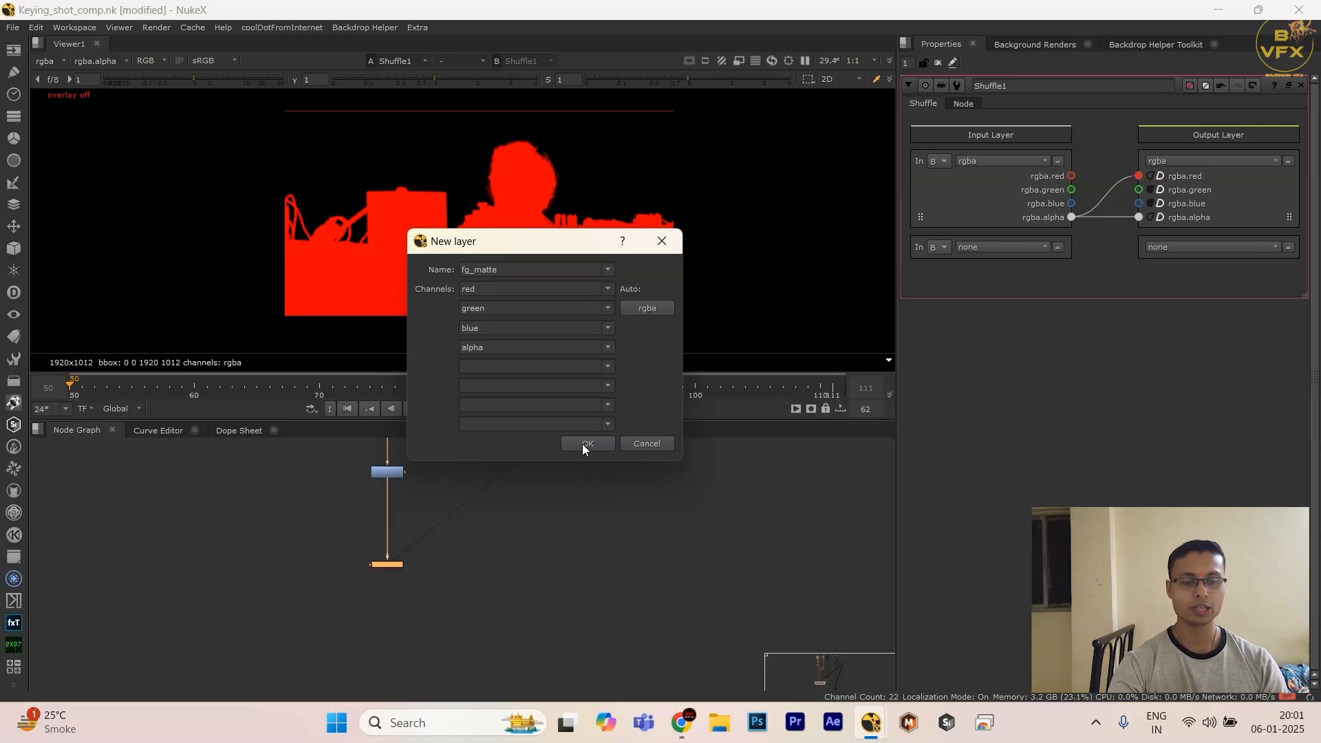
double_click(535, 330)
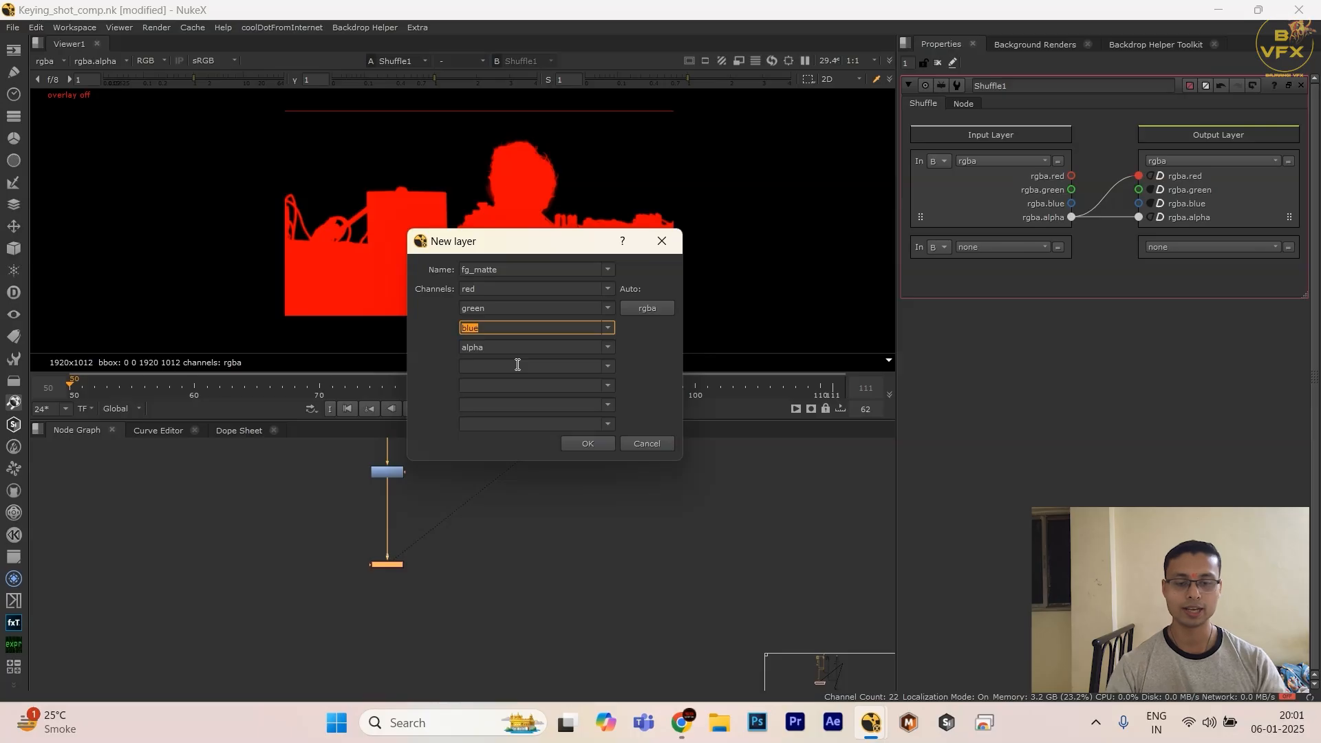
left_click(501, 311)
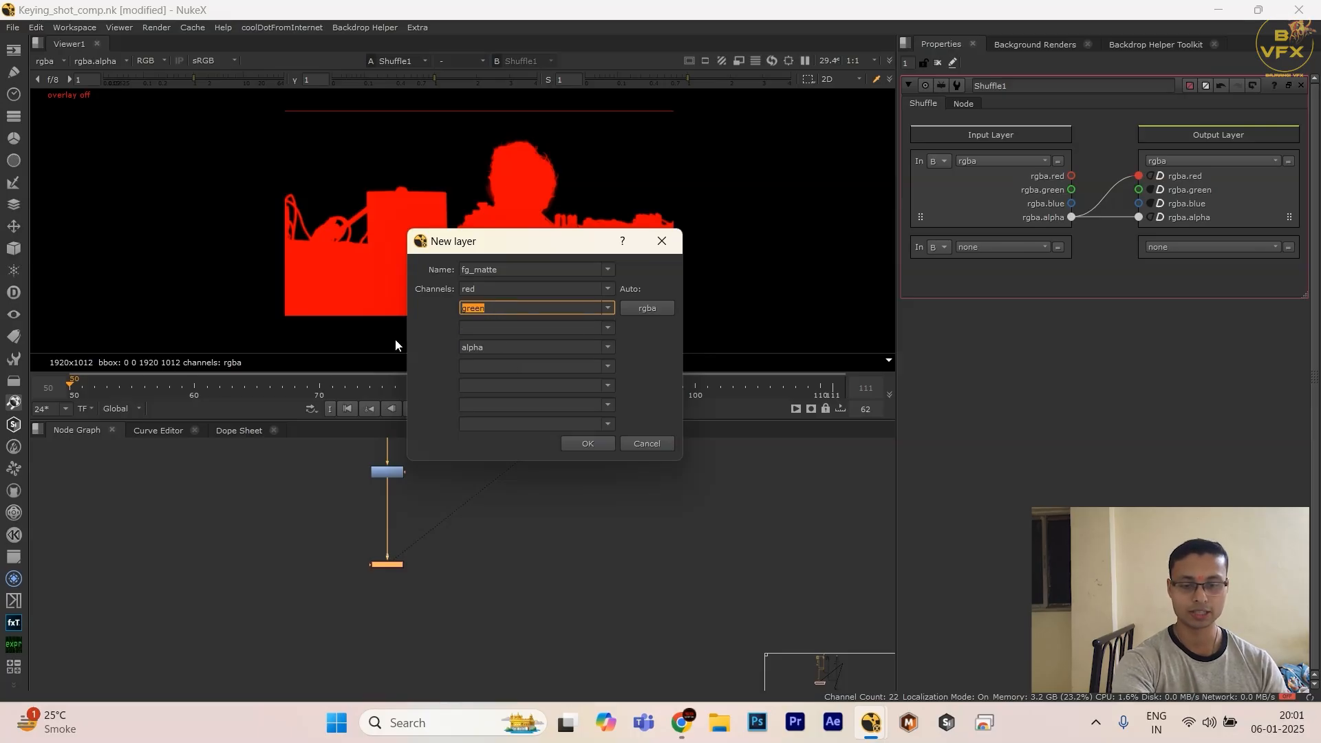
left_click(508, 346)
key("BackSpace")
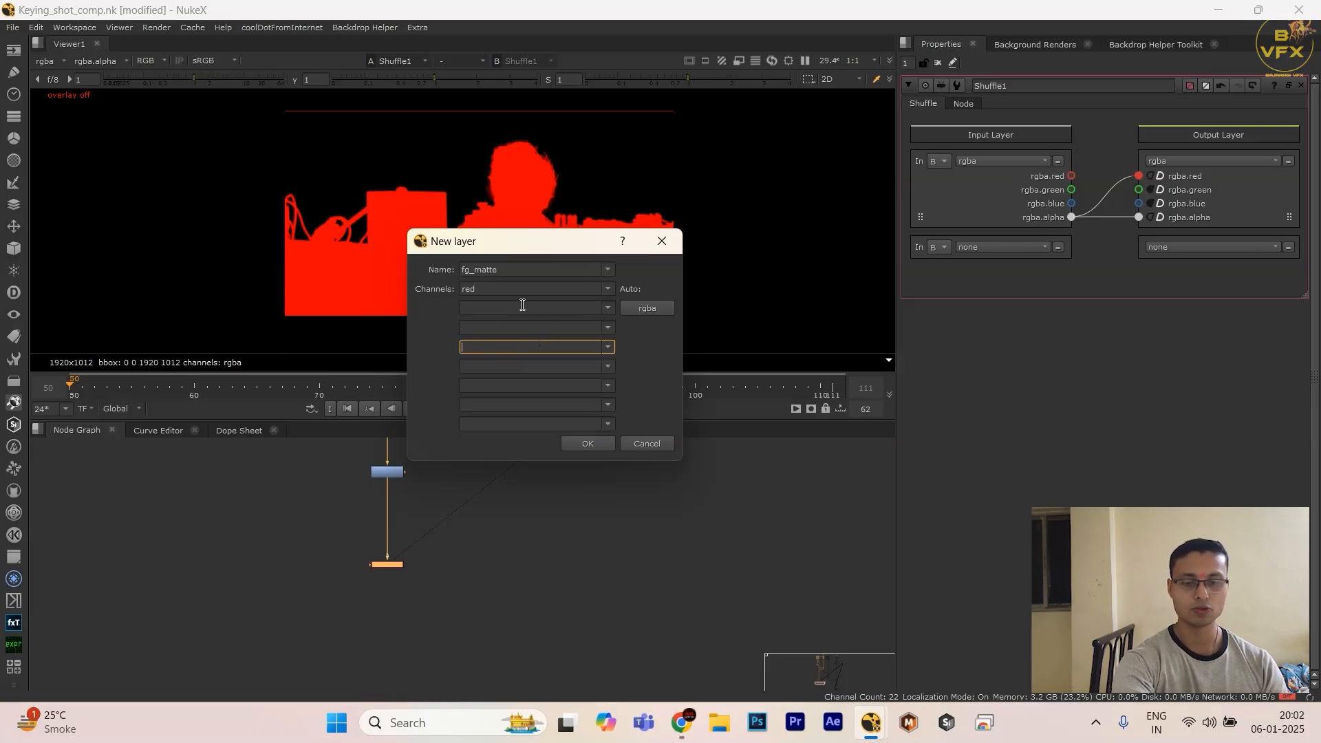
Step: Try prefixing the red channel's name with fg_matte in the new layer definition
left_click(521, 293)
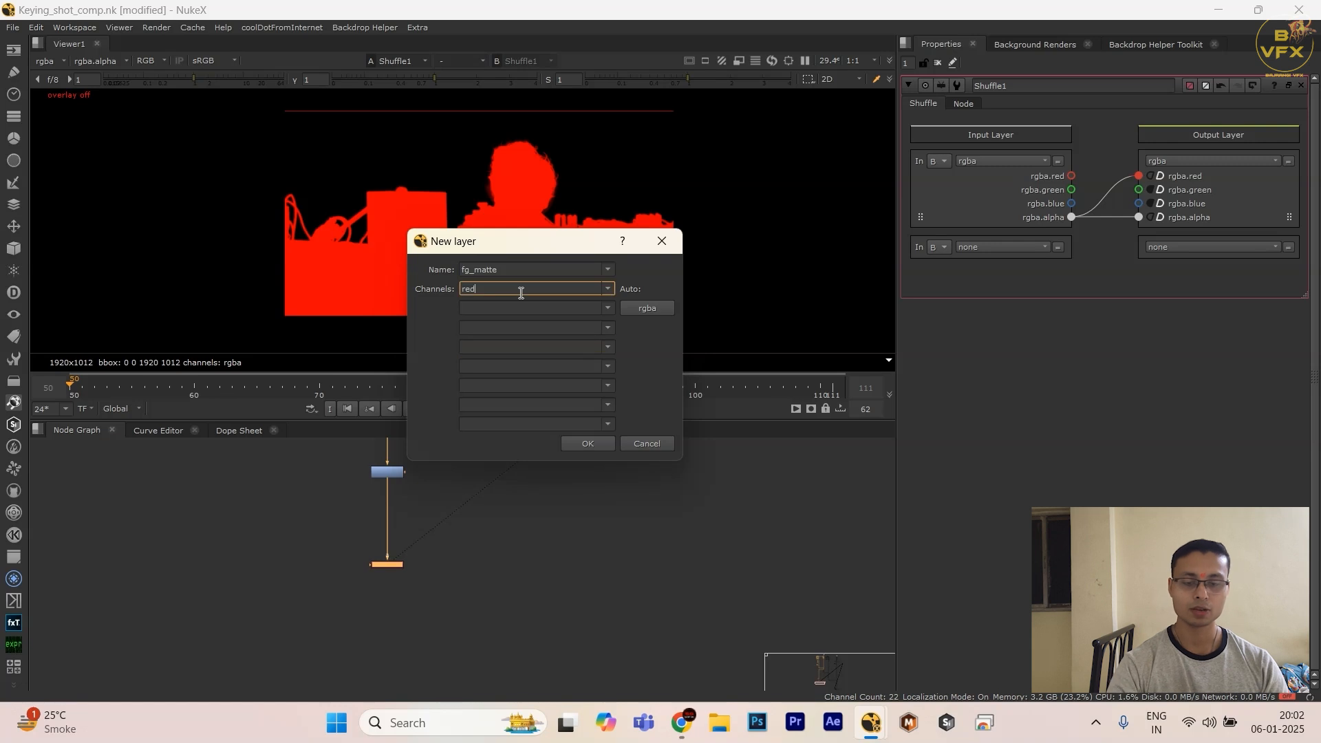
left_click(526, 272)
key("ctrl+c")
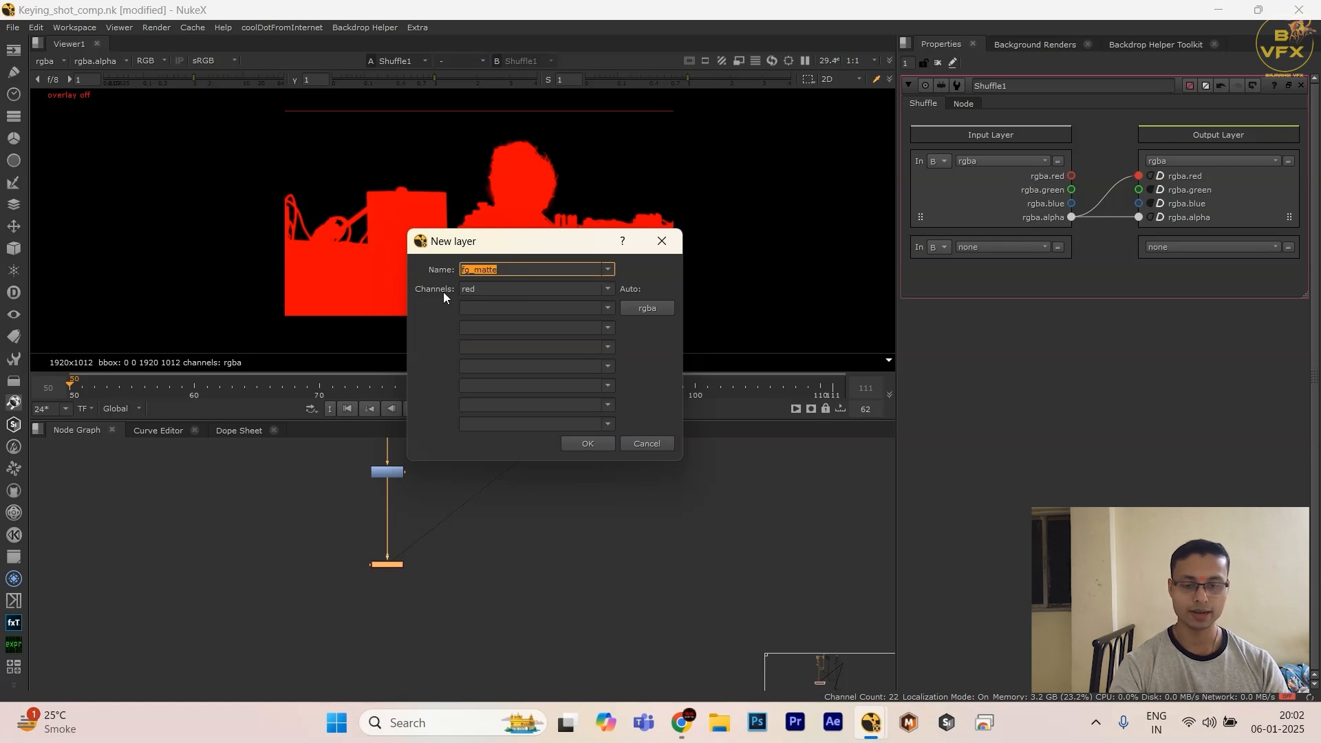
left_click(464, 291)
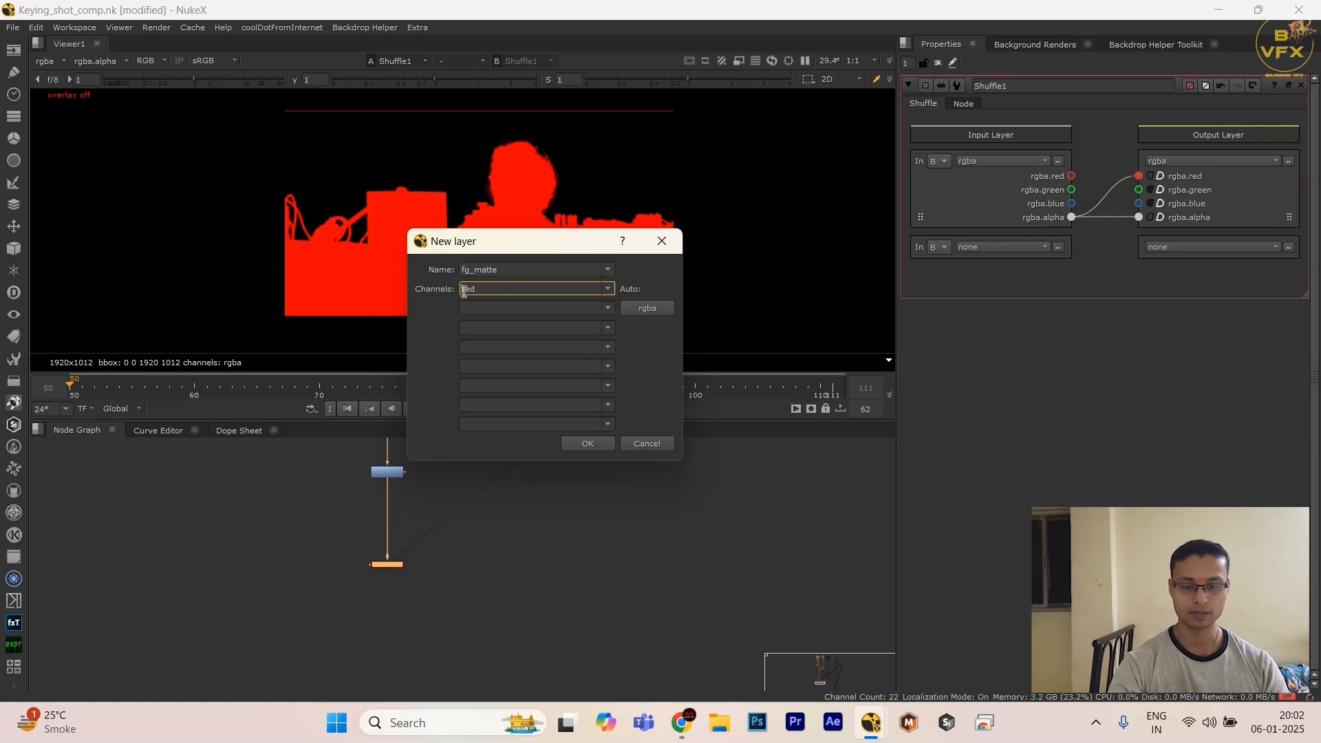
key("ctrl+v")
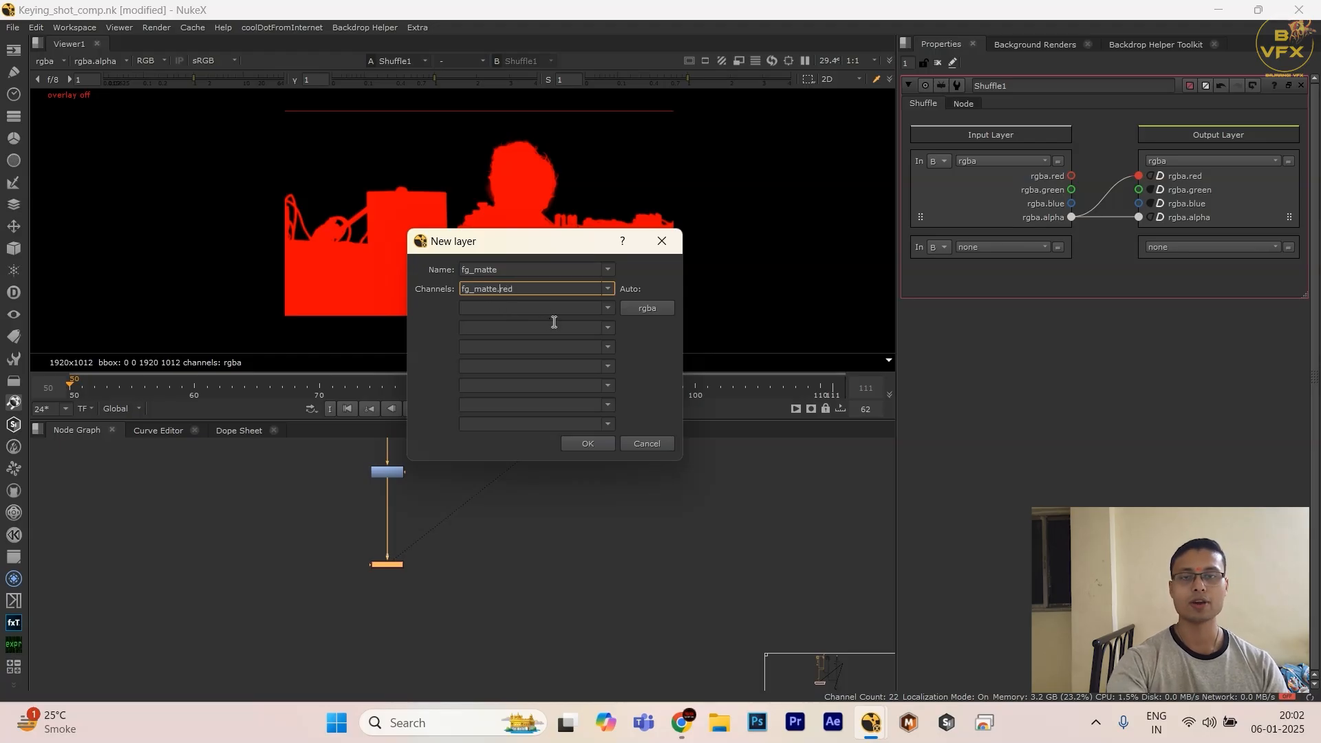
Step: Auto-fill the fg_matte layer with rgba channels and create it as the Shuffle's output layer
left_click(629, 308)
key("Tab")
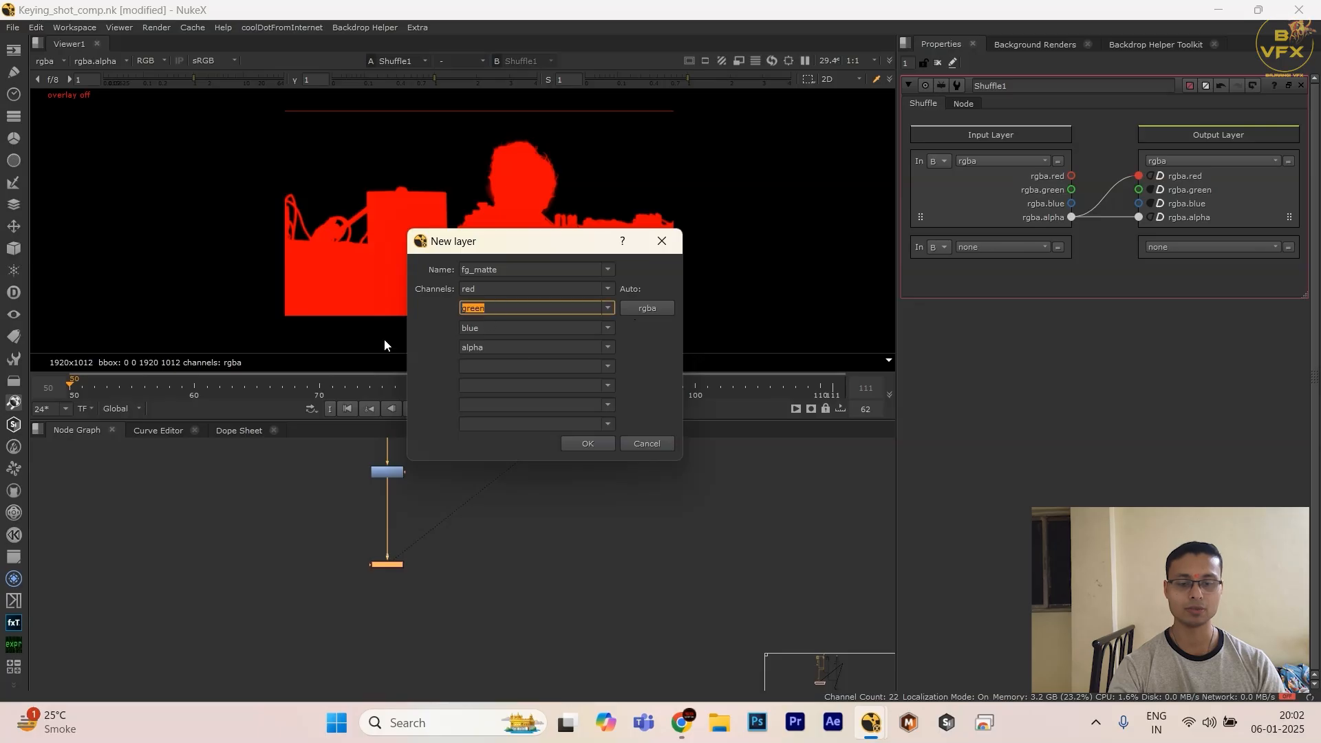
left_click(587, 443)
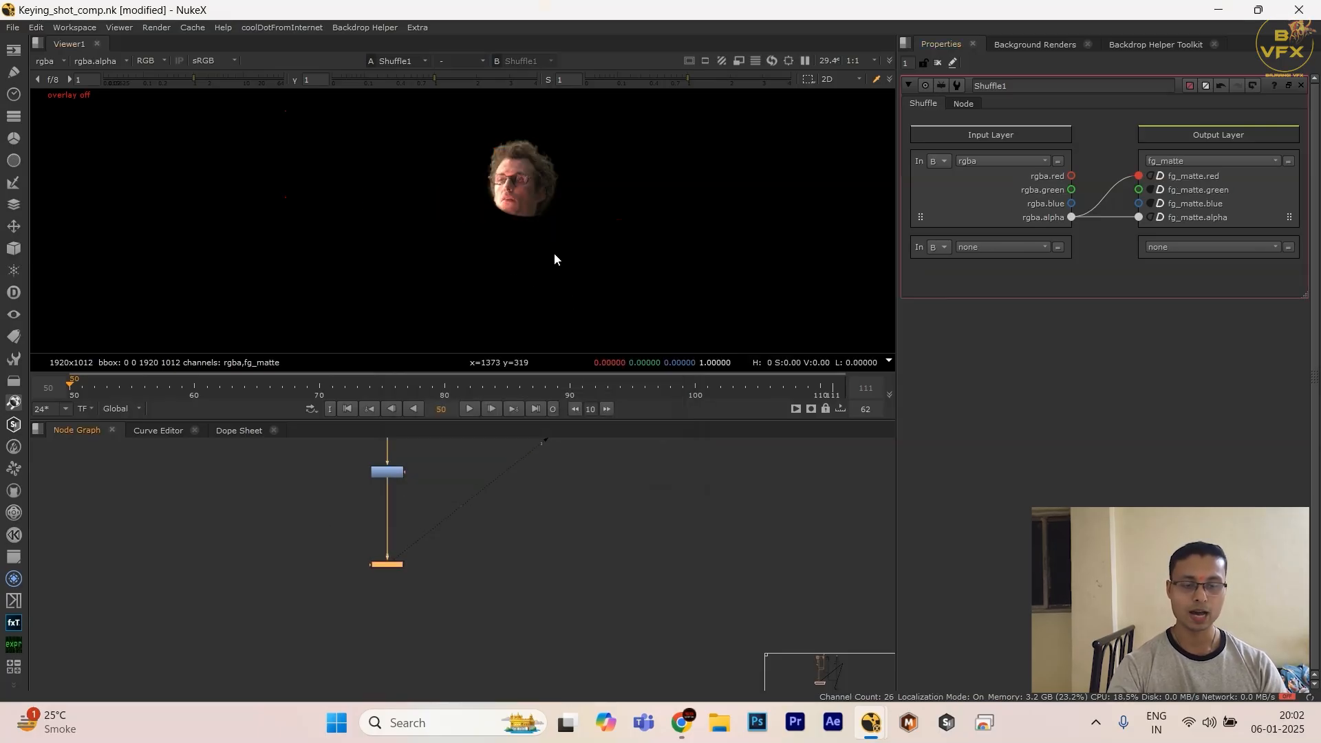
left_click_drag(273, 204, 673, 241)
left_click(435, 608)
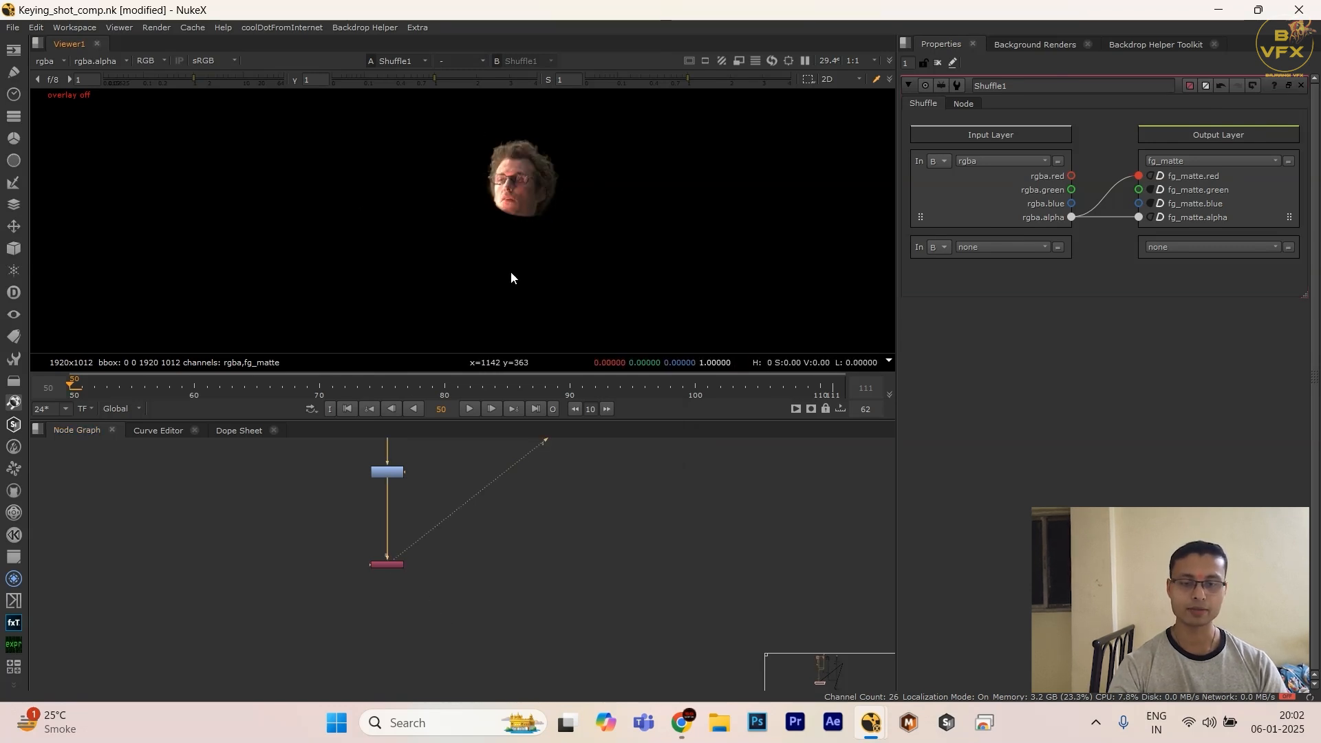
Step: Show the Shuffle's fg_matte layer in the viewer and toggle between its colour and alpha display
left_click(382, 564)
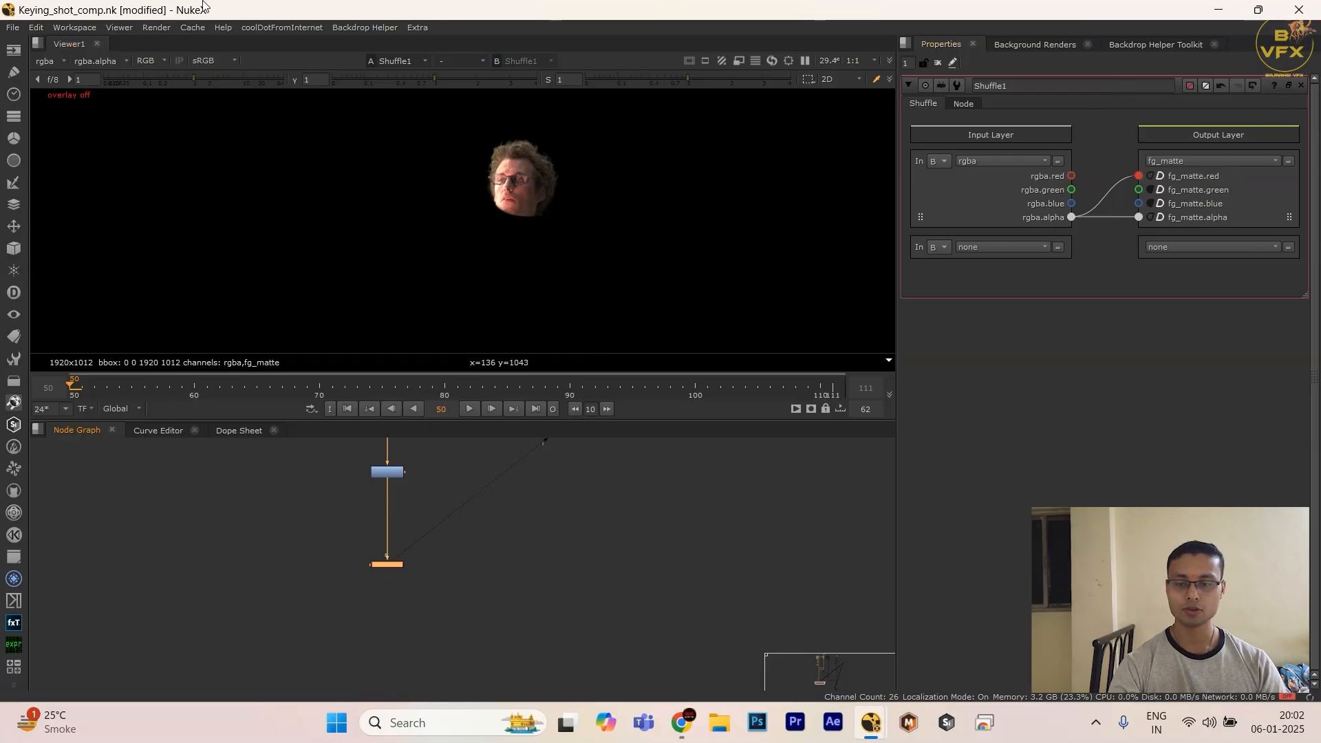
left_click(47, 62)
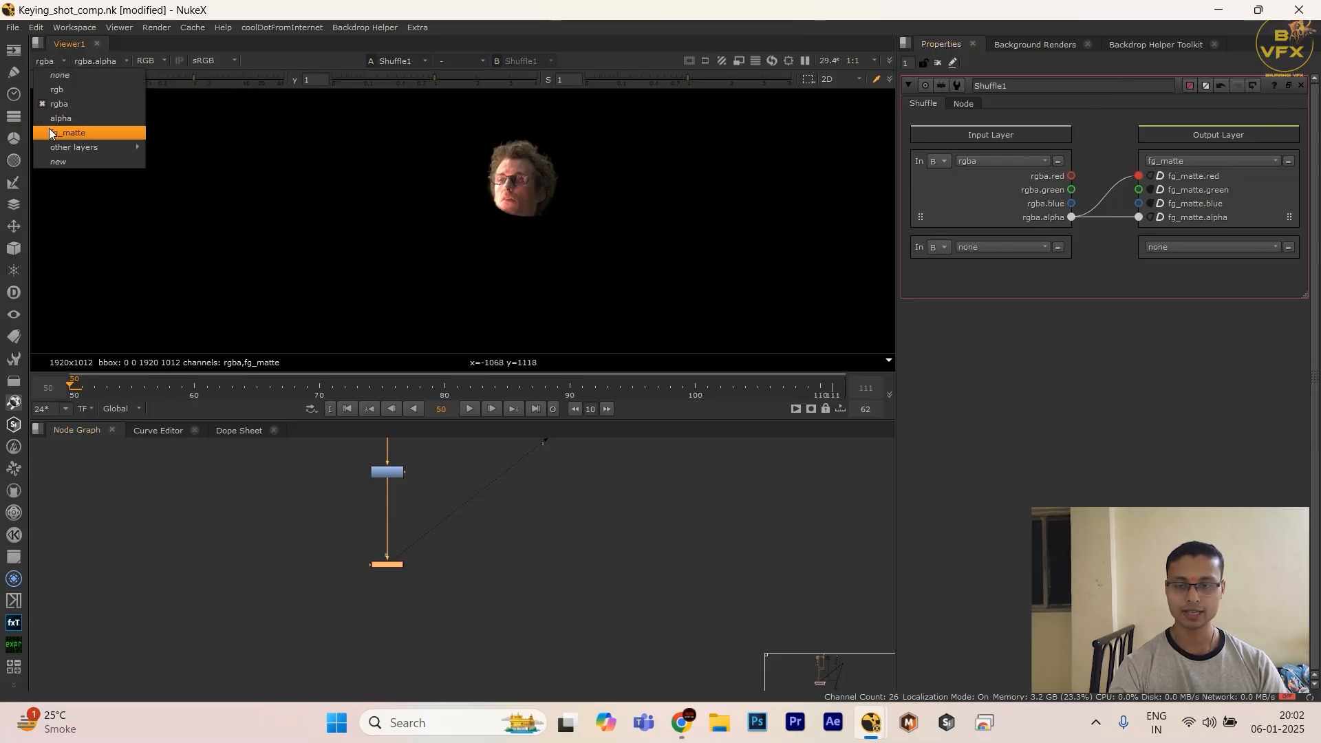
left_click(78, 135)
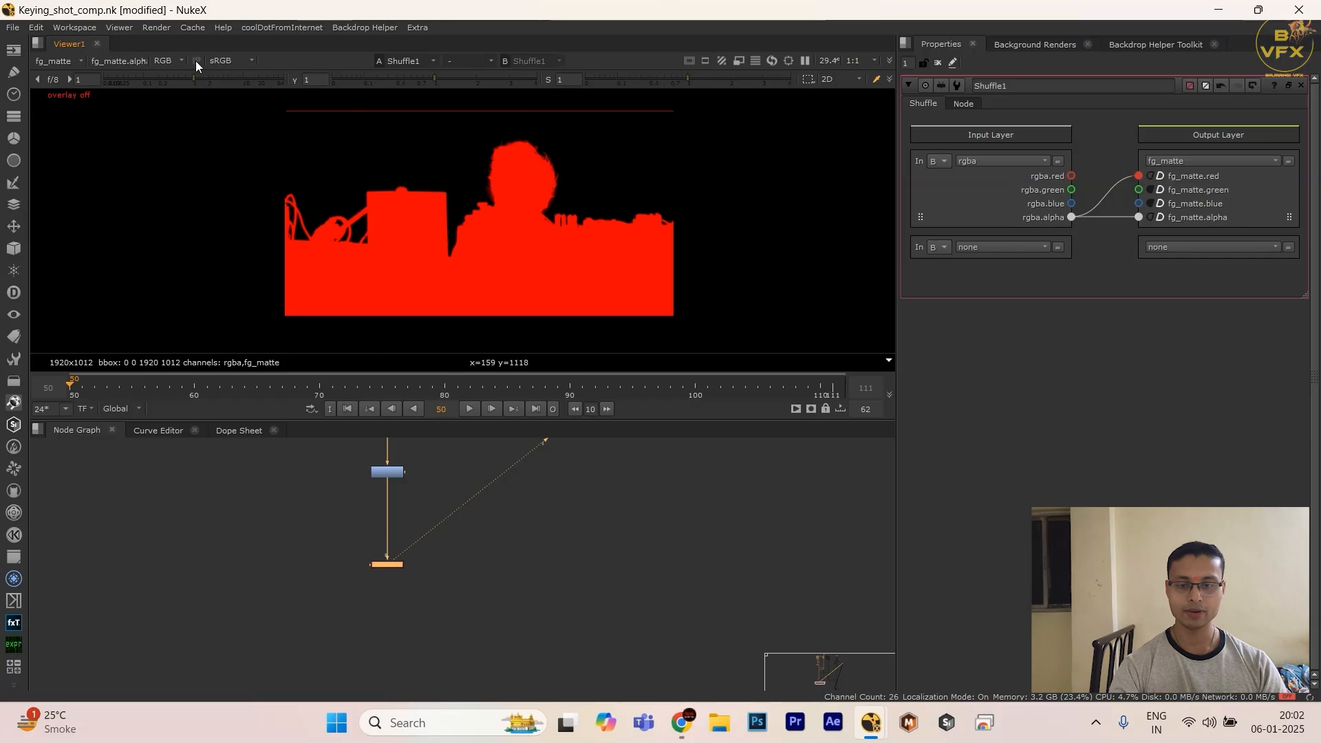
left_click(175, 60)
left_click(122, 61)
left_click(247, 140)
key("a")
key("a")
key("a")
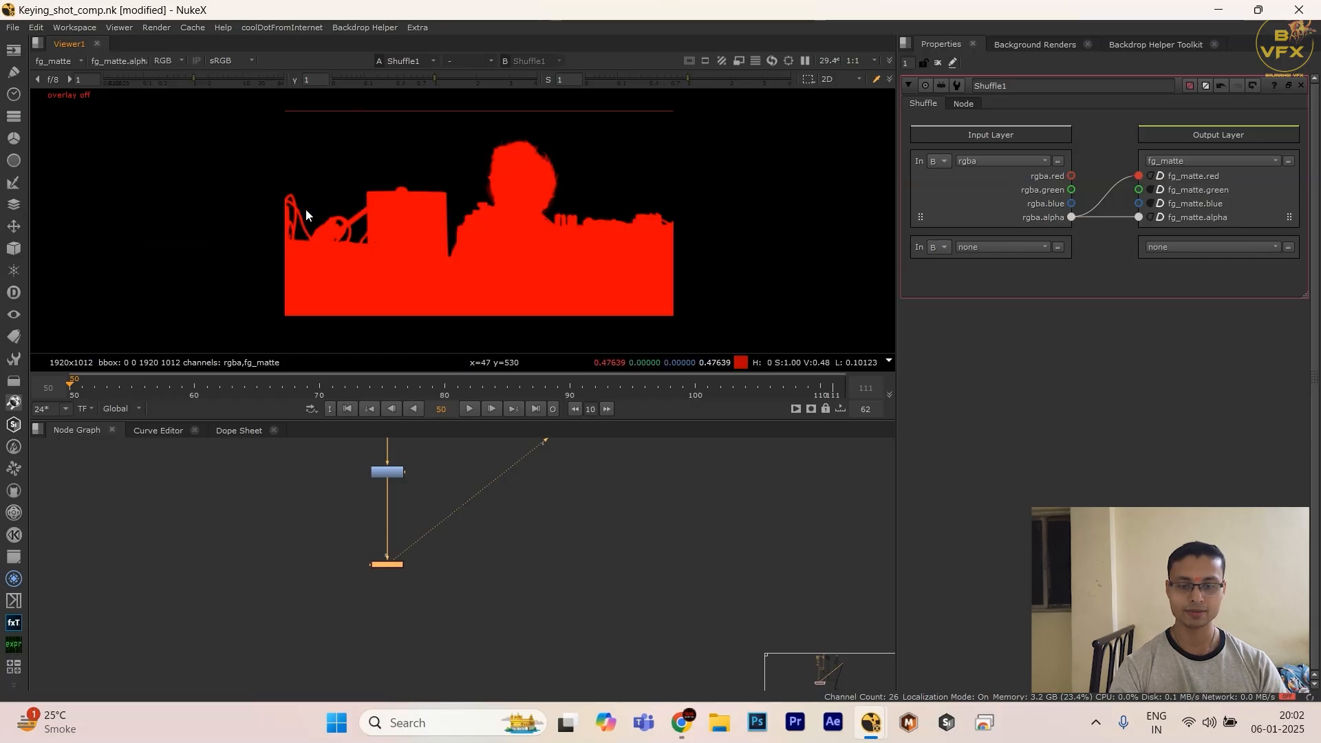
key("a")
Step: Set the viewer's alpha channel to fg_matte.red, check the matte, and return the viewer to the rgba layer
left_click(120, 61)
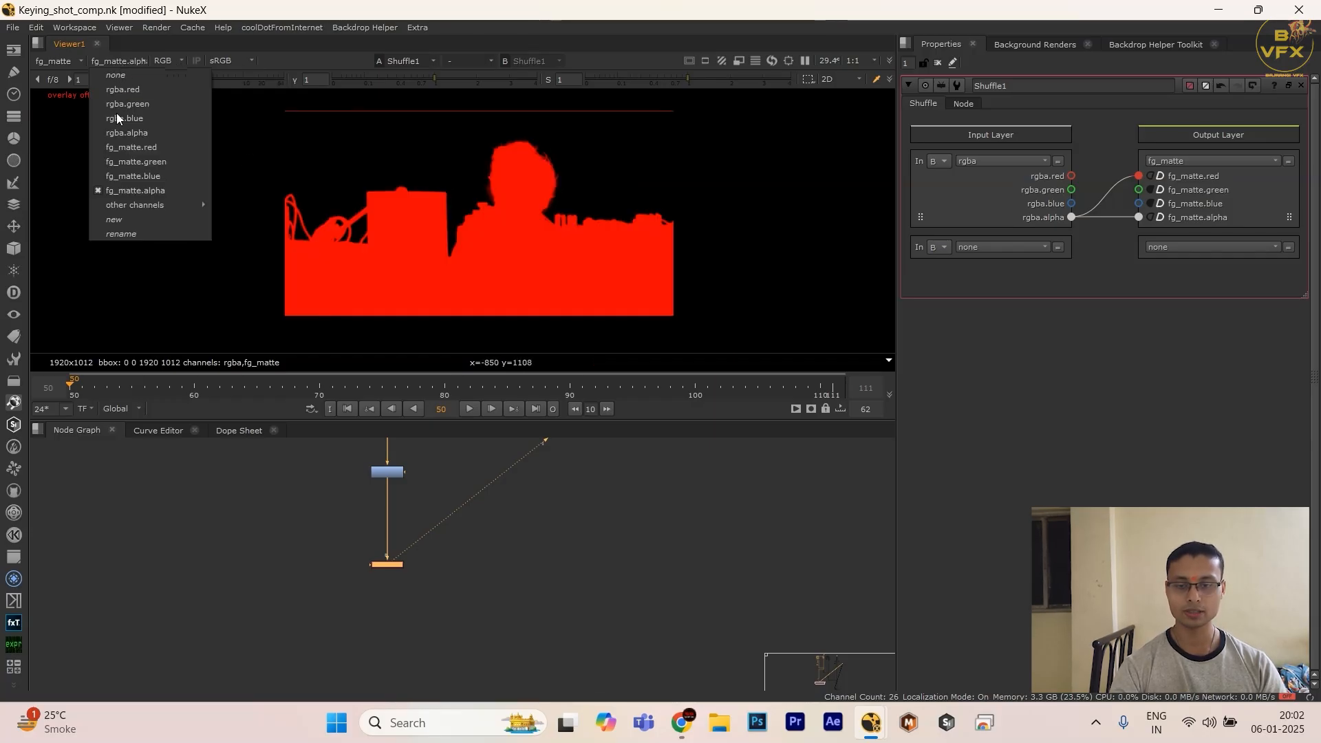
left_click(124, 149)
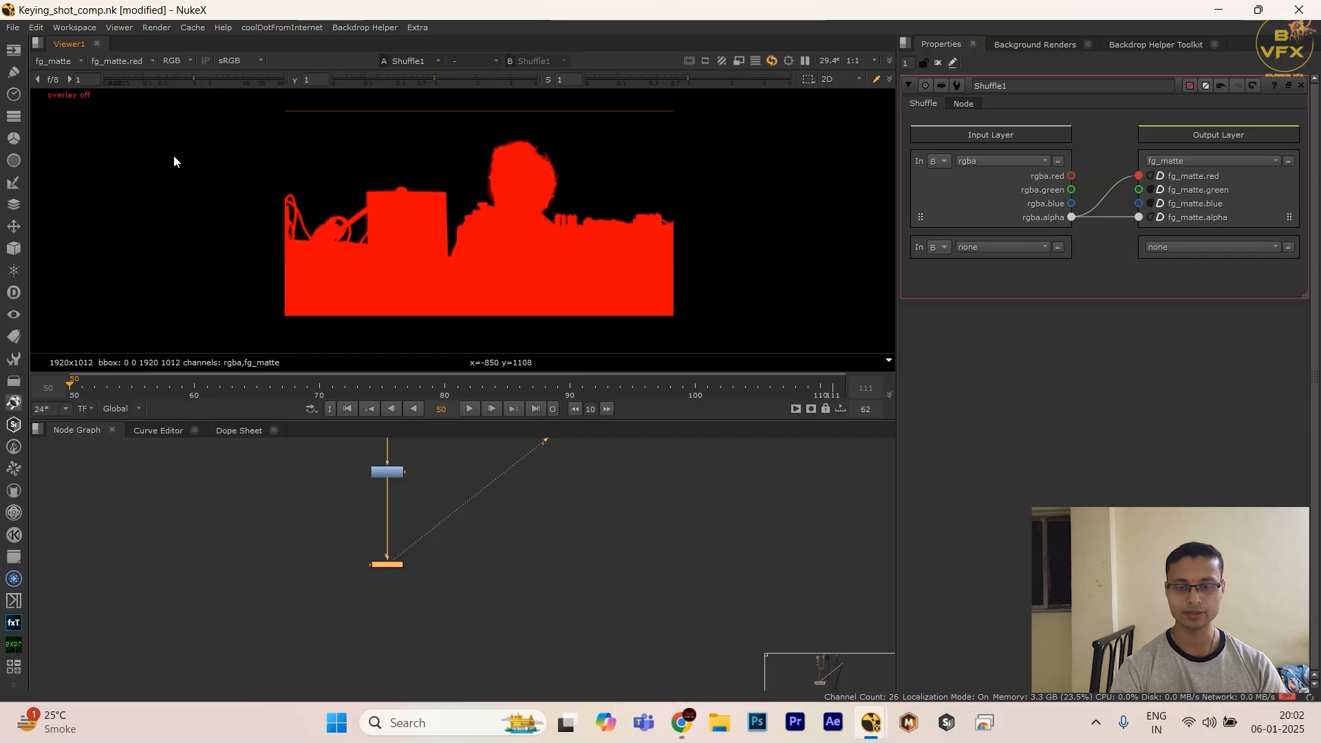
key("a")
key("a")
left_click(59, 66)
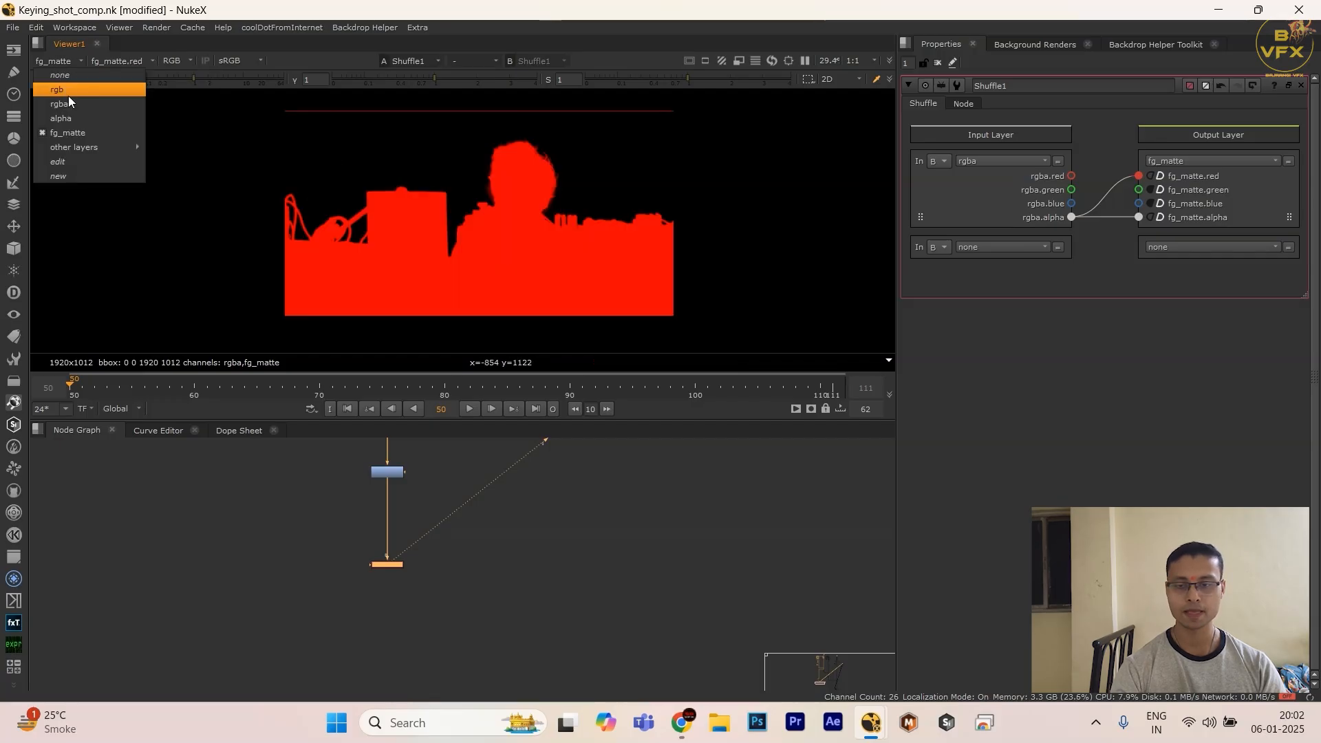
left_click(69, 99)
left_click(342, 549)
left_click_drag(342, 549, 527, 616)
scroll(526, 616, "down", 1)
left_click_drag(422, 587, 423, 605)
left_click(330, 602)
scroll(485, 618, "down", 3)
mouse_move(412, 605)
middle_mouse_down()
mouse_move(484, 618)
mouse_move(392, 600)
middle_mouse_up()
scroll(441, 564, "down", 2)
middle_click_drag(434, 562, 259, 499)
scroll(218, 546, "up", 3)
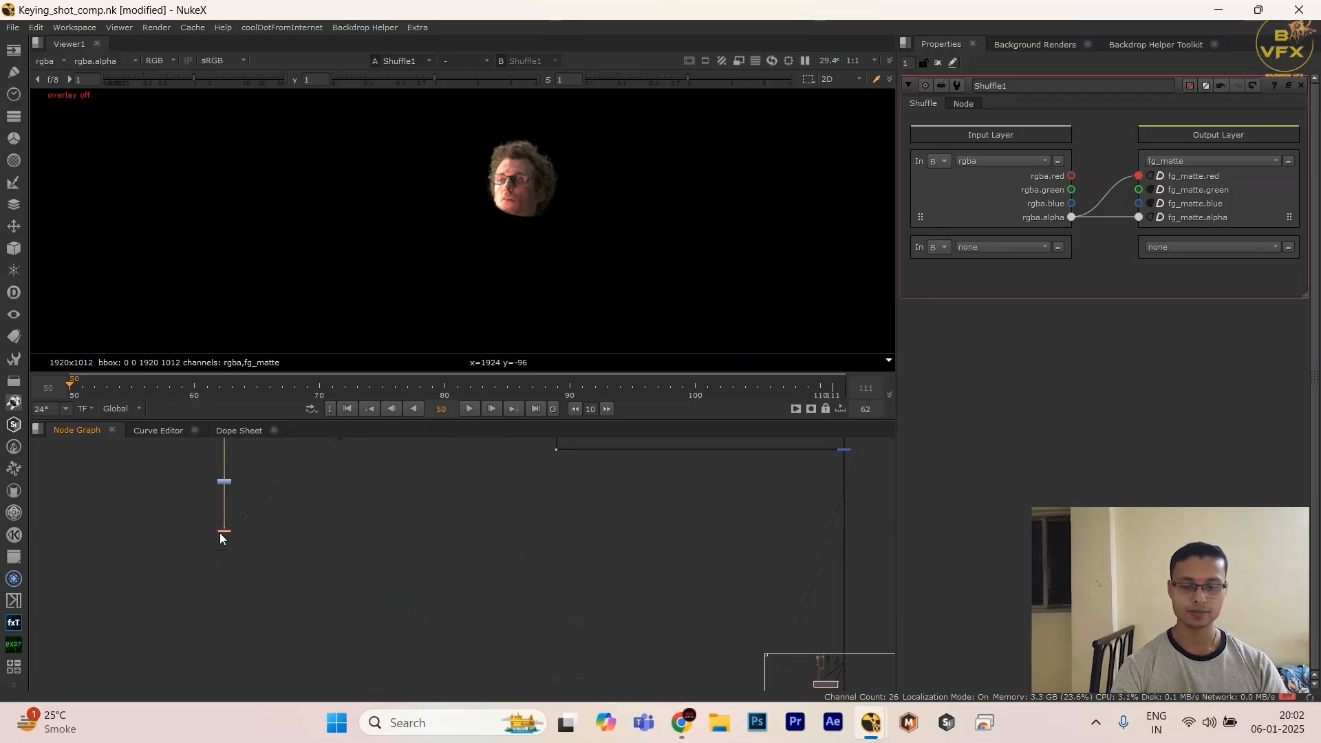
key("k")
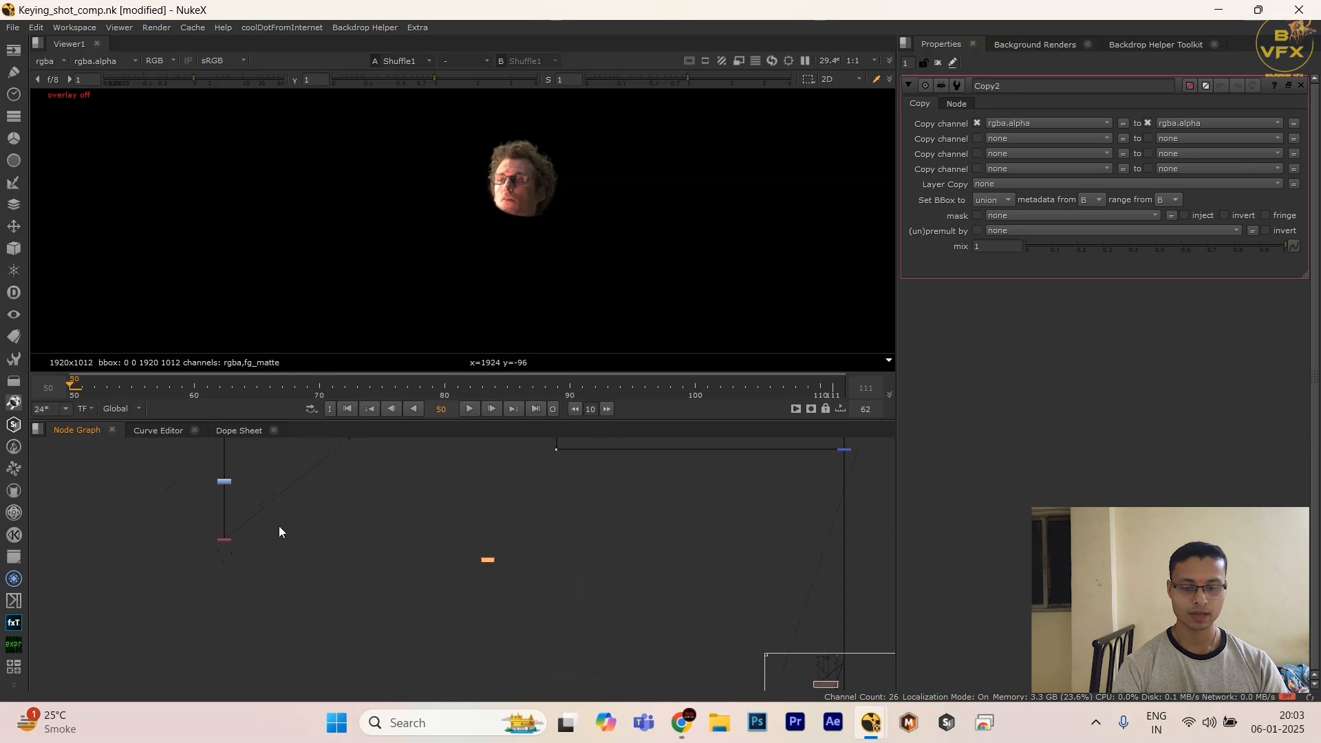
left_click(218, 540, "ctrl+shift")
middle_click_drag(430, 590, 434, 539)
scroll(256, 629, "down", 1)
left_click(604, 510, "ctrl+shift")
scroll(434, 540, "up", 4)
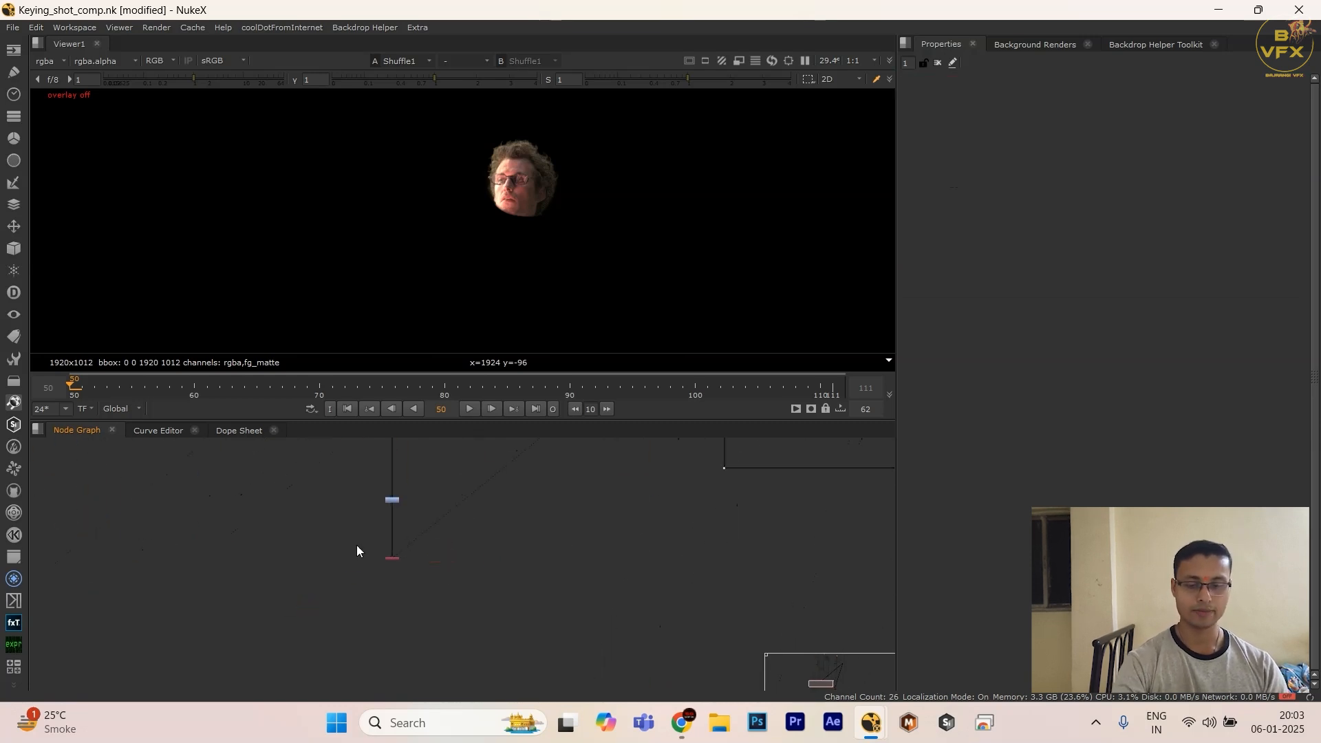
Step: Add a second Shuffle node and insert it on the main comp branch, just below the merge
left_click(457, 596)
key("Tab")
type("shu")
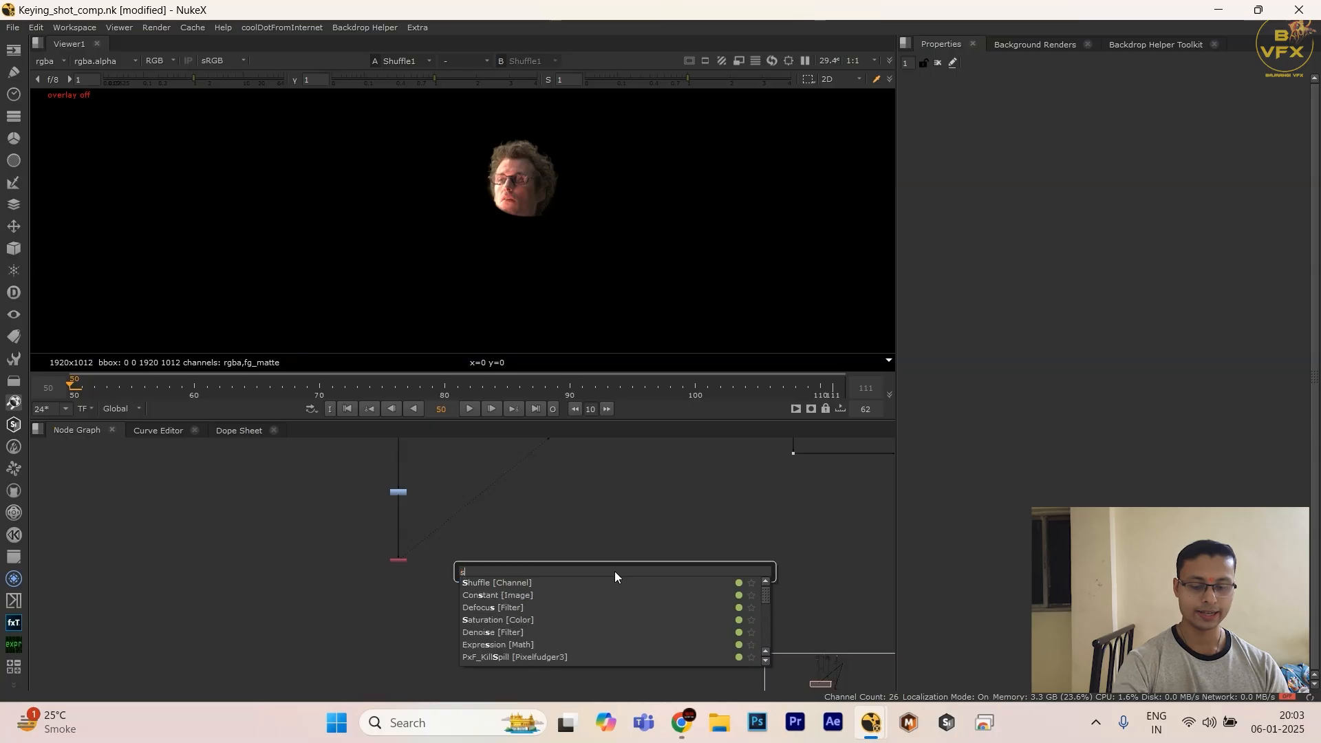
left_click(559, 583)
scroll(609, 569, "up", 3)
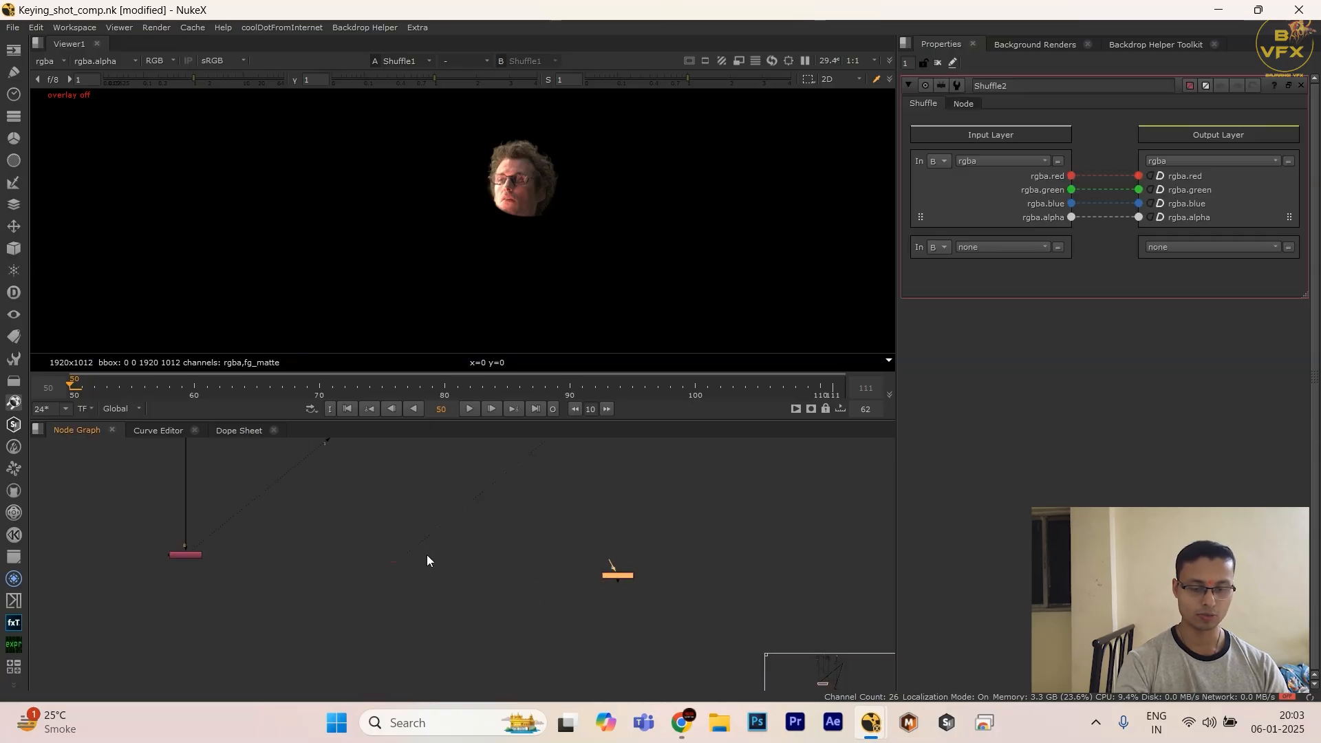
scroll(483, 581, "down", 1)
scroll(700, 551, "down", 1)
scroll(427, 623, "down", 1)
scroll(416, 610, "down", 1)
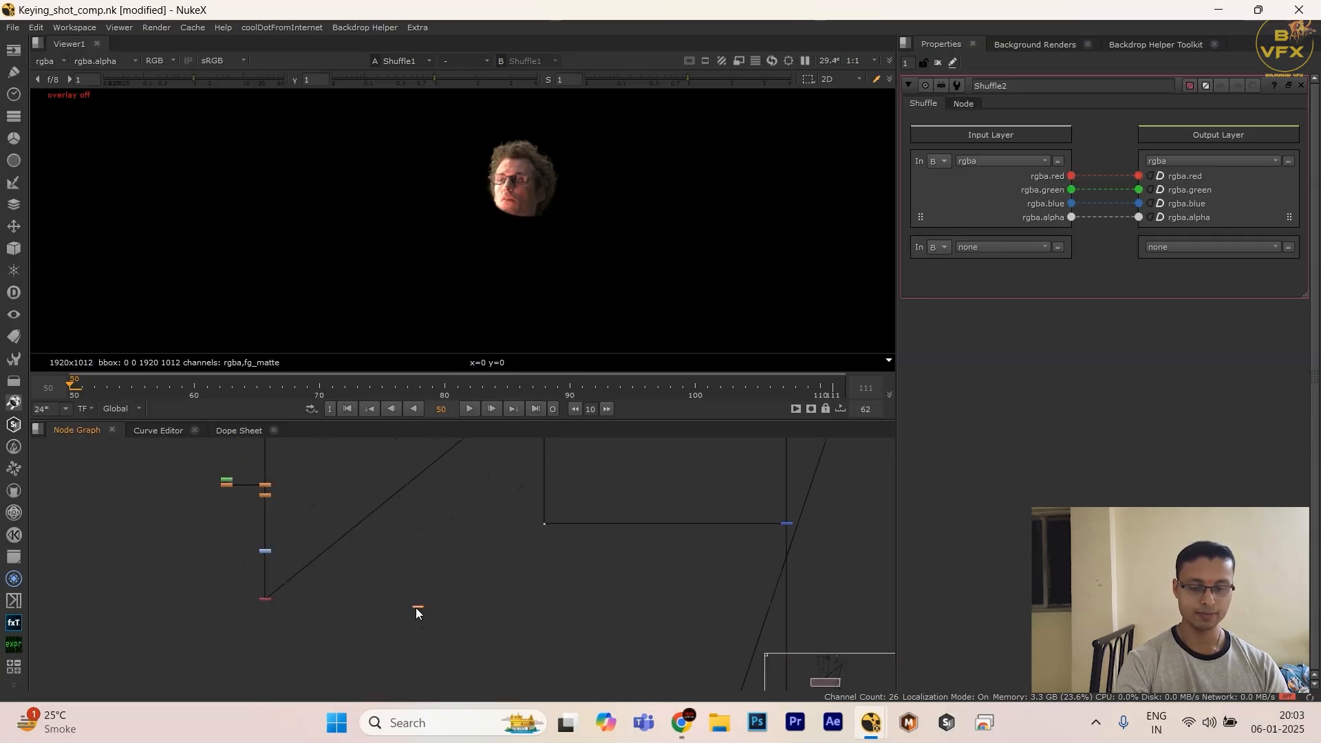
left_click_drag(680, 608, 785, 618)
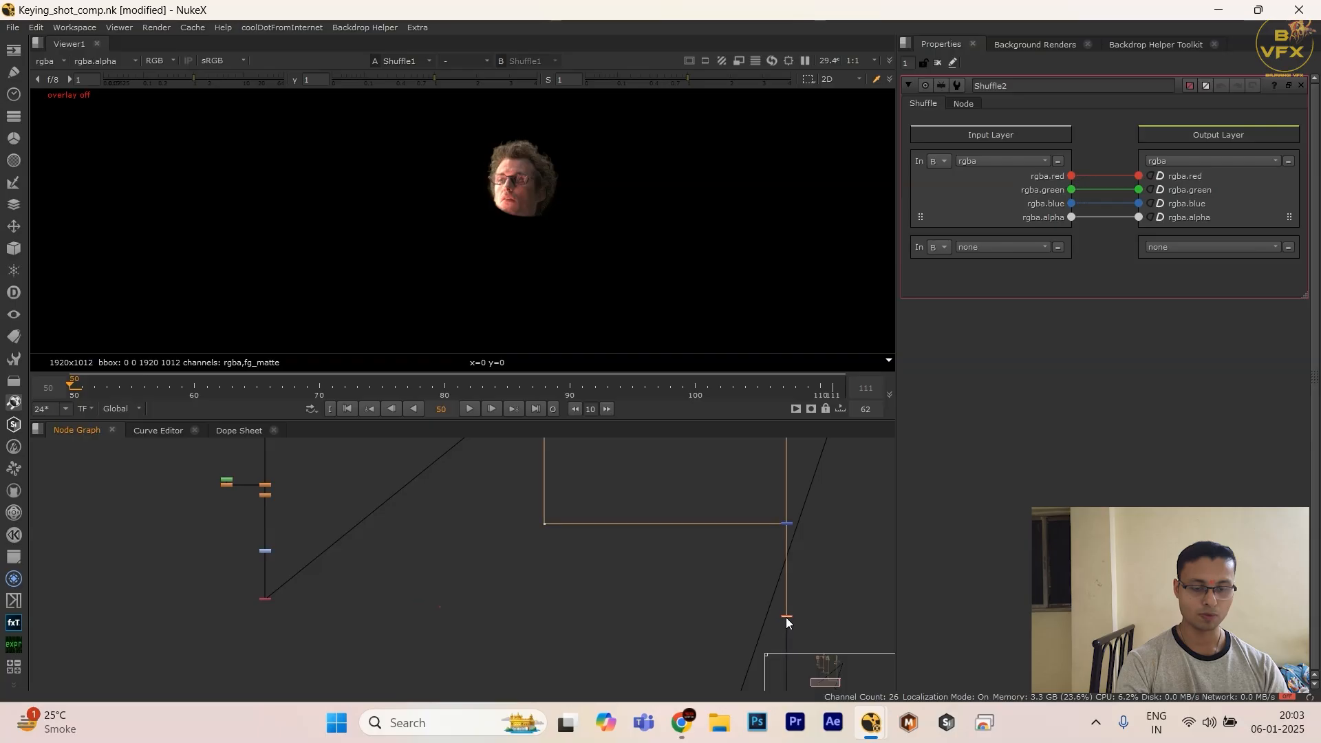
Step: Connect the new Shuffle's A input to the fg_matte Shuffle on the keying branch
middle_click_drag(782, 617, 632, 512)
scroll(631, 539, "down", 4)
left_click(634, 606)
scroll(629, 539, "up", 3)
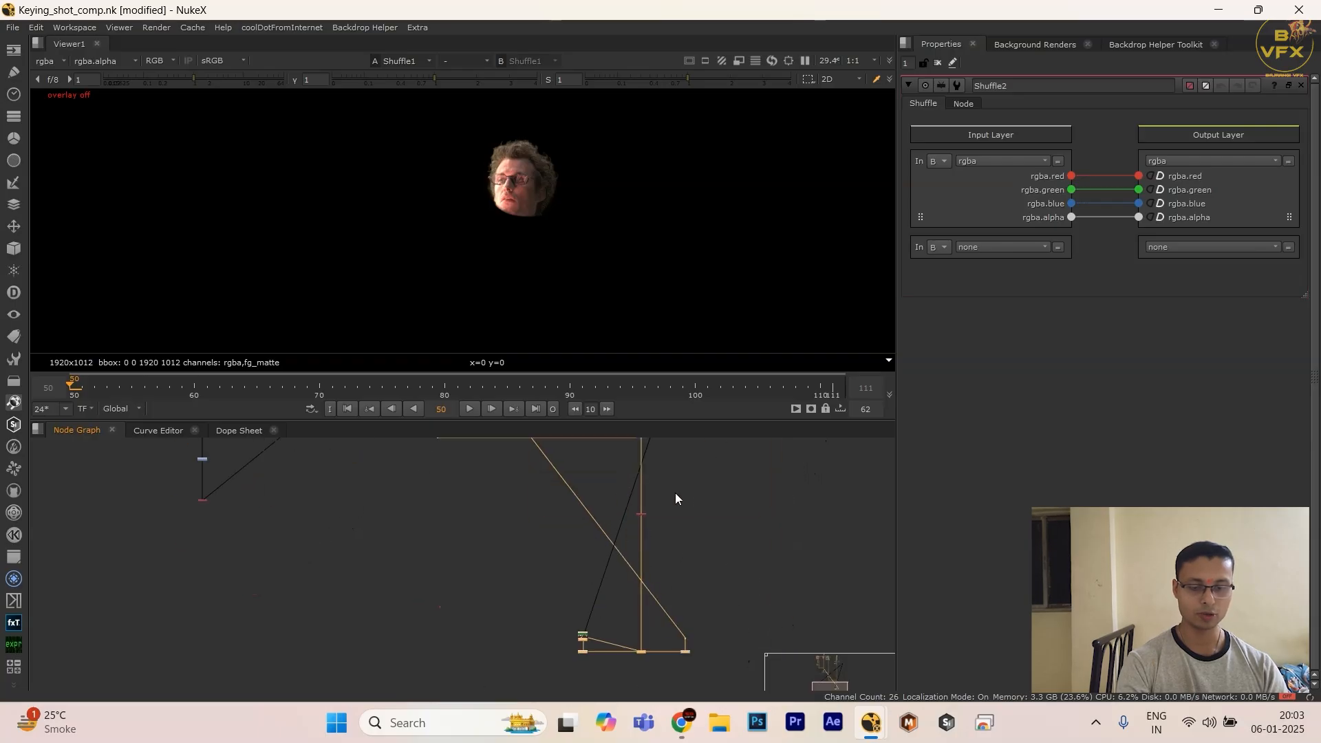
left_click(641, 514)
middle_click_drag(191, 484, 299, 510)
left_click_drag(237, 520, 514, 570, "shift")
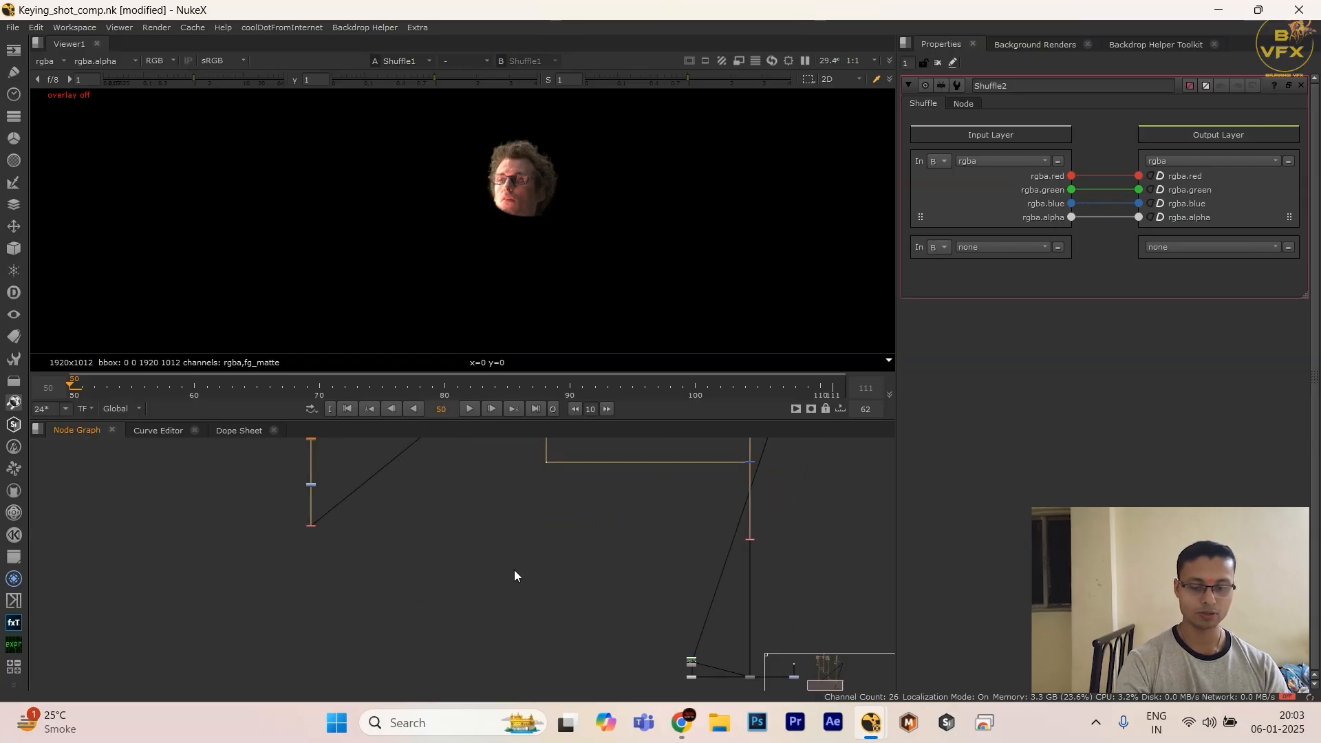
key("y")
left_click(588, 568)
scroll(732, 545, "up", 3)
scroll(769, 536, "down", 2)
left_click_drag(770, 537, 776, 509)
left_click(740, 517)
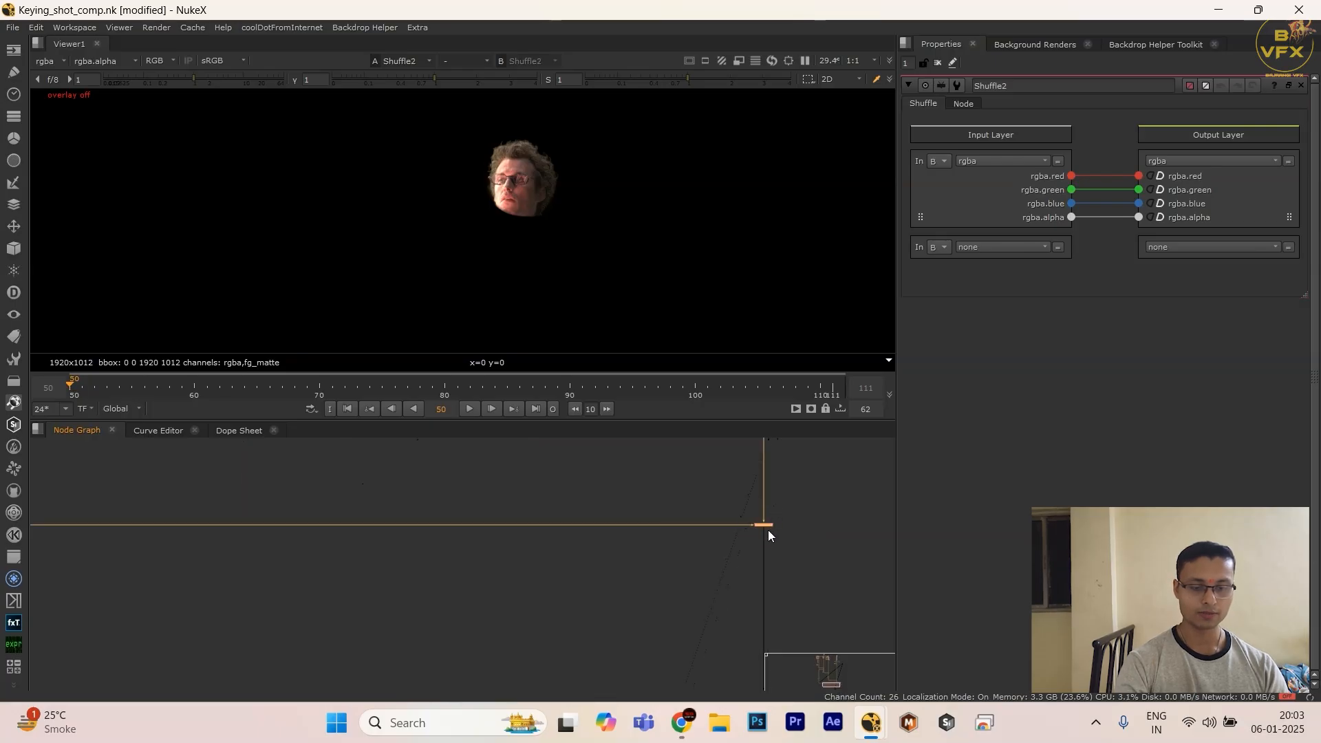
Step: View the new Shuffle's output and set its second input layer to fg_matte from input A
key("1")
scroll(766, 528, "up", 5)
left_click(759, 565)
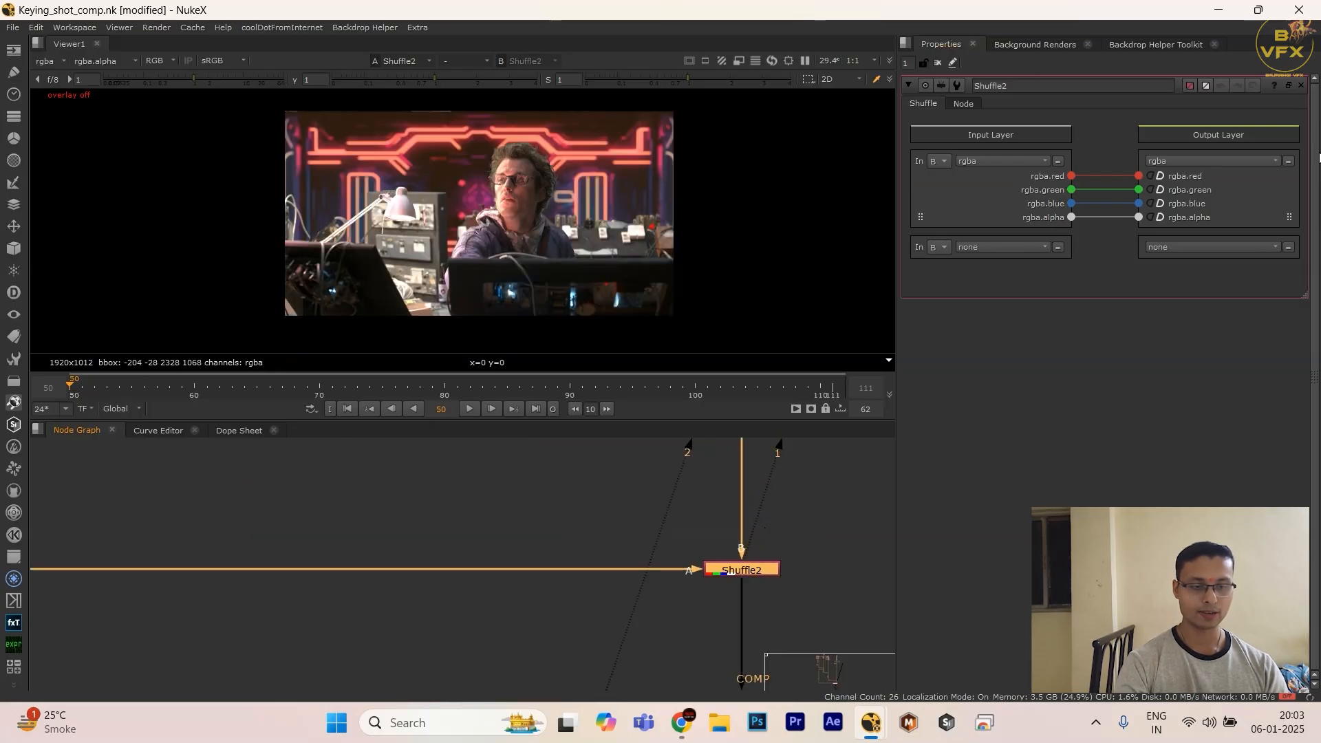
left_click(944, 247)
left_click(949, 265)
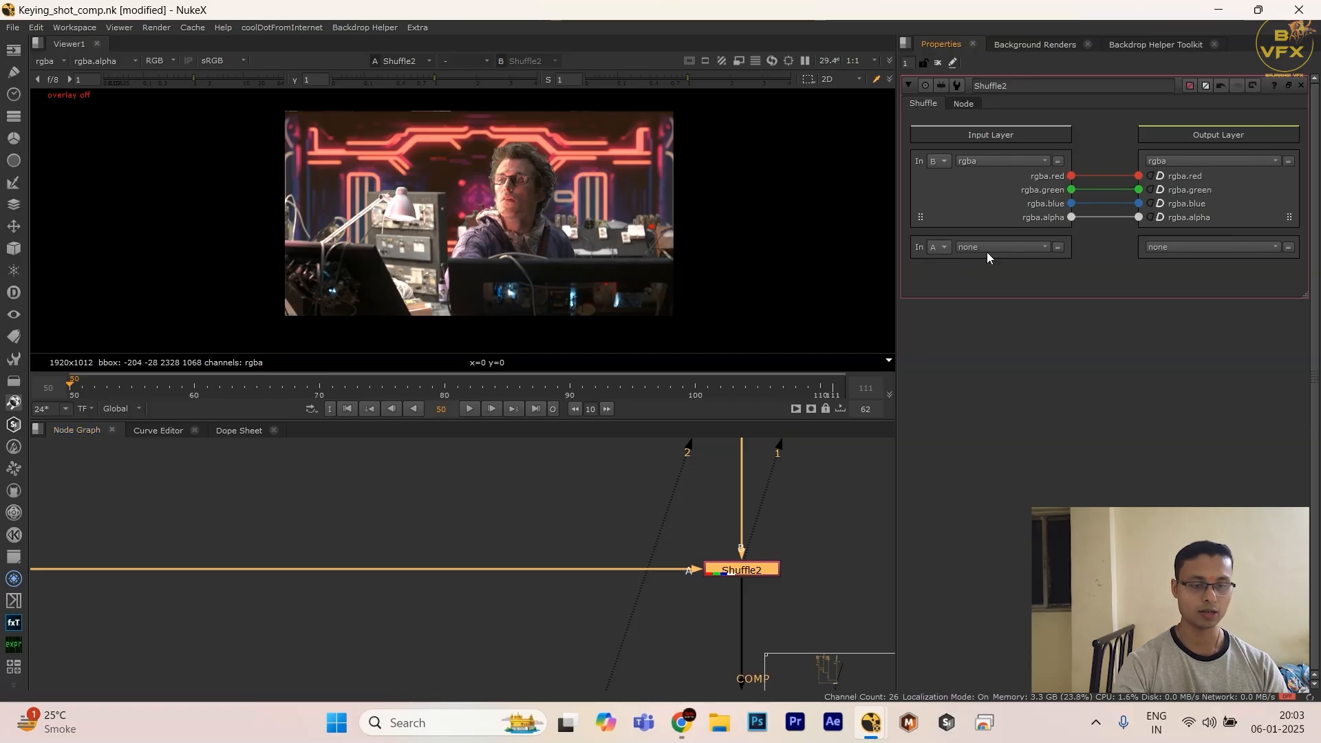
left_click(989, 250)
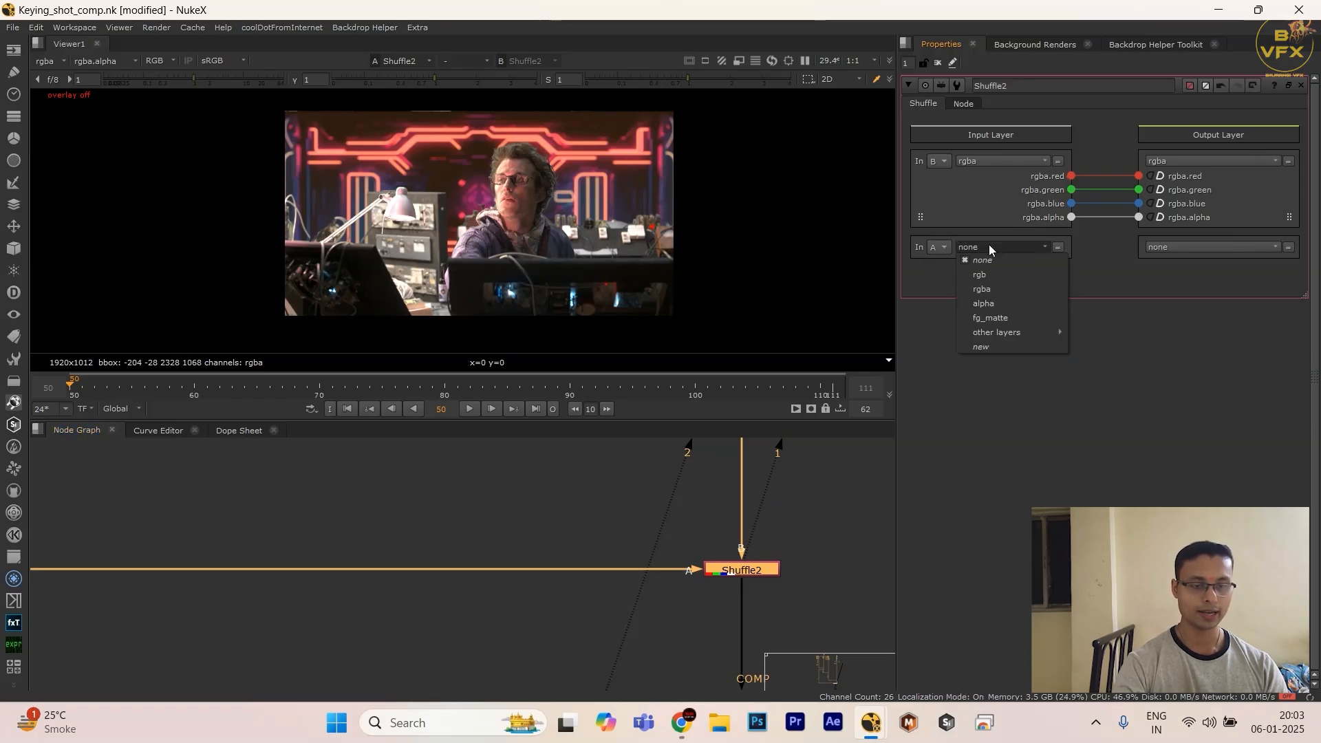
left_click(998, 318)
Step: Set the Shuffle's second output layer to fg_matte and route fg_matte.red from the input into it
left_click(1171, 247)
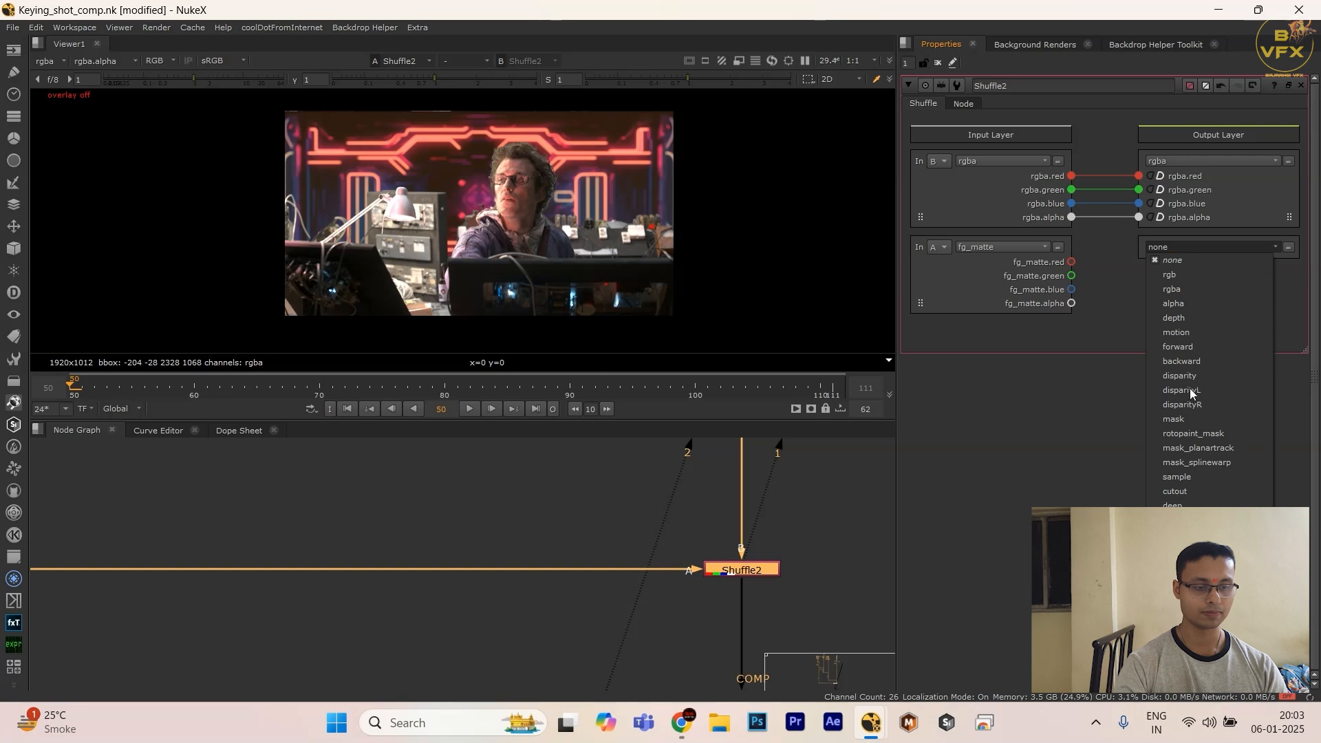
left_click(1184, 520)
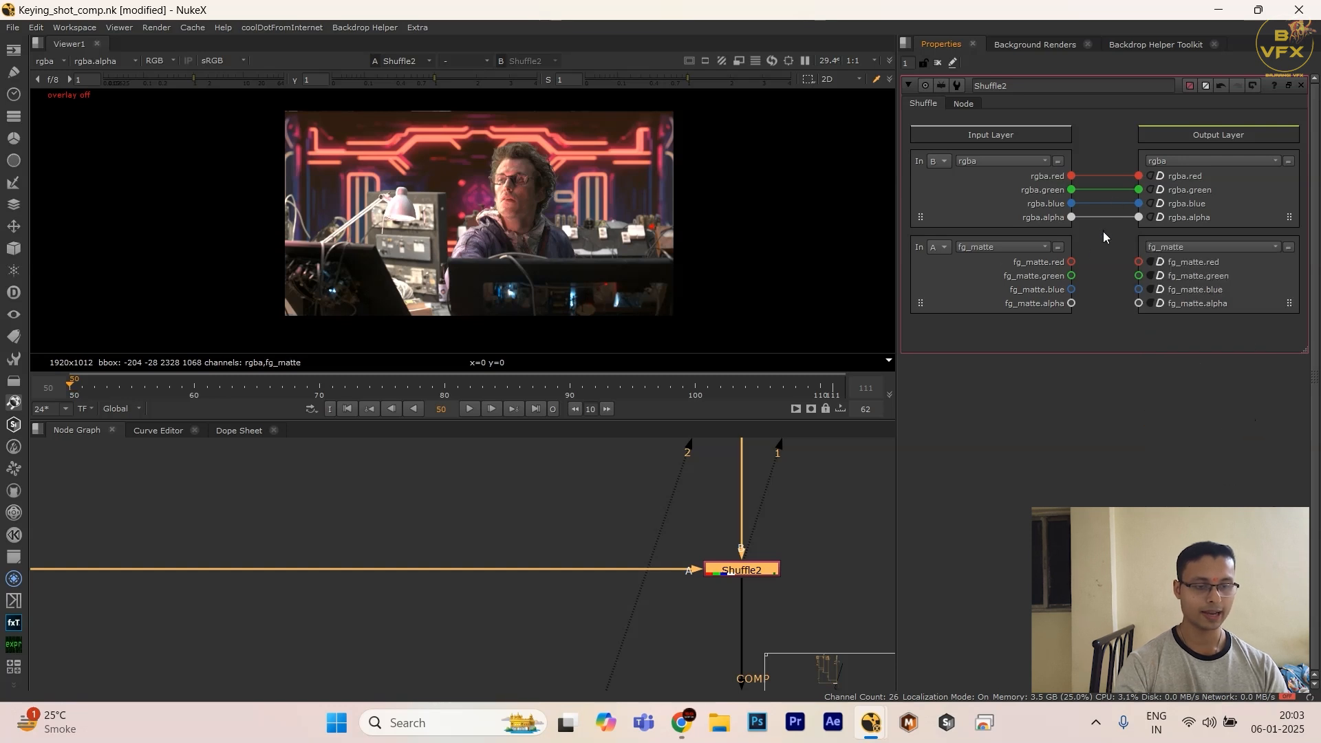
left_click_drag(1071, 262, 1138, 262)
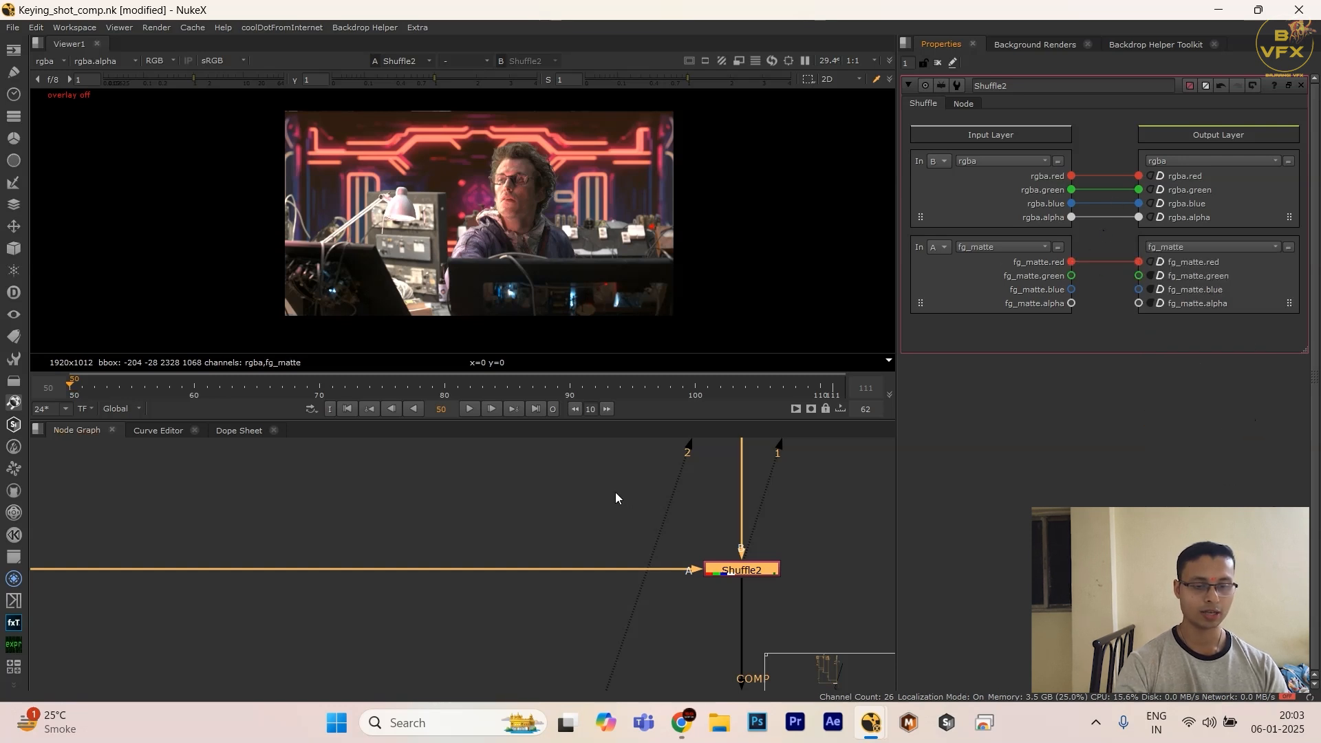
Step: Show the comp Shuffle's fg_matte layer in the viewer with fg_matte.red as the alpha channel and check the matte
left_click_drag(604, 489, 838, 619)
left_click(805, 589)
scroll(802, 585, "down", 3)
middle_click_drag(806, 589, 651, 519)
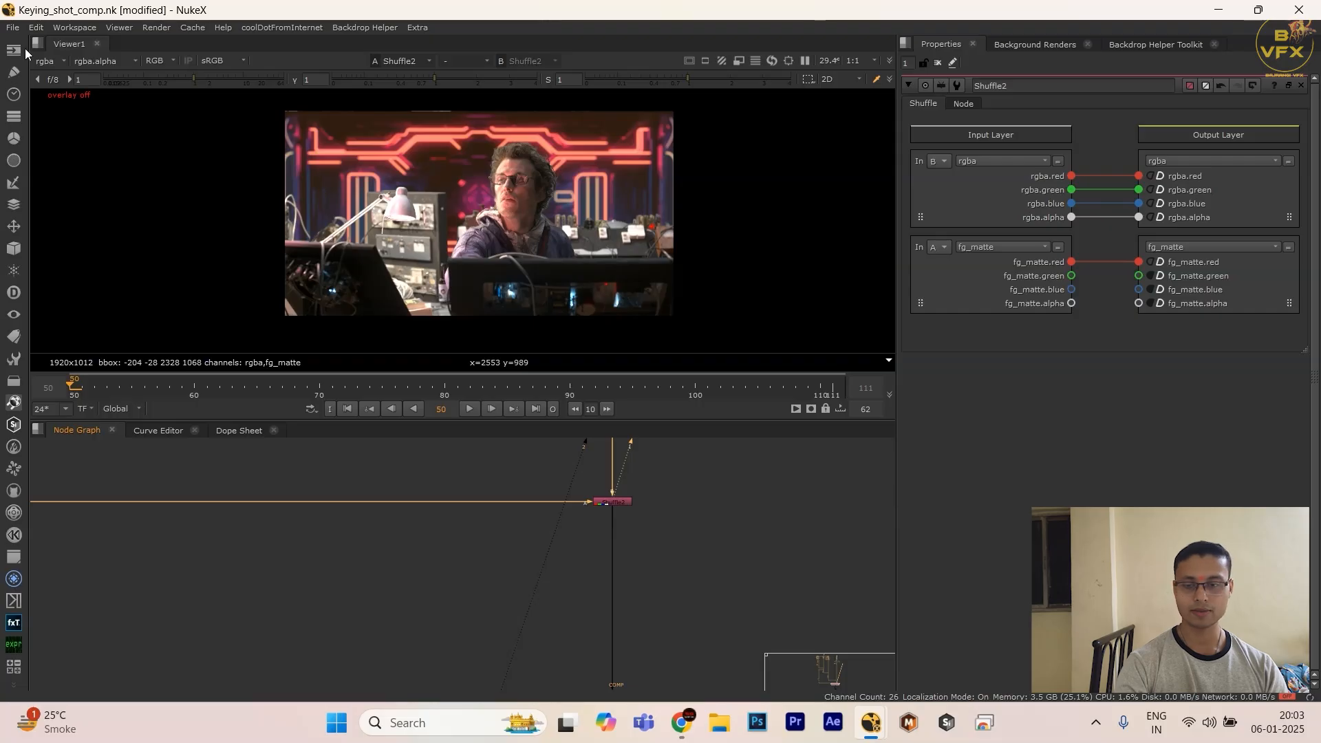
left_click(42, 62)
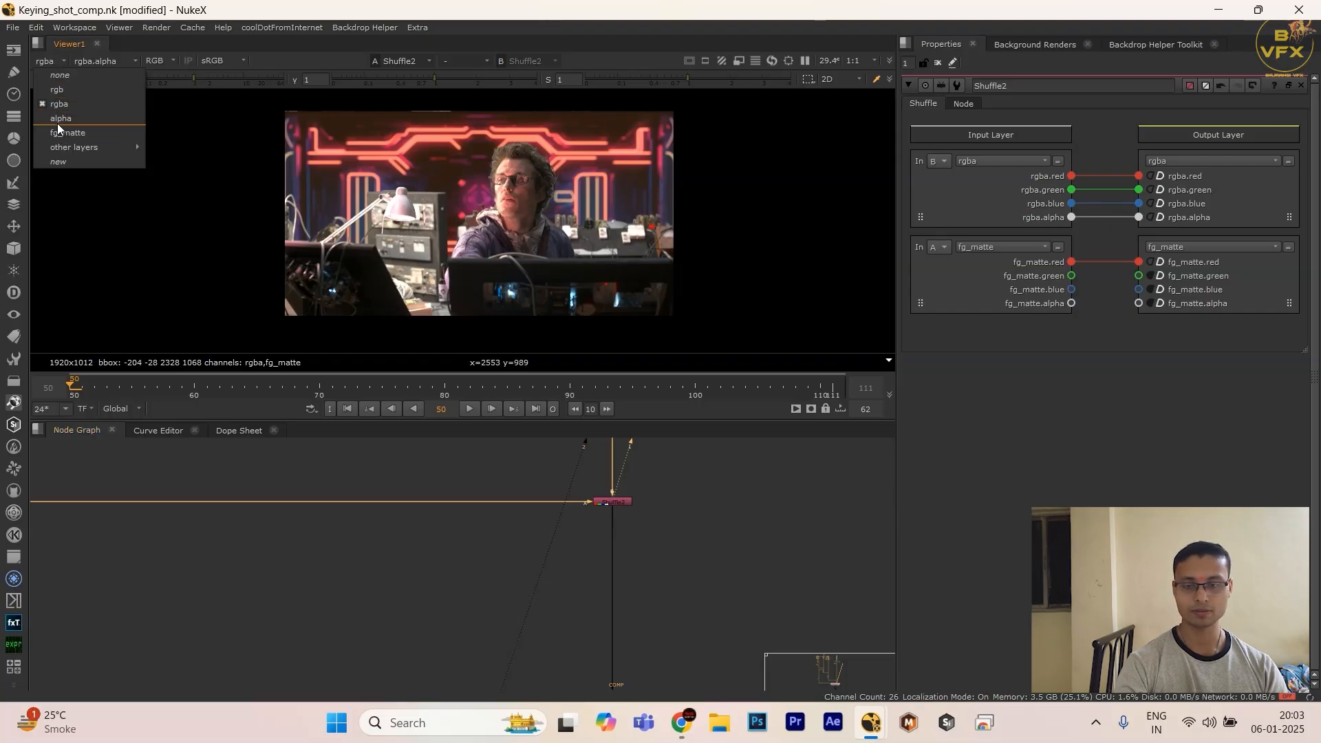
left_click(78, 140)
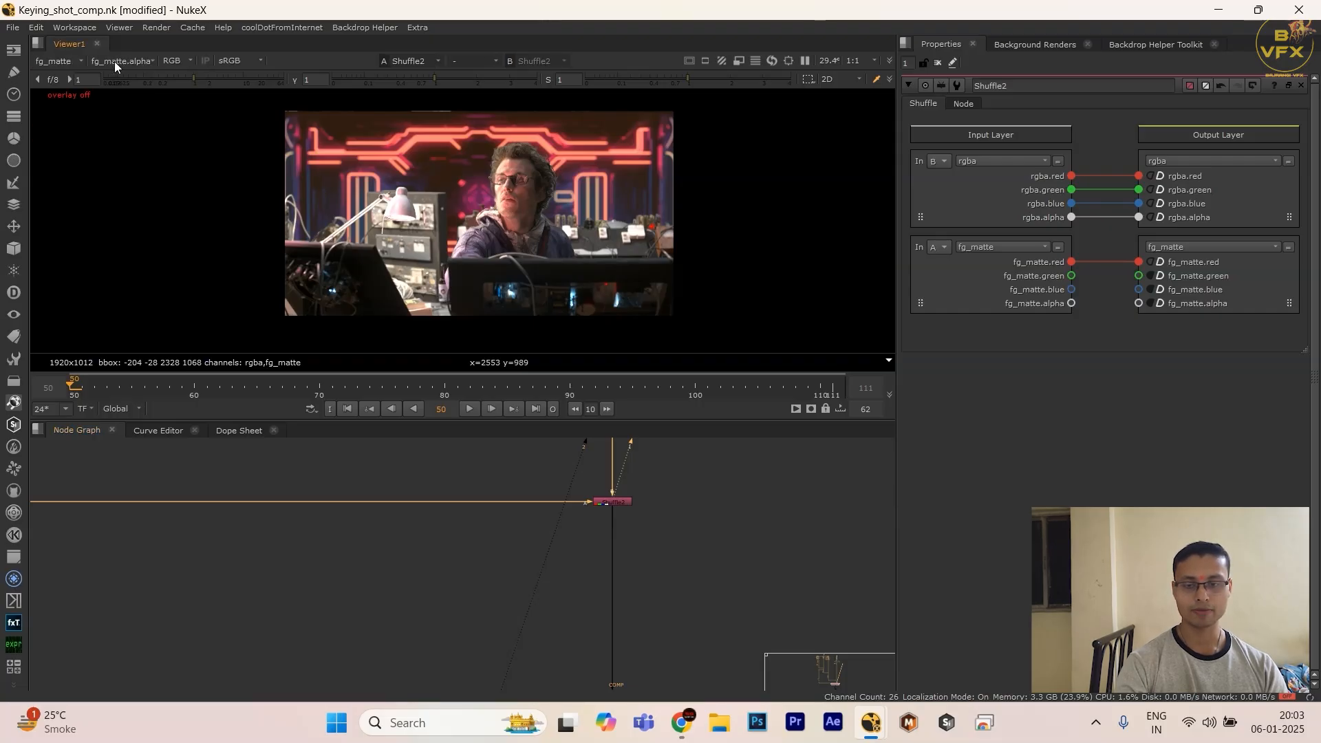
left_click(143, 61)
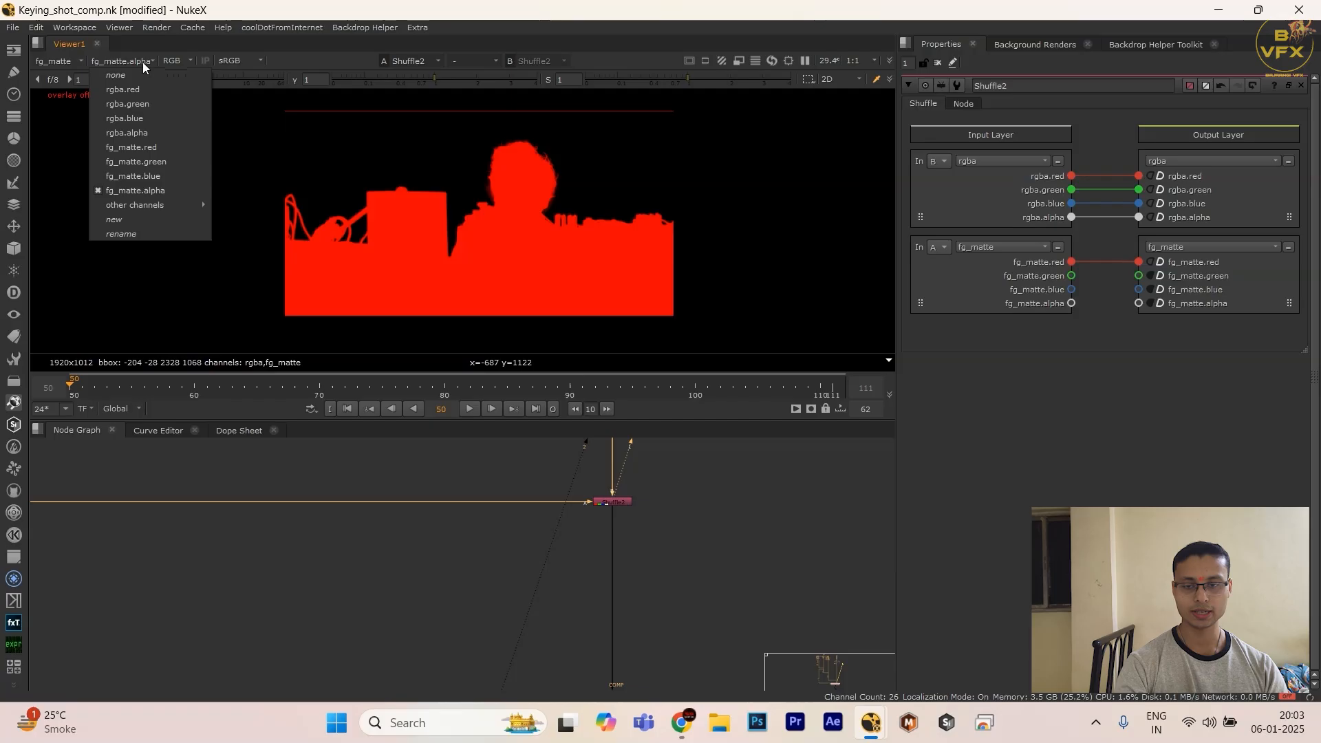
left_click(146, 143)
key("a")
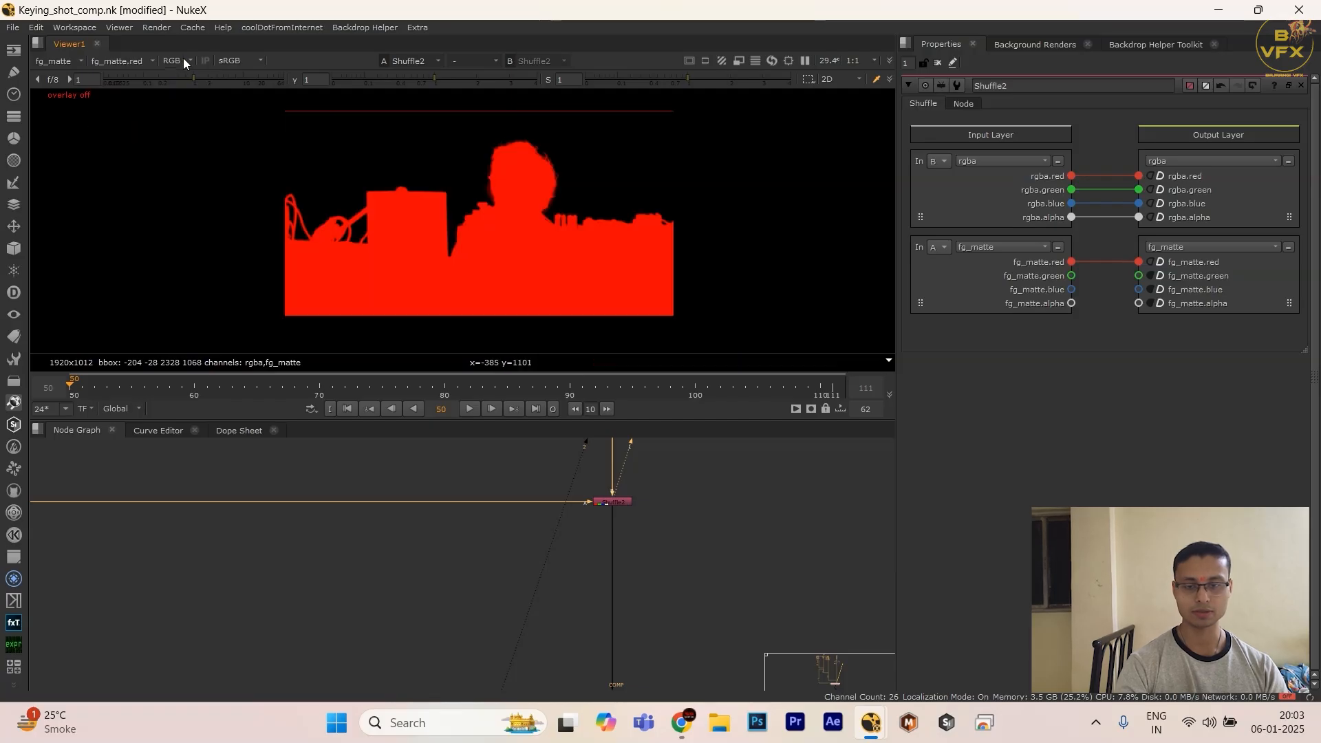
Step: Compare fg_matte.alpha and fg_matte.red as the viewer's alpha channel and check the alpha display
left_click(119, 61)
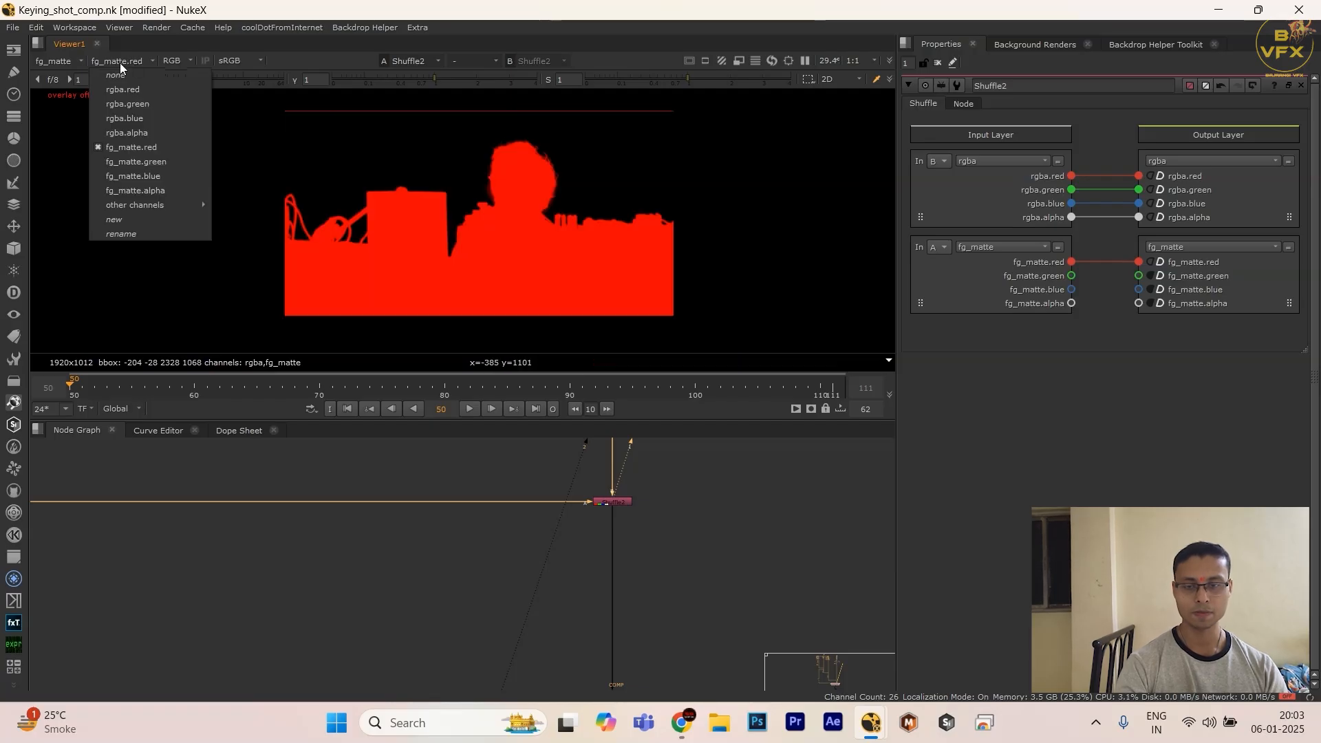
left_click(134, 191)
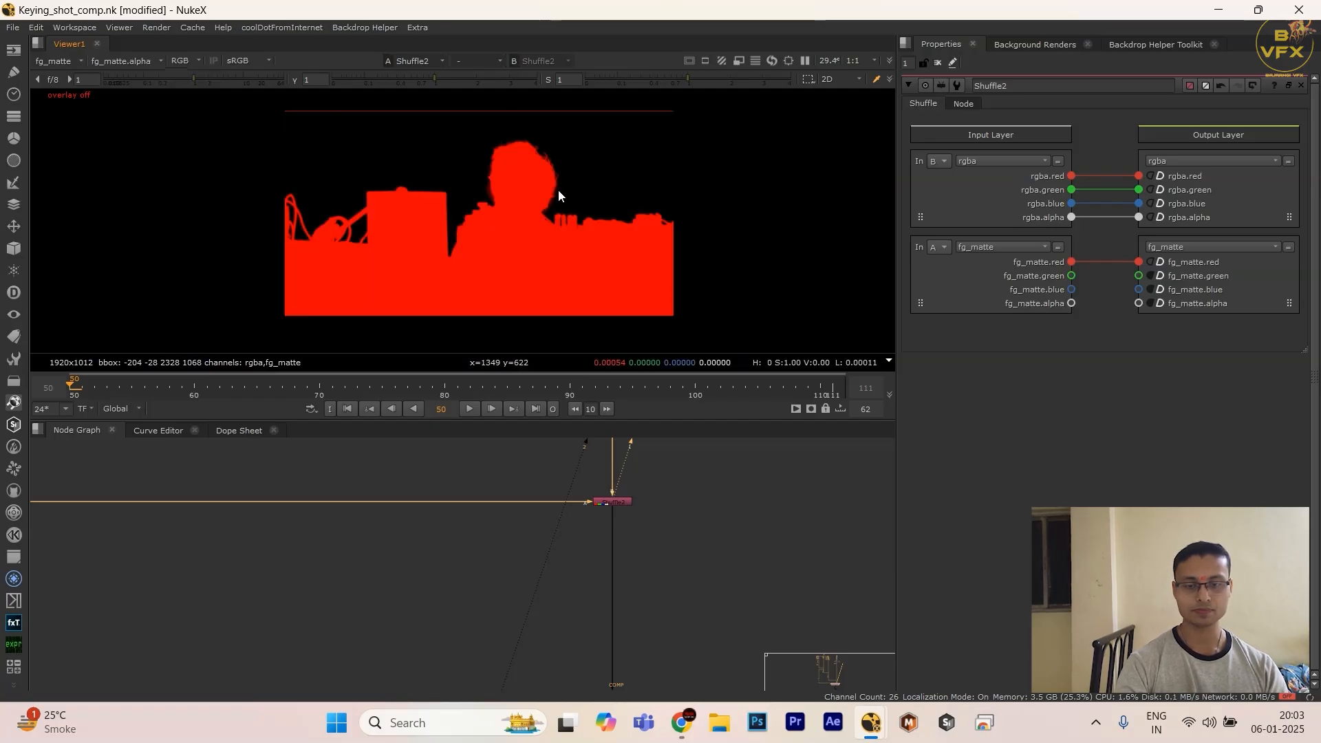
left_click(146, 62)
left_click(130, 147)
key("a")
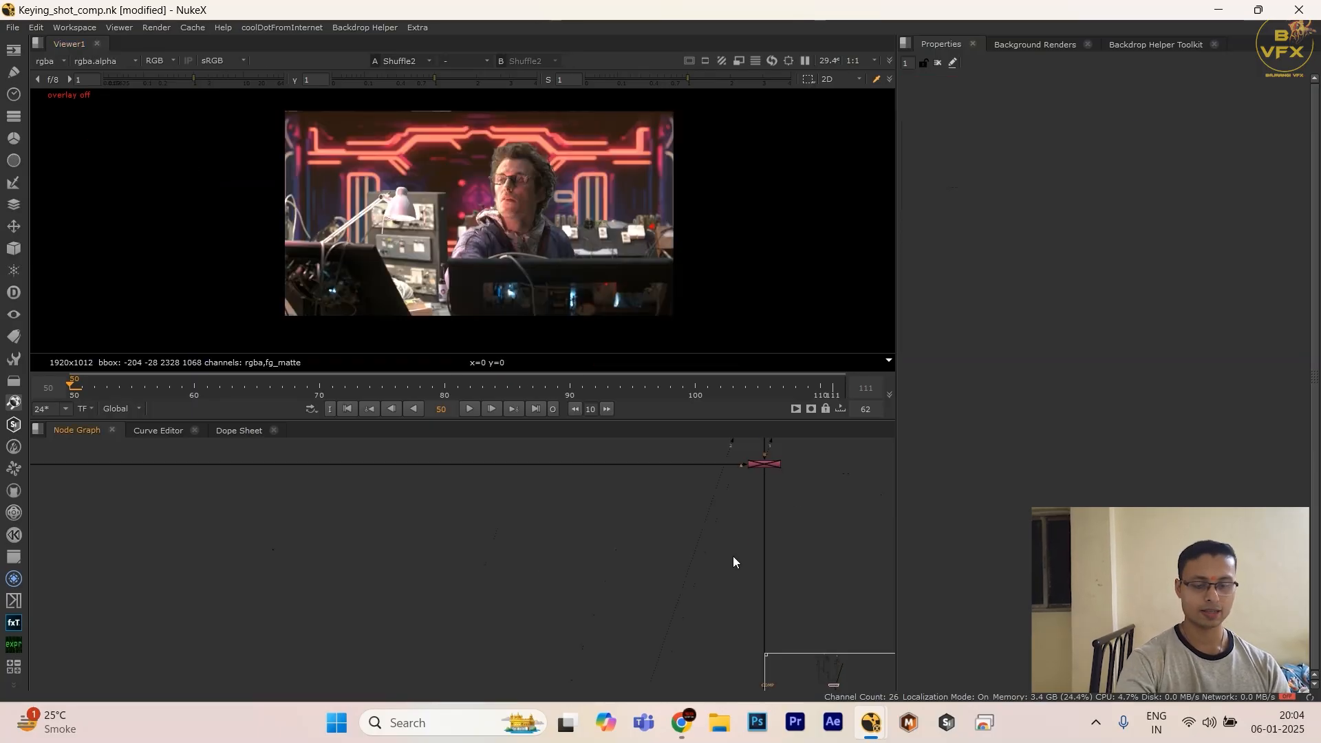
Step: Add a Copy node and insert it in the comp branch directly below the comp Shuffle
middle_click_drag(723, 566, 593, 584)
scroll(596, 585, "up", 3)
key("k")
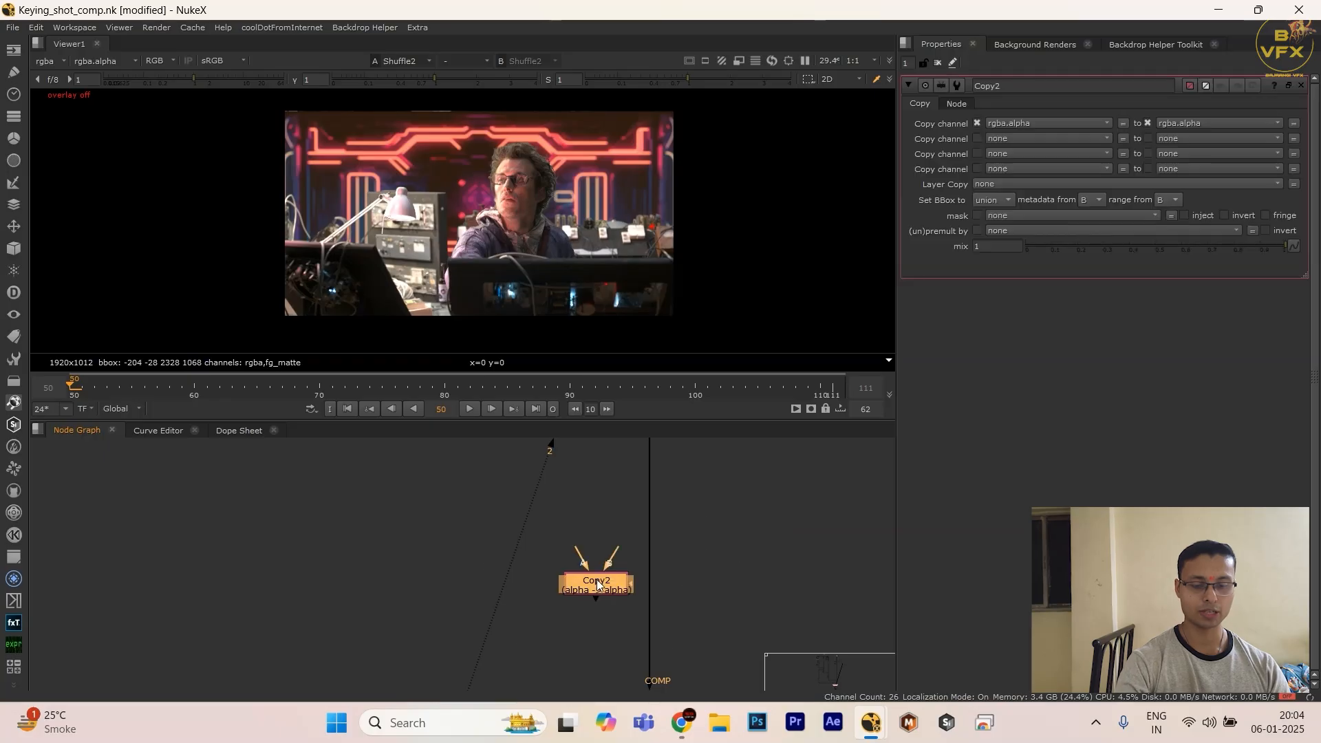
left_click_drag(596, 584, 645, 584)
scroll(713, 596, "down", 5)
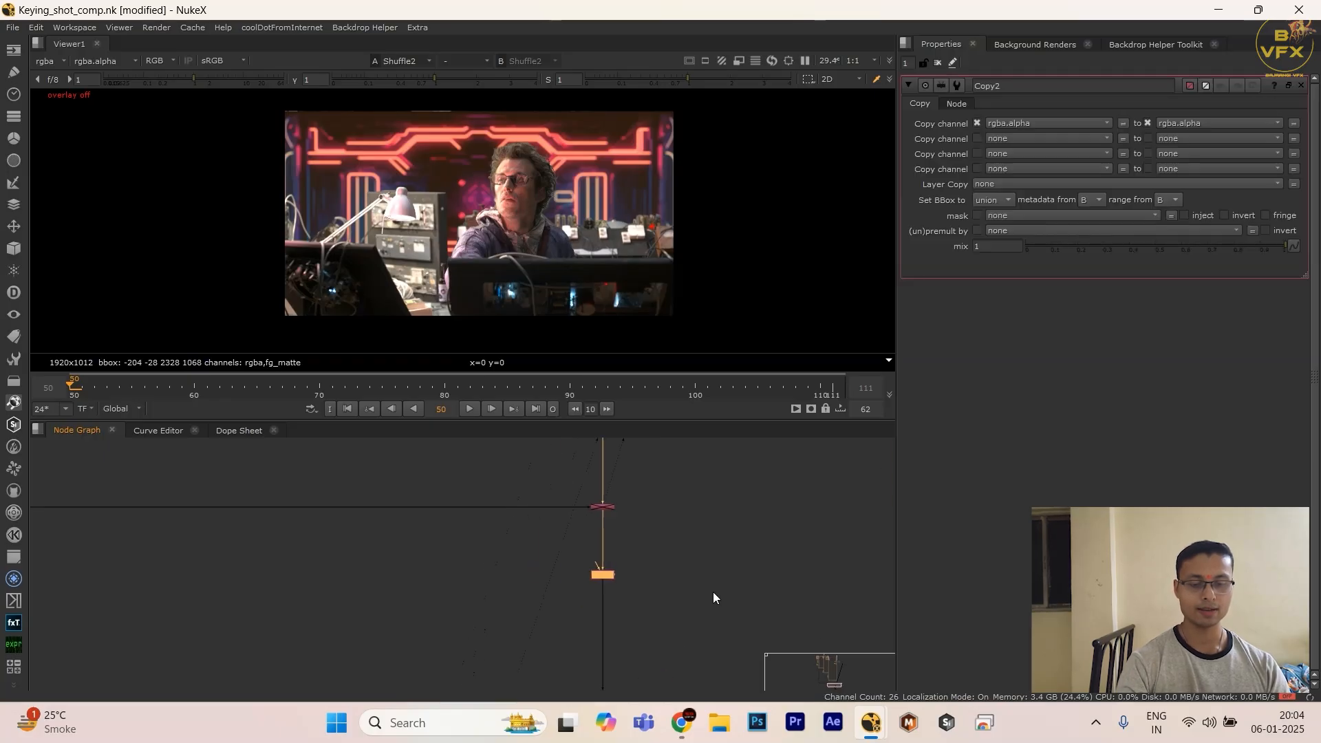
Step: Connect the Copy node's A input to the fg_matte Shuffle at the end of the keying branch
middle_click_drag(234, 541, 538, 537)
left_click_drag(513, 519, 304, 582, "shift")
key("y")
scroll(362, 570, "down", 1)
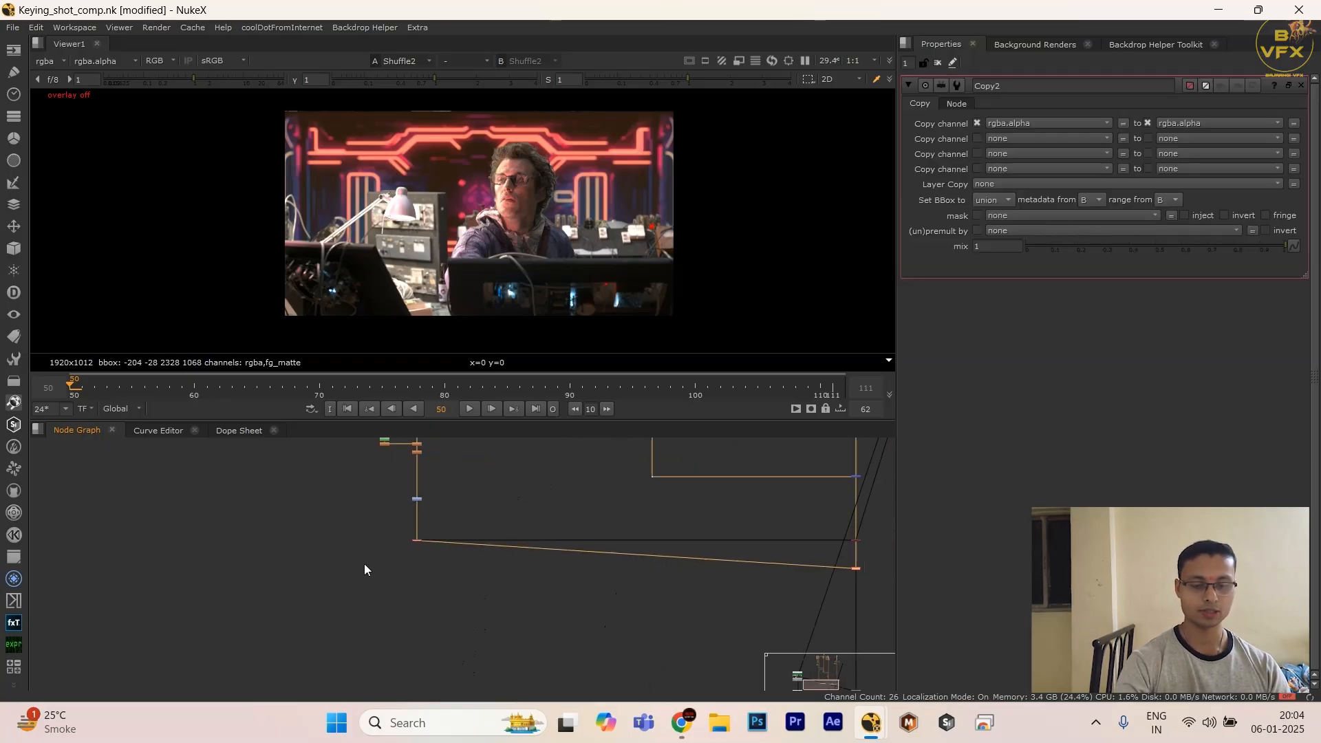
middle_click_drag(366, 569, 35, 555)
Step: Set the Copy node's first channel pair to none on both sides and its Layer Copy to fg_matte
left_click(1030, 128)
left_click(1030, 137)
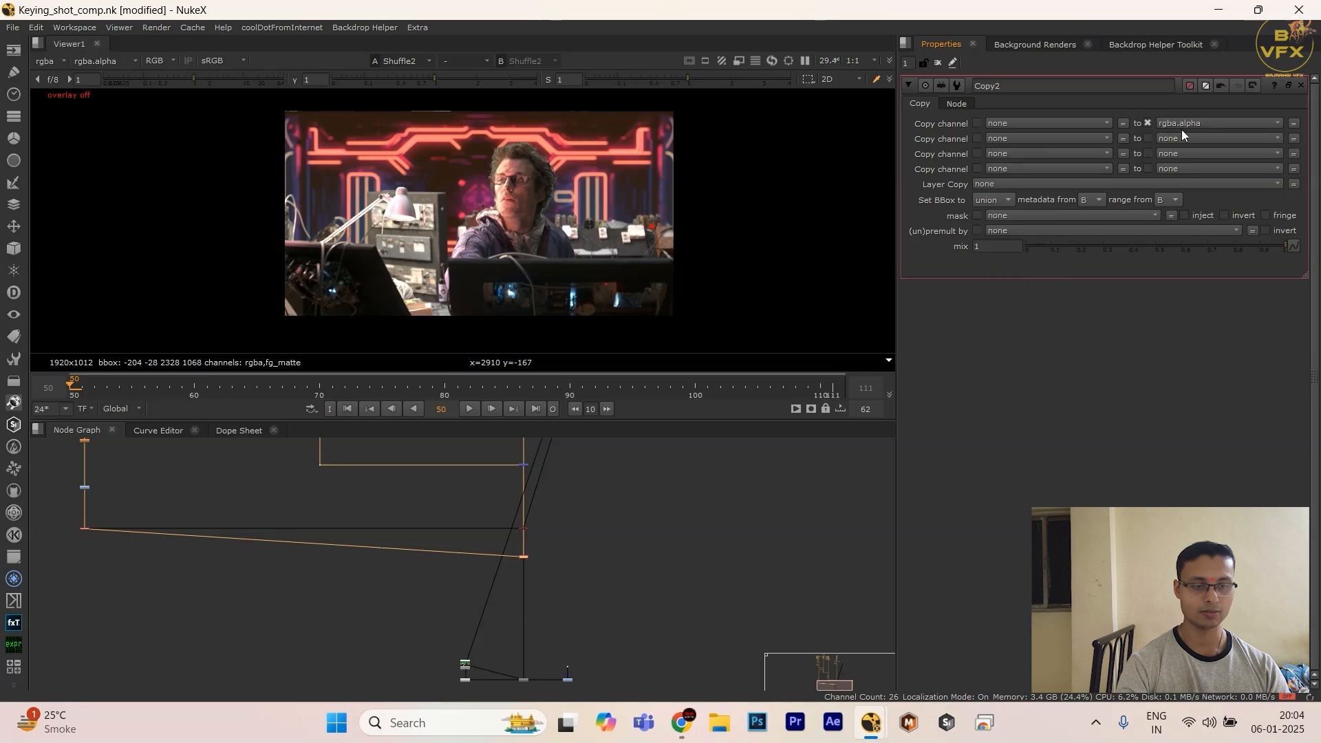
left_click(1187, 128)
left_click(1185, 137)
left_click(1008, 185)
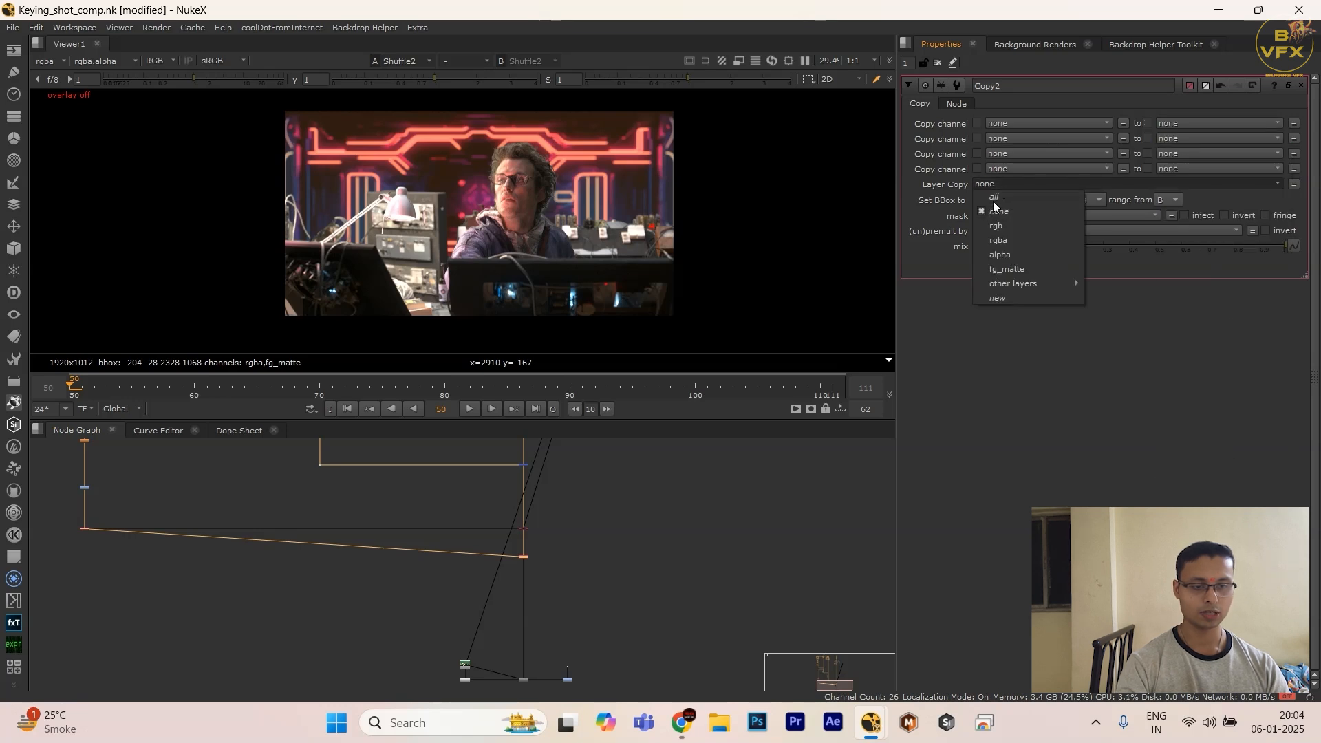
left_click(1004, 267)
Step: View the Copy node's output and check its fg_matte layer in the viewer
scroll(657, 485, "up", 2)
key("1")
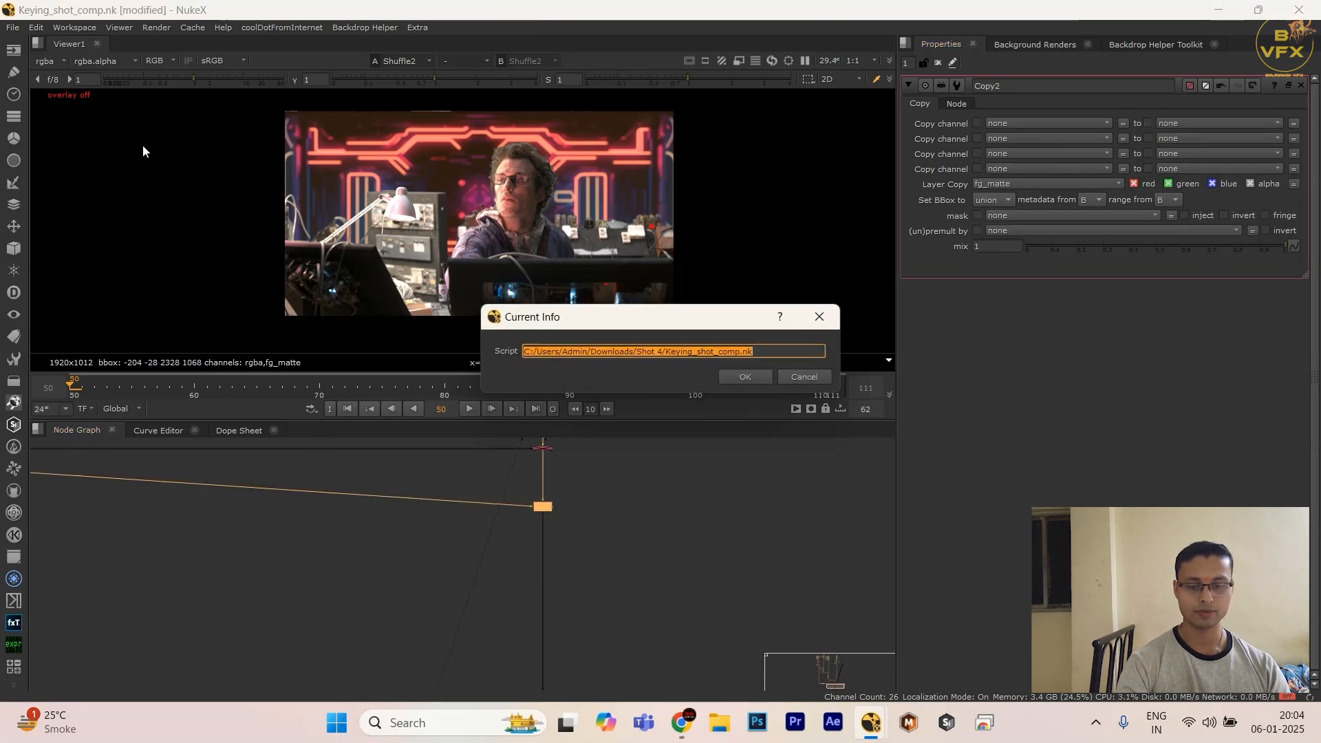
left_click(50, 61)
left_click(62, 135)
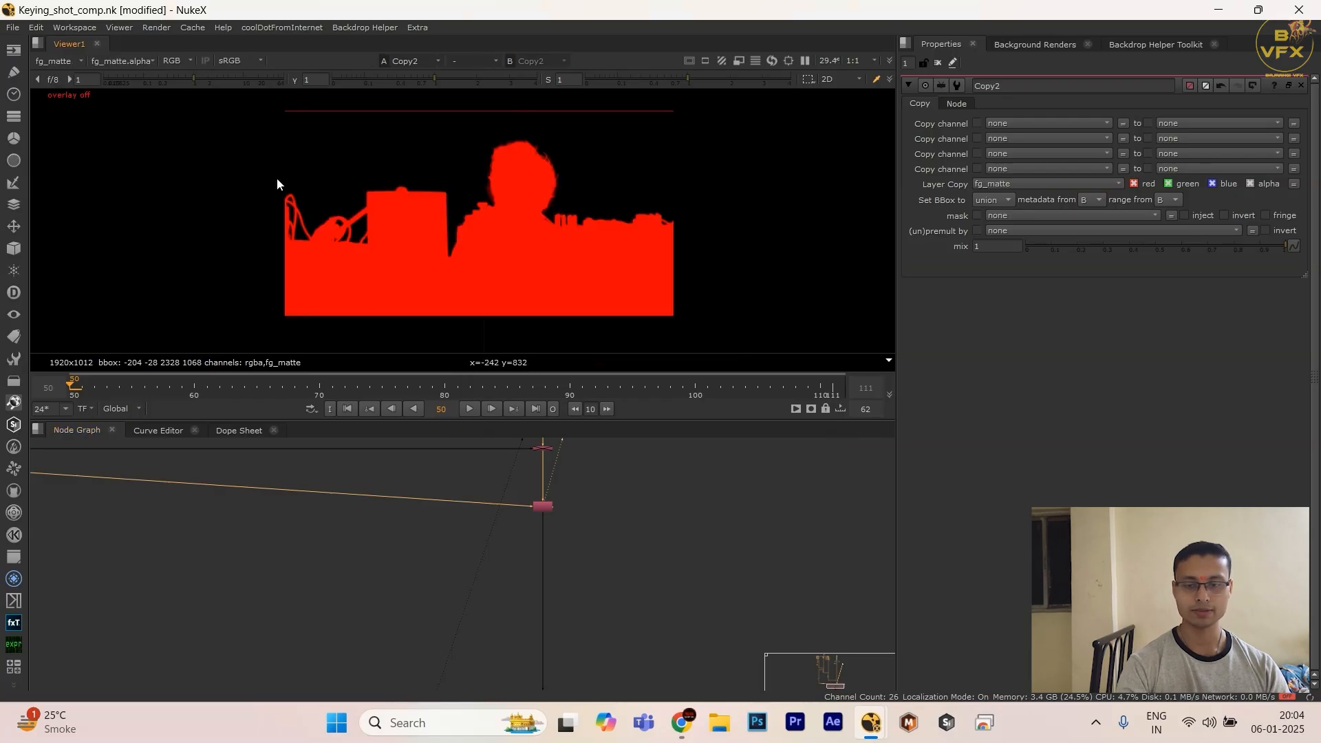
left_click(82, 60)
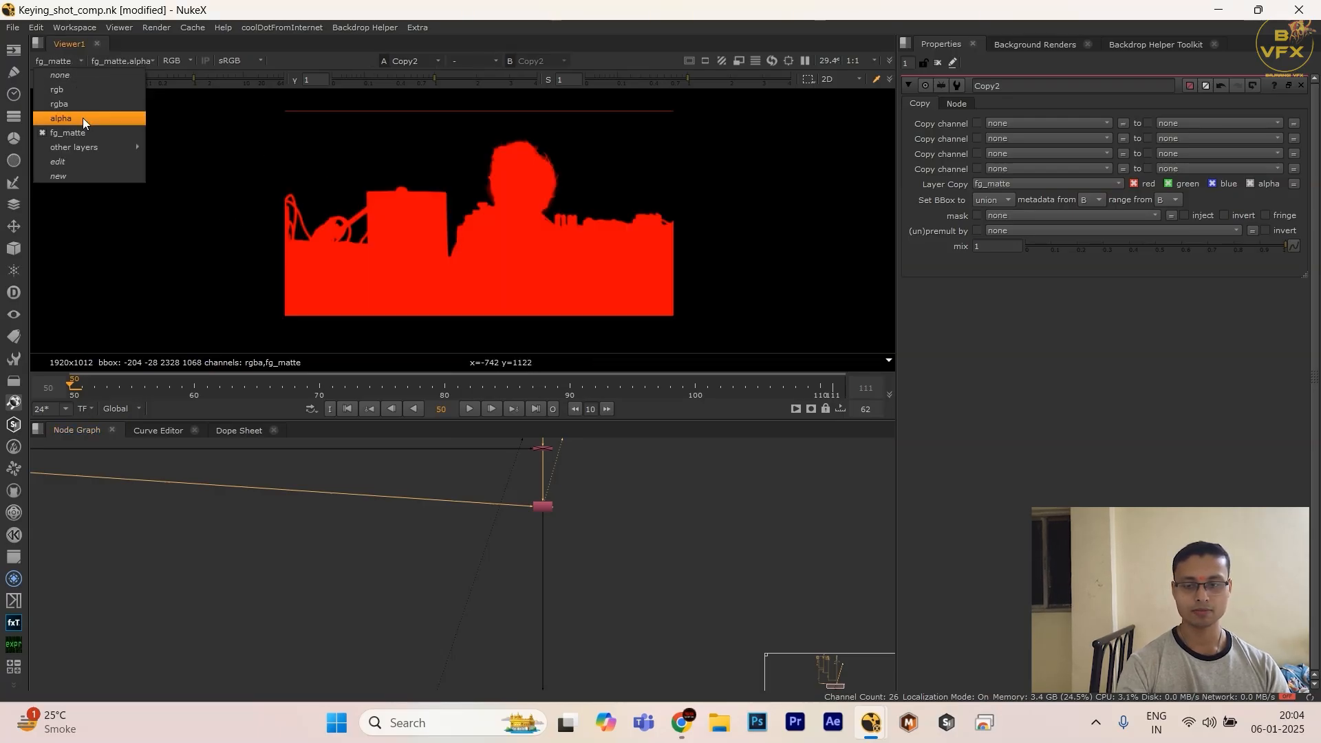
left_click(94, 131)
Step: Delete the Copy node from the comp branch
left_click(543, 507)
middle_click_drag(556, 552, 529, 600)
key("Delete")
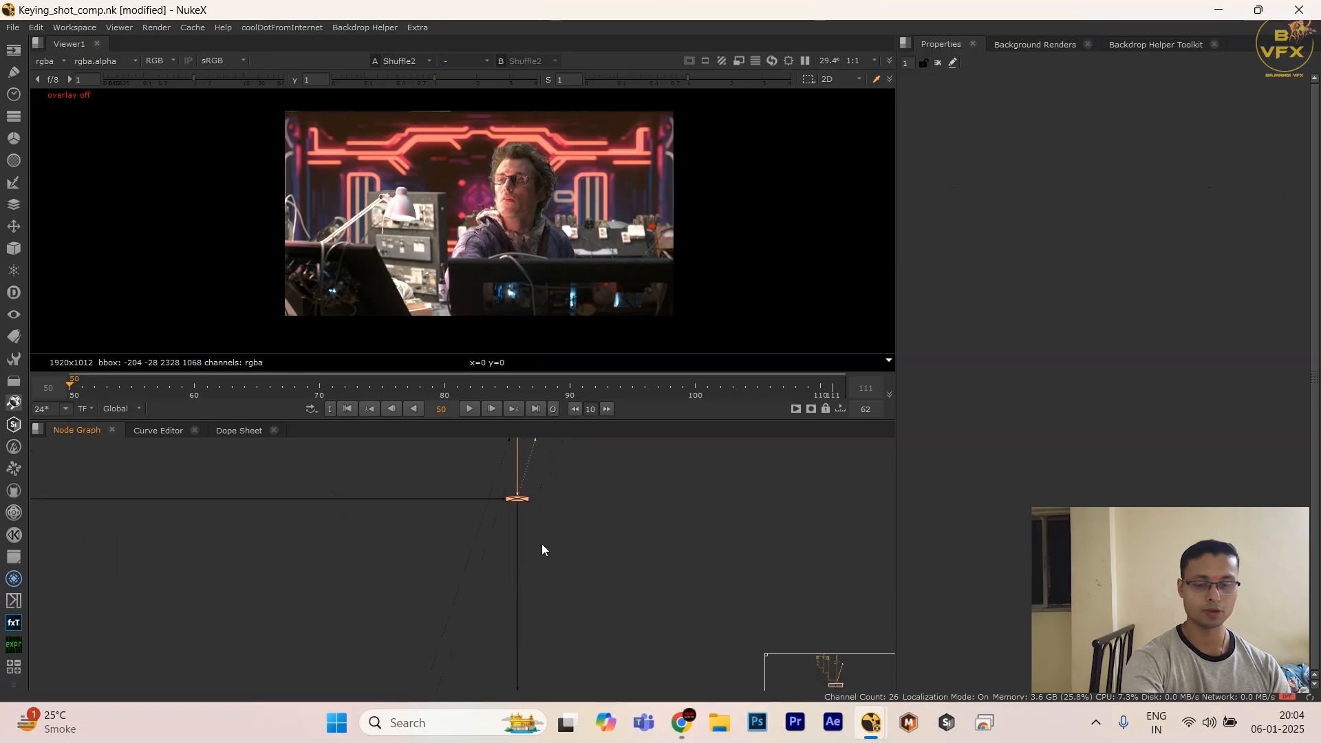
Step: Open the comp Shuffle's properties and move the row of nodes at the end of the comp branch up closer to it
scroll(537, 533, "up", 3)
left_click_drag(428, 469, 699, 516)
double_click(515, 486)
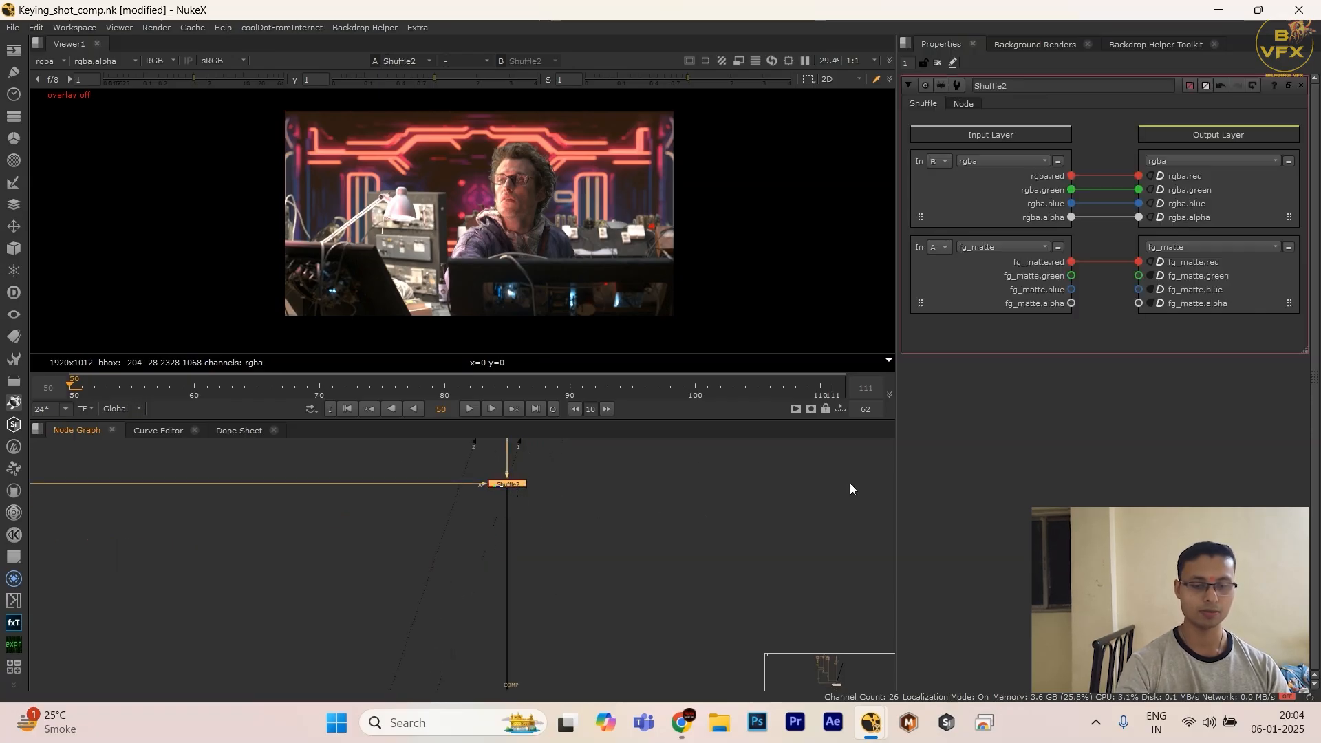
scroll(528, 486, "down", 6)
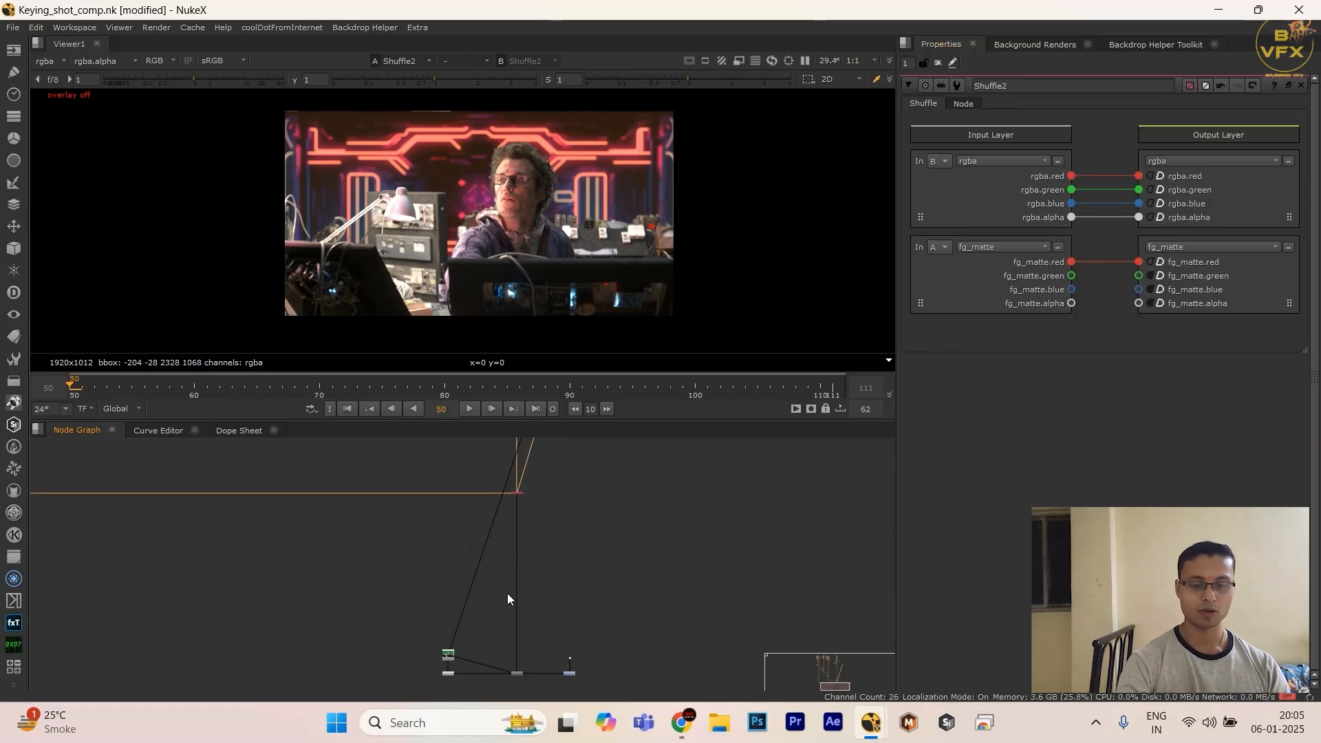
left_click_drag(754, 583, 223, 729)
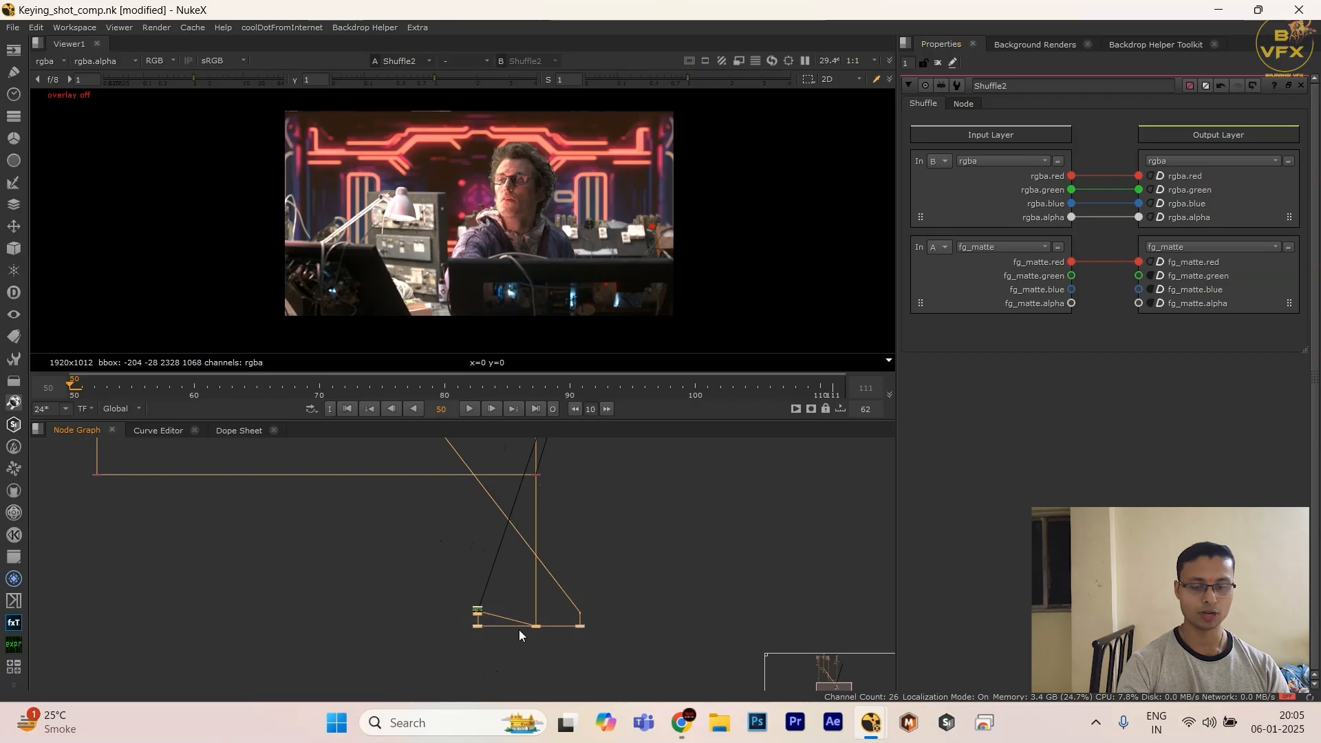
left_click_drag(534, 633, 537, 602)
Step: Check the comp Shuffle's alpha and fg_matte layer in the viewer, and return the display to rgba
left_click_drag(608, 441, 485, 519)
key("a")
key("a")
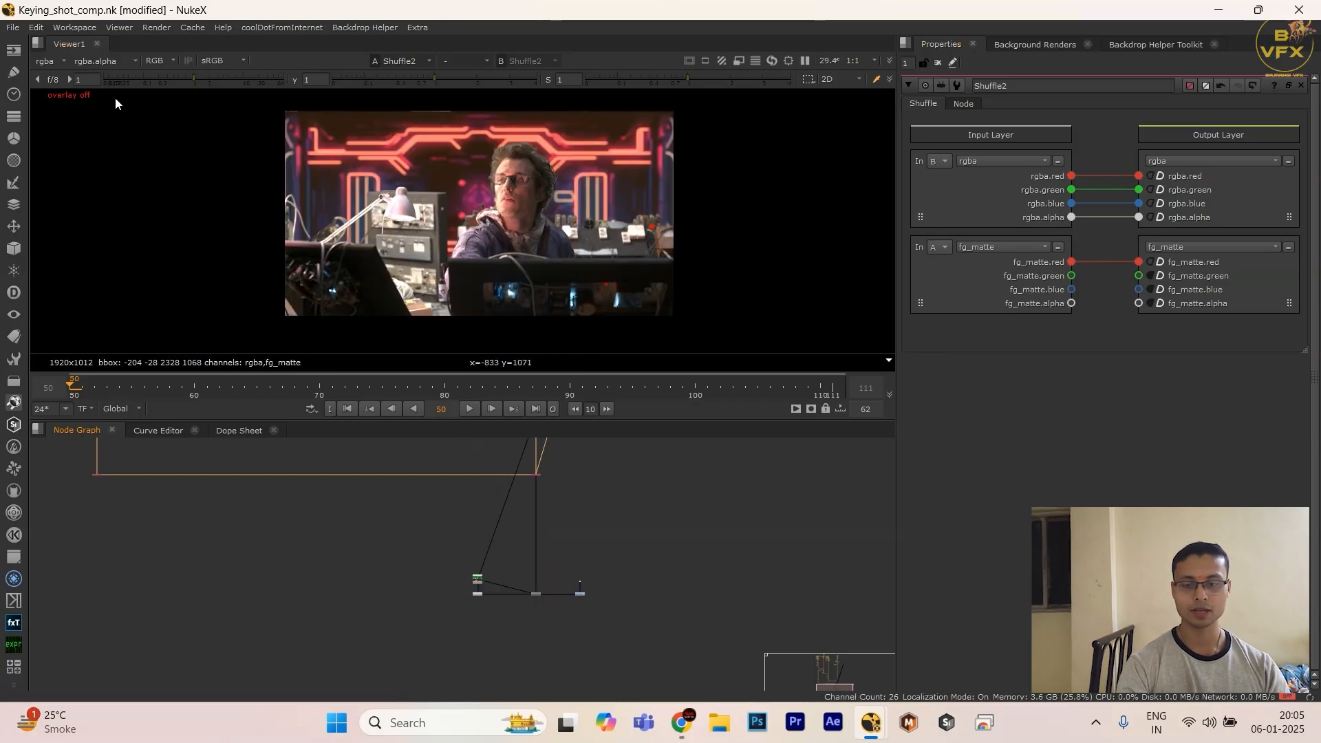
left_click(48, 60)
left_click(64, 132)
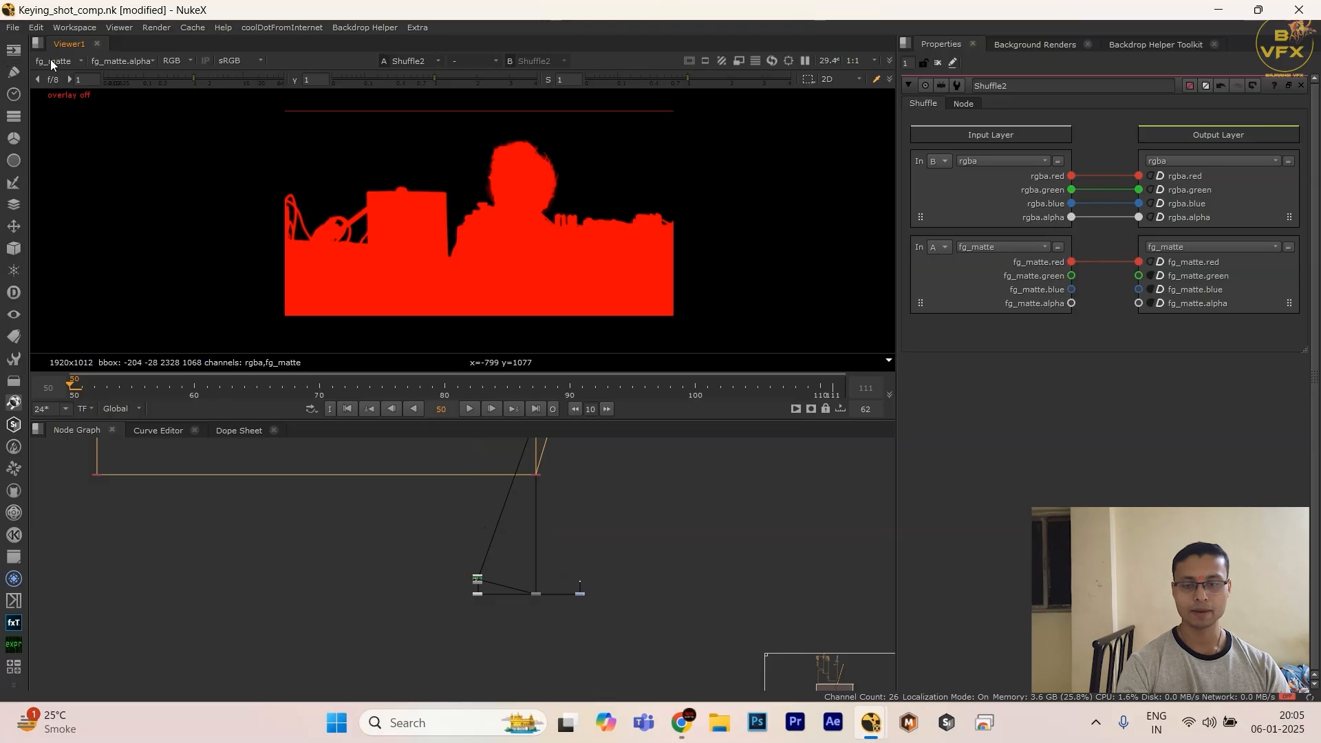
left_click(49, 60)
left_click(60, 103)
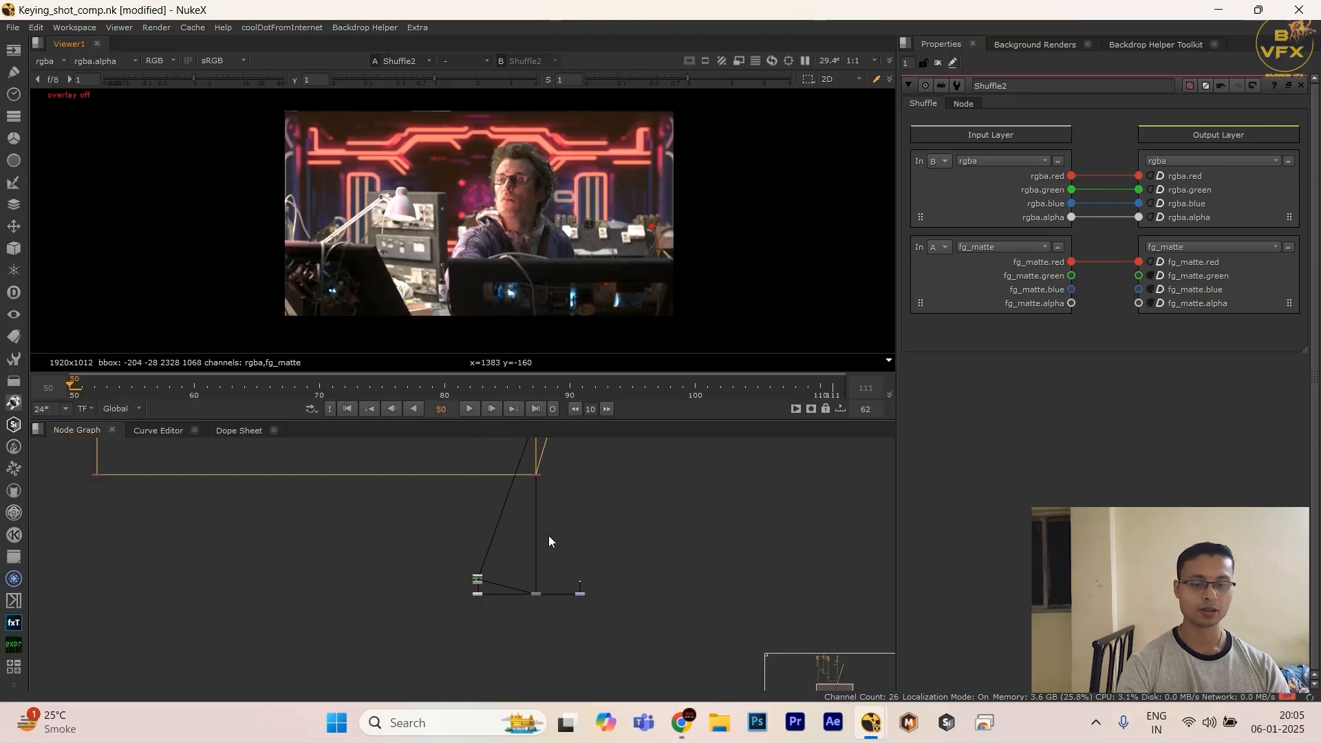
Step: Examine how the keying branch connects to the comp branch and inspect the merges further up the comp branch
scroll(548, 495, "up", 5)
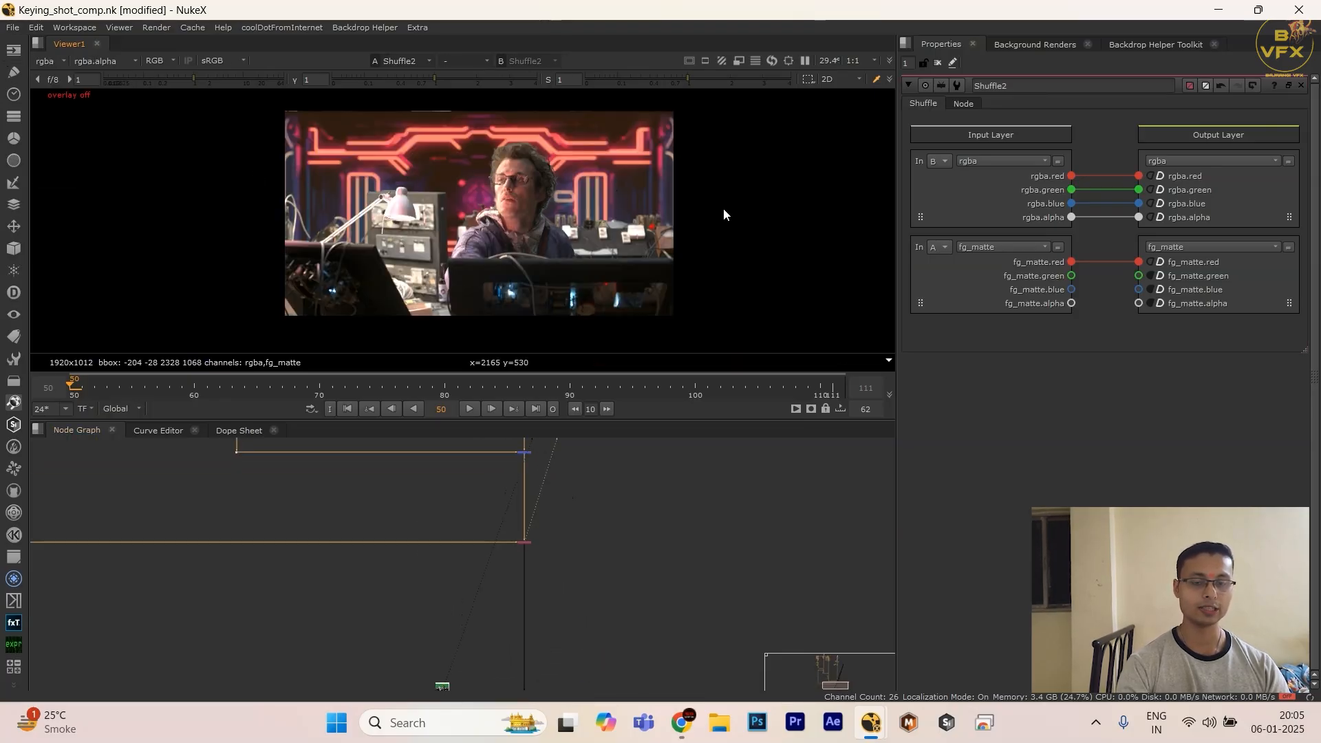
scroll(536, 607, "down", 2)
scroll(482, 599, "down", 3)
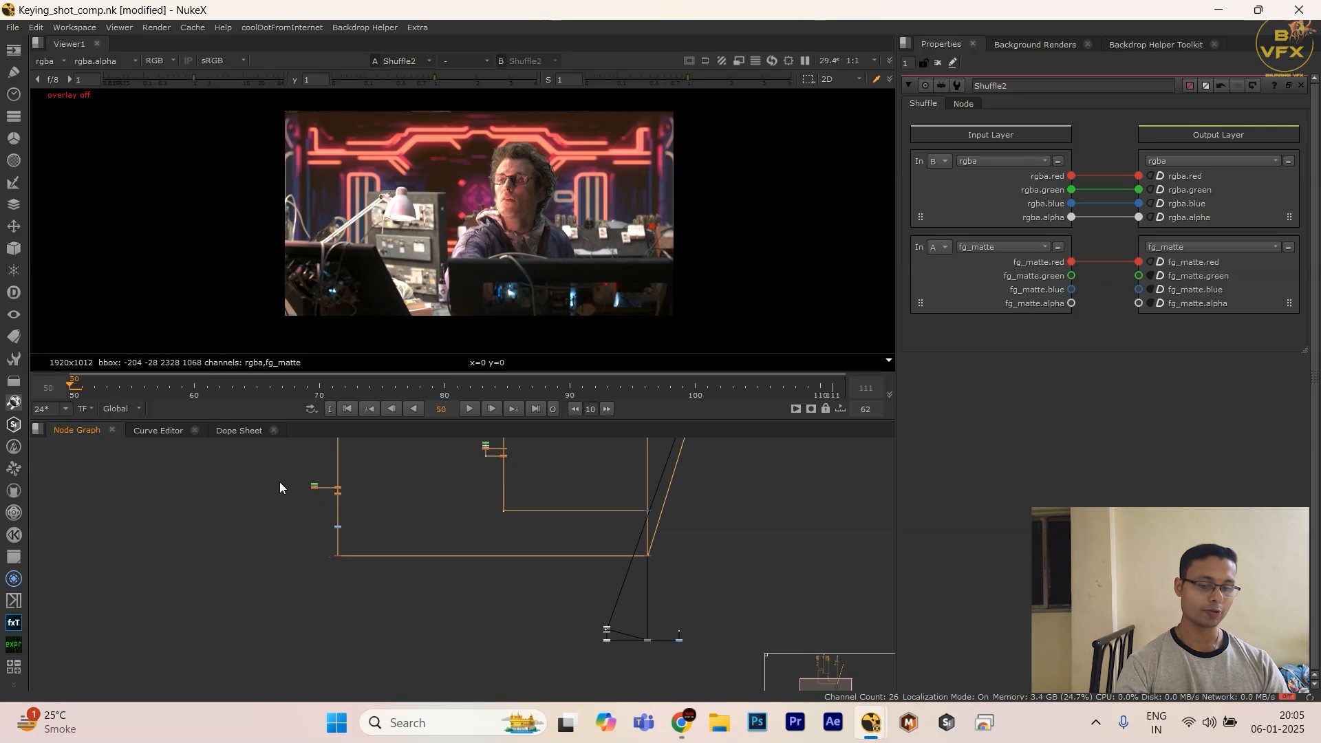
left_click_drag(280, 487, 389, 602)
middle_click_drag(682, 536, 652, 576)
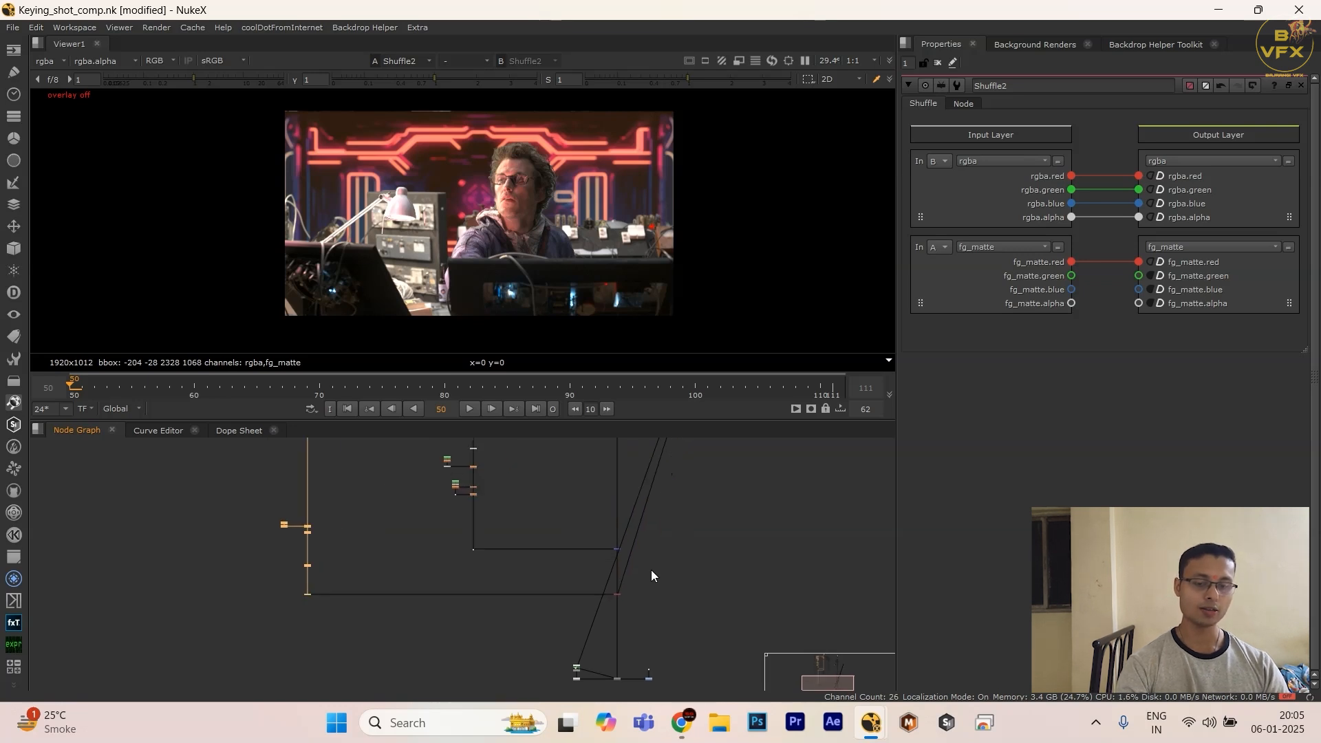
scroll(571, 611, "up", 5)
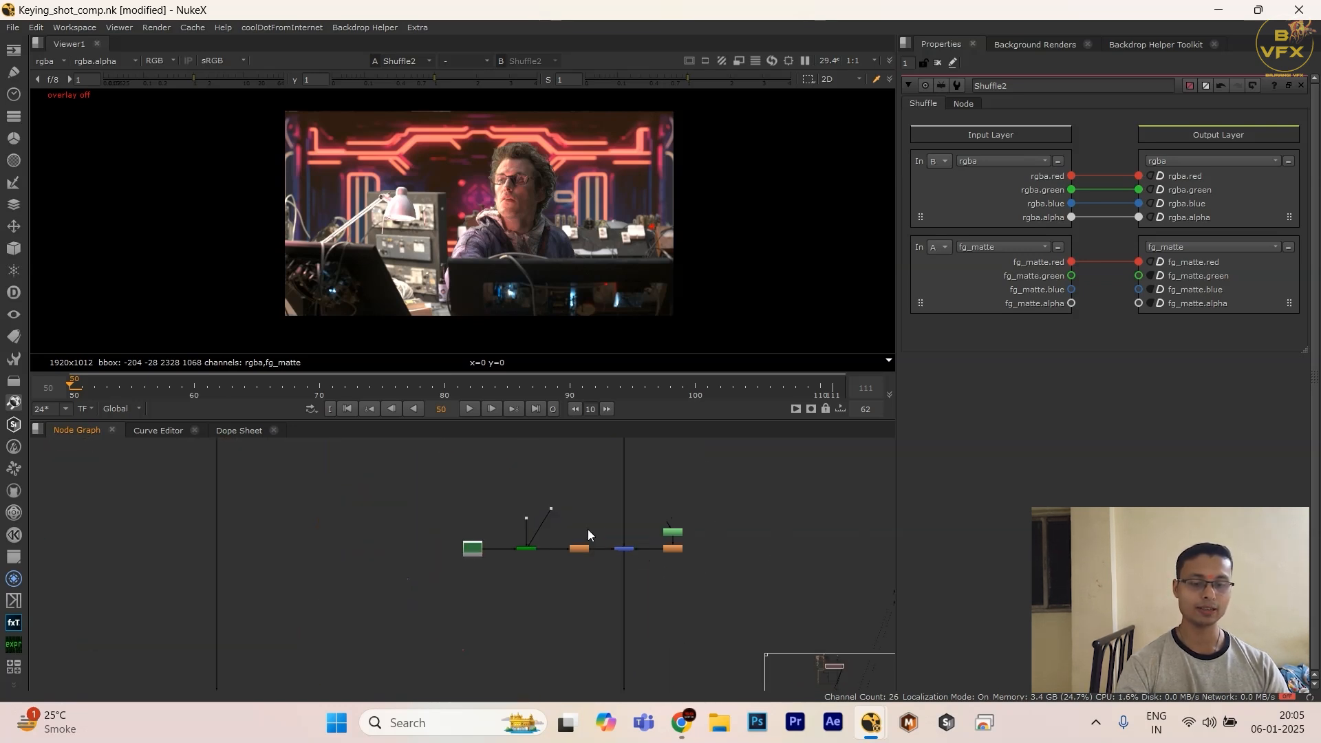
left_click_drag(593, 514, 640, 582)
scroll(628, 593, "down", 4)
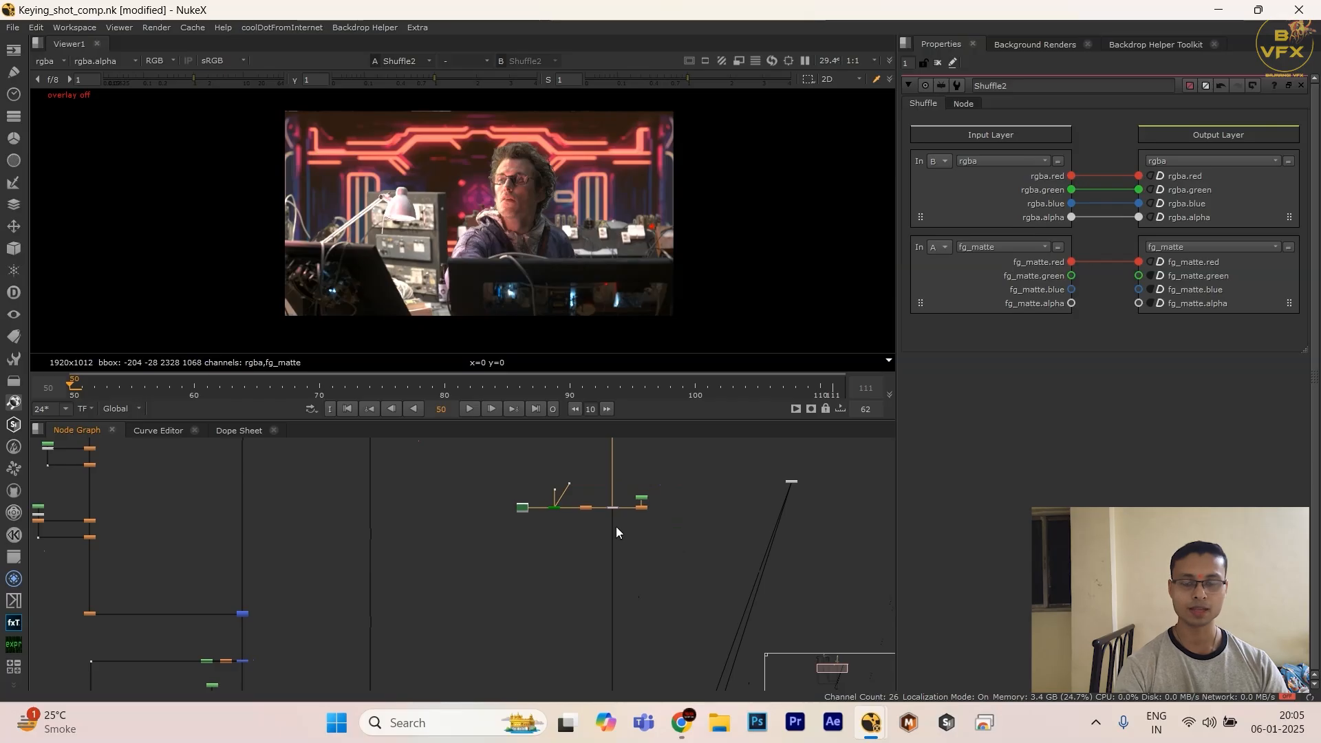
scroll(609, 501, "down", 4)
middle_click_drag(569, 649, 578, 500)
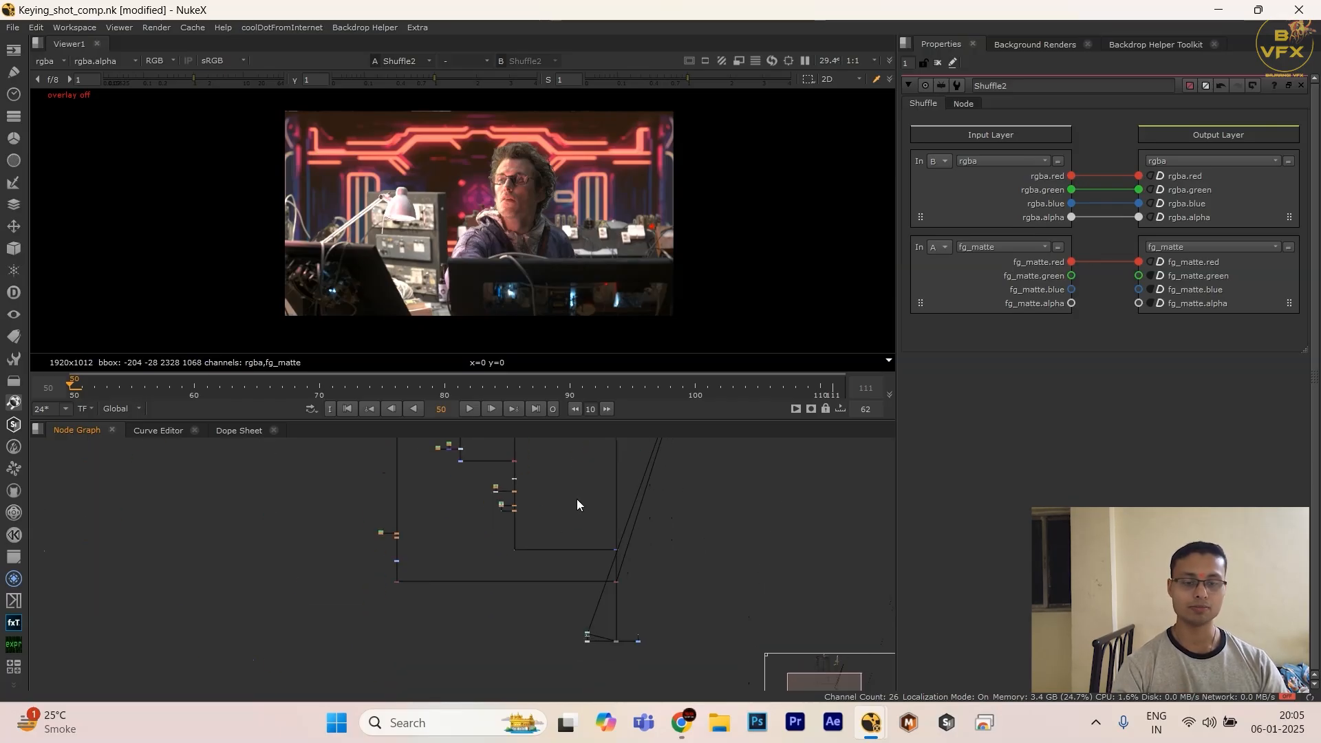
Step: View the keying branch's fg_matte Shuffle and display its alpha channel
scroll(452, 579, "up", 6)
left_click(337, 585)
key("1")
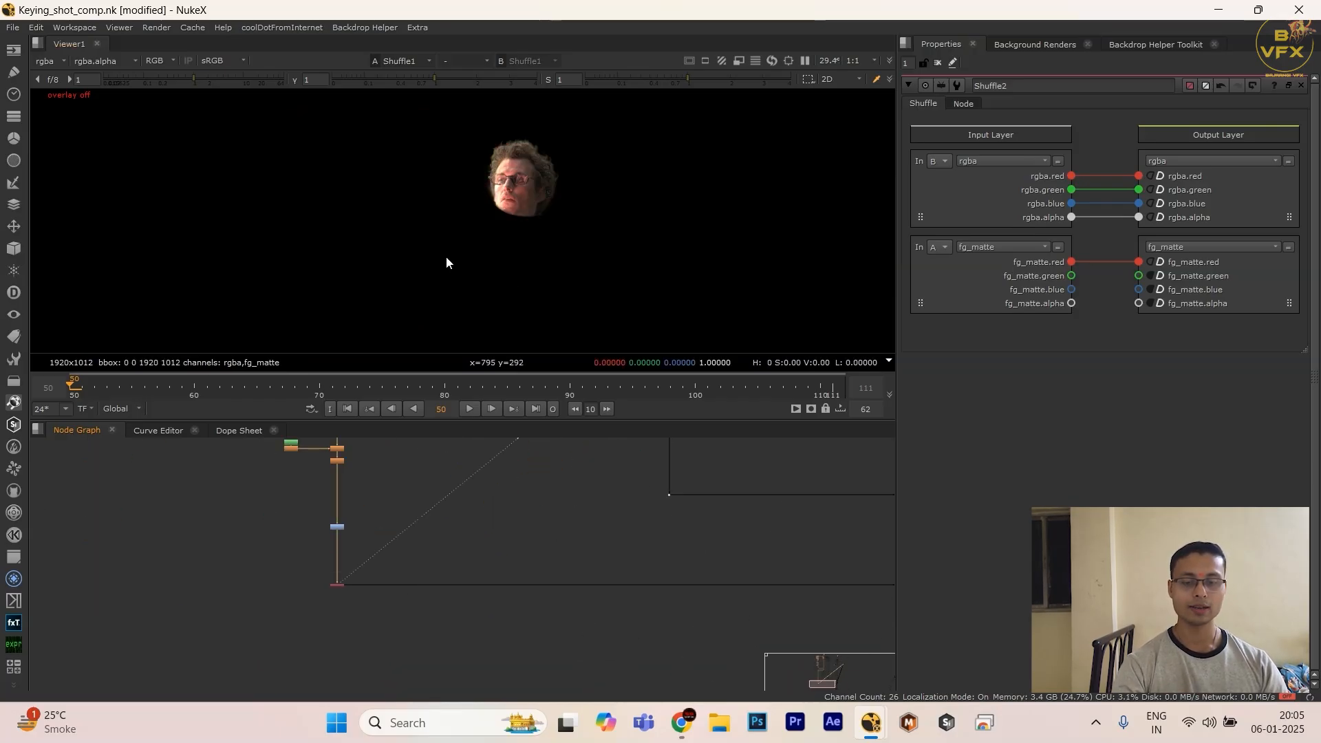
key("a")
scroll(468, 633, "down", 2)
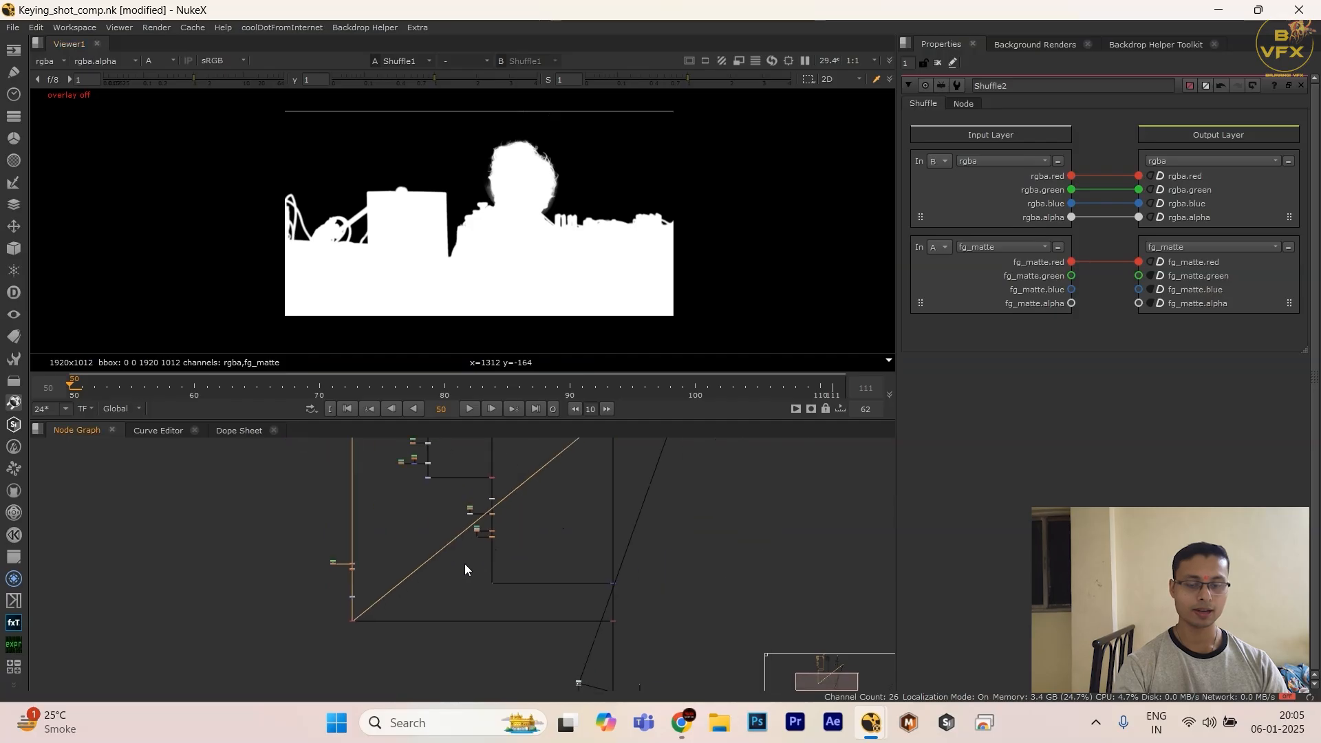
left_click_drag(690, 609, 612, 662)
scroll(580, 533, "down", 4)
middle_click_drag(580, 525, 573, 647)
scroll(619, 505, "up", 7)
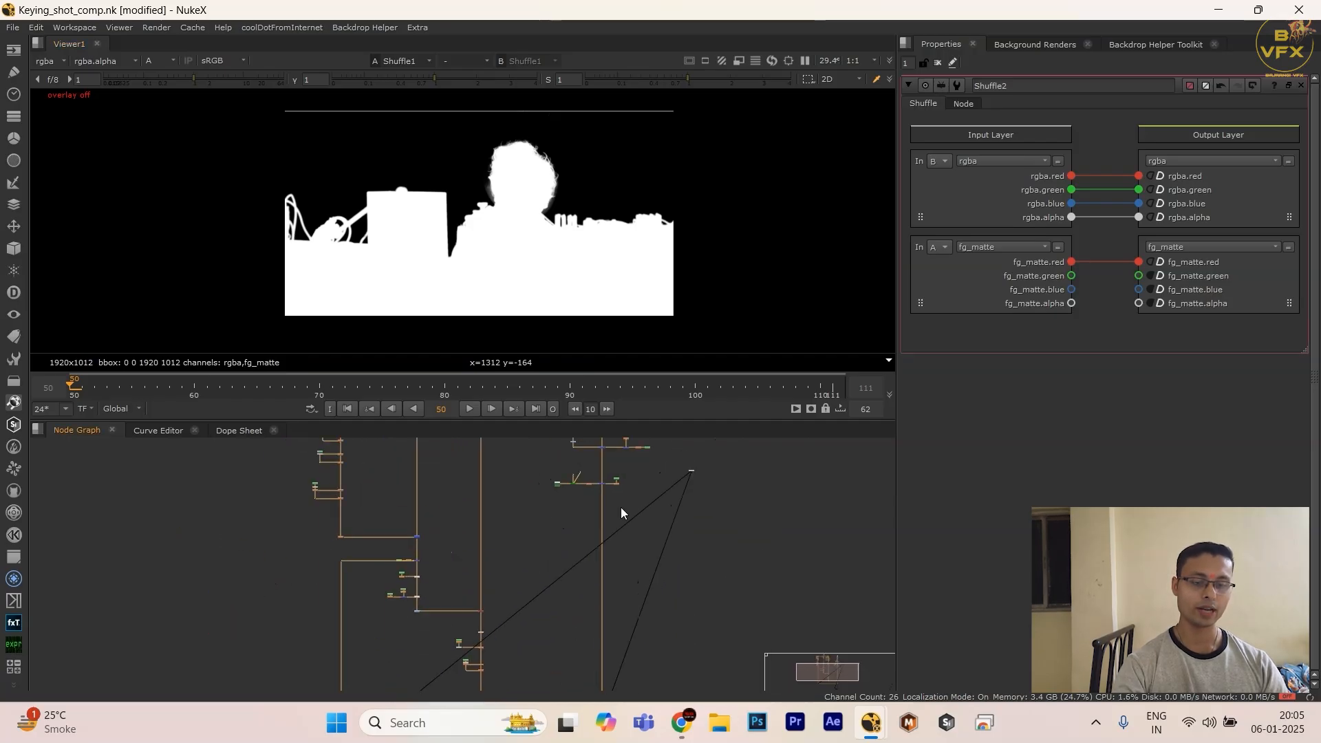
left_click_drag(561, 451, 606, 493)
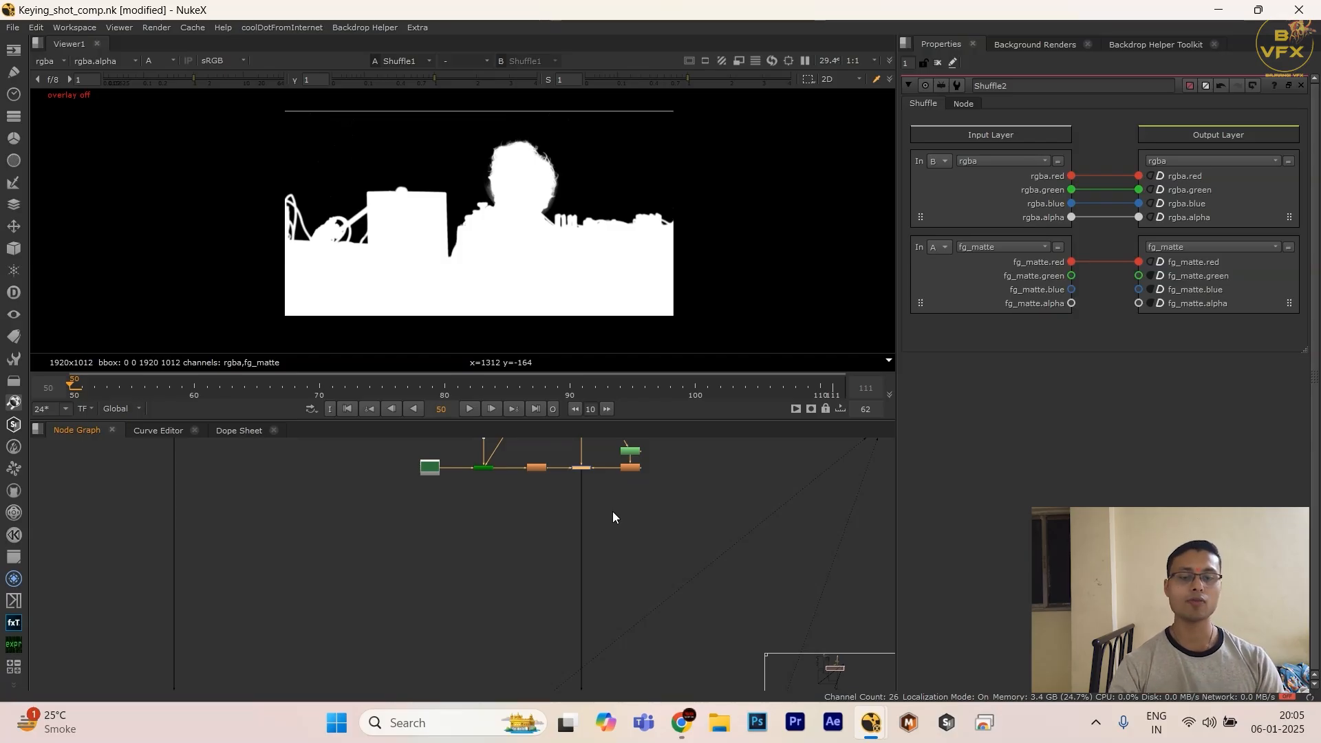
Step: View the Merge7 node on the comp branch and check its alpha channel
scroll(613, 510, "down", 5)
middle_click_drag(612, 511, 536, 577)
key("1")
scroll(574, 469, "up", 4)
scroll(557, 485, "down", 5)
scroll(563, 475, "up", 4)
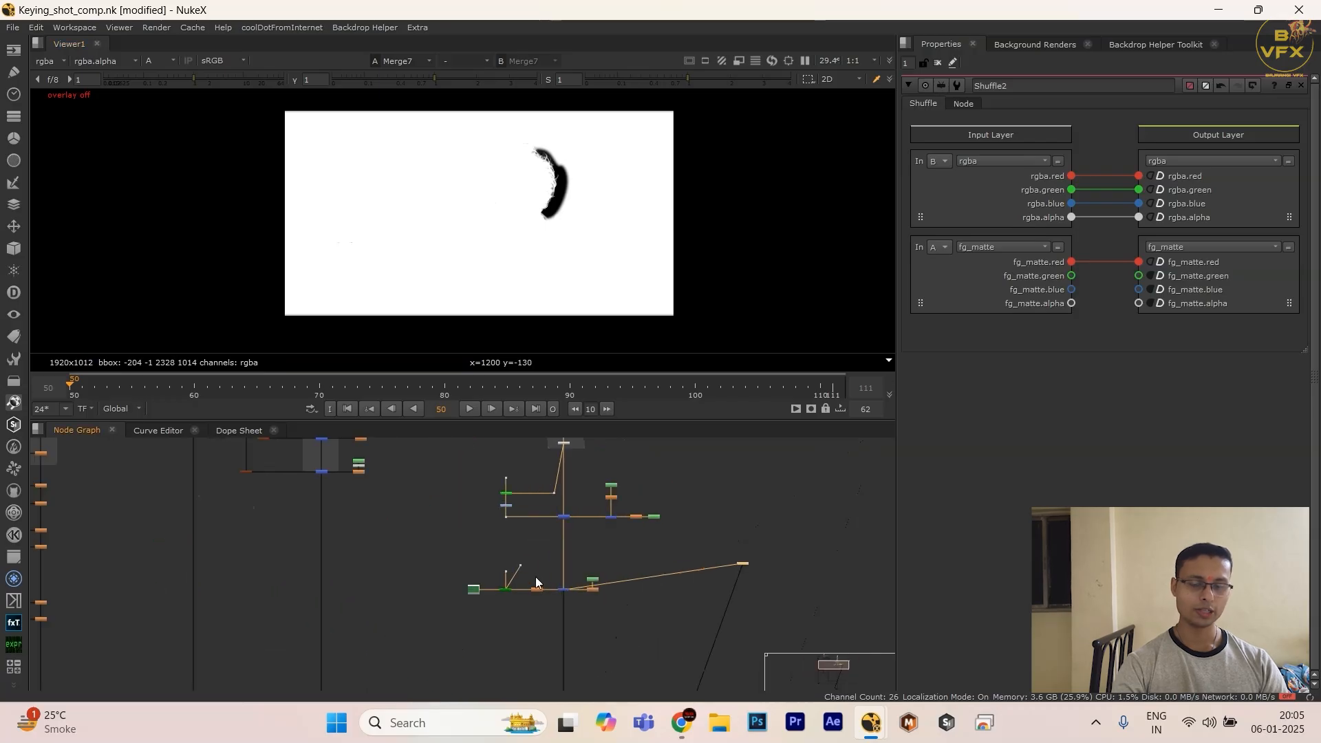
Step: Return the viewer to the keying branch's fg_matte Shuffle and compare its alpha with the comp merge's
scroll(584, 639, "down", 4)
middle_click_drag(584, 639, 547, 526)
scroll(550, 529, "up", 4)
scroll(440, 657, "down", 4)
middle_click_drag(441, 657, 638, 443)
scroll(454, 606, "up", 5)
left_click(373, 629)
key("1")
scroll(388, 639, "down", 4)
middle_click_drag(390, 640, 403, 565)
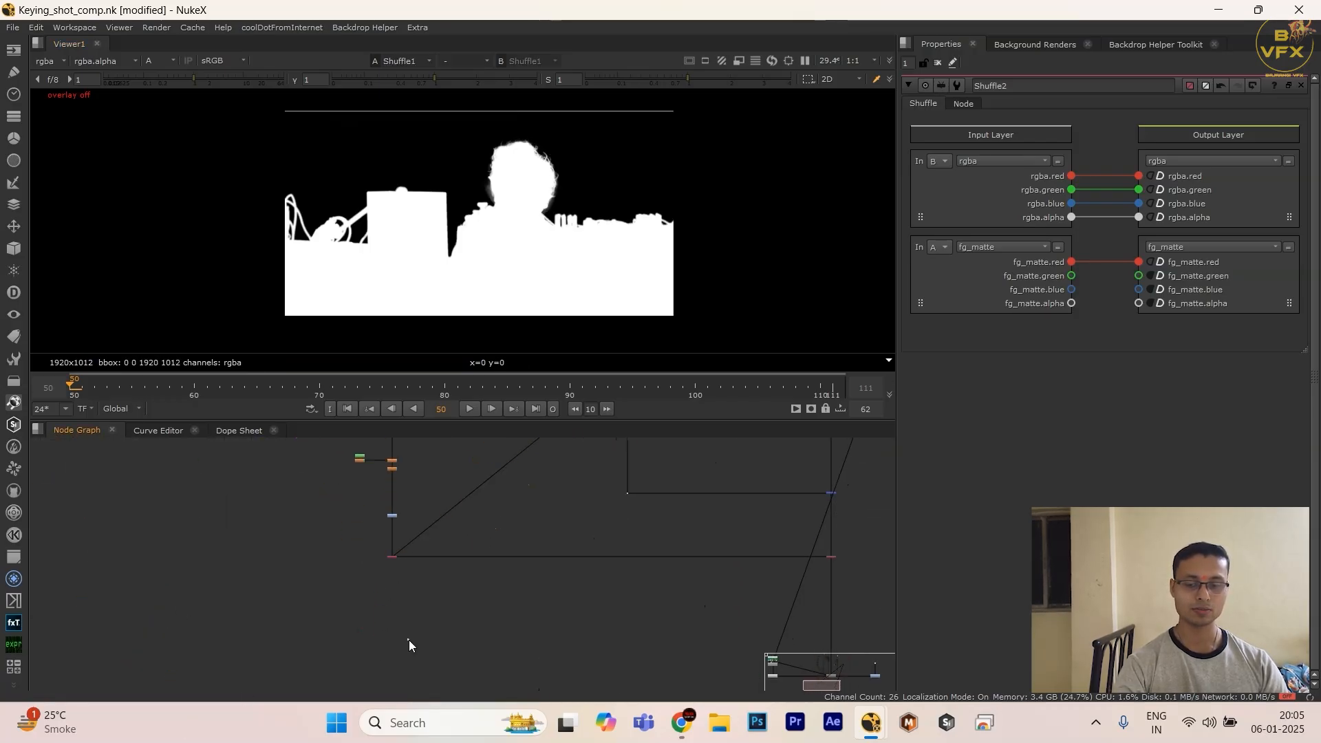
key("Tab")
type("i")
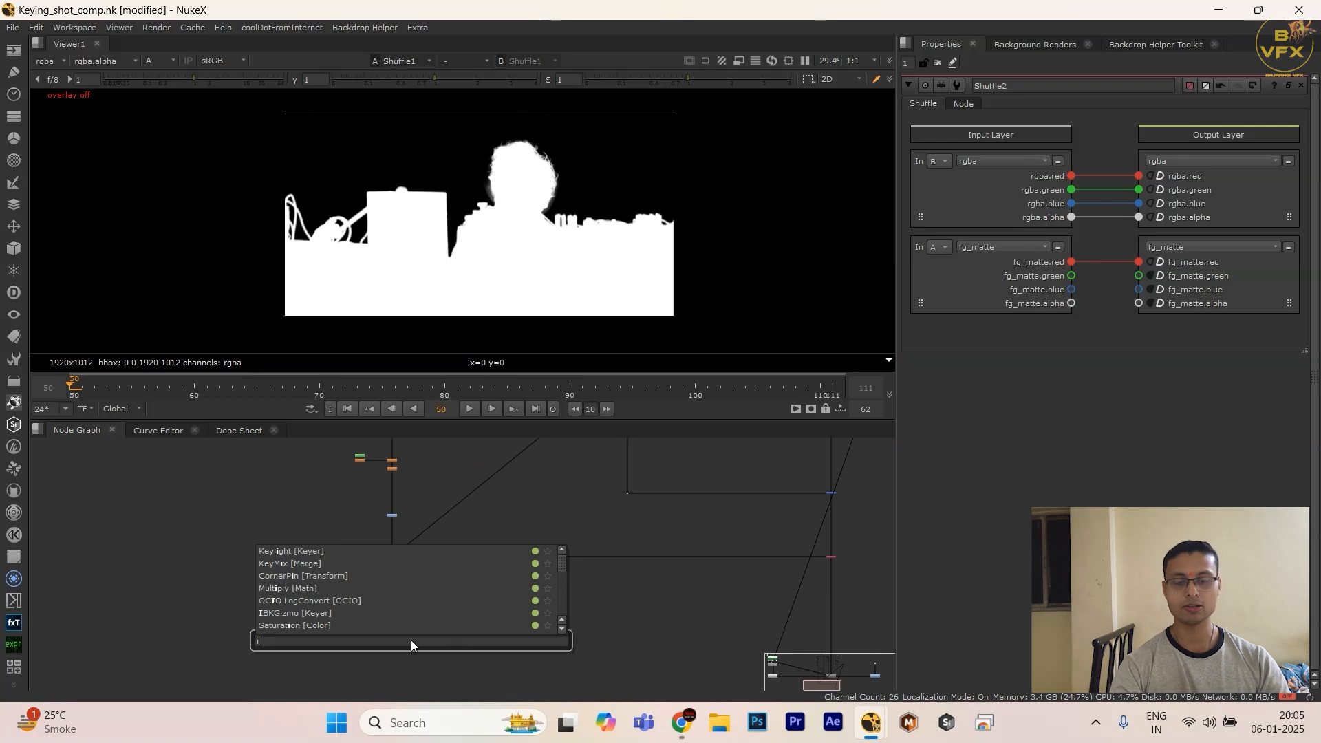
left_click(432, 214)
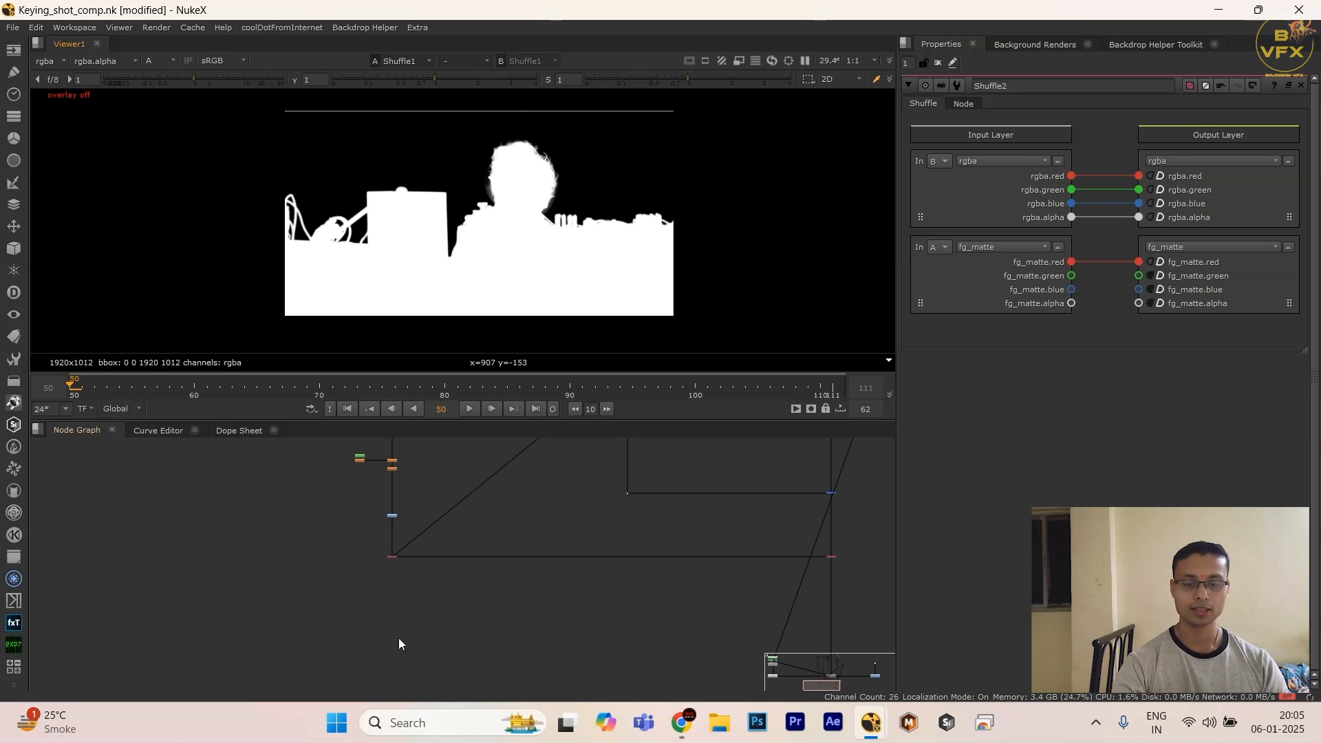
Step: Add an Invert node below the keying branch's fg_matte Shuffle and connect its input to that Shuffle
key("Tab")
type("inve")
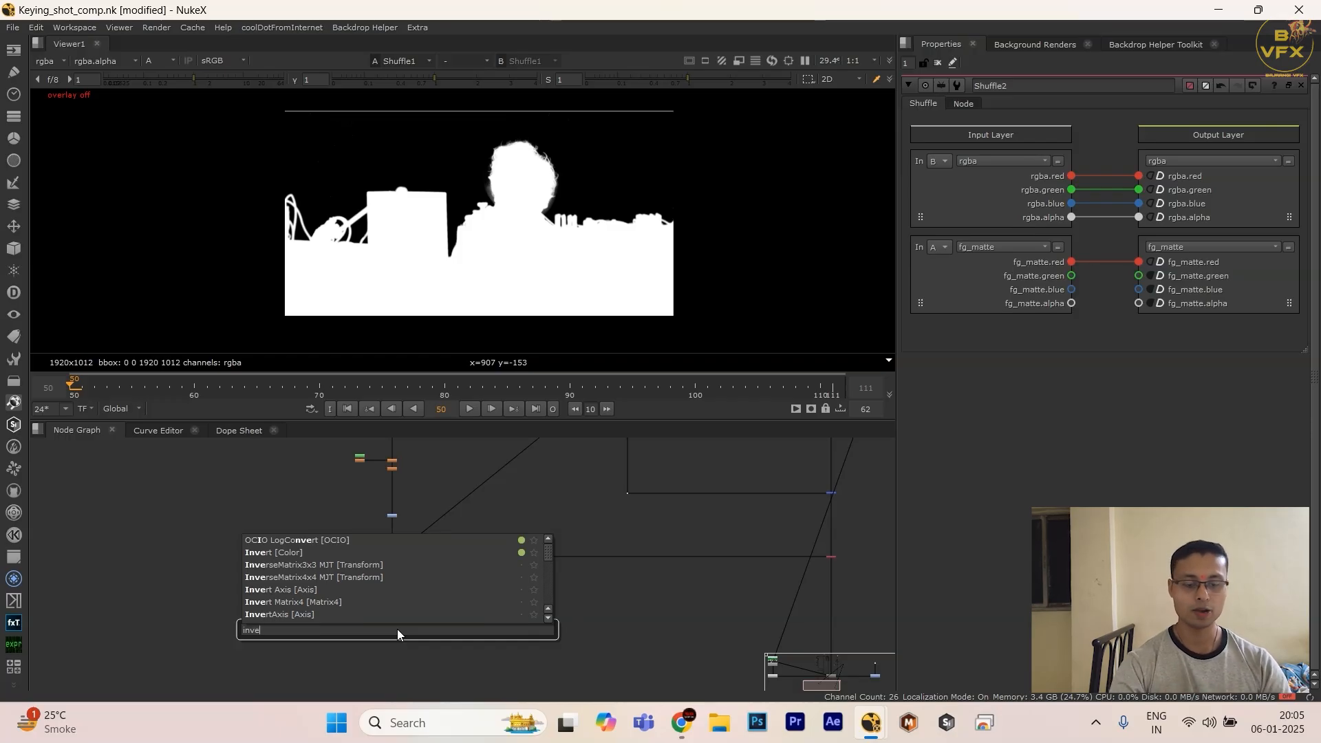
key("Down")
key("Down")
key("Return")
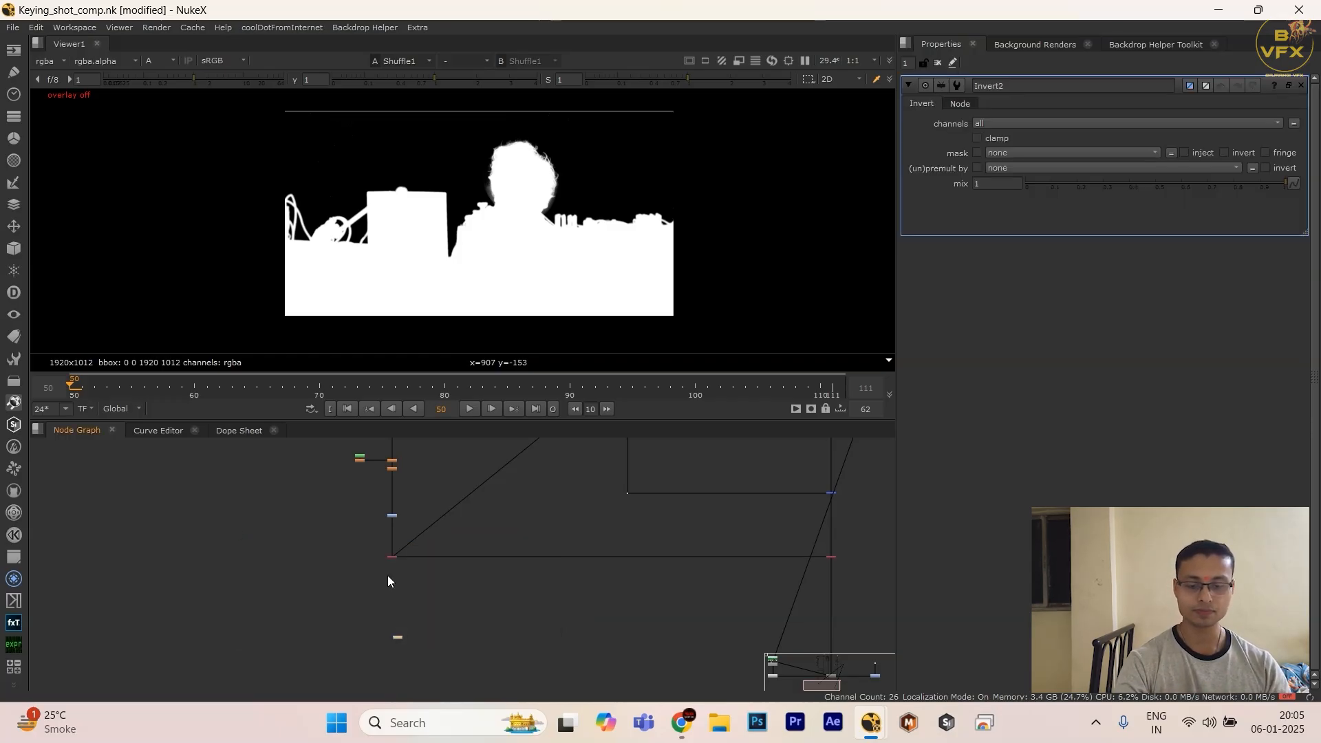
left_click_drag(369, 559, 392, 558)
left_click_drag(476, 604, 259, 689)
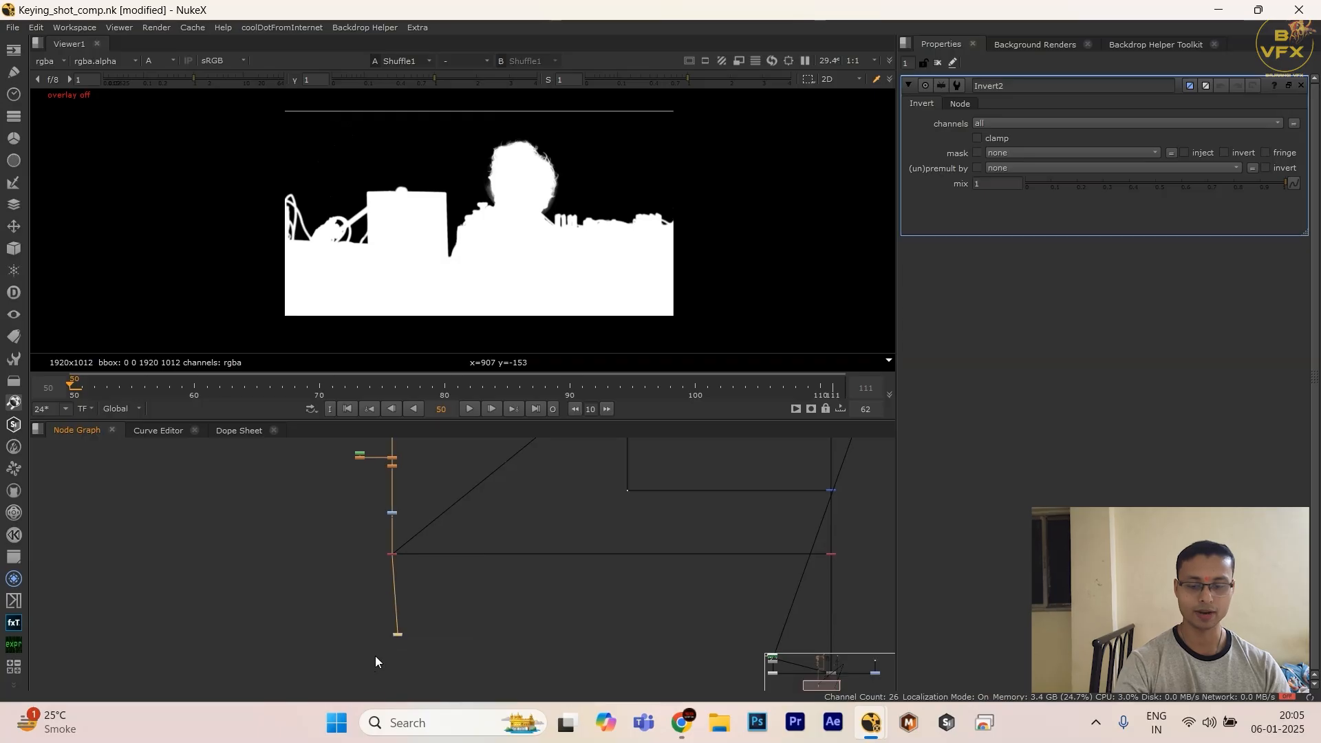
Step: Align the Invert node below the keying branch and view its alpha
left_click_drag(398, 635, 390, 523)
key("1")
scroll(371, 573, "down", 2)
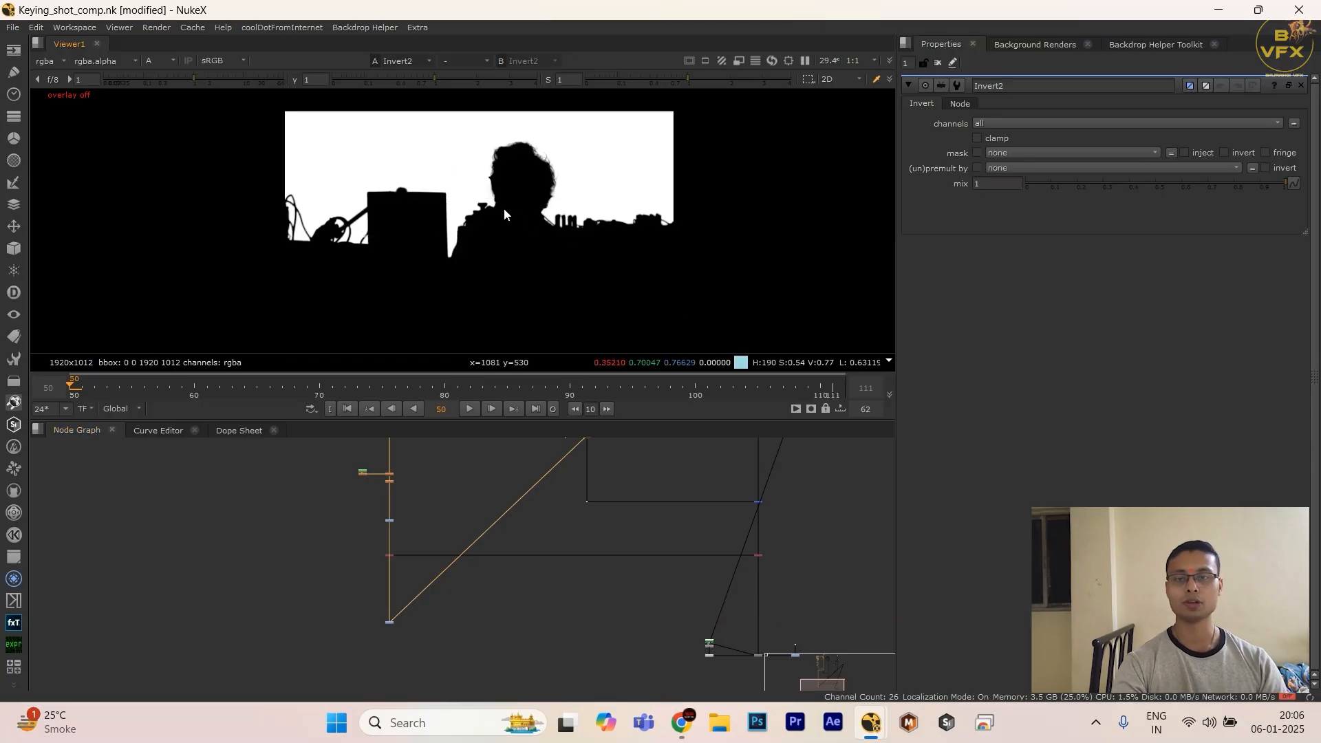
Step: Delete the Invert node and add a Merge node in the empty area below the keying branch
left_click_drag(332, 607, 473, 651)
key("Delete")
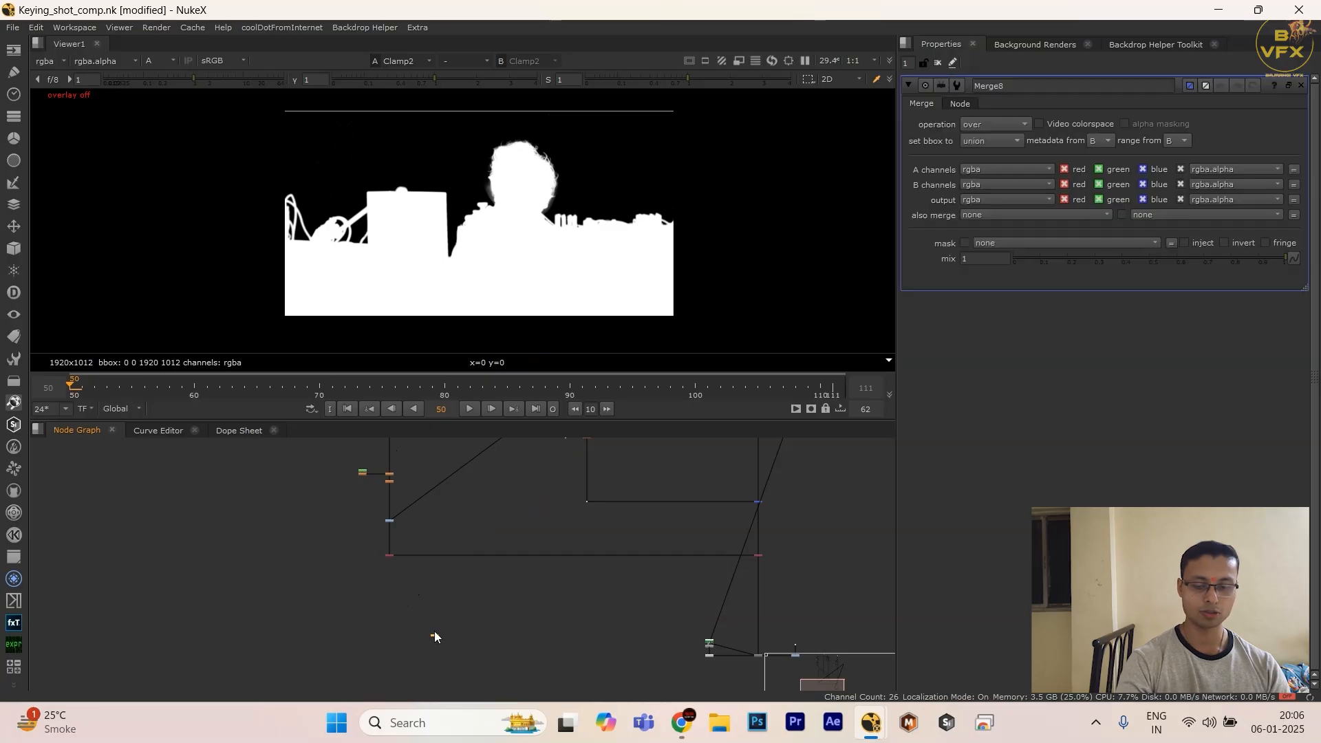
left_click_drag(424, 547, 340, 569)
left_click(357, 545)
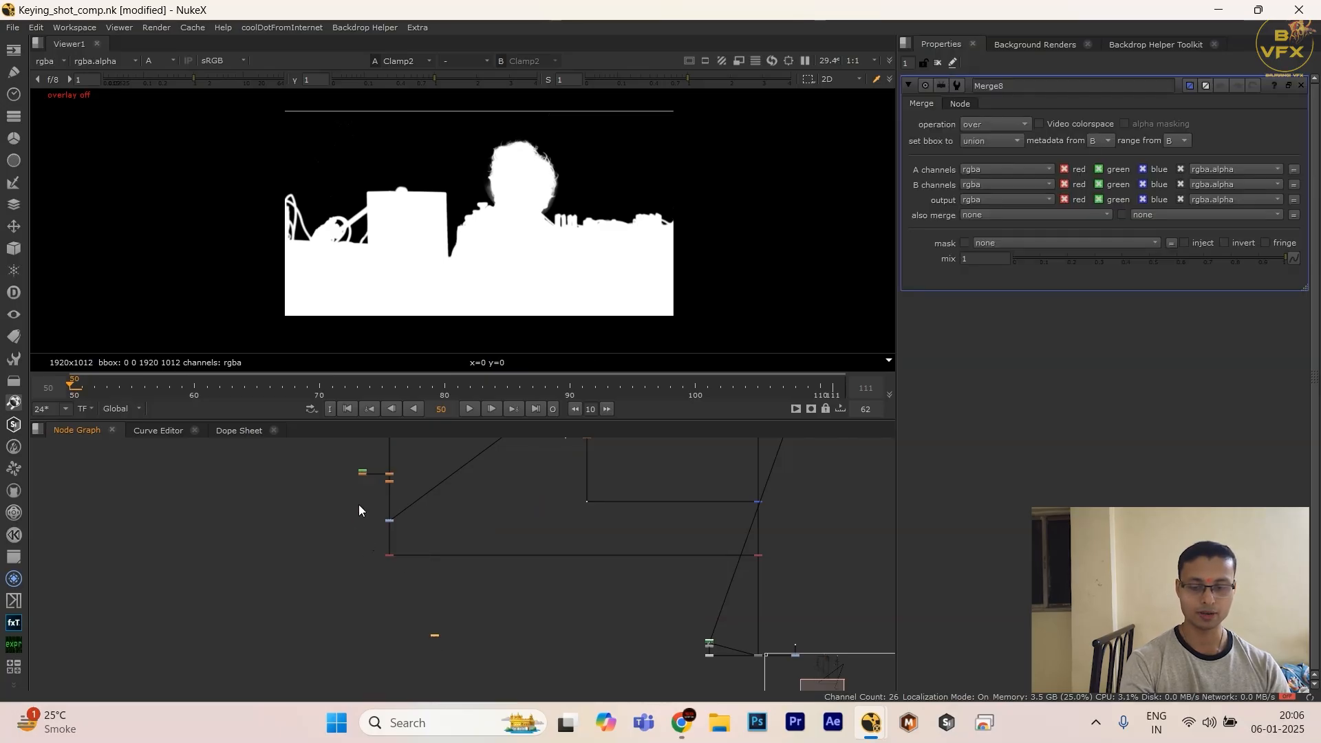
Step: Connect the new Merge to the keying branch's Clamp2 and the comp branch's Merge7, and view the result's alpha
left_click_drag(358, 506, 419, 531)
scroll(544, 570, "down", 2)
scroll(337, 573, "up", 3)
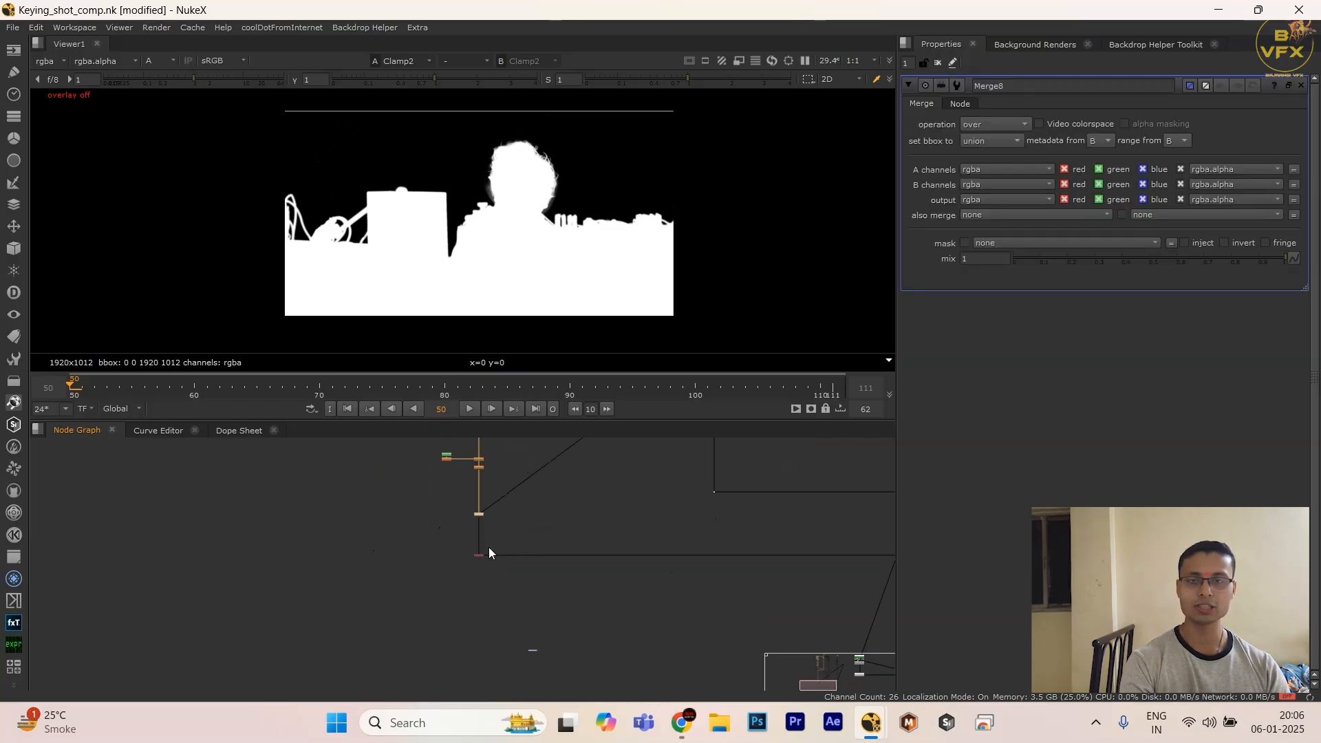
scroll(513, 550, "down", 1)
middle_click_drag(531, 540, 454, 556)
scroll(588, 554, "down", 4)
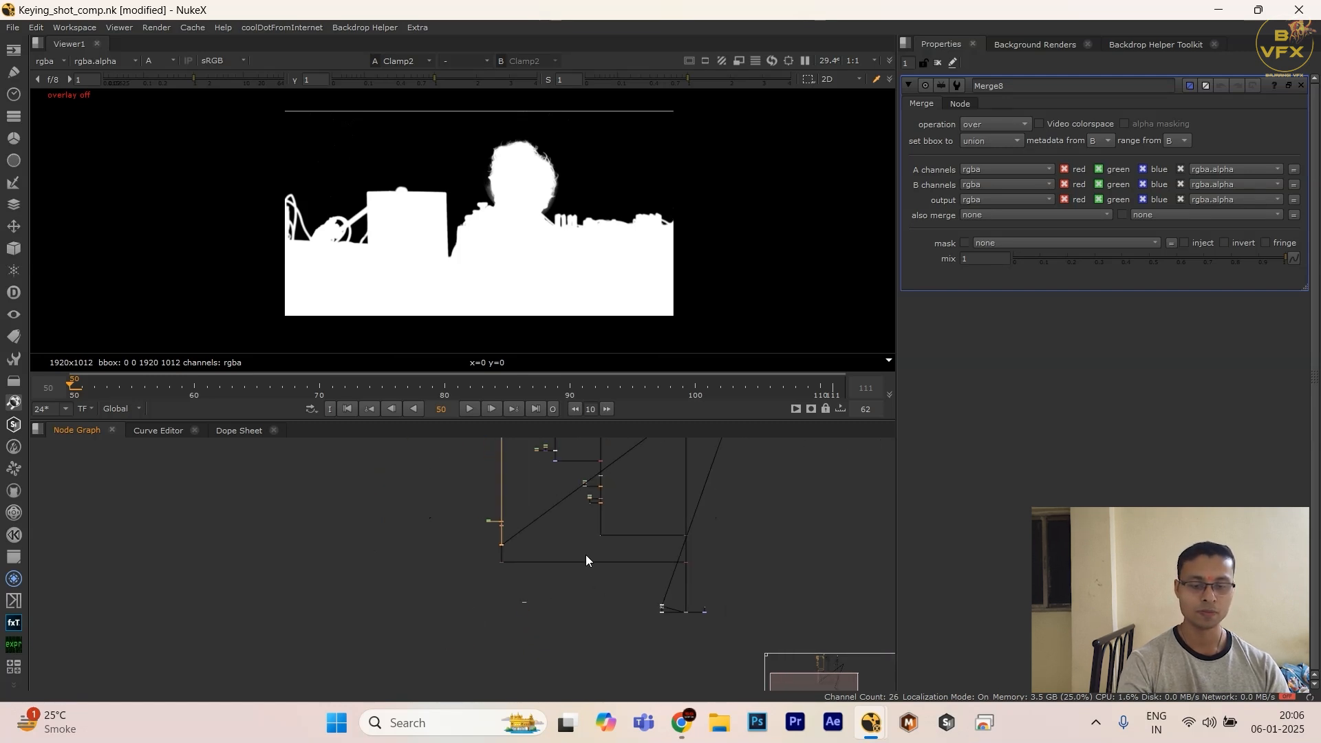
middle_click_drag(585, 555, 494, 575)
scroll(601, 519, "up", 1)
middle_click_drag(600, 519, 545, 581)
scroll(540, 571, "down", 1)
scroll(525, 548, "up", 6)
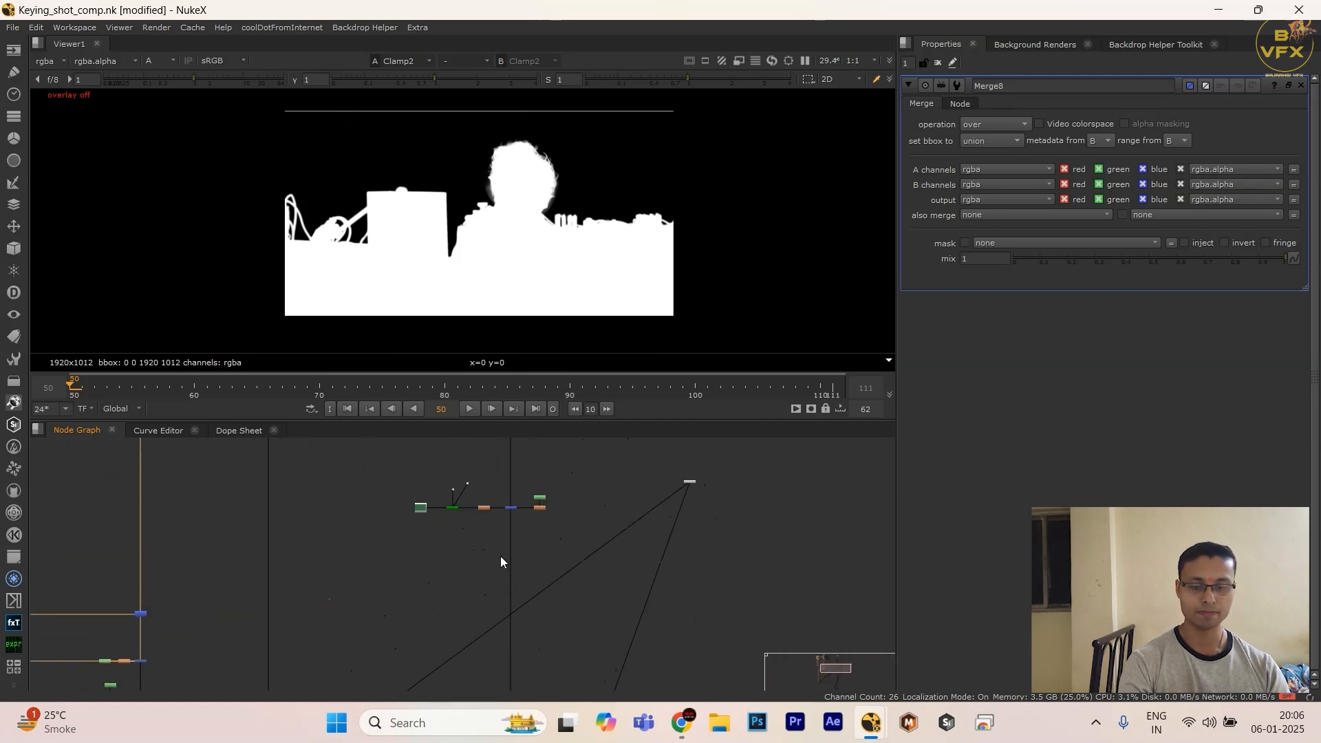
scroll(415, 607, "down", 4)
middle_click_drag(415, 607, 571, 292)
scroll(344, 588, "up", 3)
left_click_drag(269, 568, 437, 654)
key("1")
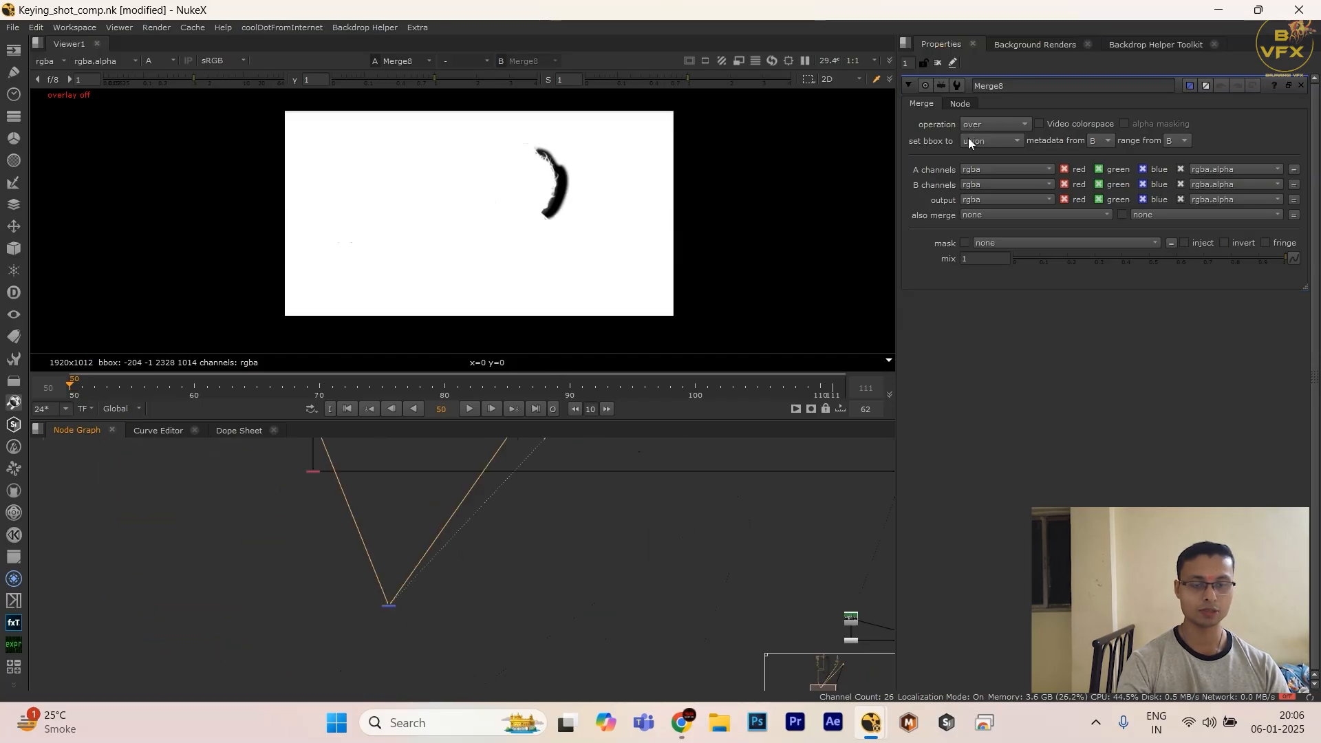
Step: Set the new Merge's operation to stencil and swap its A and B inputs
left_click(988, 125)
left_click(998, 400)
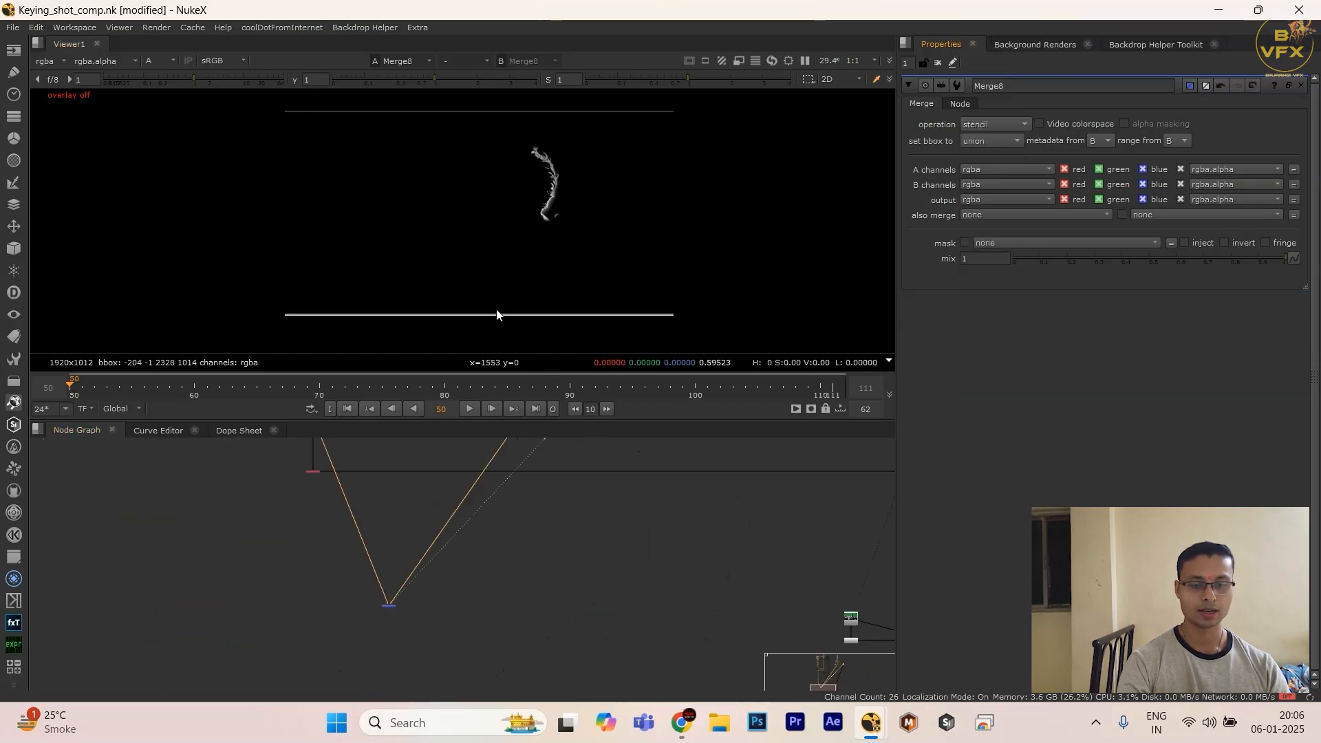
scroll(350, 629, "up", 1)
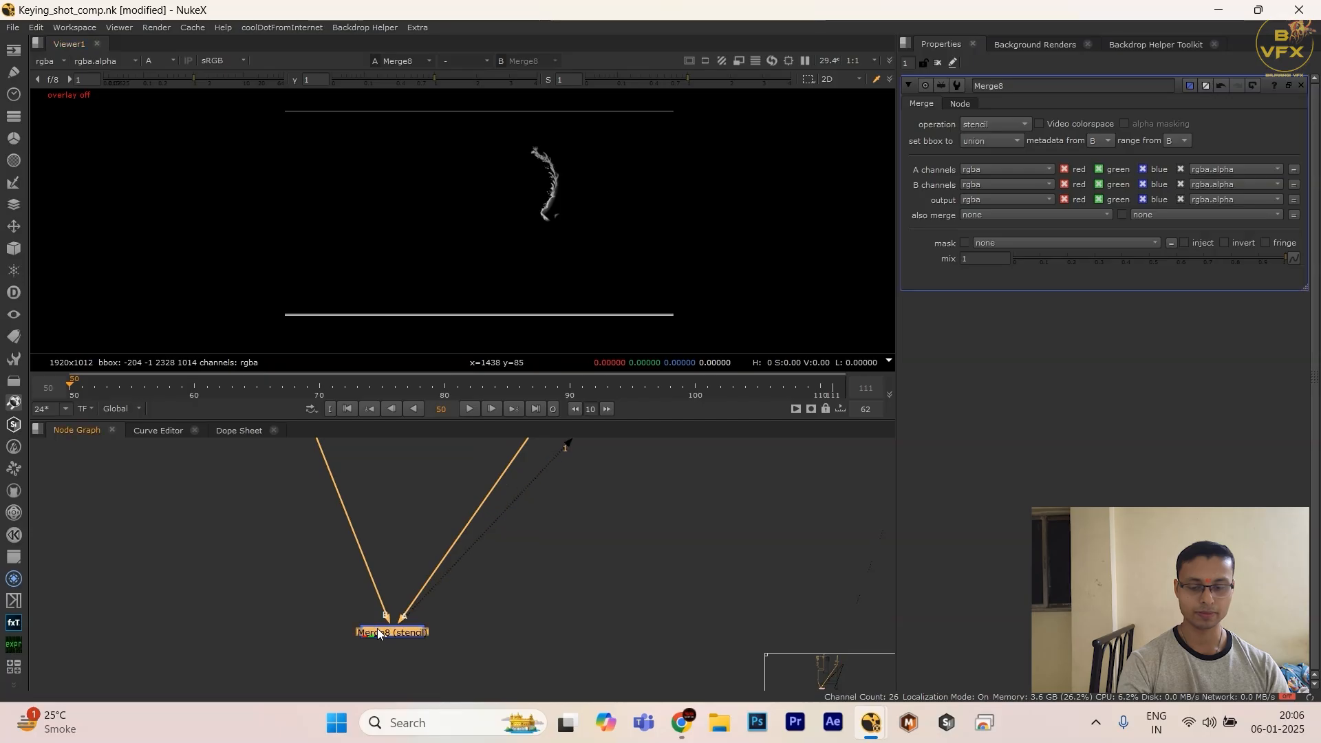
key("shift+x")
left_click(257, 604)
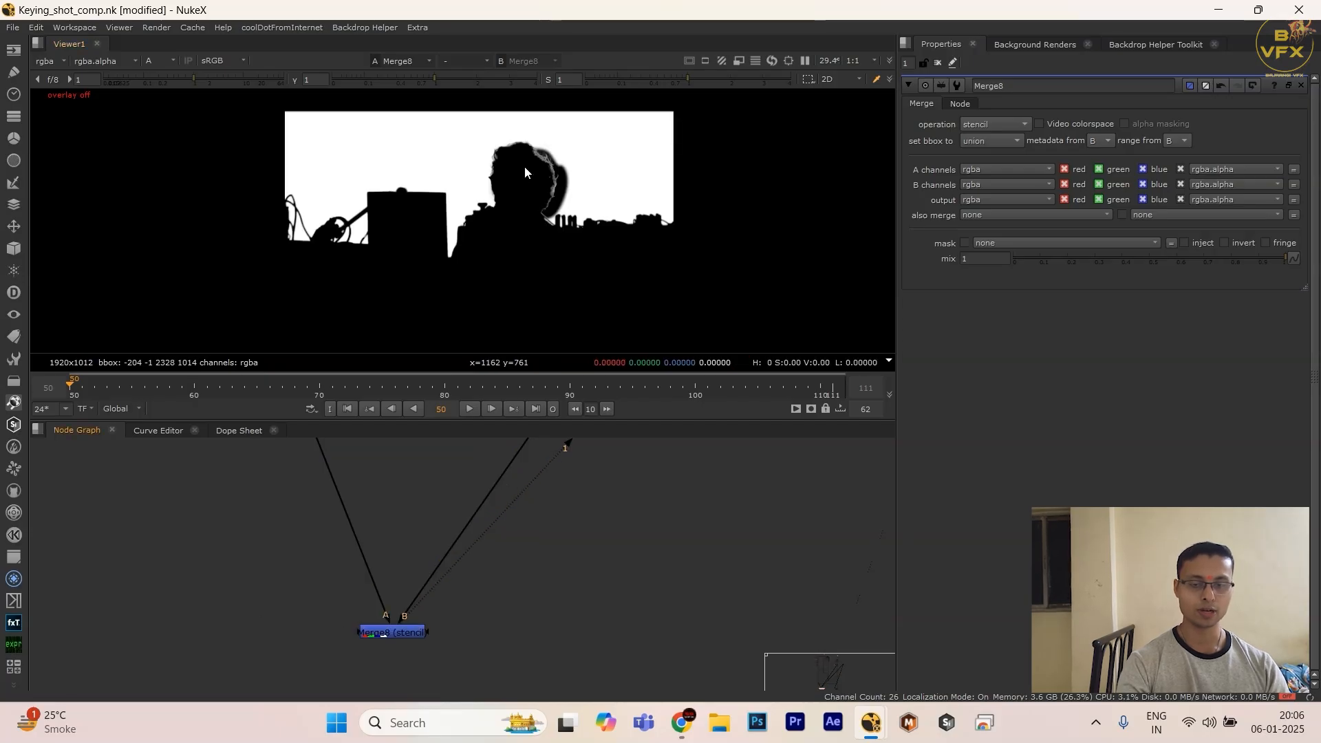
Step: Examine how the comp branch and the keying branch feed the stencil Merge in the node graph
scroll(567, 584, "down", 5)
scroll(584, 624, "up", 4)
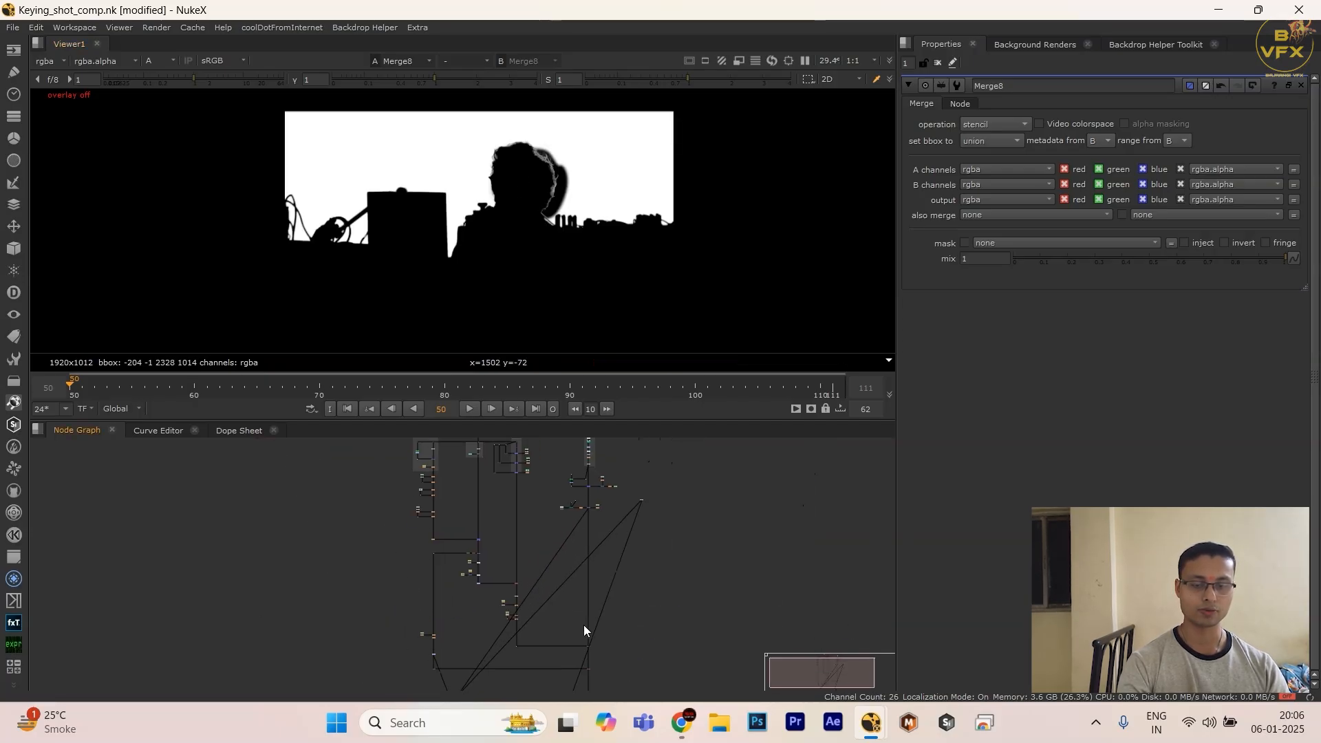
scroll(580, 526, "up", 3)
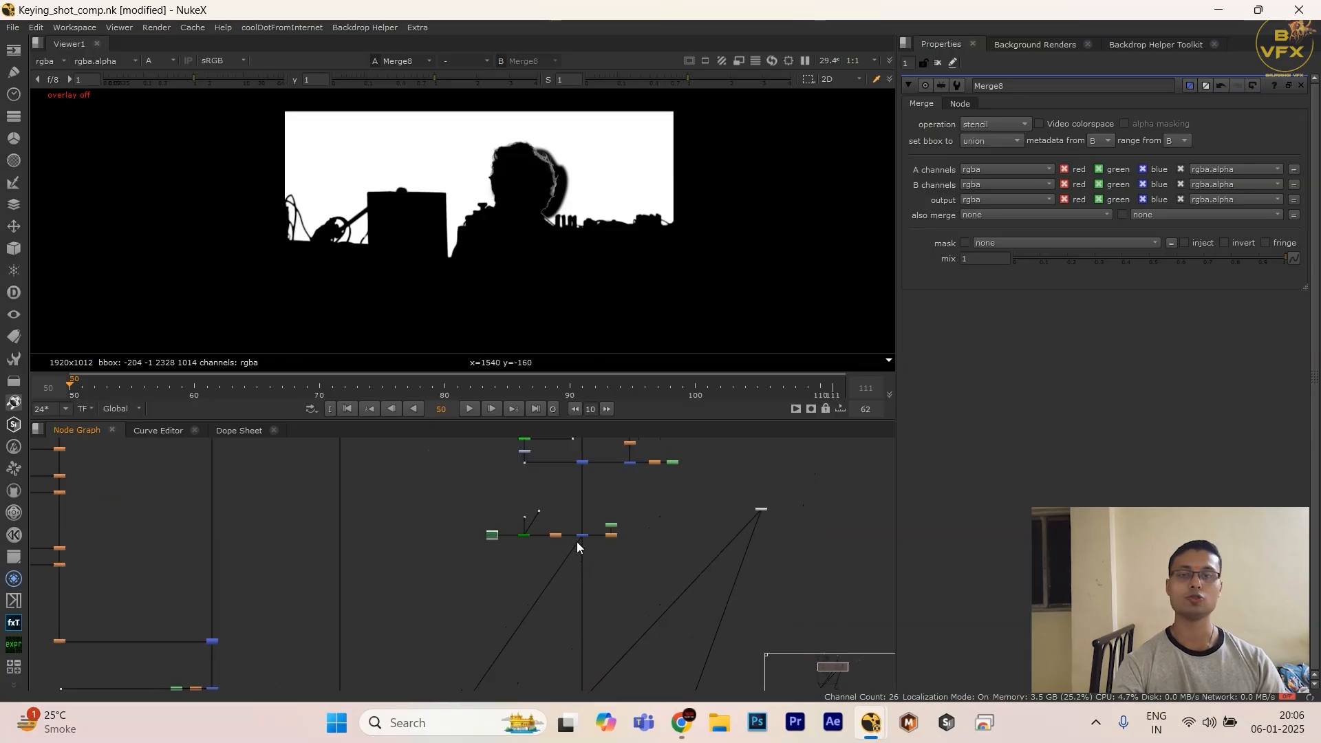
scroll(577, 542, "down", 3)
scroll(556, 532, "up", 3)
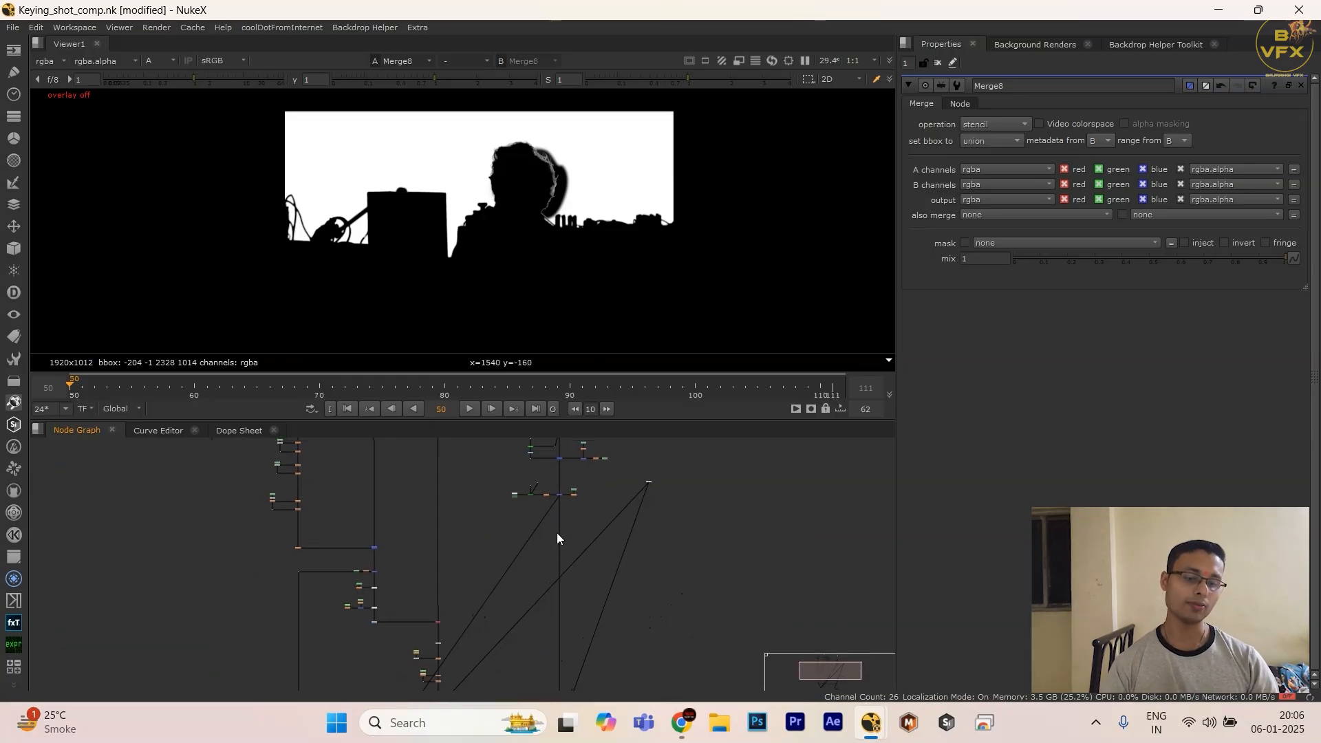
left_click_drag(605, 487, 449, 608)
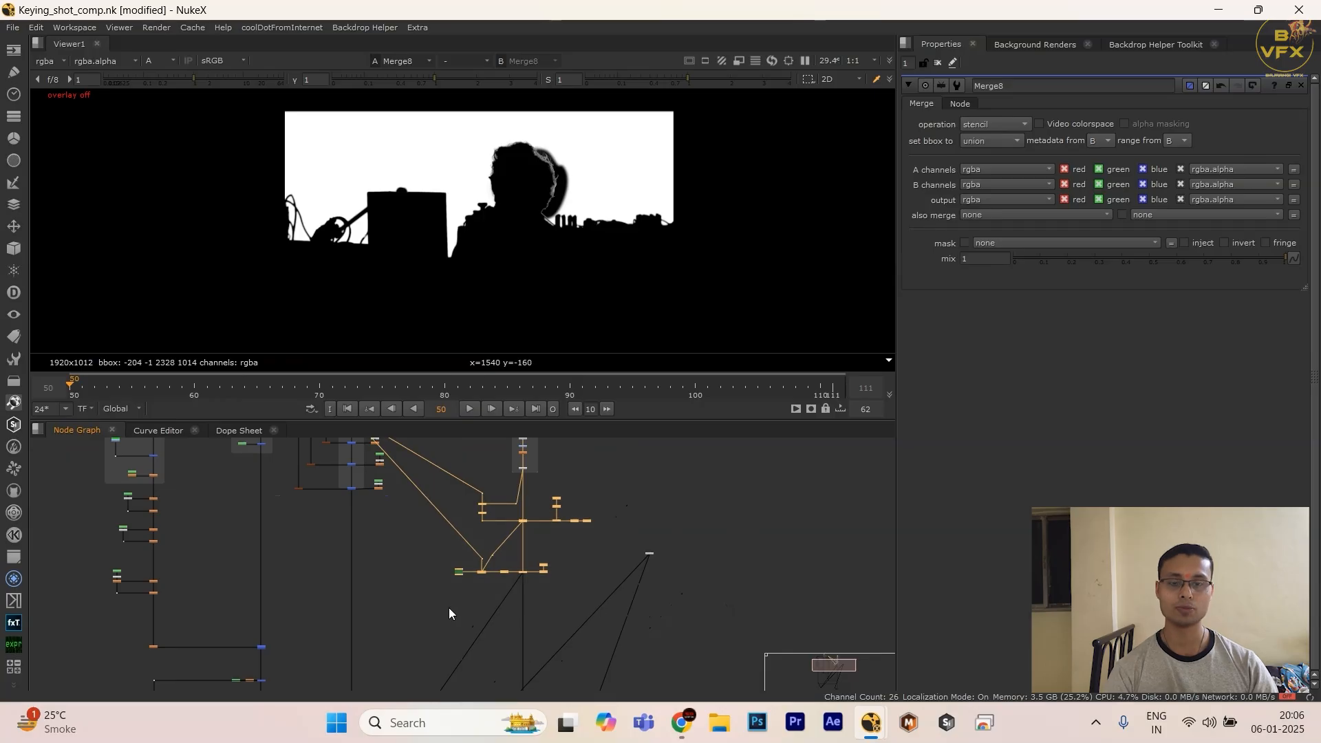
scroll(449, 608, "down", 3)
scroll(460, 568, "up", 5)
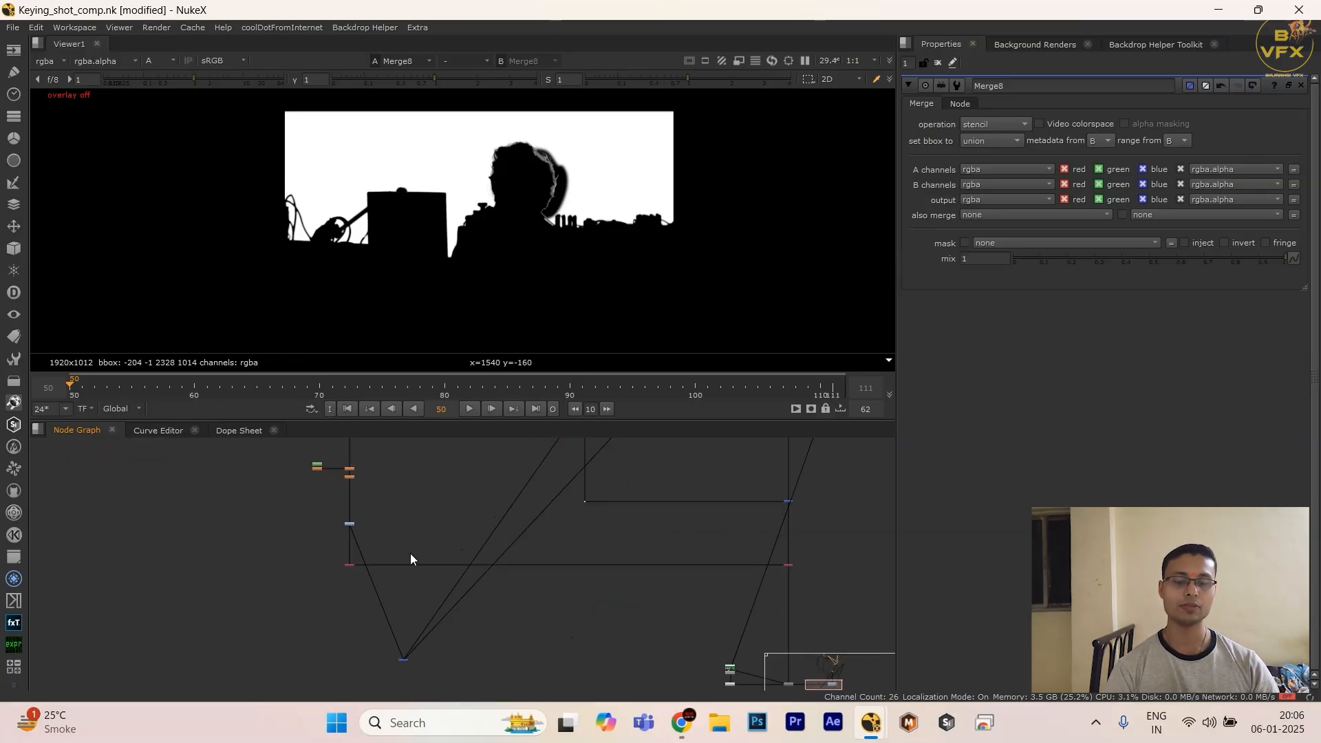
left_click_drag(410, 553, 236, 638)
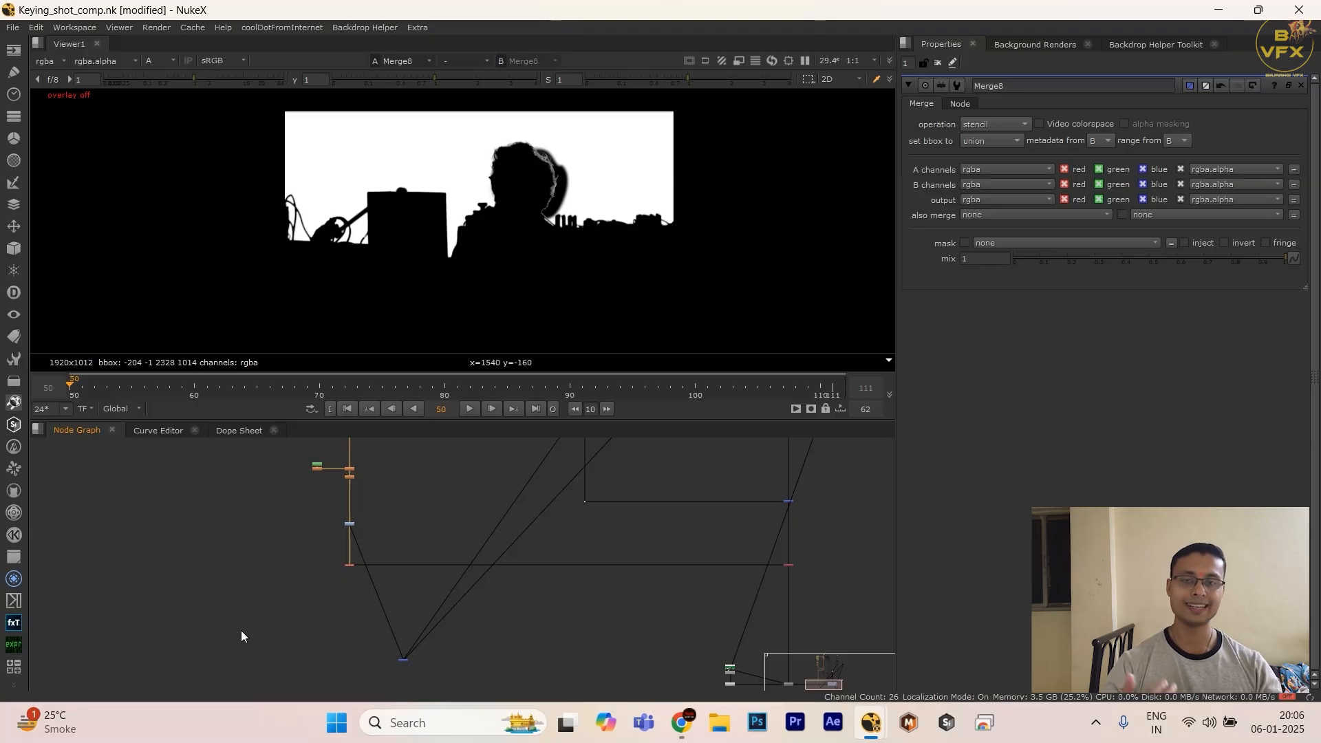
Step: Delete the stencil Merge and add an Invert node below the keying branch
left_click_drag(301, 609, 432, 671)
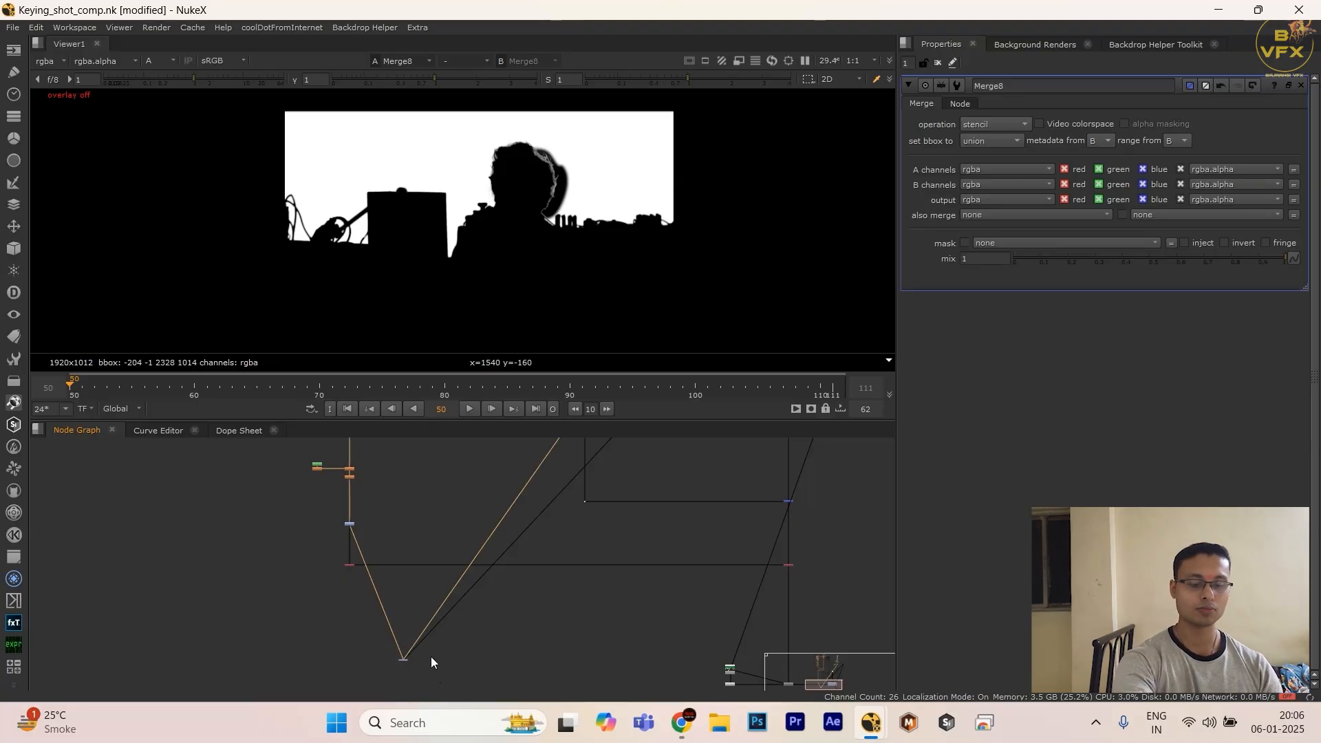
key("Delete")
key("Tab")
type("inve")
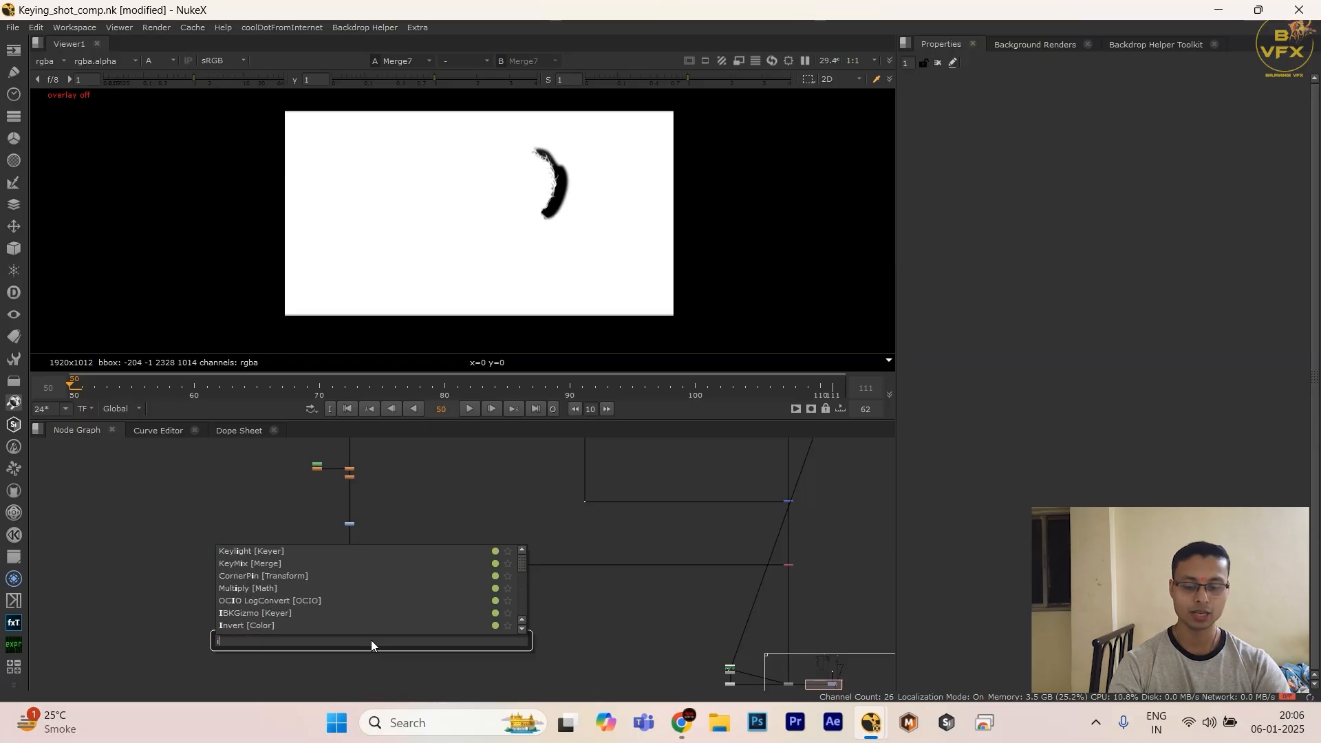
key("Down")
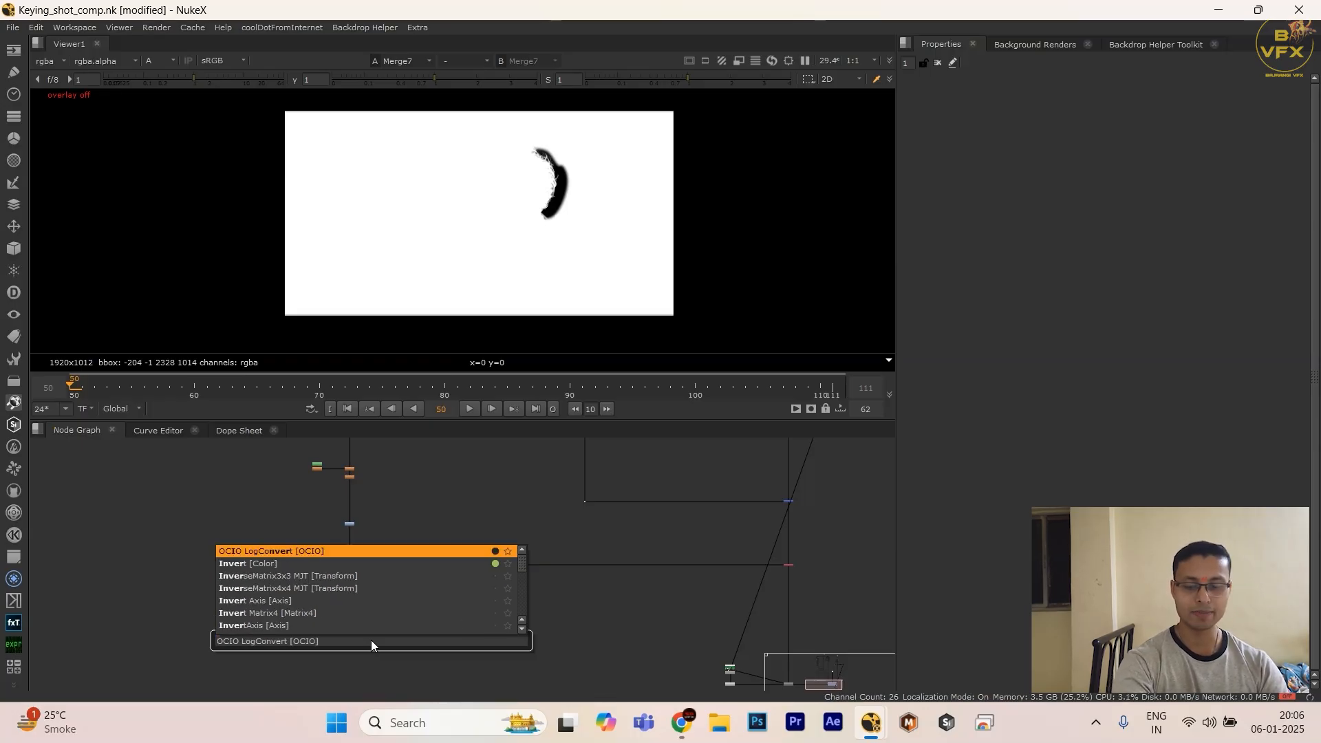
key("Down")
key("Return")
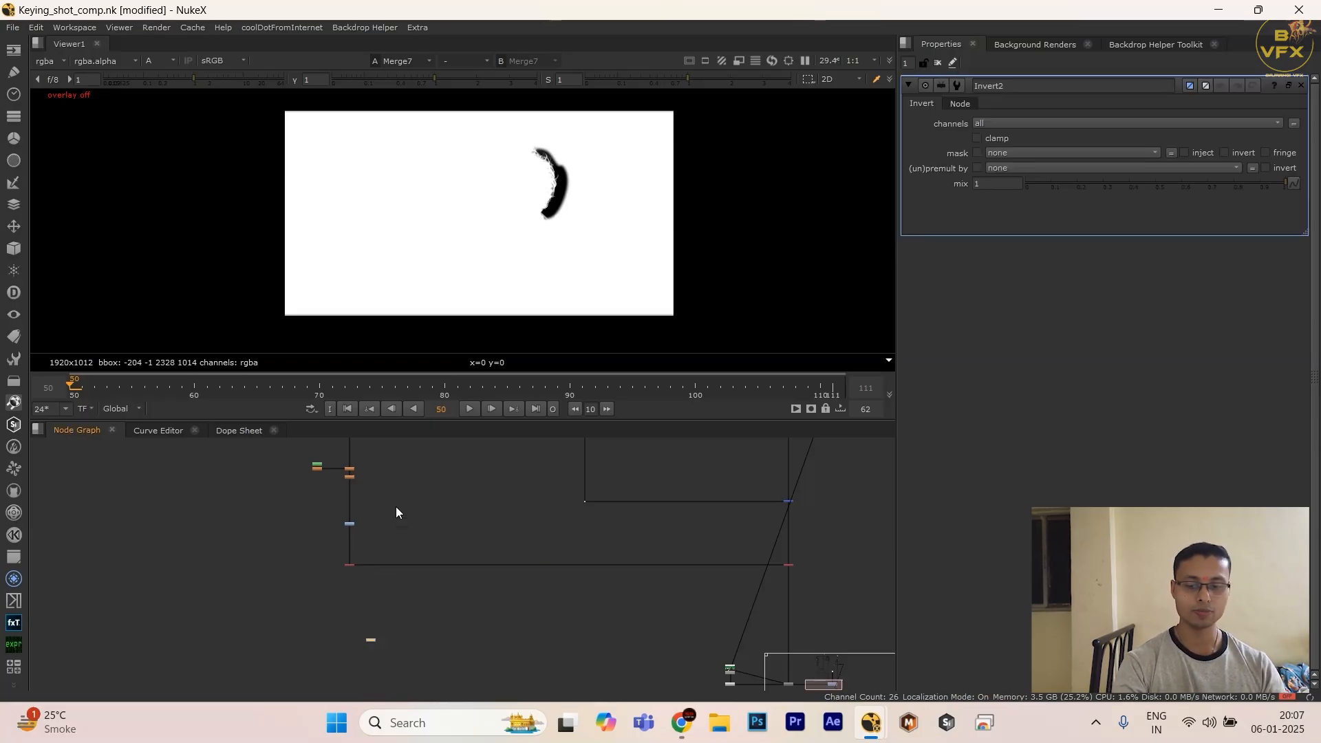
Step: Connect the Invert to the keying branch's Clamp2, align it under the branch and view its alpha
left_click_drag(413, 495, 286, 539, "shift")
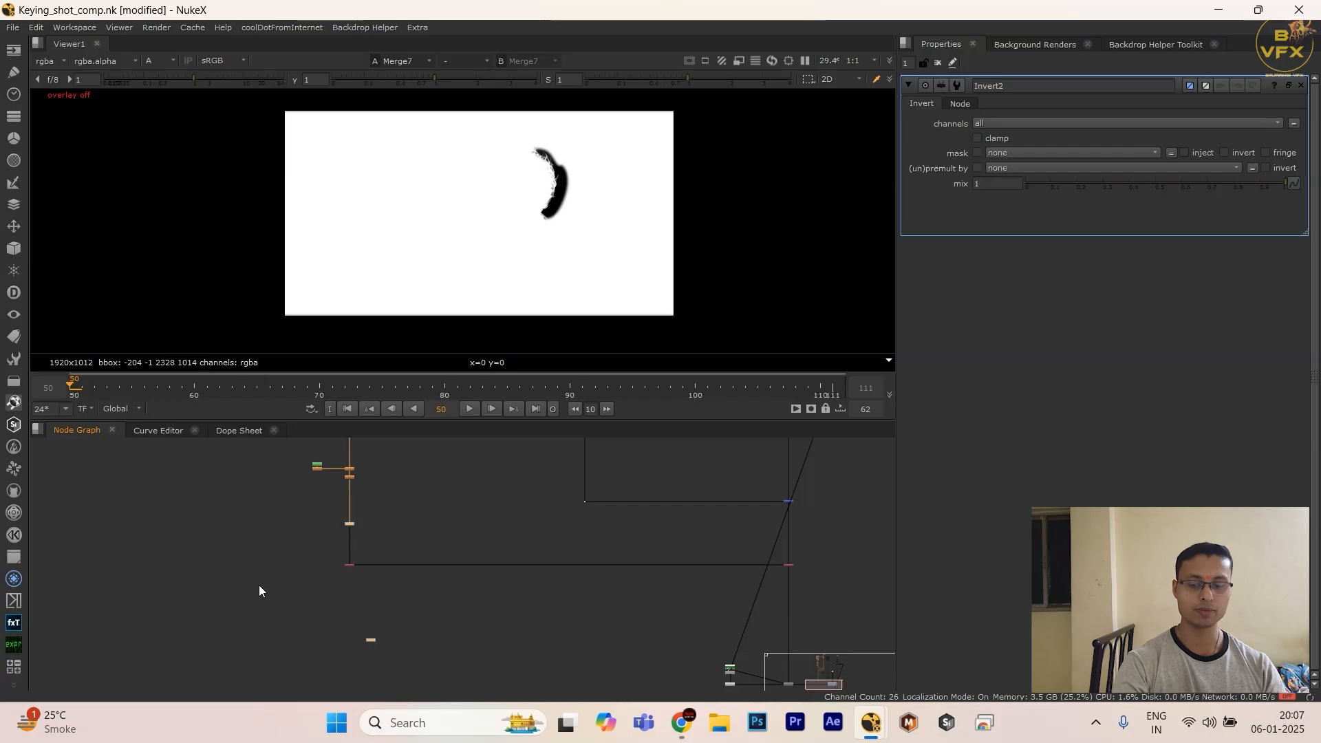
key("y")
left_click_drag(451, 637, 347, 651)
key("1")
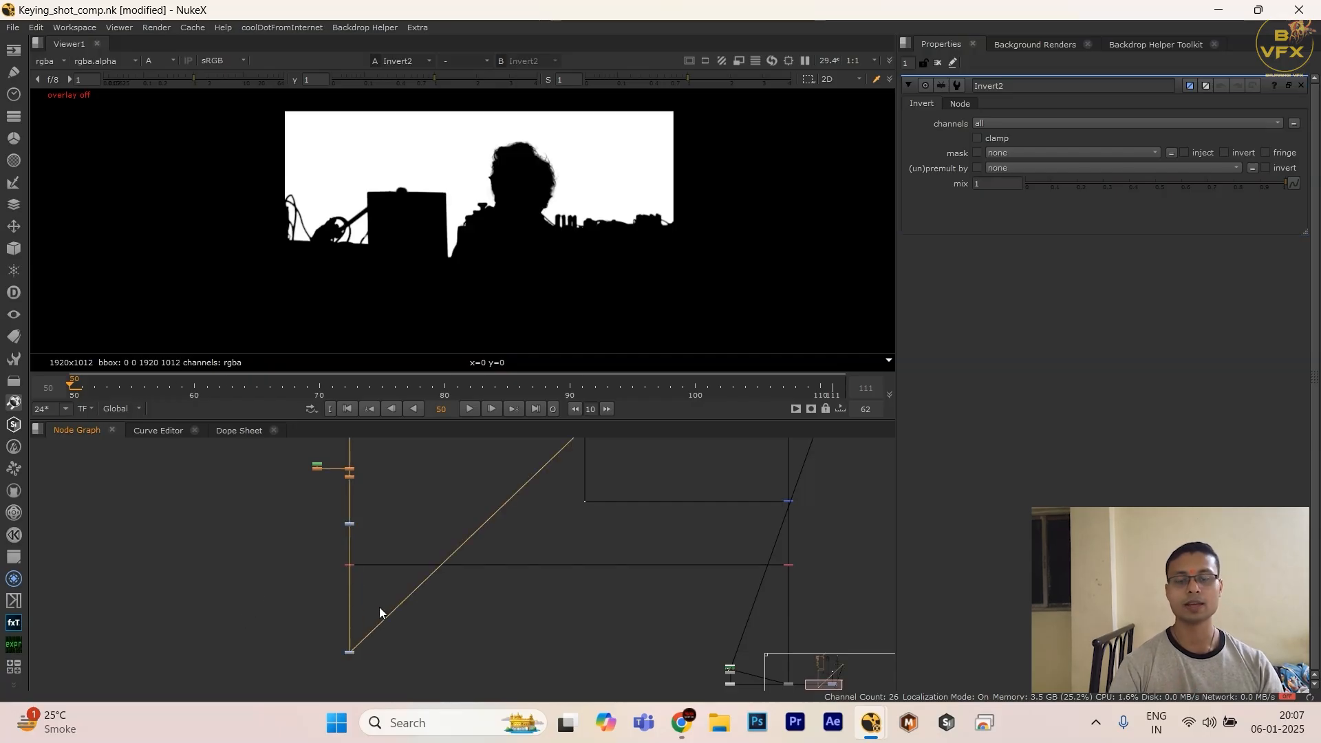
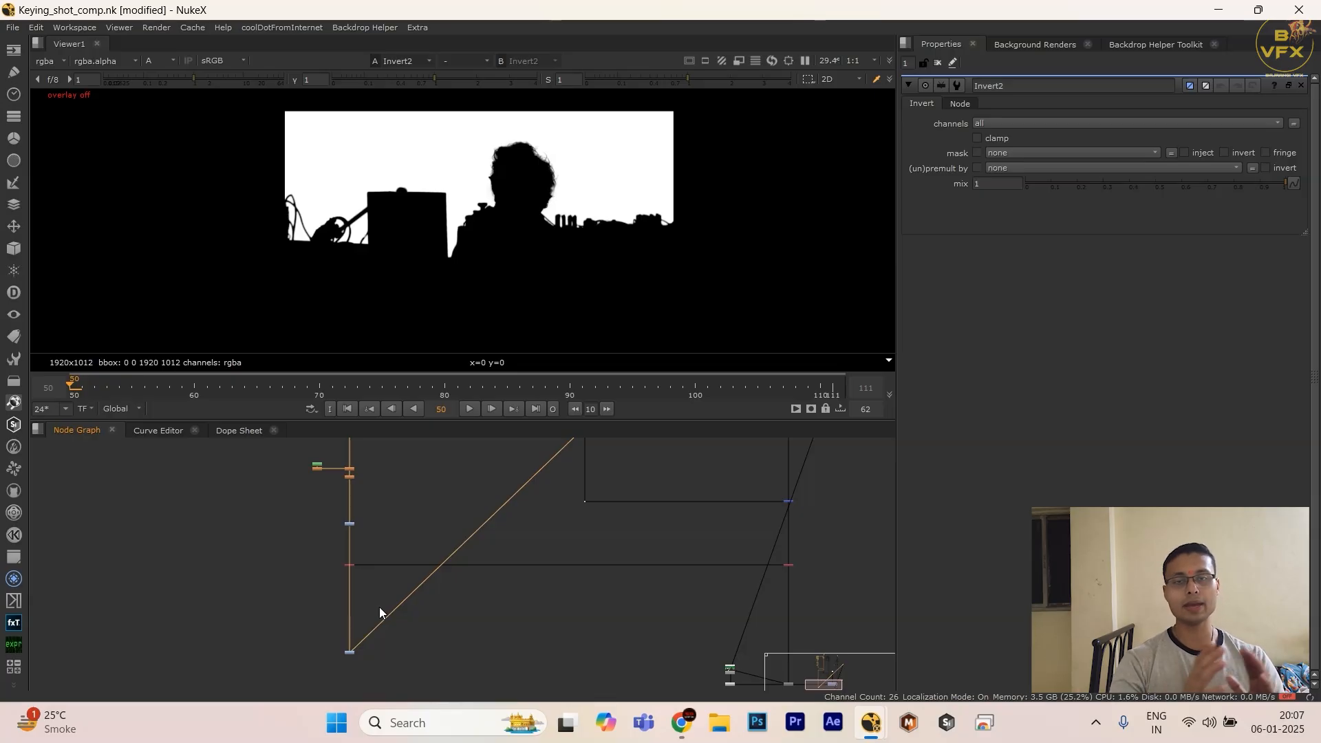
Step: Examine the Invert's alpha matte and how the node connects to the keying and comp branches
left_click(251, 598)
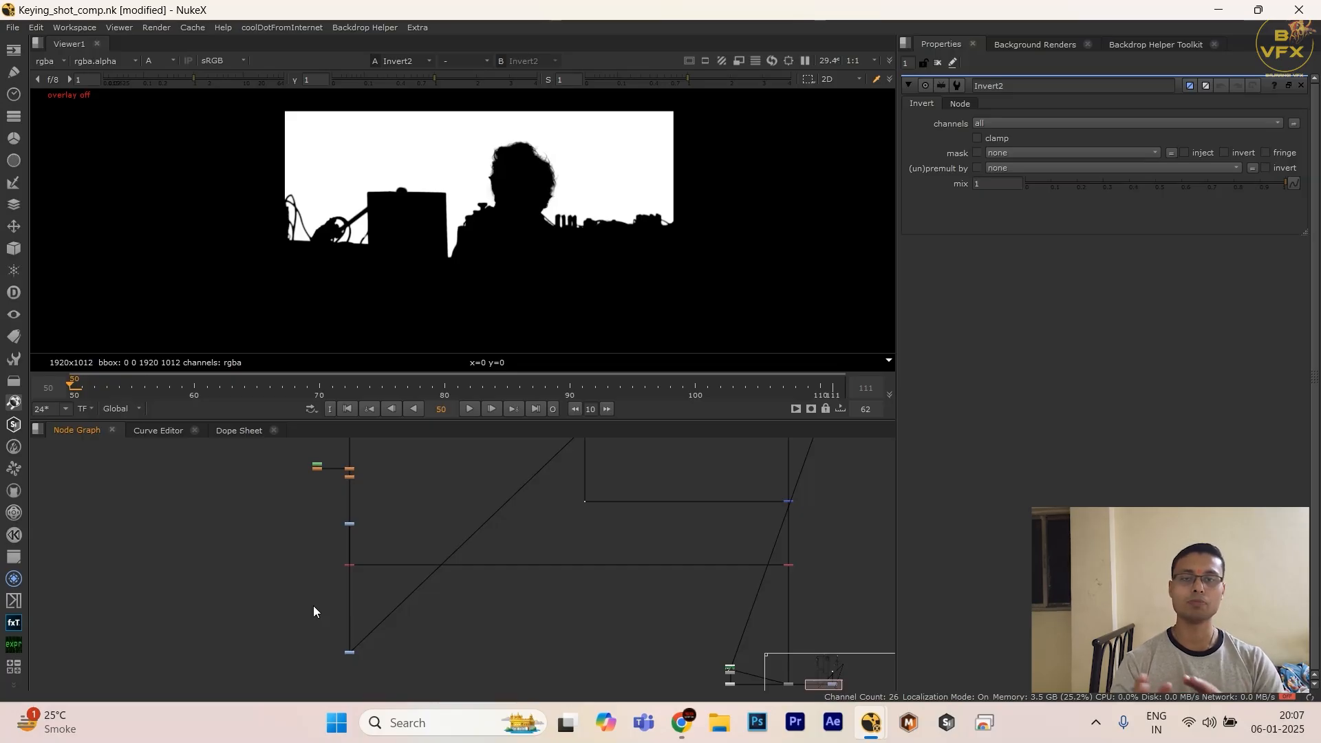
left_click_drag(296, 619, 415, 686)
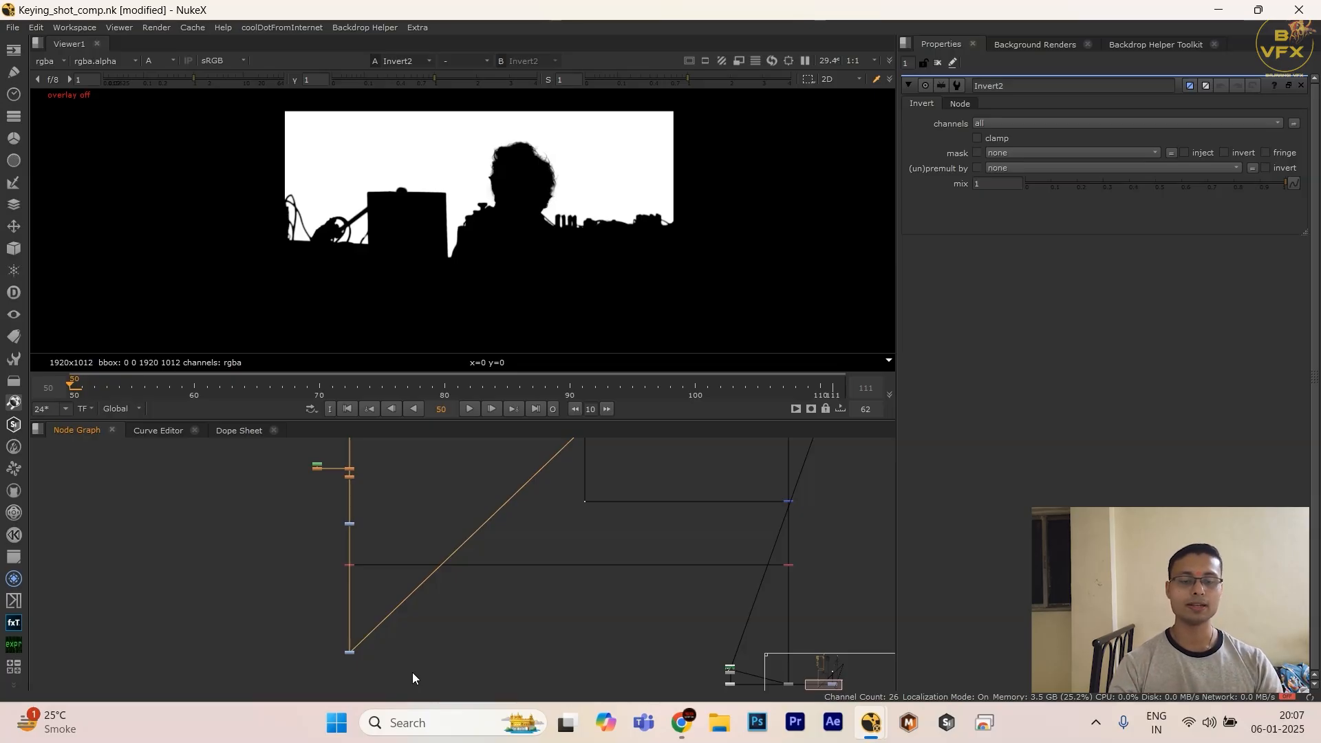
scroll(578, 547, "down", 4)
middle_click_drag(583, 544, 489, 694)
scroll(582, 471, "up", 5)
scroll(573, 502, "down", 4)
middle_click_drag(541, 488, 507, 428)
middle_click_drag(393, 568, 416, 476)
scroll(331, 610, "up", 3)
left_click_drag(332, 610, 382, 635)
left_click_drag(291, 608, 446, 673)
key("a")
key("a")
left_click_drag(301, 154, 534, 189)
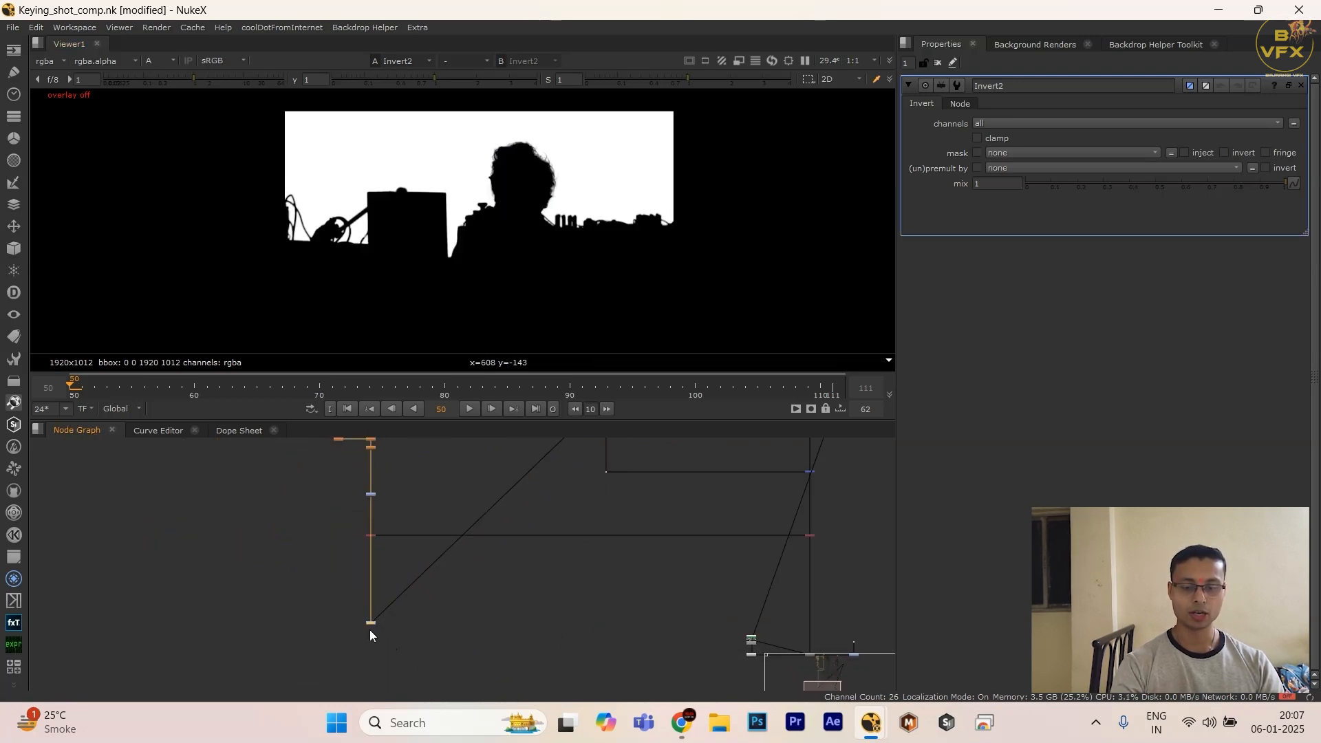
Step: Offset the Invert beside the keying branch and add a Dot to square off its connection from Clamp2
left_click_drag(371, 622, 295, 624)
key("alt+period")
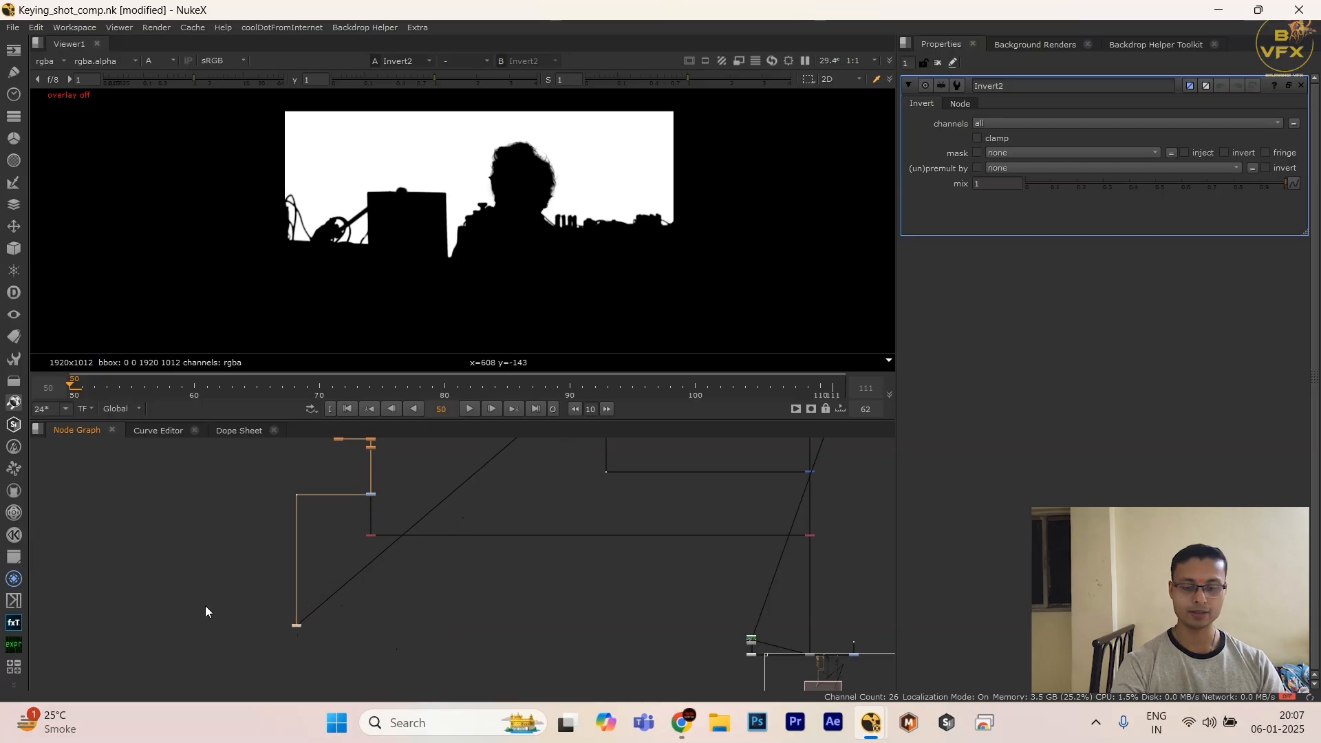
left_click_drag(205, 605, 349, 662)
middle_click_drag(449, 523, 507, 536)
scroll(459, 483, "up", 6)
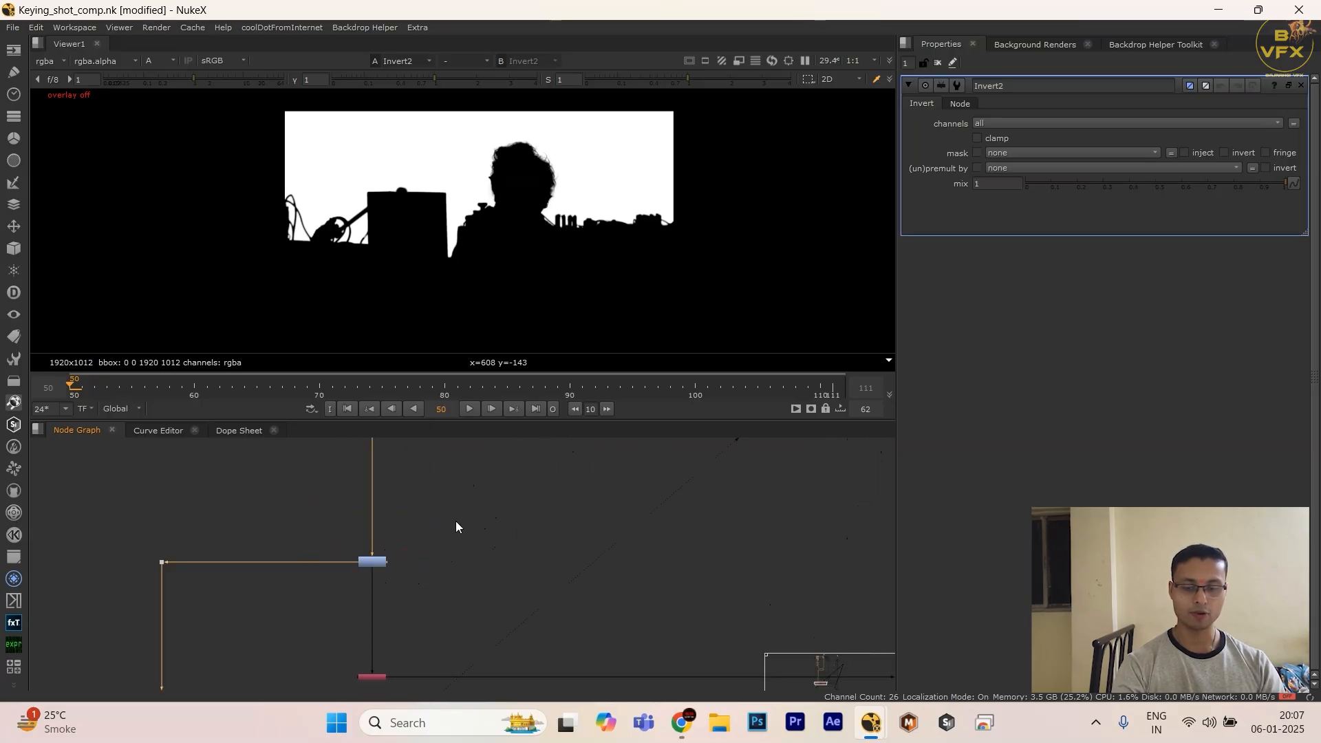
left_click_drag(456, 521, 293, 602)
scroll(278, 667, "down", 3)
middle_click_drag(277, 673, 345, 519)
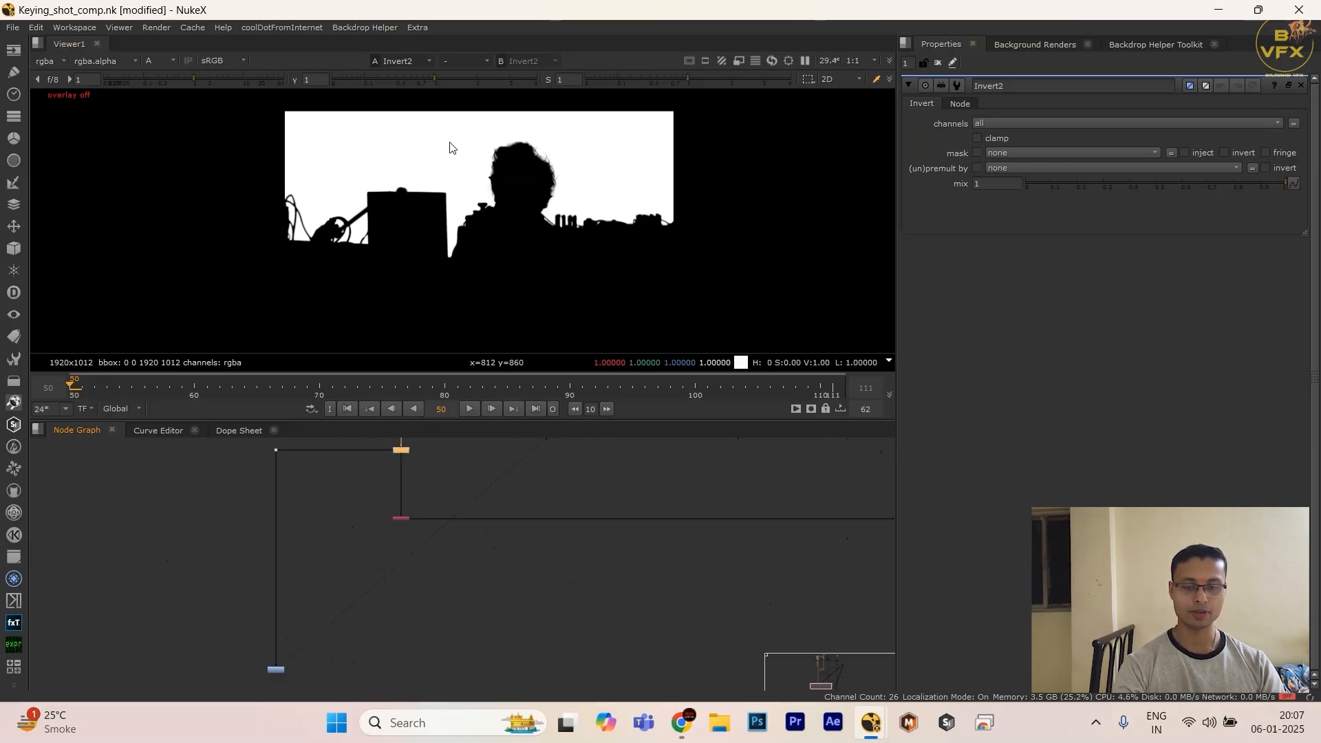
scroll(381, 564, "down", 3)
left_click_drag(432, 519, 373, 539)
key("Delete")
scroll(414, 506, "down", 5)
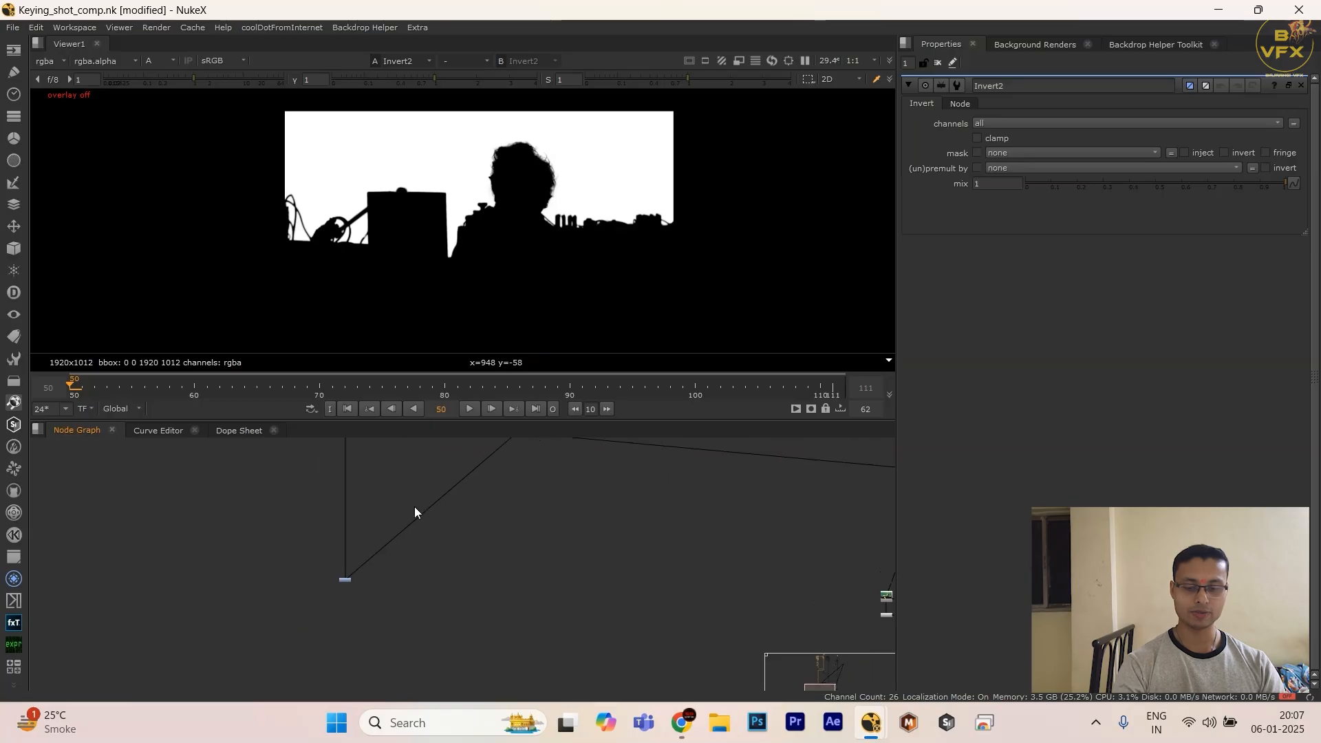
scroll(446, 492, "up", 3)
middle_click_drag(446, 491, 420, 526)
key("ctrl+z")
Step: Add a Shuffle below the Invert, route rgba.alpha to the green output, disconnect red and blue, and view it in RGB
scroll(403, 582, "down", 1)
left_click_drag(325, 566, 445, 634)
key("Tab")
type("shu")
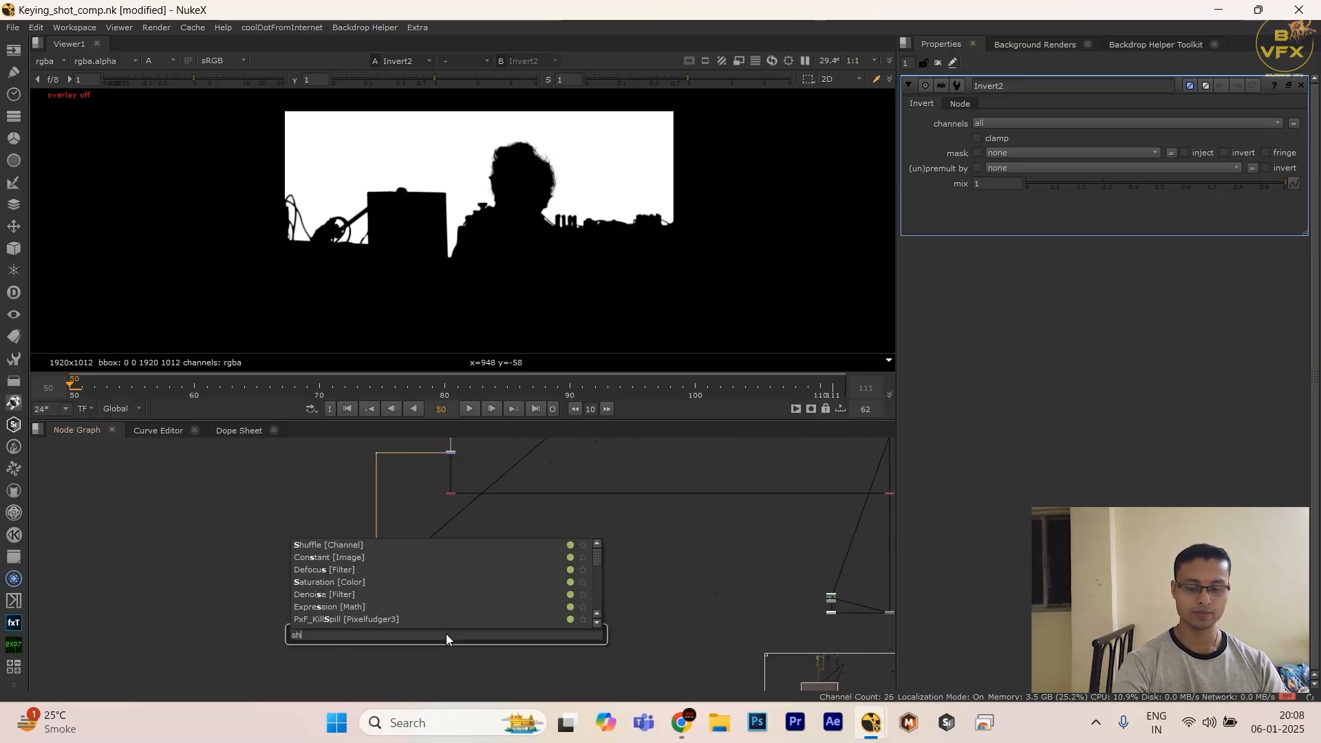
left_click(336, 548)
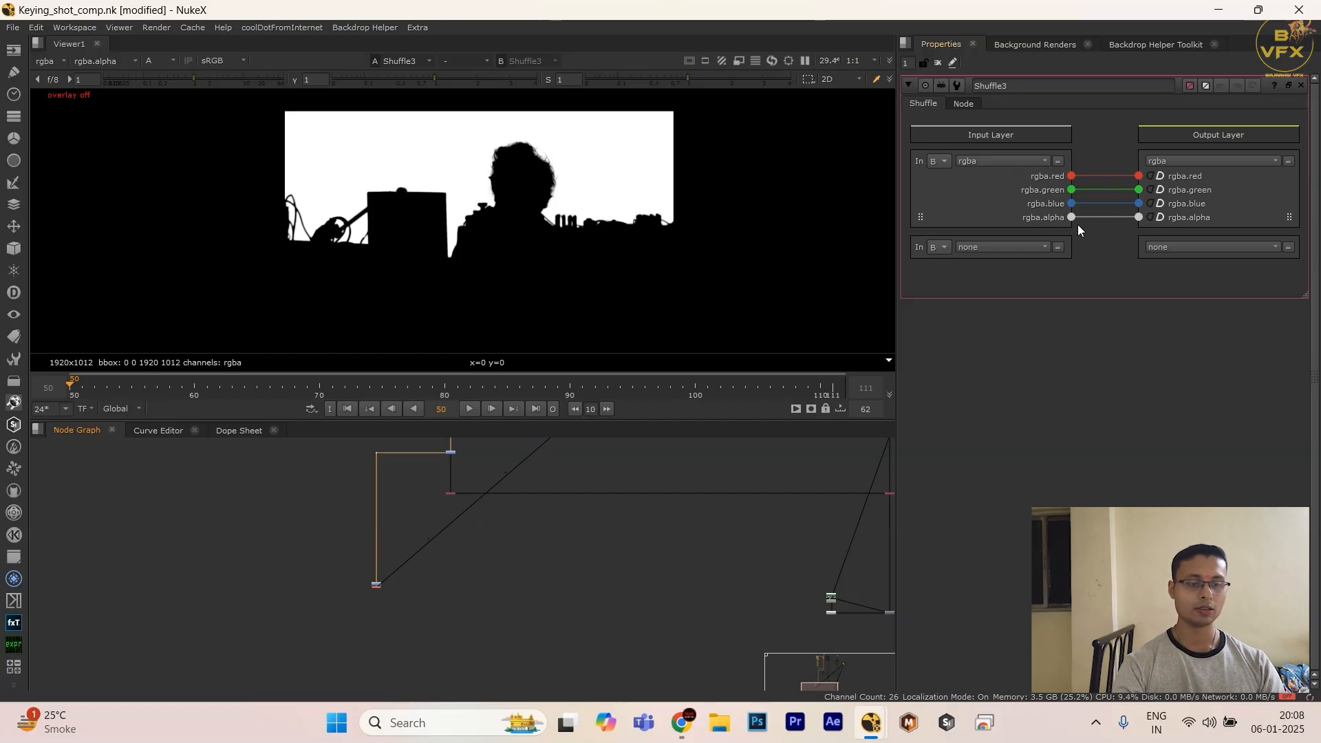
left_click_drag(1133, 195, 1138, 190)
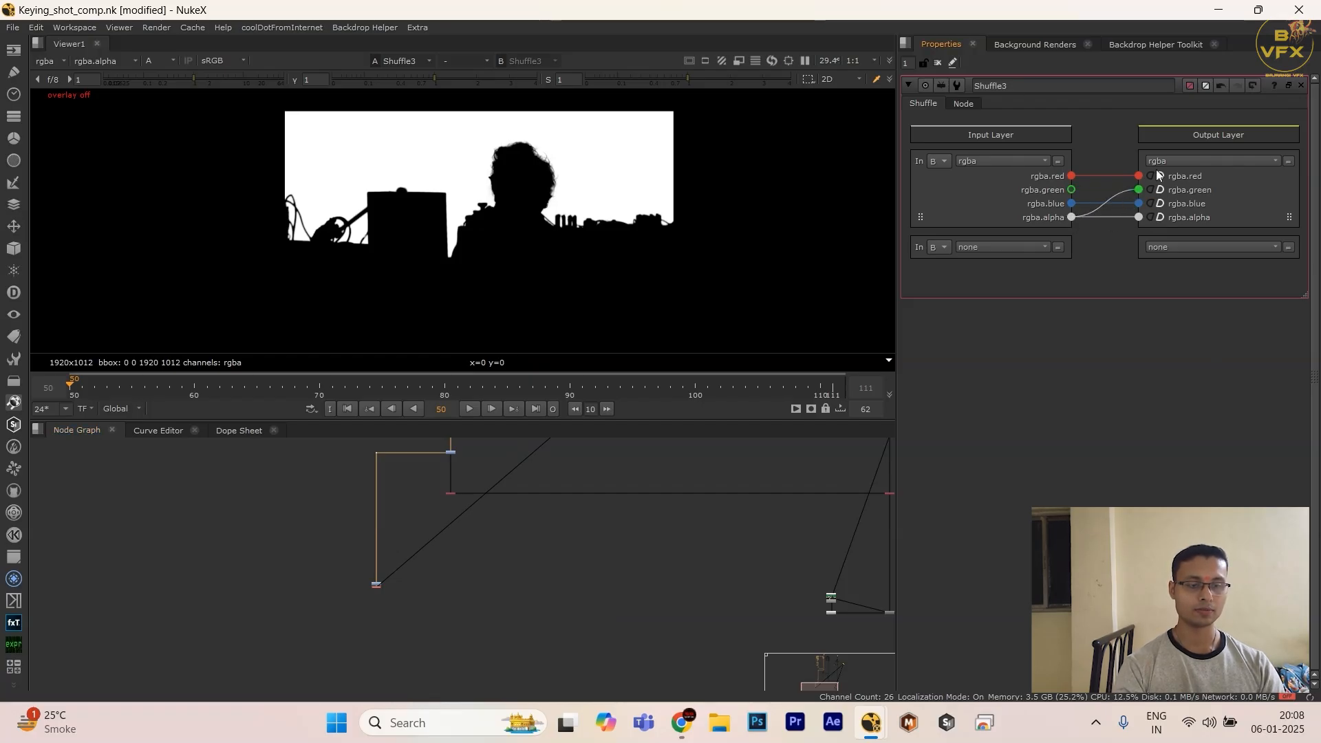
key("a")
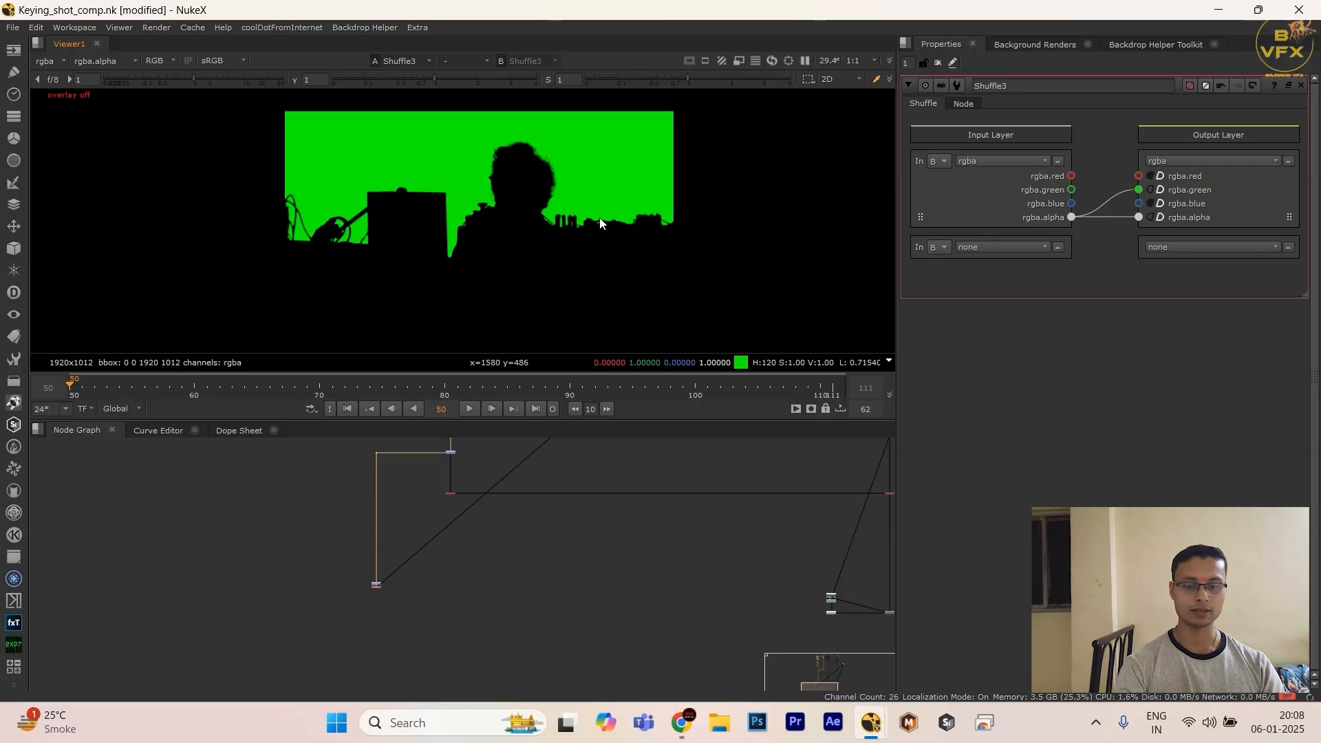
Step: Create a new output layer named bg_matte with rgba channels for the Shuffle
left_click(1167, 160)
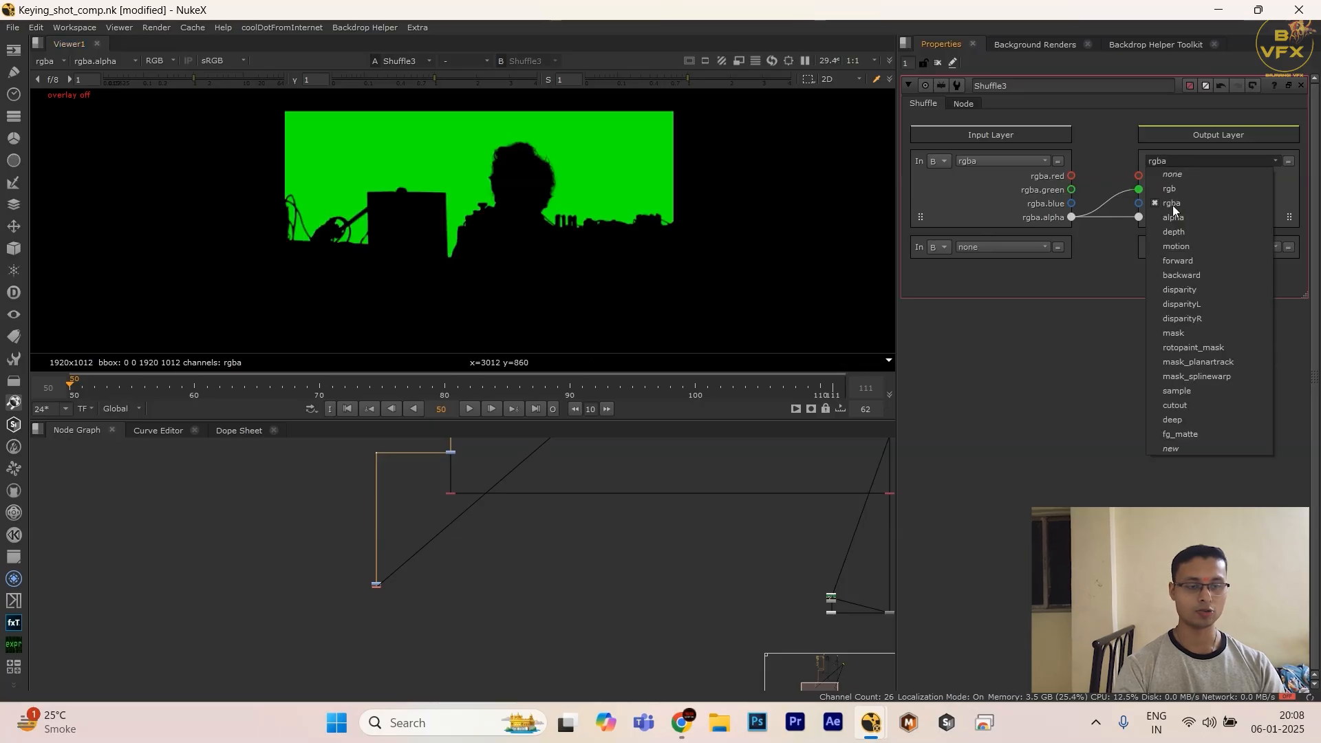
left_click(1195, 444)
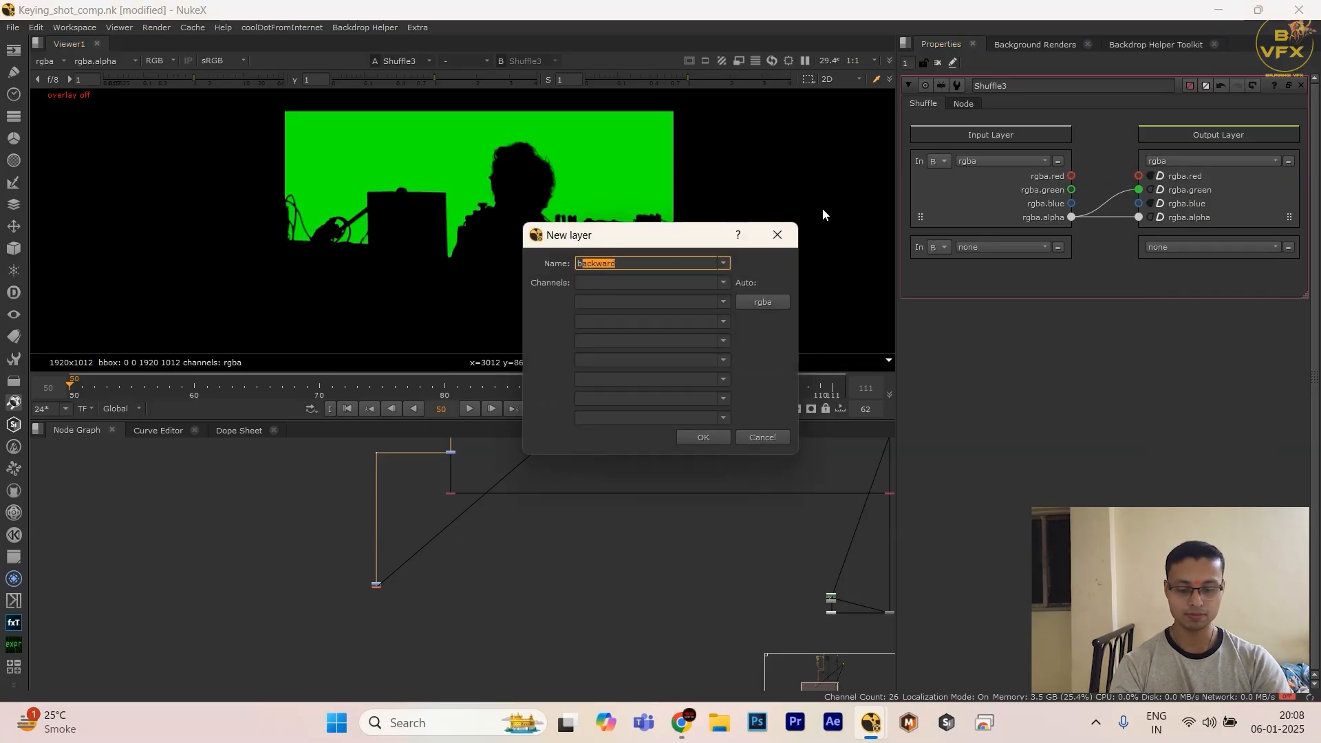
type("bg_matte")
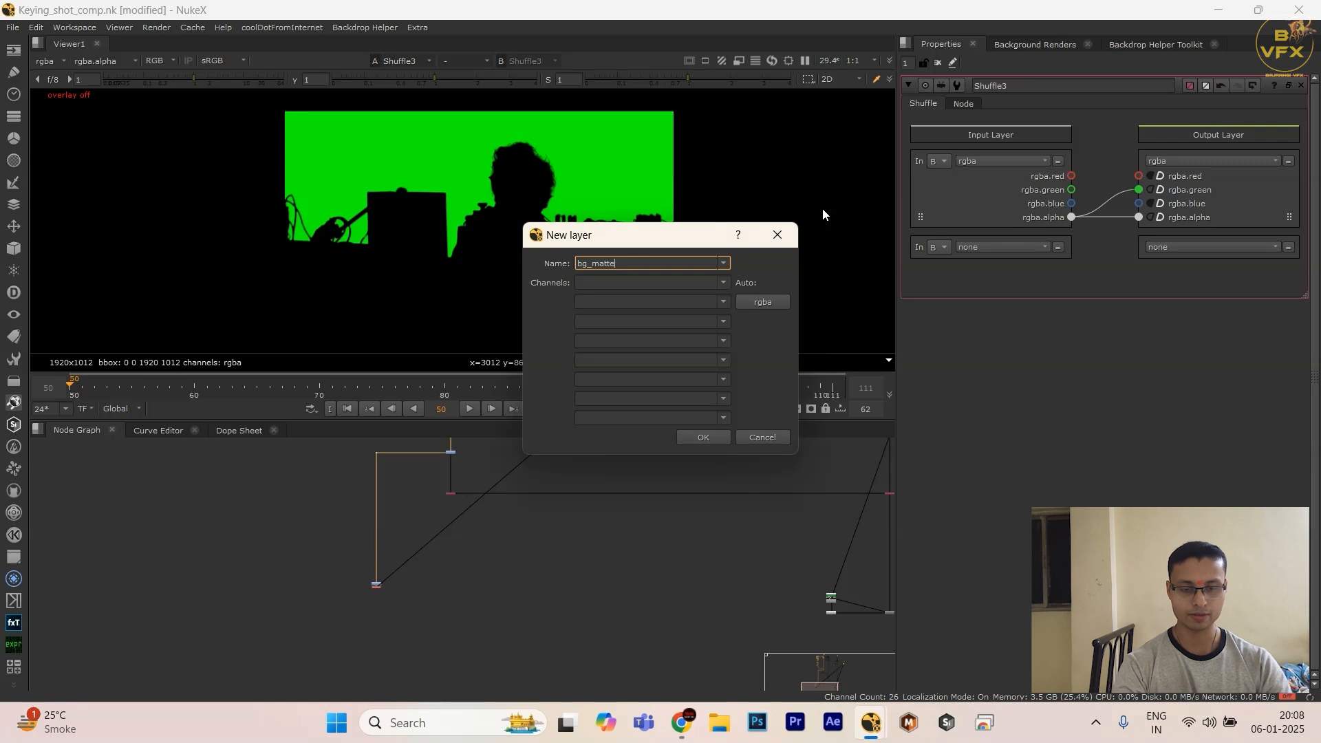
left_click(751, 303)
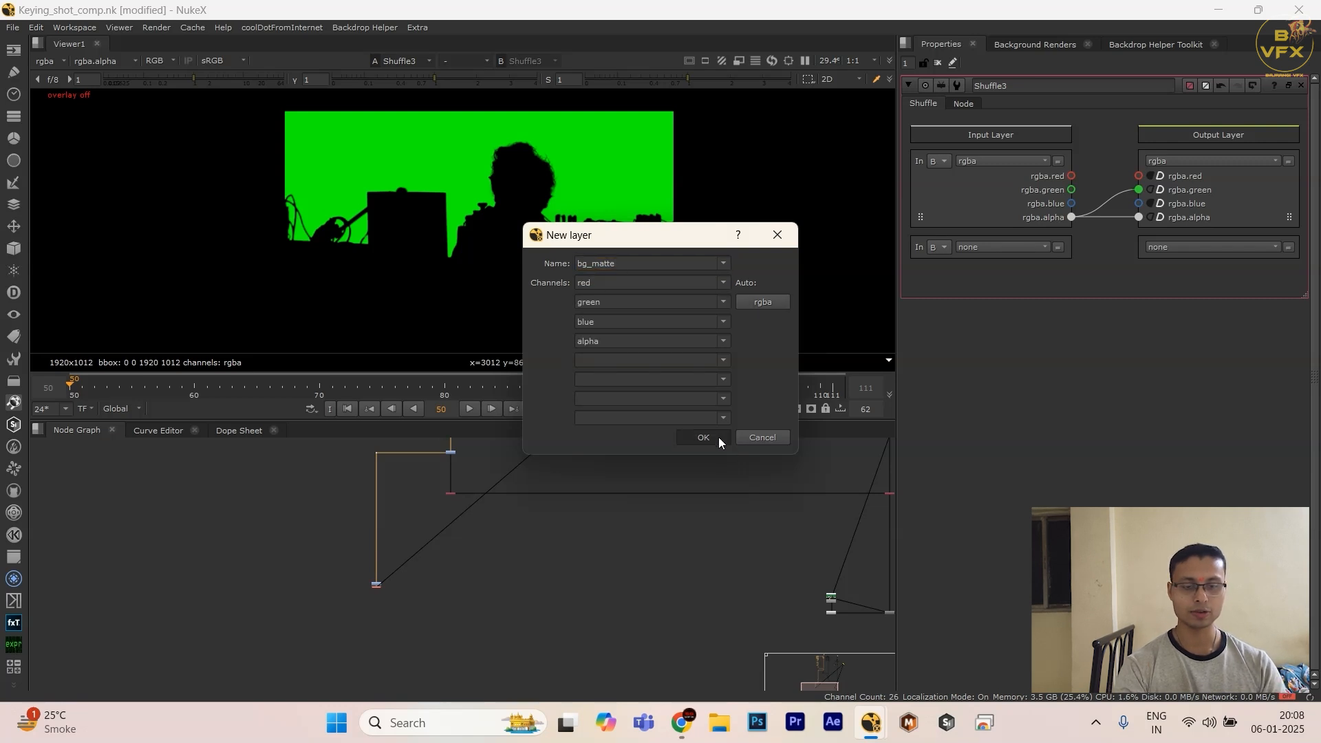
left_click(703, 437)
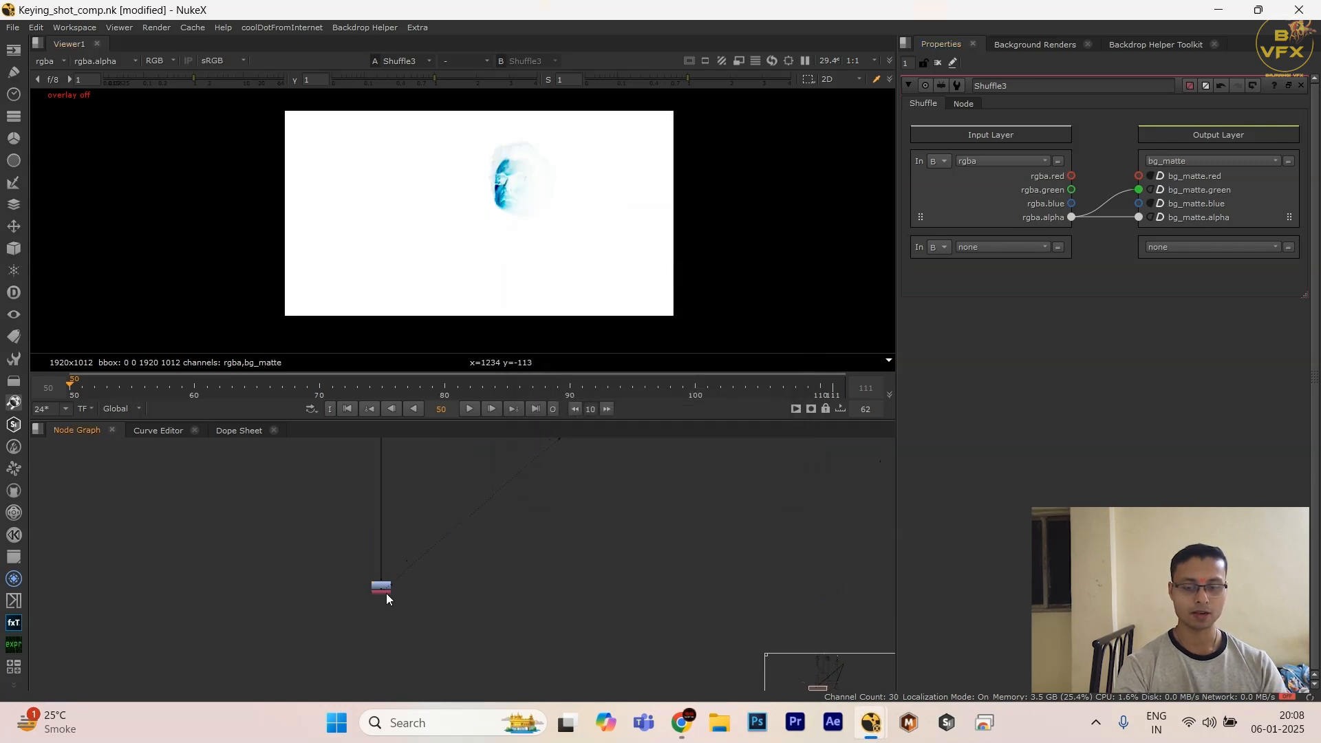
Step: Space the bg_matte Shuffle a little further below the Invert
left_click_drag(386, 593, 386, 635)
left_click(501, 630)
scroll(502, 631, "down", 4)
middle_click_drag(607, 602, 548, 596)
scroll(358, 615, "up", 2)
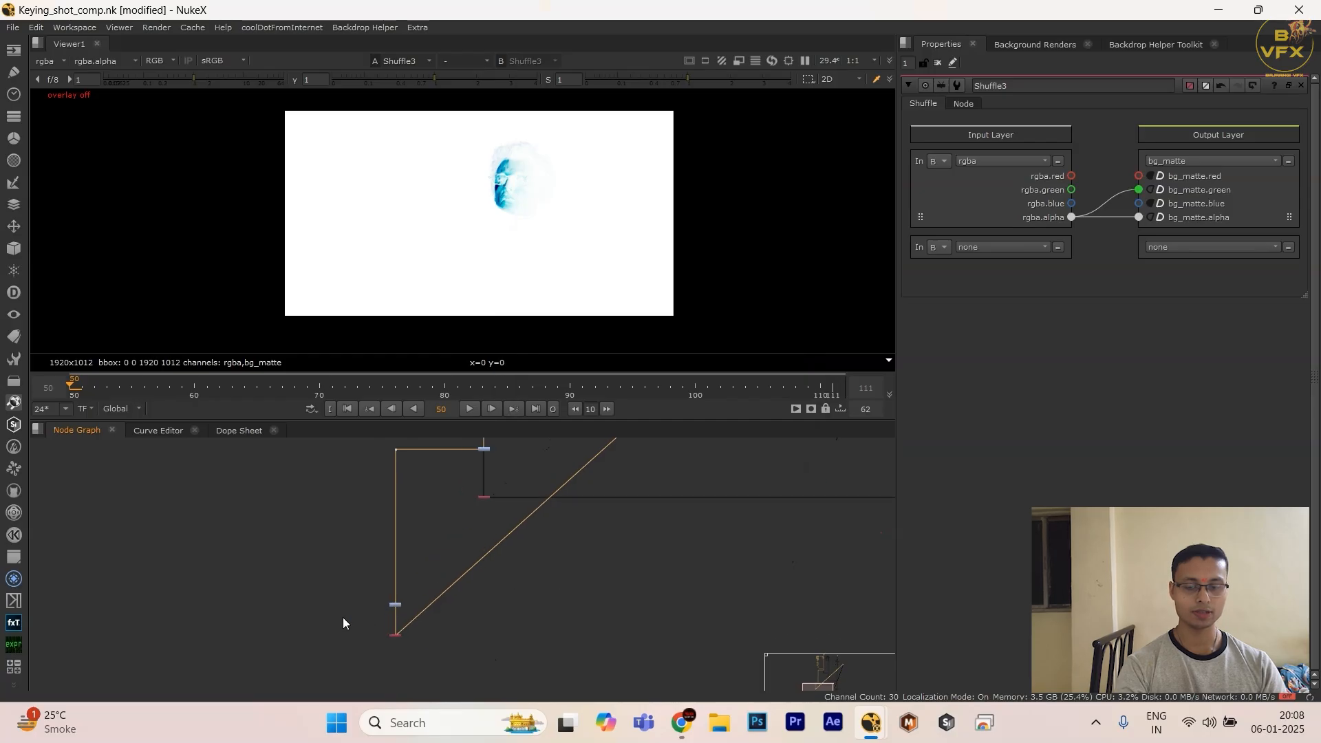
scroll(361, 613, "down", 4)
scroll(614, 577, "up", 3)
Step: Add another Shuffle to the comp branch below the fg_matte Shuffle and move it down
left_click_drag(586, 518, 818, 580)
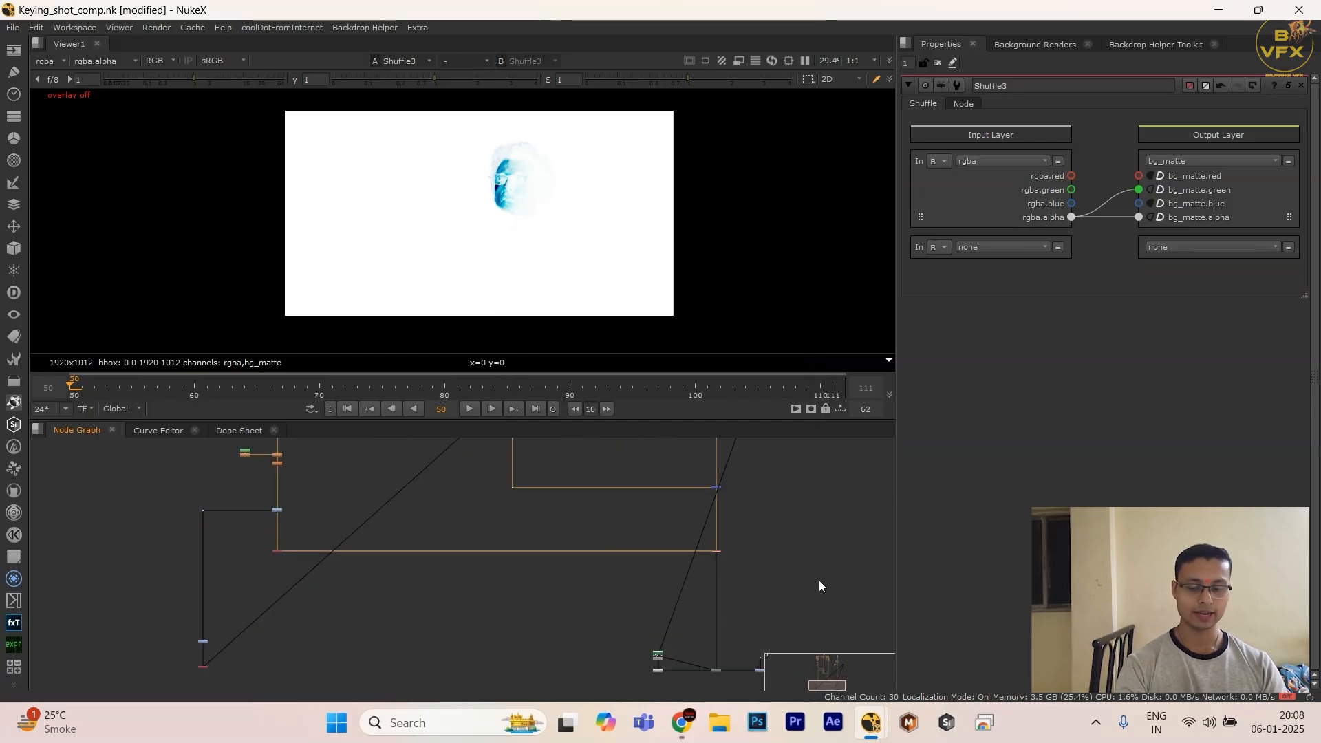
key("Tab")
type("shu")
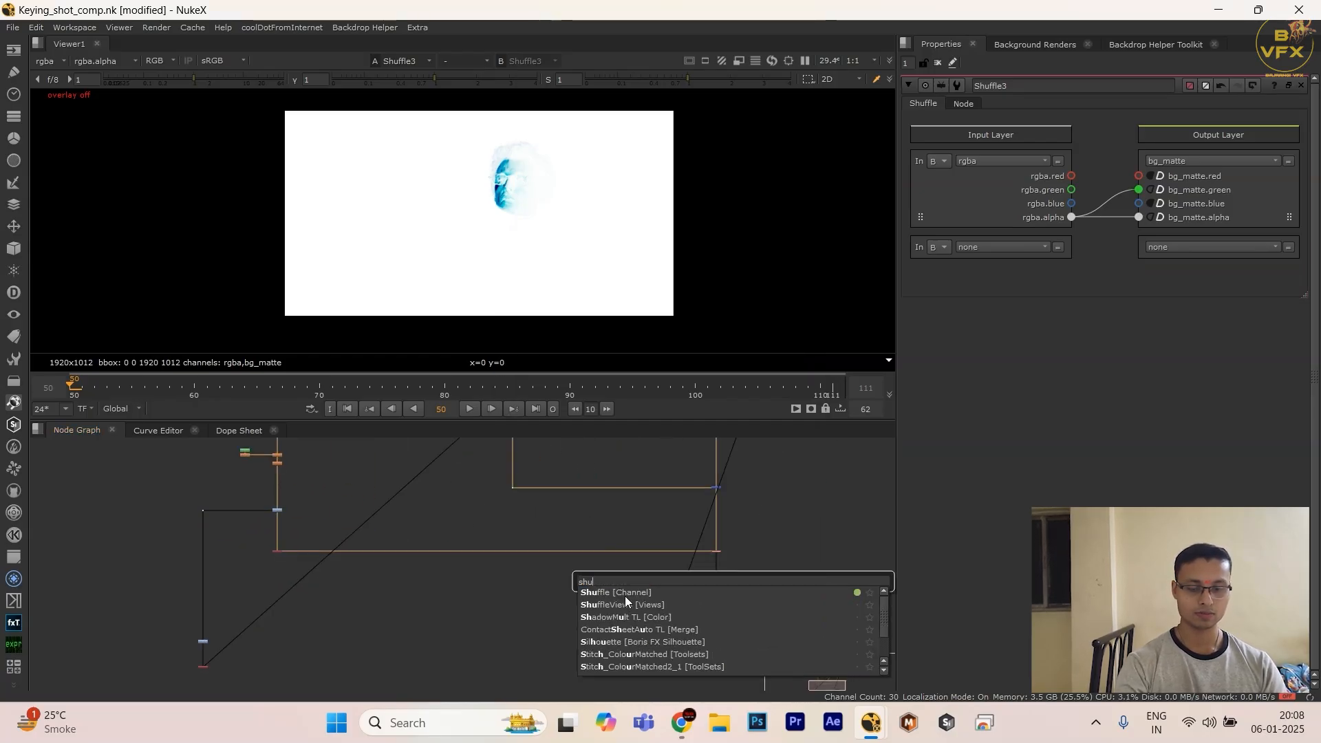
left_click(624, 593)
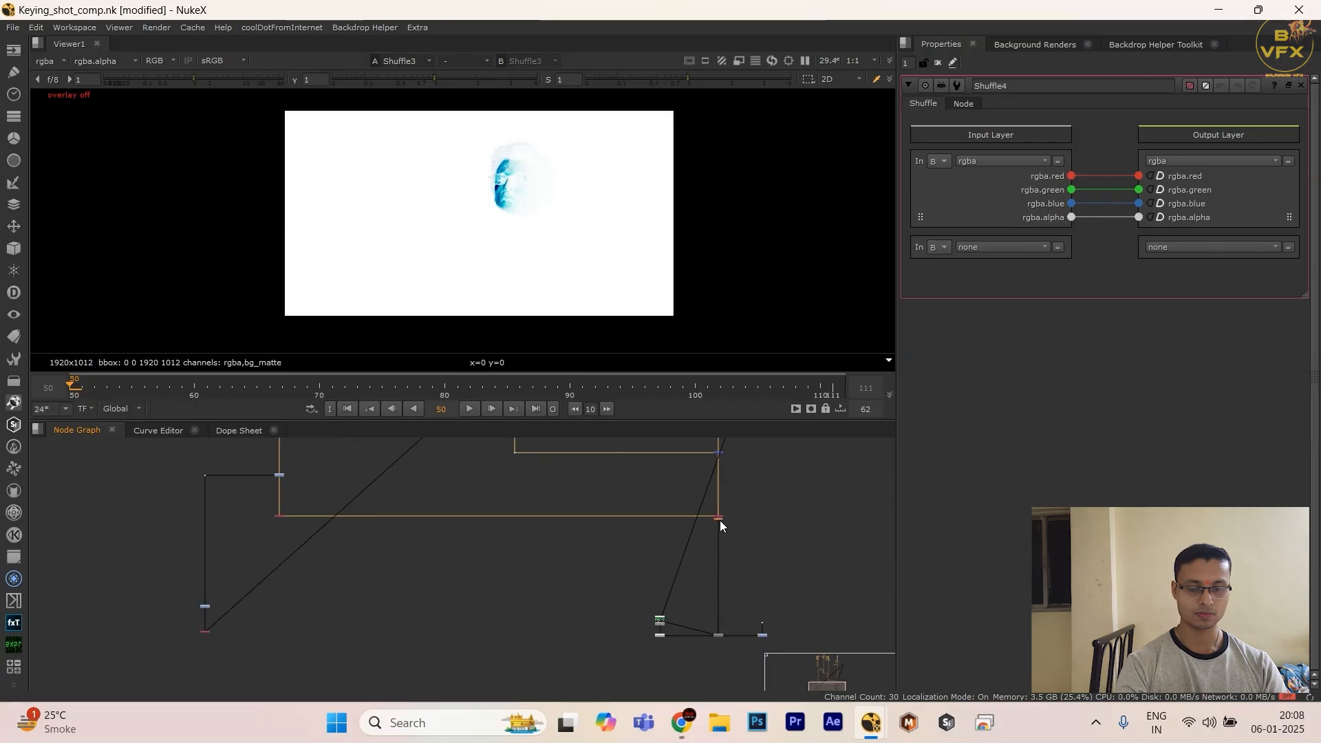
left_click_drag(720, 521, 720, 560)
Step: Connect the bg_matte Shuffle to the comp Shuffle's A input, level the two nodes and shift the grain nodes down
middle_click_drag(176, 639, 411, 565)
scroll(410, 564, "up", 3)
left_click_drag(407, 533, 563, 605)
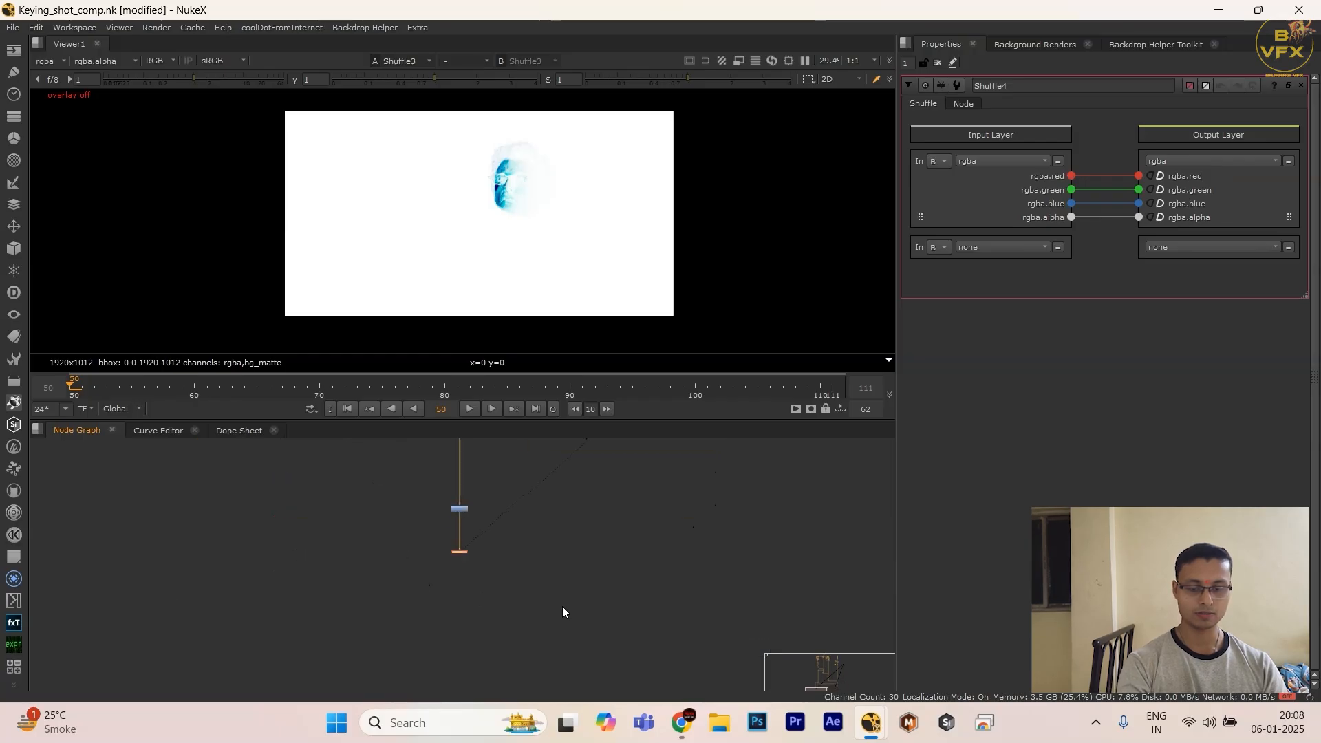
left_click(563, 606)
scroll(564, 605, "down", 6)
scroll(596, 593, "up", 3)
left_click_drag(671, 550, 483, 670)
scroll(563, 624, "up", 1)
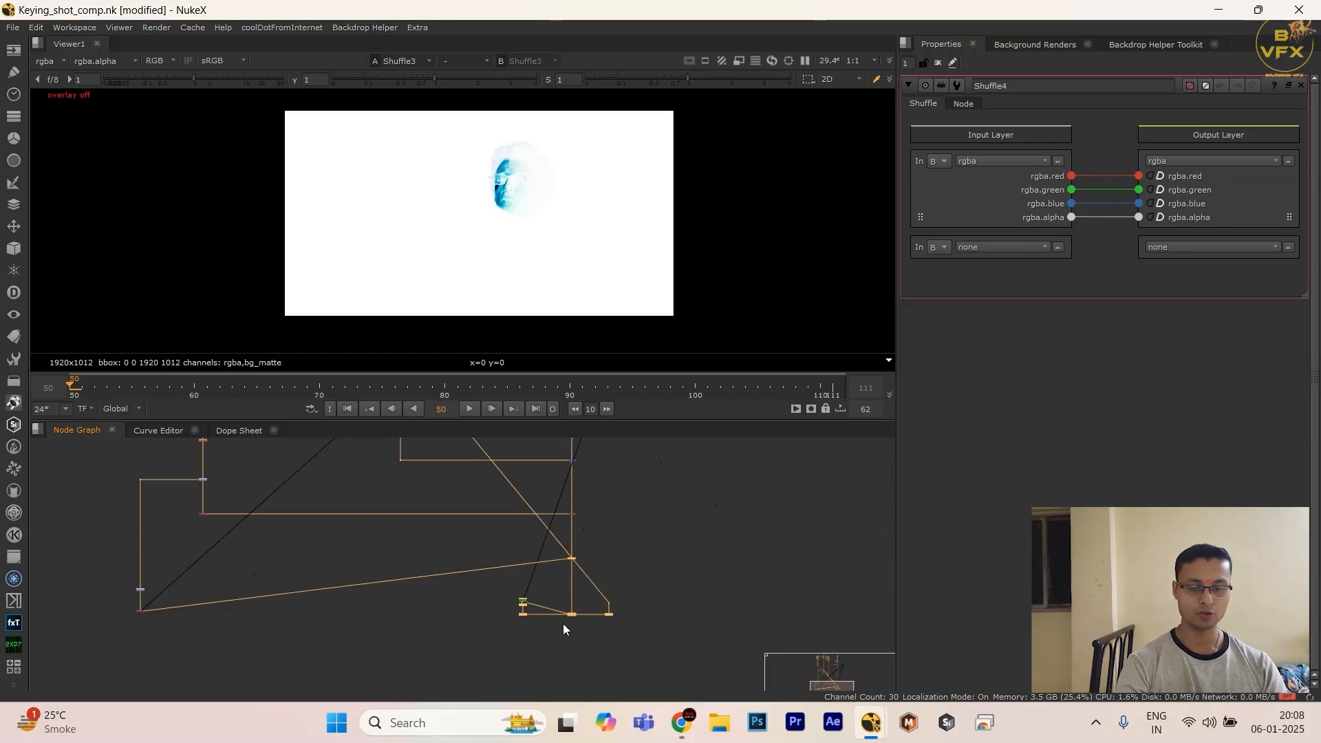
left_click_drag(570, 617, 571, 667)
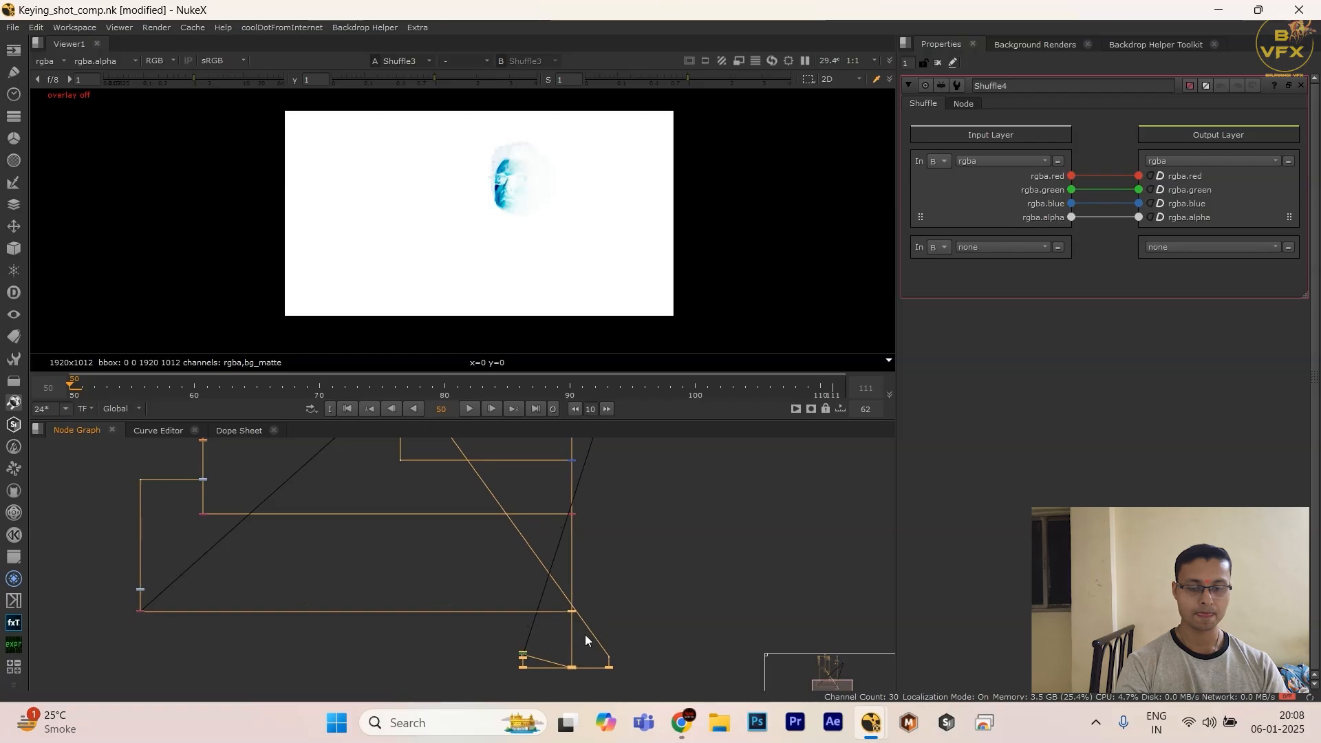
scroll(591, 612, "up", 6)
scroll(521, 606, "up", 3)
Step: In the comp Shuffle, set the second input to A with layer bg_matte, output it to bg_matte and connect the green channels
left_click(490, 609)
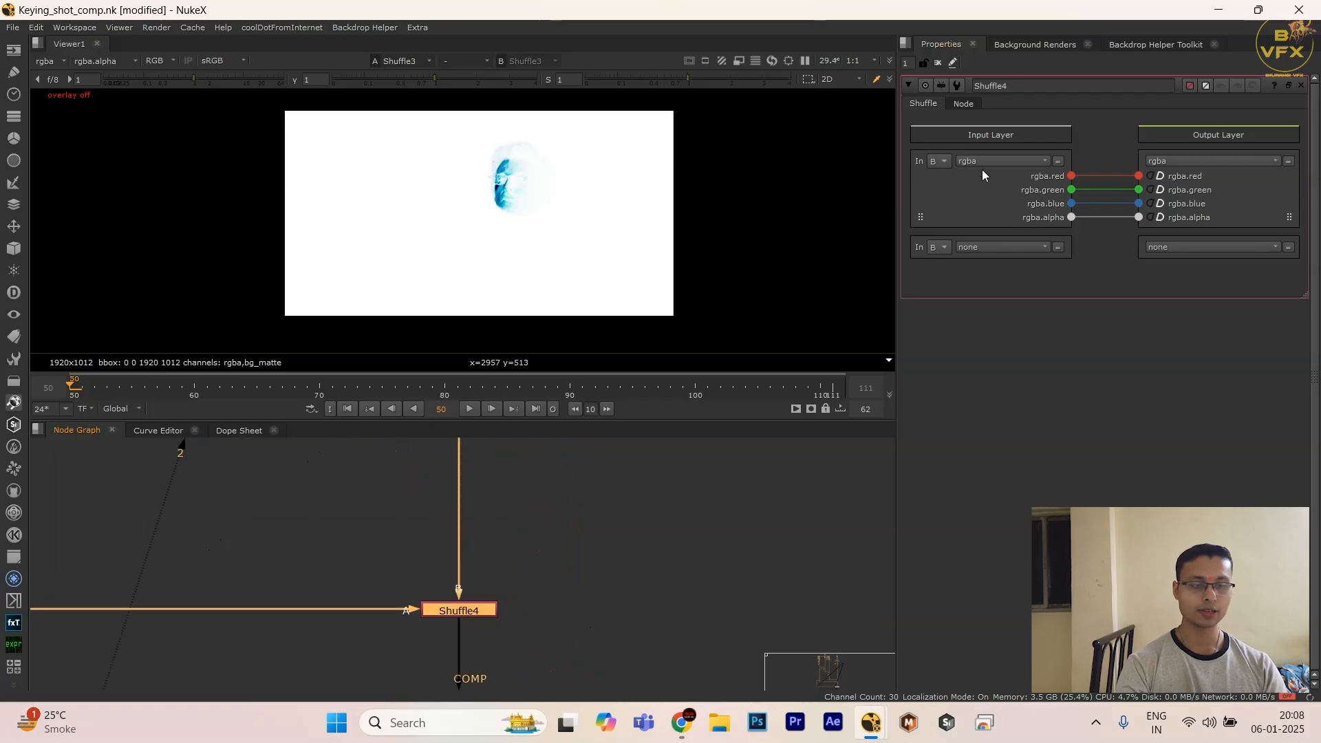
left_click(937, 253)
left_click(949, 261)
left_click(998, 249)
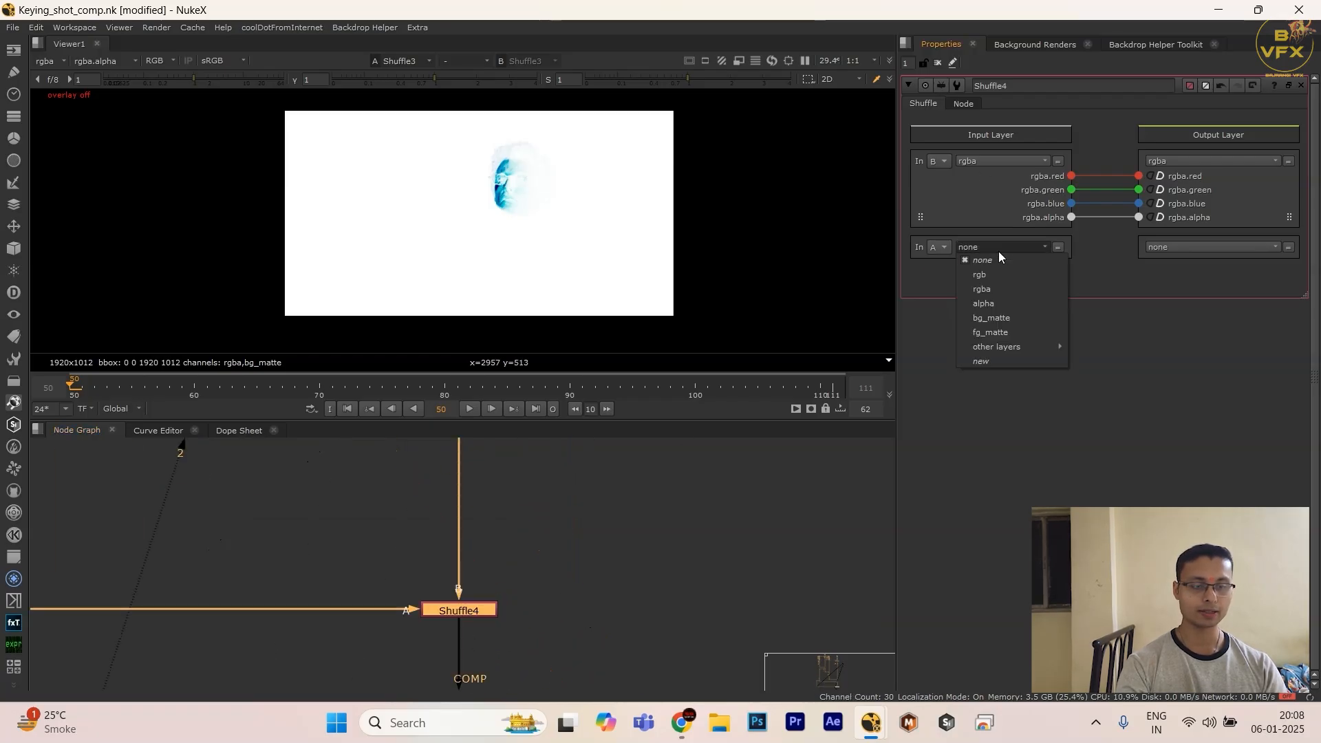
left_click(995, 323)
left_click(1168, 246)
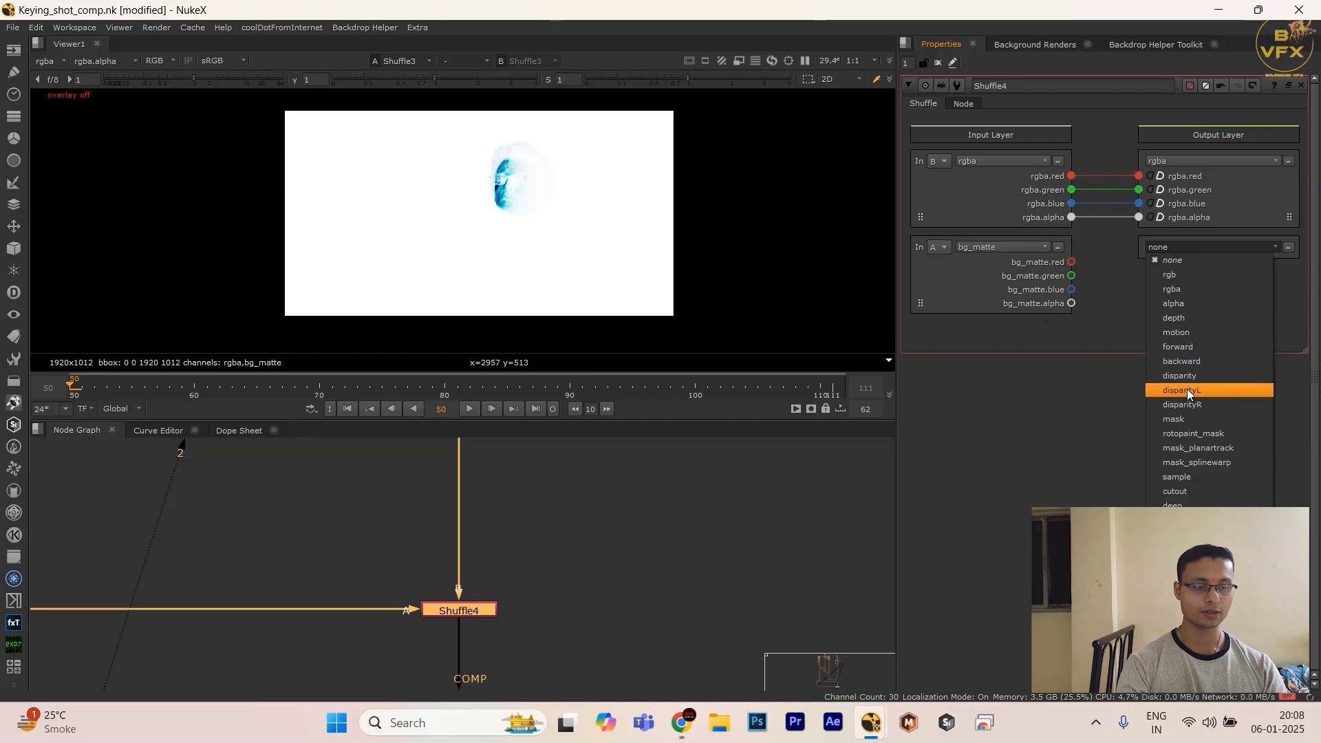
left_click(1208, 521)
left_click_drag(1073, 276, 1129, 276)
Step: View the comp Shuffle's bg_matte and fg_matte layers, and return the viewer to rgba
scroll(516, 560, "down", 4)
scroll(530, 599, "up", 1)
key("1")
left_click(638, 614)
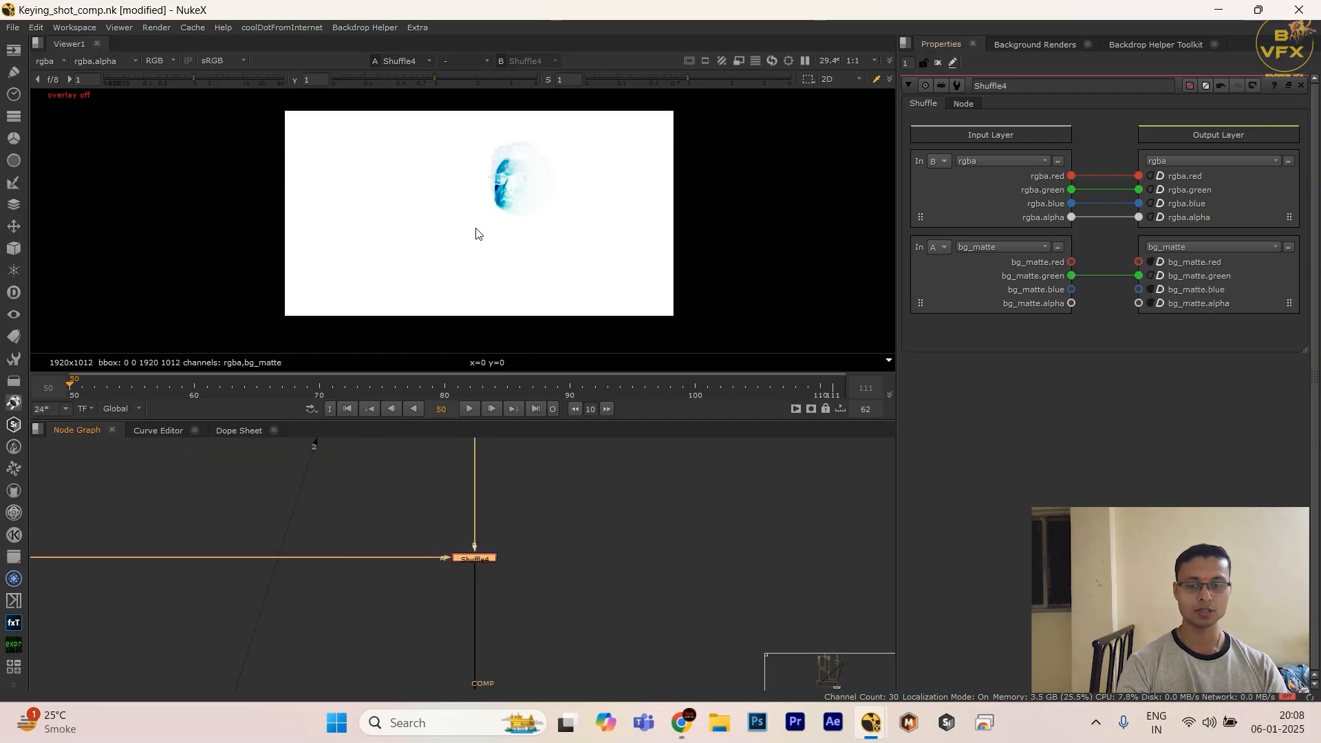
left_click(48, 61)
left_click(62, 134)
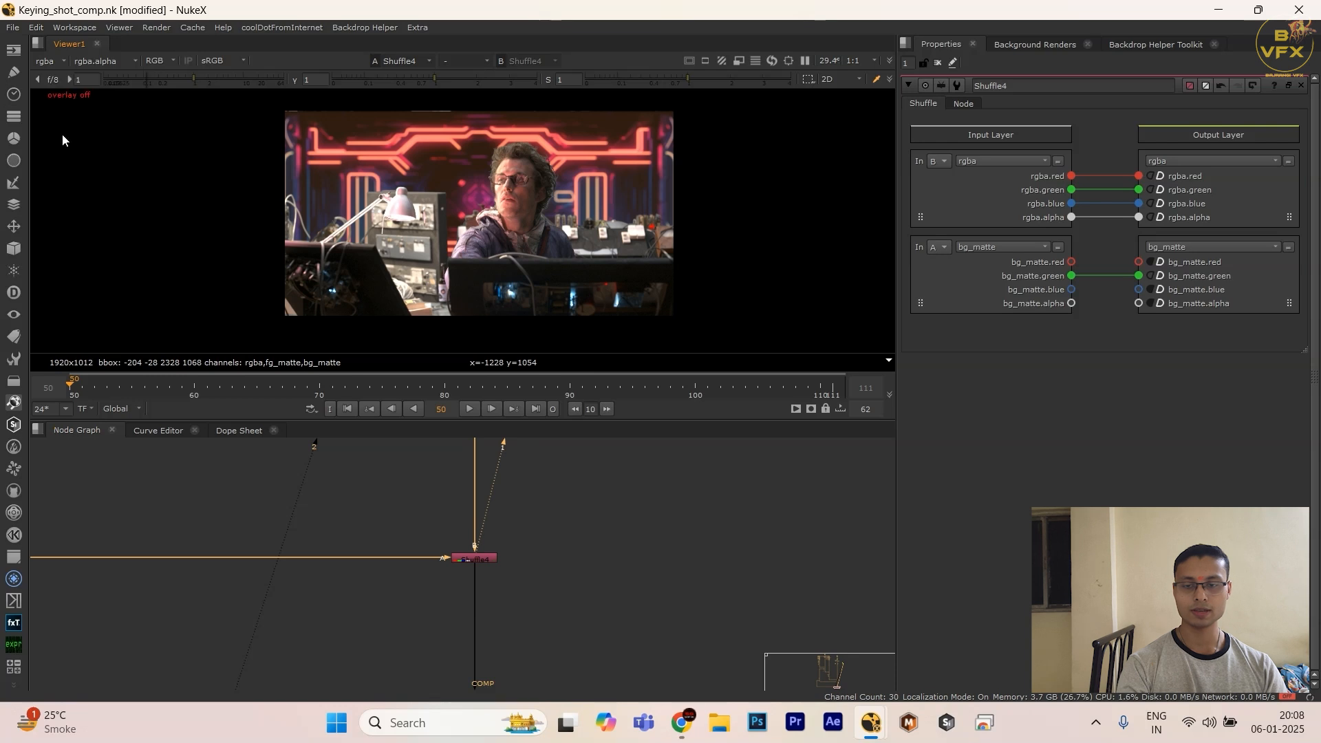
left_click(46, 63)
left_click(66, 147)
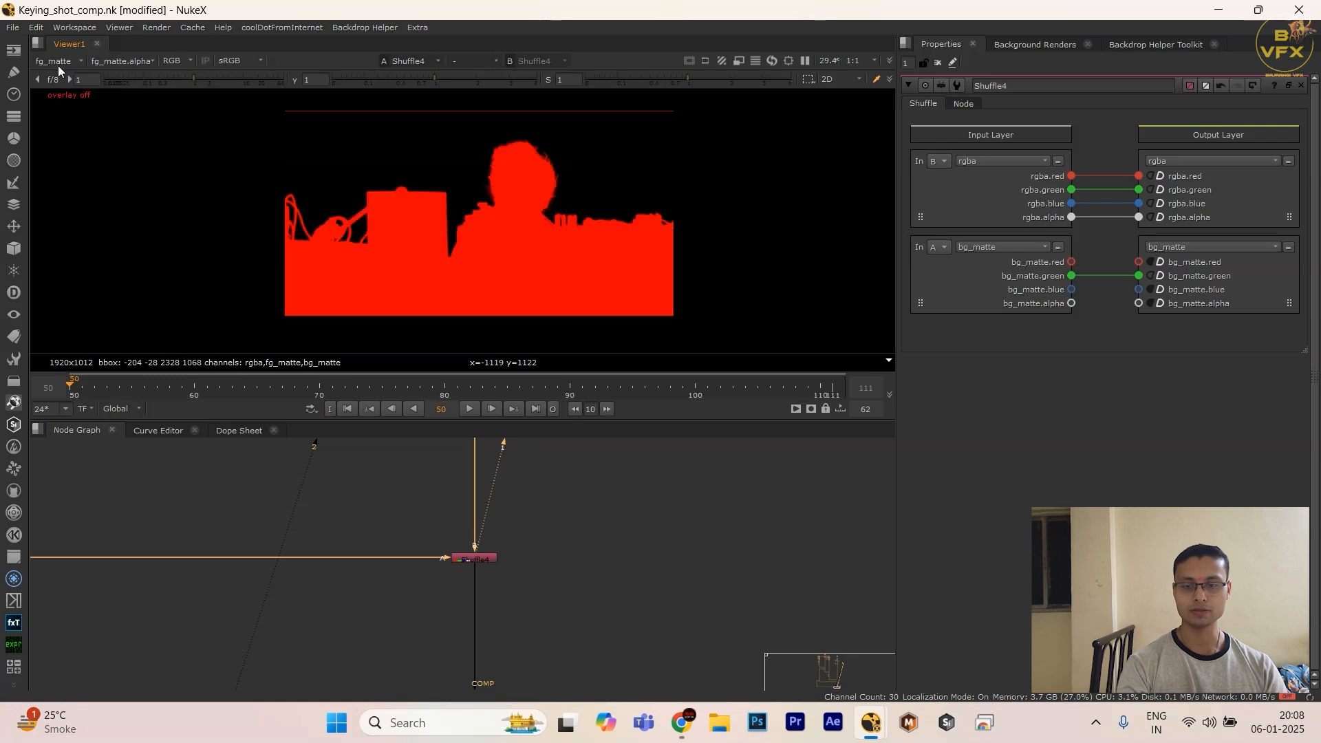
left_click(57, 62)
left_click(67, 103)
Step: Examine how the matte Shuffles feed the comp branch above the grain nodes
scroll(605, 550, "down", 4)
left_click_drag(607, 525, 385, 609)
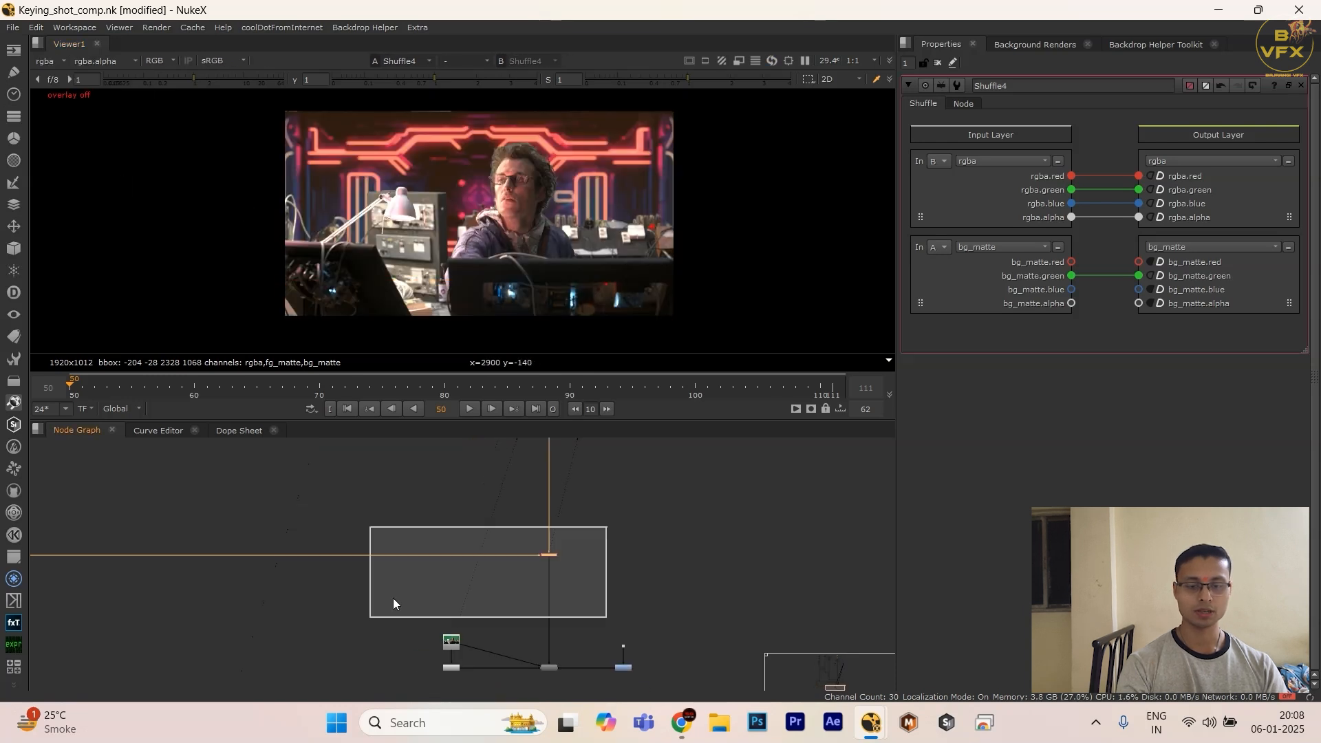
middle_click_drag(365, 626, 388, 542)
scroll(388, 543, "down", 3)
scroll(340, 538, "up", 3)
left_click_drag(277, 509, 891, 625)
scroll(743, 527, "up", 2)
left_click_drag(755, 525, 386, 605)
scroll(485, 630, "down", 3)
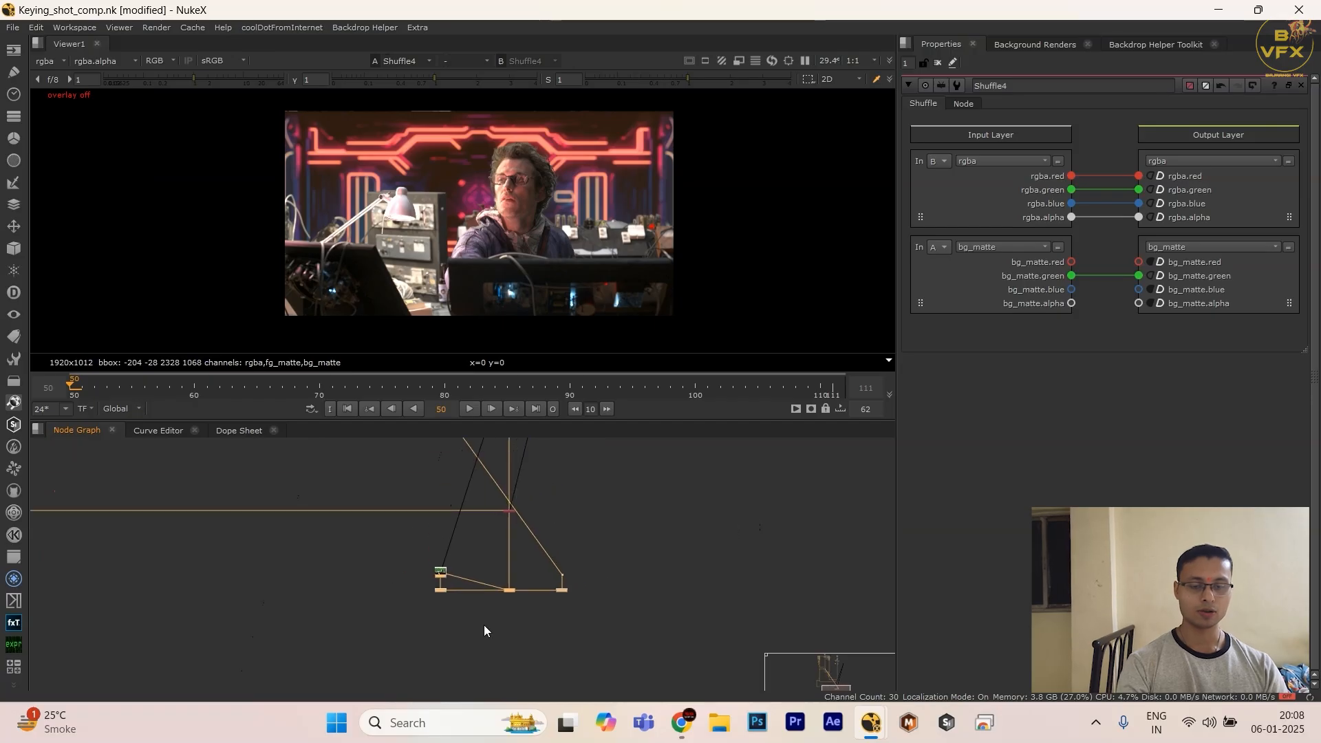
middle_click_drag(530, 492, 530, 589)
left_click_drag(604, 449, 386, 623)
scroll(388, 624, "down", 3)
middle_click_drag(400, 641, 397, 596)
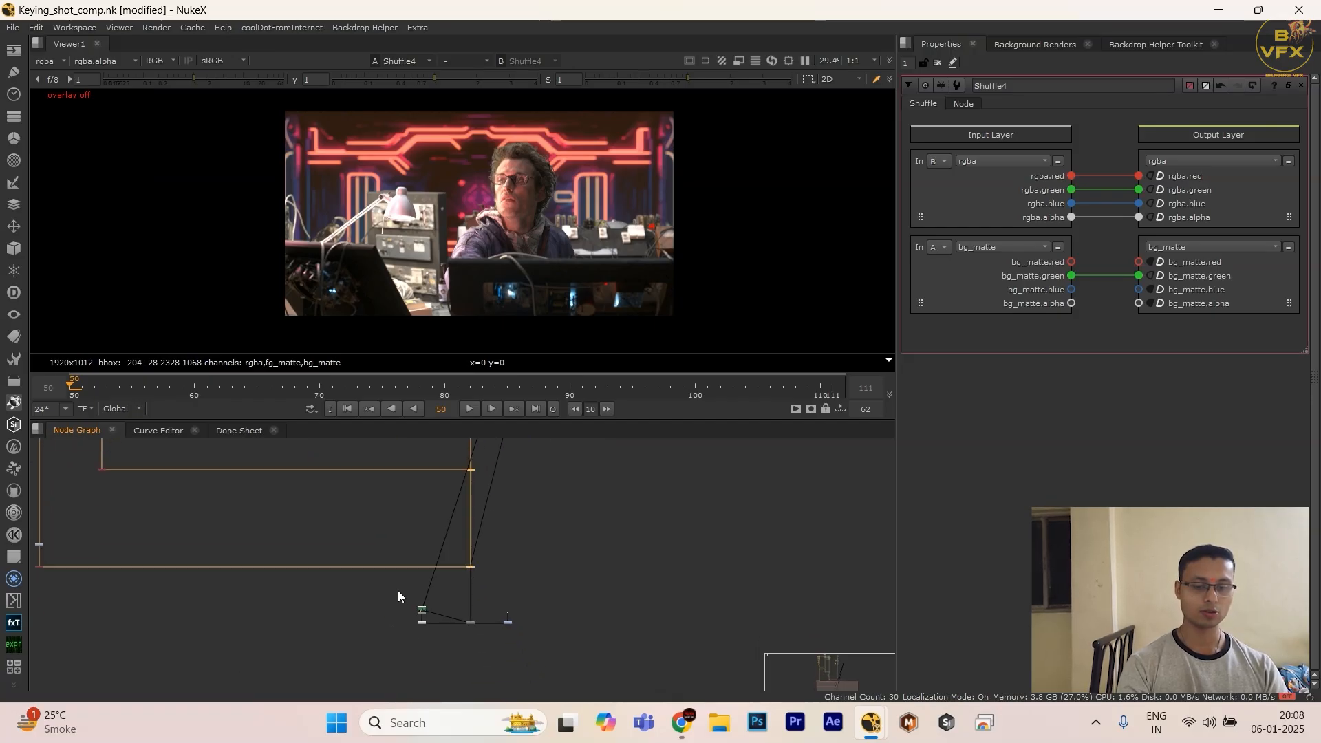
Step: View the DasGrain node's output and examine the nodes connected to it
left_click_drag(313, 583, 628, 645)
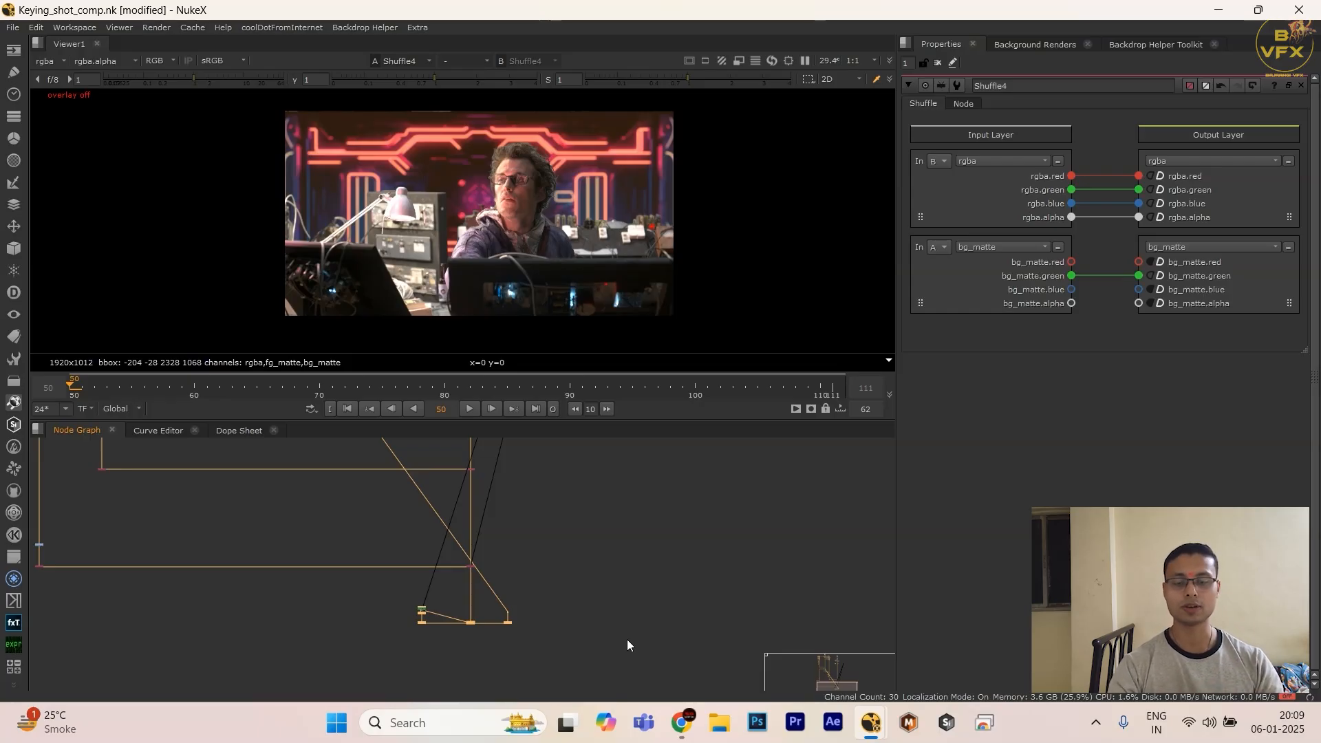
scroll(492, 630, "up", 5)
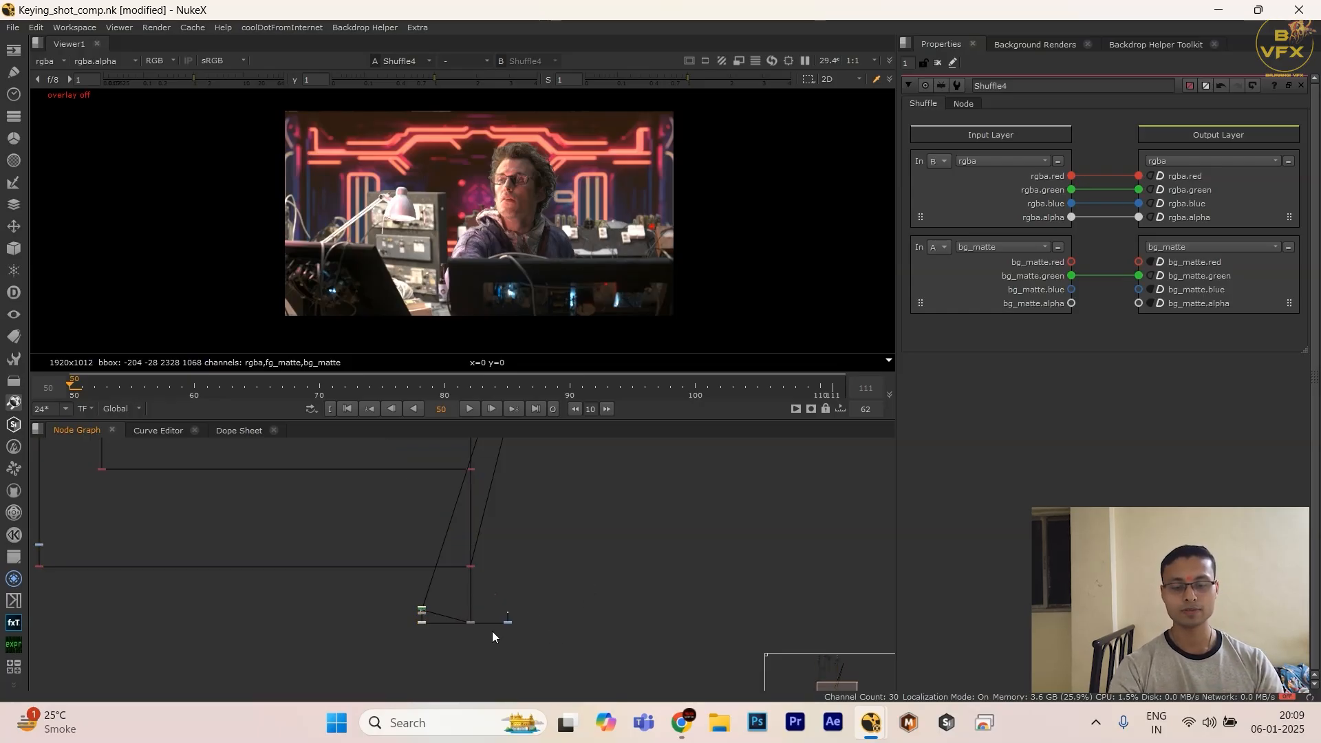
left_click(490, 578)
scroll(466, 616, "down", 2)
middle_click_drag(465, 616, 546, 564)
scroll(552, 491, "up", 5)
scroll(567, 503, "down", 3)
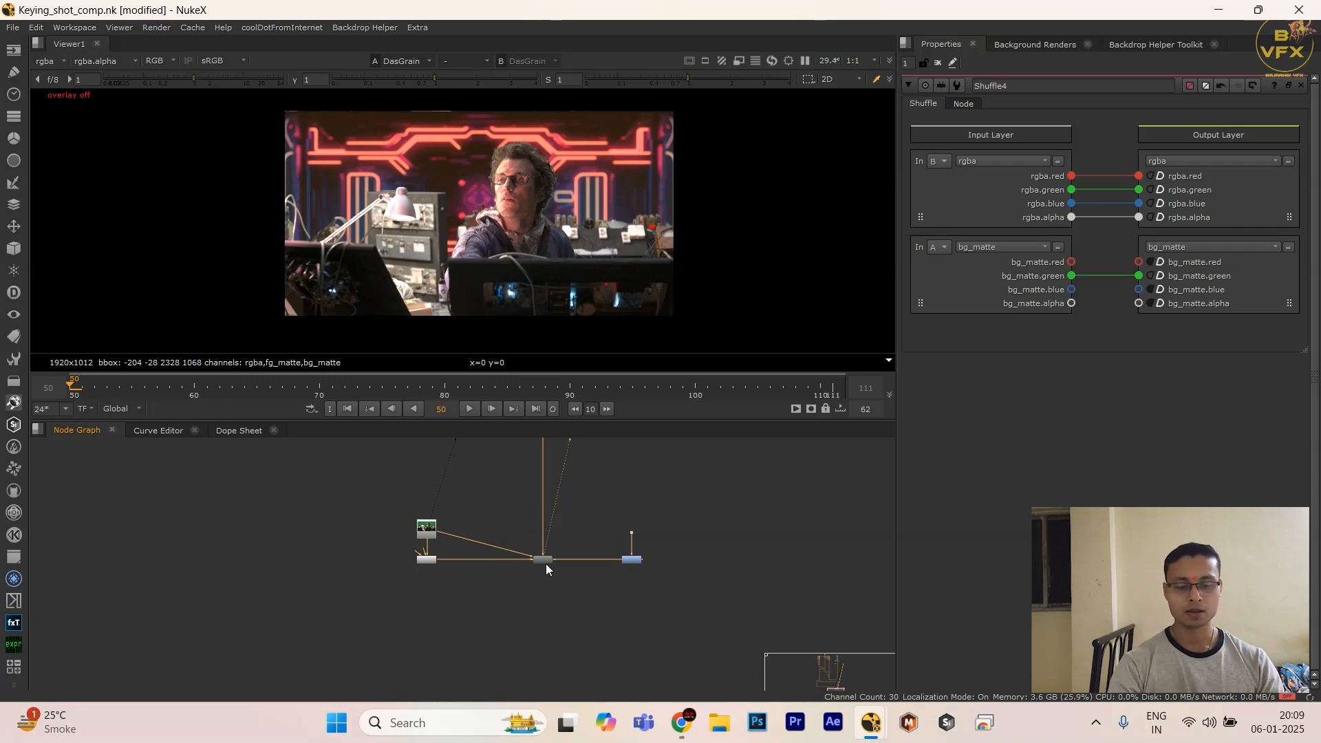
left_click_drag(566, 525, 504, 602)
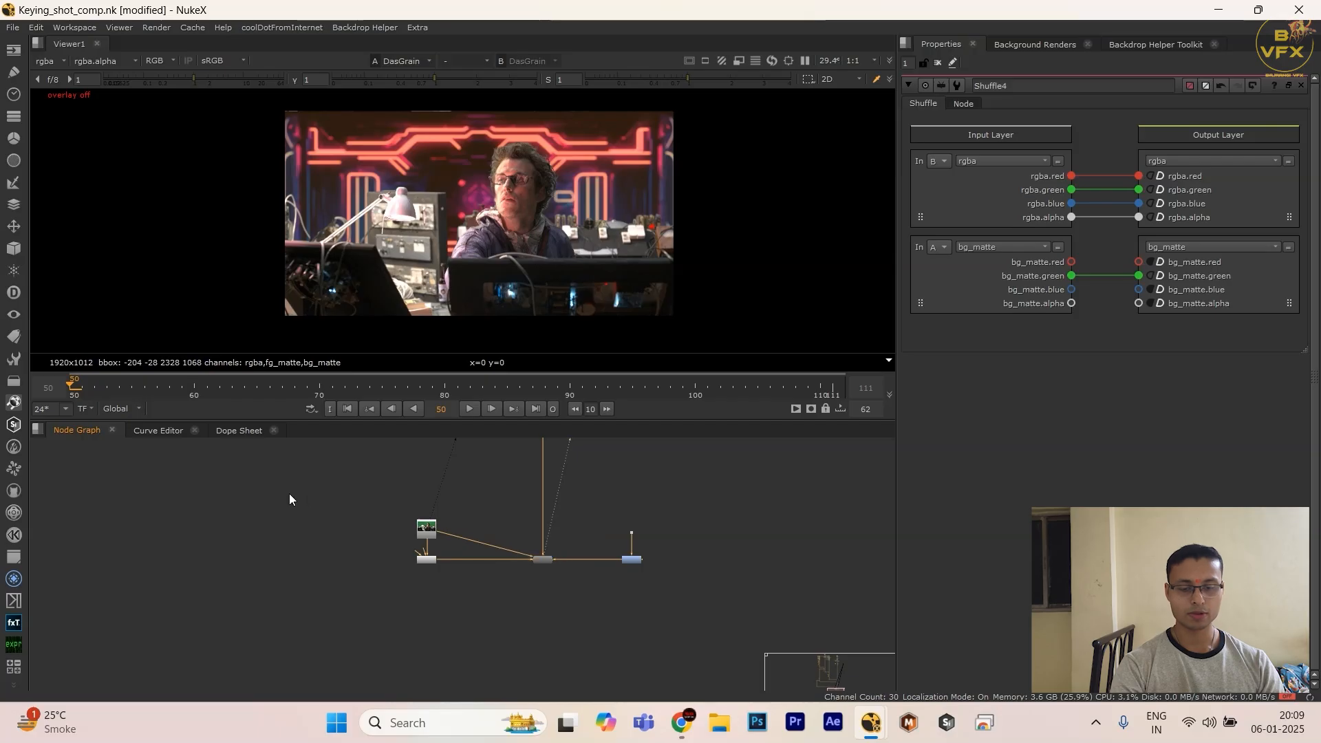
left_click_drag(287, 494, 830, 669)
left_click_drag(790, 502, 556, 600)
left_click_drag(574, 538, 440, 614)
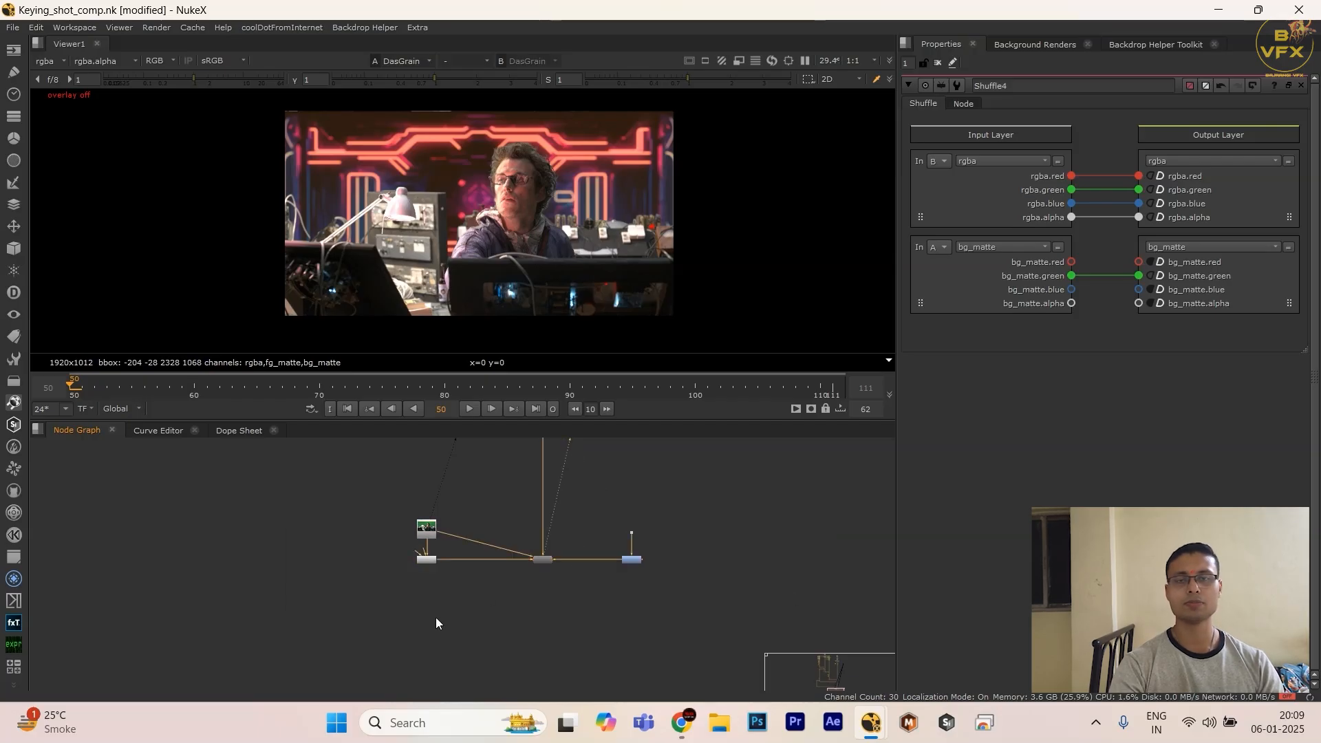
left_click_drag(481, 513, 587, 649)
left_click_drag(596, 531, 505, 624)
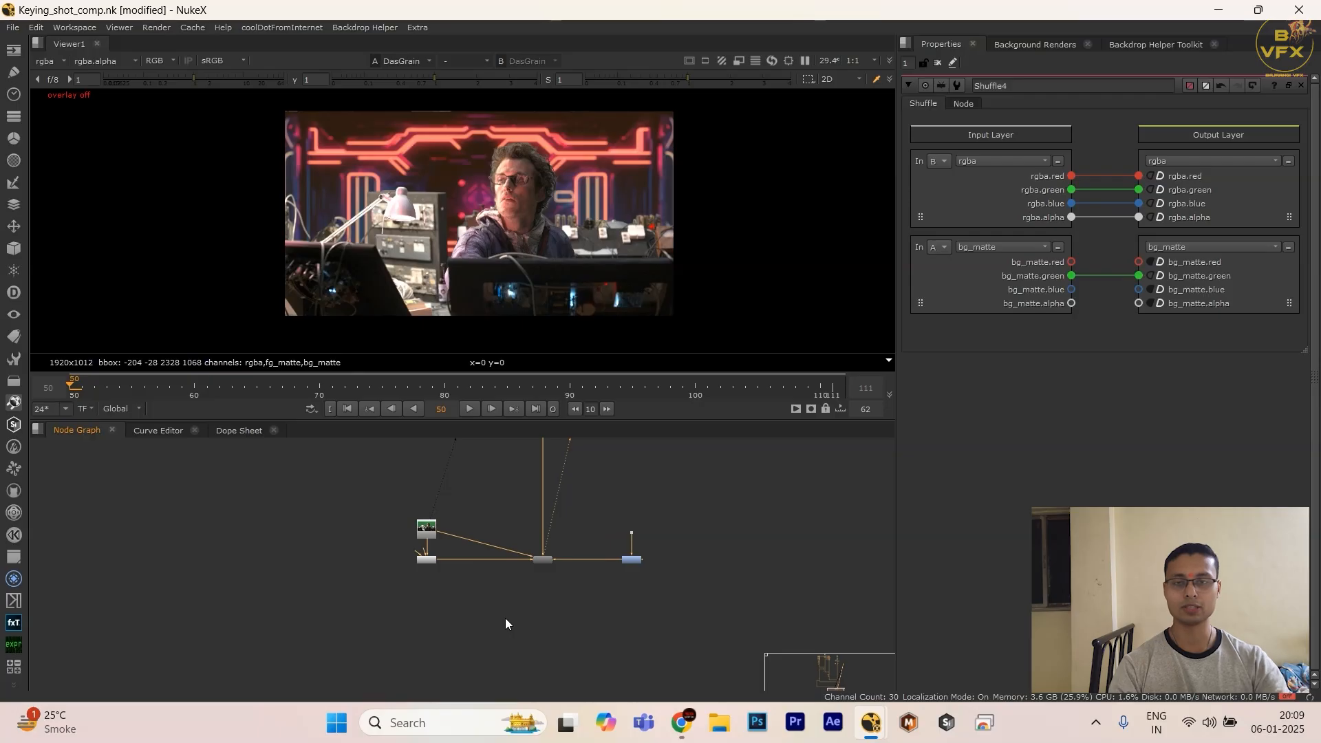
left_click_drag(567, 516, 512, 582)
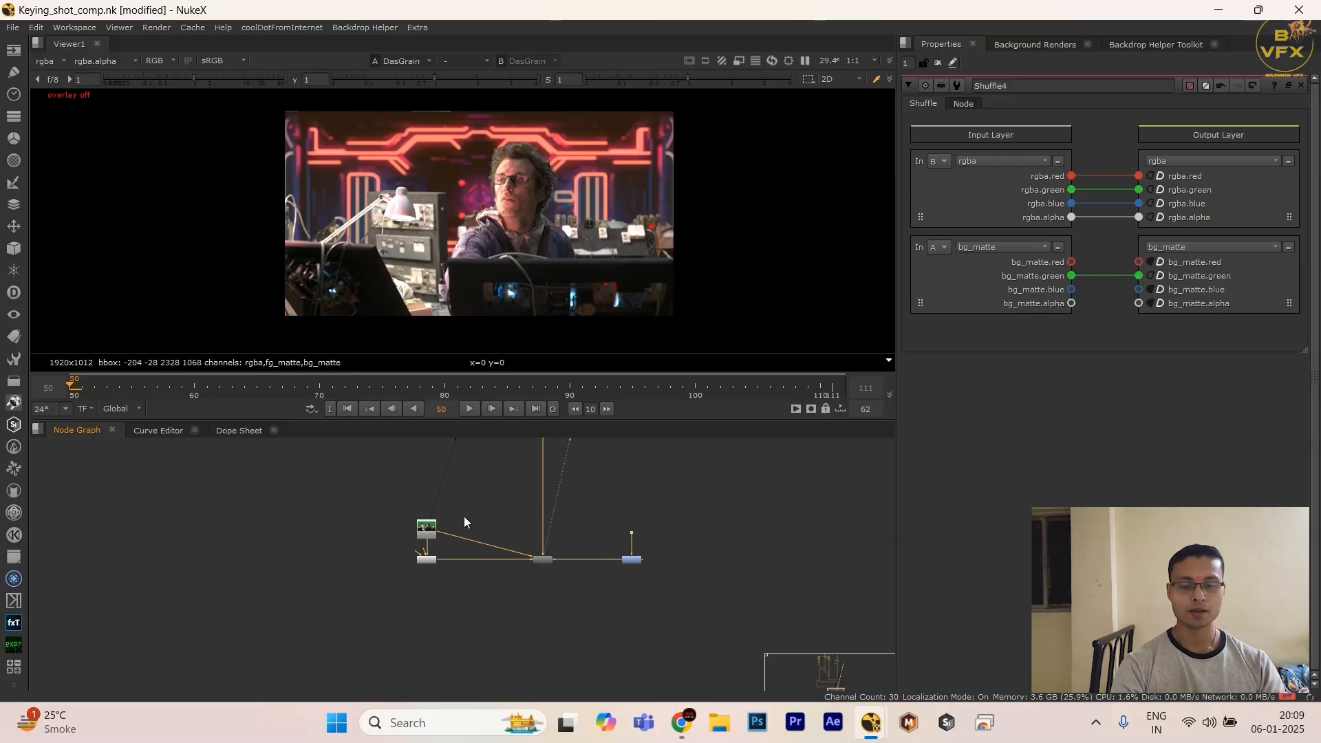
left_click_drag(464, 517, 502, 598)
left_click_drag(509, 526, 572, 589)
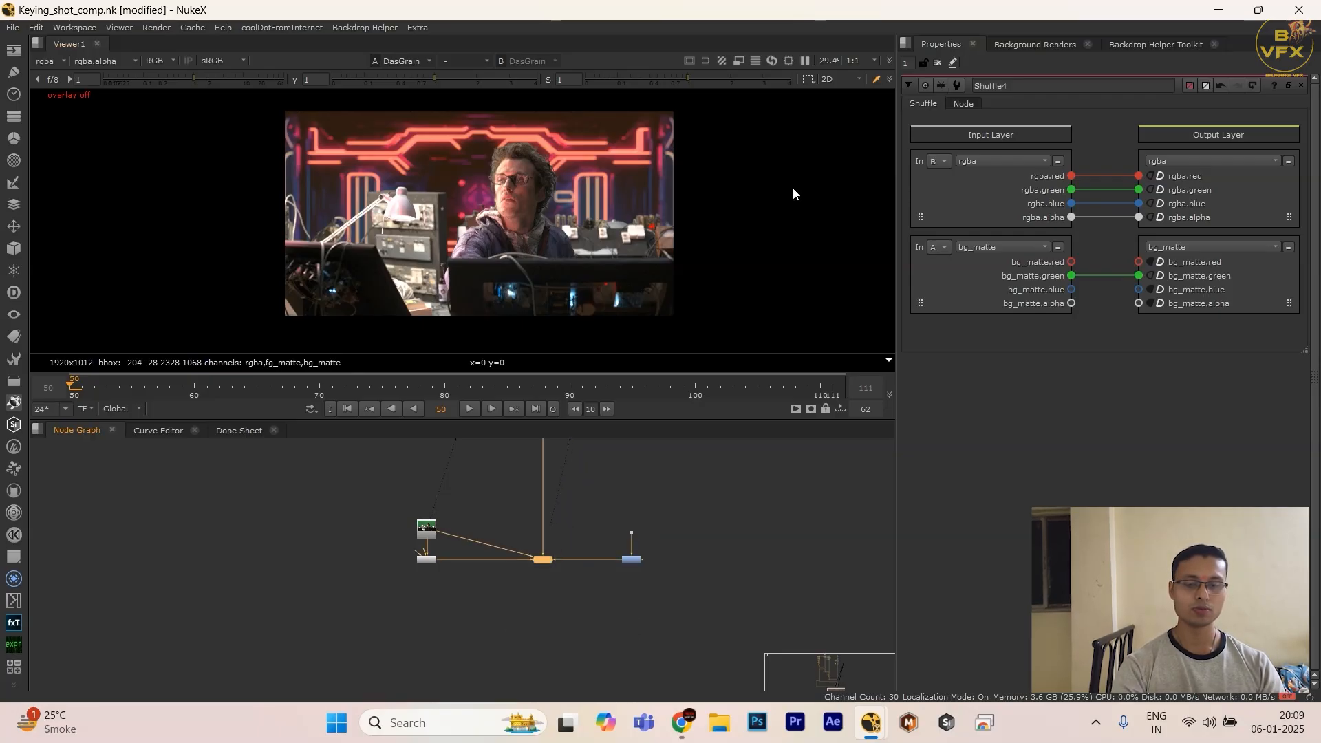
left_click_drag(454, 171, 612, 209)
Step: Add a Remove node after the DasGrain node
left_click_drag(575, 507, 527, 597)
key("Tab")
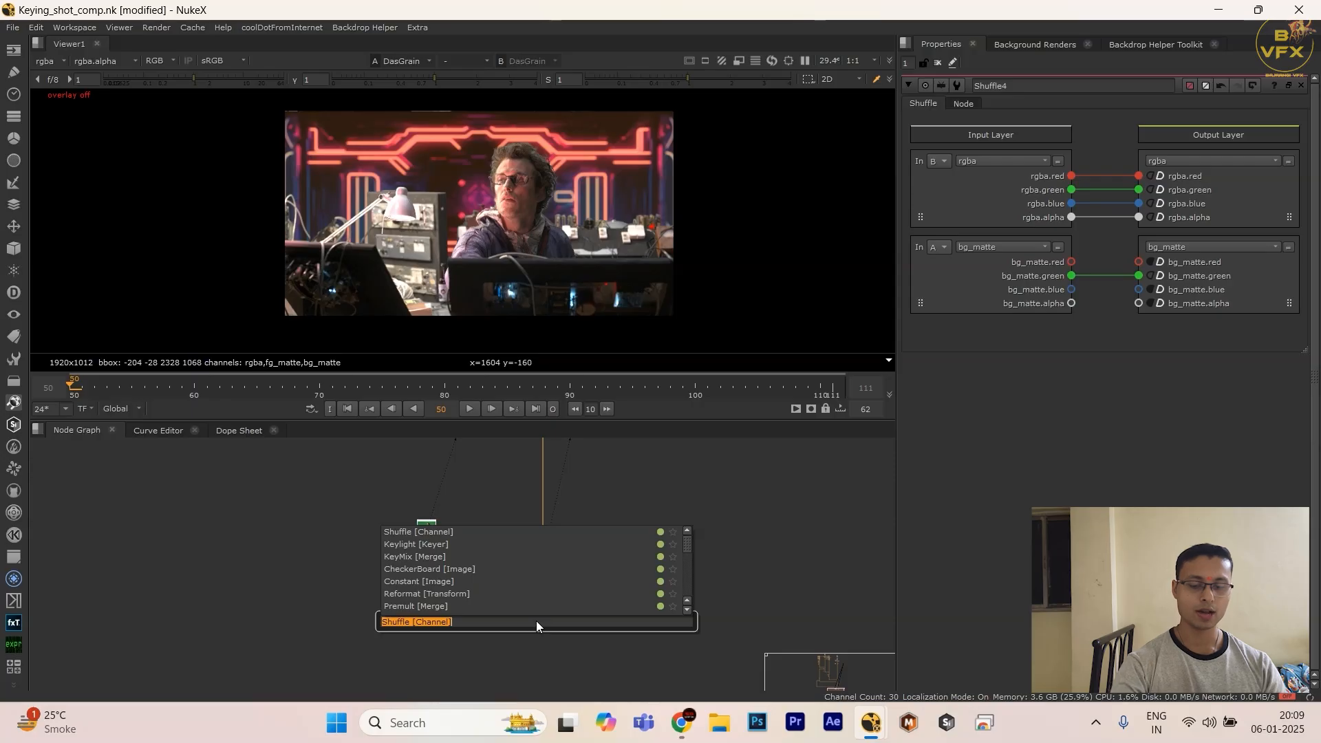
type("remo")
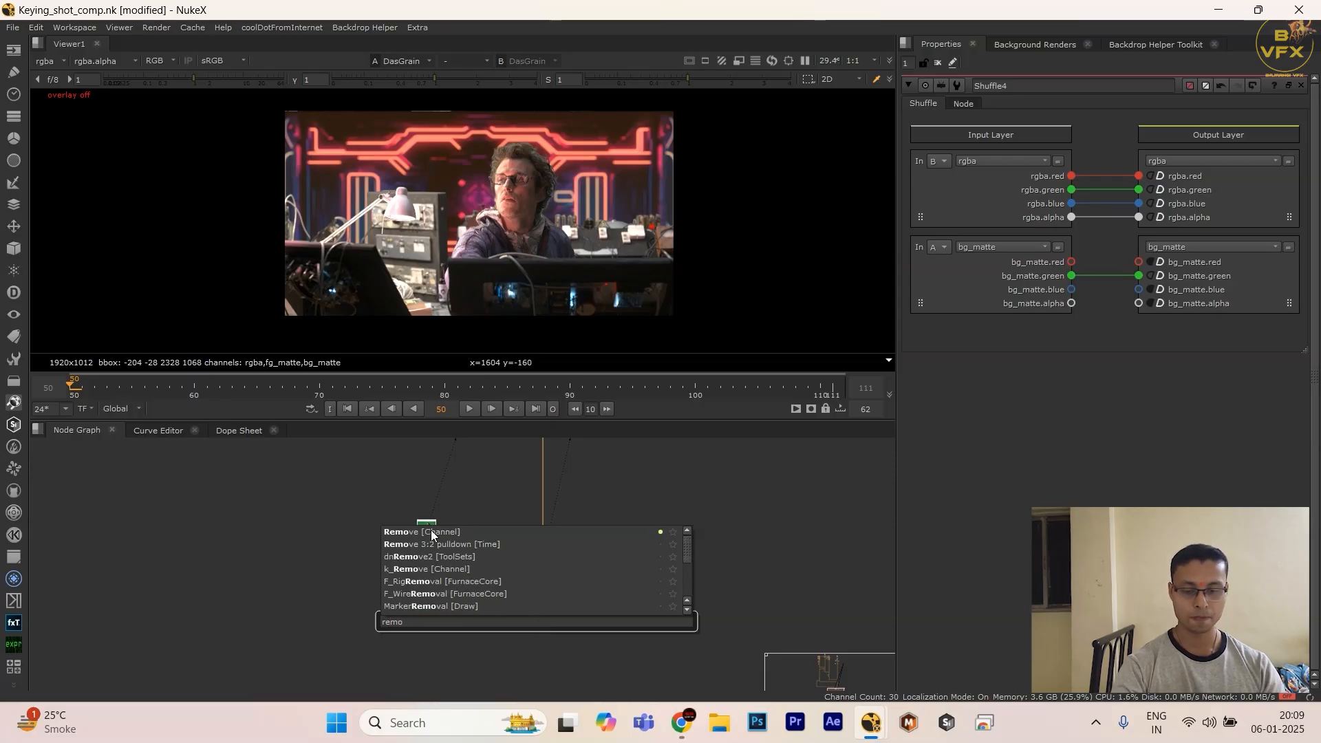
key("Return")
mouse_move(545, 567)
left_mouse_down()
mouse_move(543, 597)
mouse_move(543, 568)
left_mouse_up()
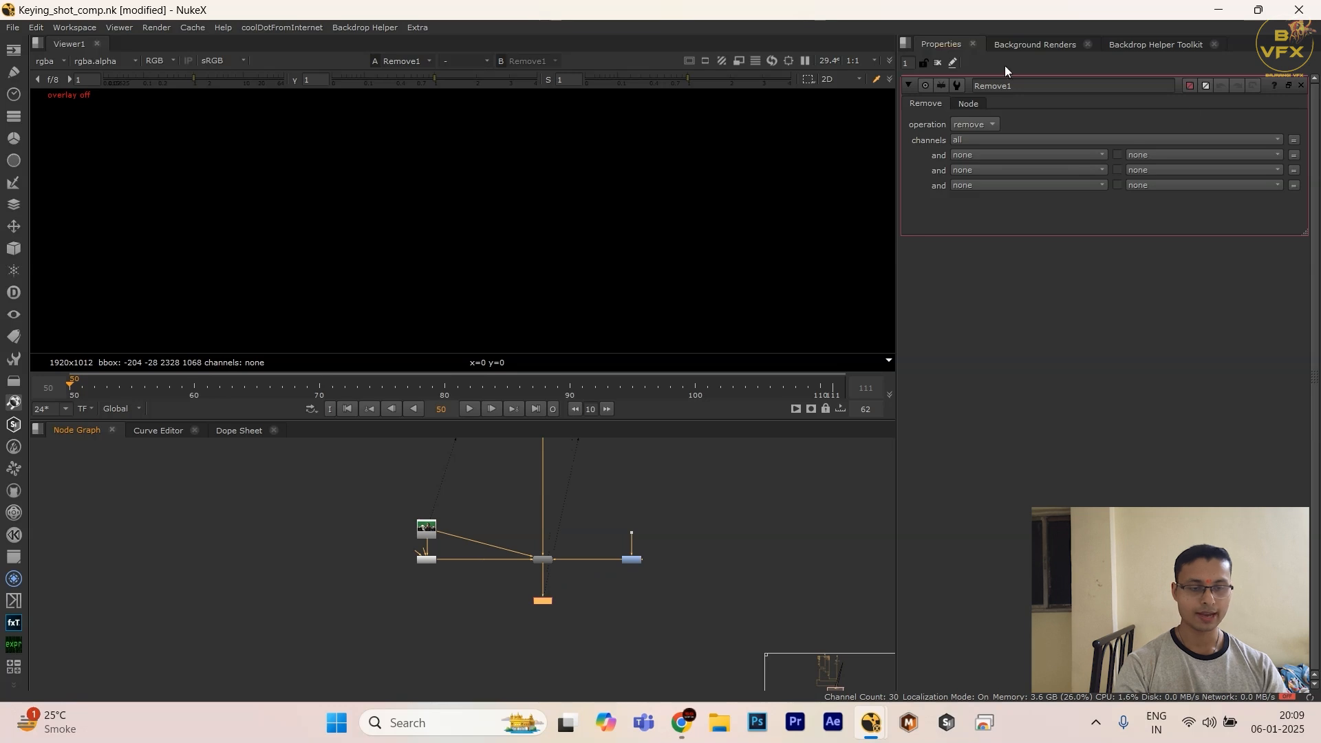
Step: Try the Remove node with rgb kept, and with its operation set to remove for the alpha channel
left_click(973, 126)
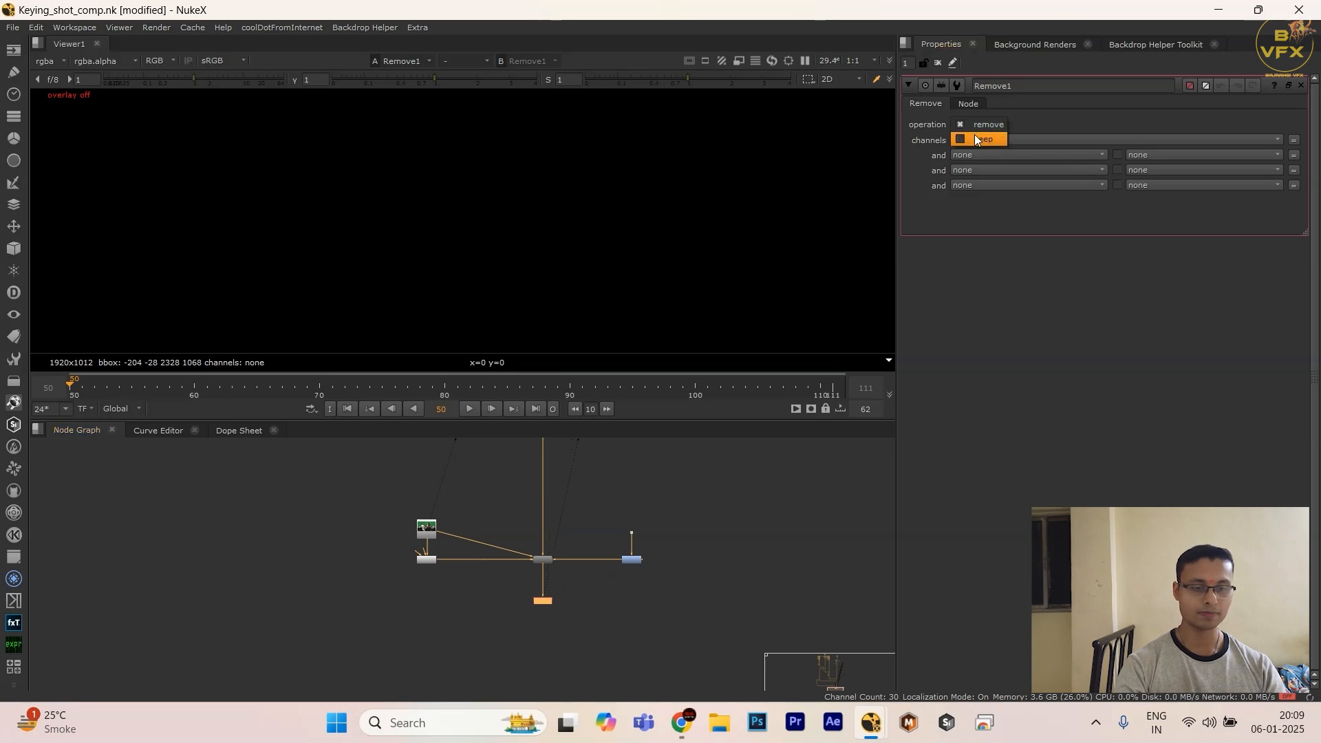
left_click(976, 140)
left_click(980, 142)
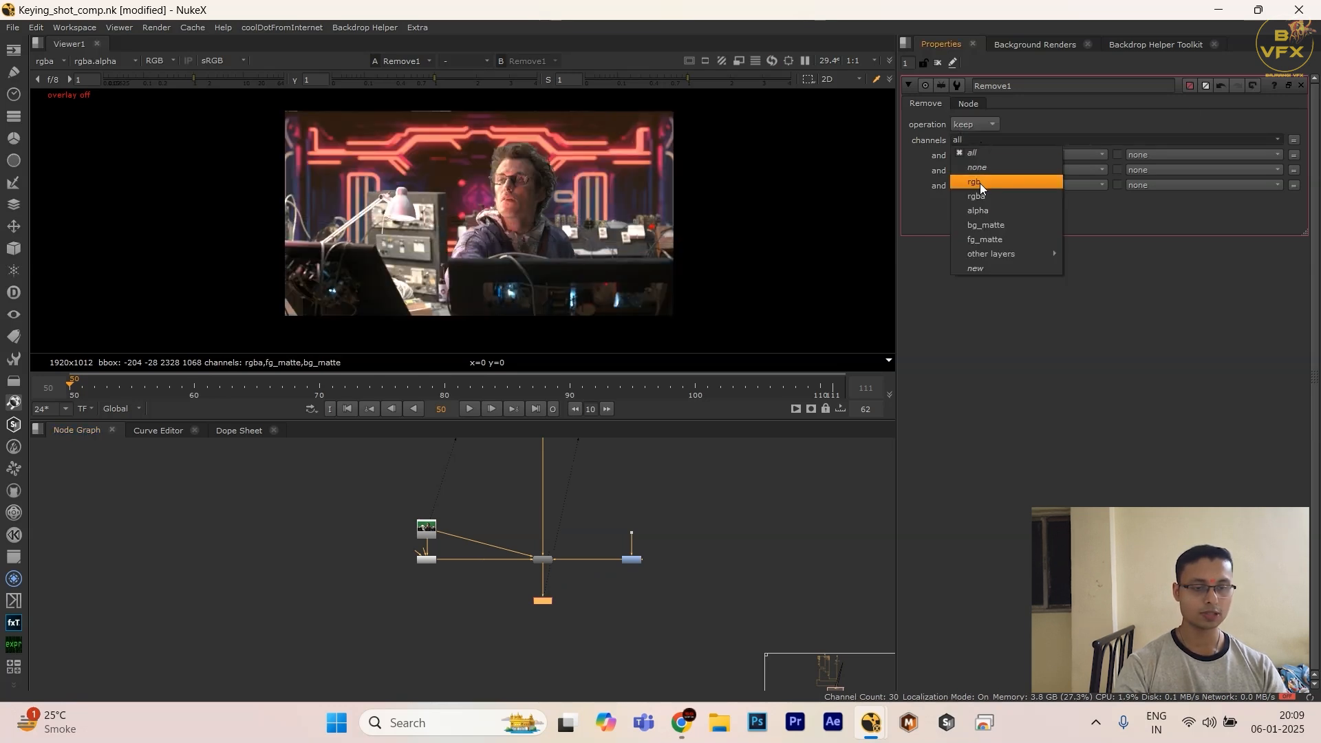
left_click(980, 183)
left_click(969, 123)
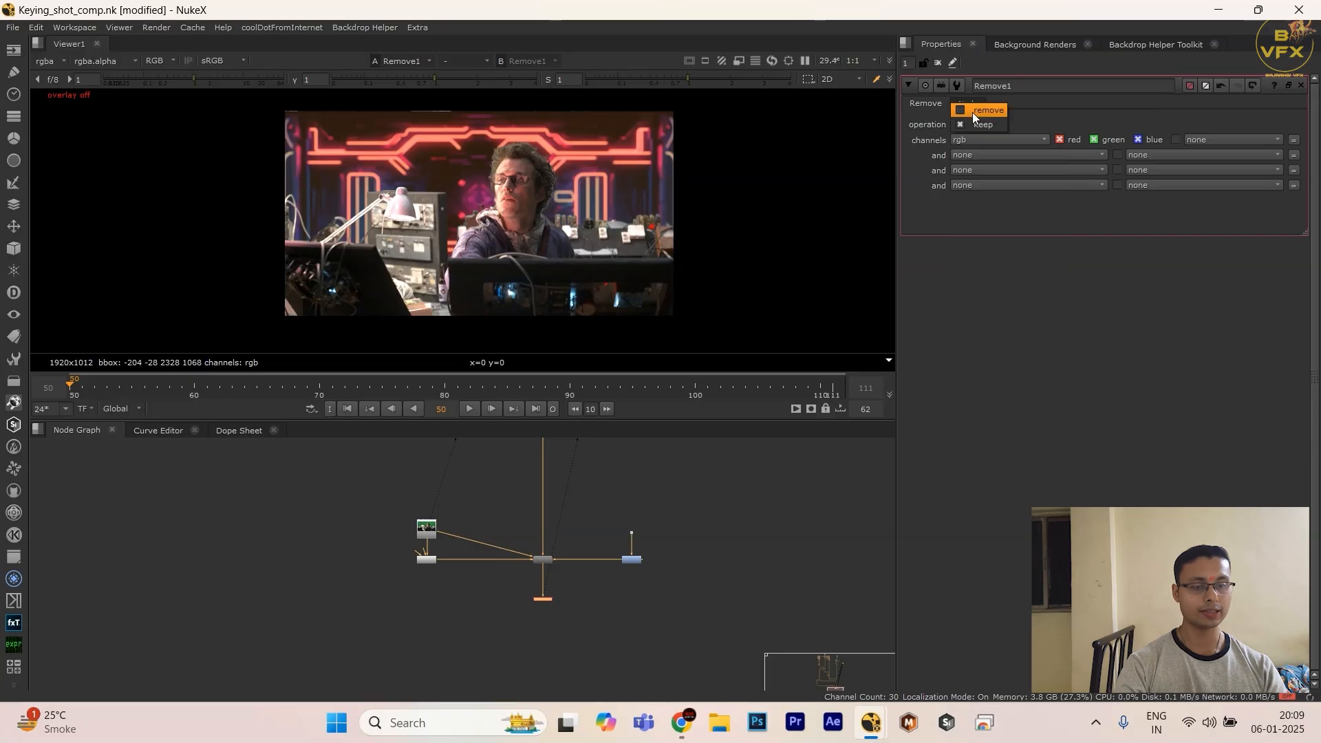
left_click(972, 113)
left_click(973, 138)
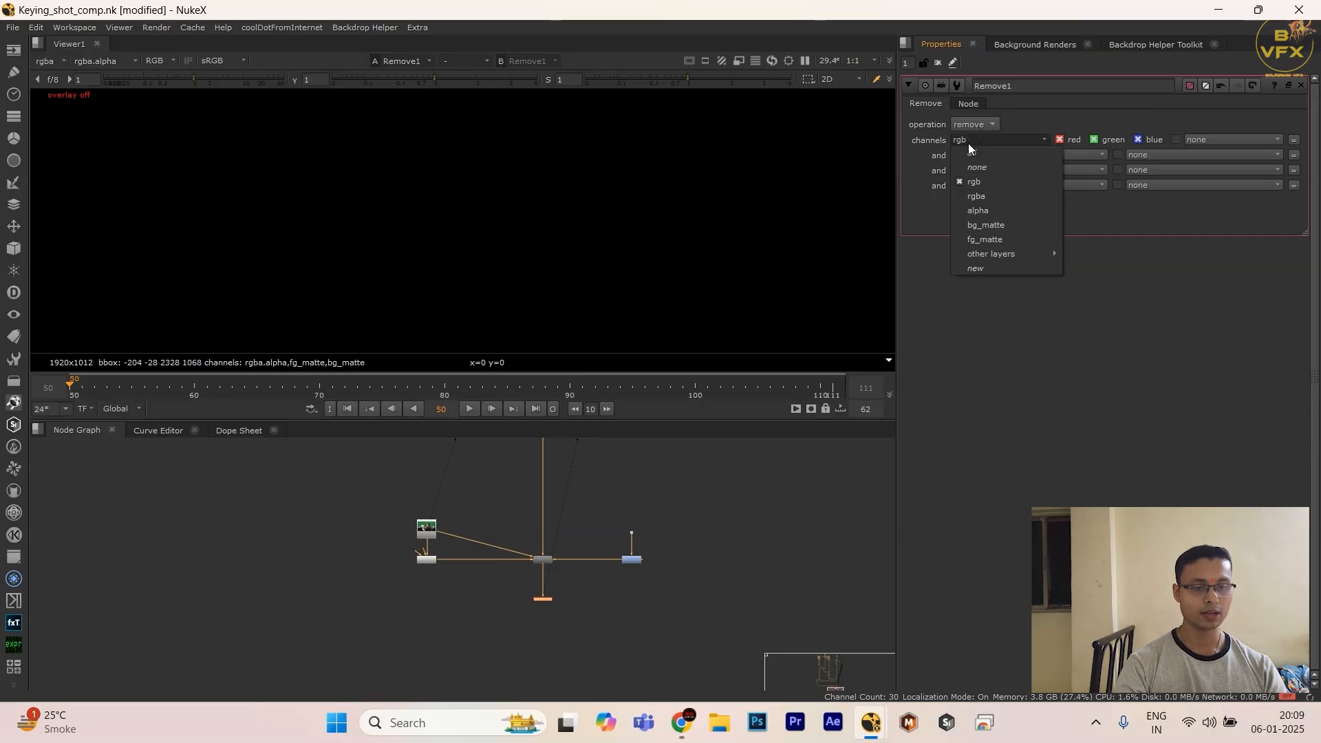
left_click(977, 206)
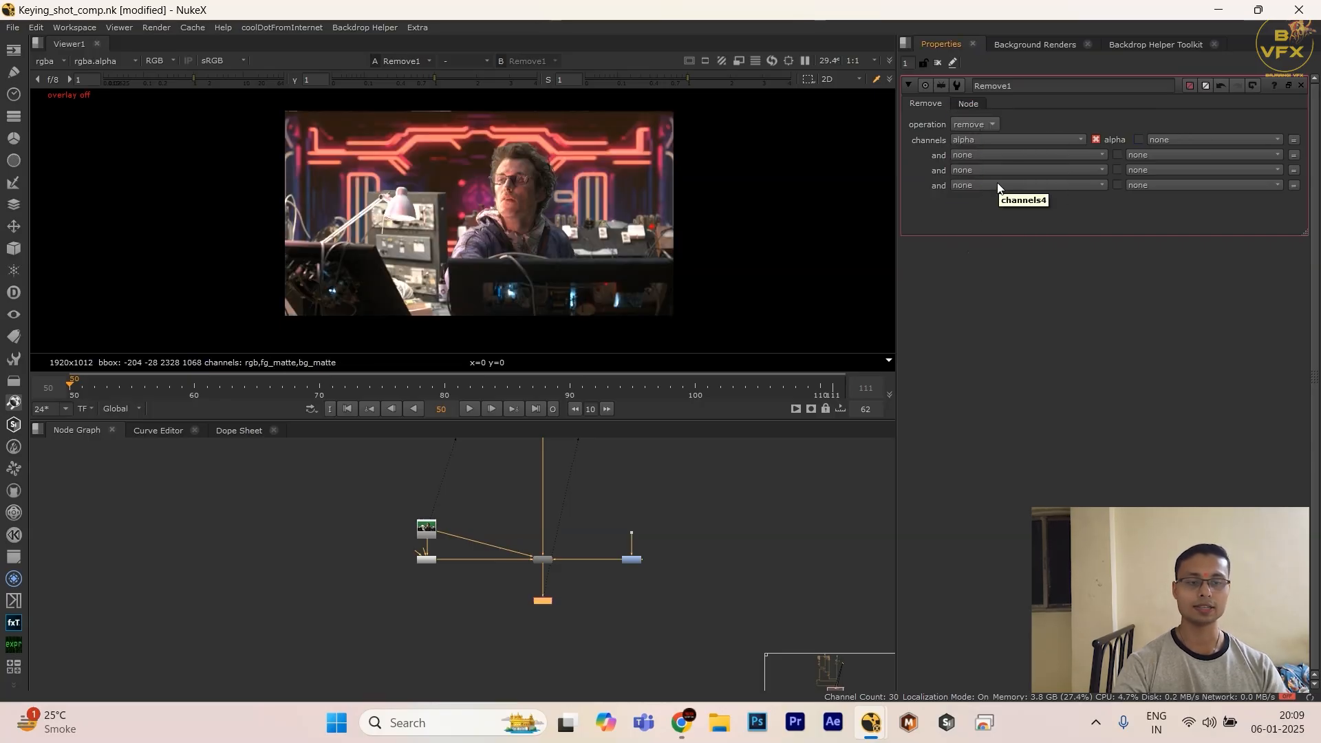
Step: Set the Remove node's operation to keep, with rgb, fg_matte and bg_matte as its channels
left_click(973, 124)
left_click(976, 139)
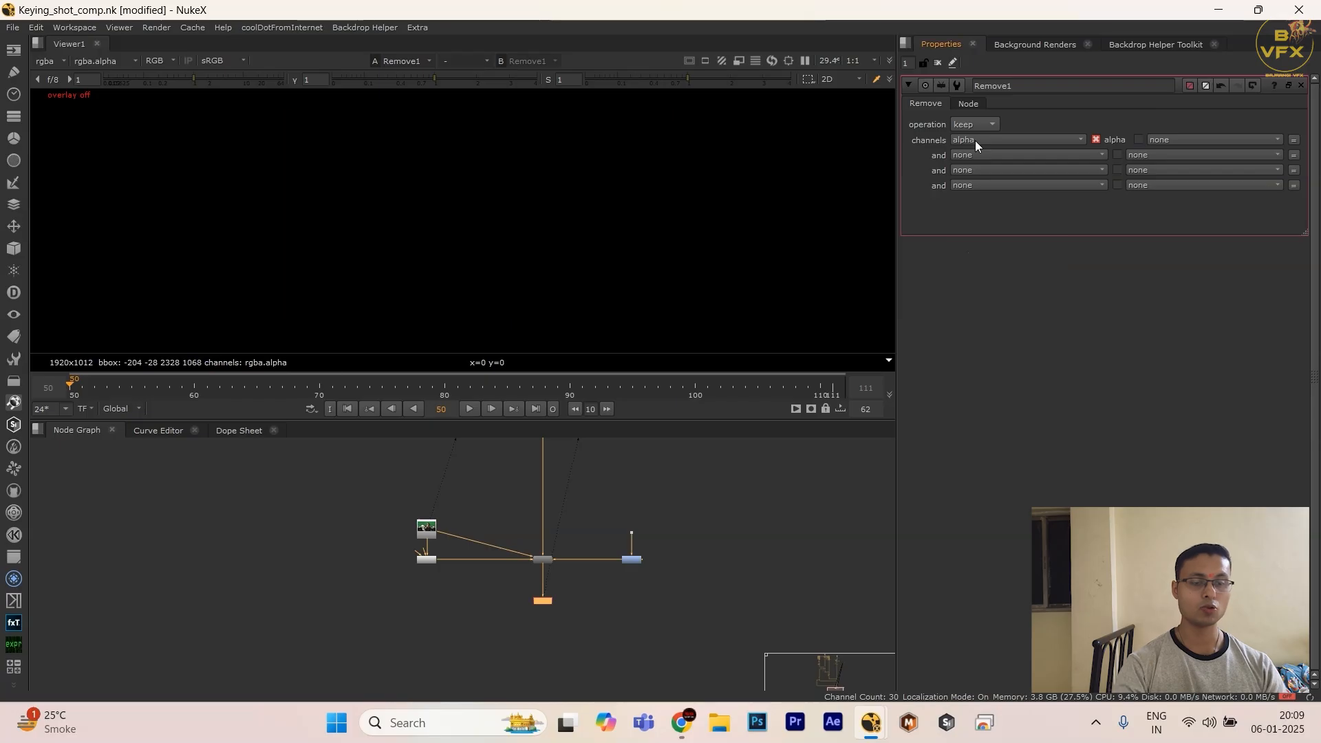
left_click(975, 140)
left_click(981, 183)
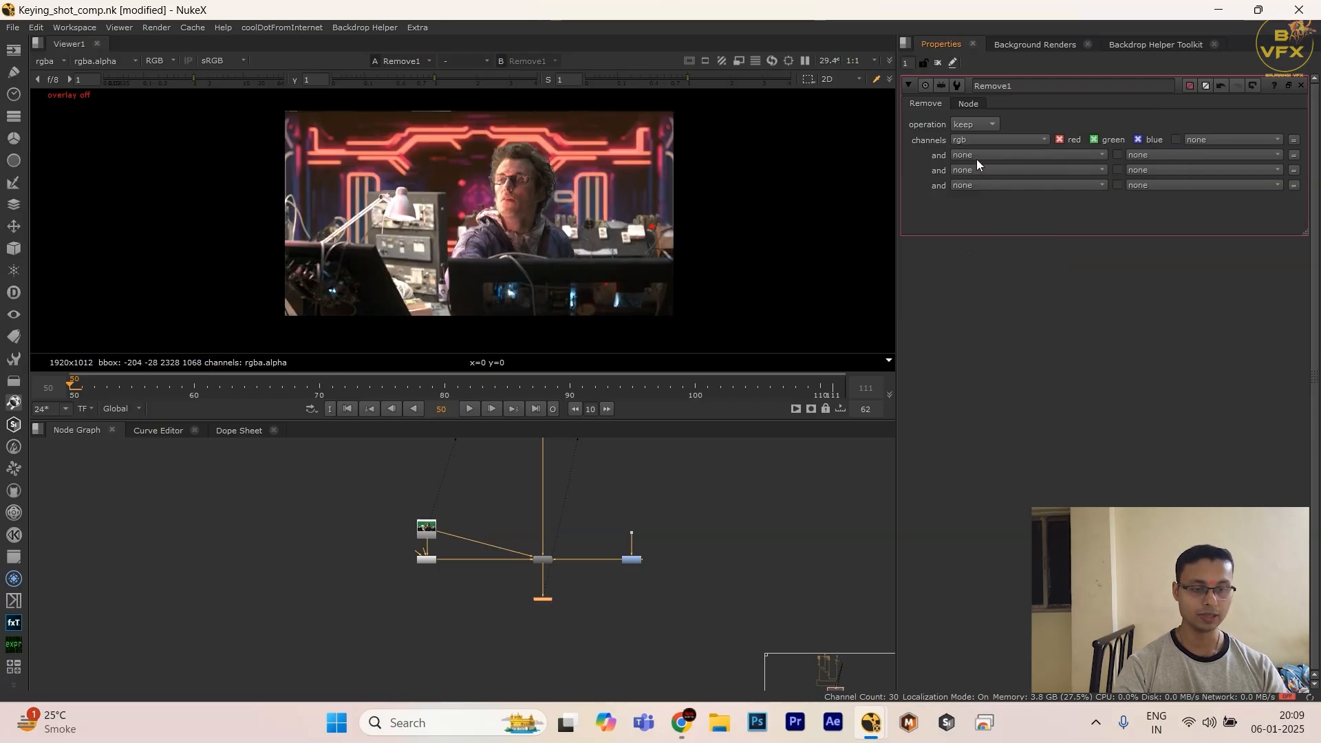
left_click(976, 159)
left_click(978, 236)
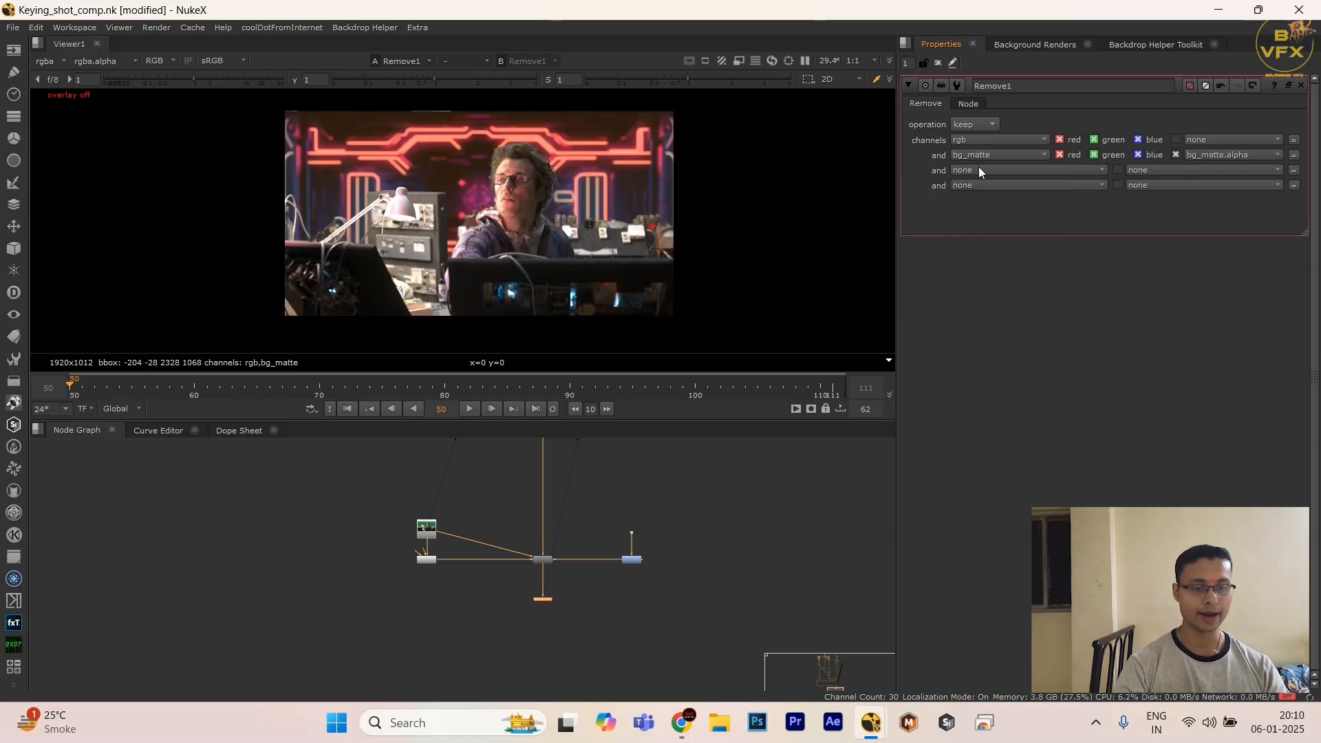
left_click(979, 166)
left_click(971, 158)
left_click(974, 252)
left_click(972, 170)
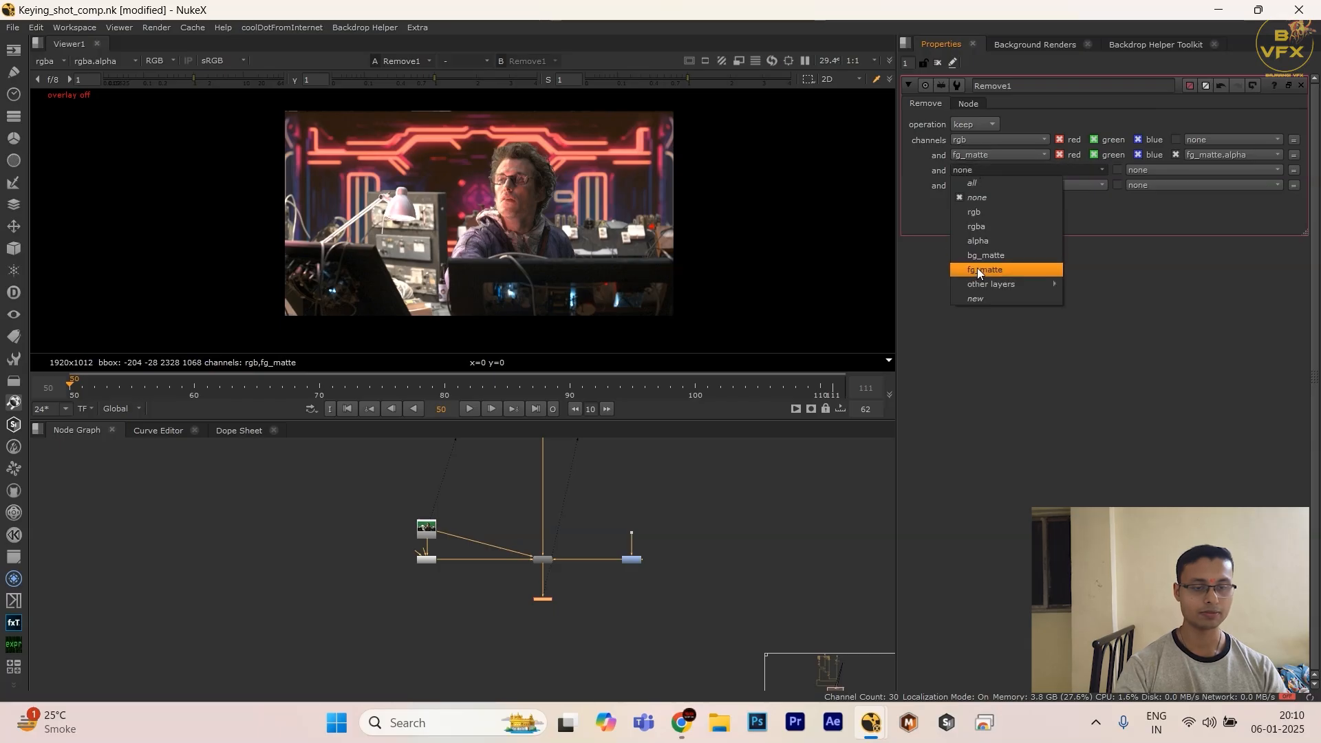
left_click(974, 256)
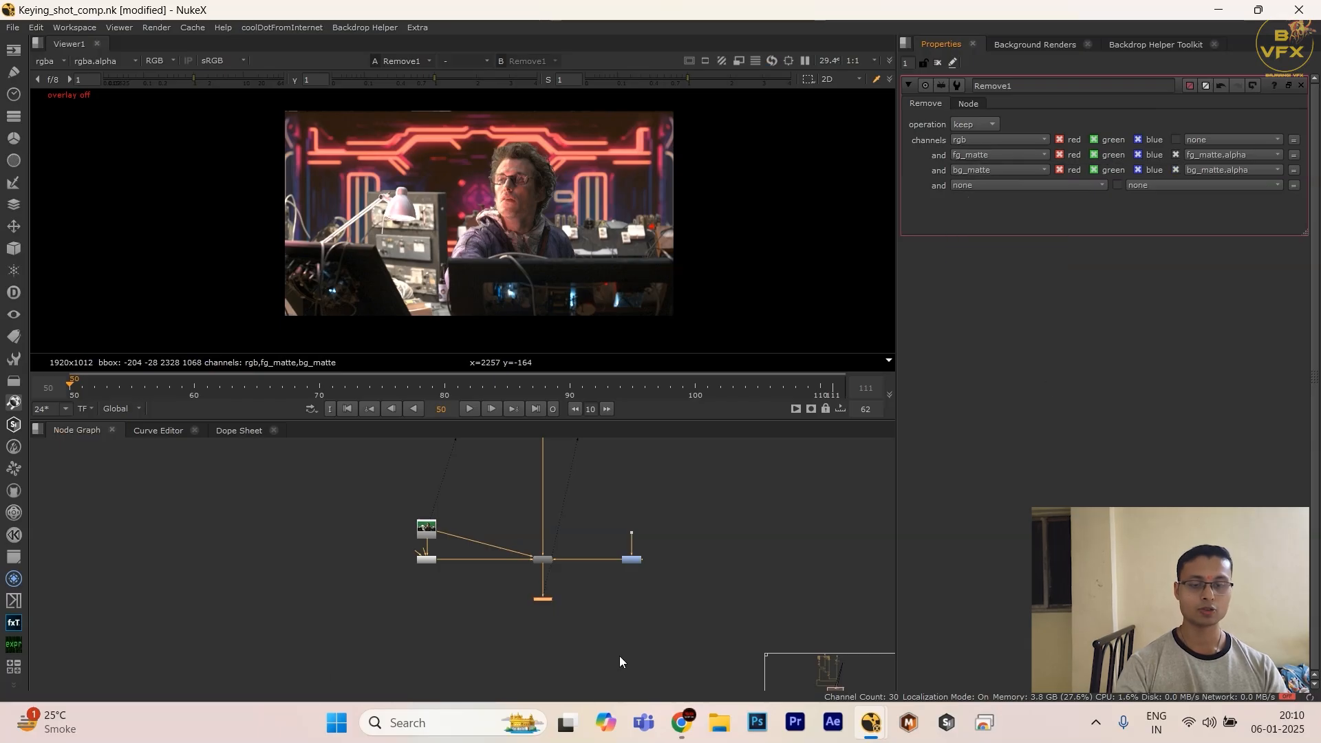
Step: Move the Remove node further below DasGrain, then view the alpha channel and return to the colour view
left_click_drag(550, 598, 551, 626)
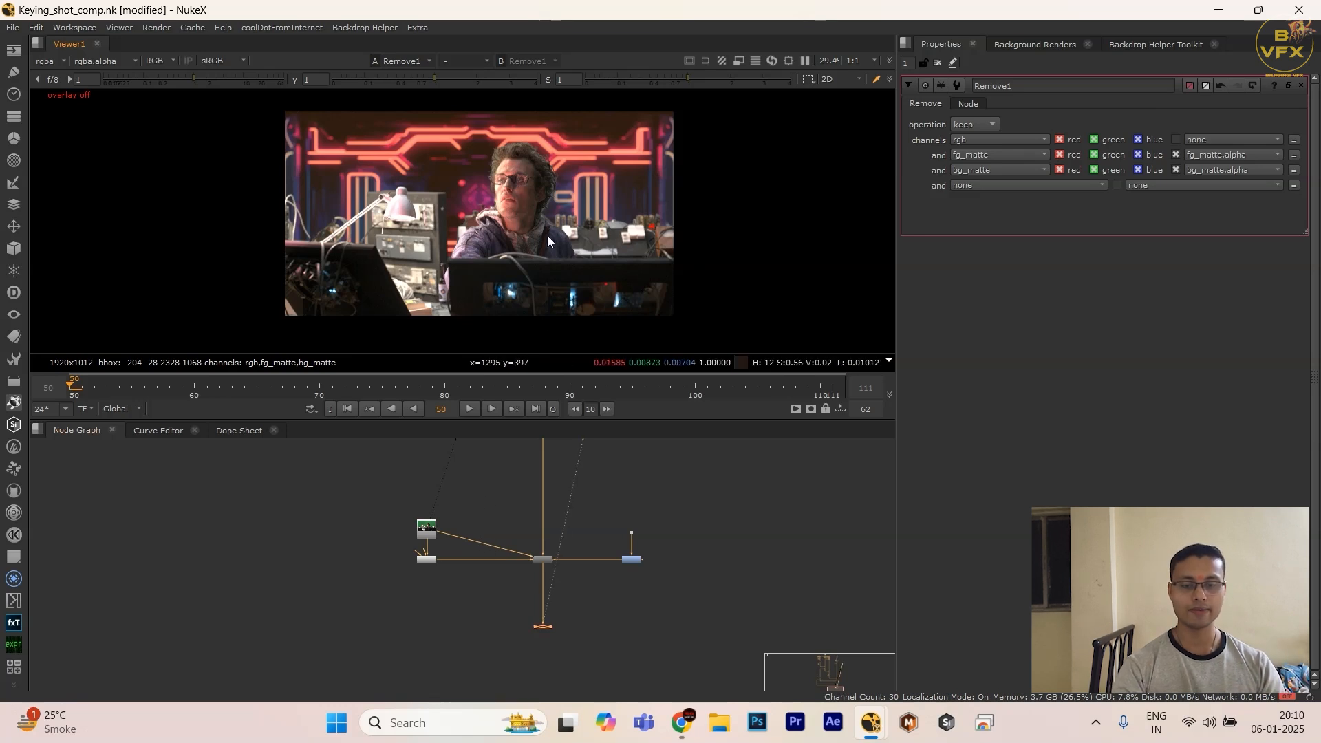
key("a")
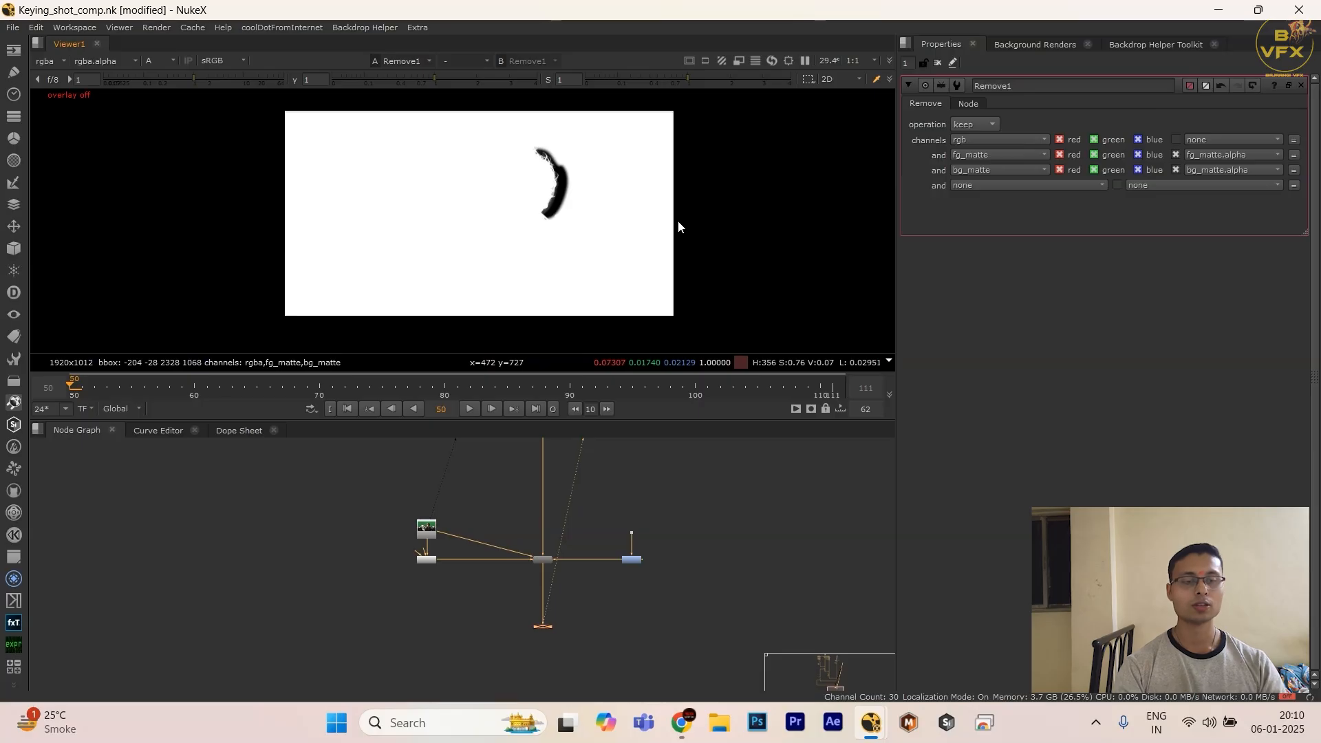
key("a")
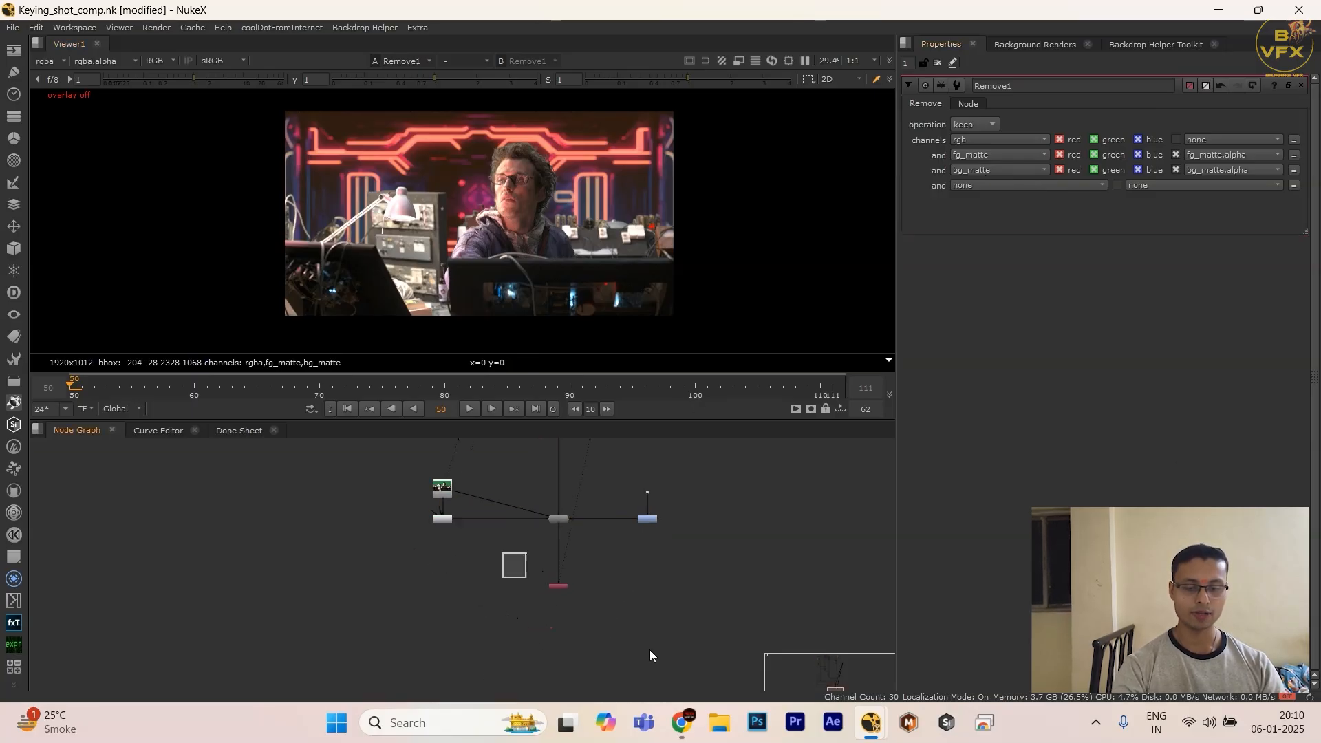
Step: Try a Crop node after the Remove node with reformat enabled and black outside disabled, and delete it
key("Tab")
type("crop")
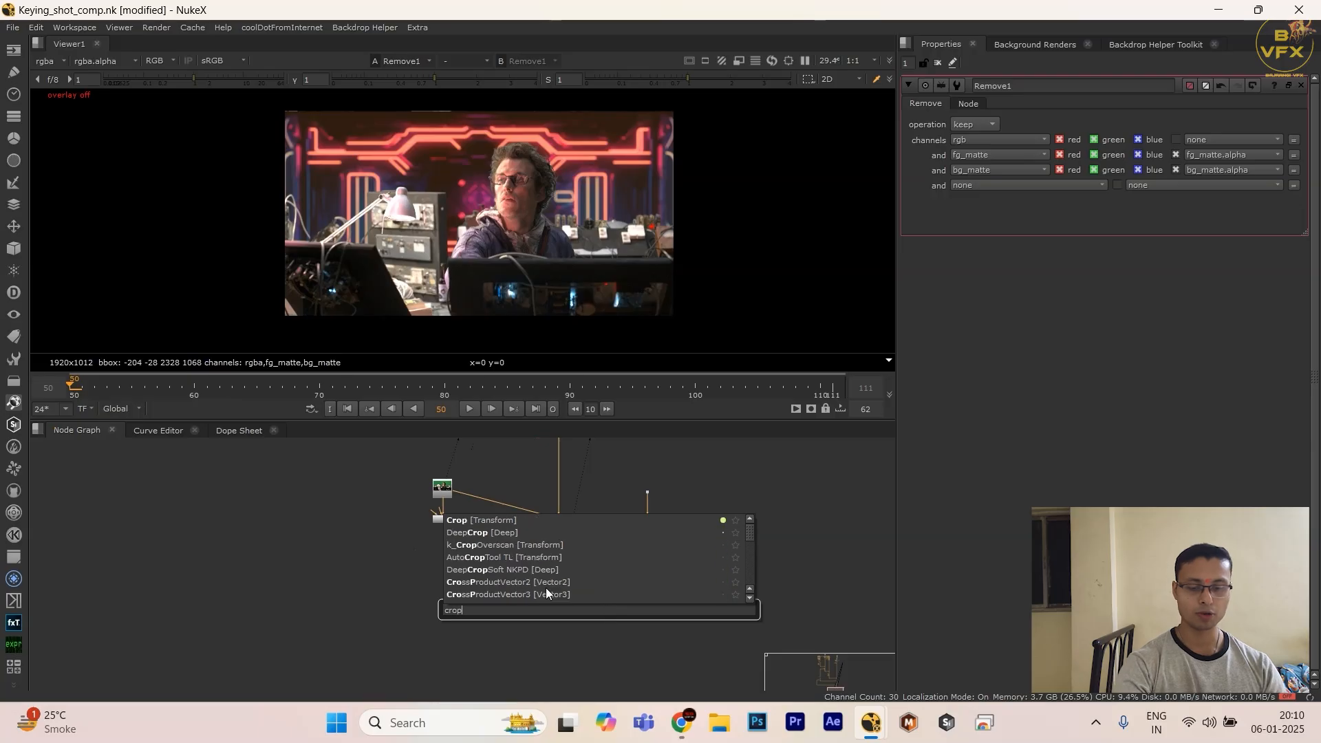
left_click(562, 523)
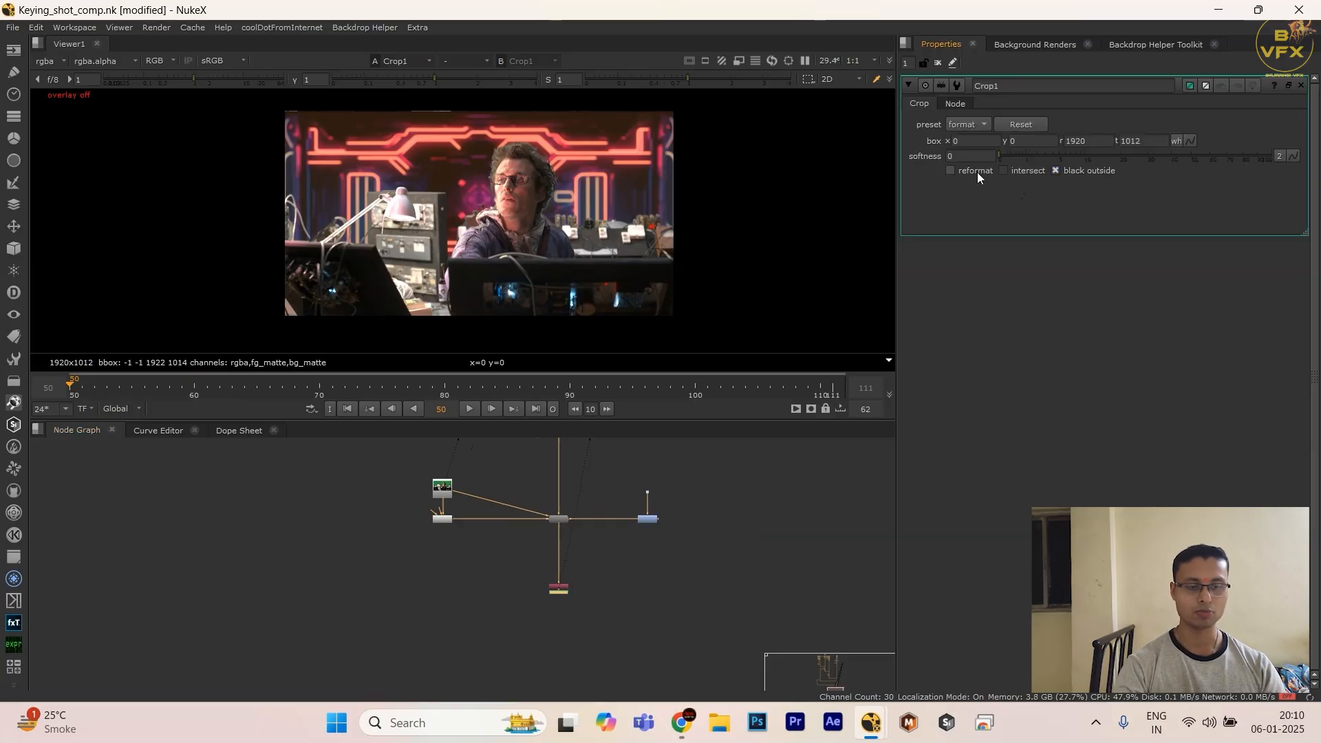
key("o")
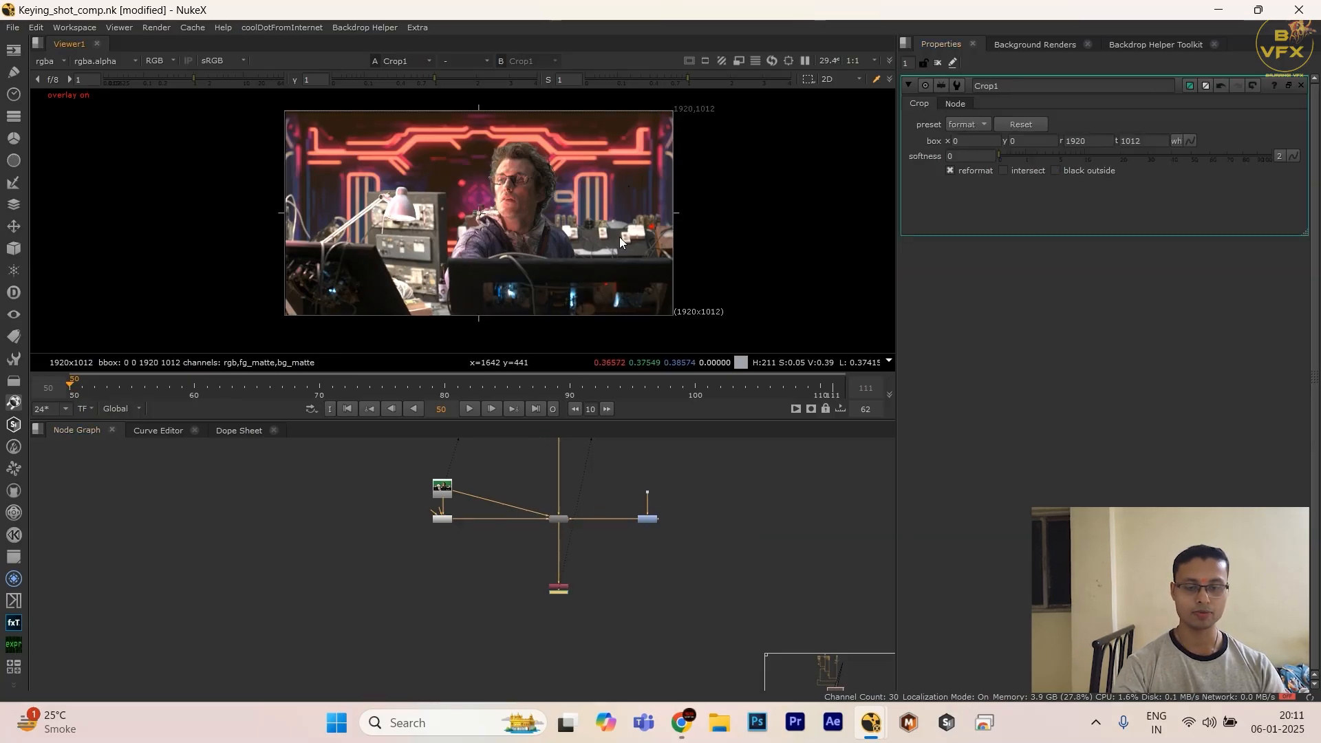
left_click(597, 611)
left_click_drag(564, 591, 564, 617)
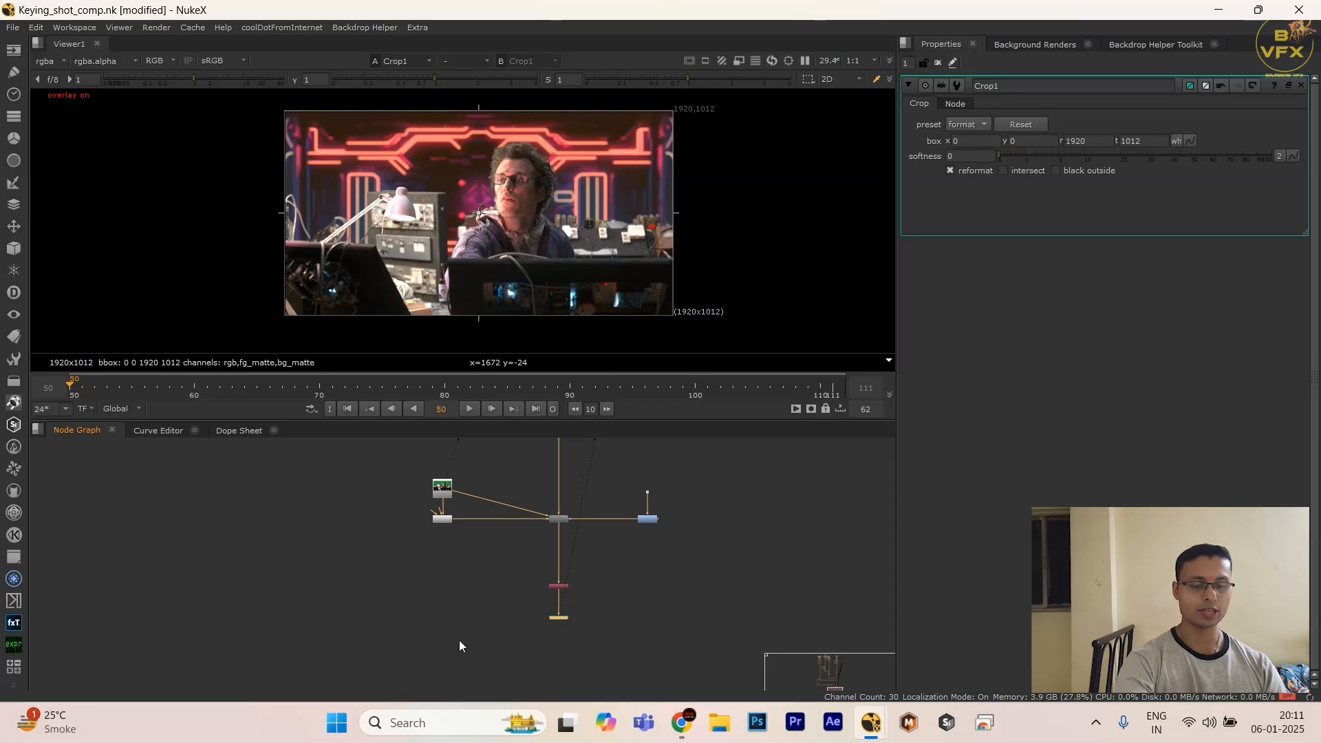
key("Delete")
Step: Try a Reformat node after the Remove node, and delete it
left_click_drag(482, 548, 680, 659)
key("Tab")
type("ref")
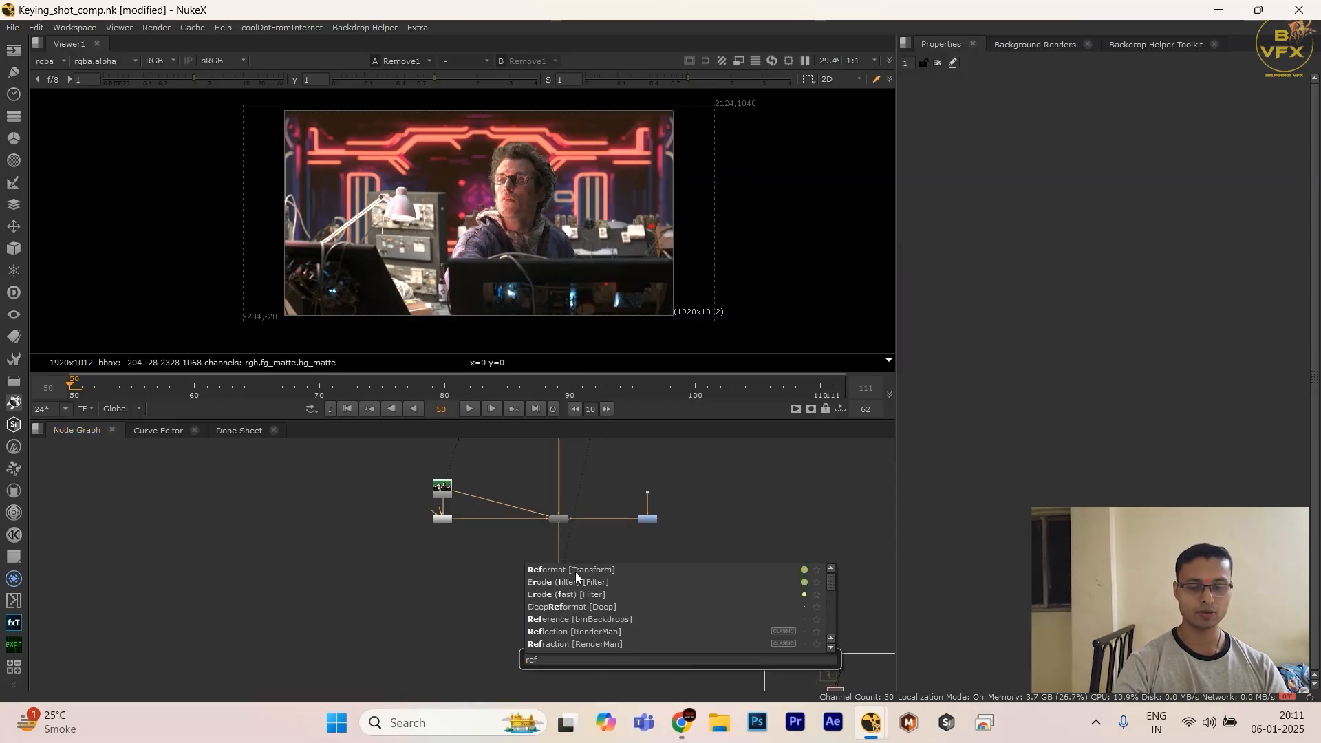
left_click(575, 572)
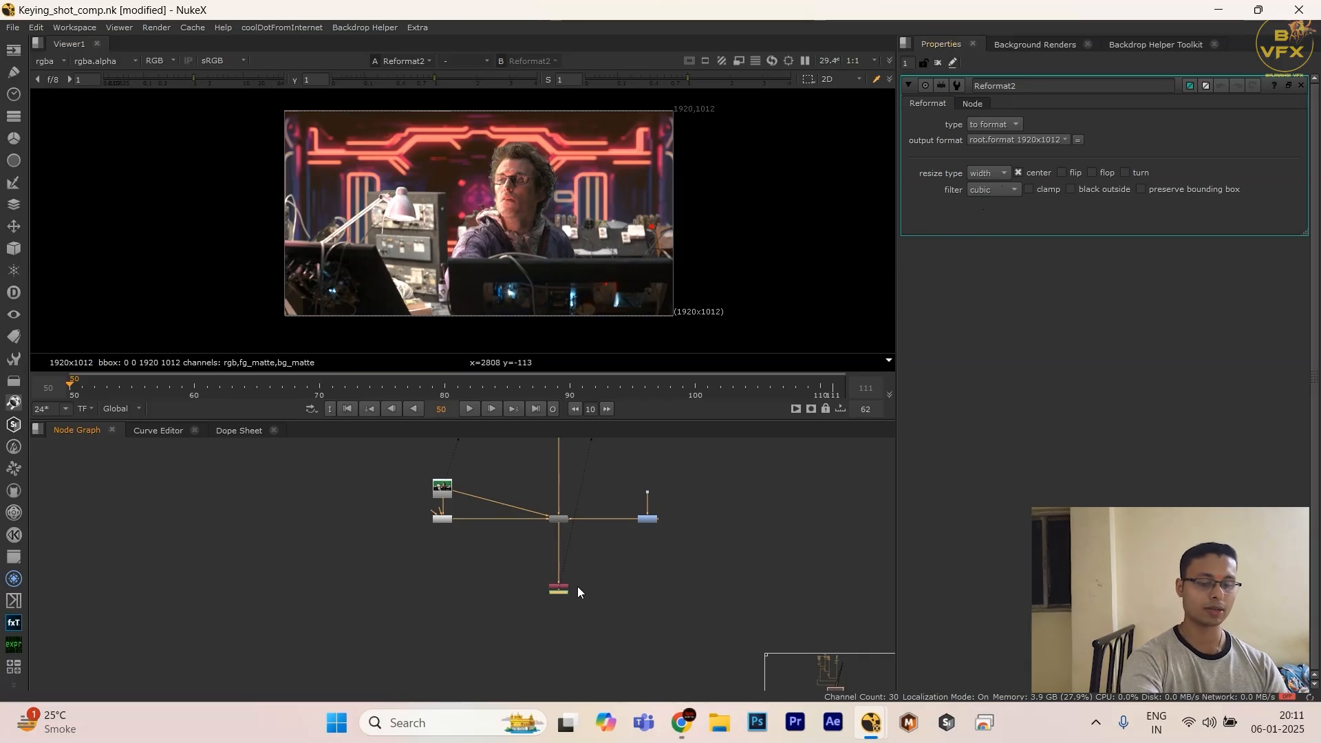
key("Delete")
Step: Add a Crop node below the Remove node, with reformat enabled and black outside disabled
key("Tab")
type("crop")
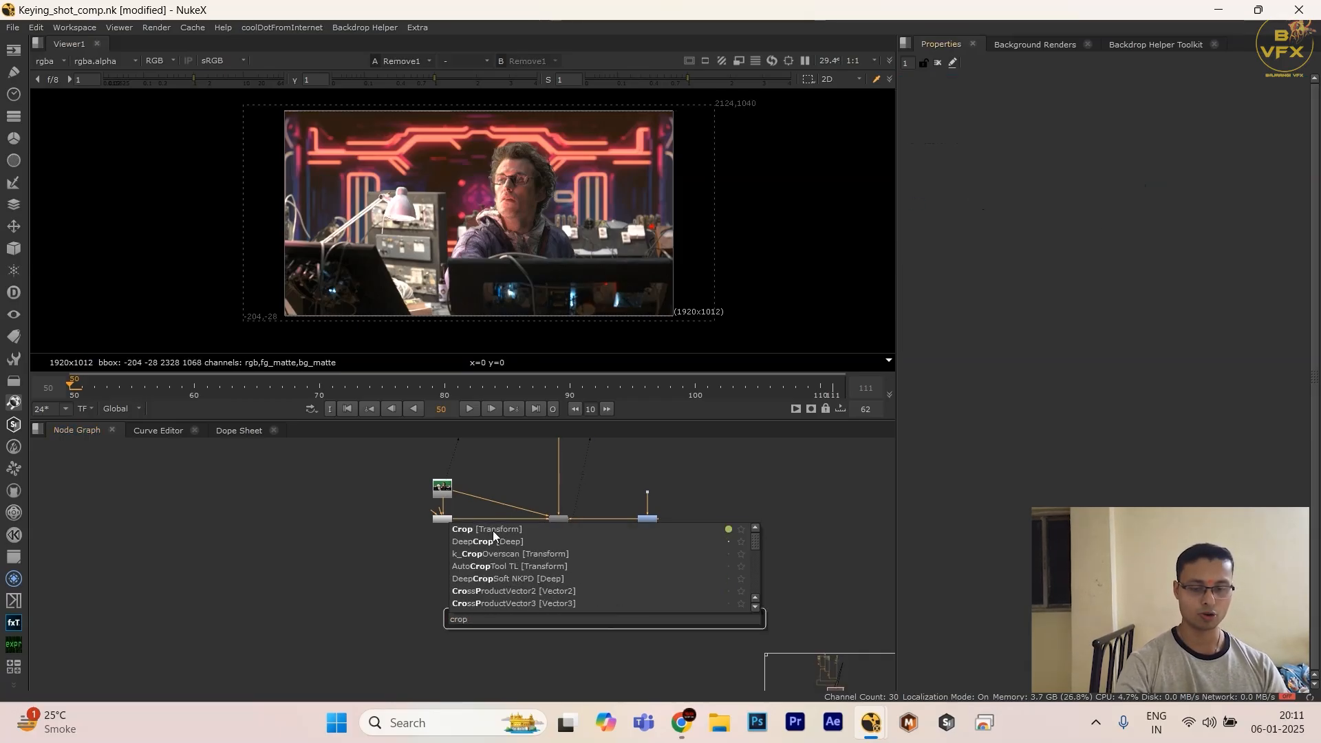
left_click(493, 531)
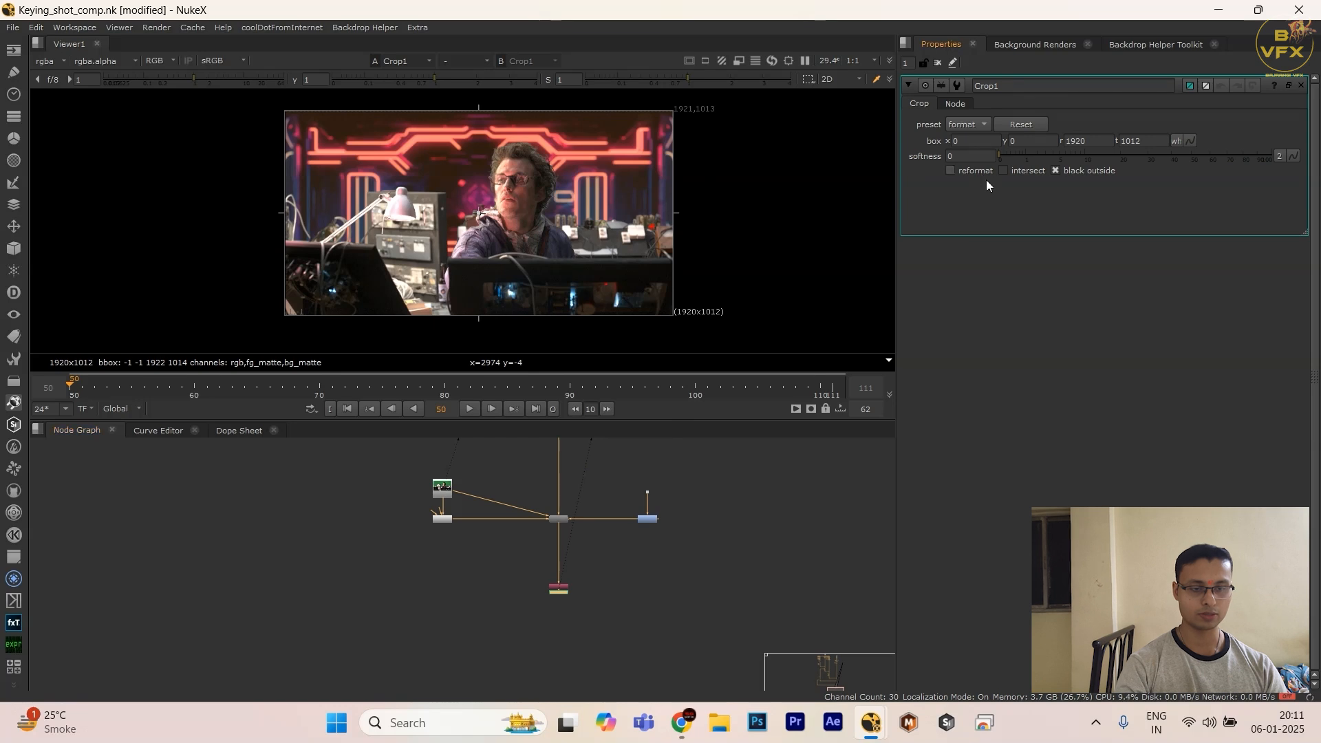
left_click_drag(560, 592, 560, 627)
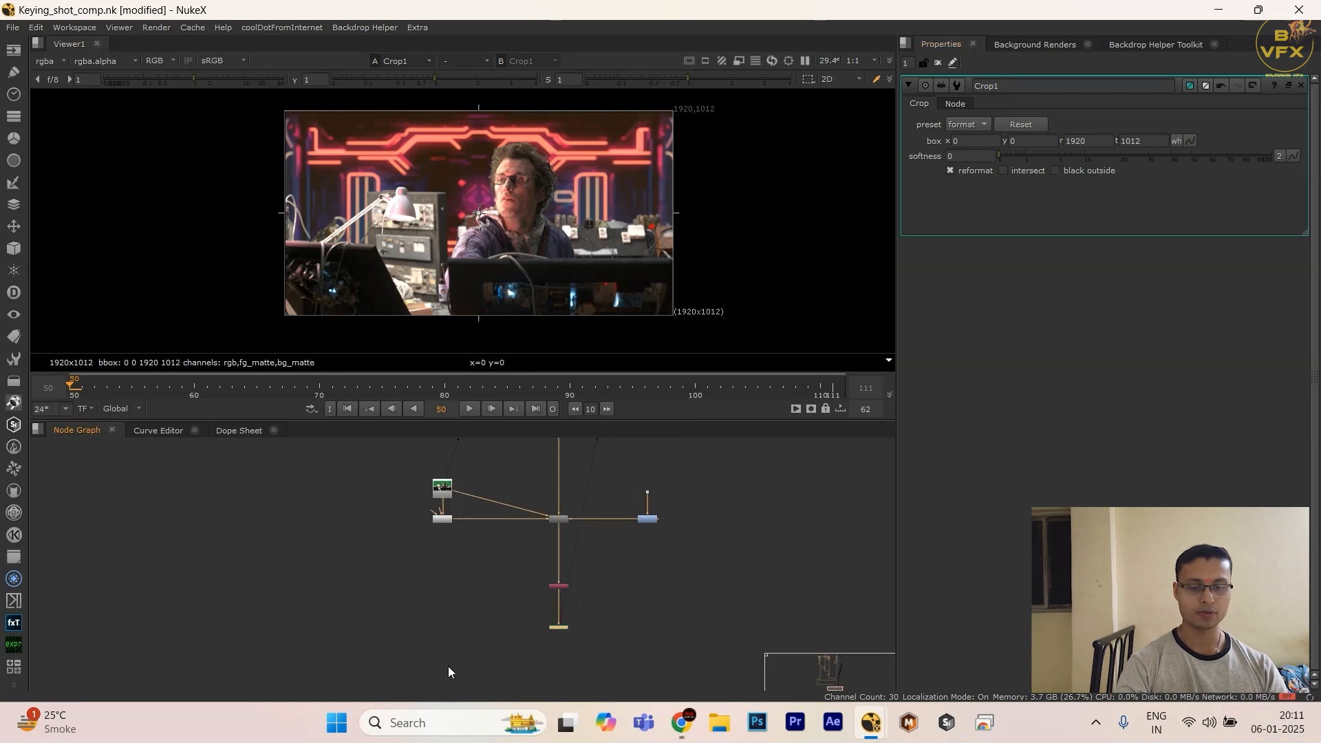
Step: Add a Write node below the Crop node and set its channels to all
left_click_drag(443, 615, 671, 686)
key("w")
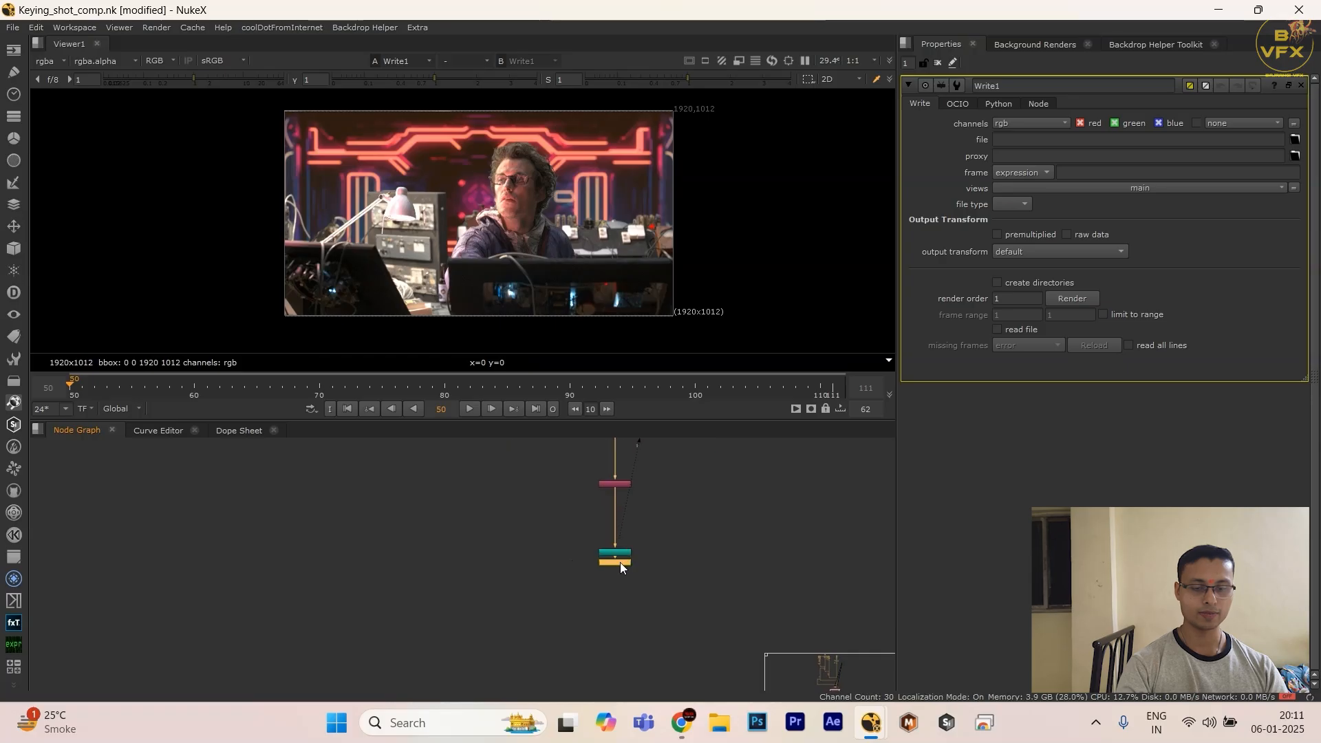
left_click_drag(620, 563, 613, 631)
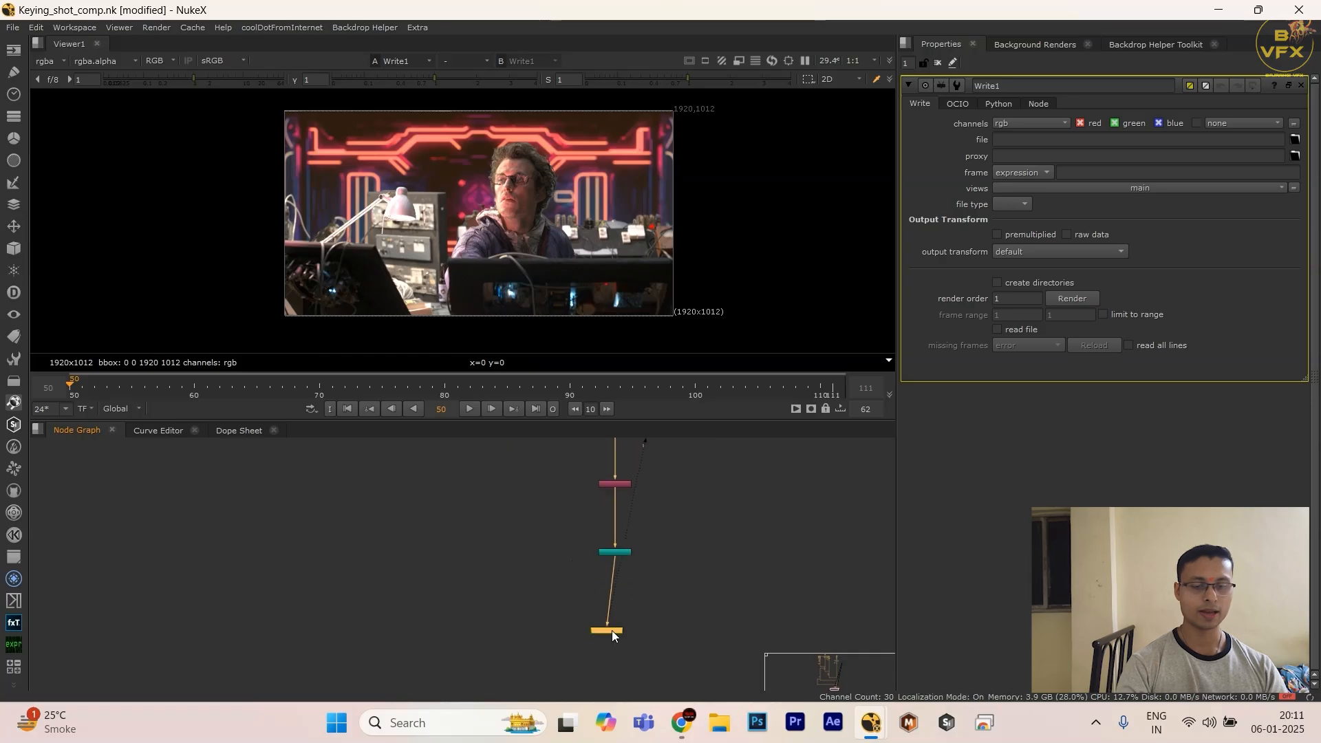
left_click(1019, 123)
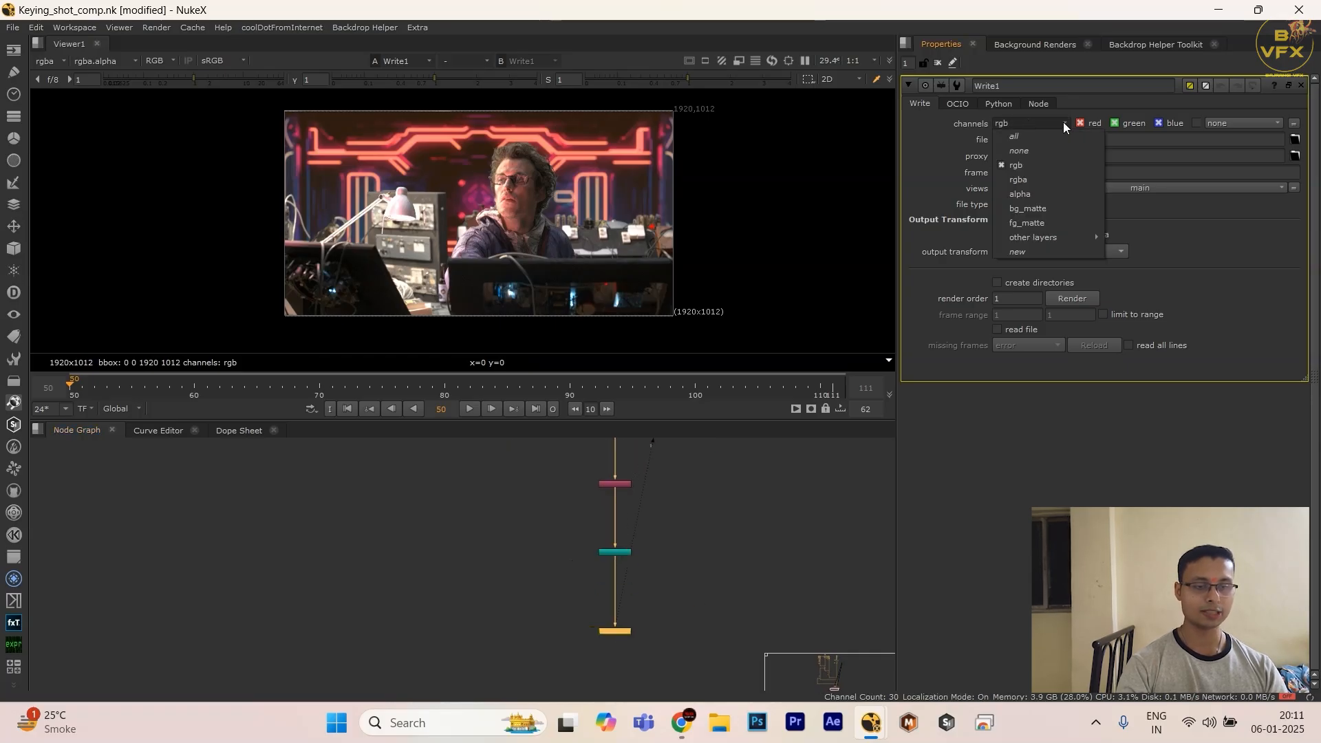
left_click(1027, 135)
left_click(1293, 143)
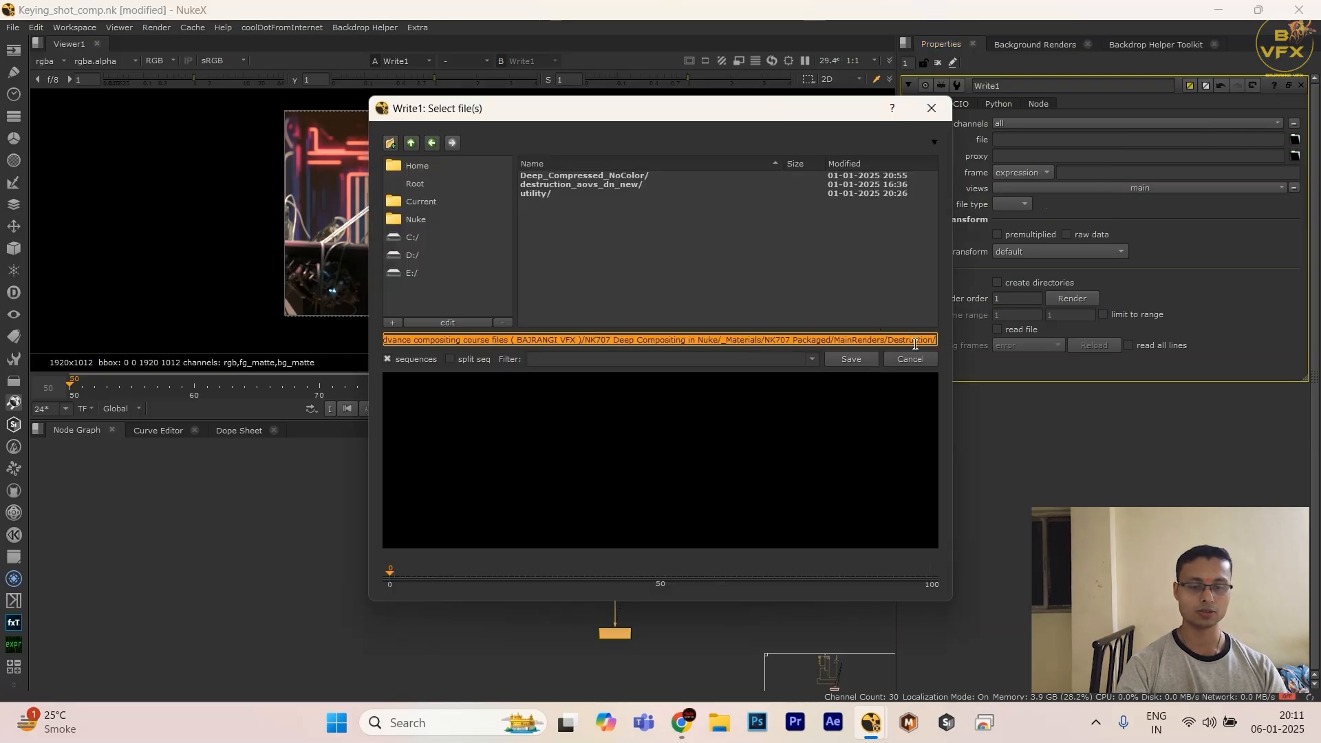
left_click_drag(920, 340, 940, 345)
key("Escape")
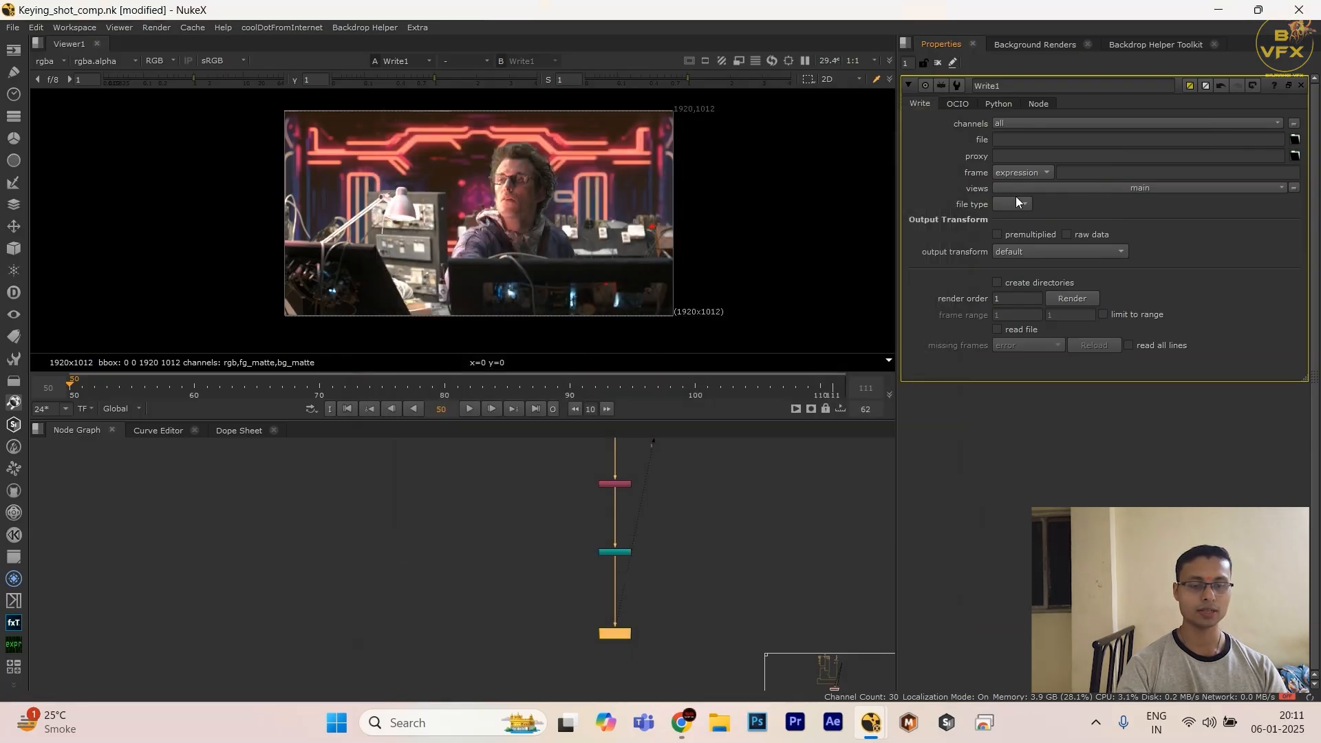
Step: Set the Write node's output file name to Shot001_v01_comp
left_click(1028, 139)
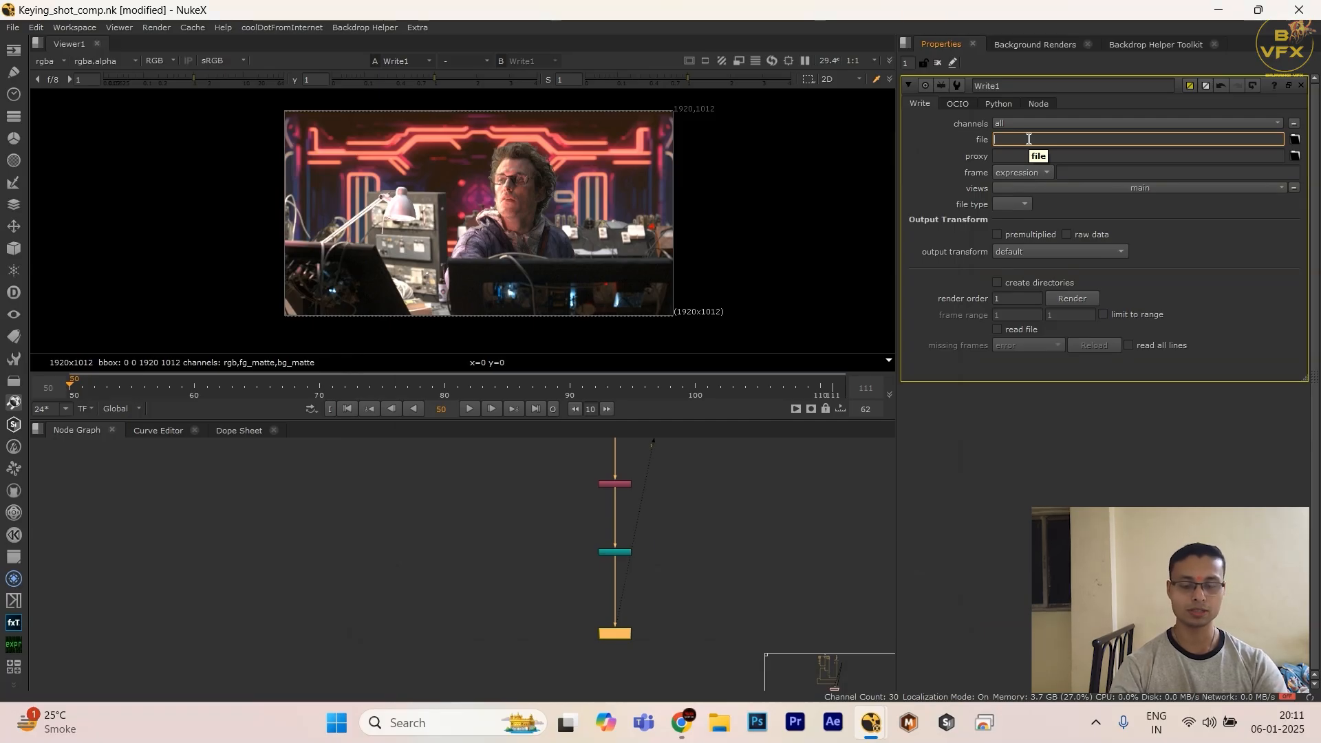
type("Shot")
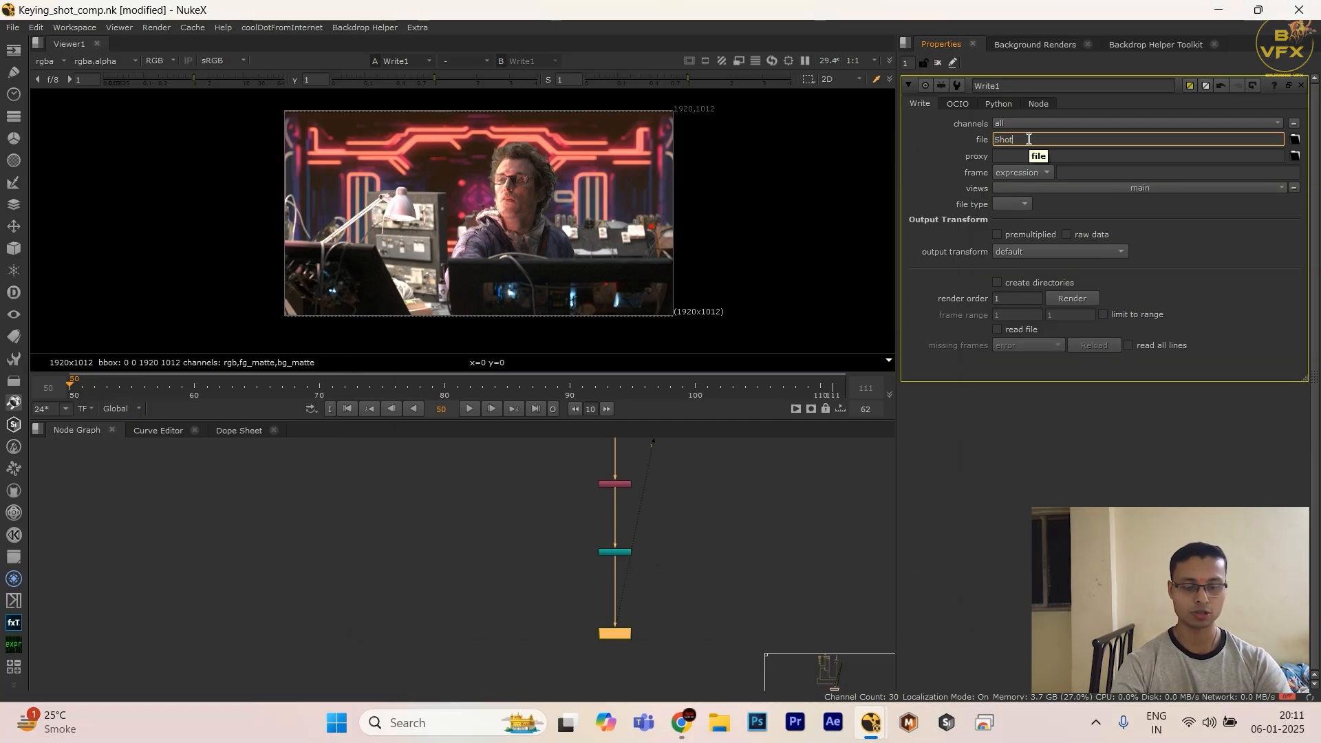
type("001")
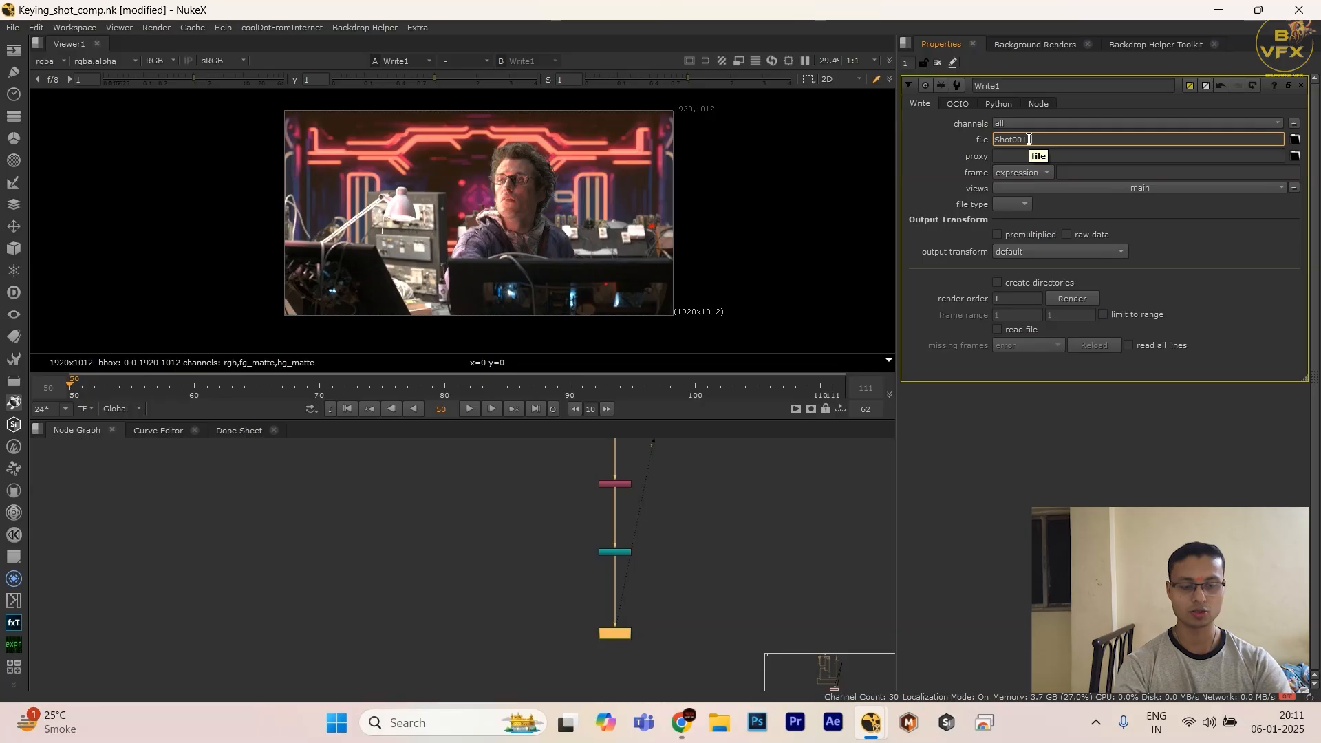
type("_0_")
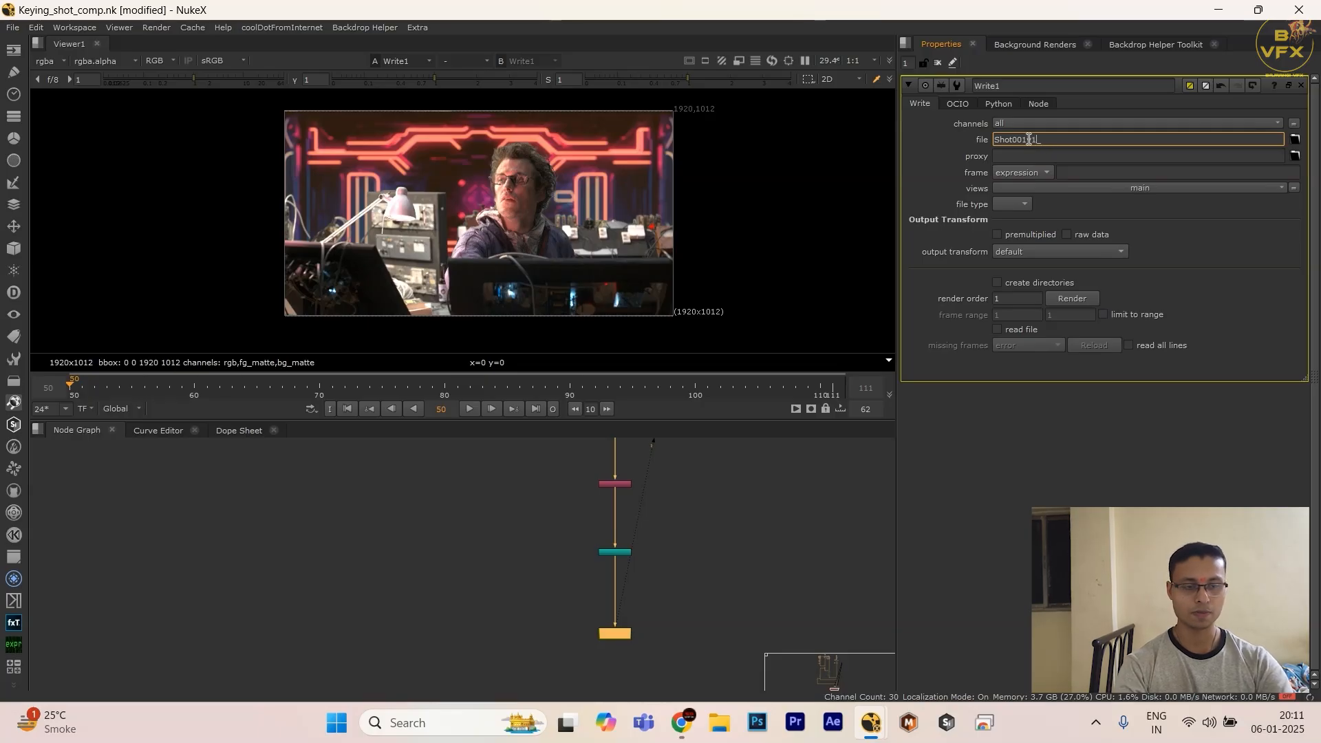
key("BackSpace")
key("BackSpace")
type("0_1")
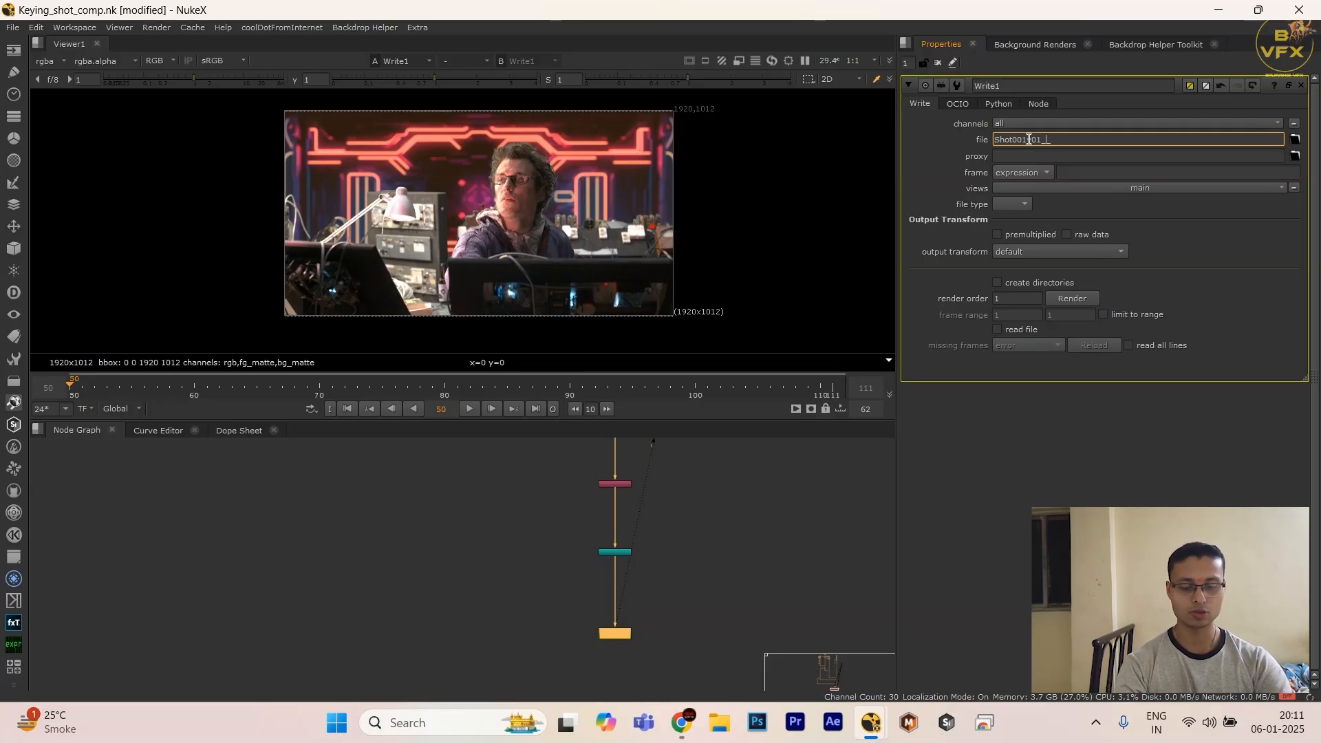
type("comp_")
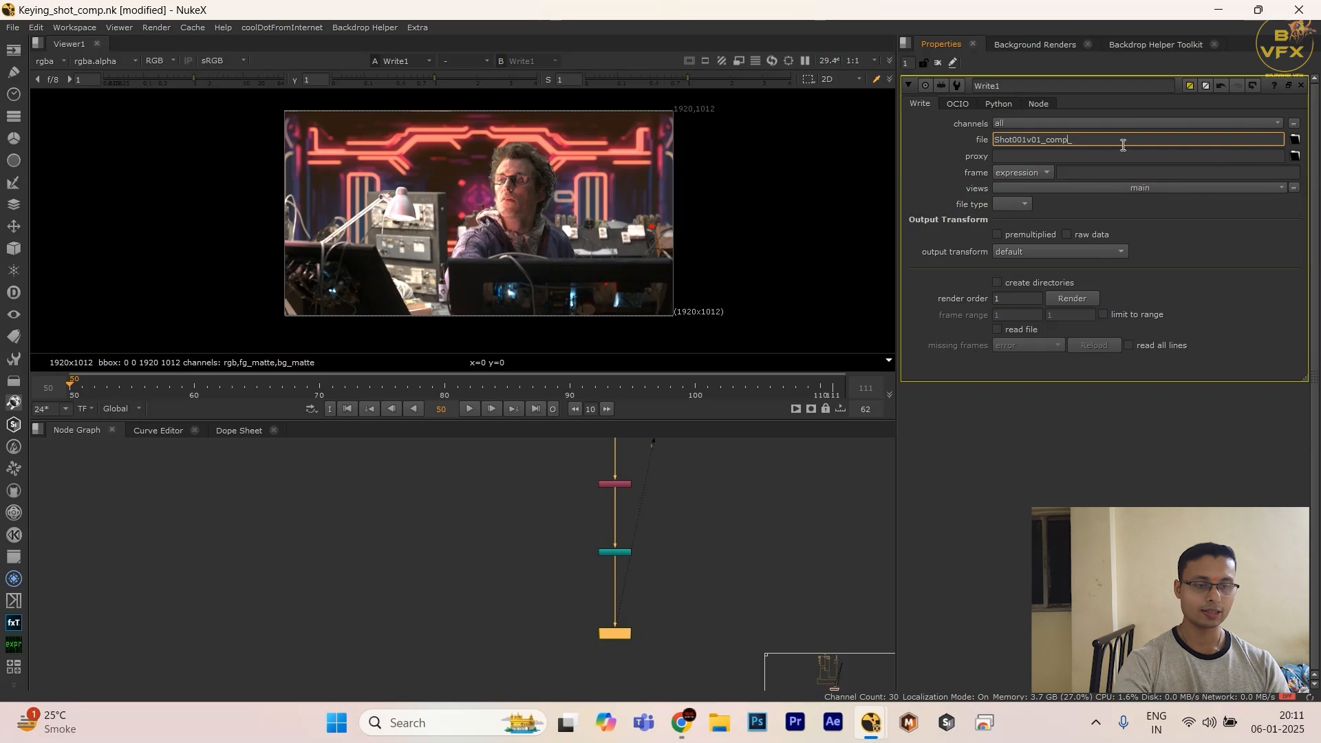
key("BackSpace")
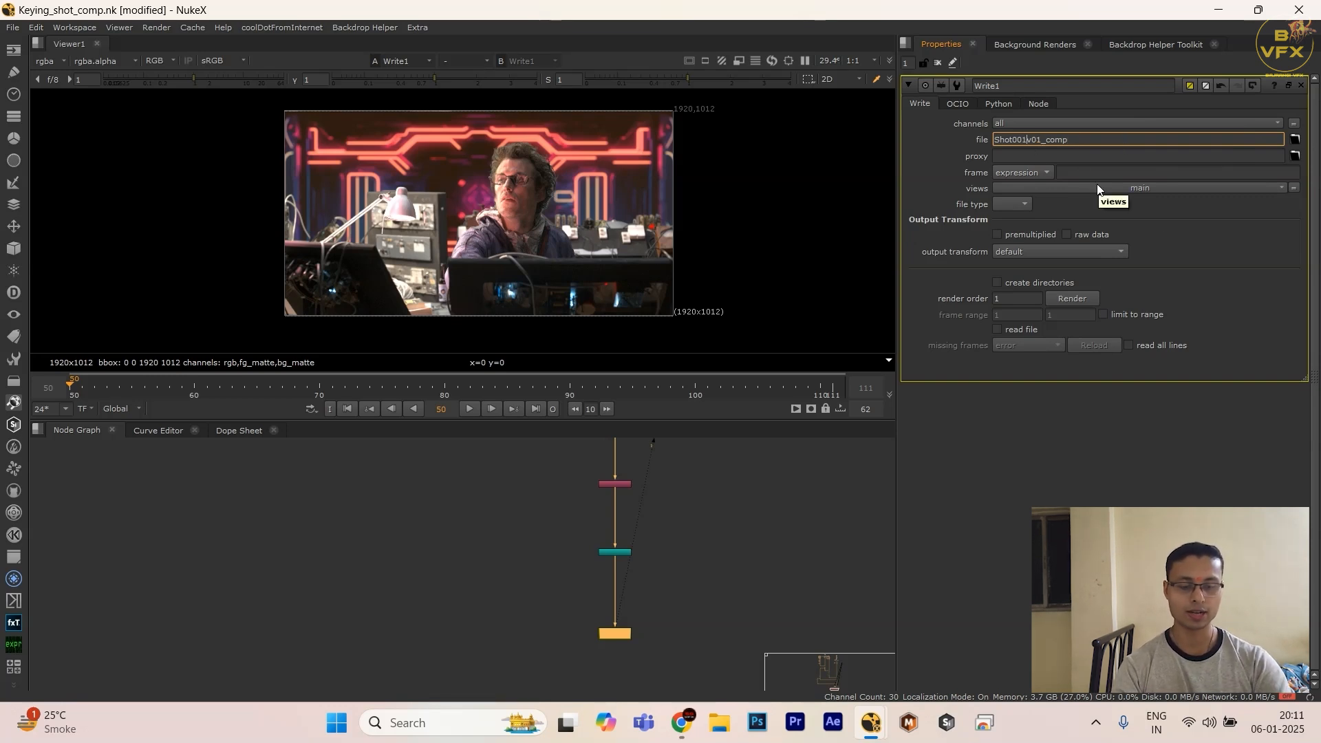
type("_")
key("Return")
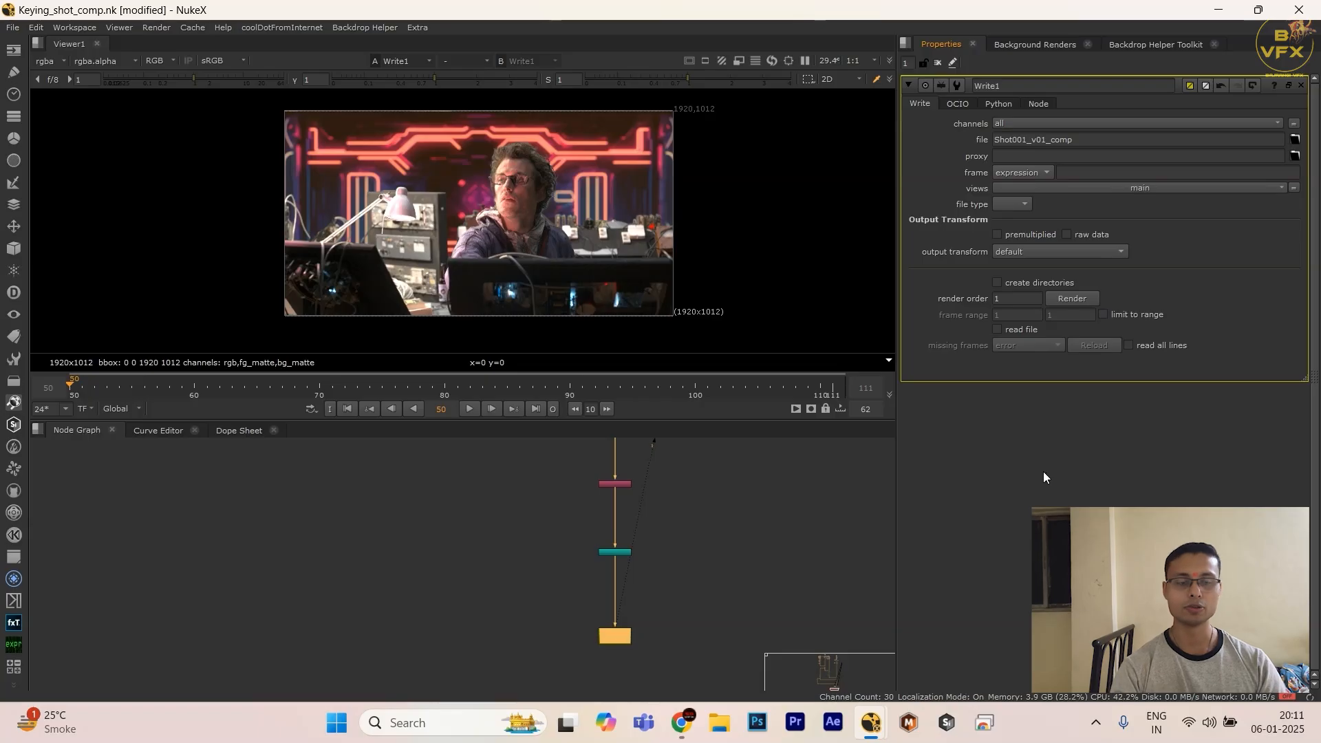
Step: Examine the node tree from the Write node up through the upstream branches and back to its lower end
scroll(523, 620, "down", 4)
left_click_drag(476, 577, 647, 665)
scroll(605, 563, "down", 5)
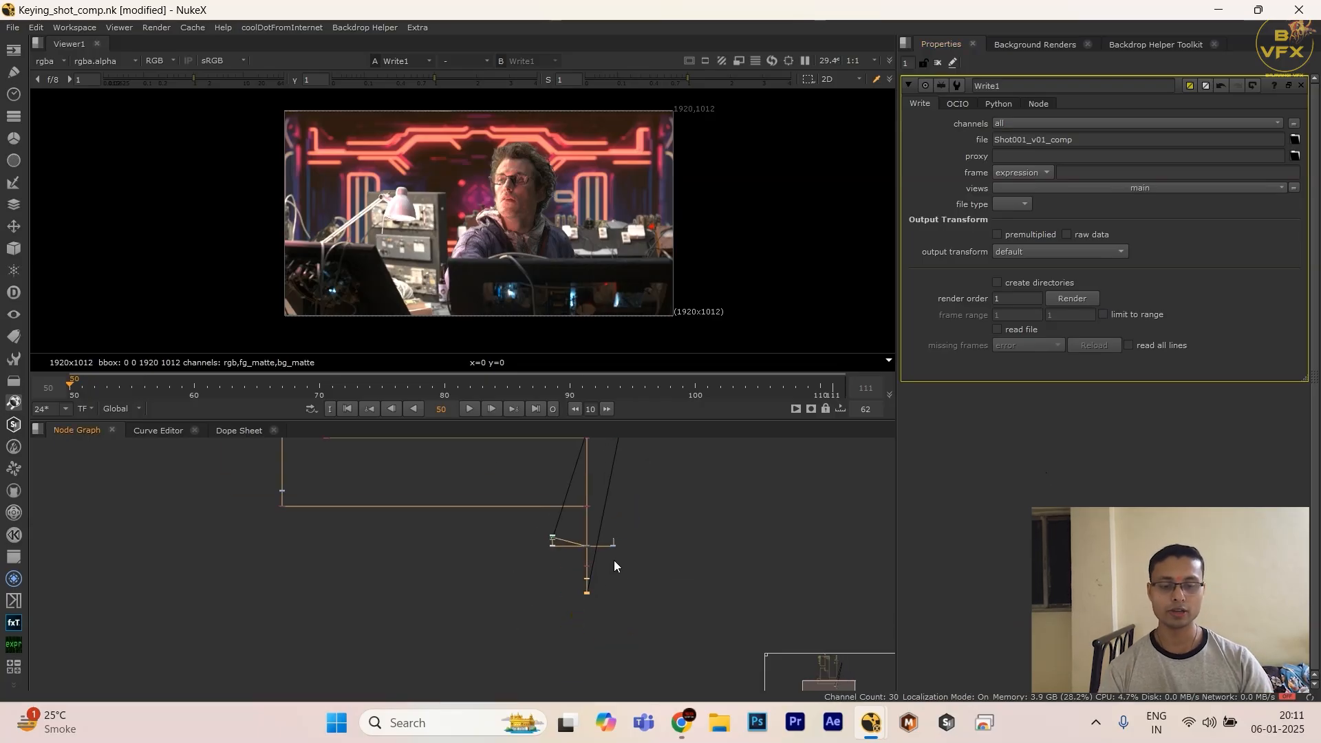
middle_click_drag(613, 560, 571, 598)
mouse_move(731, 557)
left_mouse_down()
mouse_move(478, 650)
mouse_move(548, 642)
left_mouse_up()
scroll(532, 632, "up", 2)
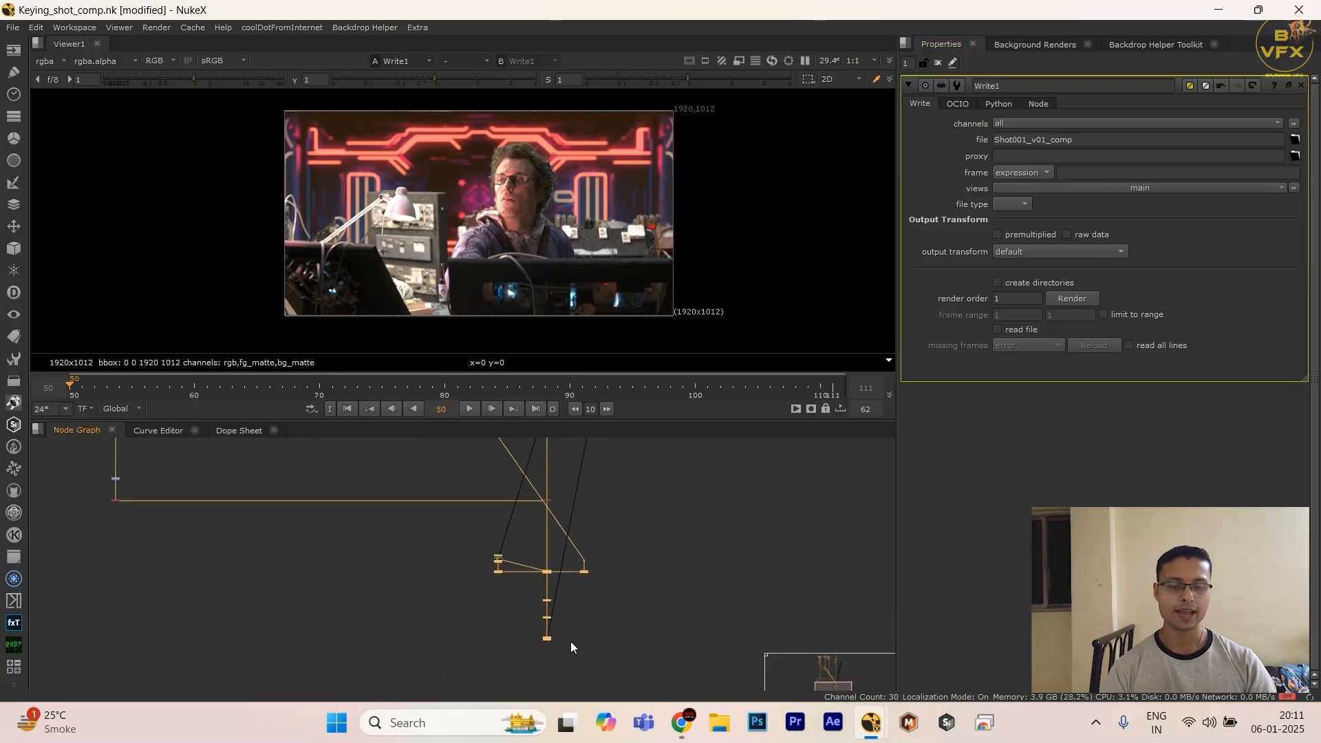
left_click(569, 641)
middle_click_drag(457, 649, 527, 713)
middle_click_drag(491, 489, 504, 641)
scroll(504, 565, "down", 3)
middle_click_drag(499, 530, 469, 523)
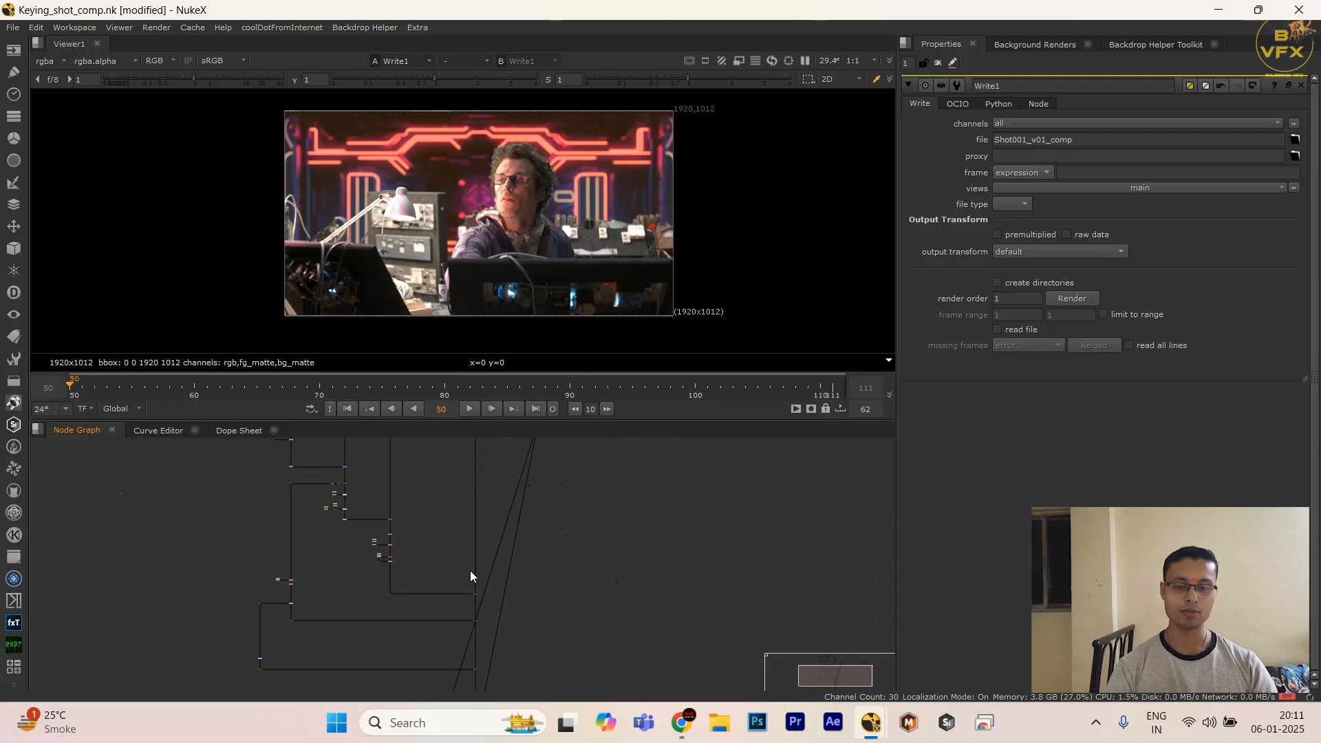
middle_click_drag(489, 651, 479, 499)
scroll(518, 620, "up", 3)
left_click_drag(621, 595, 342, 678)
middle_click_drag(341, 674, 323, 573)
left_click(513, 583)
scroll(517, 584, "up", 3)
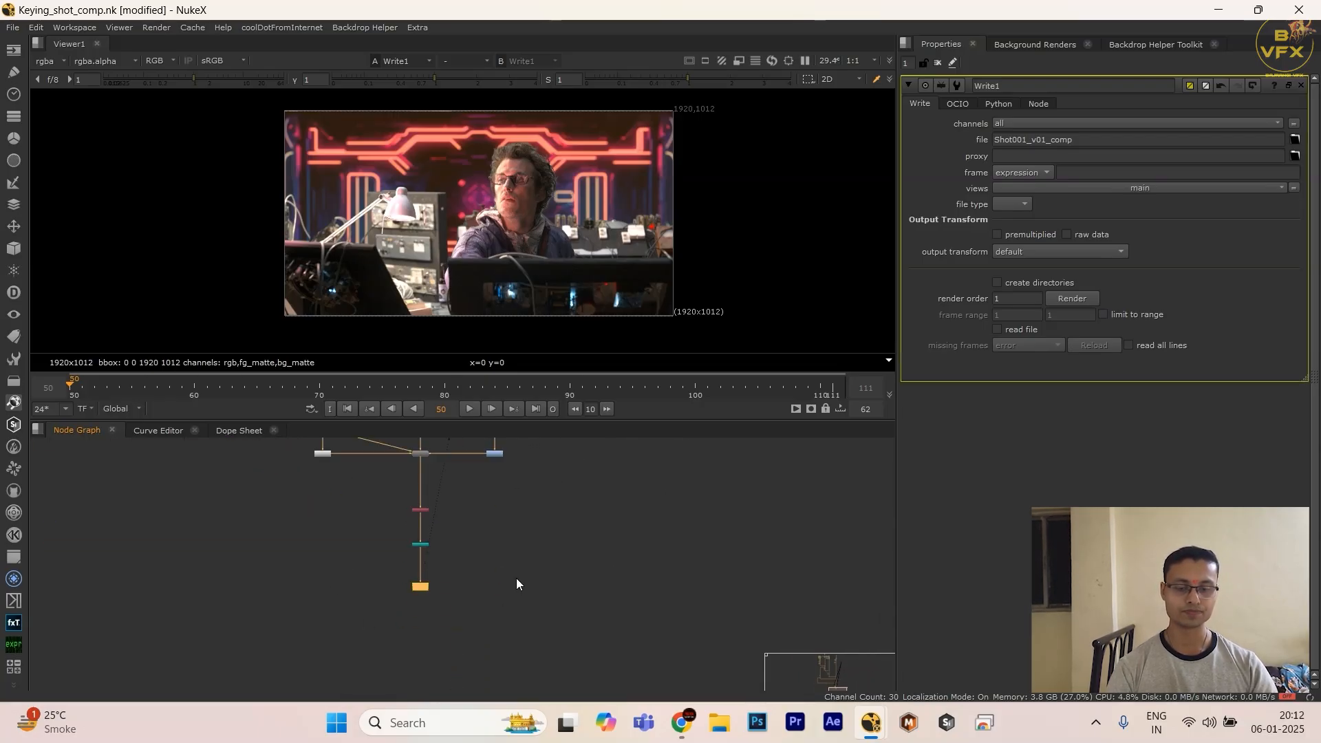
Step: Move the Write node further down to leave more space below the Crop node
left_click_drag(316, 571, 605, 622)
scroll(441, 601, "up", 2)
left_click_drag(414, 581, 414, 605)
left_click_drag(553, 574, 505, 594)
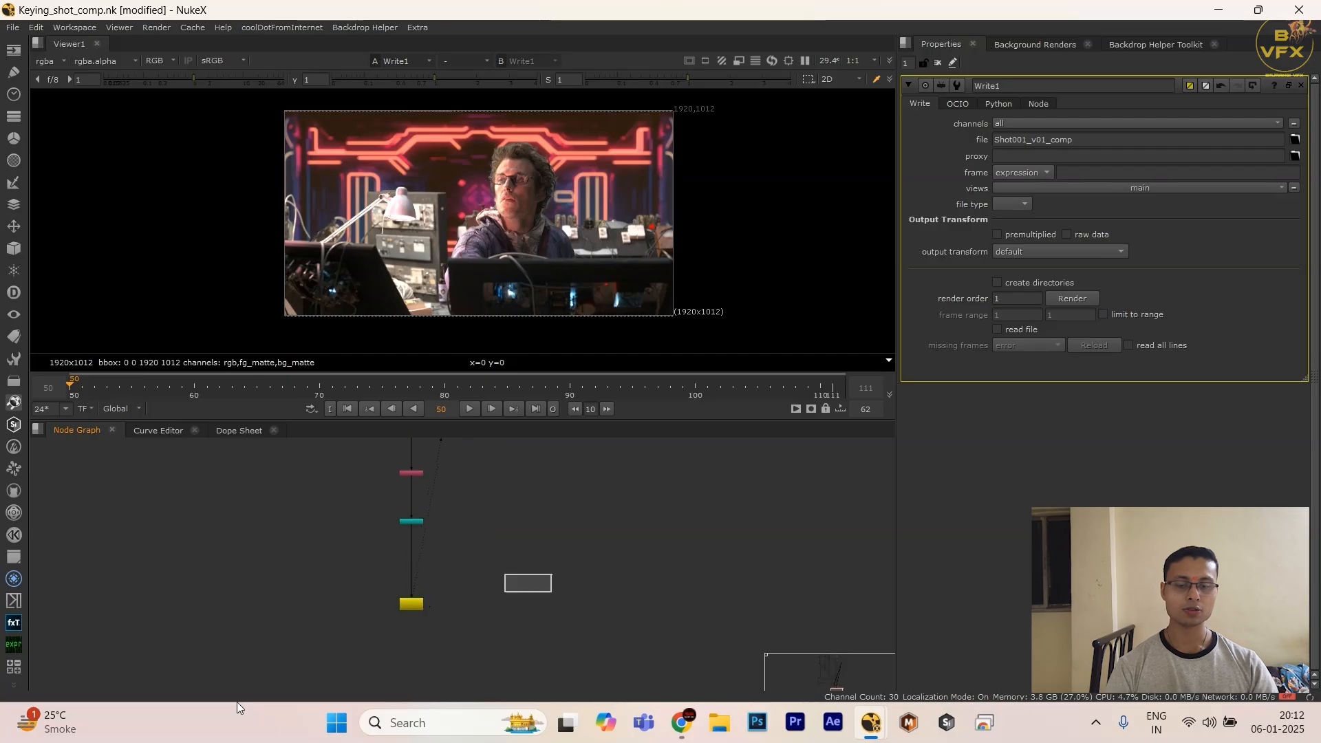
Step: Review how the Write, Crop, Remove and DasGrain nodes connect to the rest of the comp tree
scroll(241, 628, "down", 4)
left_click_drag(234, 593, 418, 680)
scroll(419, 681, "down", 2)
left_click_drag(257, 572, 526, 673)
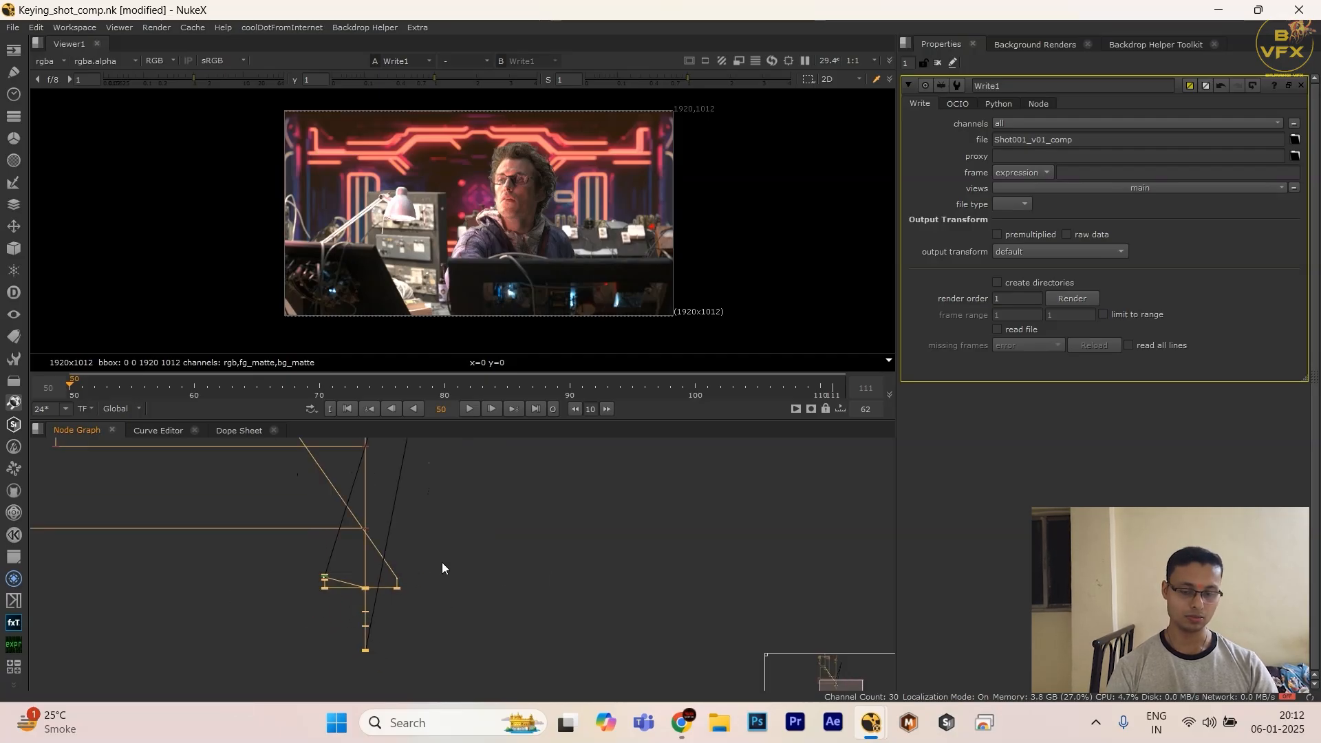
left_click_drag(444, 563, 182, 670)
left_click_drag(365, 646, 364, 658)
left_click_drag(515, 584, 290, 669)
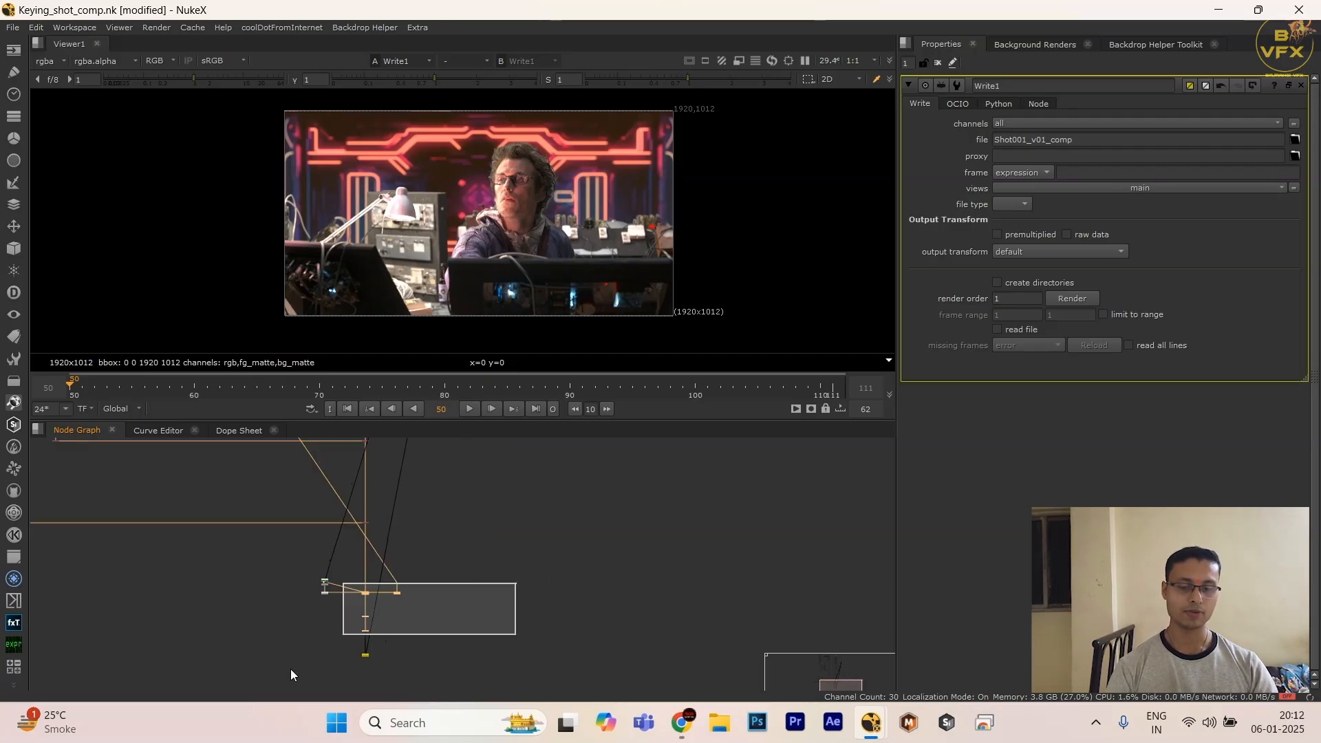
scroll(292, 666, "down", 3)
middle_click_drag(304, 653, 452, 647)
scroll(468, 609, "down", 3)
middle_click_drag(480, 447, 461, 507)
scroll(461, 506, "up", 4)
scroll(411, 572, "down", 2)
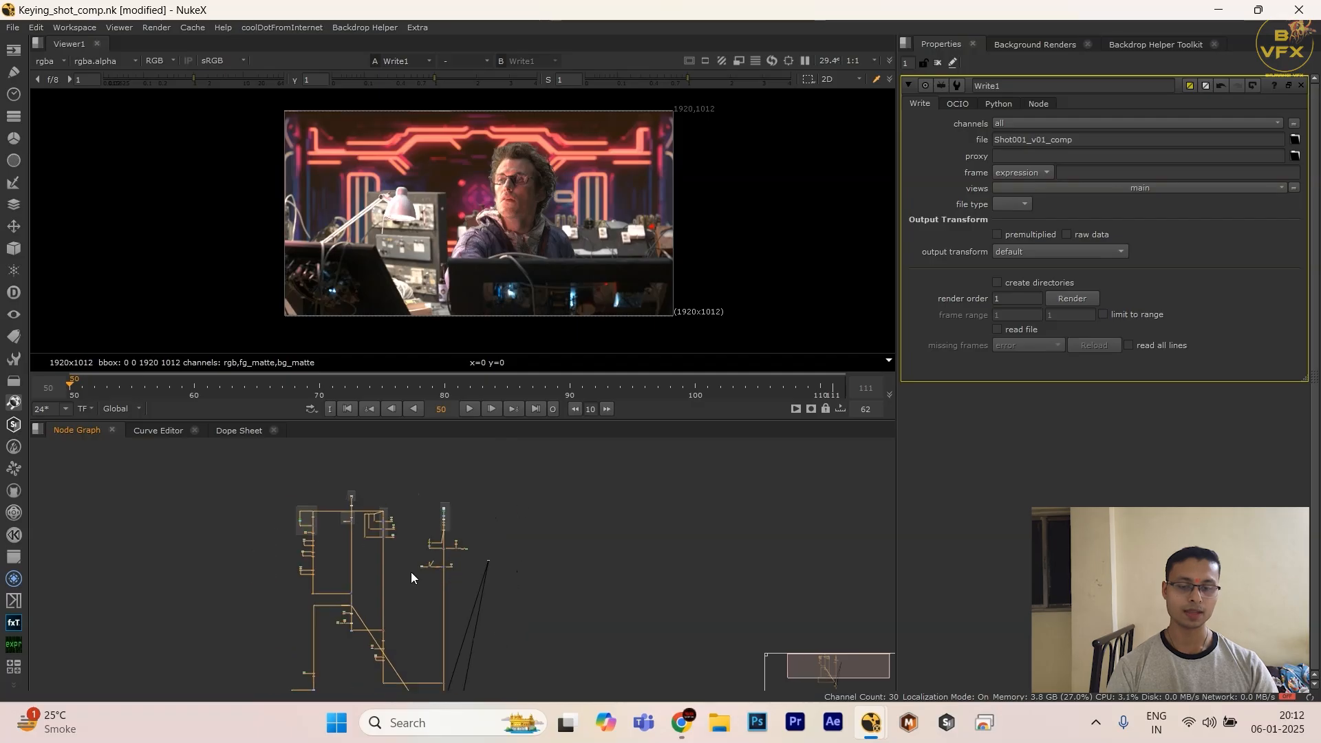
middle_click_drag(411, 572, 431, 510)
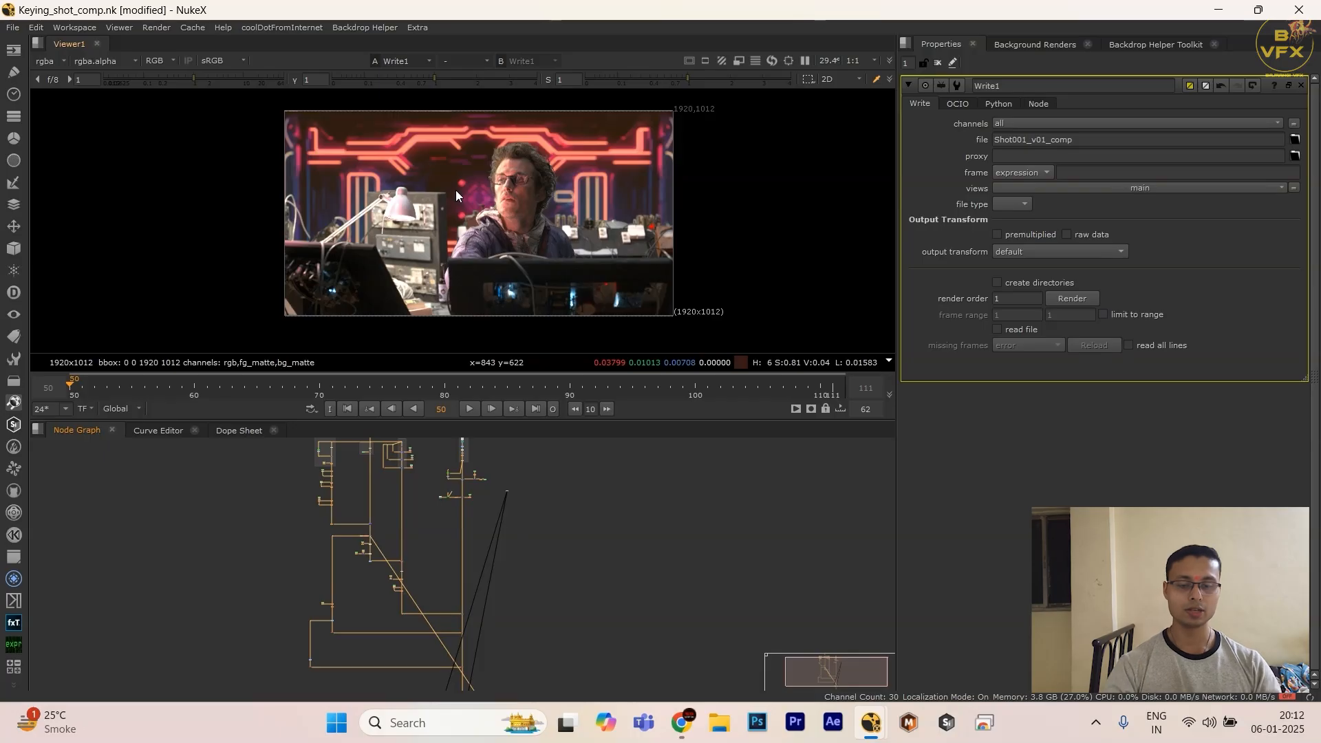
Step: Enlarge the node graph to full screen and save the script
left_click(514, 548)
key("space")
middle_click_drag(514, 547, 709, 193)
scroll(678, 399, "up", 6)
scroll(667, 330, "up", 3)
key("ctrl+s")
Step: Select all nodes to examine the layout of the complete comp tree, then restore the normal workspace layout
key("ctrl+a")
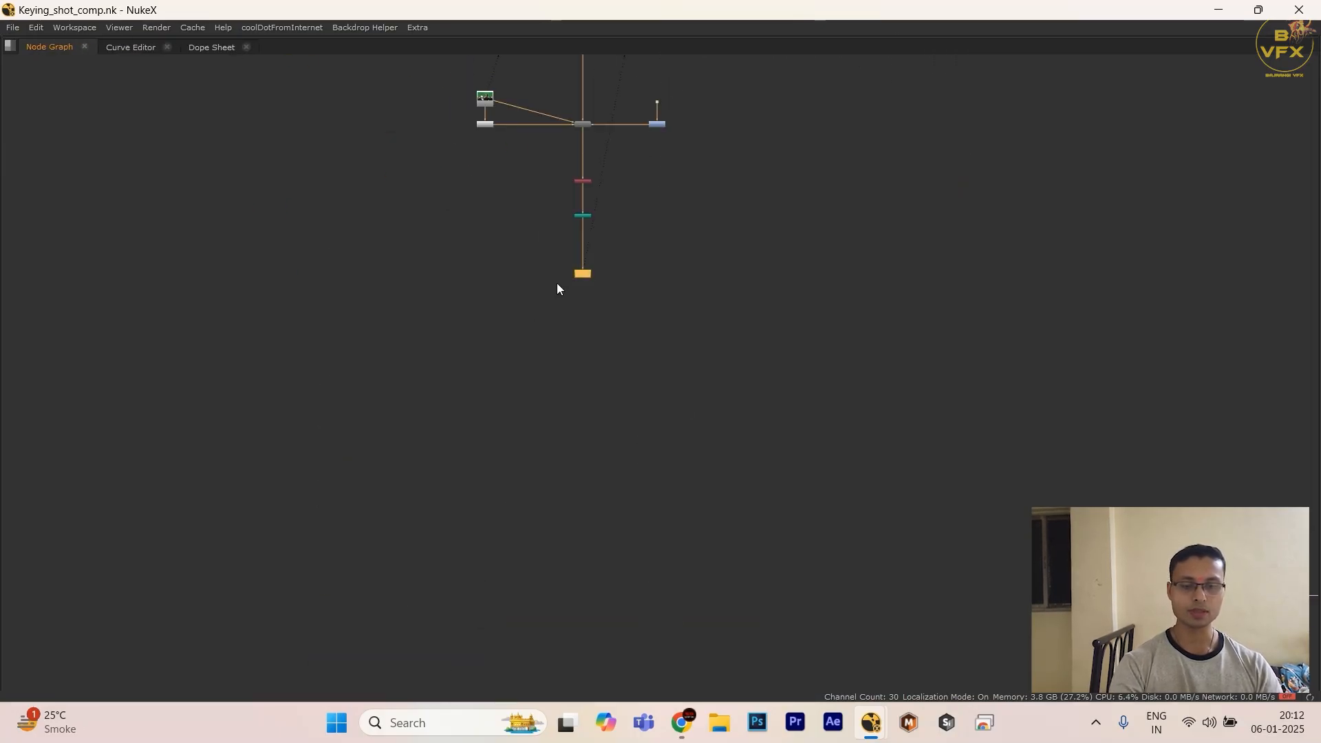
scroll(493, 398, "down", 6)
scroll(495, 399, "down", 8)
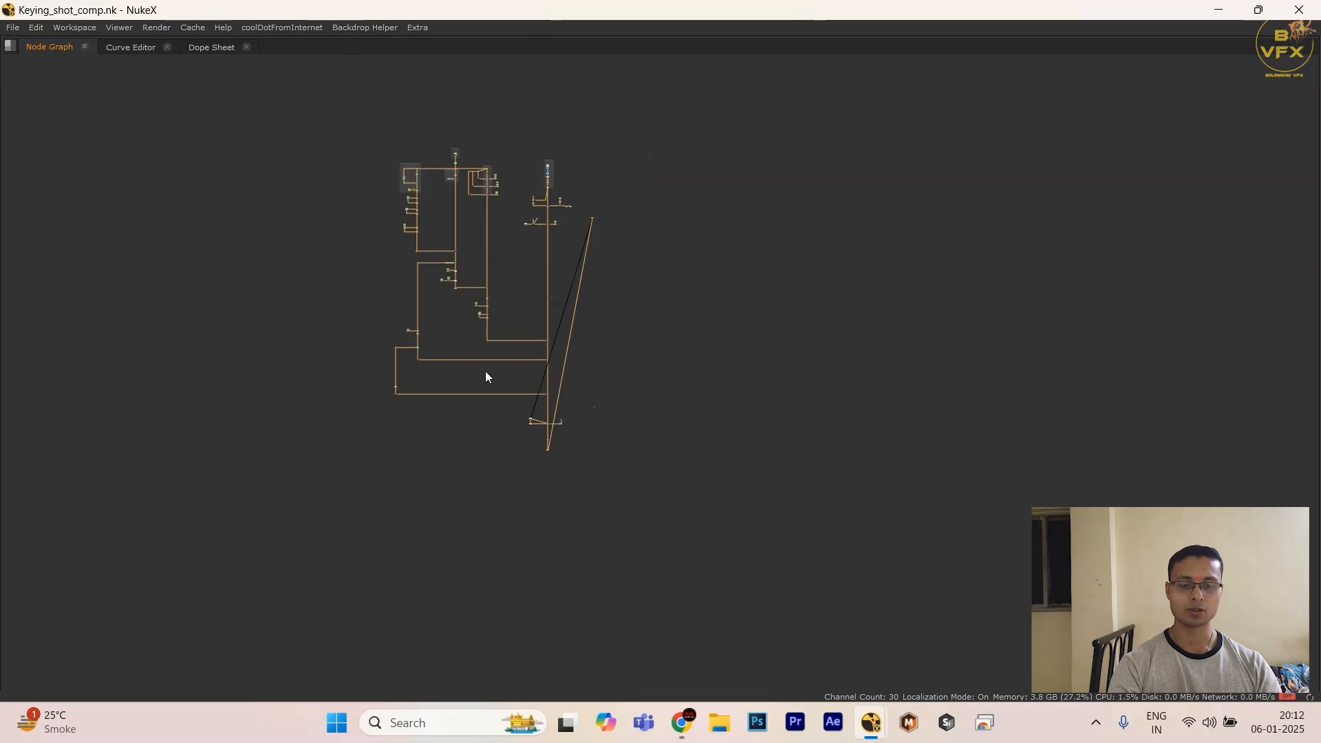
left_click(241, 603)
scroll(550, 498, "up", 5)
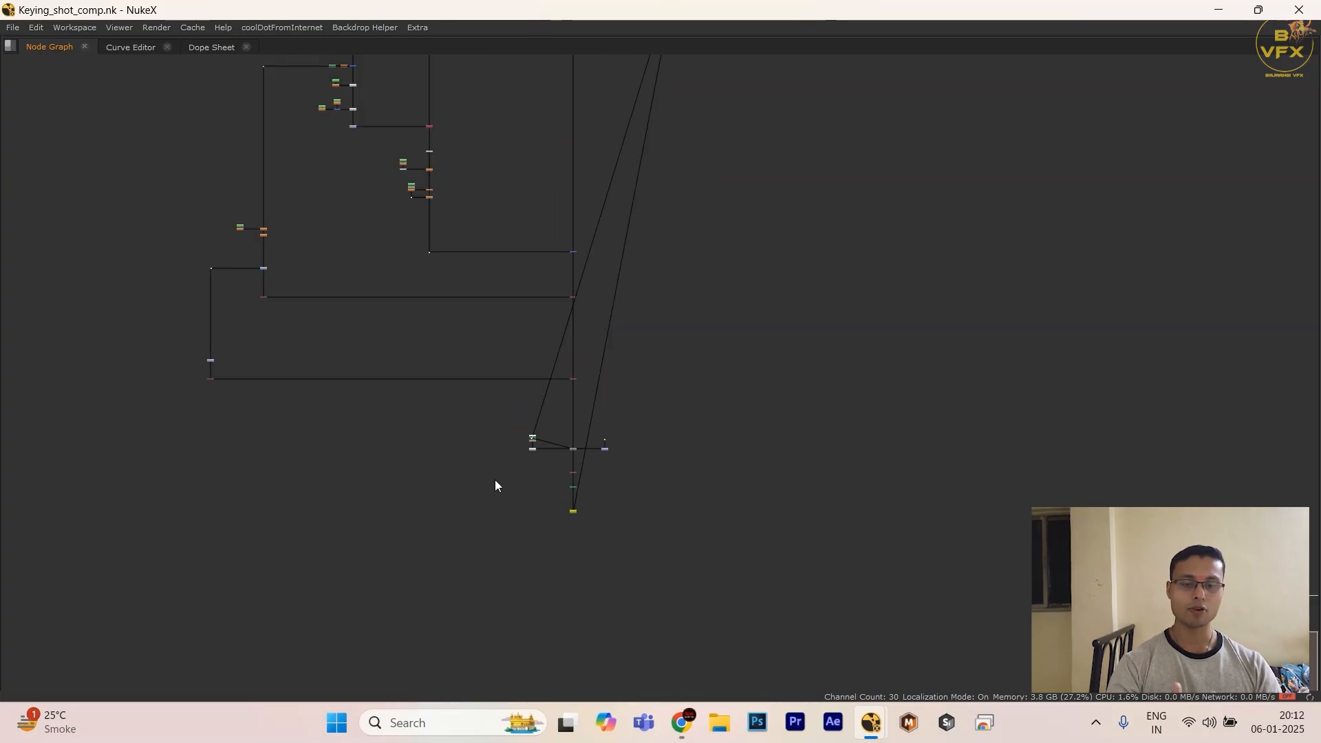
key("ctrl+a")
middle_click_drag(601, 546, 586, 613)
scroll(578, 607, "down", 2)
scroll(544, 543, "up", 1)
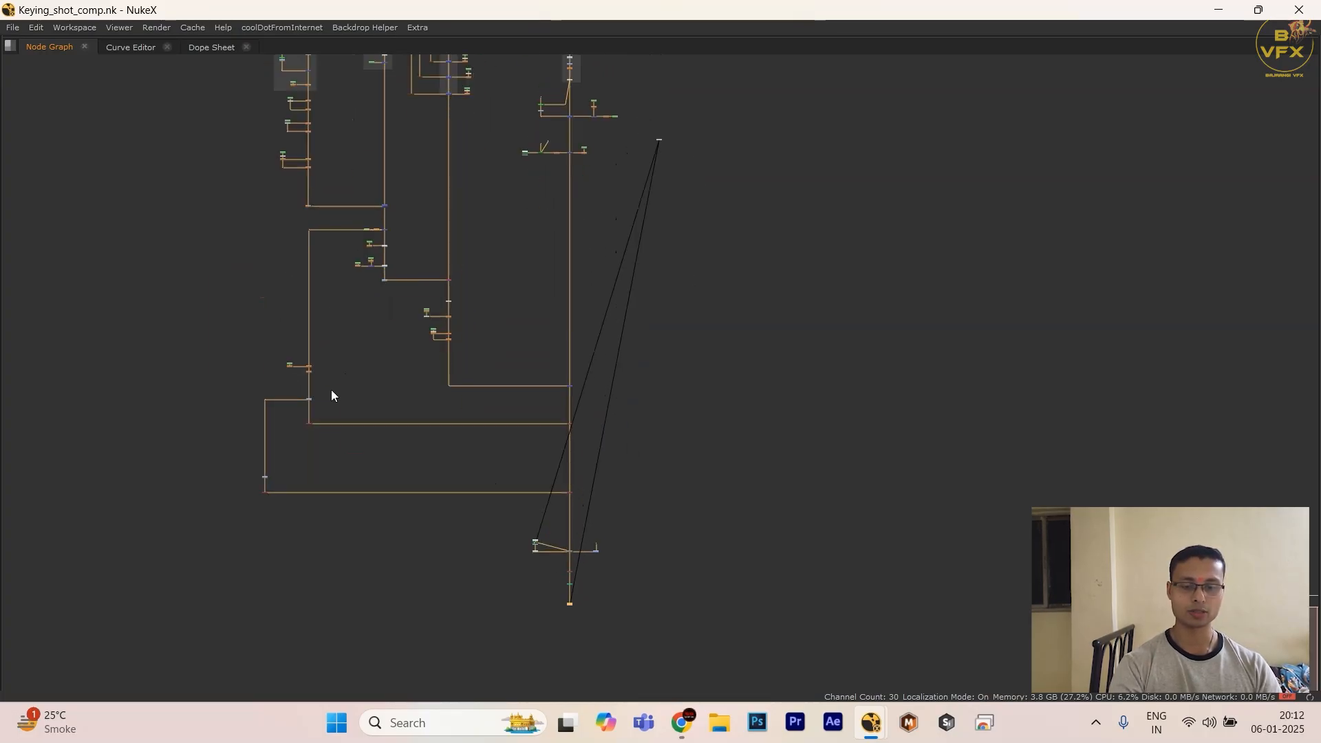
key("space")
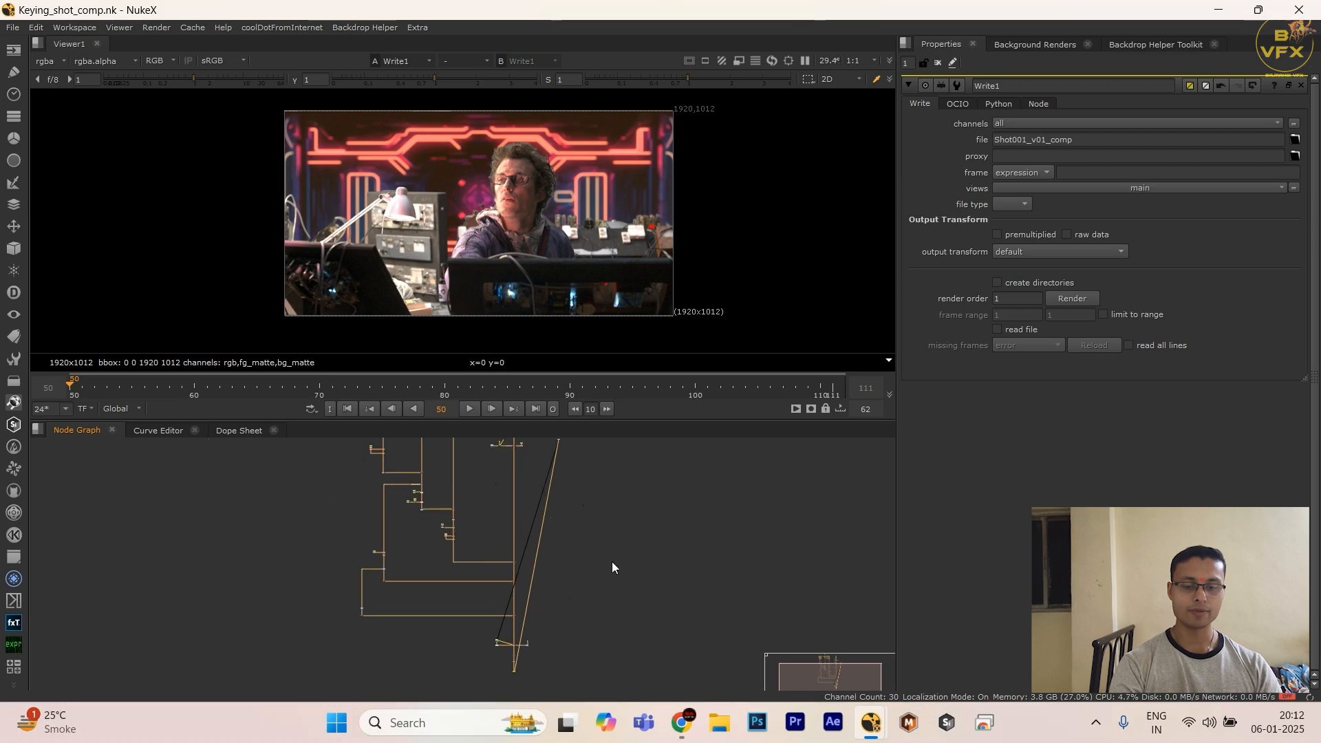
Step: Look over the comp tree and its final section from the DasGrain node to the Write node
scroll(613, 561, "down", 2)
scroll(416, 585, "up", 3)
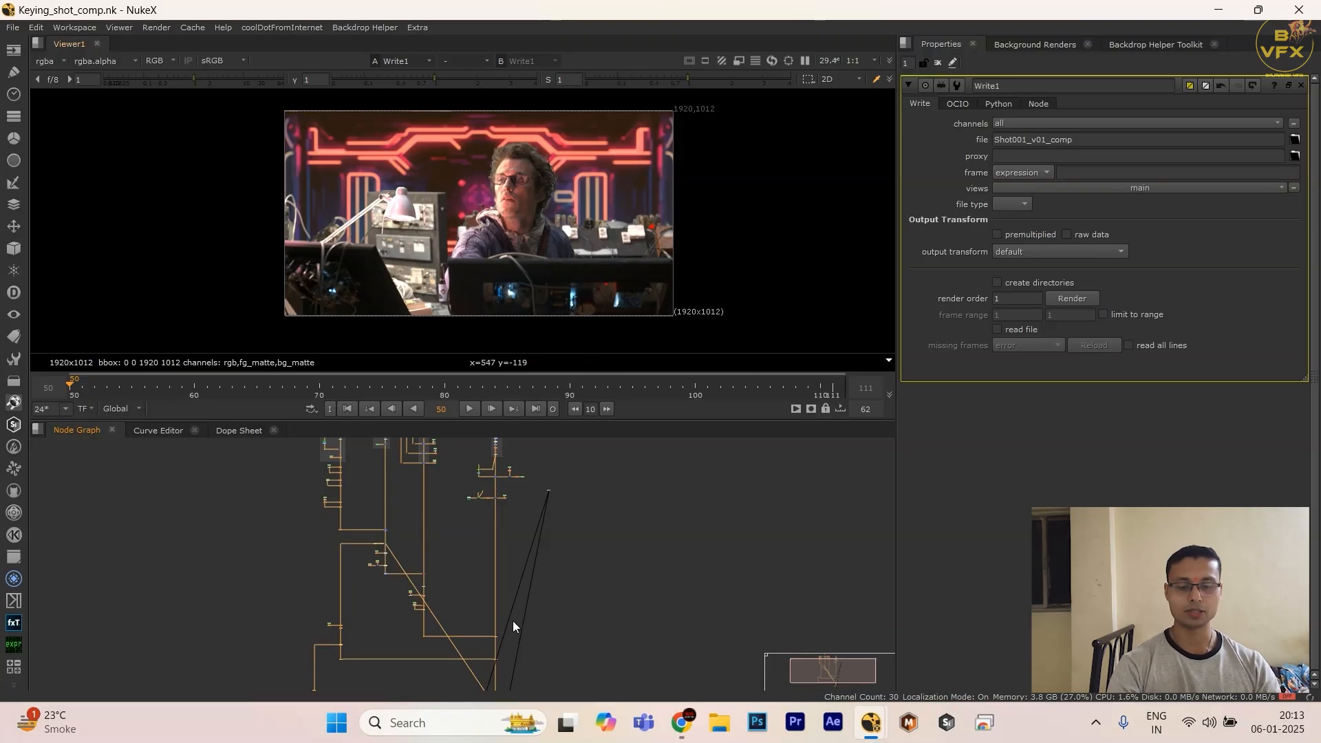
middle_click_drag(513, 621, 497, 464)
scroll(494, 575, "up", 4)
scroll(483, 644, "up", 3)
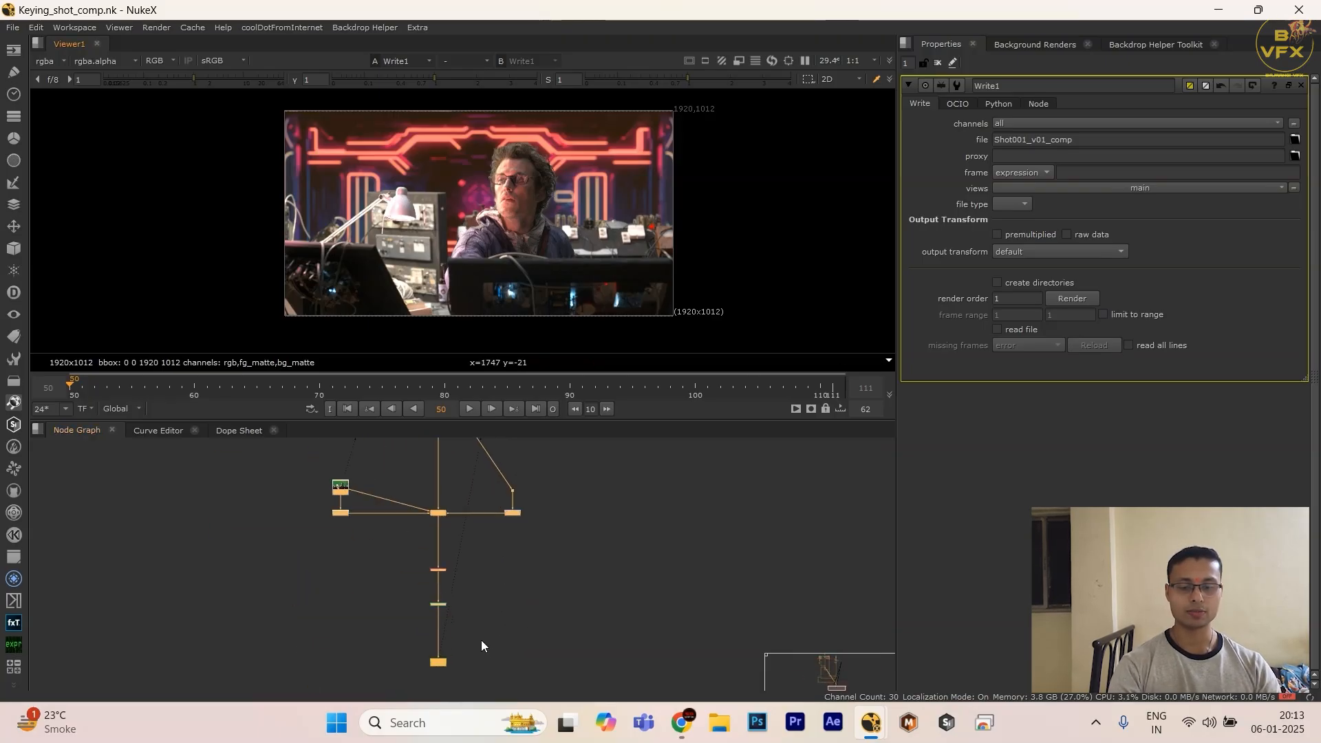
left_click(481, 640)
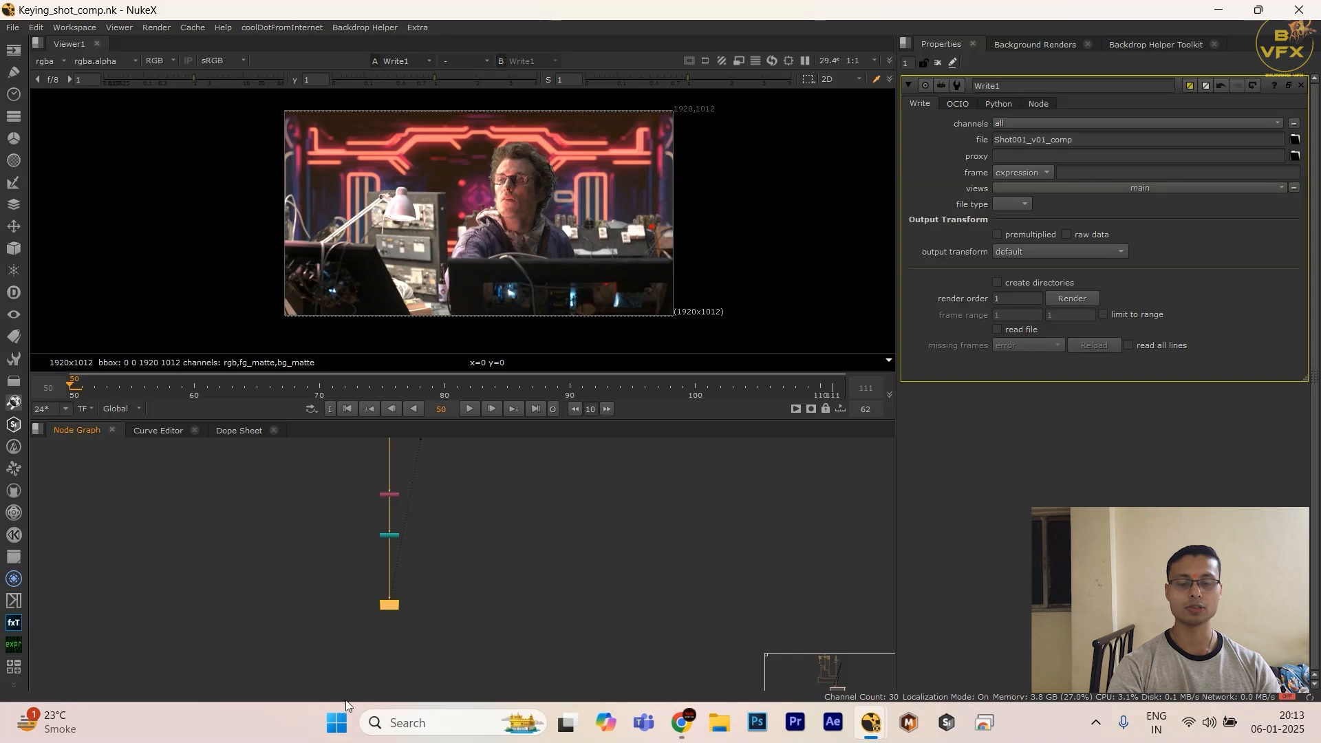
left_click(436, 620)
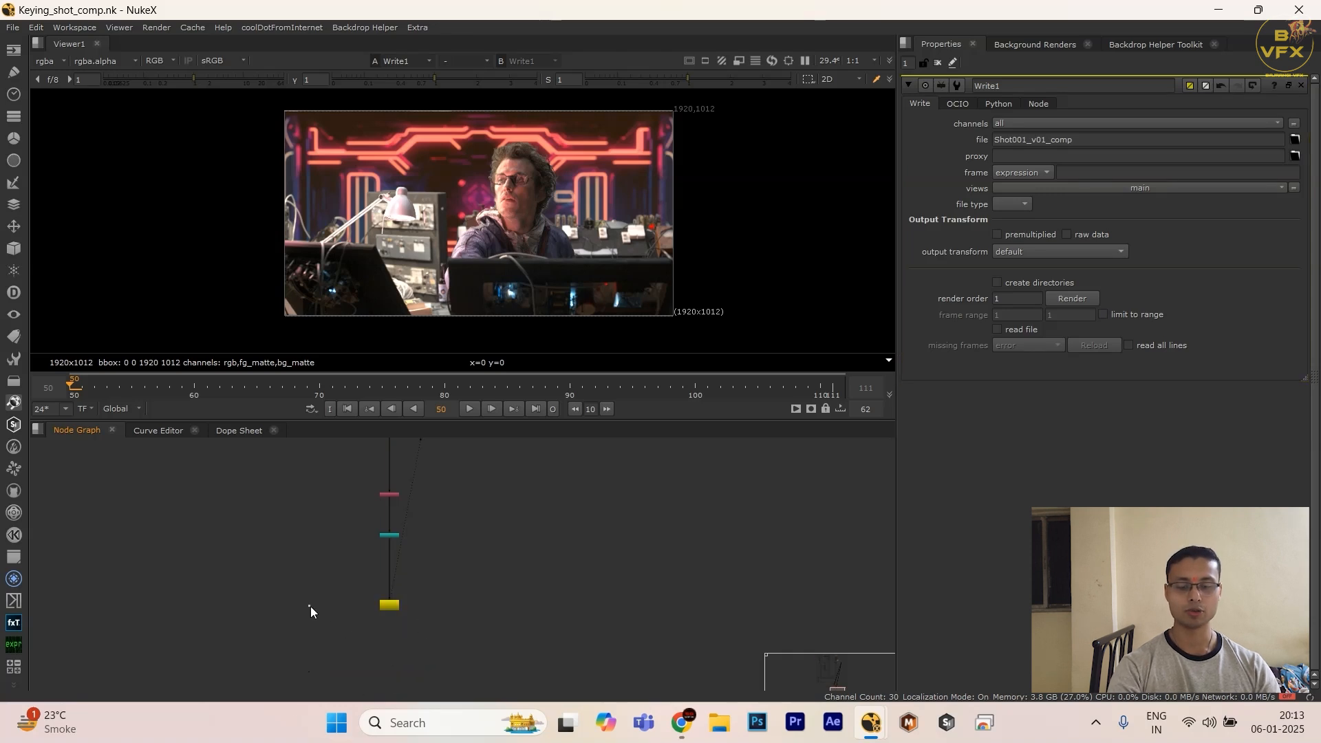
key("ctrl+a")
scroll(288, 614, "down", 4)
scroll(442, 526, "up", 5)
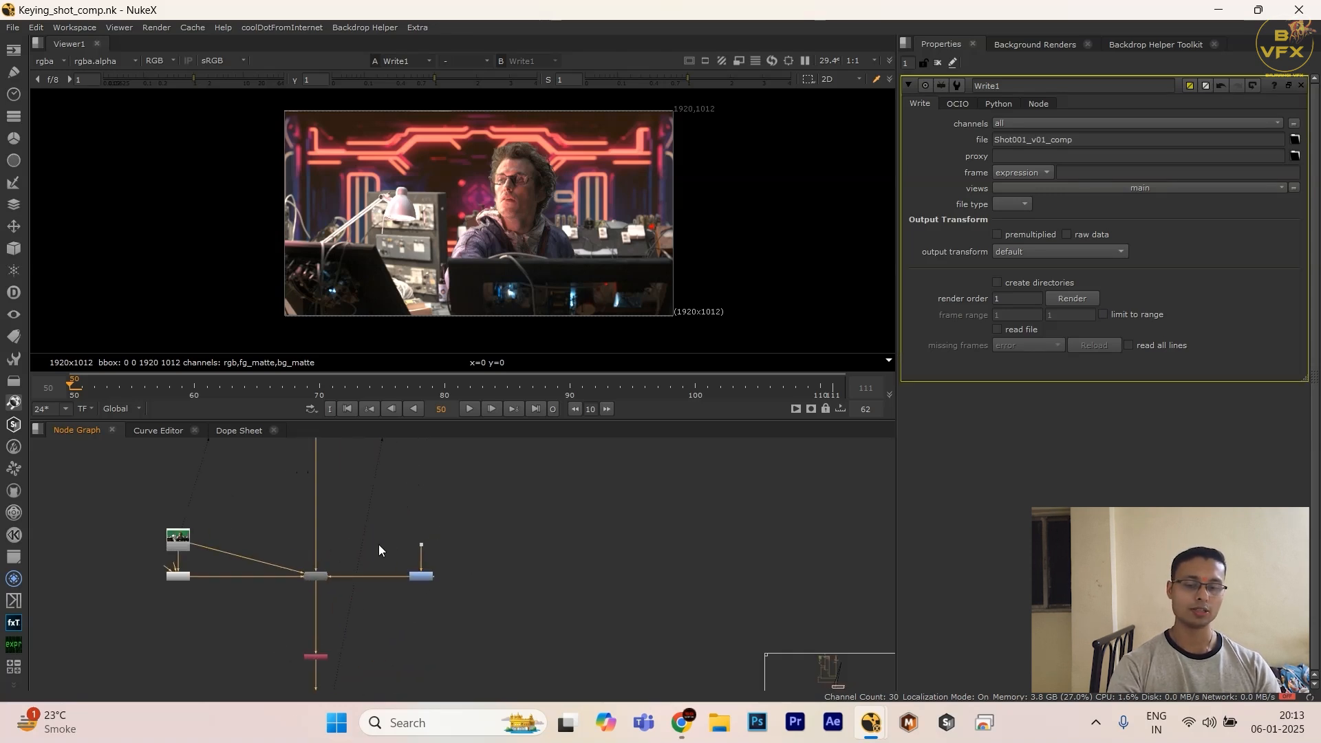
Step: View the DasGrain output and compare its blue-channel grain close up with the original plate from Read3
left_click_drag(384, 545, 291, 608)
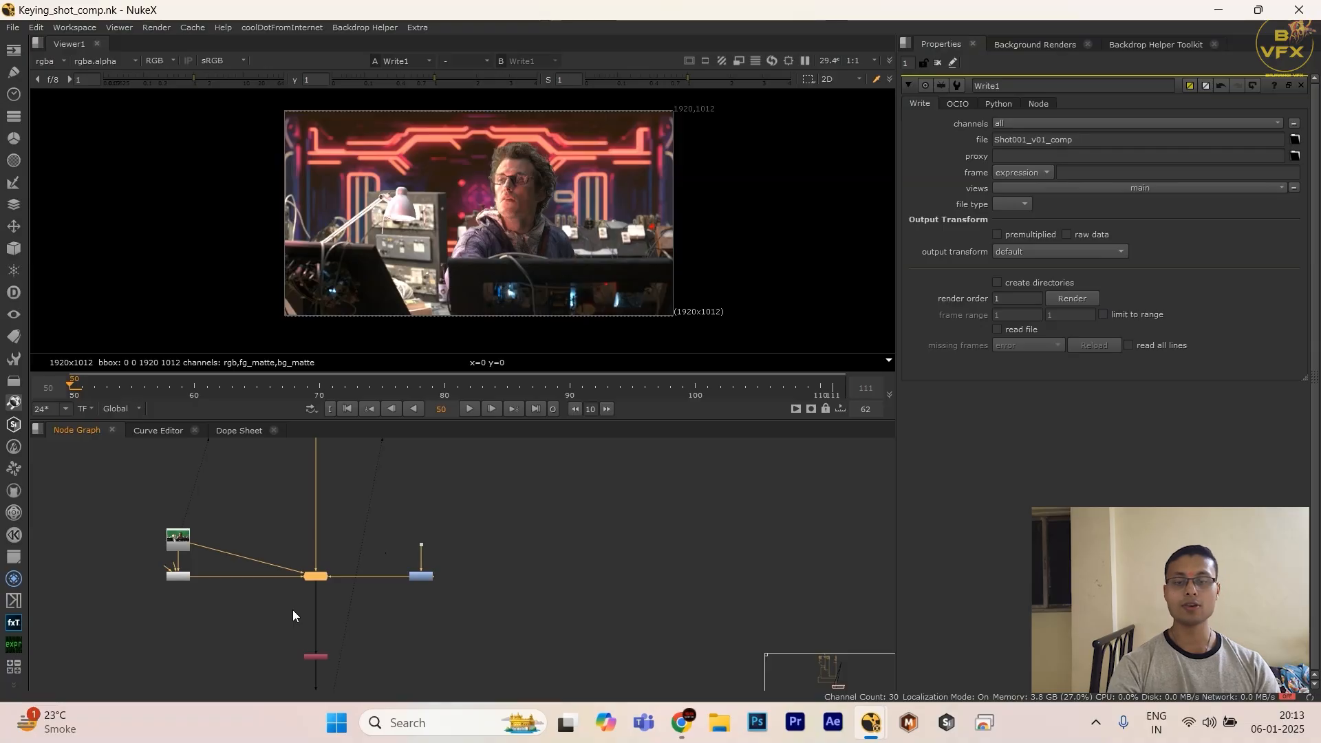
key("1")
middle_click_drag(304, 606, 327, 605)
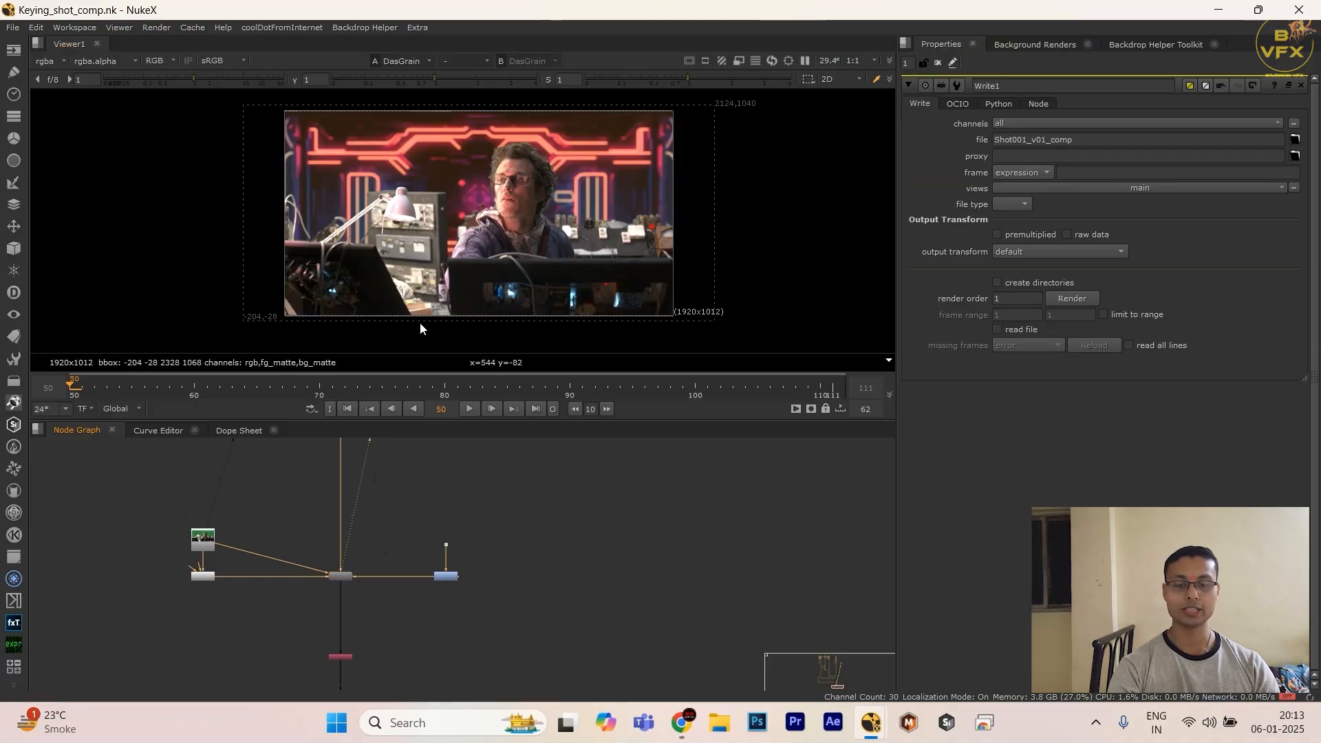
scroll(548, 205, "up", 10)
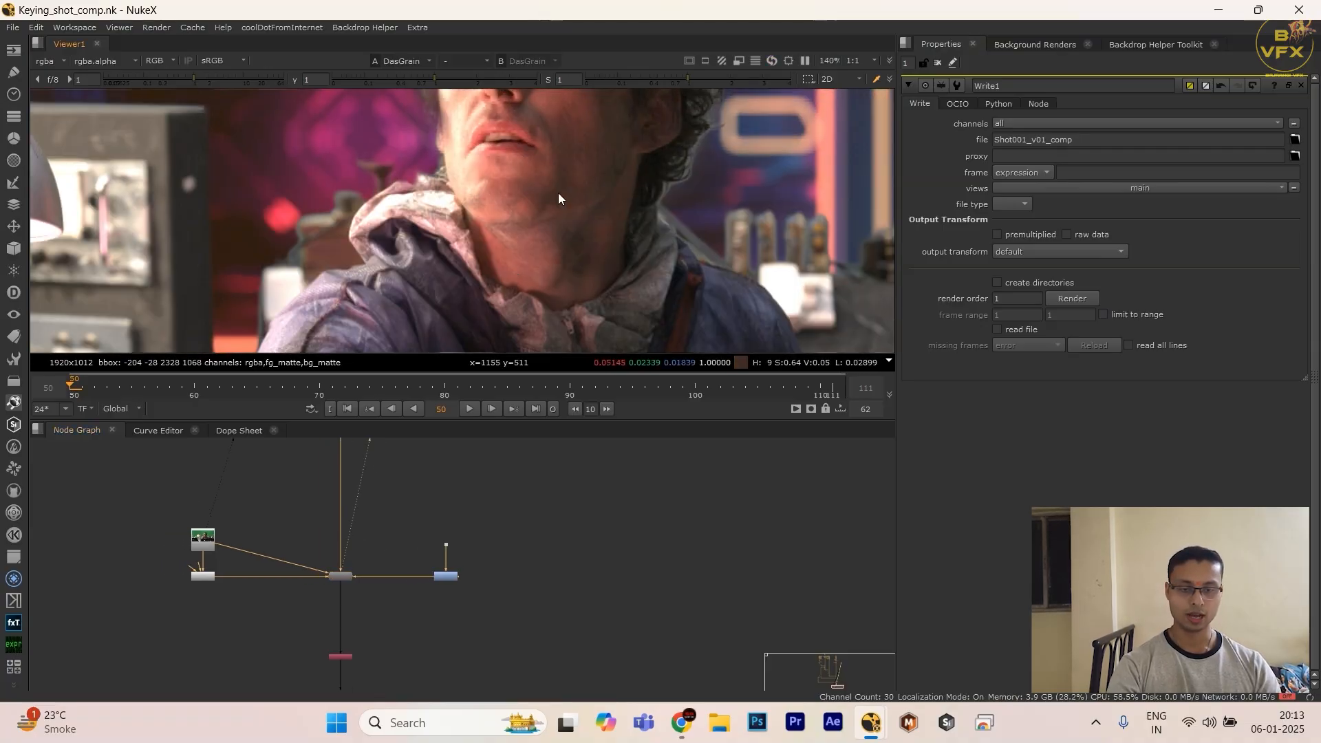
key("b")
key("2")
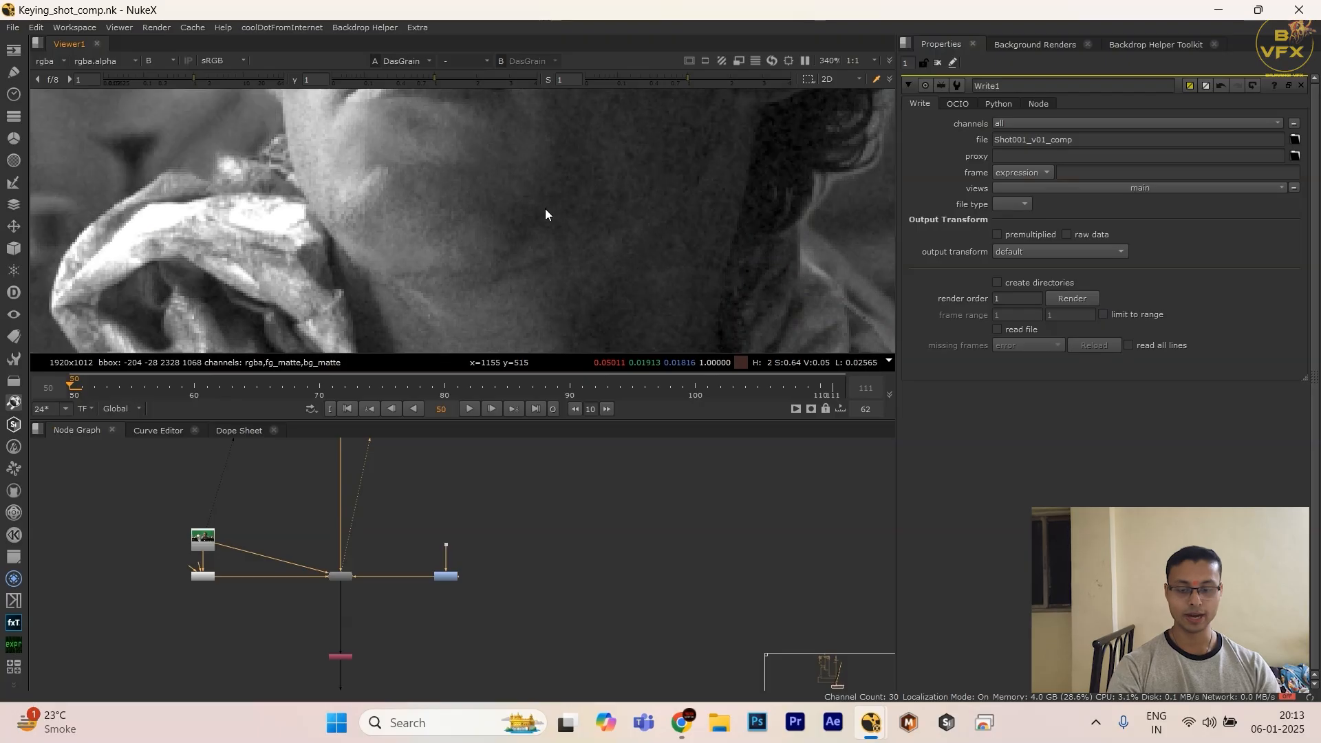
key("1")
key("2")
key("1")
key("2")
key("1")
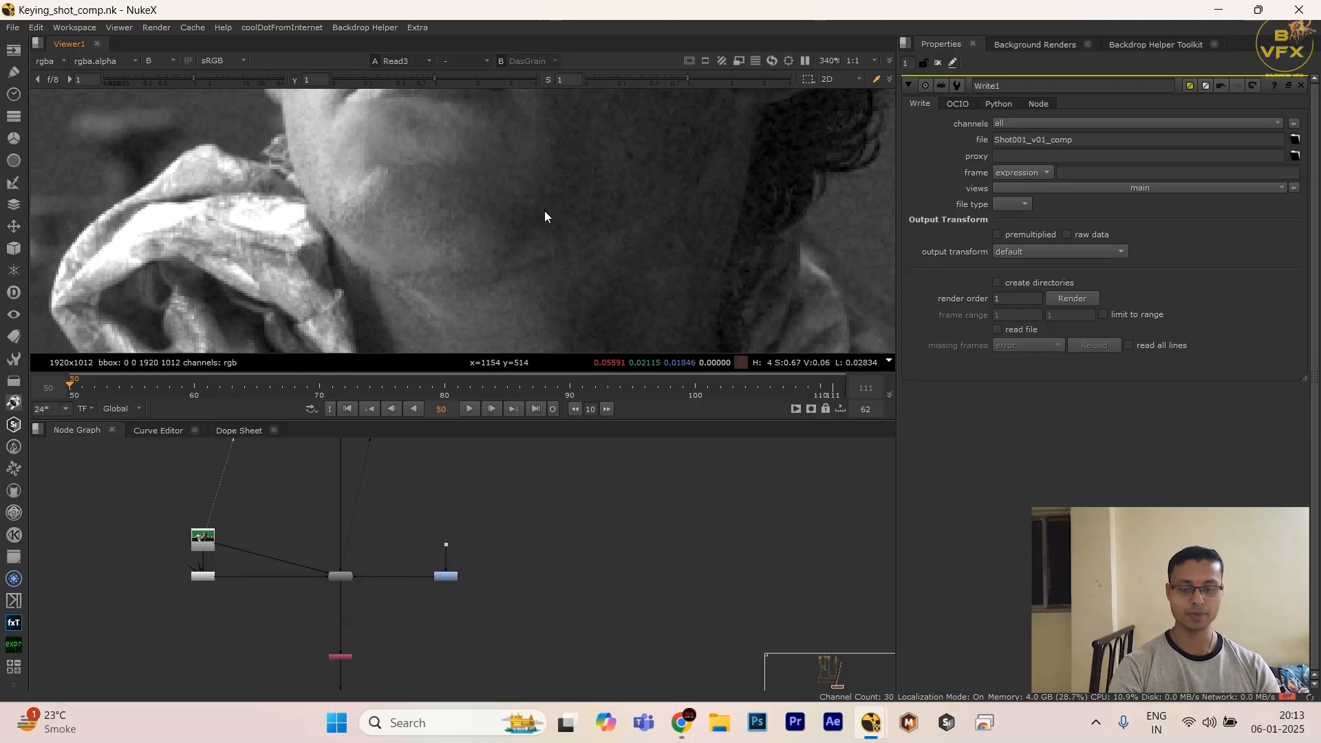
key("b")
key("b")
key("2")
key("1")
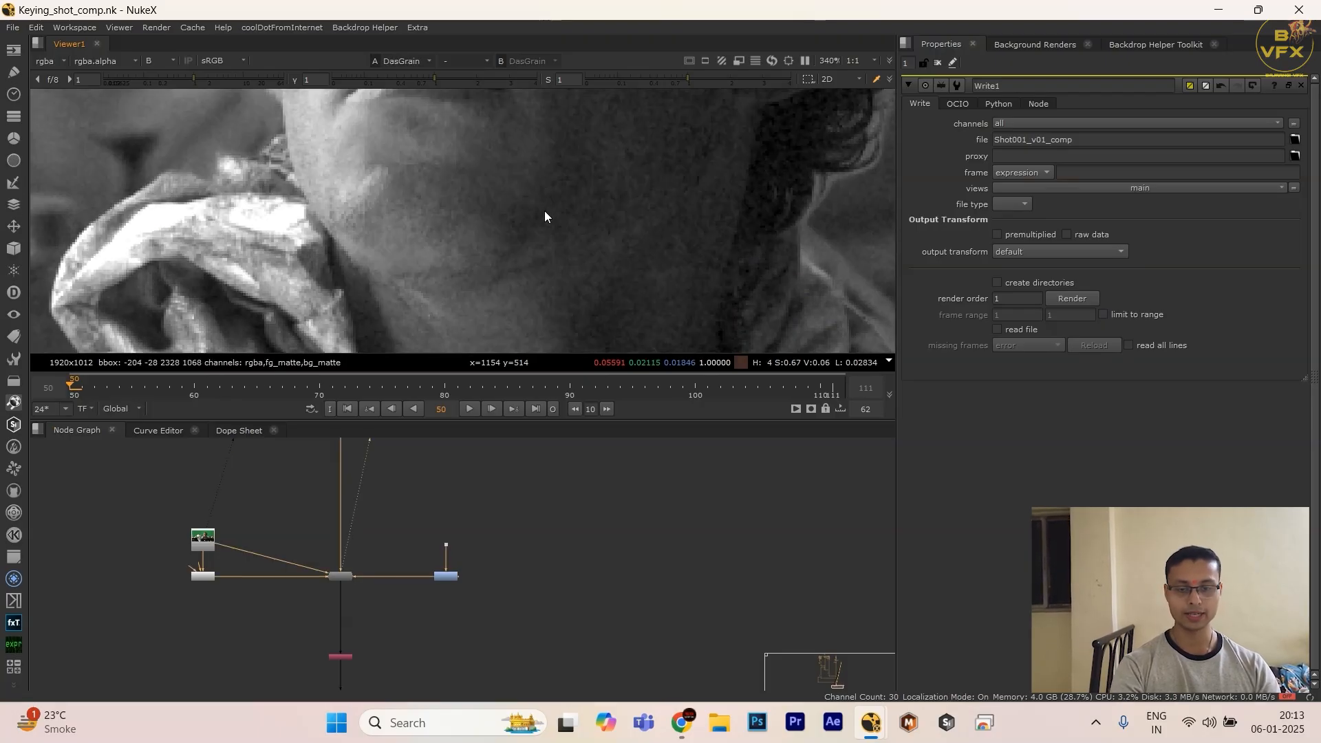
Step: Send the Write node's output to the viewer
scroll(527, 587, "down", 3)
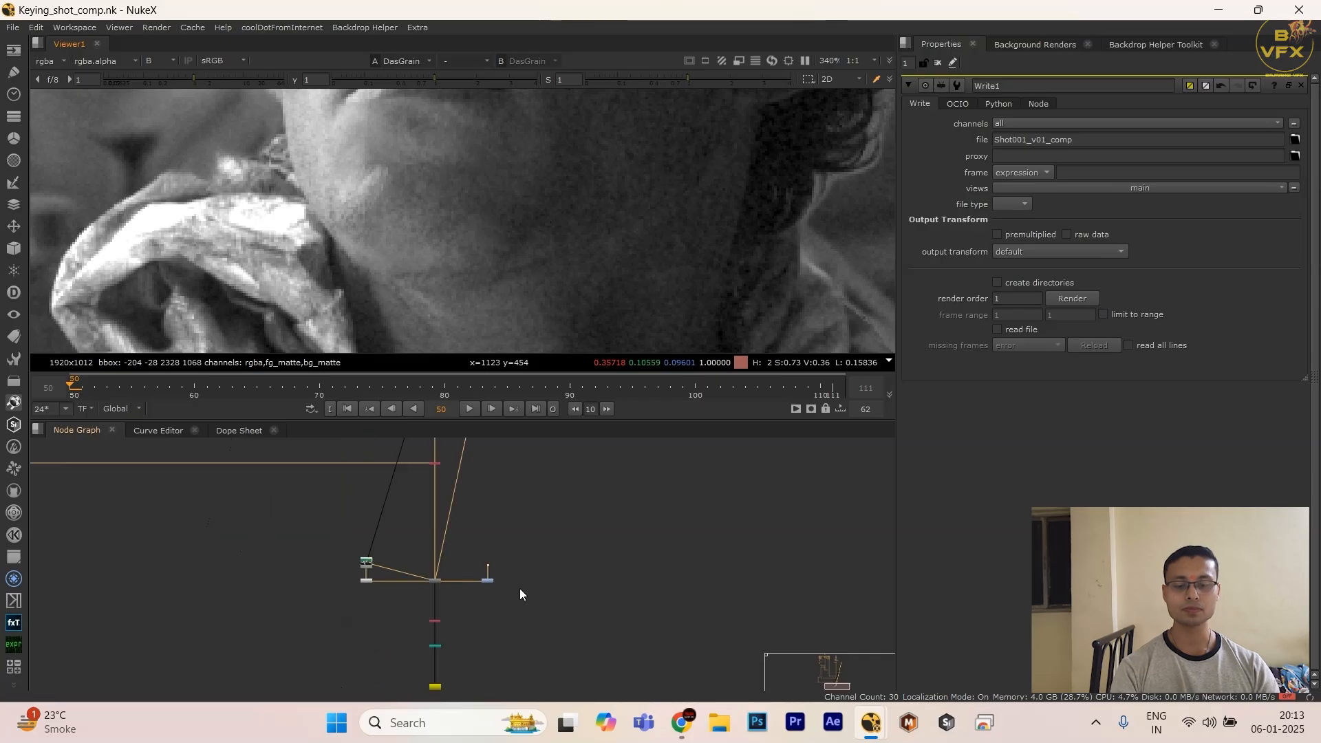
middle_click_drag(478, 646, 477, 563)
scroll(461, 576, "up", 4)
left_click(414, 630)
key("1")
scroll(440, 633, "down", 3)
middle_click_drag(448, 623, 472, 650)
left_click(472, 650)
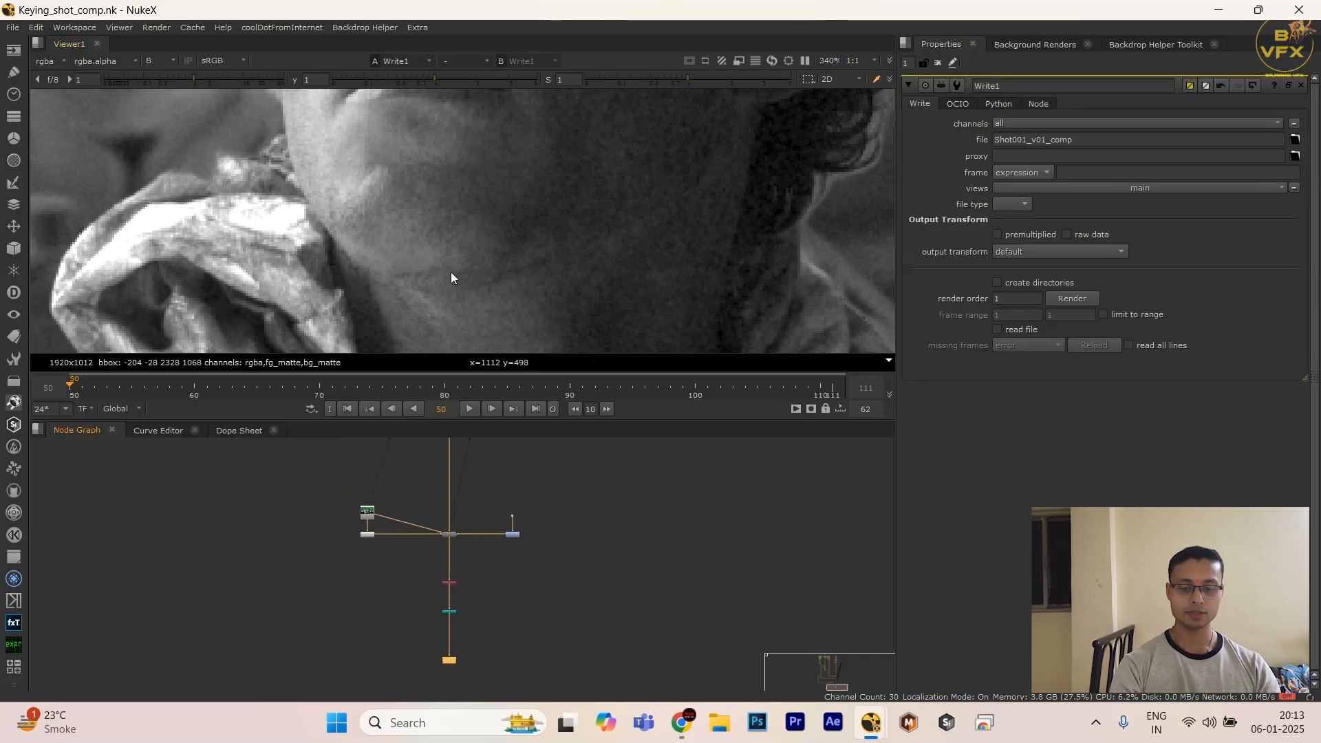
Step: Fit the Write node's output in the viewer and check its alpha channel against the full-colour image
key("f")
key("a")
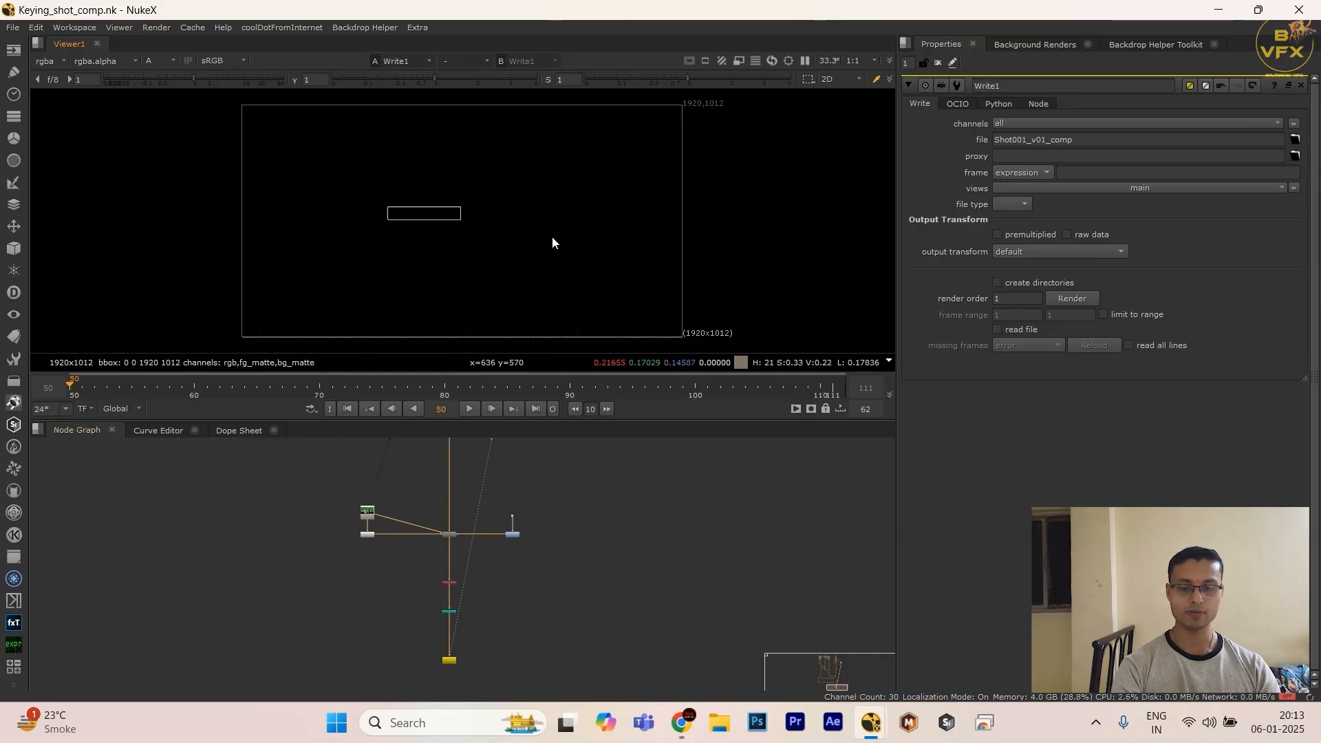
key("a")
Step: Add a LayerContactSheet node beside the Write node and connect it to the Write node's output
left_click_drag(500, 639, 393, 683)
scroll(501, 587, "up", 2)
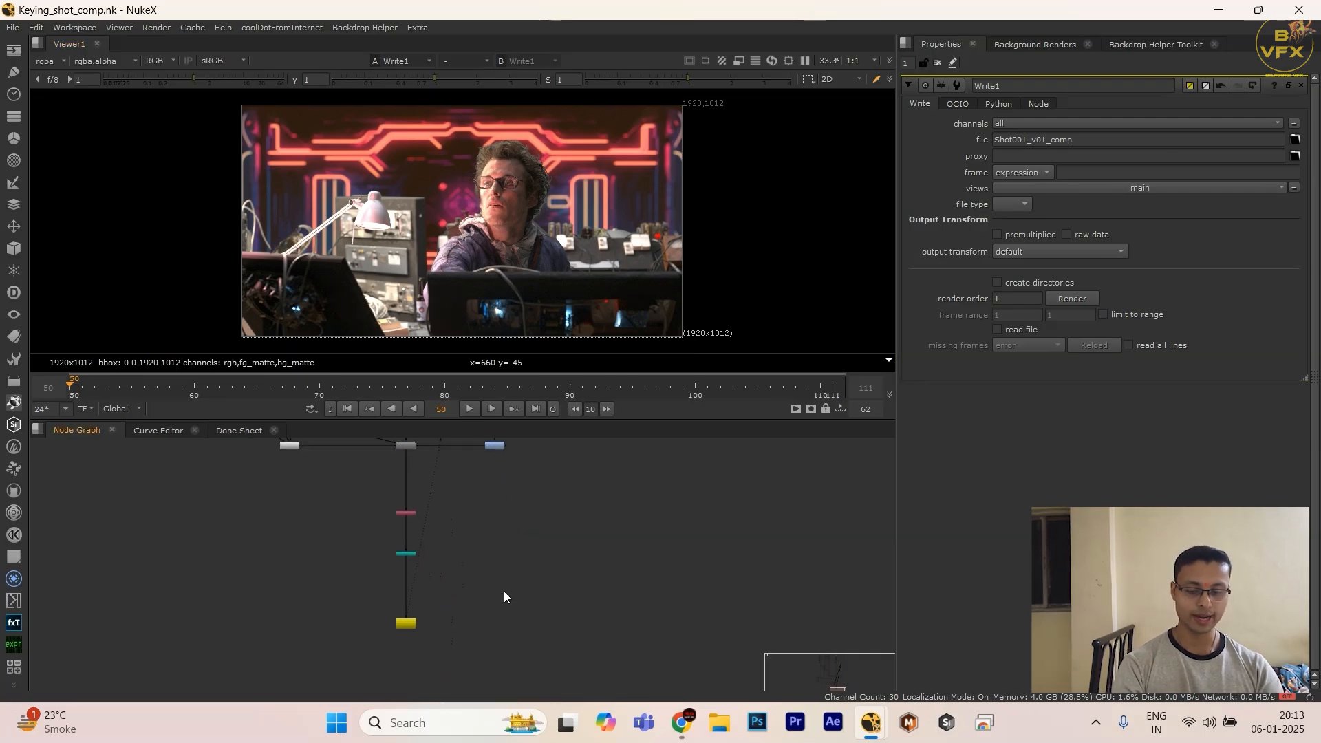
key("Tab")
type("layer")
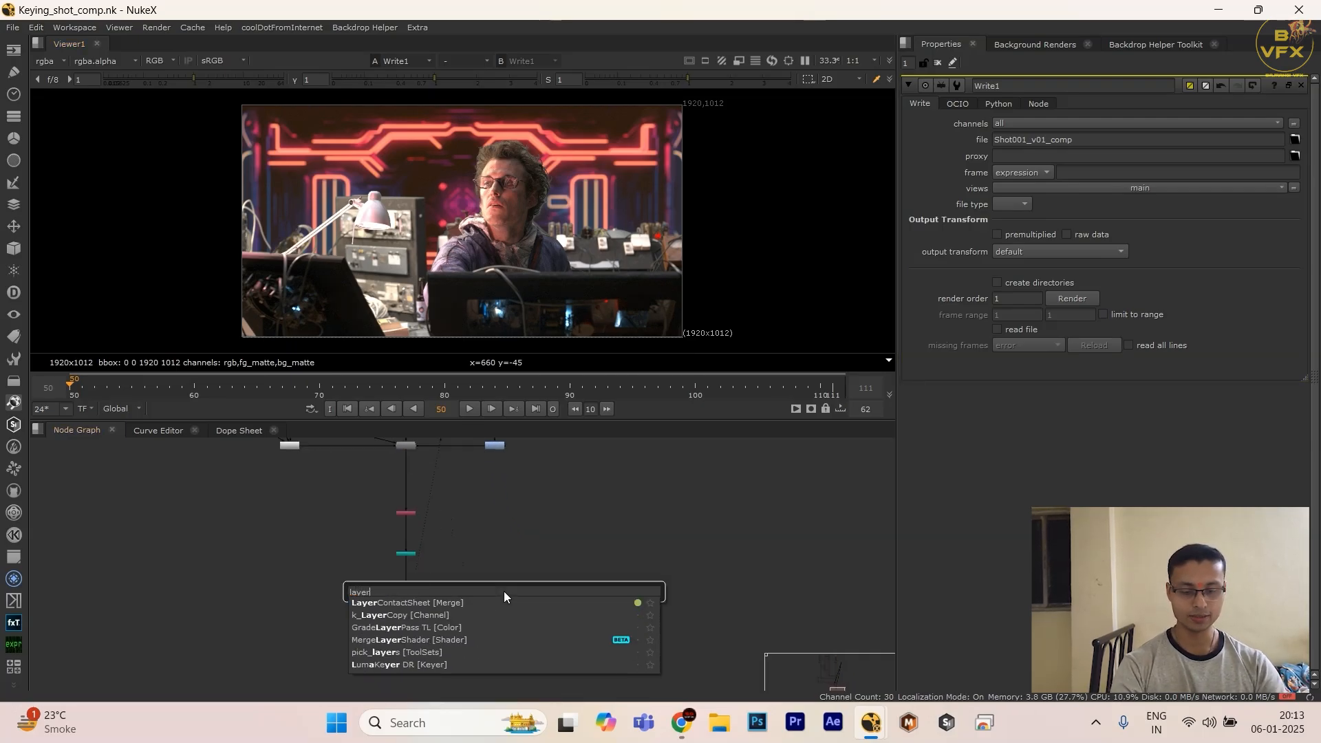
key("Return")
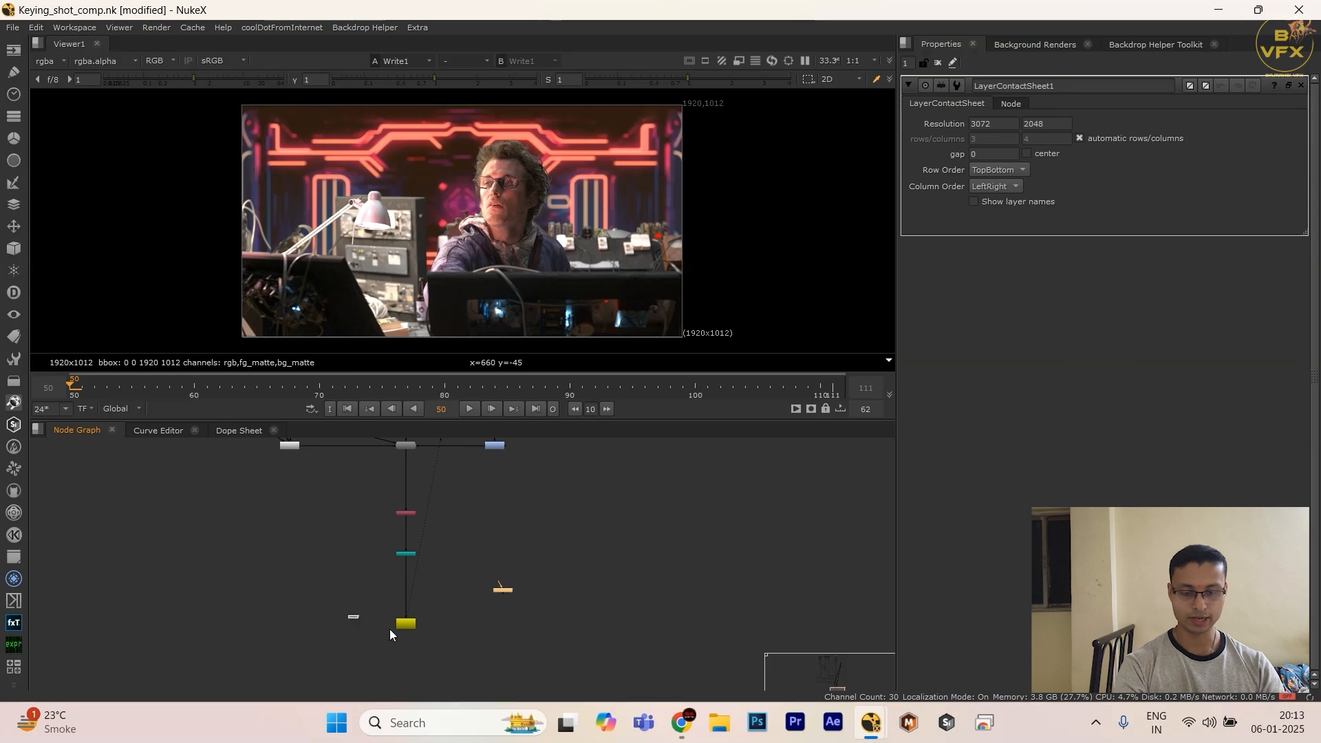
left_click(440, 649)
left_click_drag(499, 590, 519, 632)
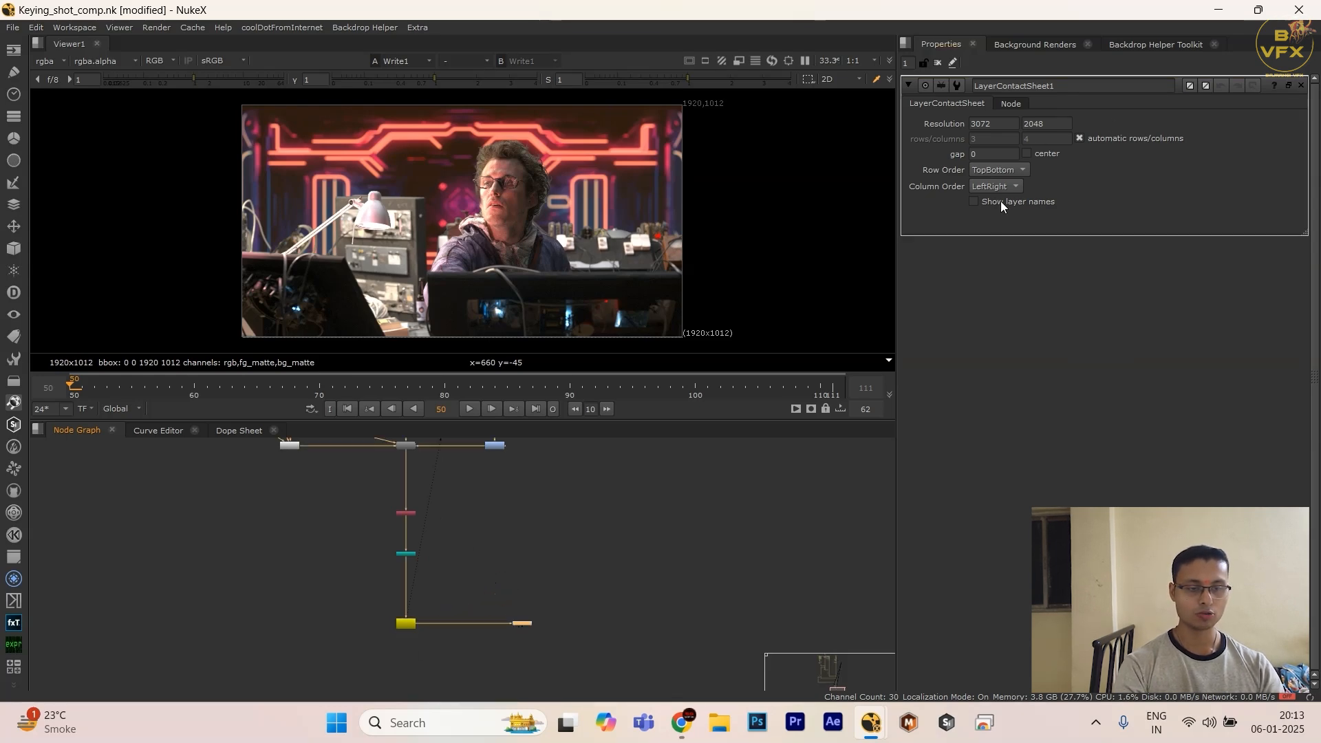
Step: View the LayerContactSheet output with layer names shown, and examine it in the enlarged viewer
key("1")
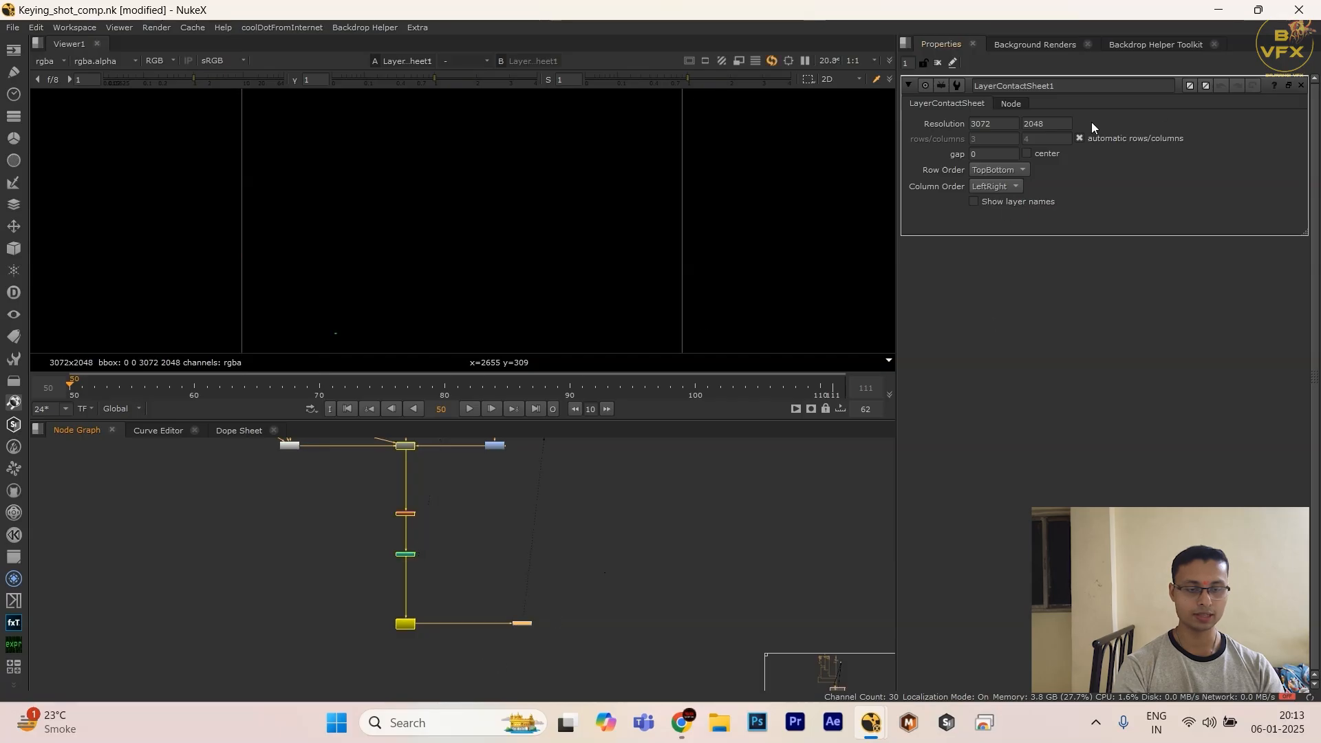
left_click(1017, 202)
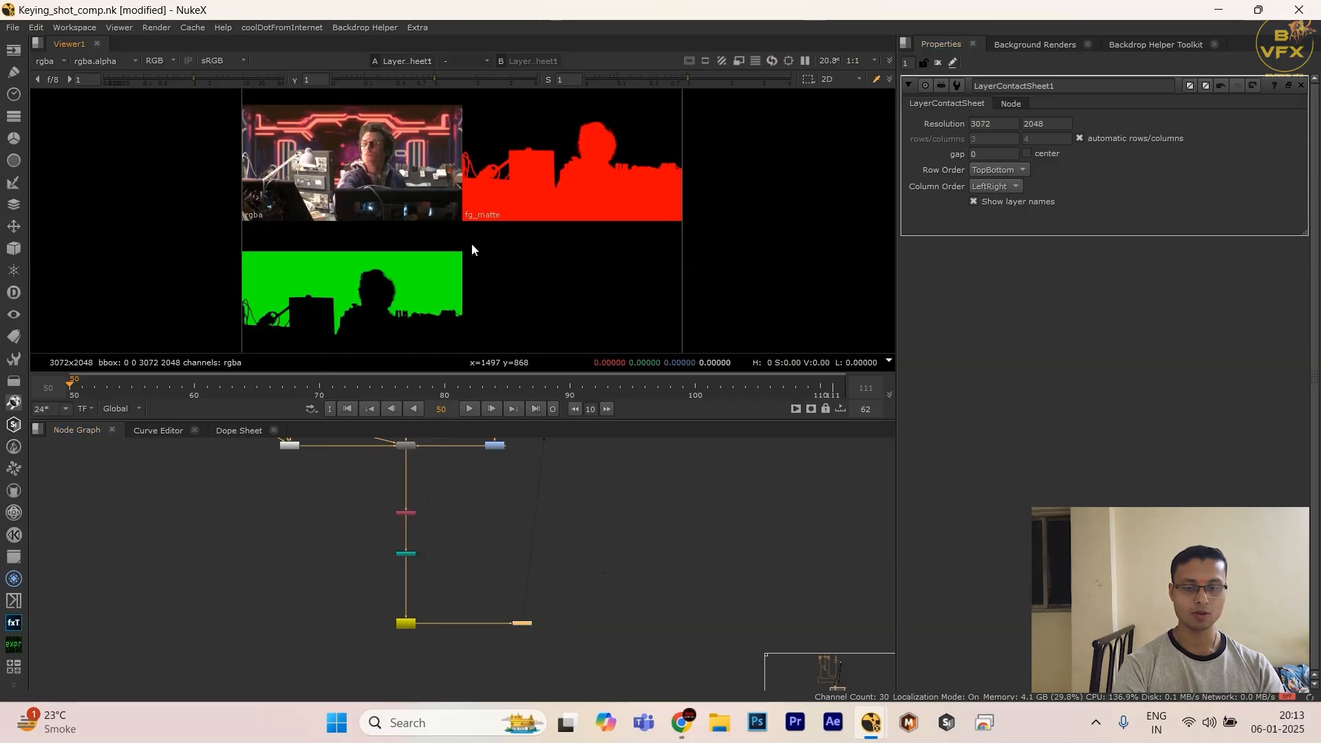
key("space")
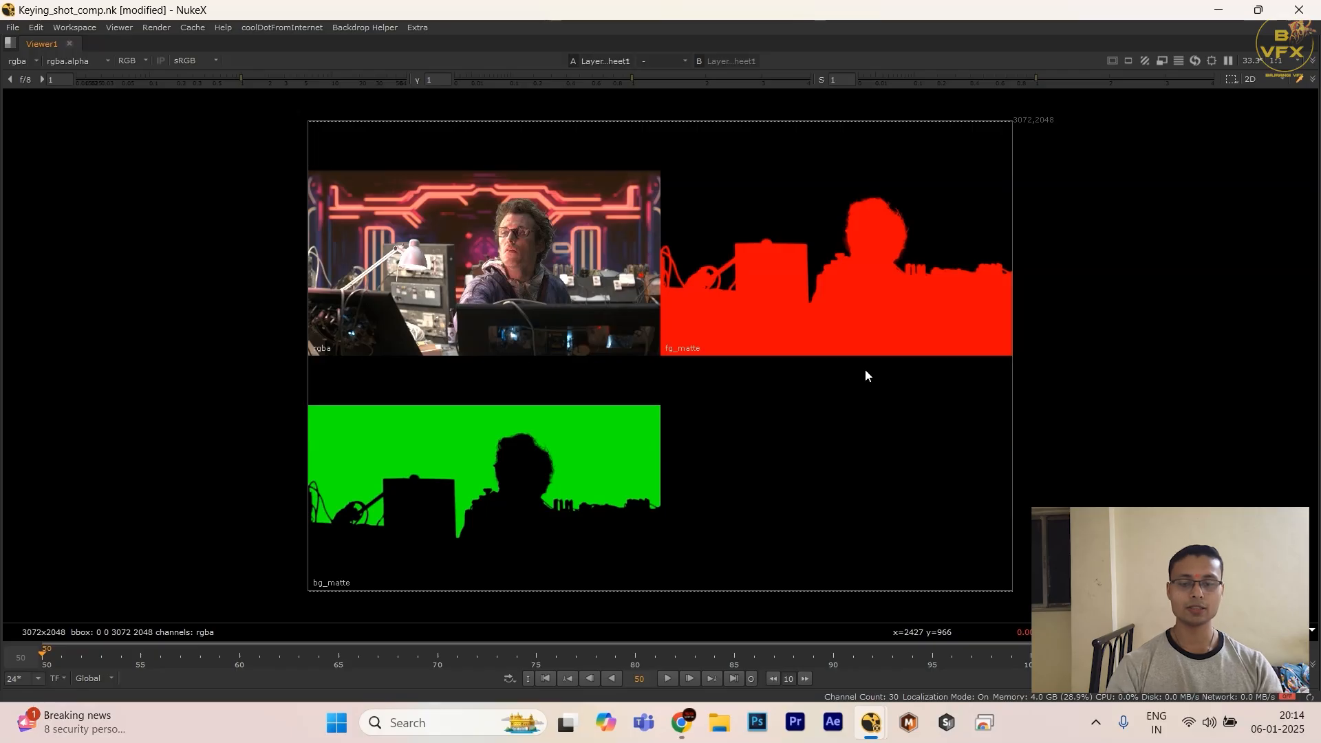
left_click(21, 66)
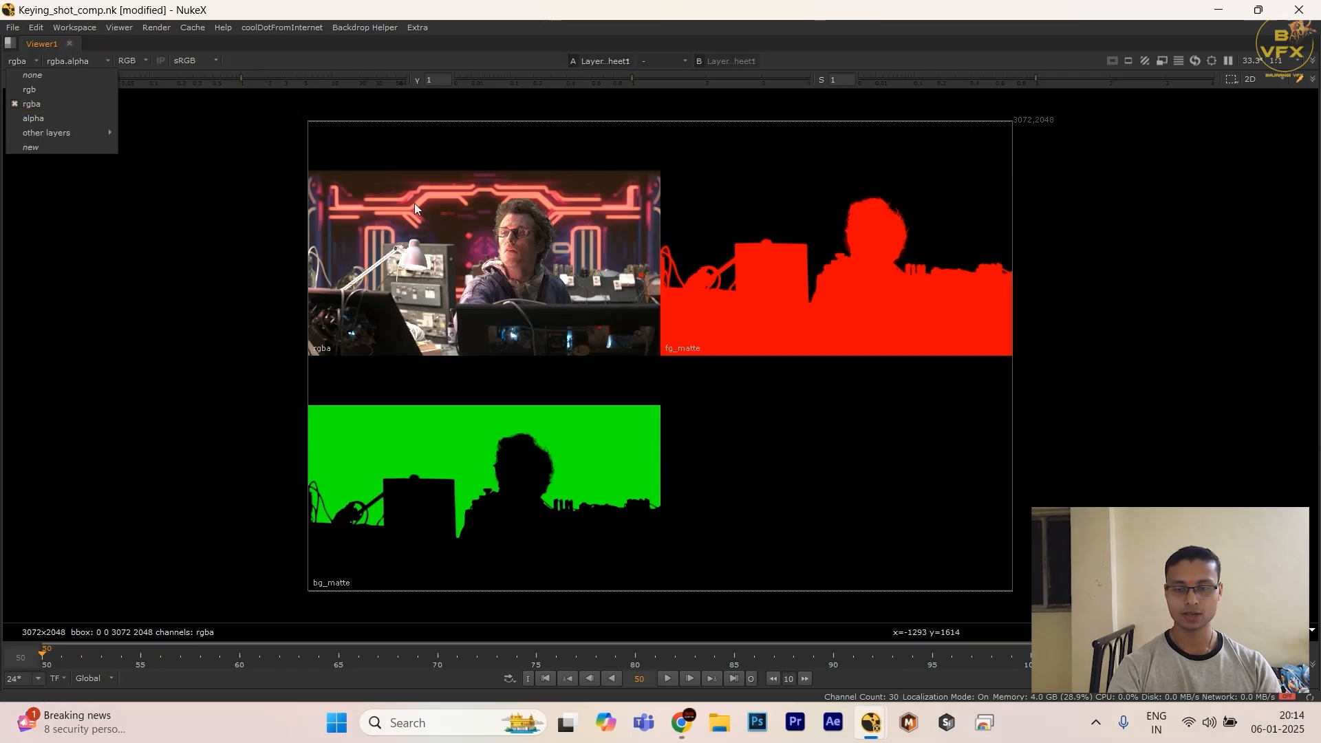
left_click(414, 203)
Step: Restore the layout and inspect the Write node's bg_matte layer, with bg_matte.green as the viewer's alpha channel
key("space")
left_click_drag(442, 595, 308, 676)
key("1")
left_click(50, 62)
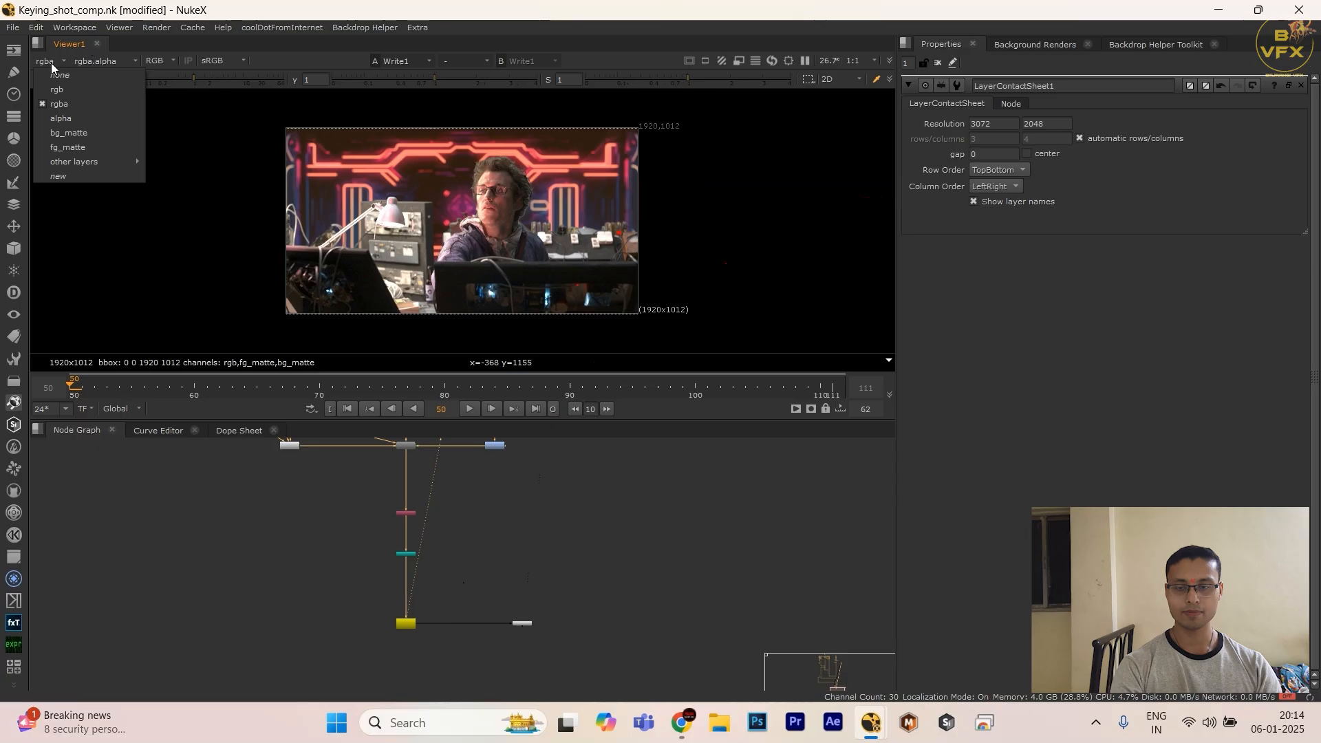
left_click(66, 133)
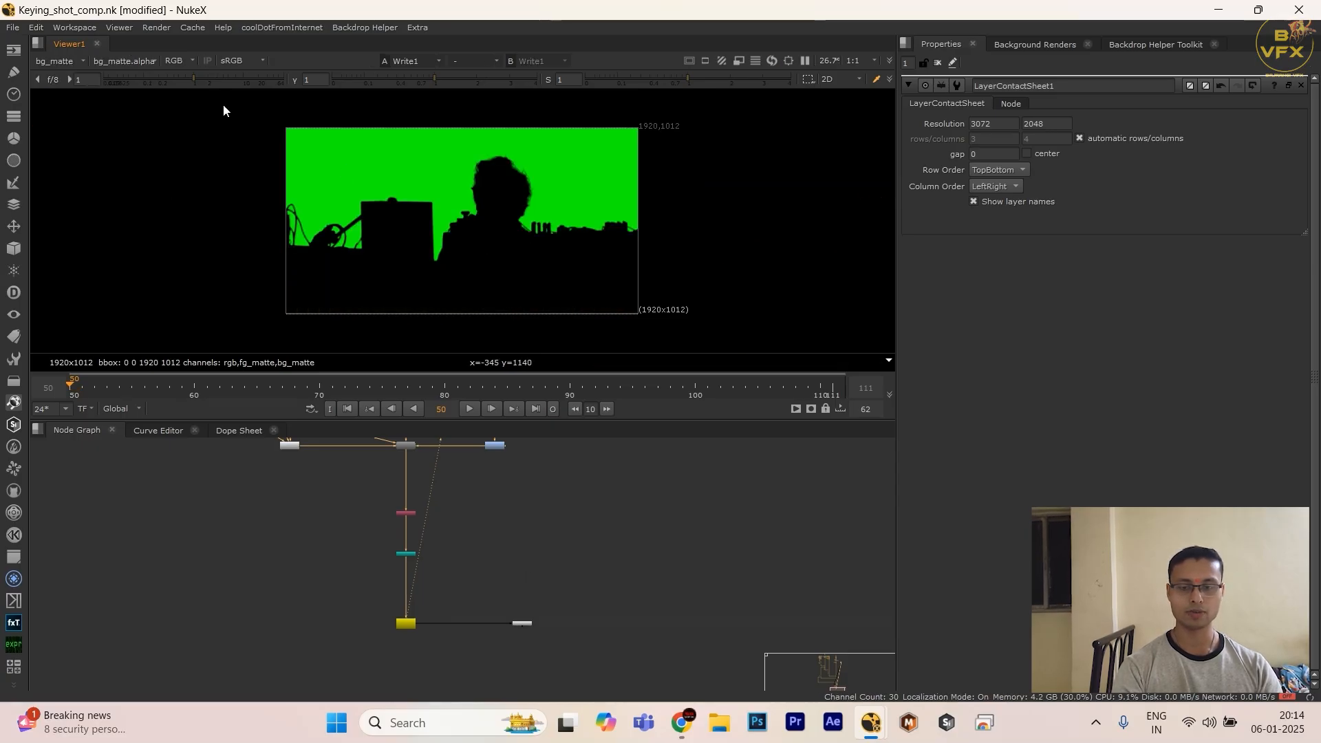
left_click(135, 62)
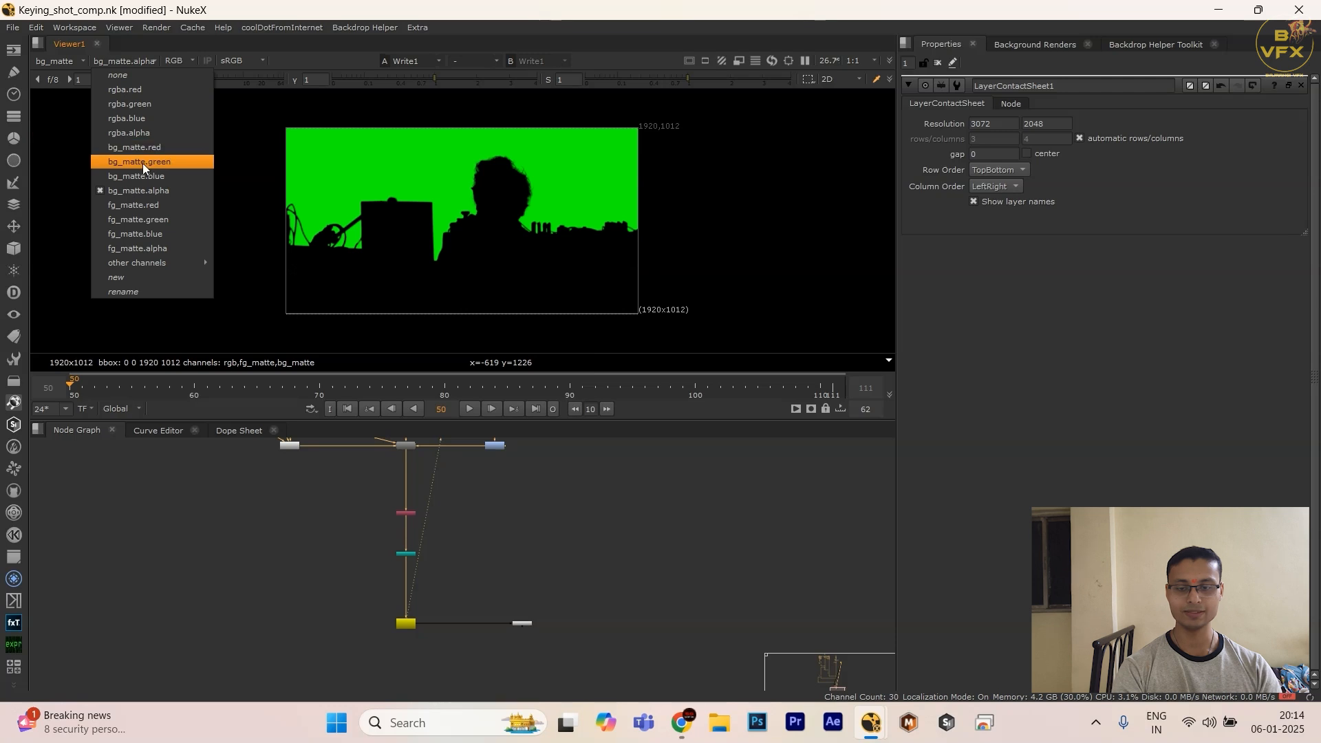
left_click(143, 163)
key("a")
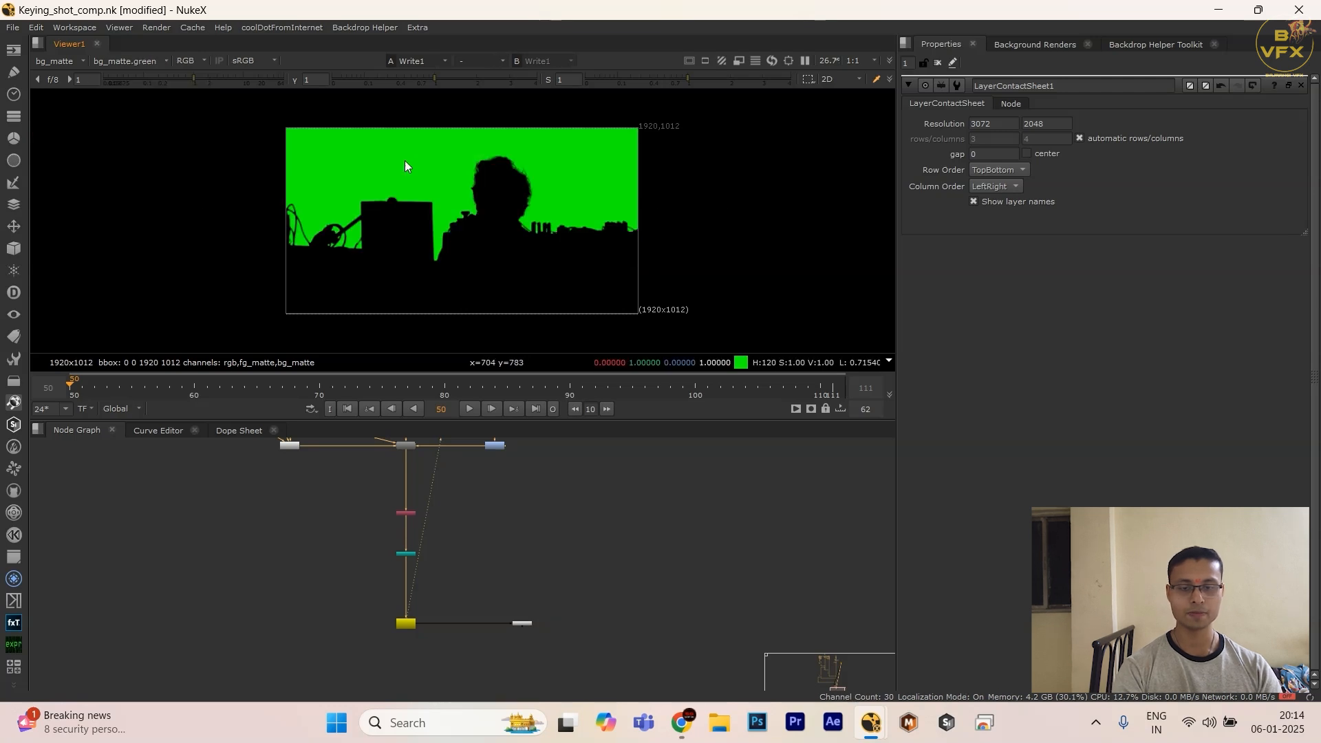
Step: Inspect the fg_matte layer of the Write output as a black-and-white matte, with fg_matte.red as the viewer's alpha channel
left_click(80, 63)
left_click(69, 147)
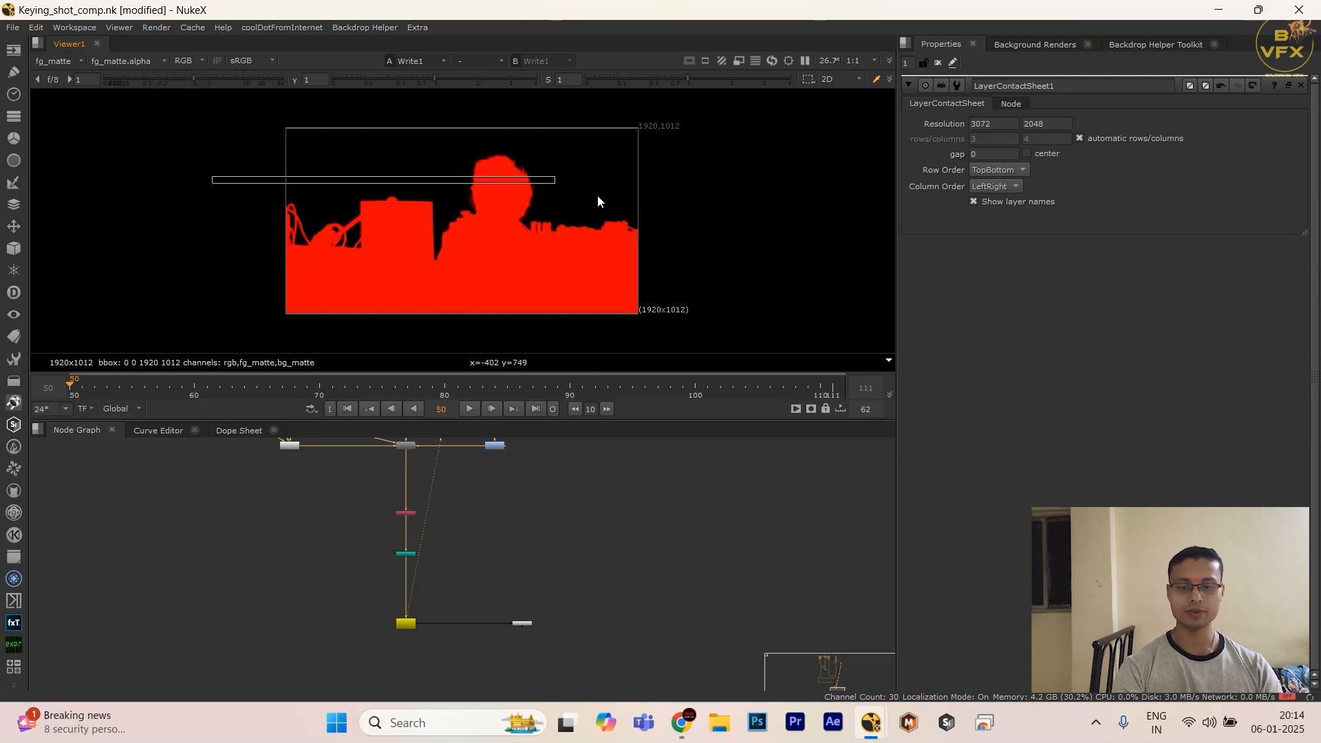
left_click(147, 62)
left_click(146, 146)
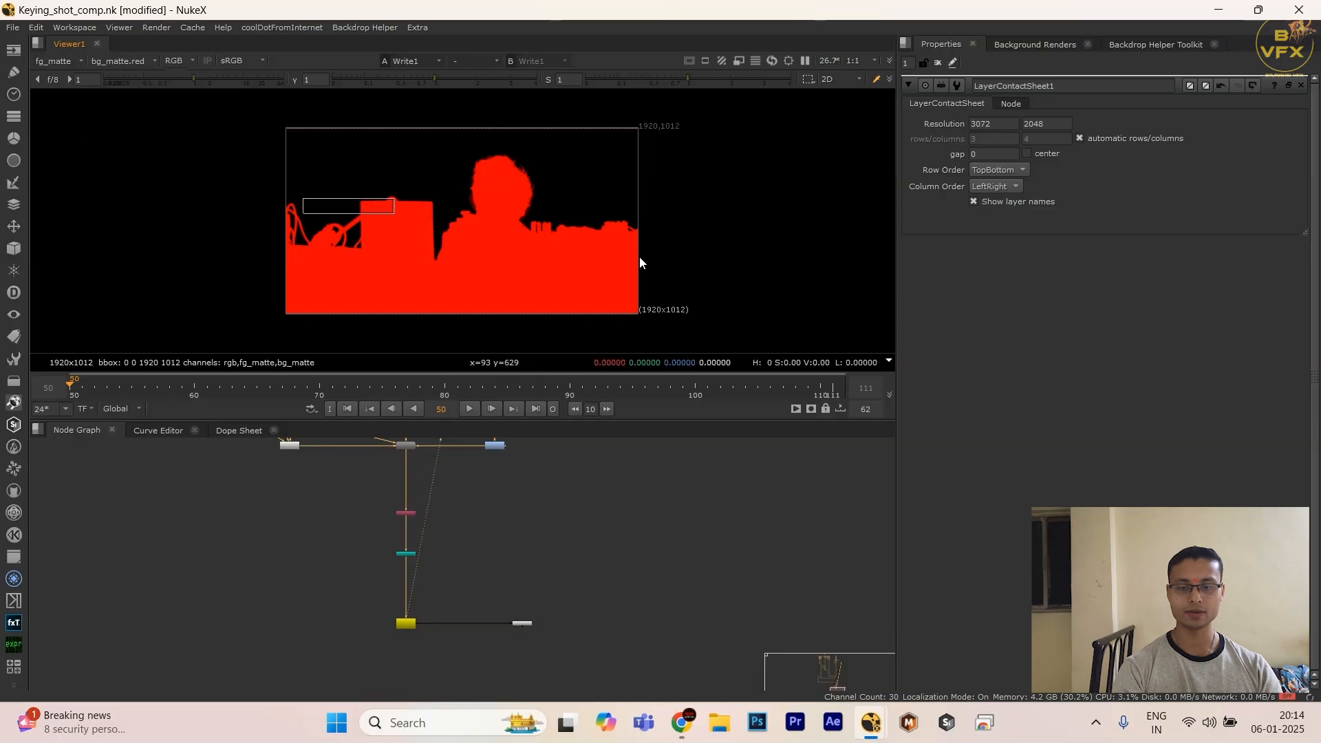
key("a")
key("a")
key("a")
left_click(137, 64)
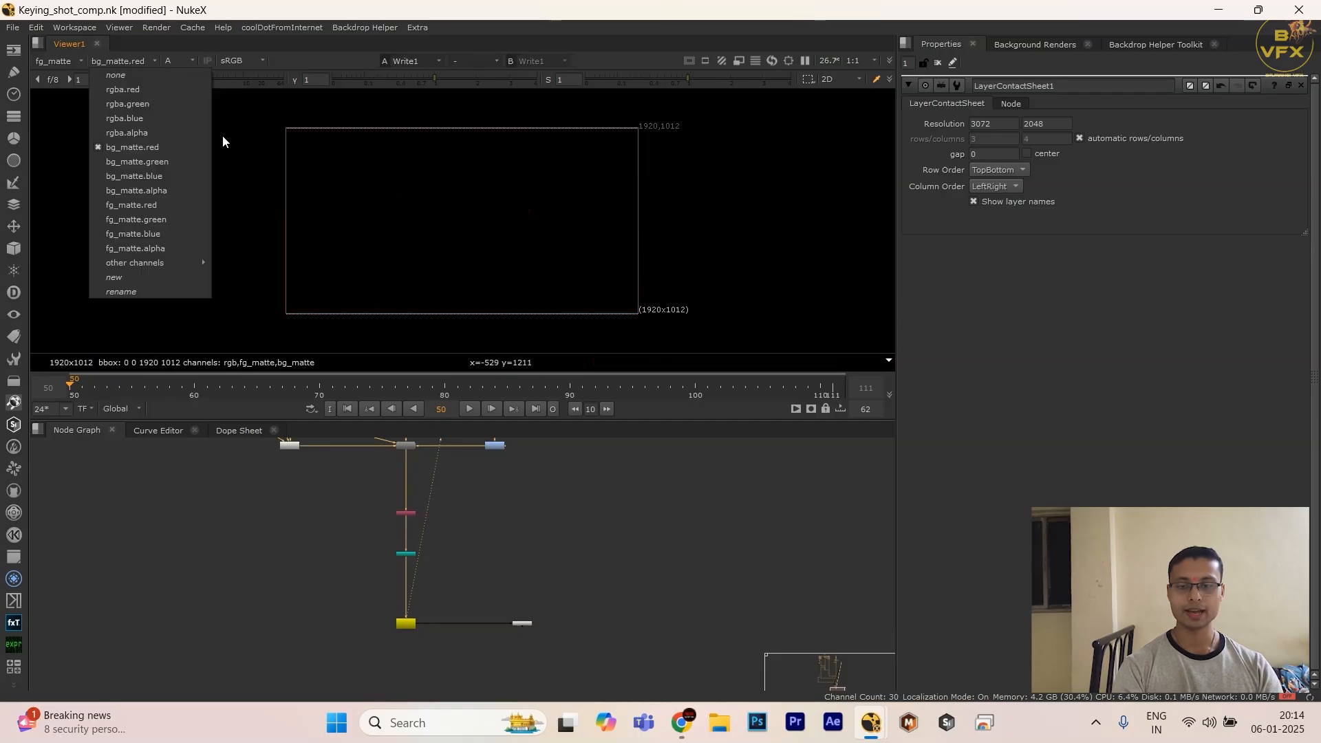
left_click(115, 206)
key("a")
key("a")
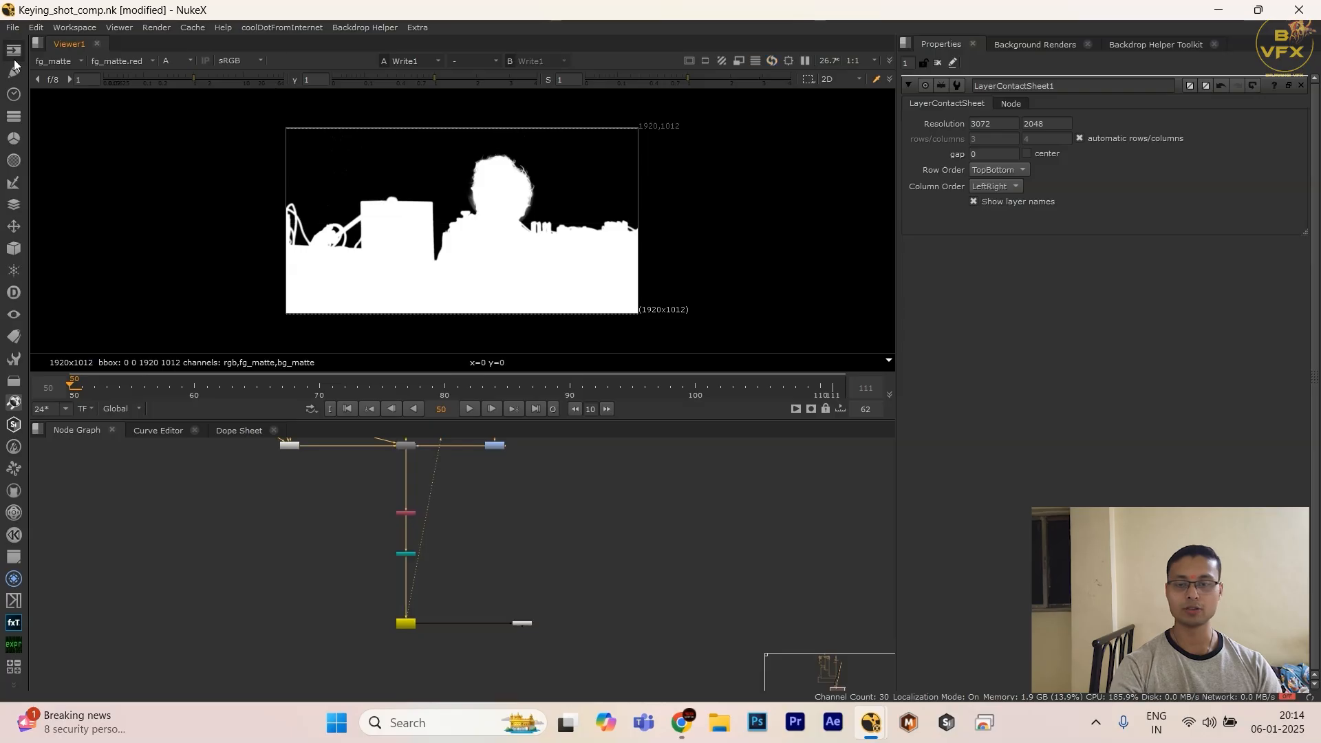
Step: Return the viewer to the rgba layer in full colour
left_click(56, 62)
left_click(60, 104)
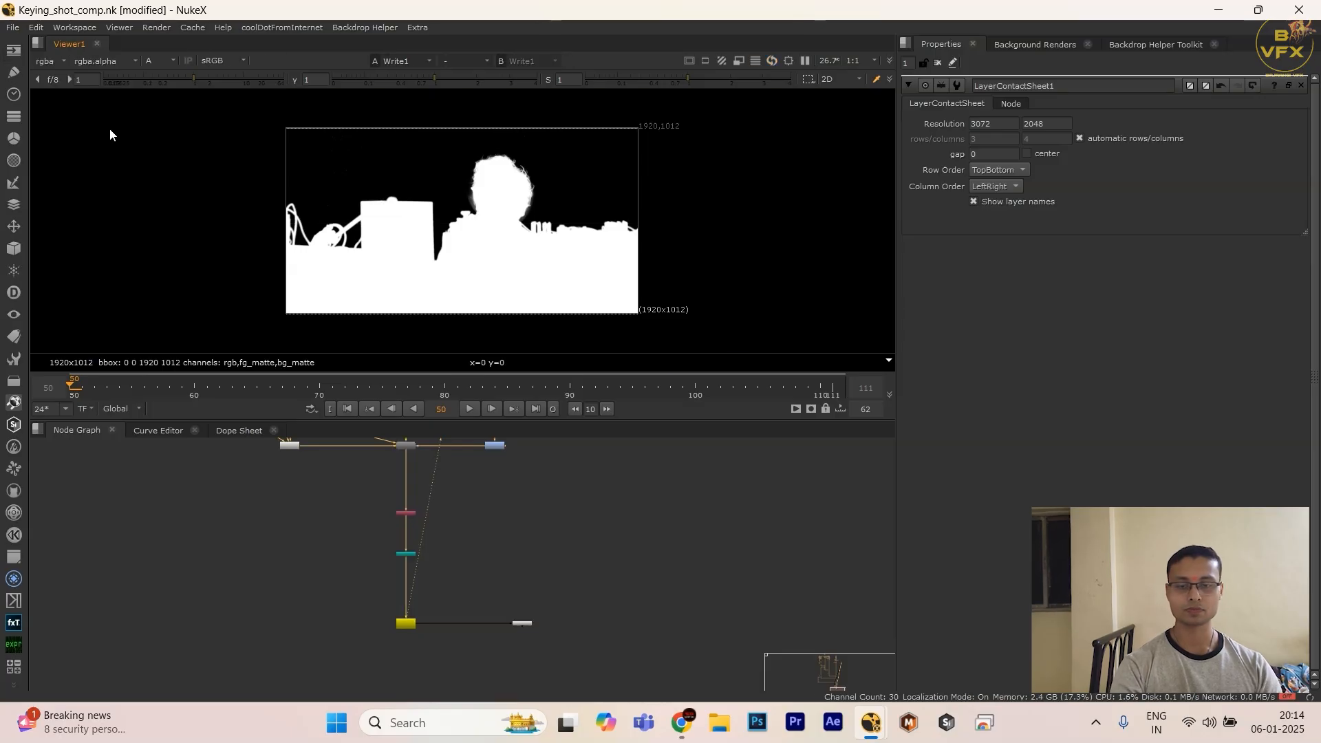
key("a")
Step: Review the LayerContactSheet output again in the enlarged viewer, then restore the normal layout
scroll(501, 607, "up", 3)
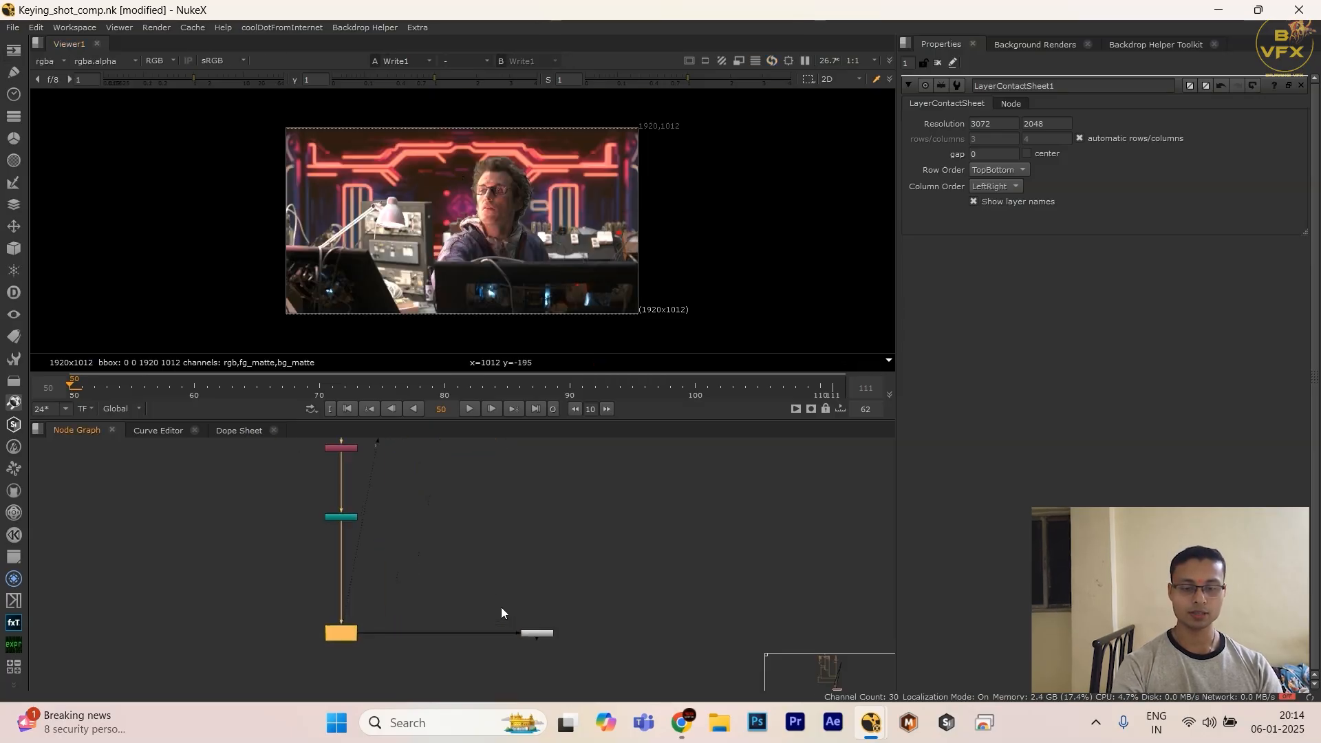
key("1")
key("space")
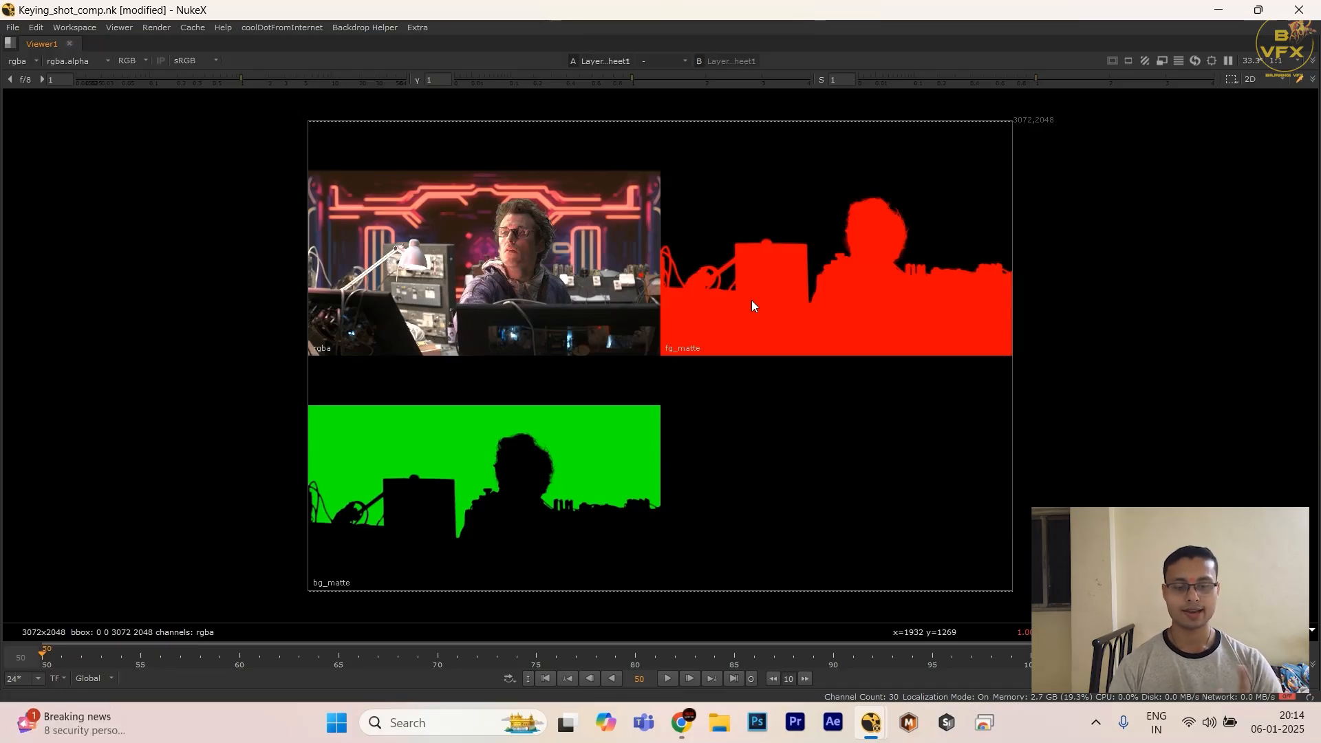
key("space")
Step: Create an unconnected Merge node in the empty area beside the Write node
middle_click_drag(419, 611, 585, 547)
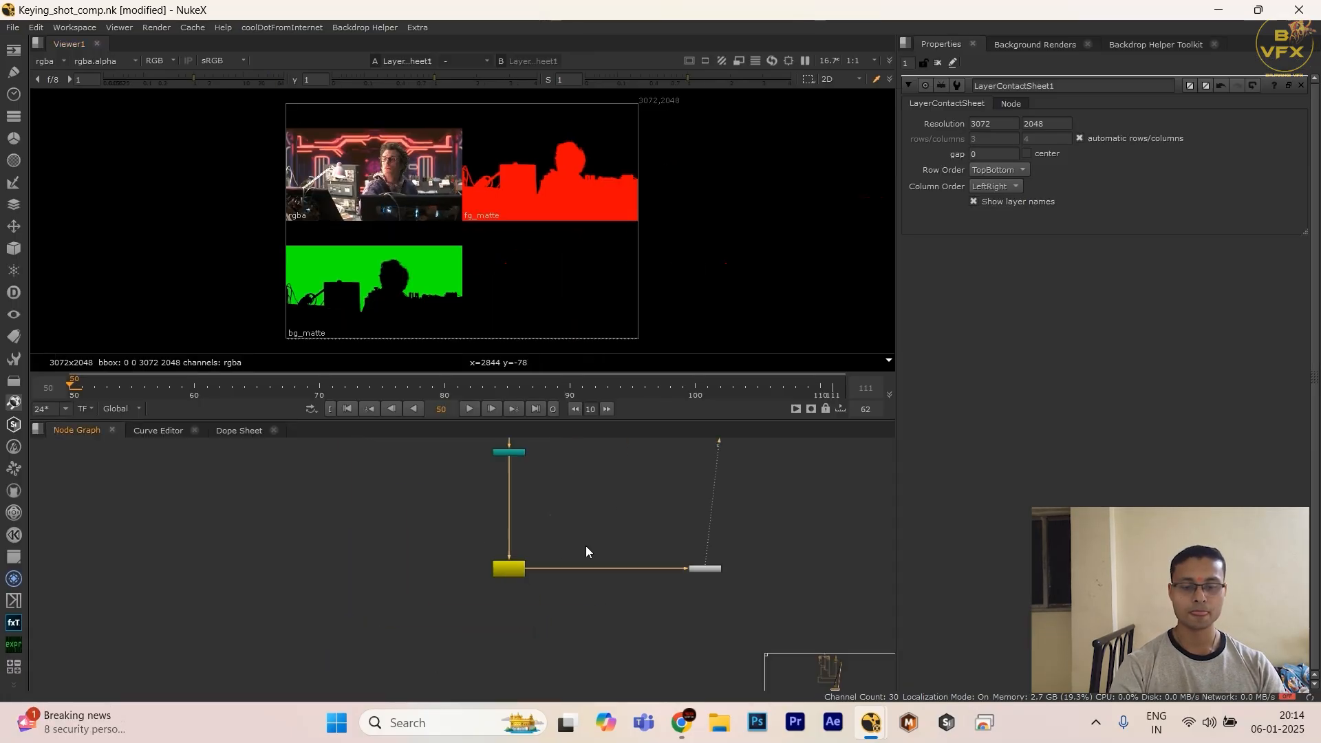
scroll(466, 591, "up", 3)
left_click(381, 596)
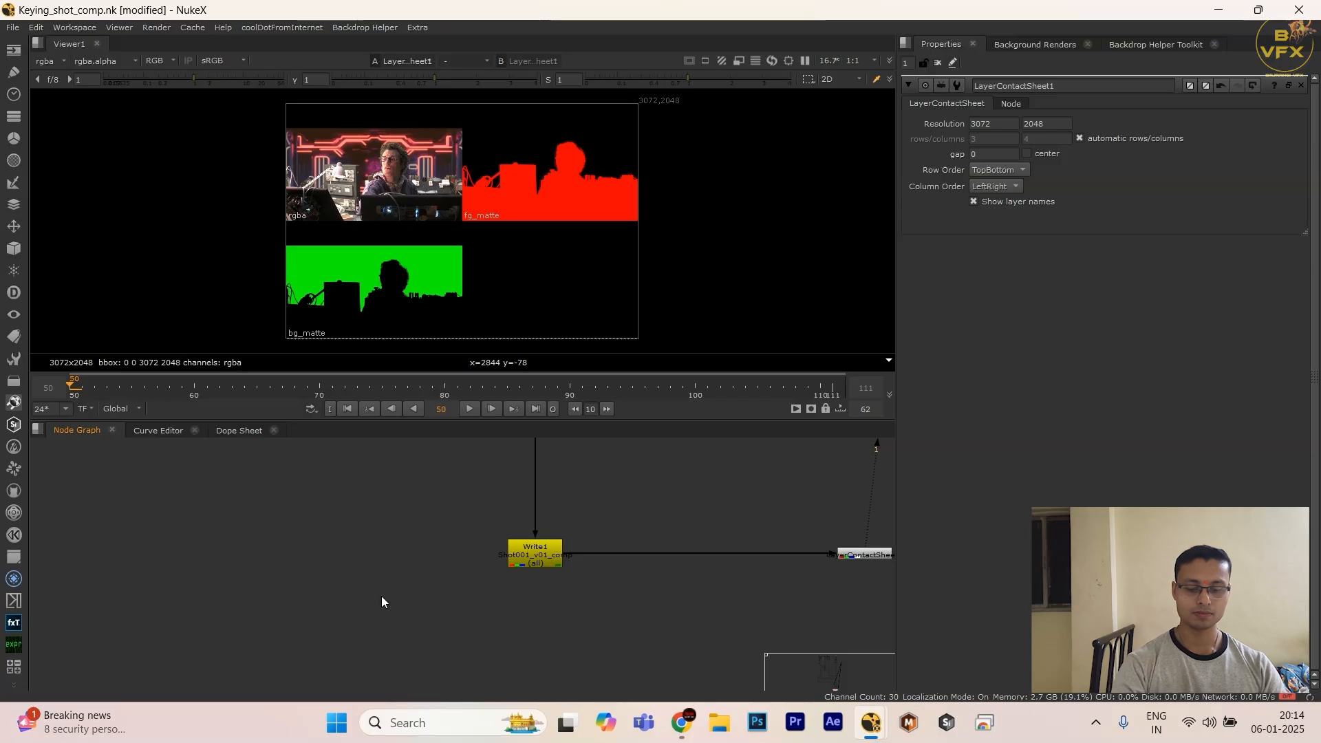
key("Tab")
left_click(374, 523)
key("m")
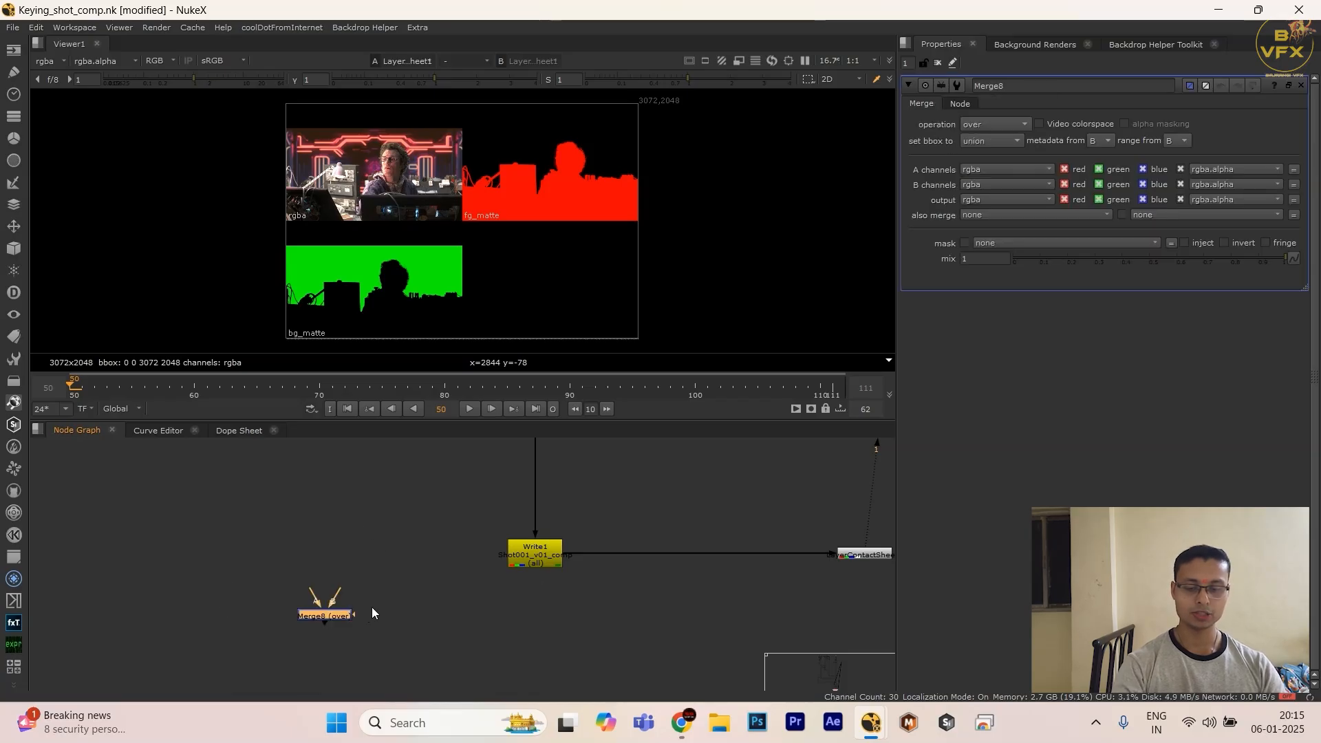
Step: Connect one input of the new Merge node to the Read3 plate and the other to the Write node
scroll(372, 606, "down", 3)
middle_click_drag(384, 596, 437, 592)
scroll(438, 592, "up", 3)
left_click_drag(390, 523, 676, 624, "shift")
scroll(648, 606, "down", 3)
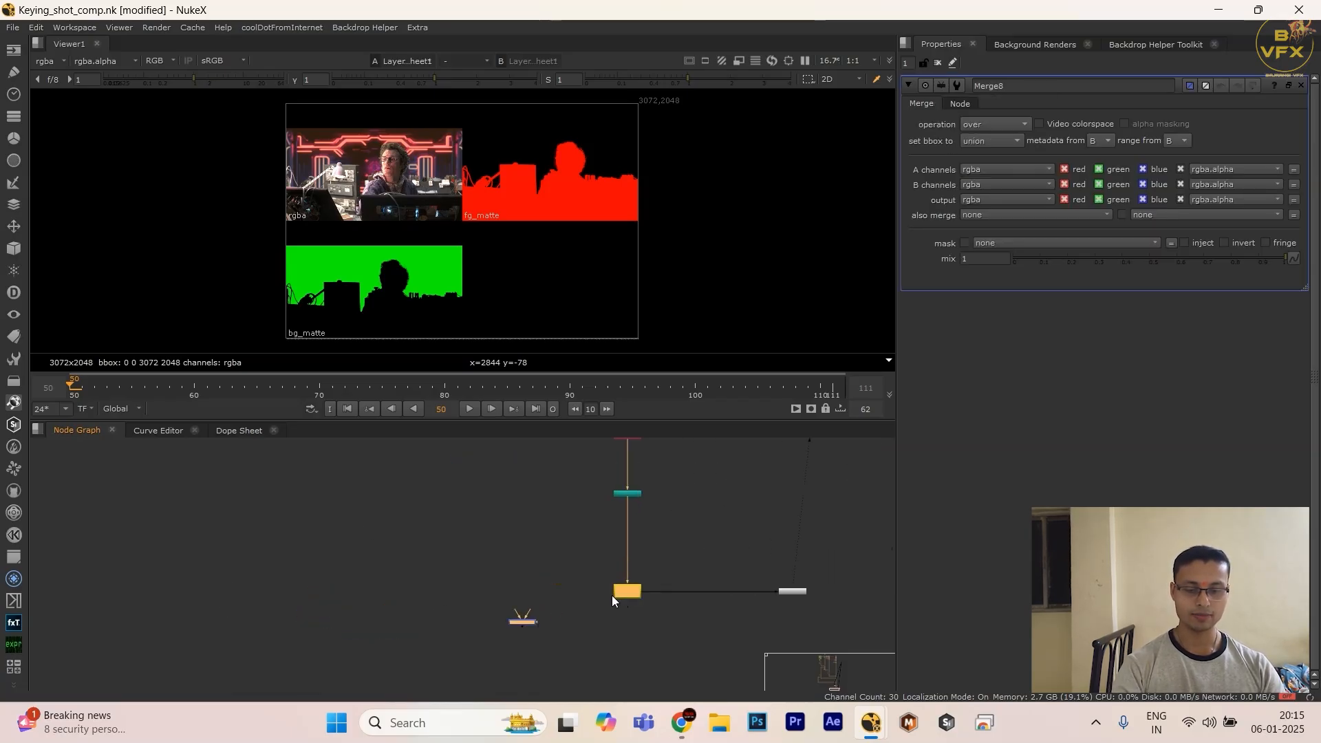
scroll(547, 572, "down", 6)
middle_click_drag(521, 484, 523, 569)
scroll(524, 581, "up", 6)
scroll(538, 601, "up", 2)
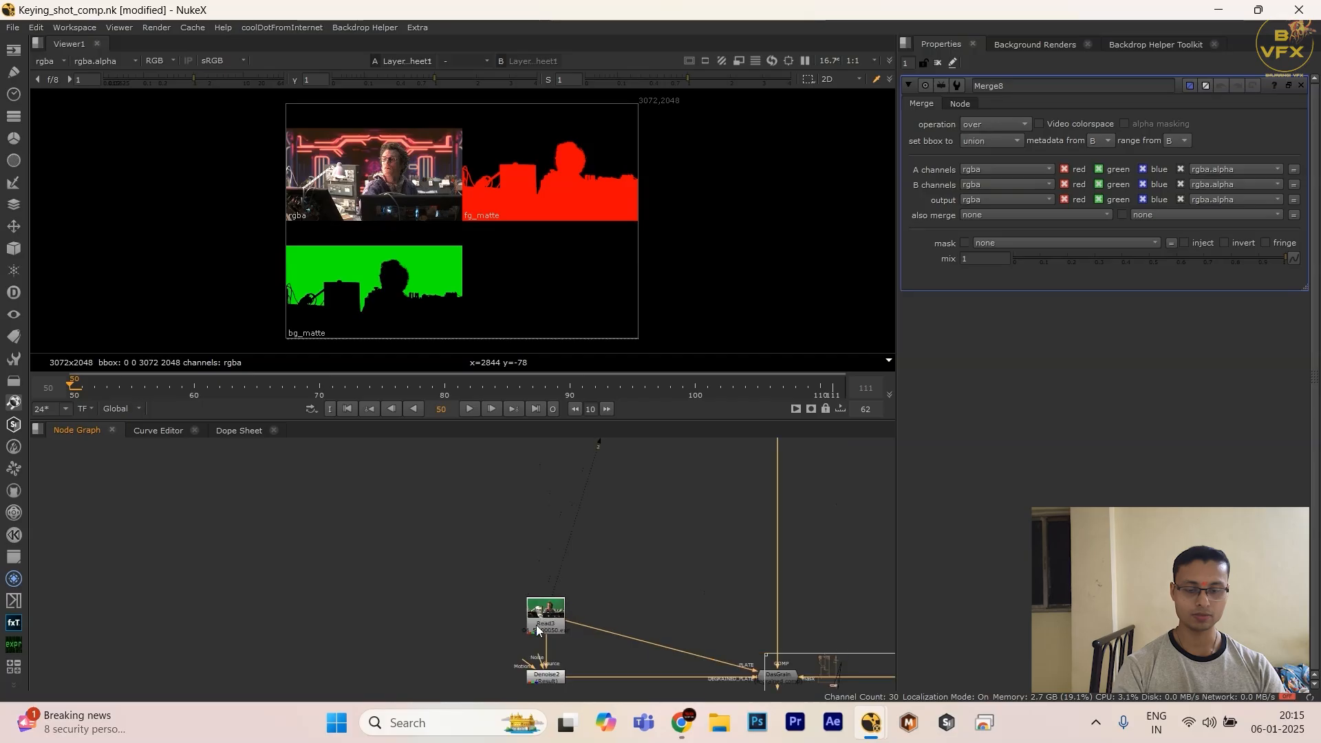
middle_click_drag(536, 613, 517, 355)
scroll(503, 528, "up", 2)
left_click(537, 536)
key("y")
scroll(538, 536, "down", 4)
scroll(494, 596, "up", 4)
left_click_drag(467, 600, 626, 687)
Step: View the new Merge node's output and set its operation to difference
key("1")
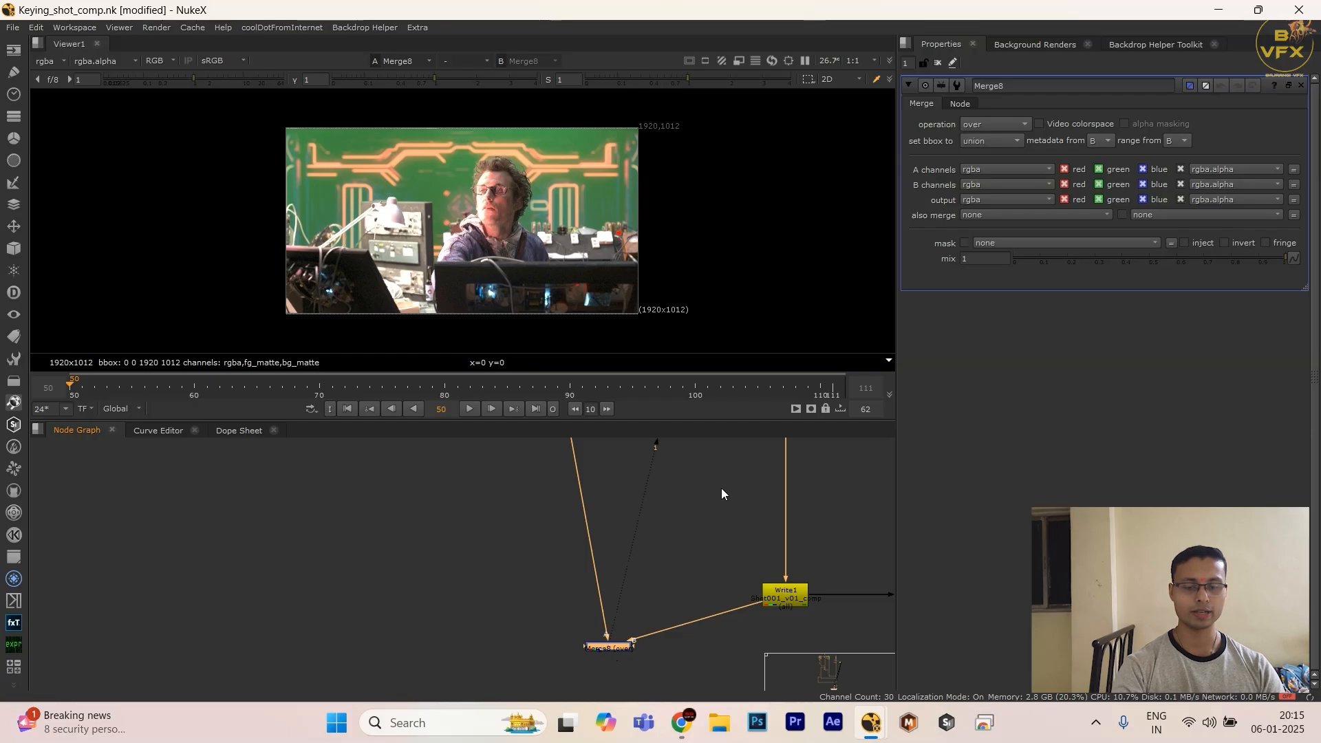
left_click(970, 125)
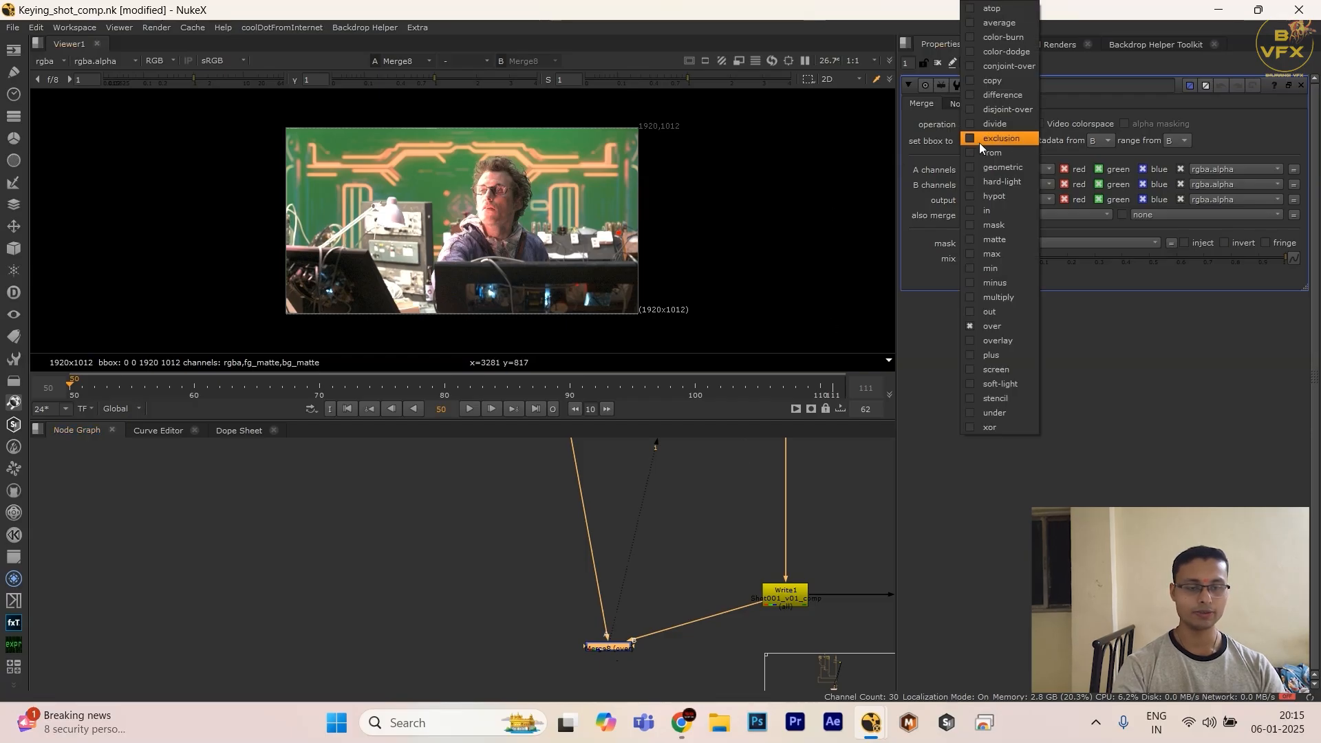
left_click(993, 100)
Step: Enlarge the viewer and raise its gain to 64 and gamma to 4 to exaggerate the difference
key("space")
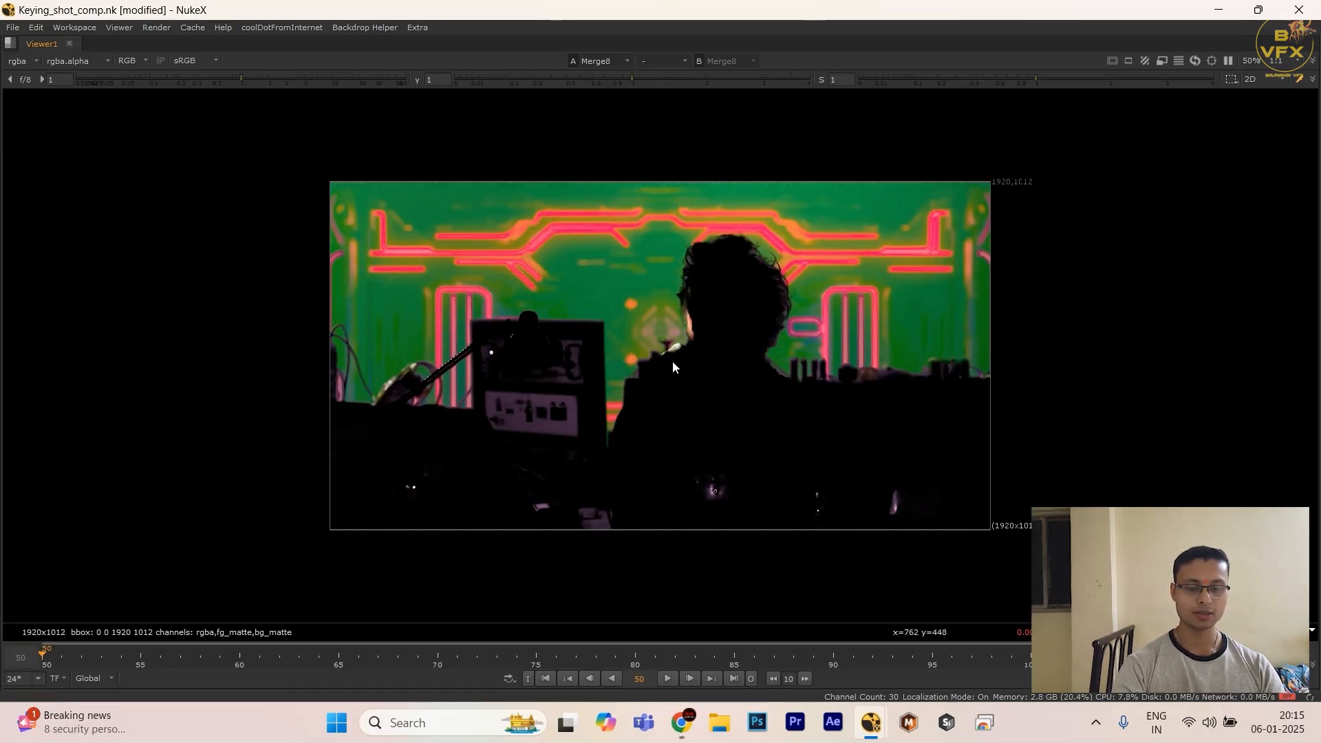
left_click_drag(243, 79, 510, 80)
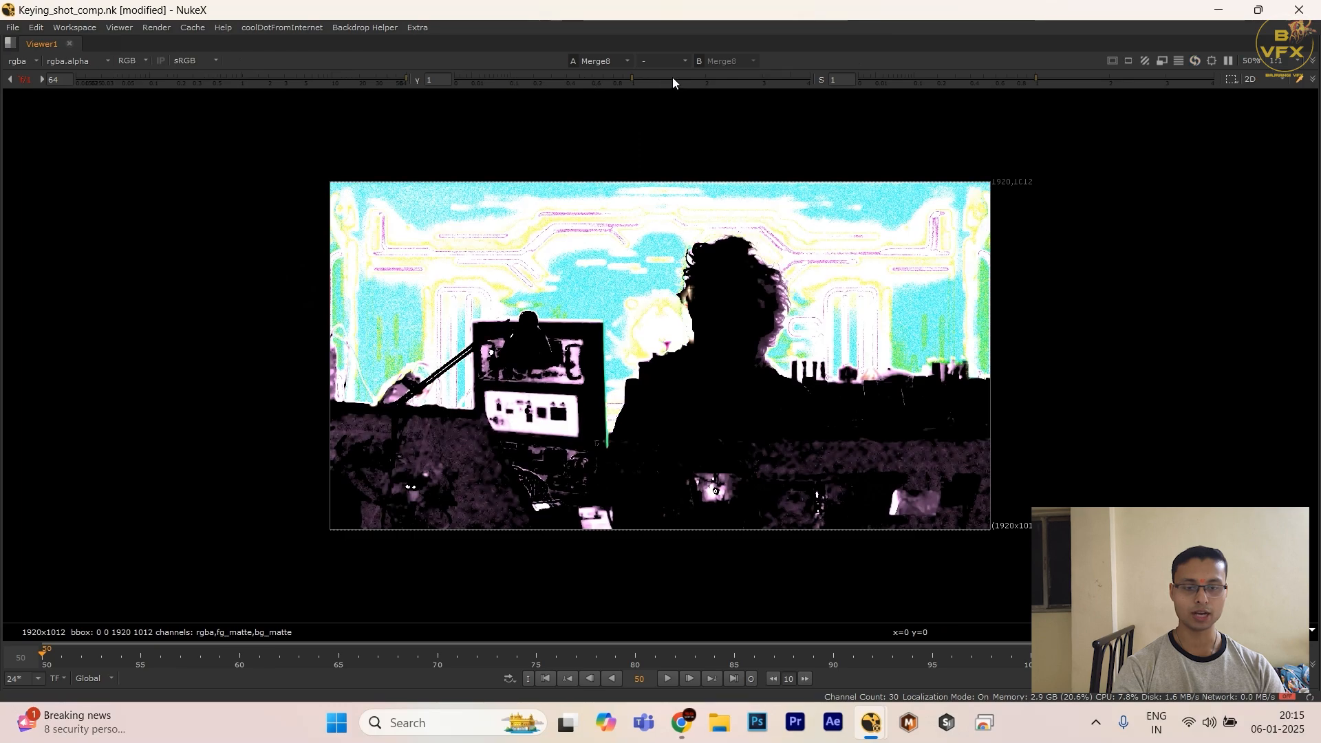
left_click_drag(671, 78, 957, 80)
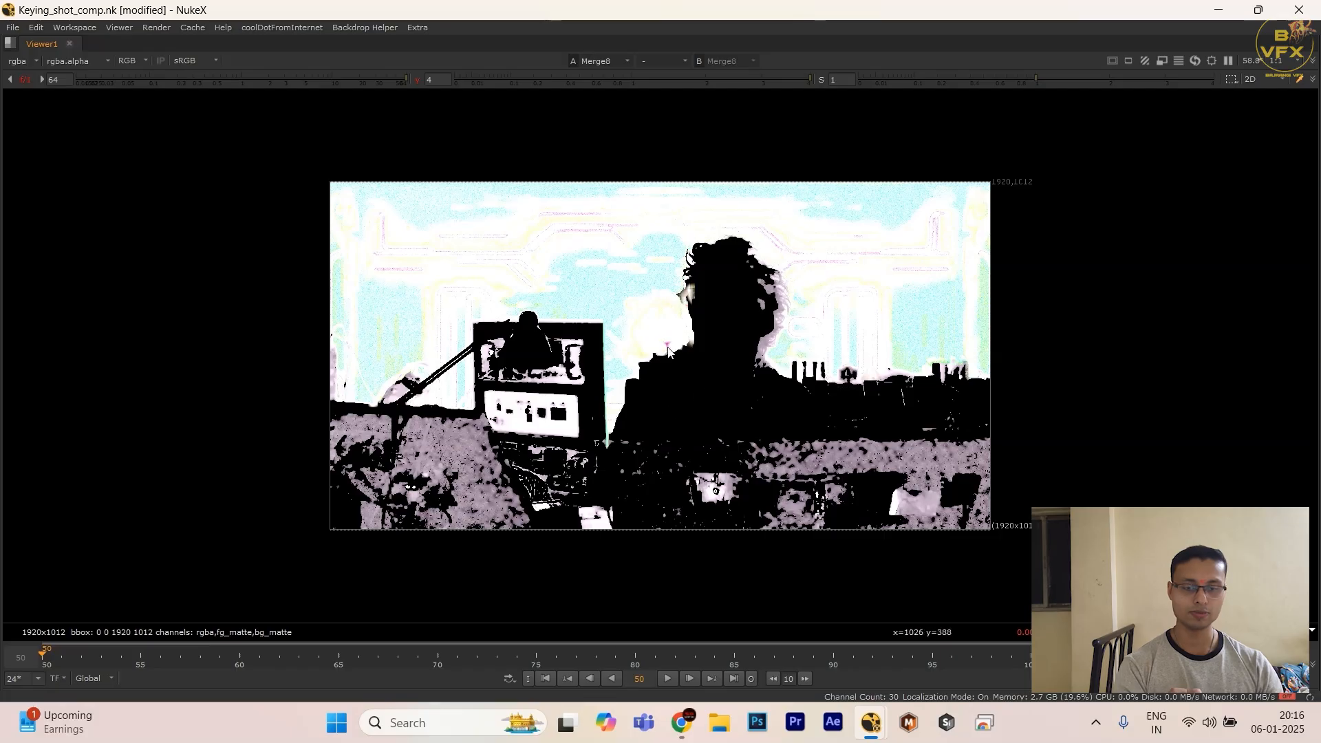
Step: Examine the difference image around the actor and the foreground monitors, then restore the normal layout
left_click_drag(667, 347, 766, 413)
middle_click_drag(683, 394, 765, 413)
scroll(765, 411, "down", 5)
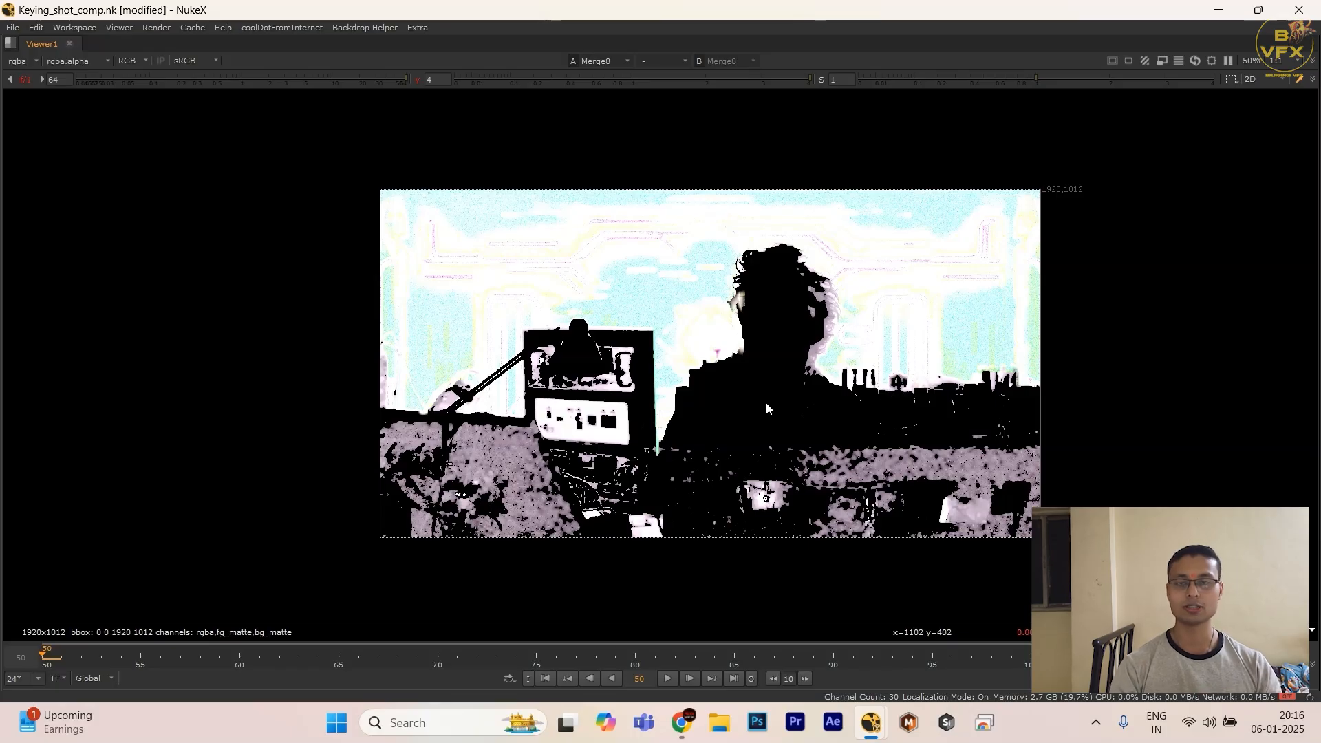
scroll(758, 377, "up", 2)
left_click_drag(779, 283, 801, 366)
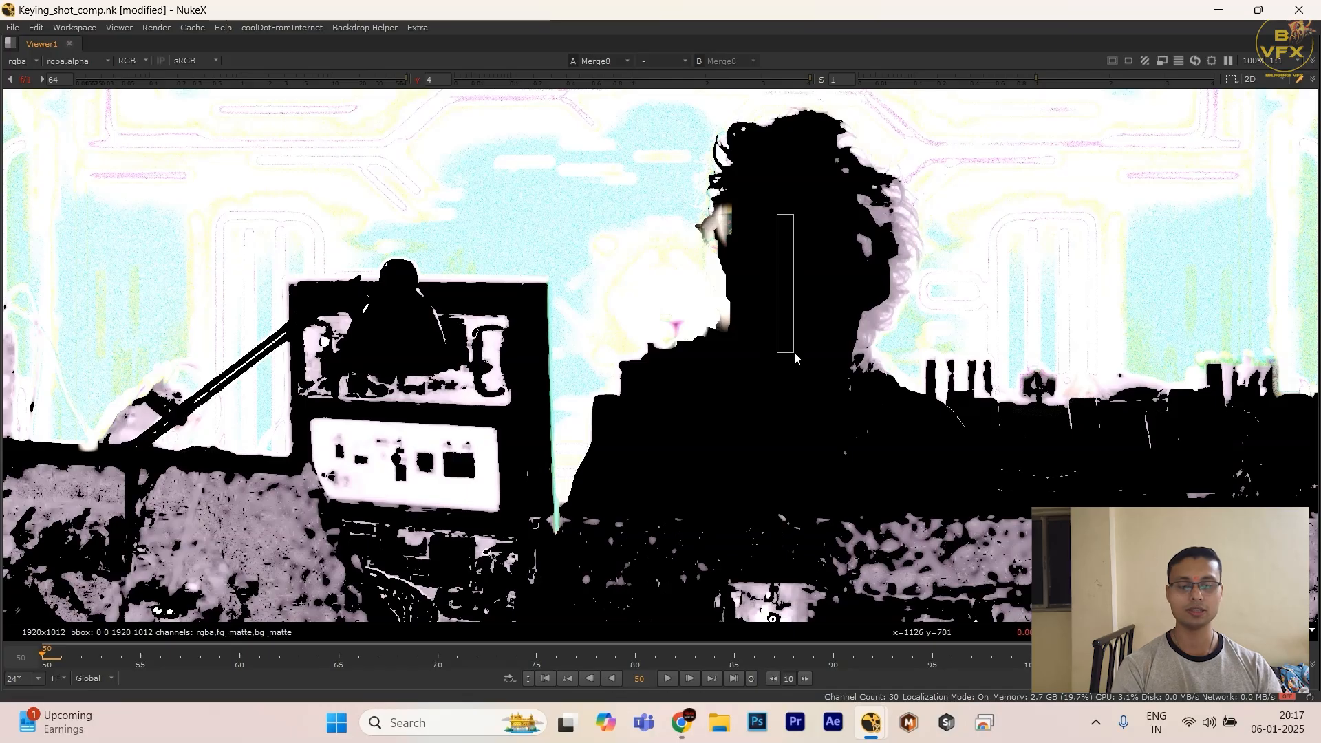
scroll(765, 401, "down", 3)
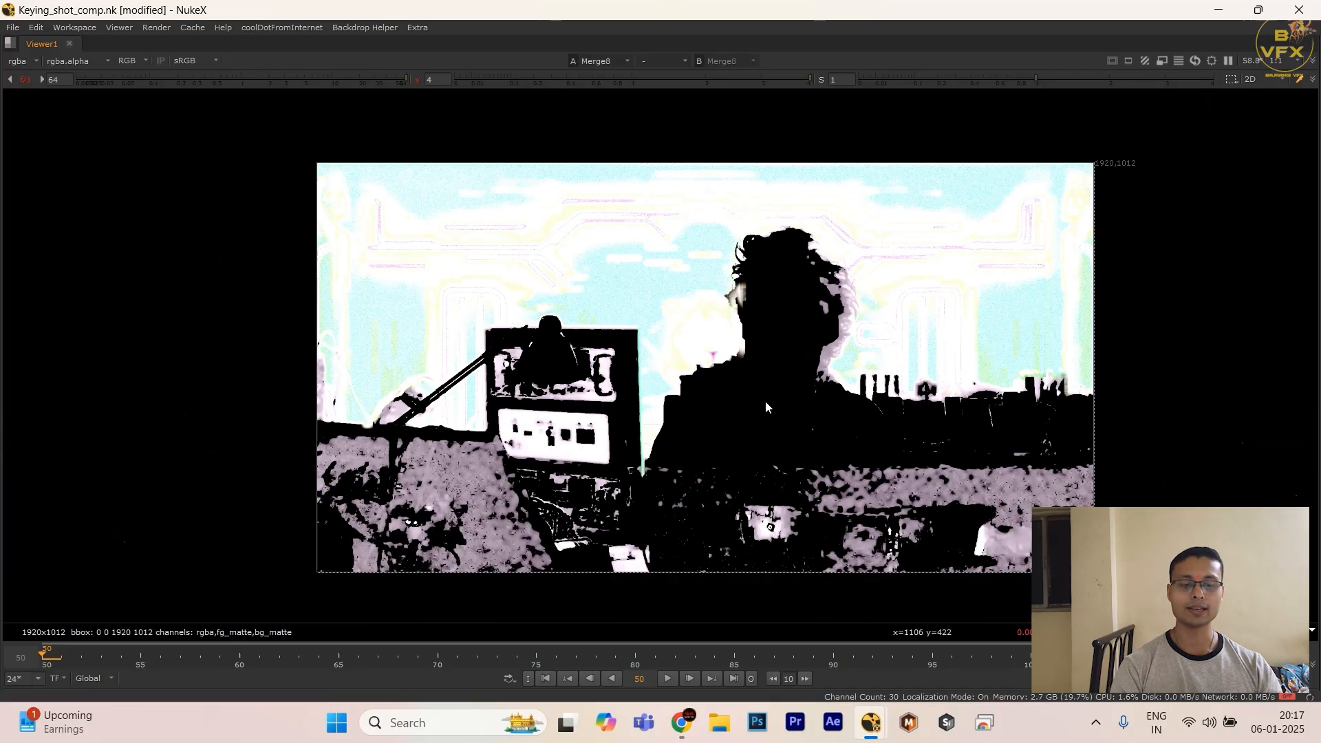
middle_click_drag(613, 542, 603, 509)
scroll(603, 509, "up", 3)
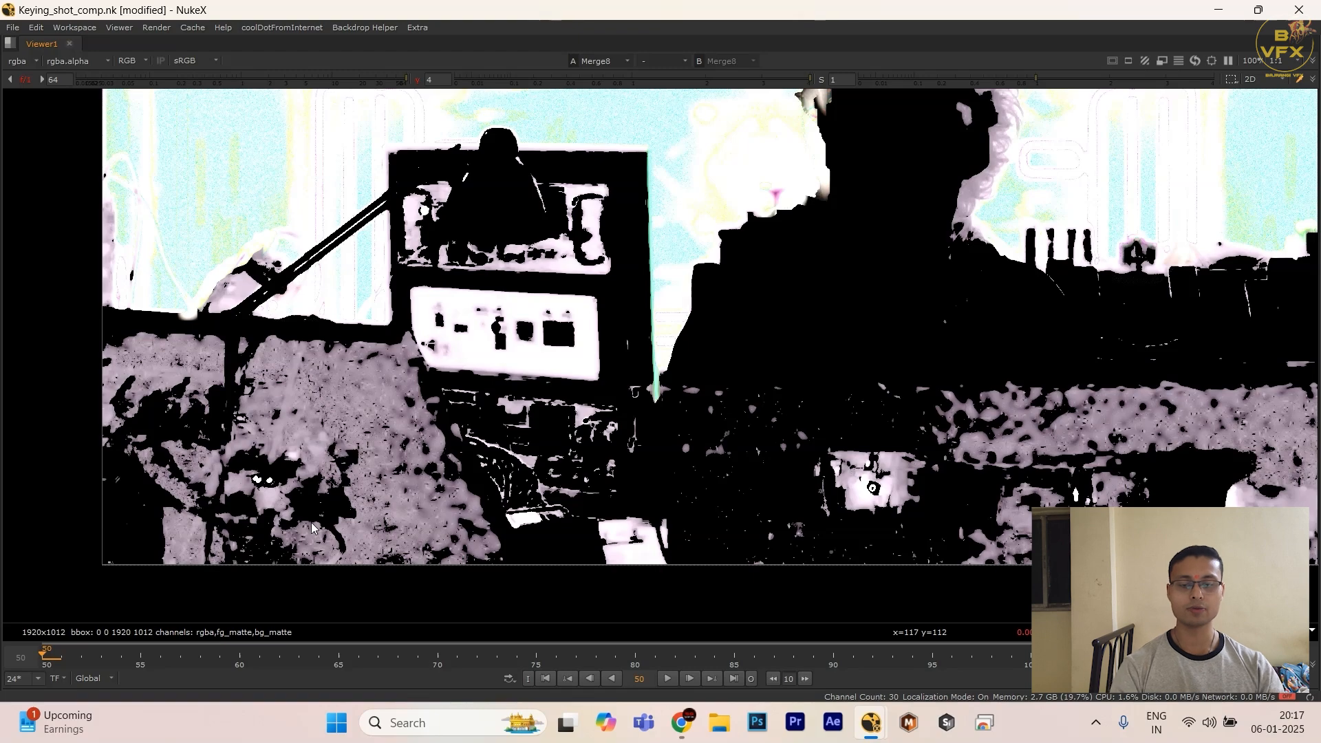
key("space")
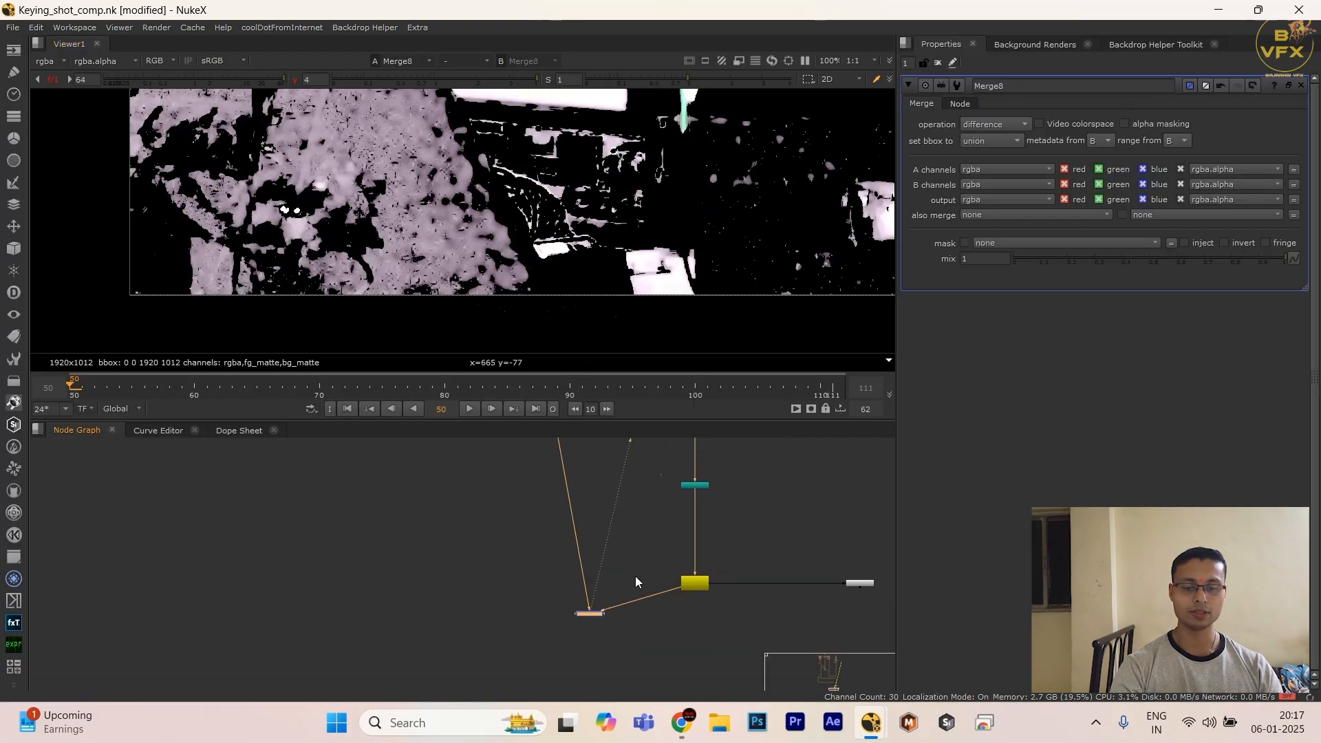
Step: View the Write node's output and reset the viewer gain and gamma to 1
scroll(358, 265, "down", 5)
scroll(378, 212, "up", 4)
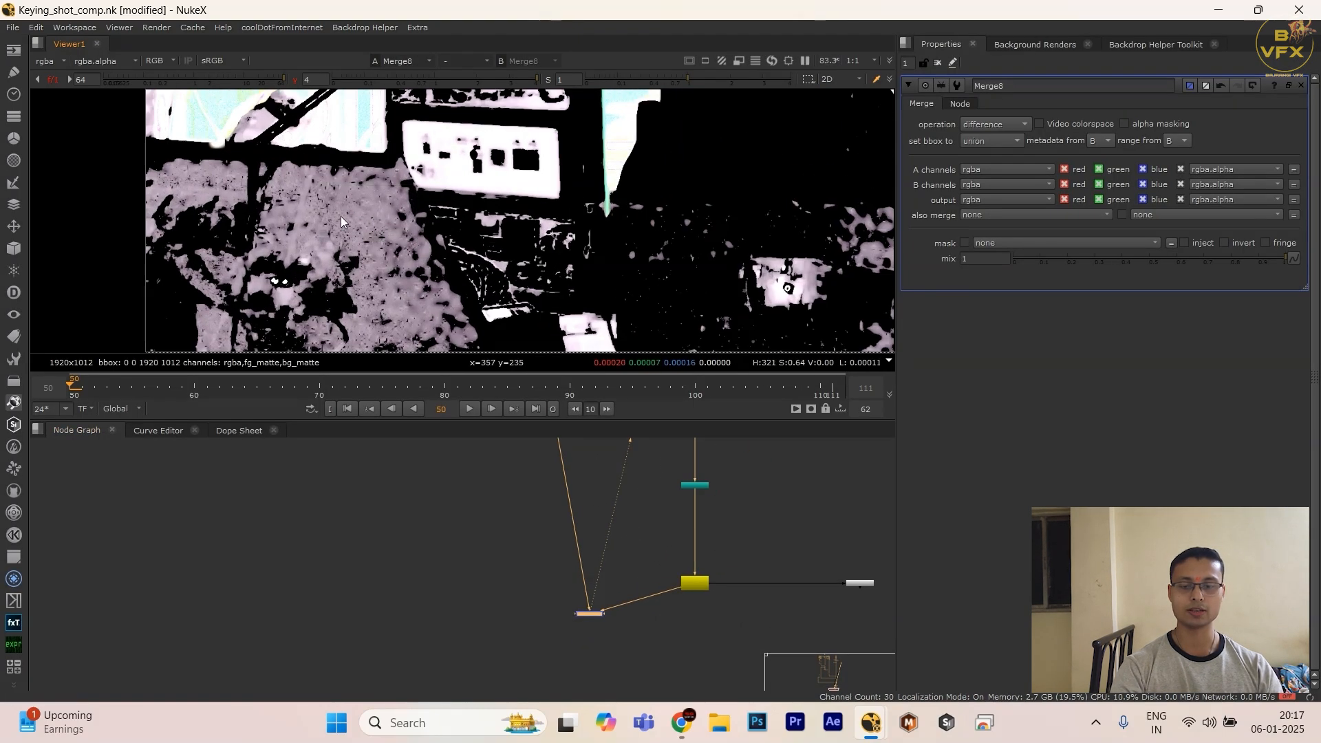
left_click_drag(724, 526, 680, 612)
key("1")
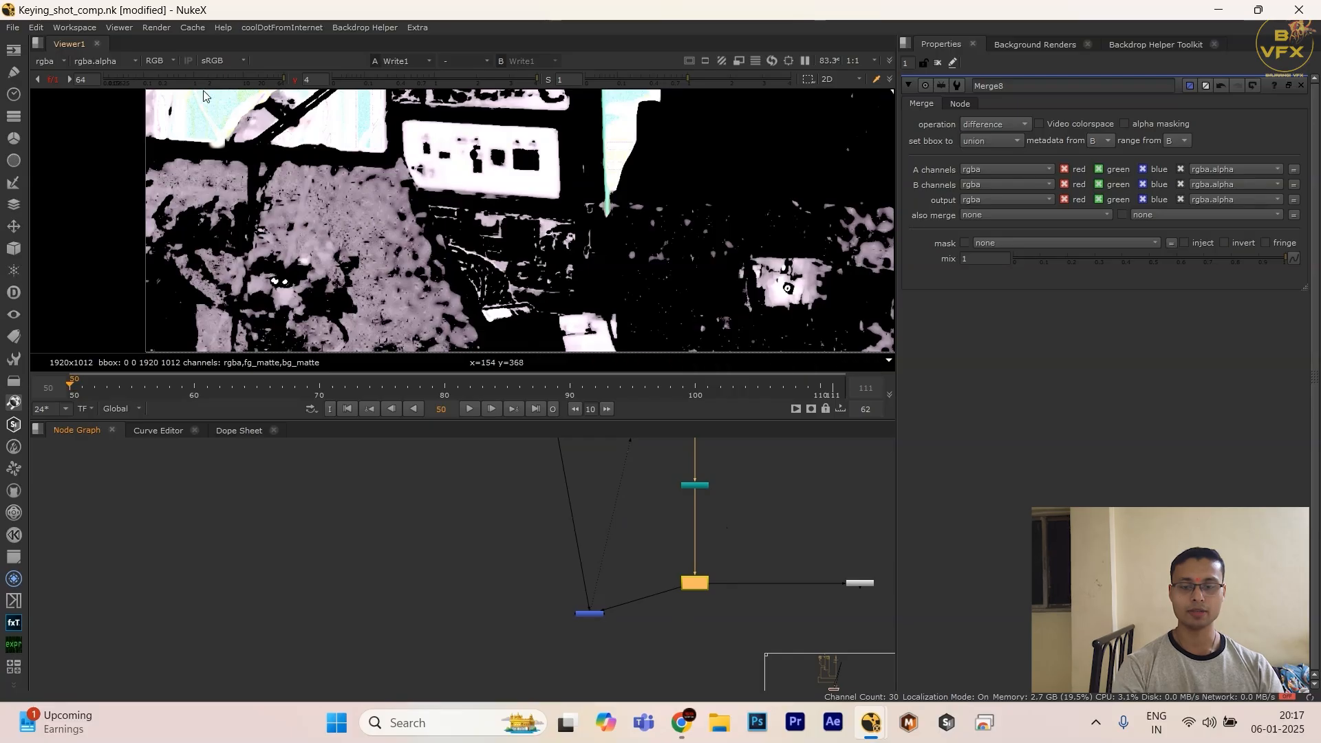
left_click(200, 77, "ctrl")
left_click(471, 81, "ctrl")
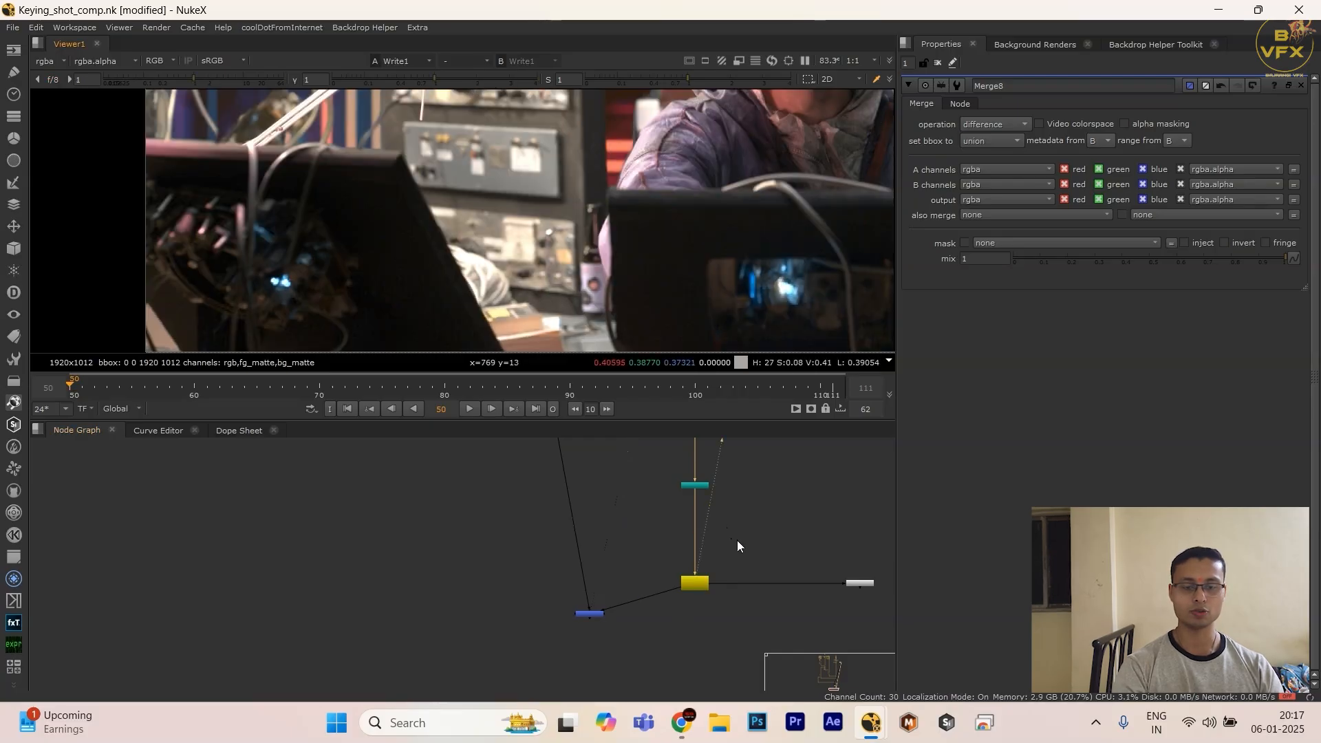
Step: View the Read3 plate in the enlarged viewer and raise the viewer gain to 2.75
scroll(646, 621, "down", 4)
middle_click_drag(659, 552, 645, 644)
scroll(574, 544, "up", 4)
left_click(573, 540)
key("1")
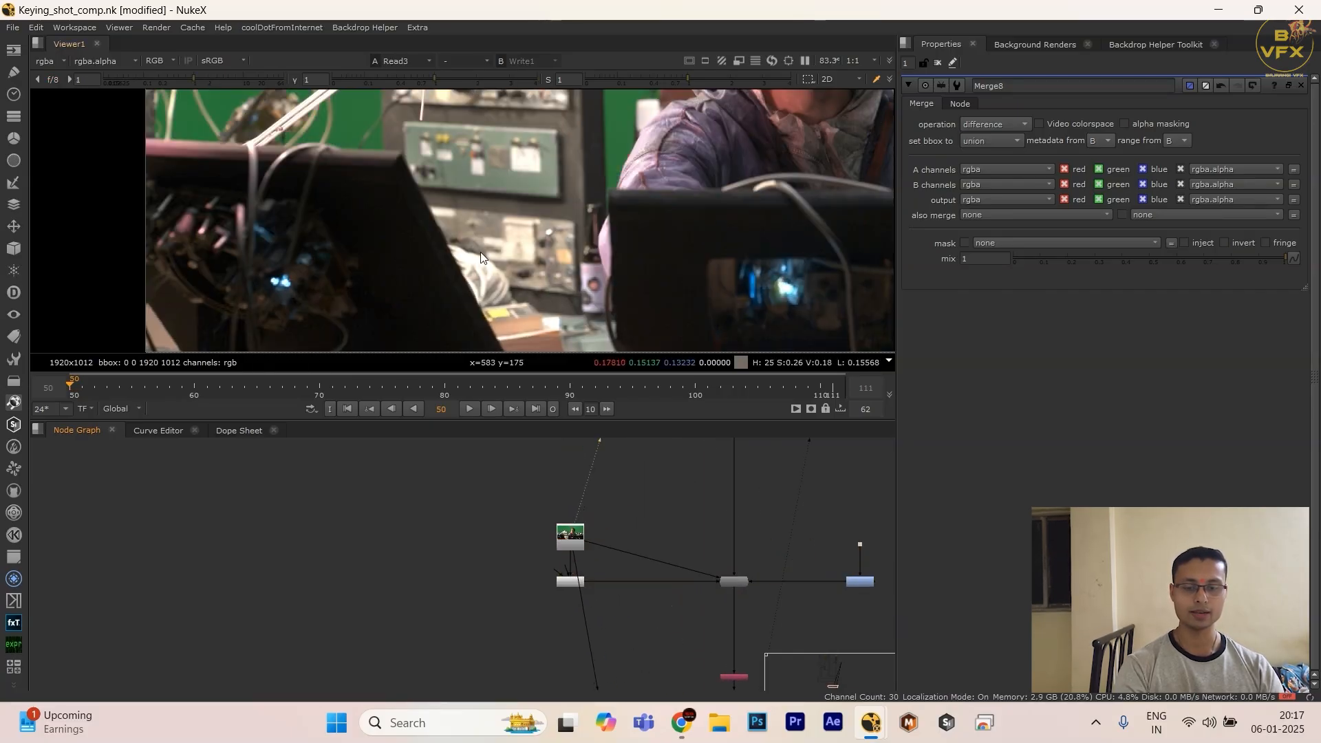
key("space")
left_click_drag(258, 77, 280, 80)
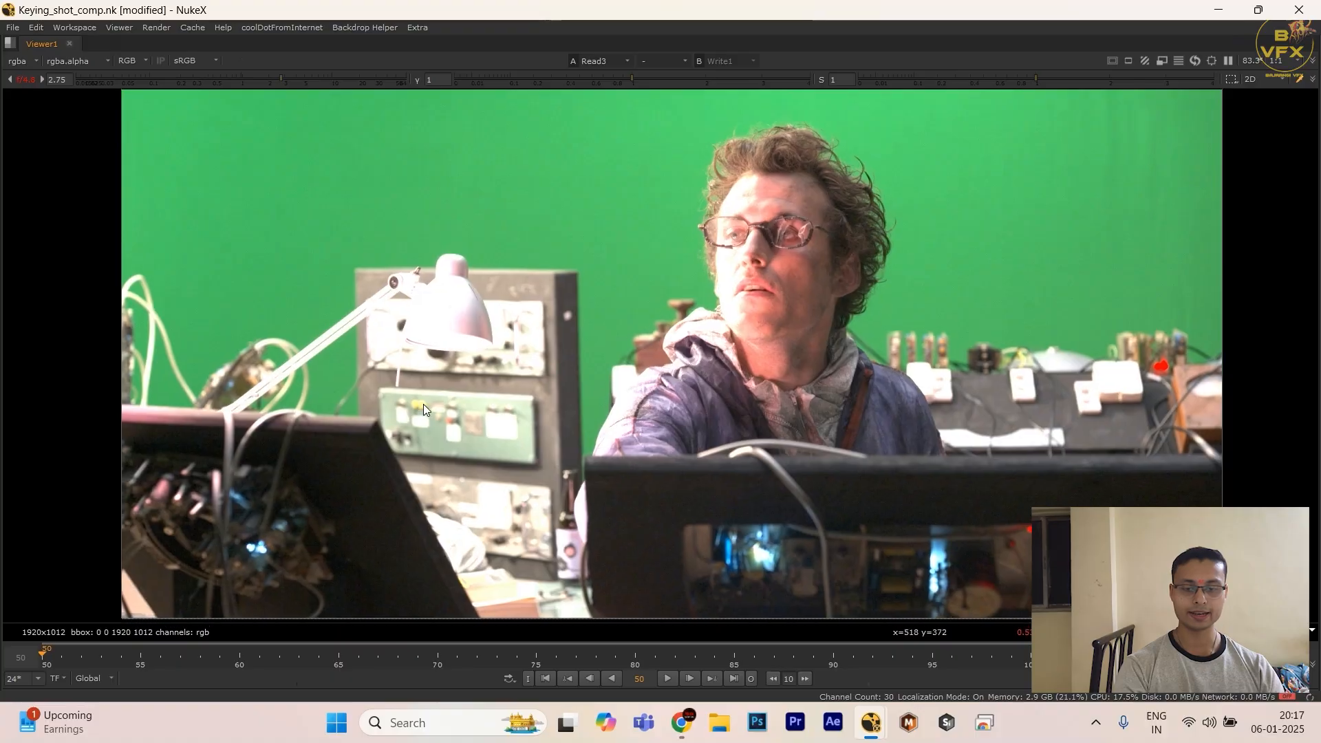
Step: Compare the Write output with the plate on the dark foreground monitor up close, raising the viewer saturation to 1.31
scroll(436, 434, "up", 5)
key("2")
scroll(318, 371, "up", 2)
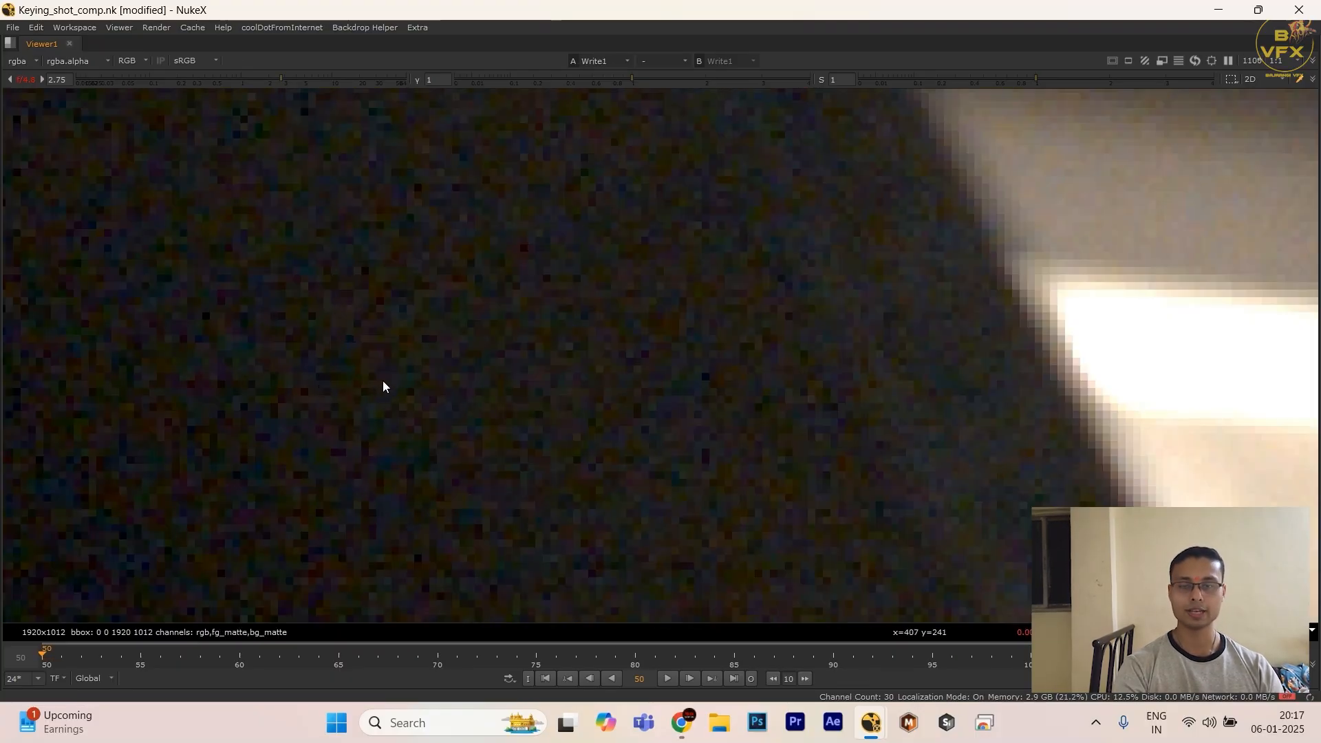
scroll(382, 384, "down", 2)
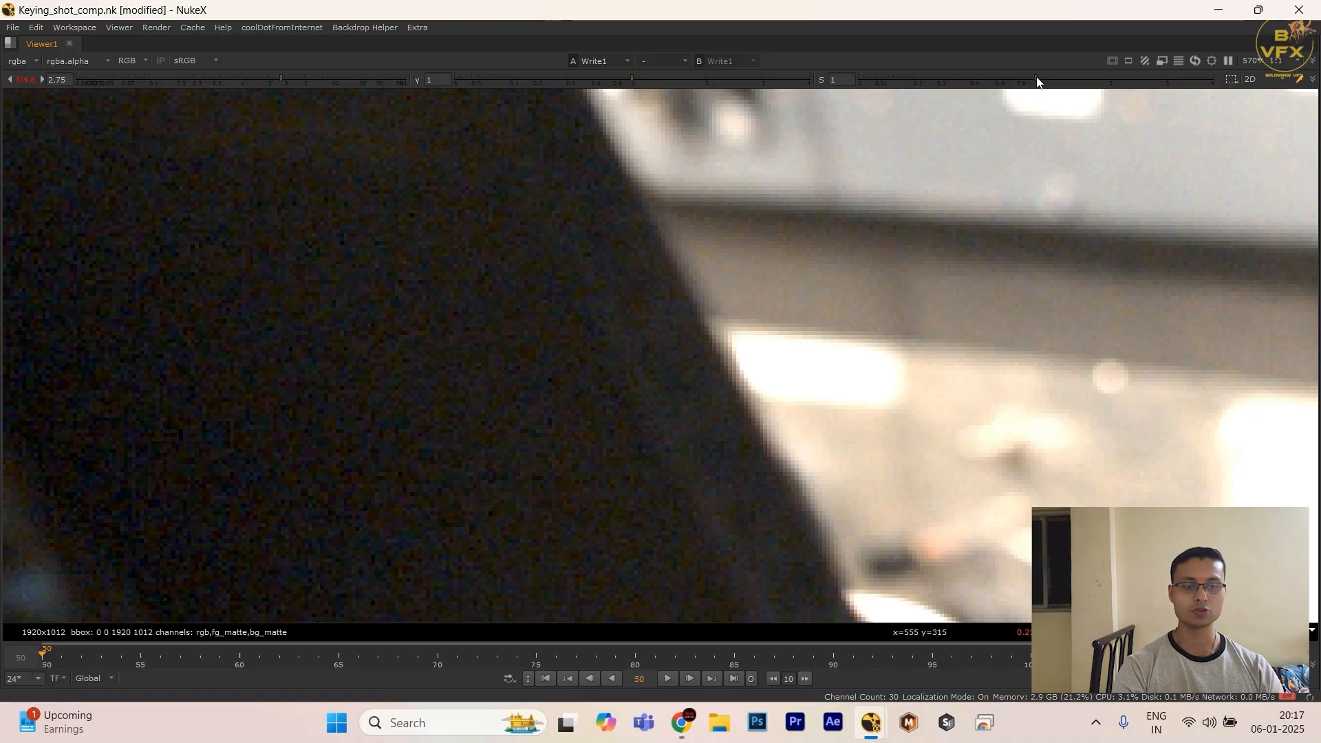
left_click_drag(1037, 81, 1063, 81)
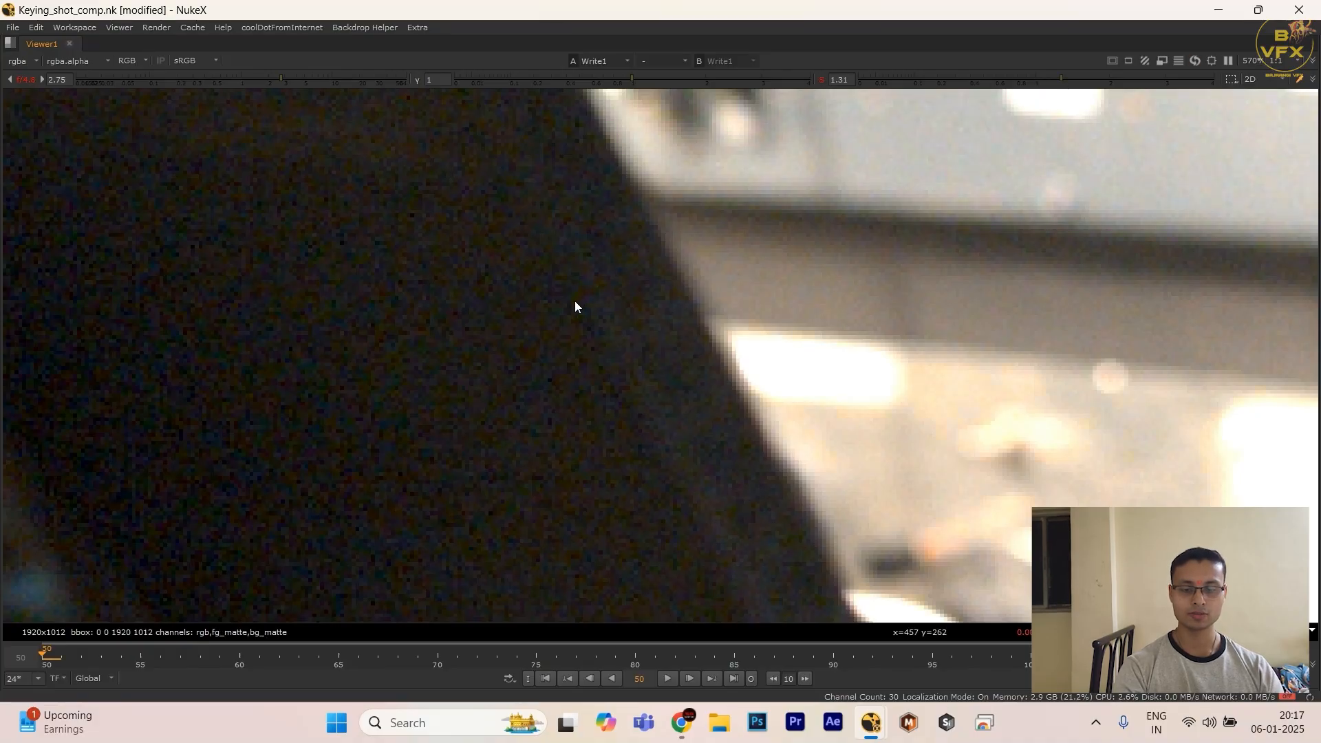
key("2")
scroll(462, 319, "up", 3)
left_click_drag(243, 273, 470, 443)
key("1")
key("2")
key("1")
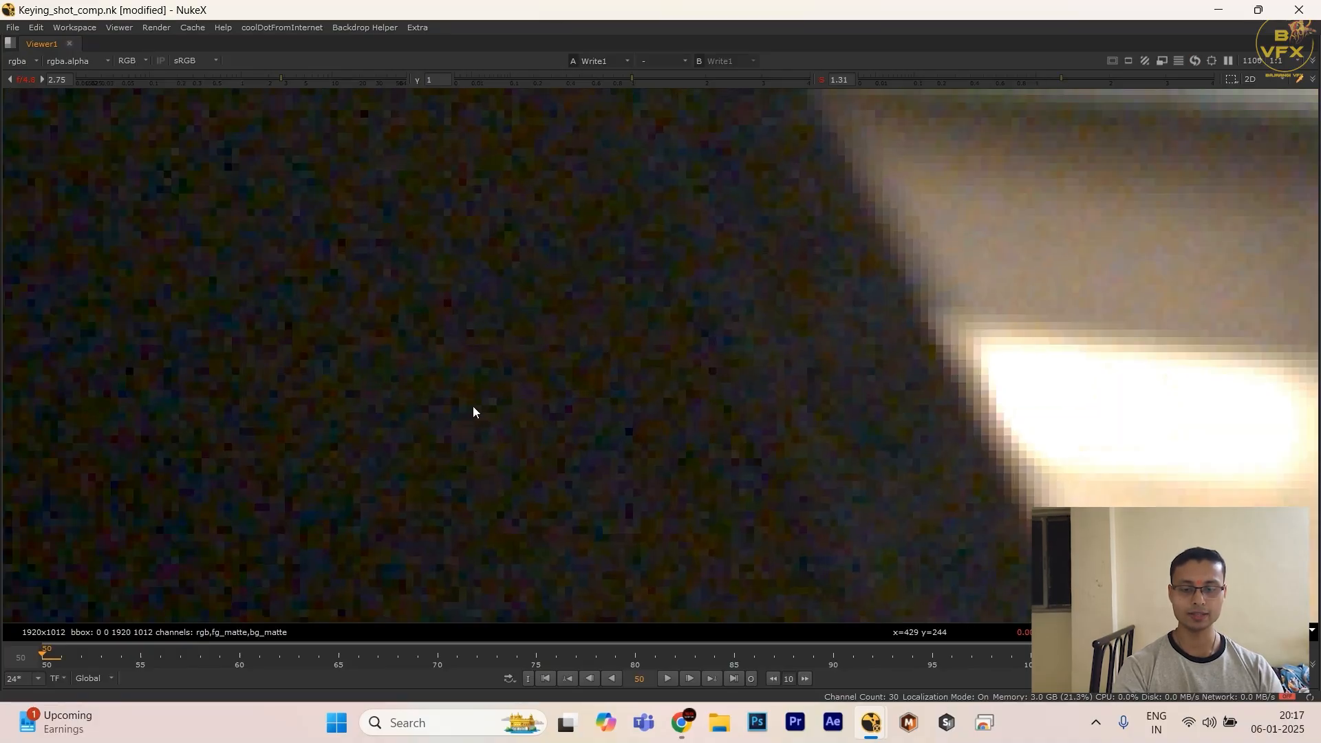
Step: Raise the viewer saturation to 2.36 and compare the plate with the Write output across the whole foreground monitor
scroll(473, 407, "down", 4)
key("2")
scroll(467, 405, "down", 1)
key("1")
left_click_drag(1109, 78, 1132, 82)
key("2")
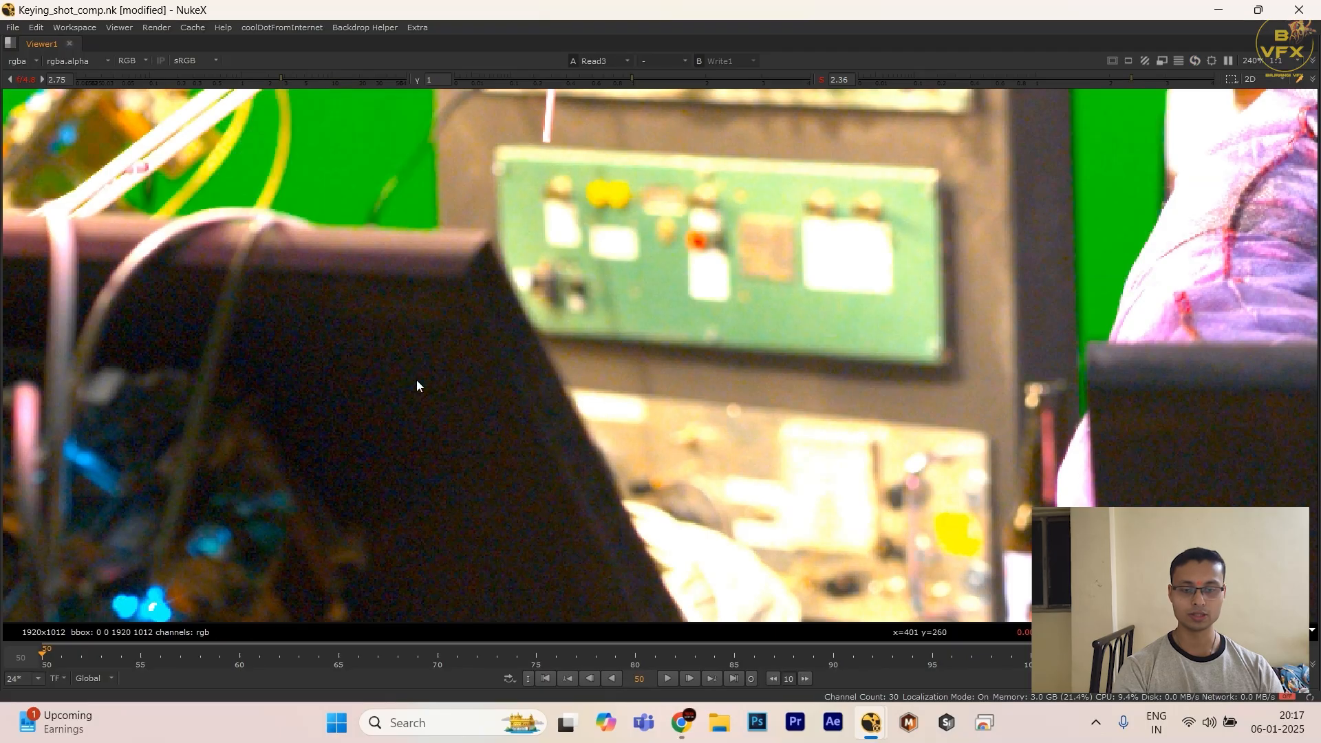
scroll(419, 399, "up", 4)
key("1")
key("2")
left_click_drag(283, 322, 509, 421)
key("1")
scroll(353, 415, "down", 4)
middle_click_drag(319, 451, 731, 381)
key("2")
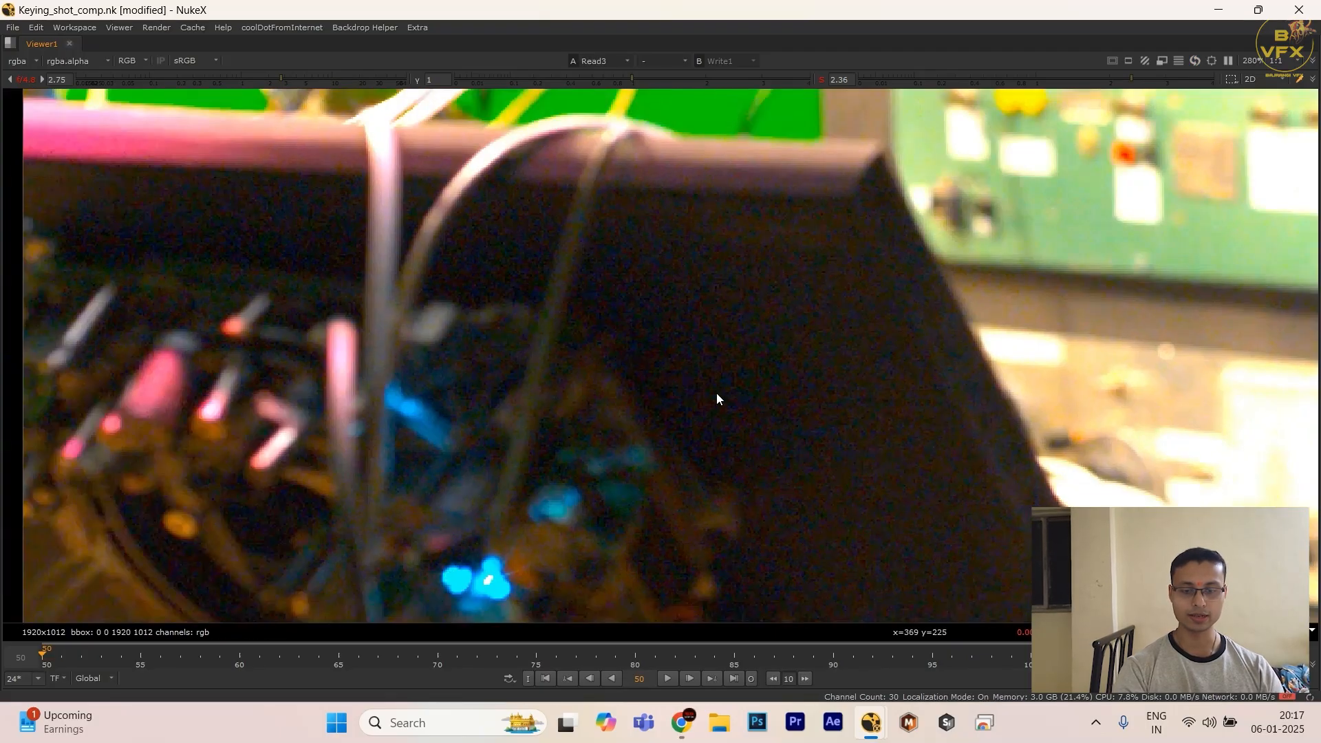
Step: Flip repeatedly between the Write output and the plate to compare the coloured electronics on the foreground monitor
scroll(509, 431, "up", 3)
key("1")
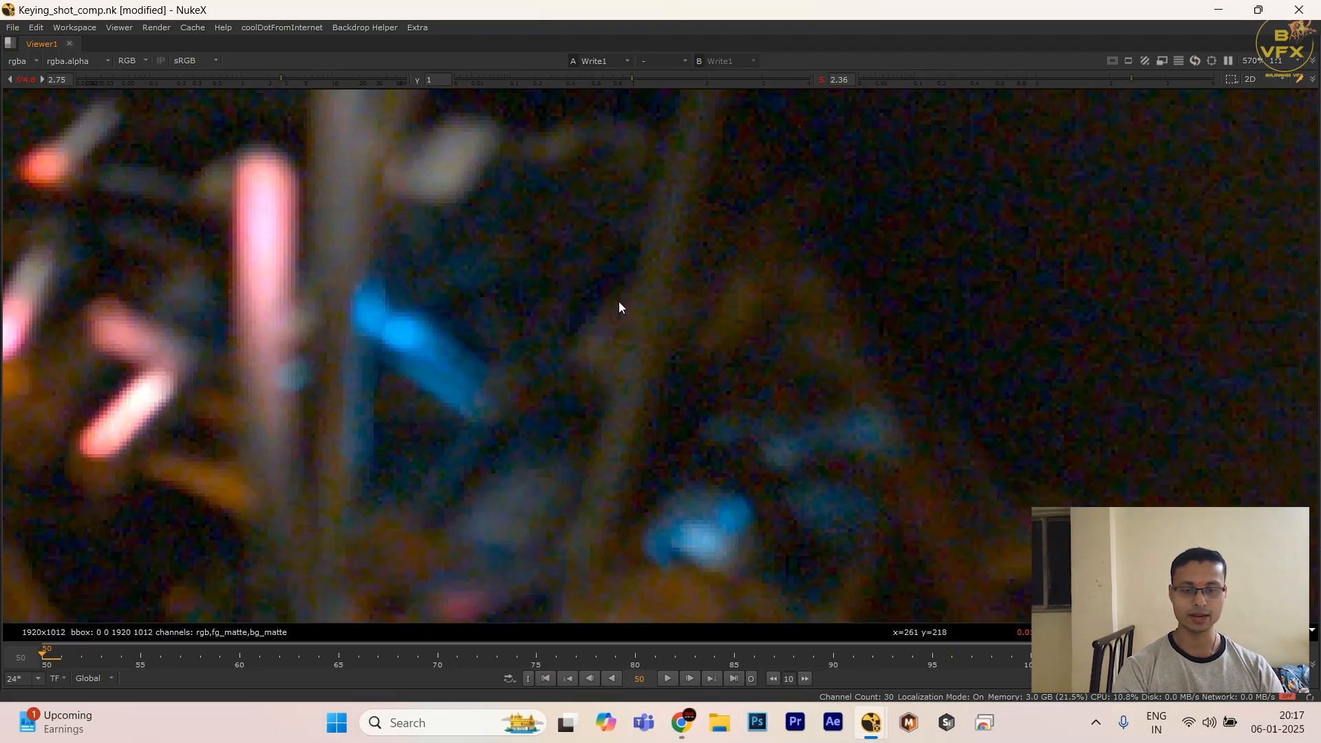
key("2")
key("1")
key("2")
key("1")
key("2")
key("1")
key("2")
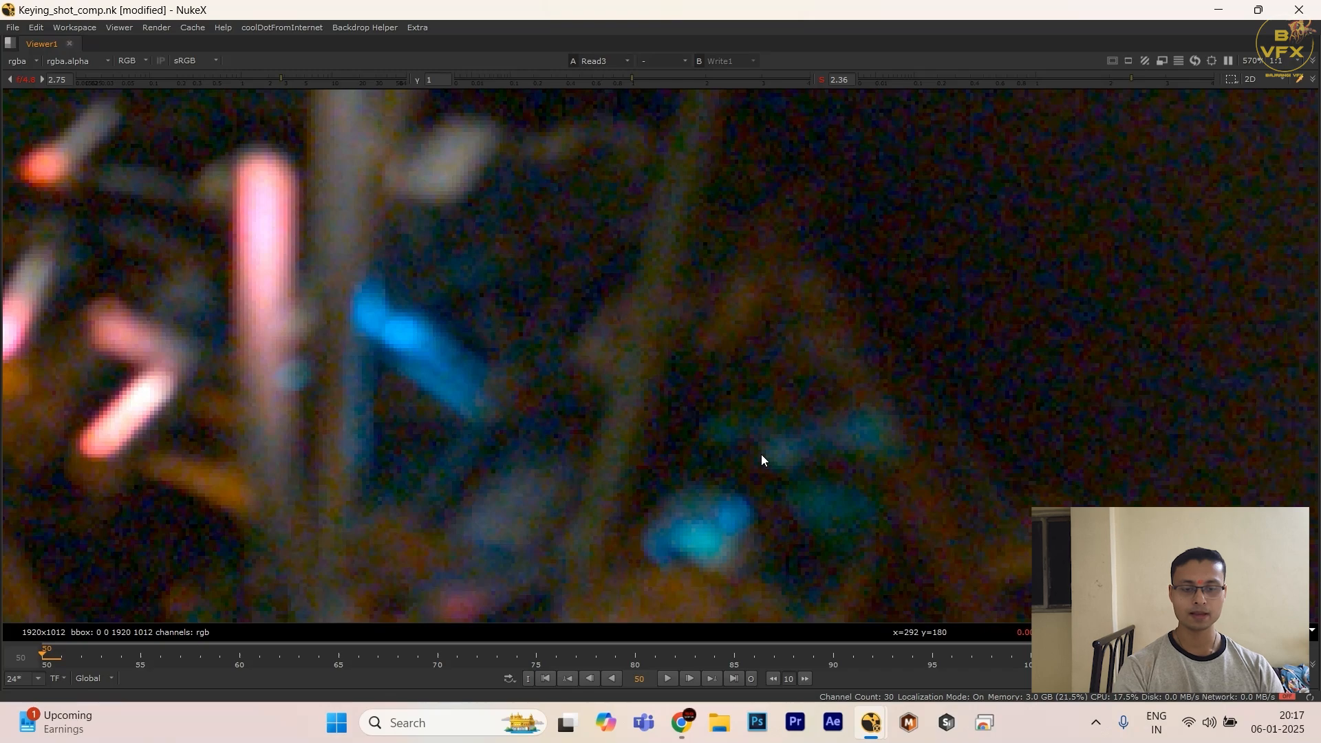
scroll(761, 454, "down", 3)
key("1")
key("2")
key("1")
key("2")
scroll(744, 415, "down", 1)
middle_click_drag(743, 413, 657, 406)
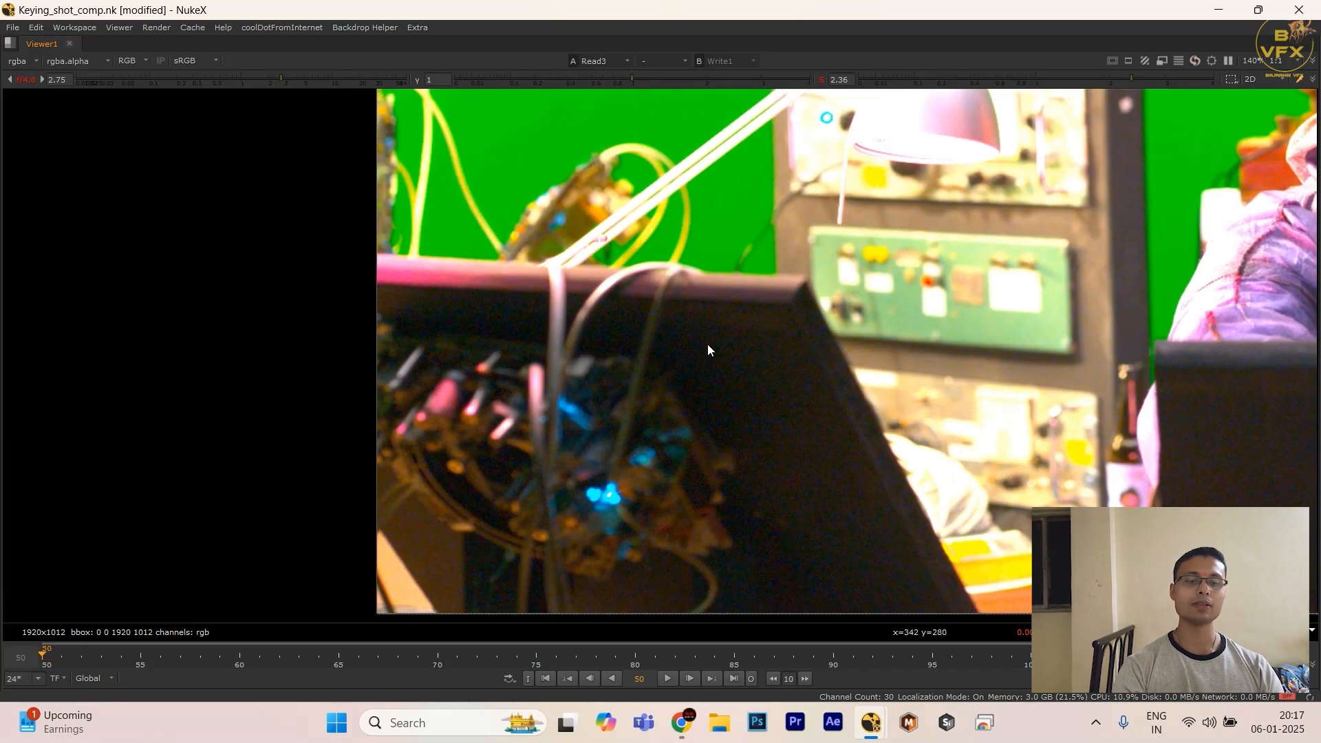
Step: View the difference Merge in the enlarged viewer with gain 64 and gamma 4, framing the whole image
key("space")
scroll(633, 559, "up", 3)
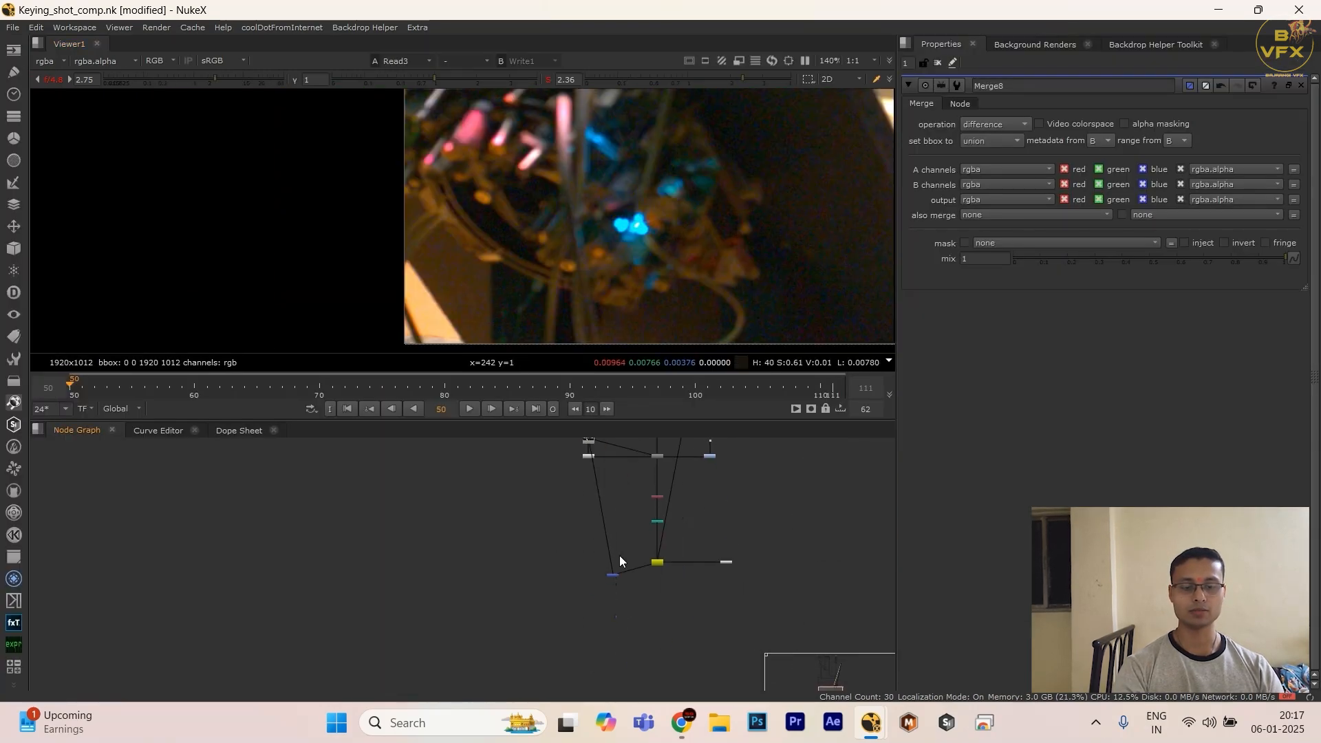
scroll(620, 562, "up", 2)
key("1")
key("space")
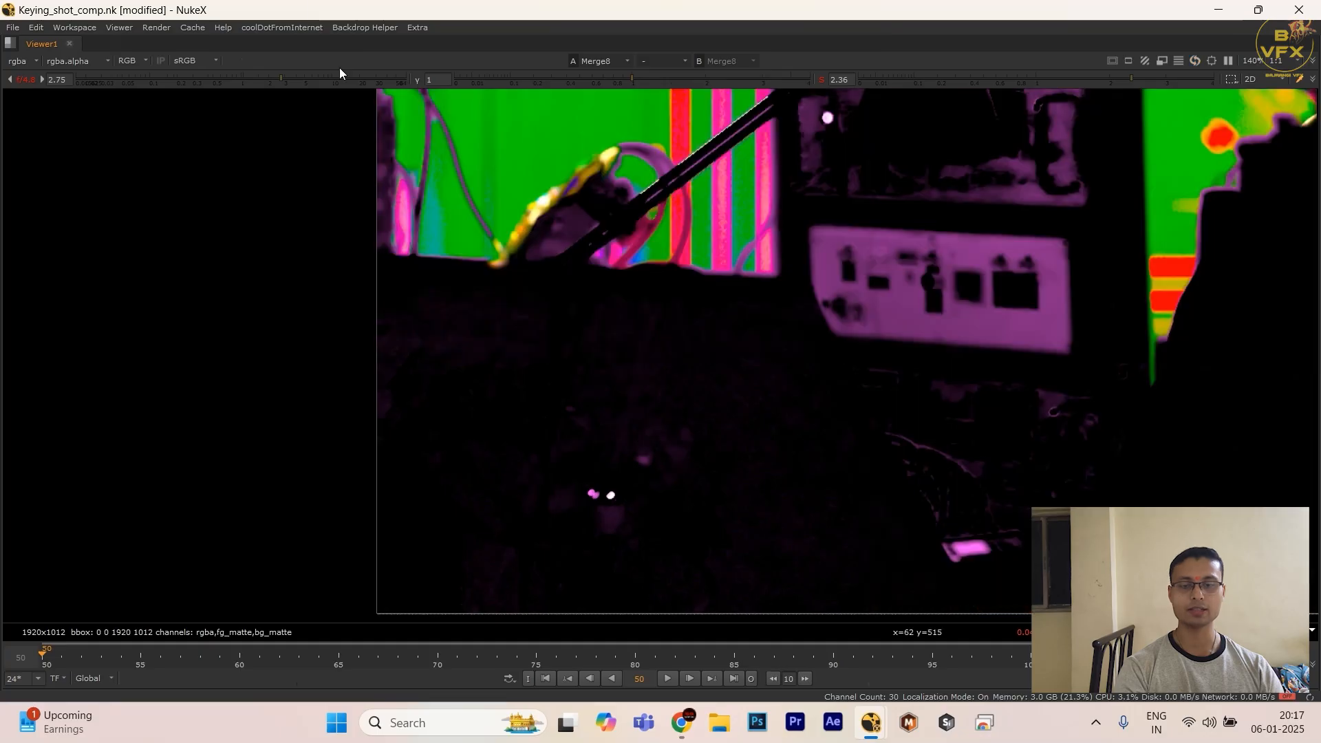
left_click_drag(340, 77, 509, 96)
left_click_drag(643, 81, 798, 304)
scroll(627, 365, "down", 2)
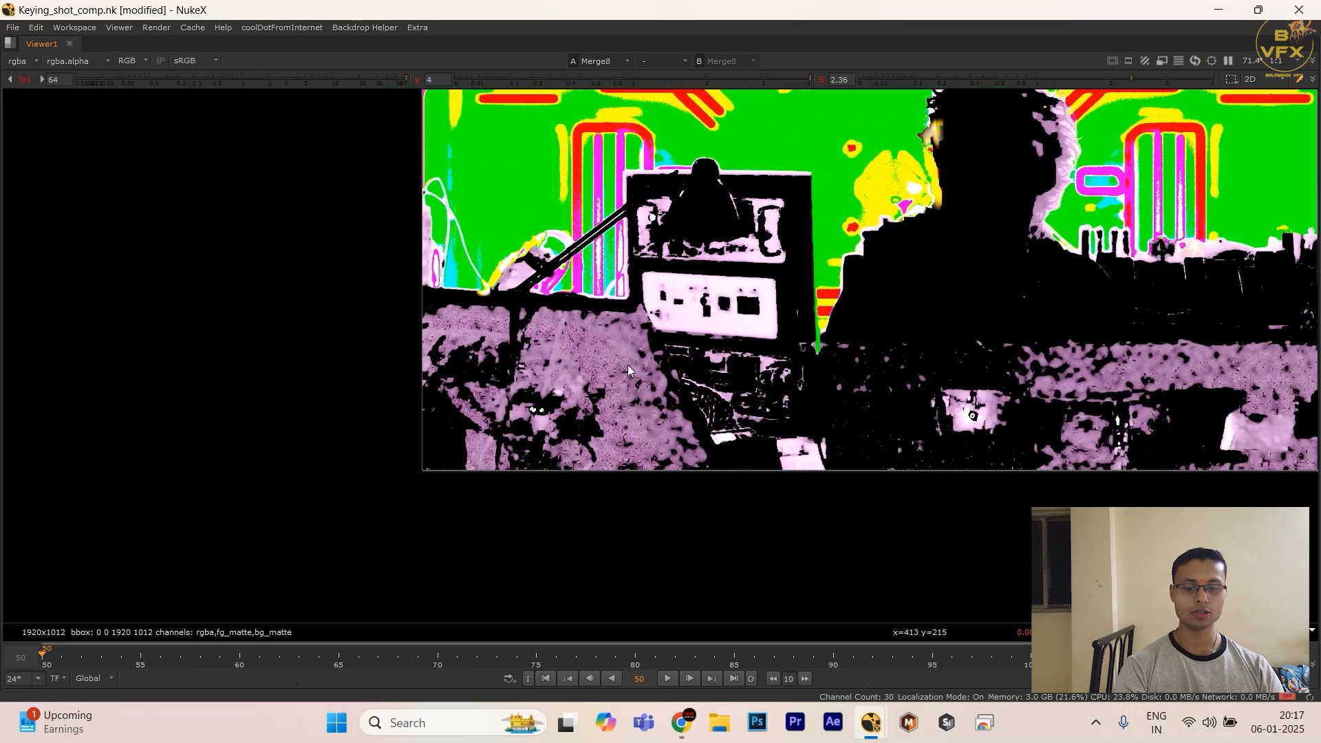
scroll(627, 370, "down", 1)
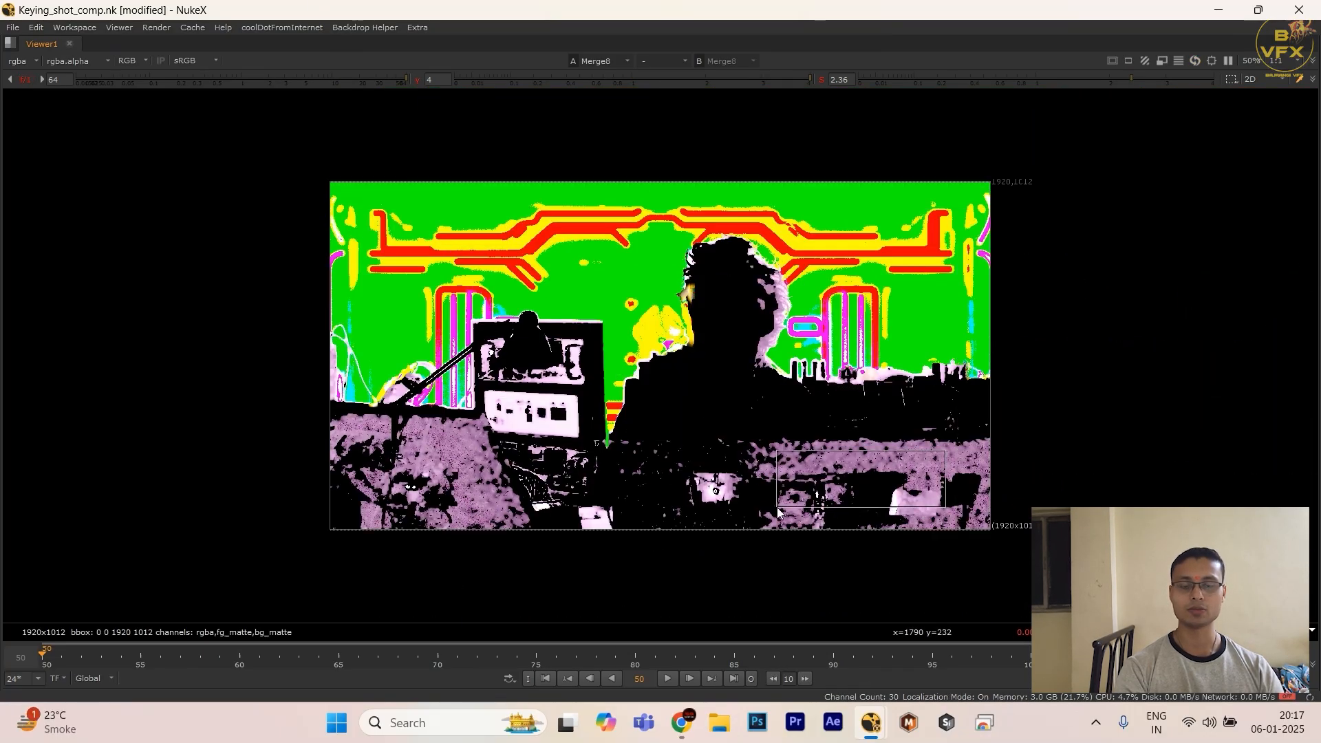
left_click_drag(778, 508, 778, 508)
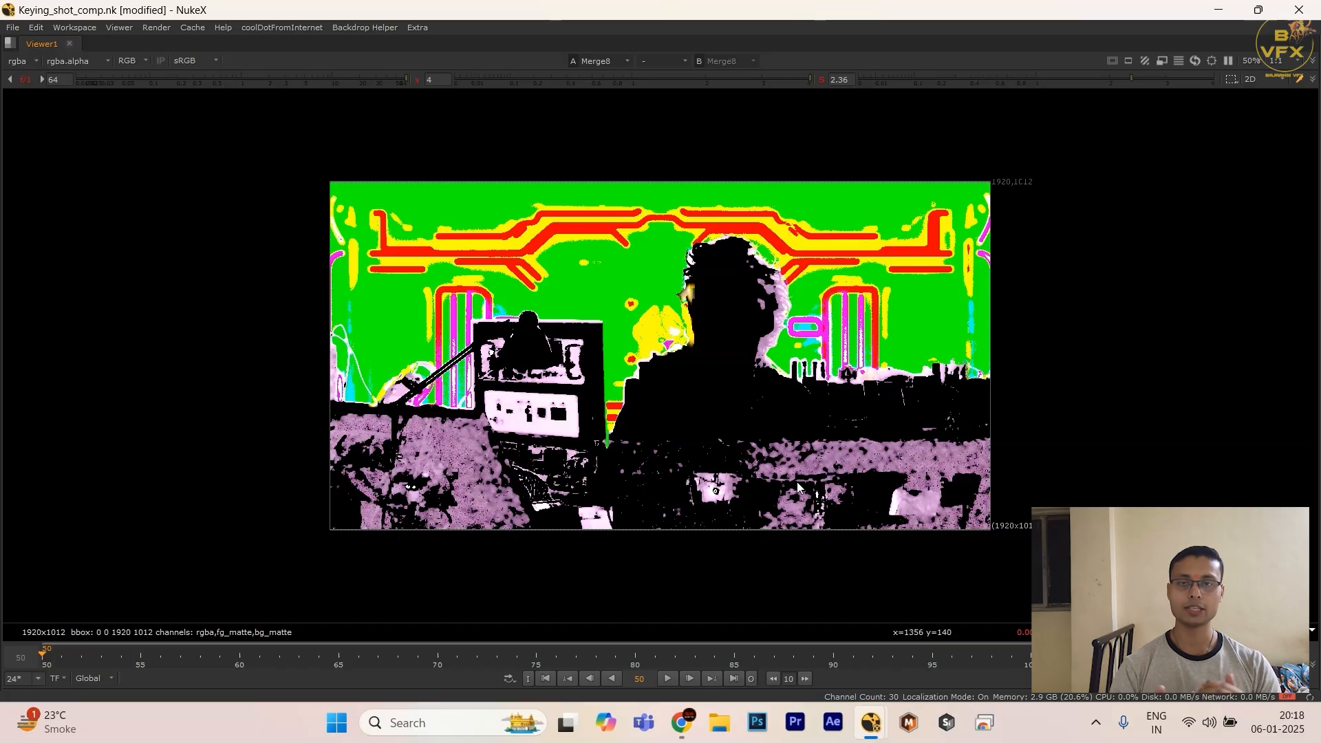
Step: Select the DasGrain node and examine the difference image around the actor's silhouette in the enlarged viewer
key("space")
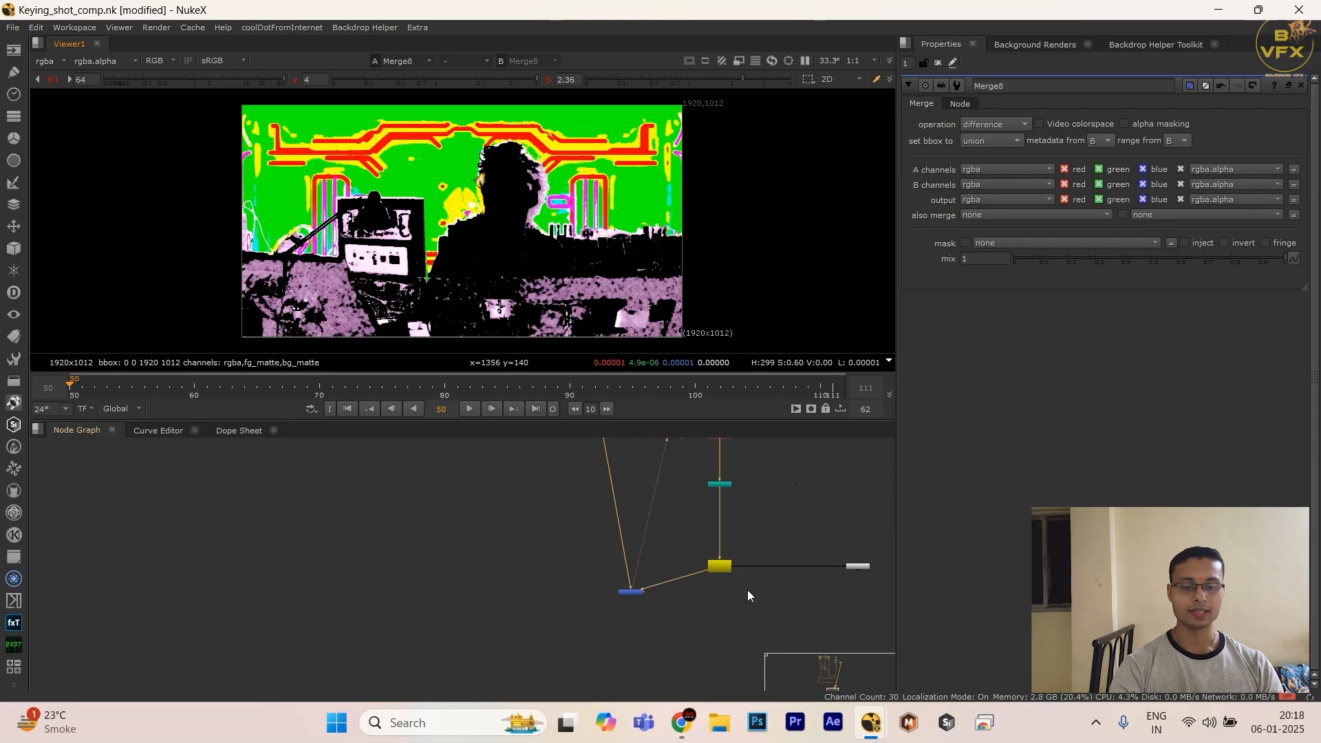
middle_click_drag(707, 444, 649, 495)
scroll(652, 489, "up", 4)
left_click(590, 505)
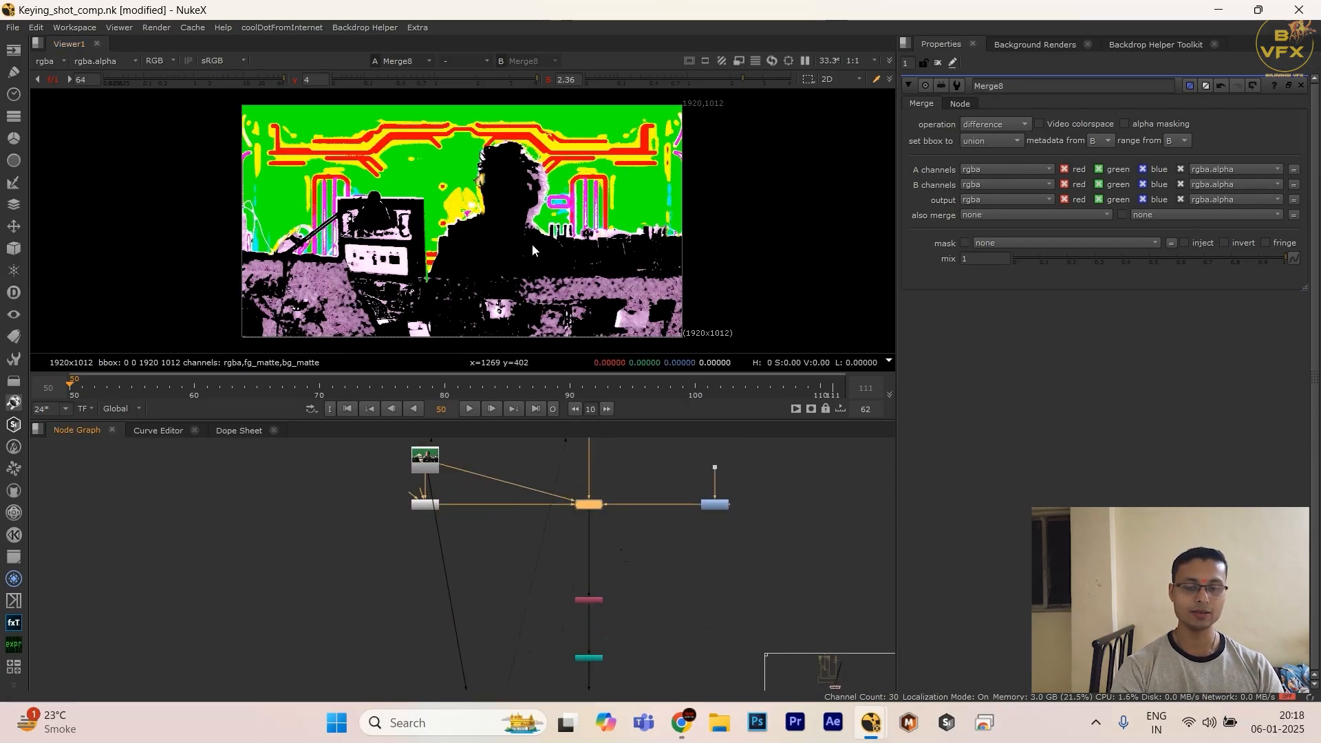
key("space")
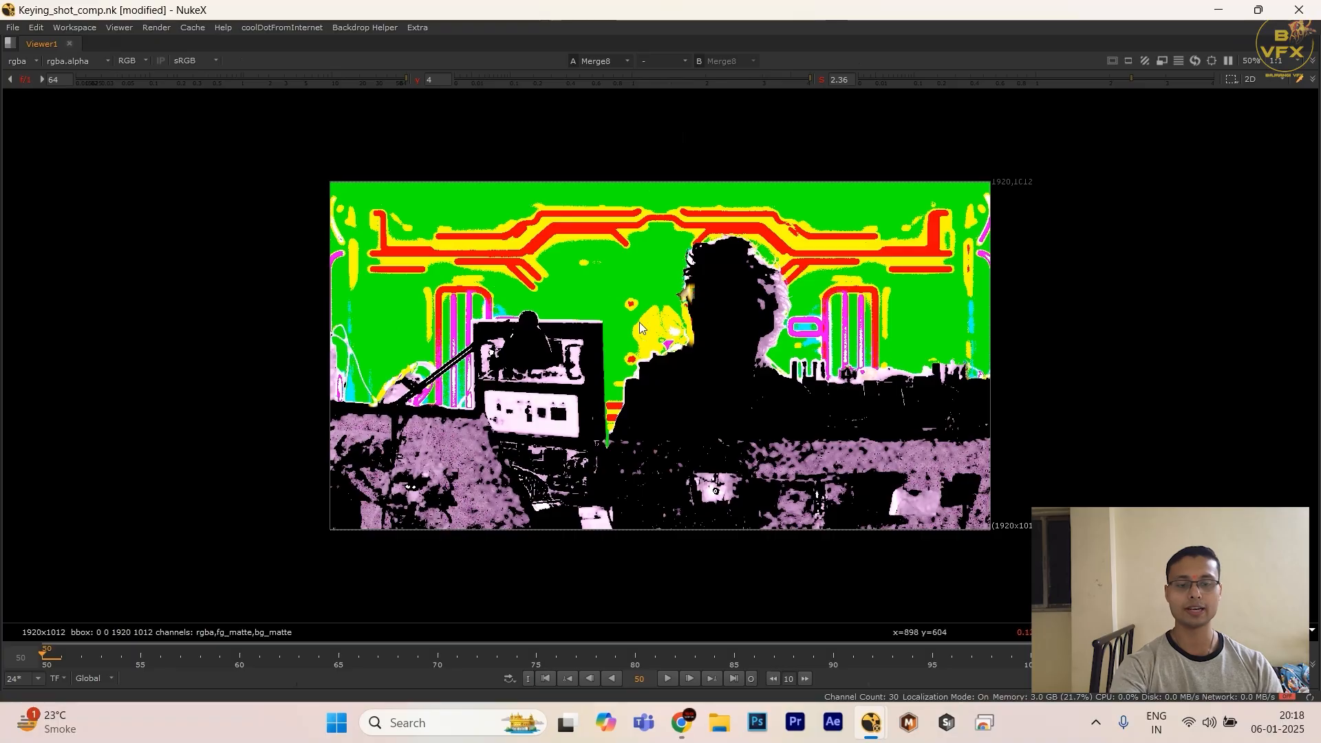
scroll(725, 315, "up", 3)
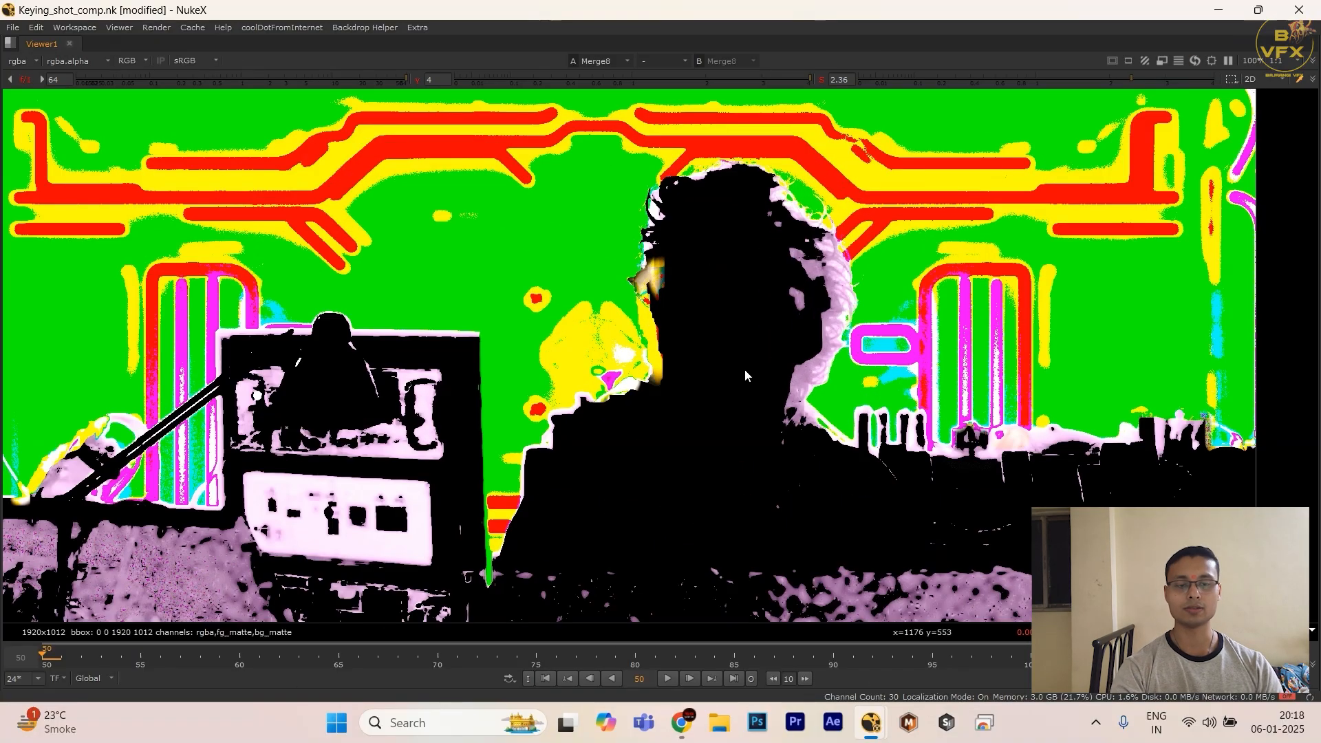
key("space")
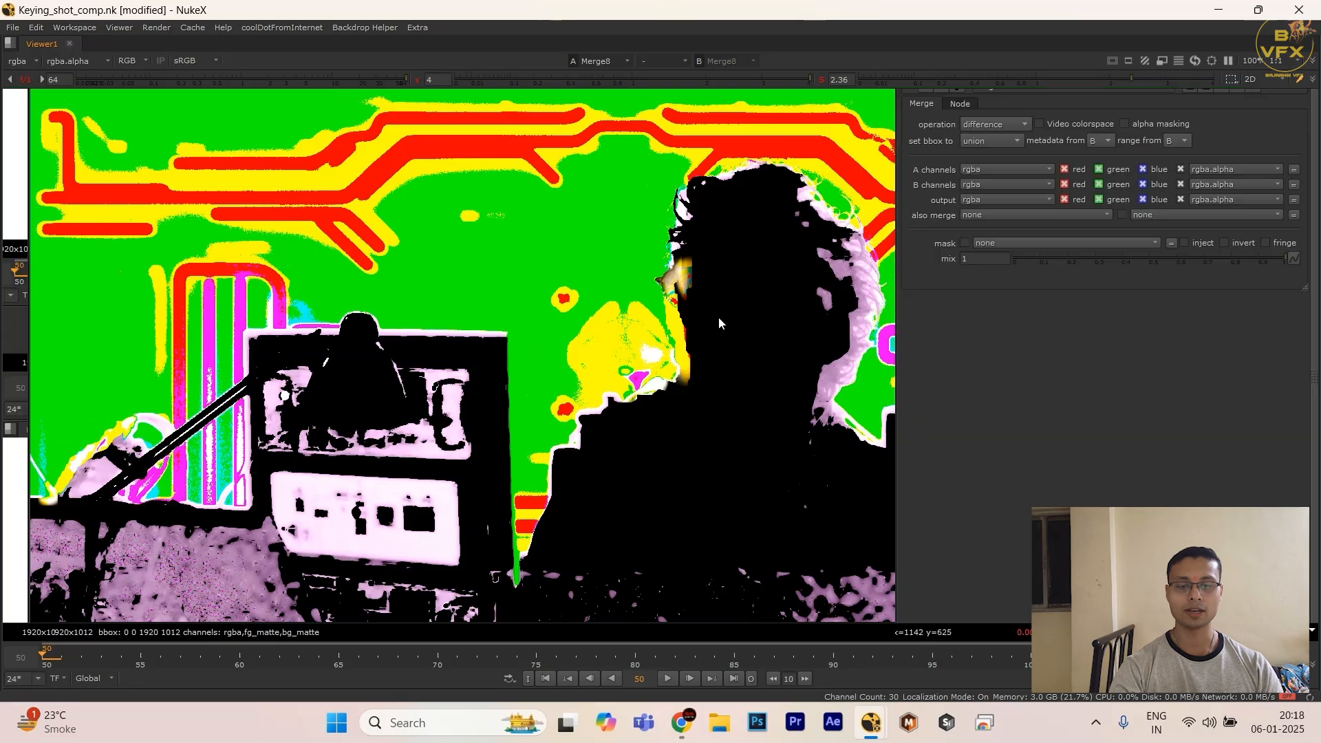
left_click_drag(662, 459, 587, 512)
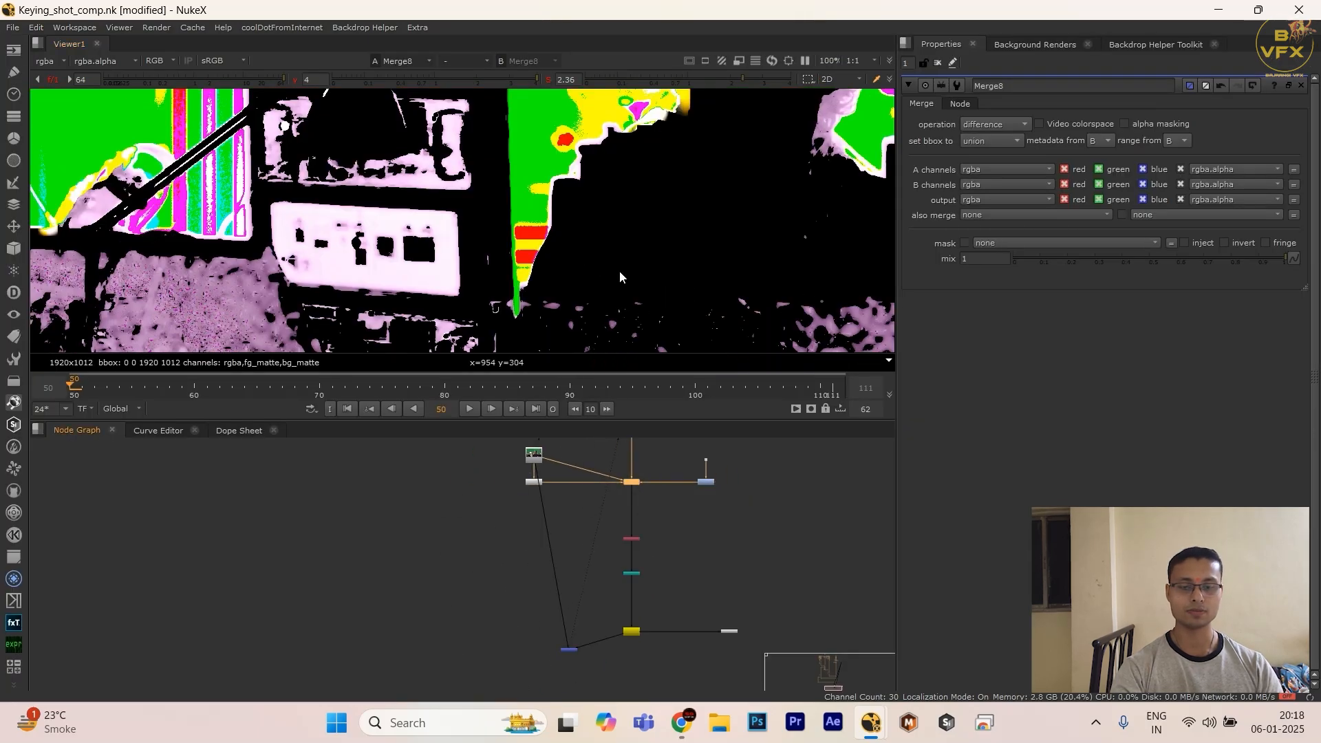
key("space")
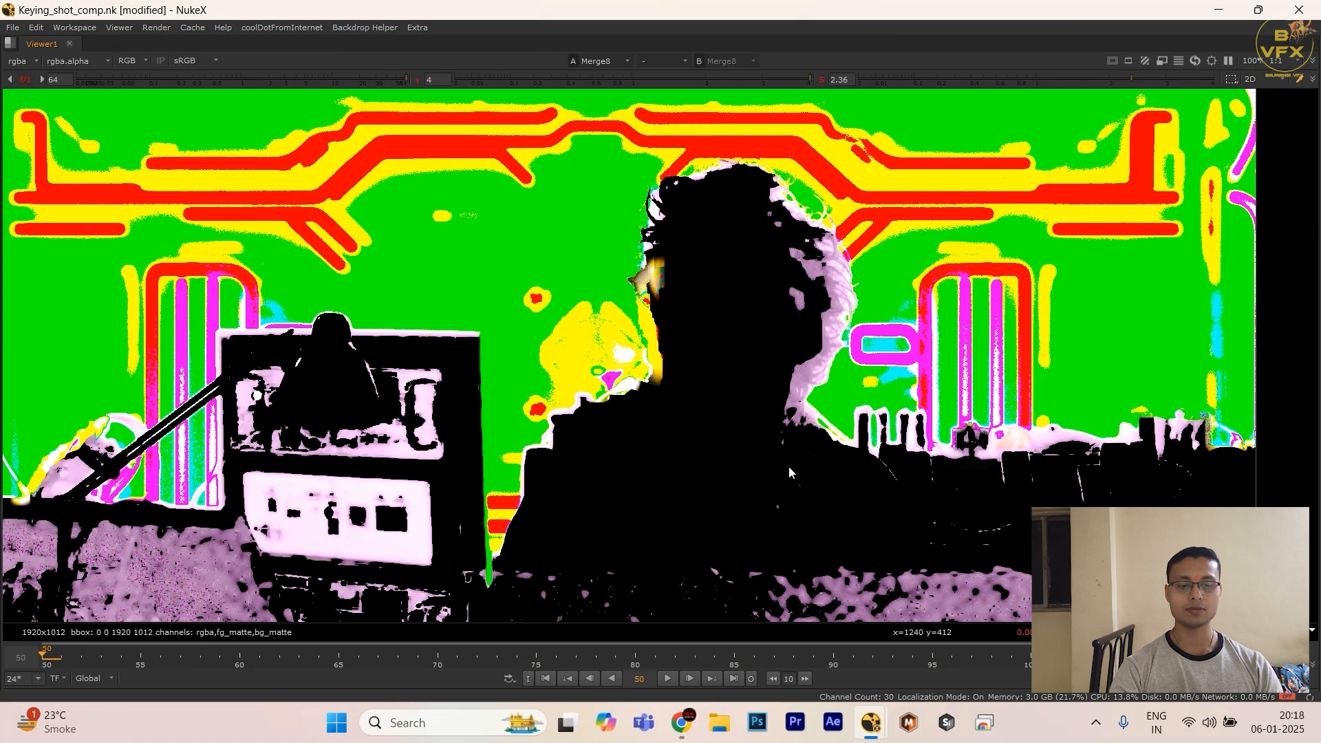
left_click_drag(704, 290, 751, 423)
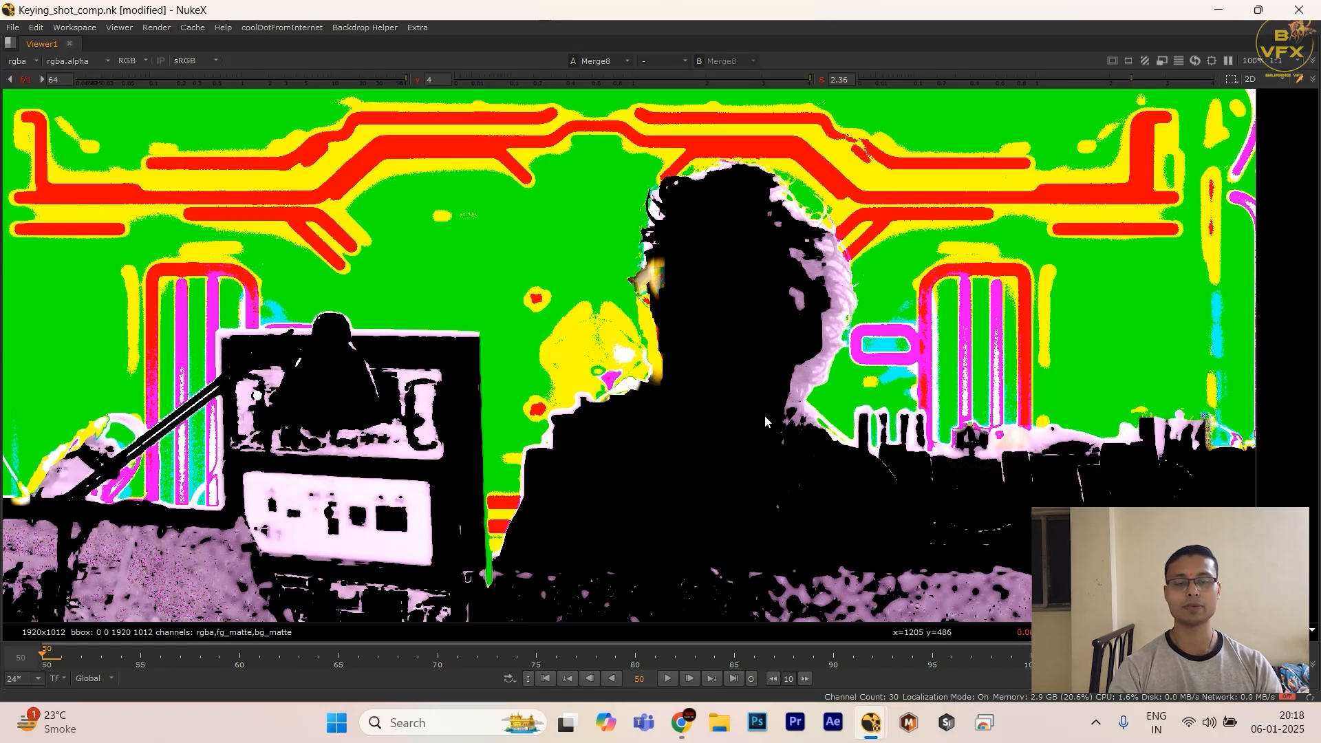
Step: Restore the normal layout and delete the difference Merge node
key("space")
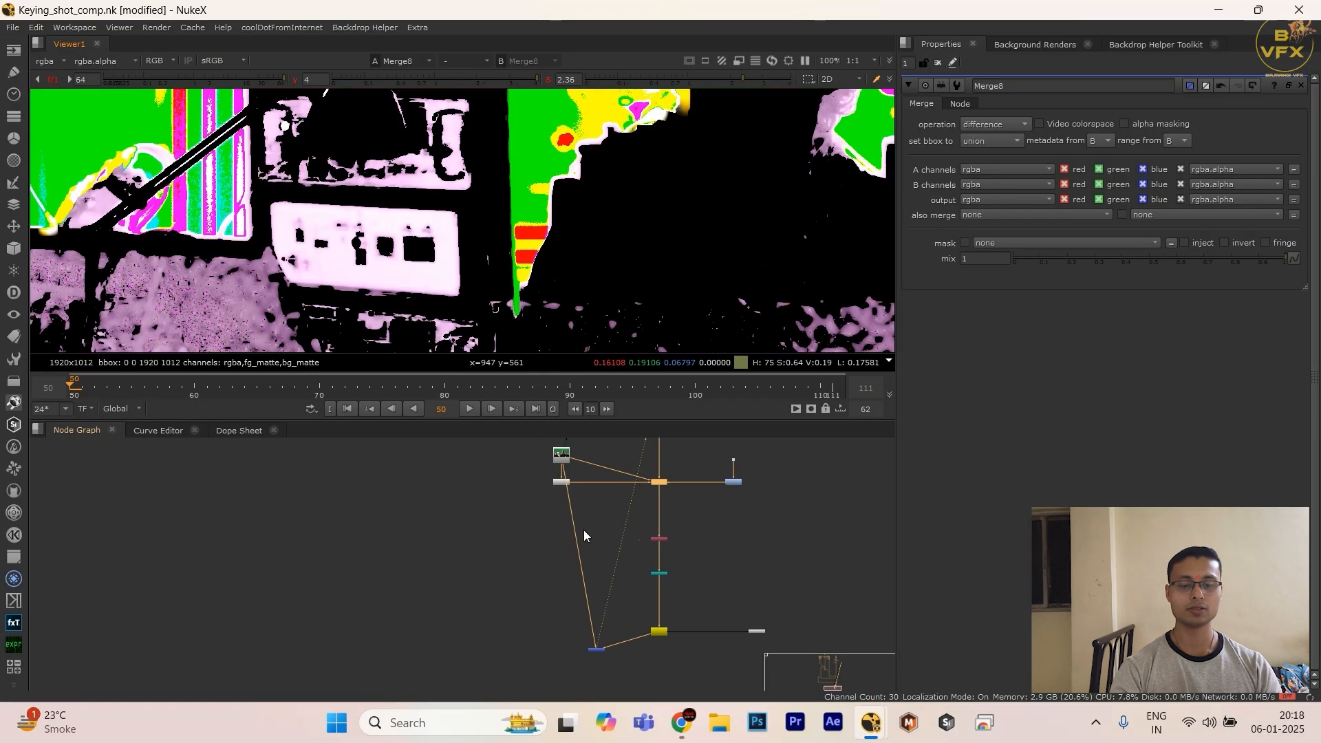
scroll(594, 640, "up", 3)
left_click_drag(631, 682, 631, 682)
key("Delete")
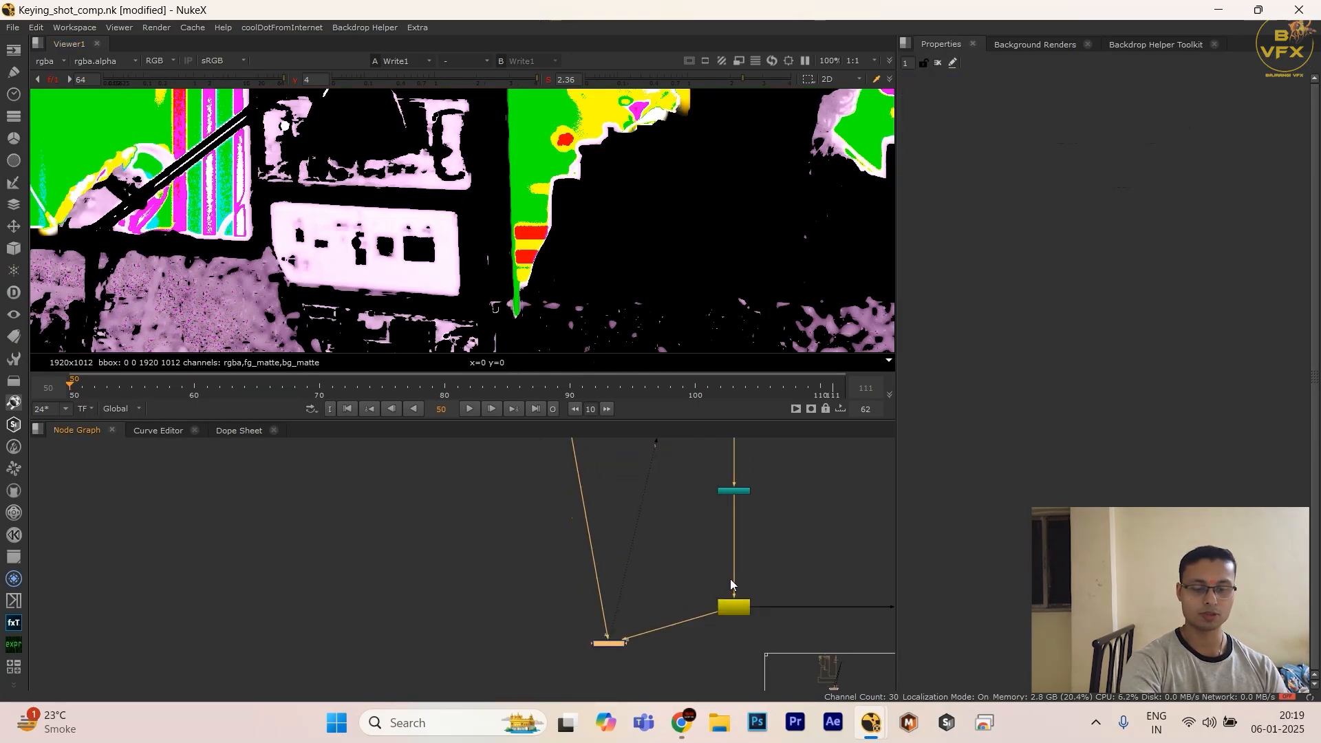
Step: View the Write node's output, reset the viewer gamma and gain to 1, and frame the image
left_click(733, 605)
key("1")
scroll(625, 650, "down", 4)
middle_click_drag(583, 650, 531, 684)
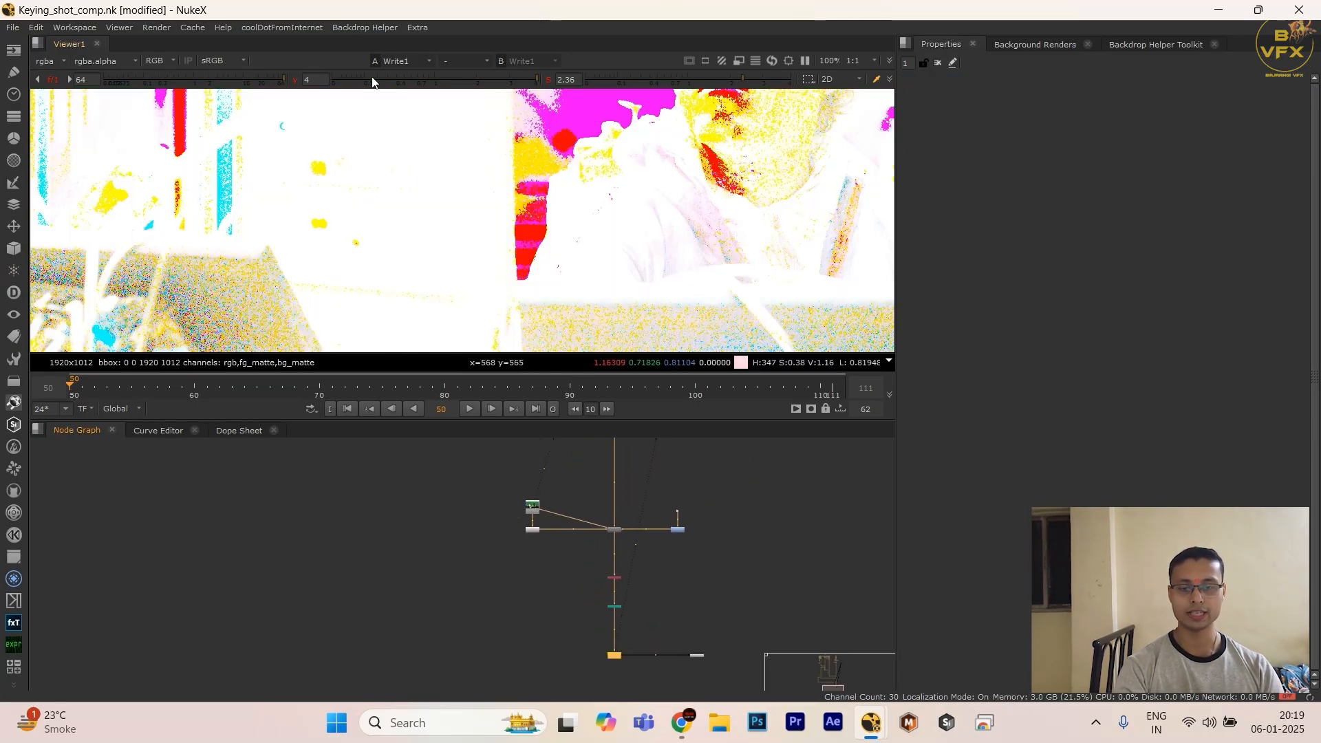
left_click(339, 79, "ctrl")
left_click(203, 79, "ctrl")
scroll(666, 214, "down", 2)
middle_click_drag(666, 213, 606, 256)
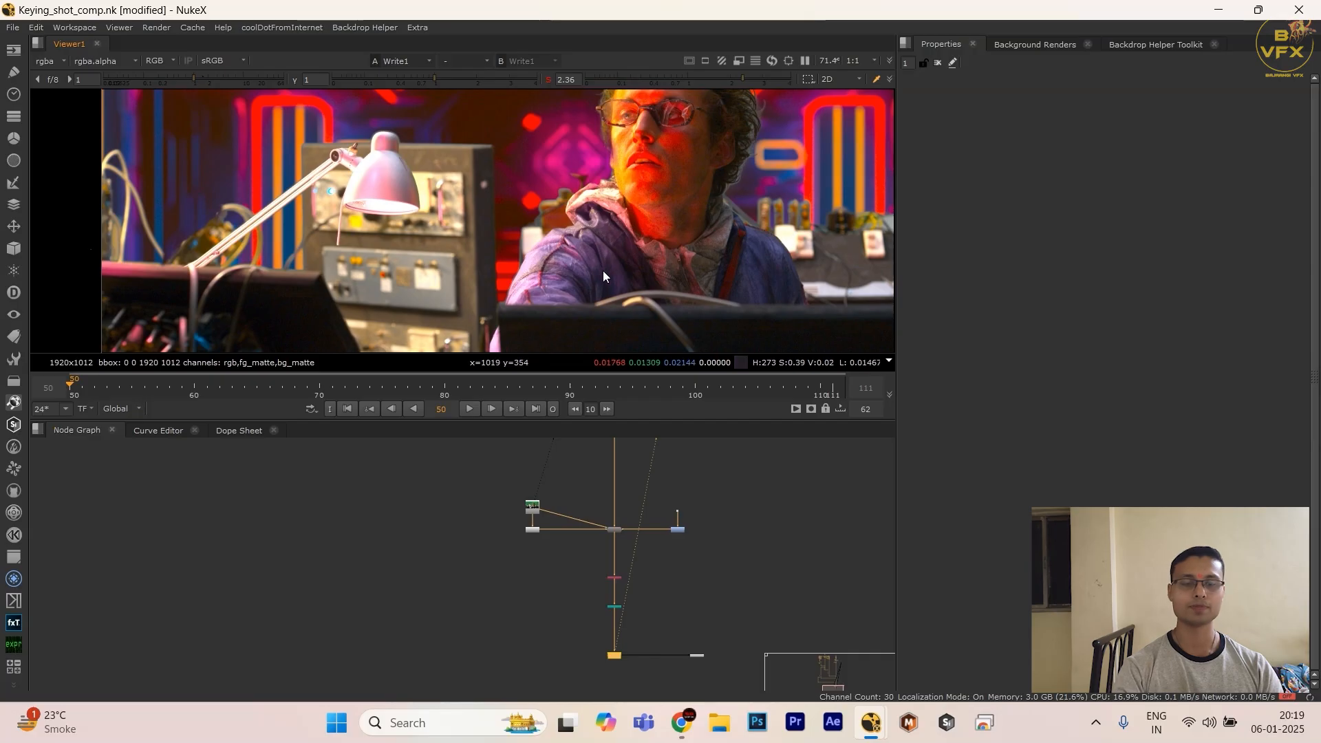
scroll(600, 296, "down", 2)
scroll(624, 527, "down", 1)
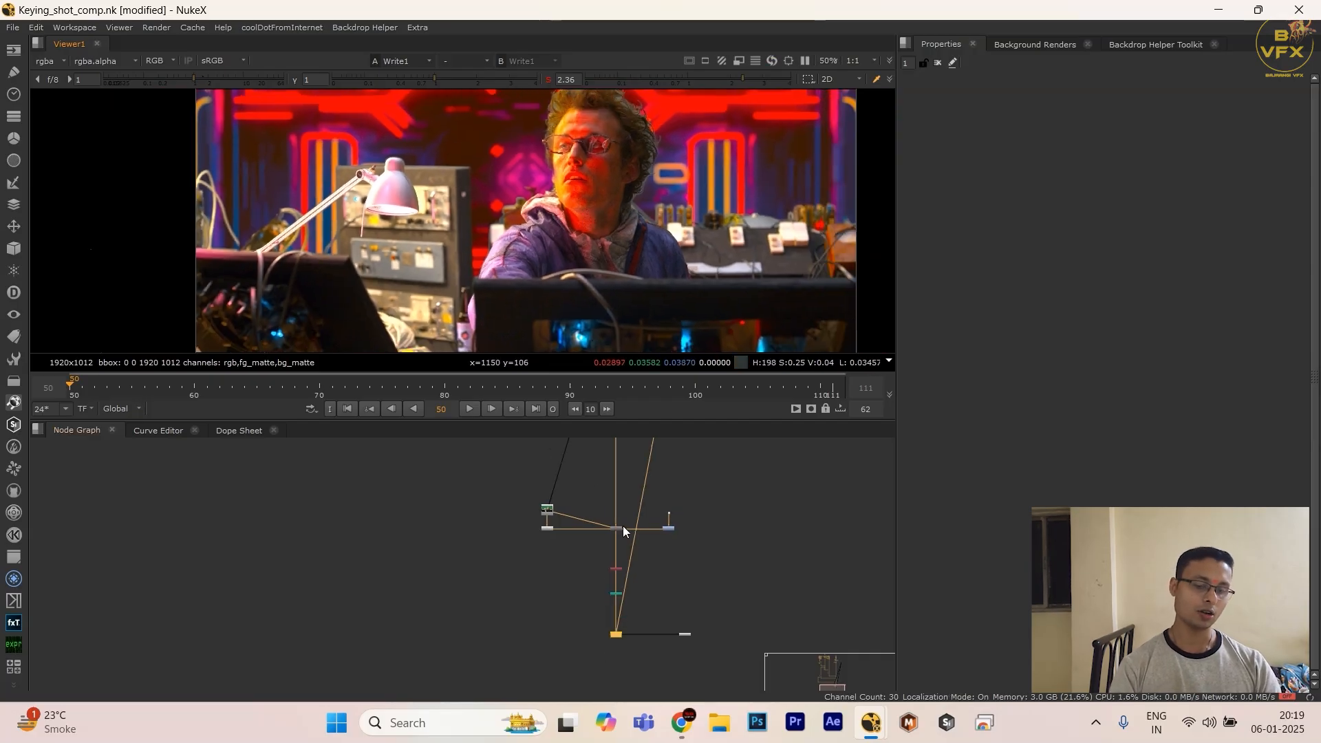
Step: Add a RolloffContrast node after DasGrain and place it directly below that node
middle_click_drag(624, 527, 593, 569)
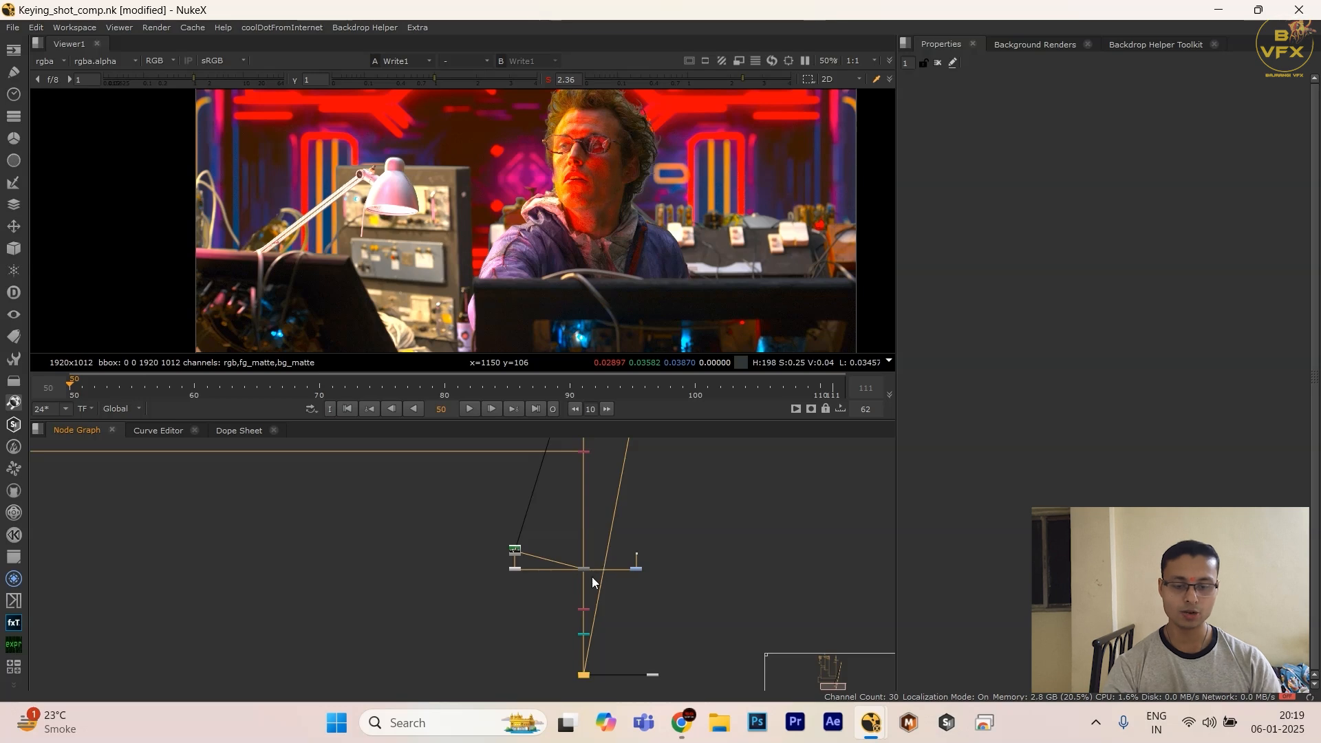
scroll(592, 576, "up", 5)
middle_click_drag(643, 584, 646, 564)
scroll(647, 563, "up", 1)
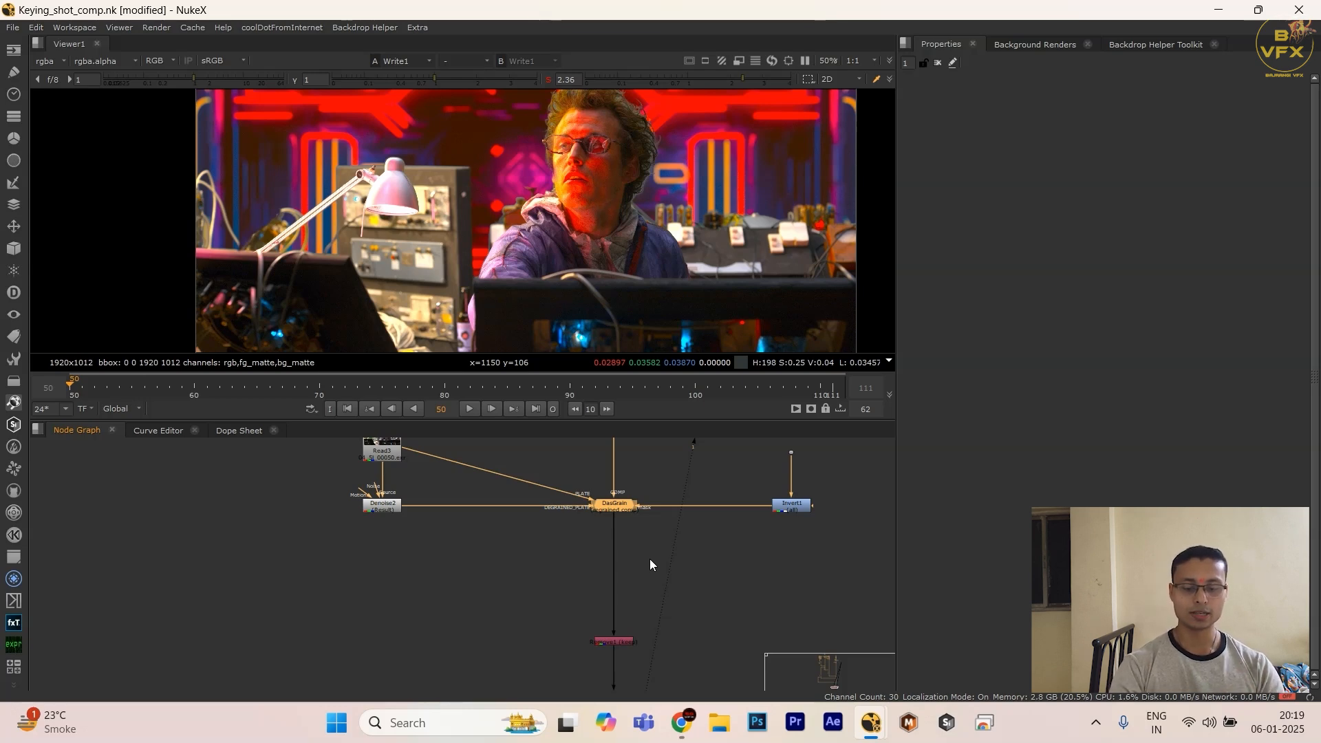
key("Tab")
type("r")
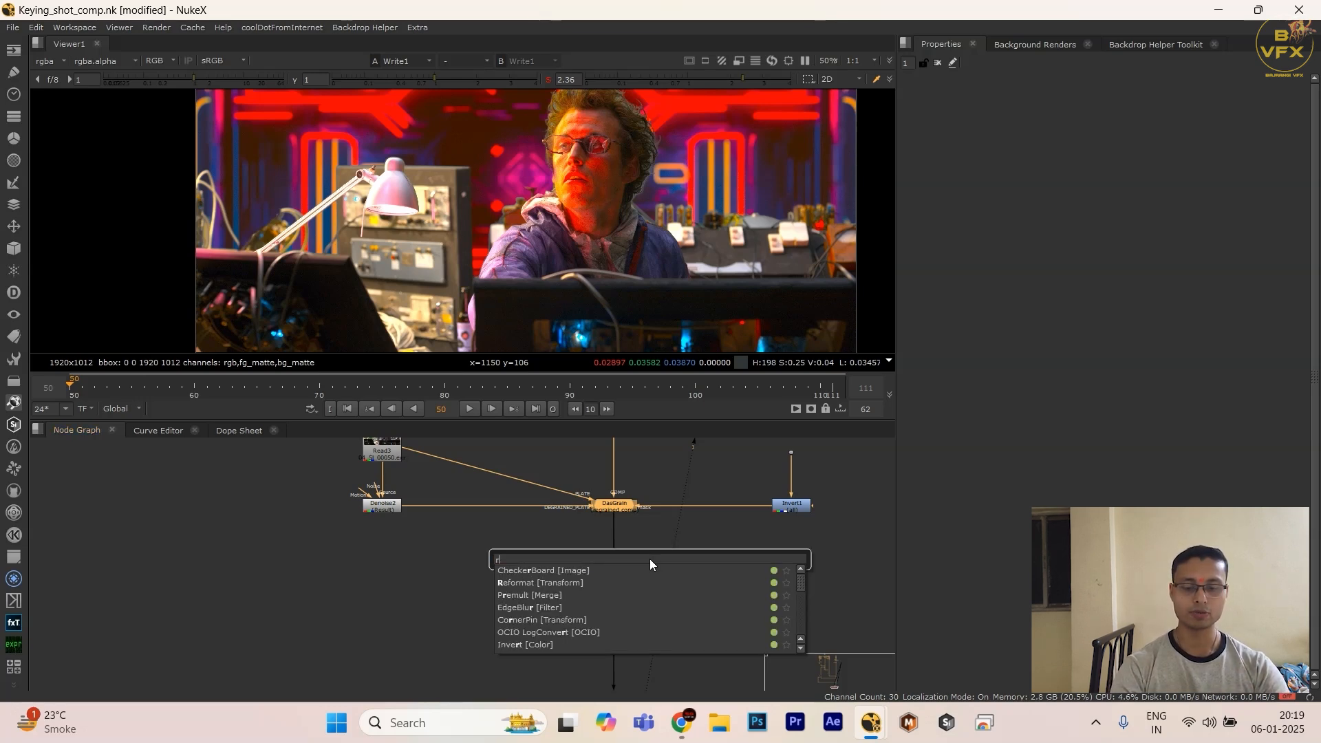
type("oll")
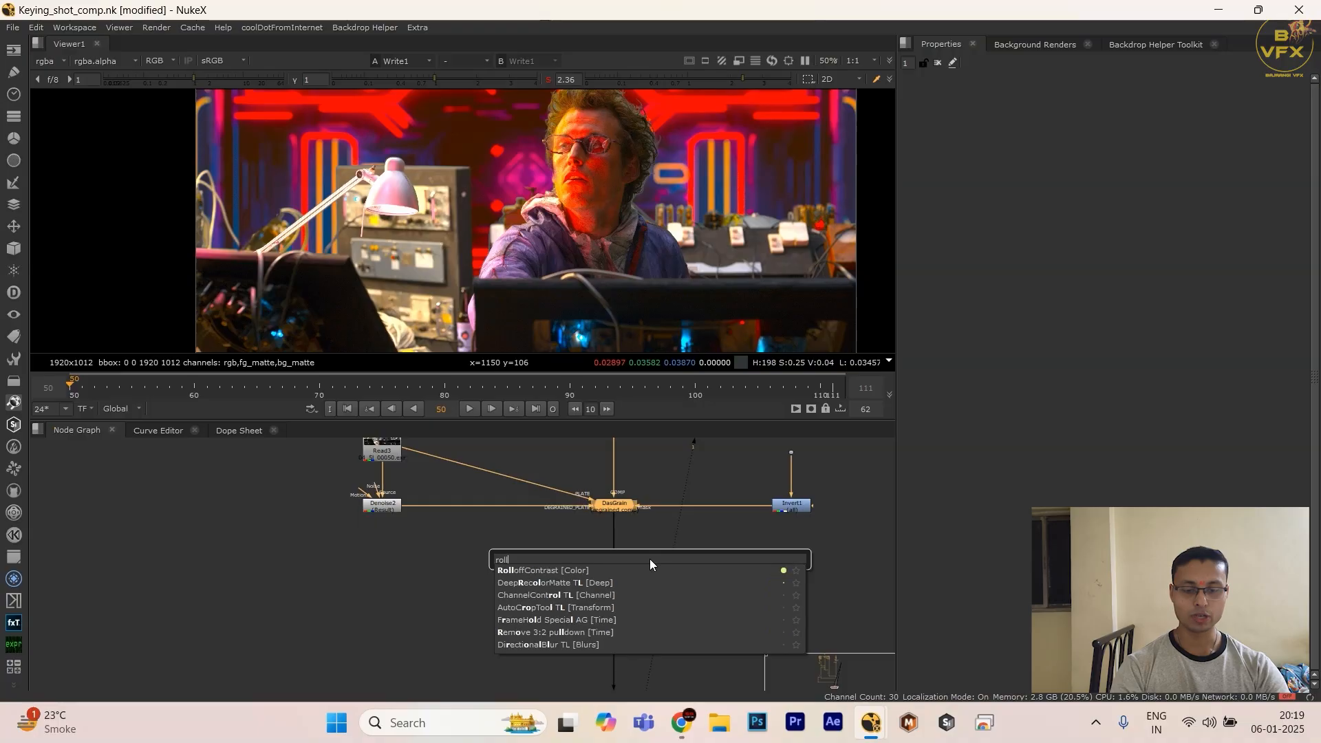
key("Return")
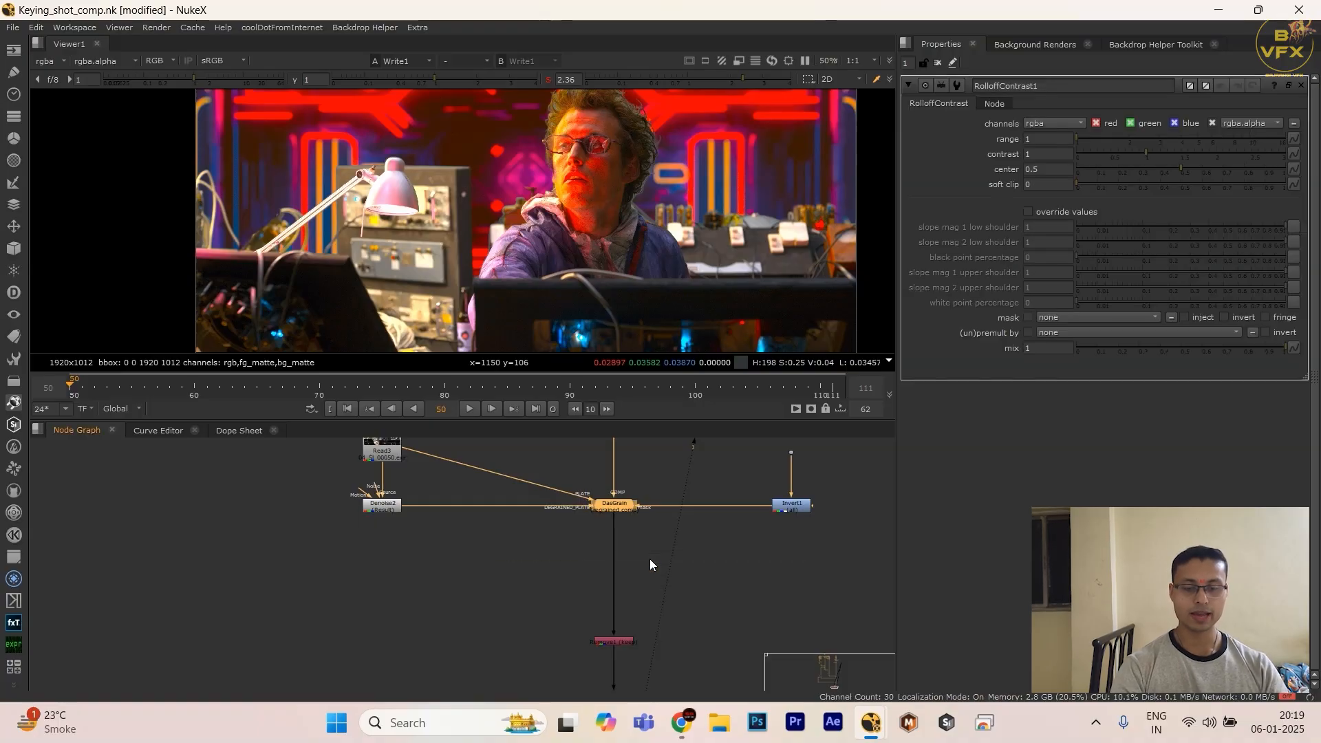
scroll(628, 523, "up", 3)
left_click_drag(622, 521, 623, 579)
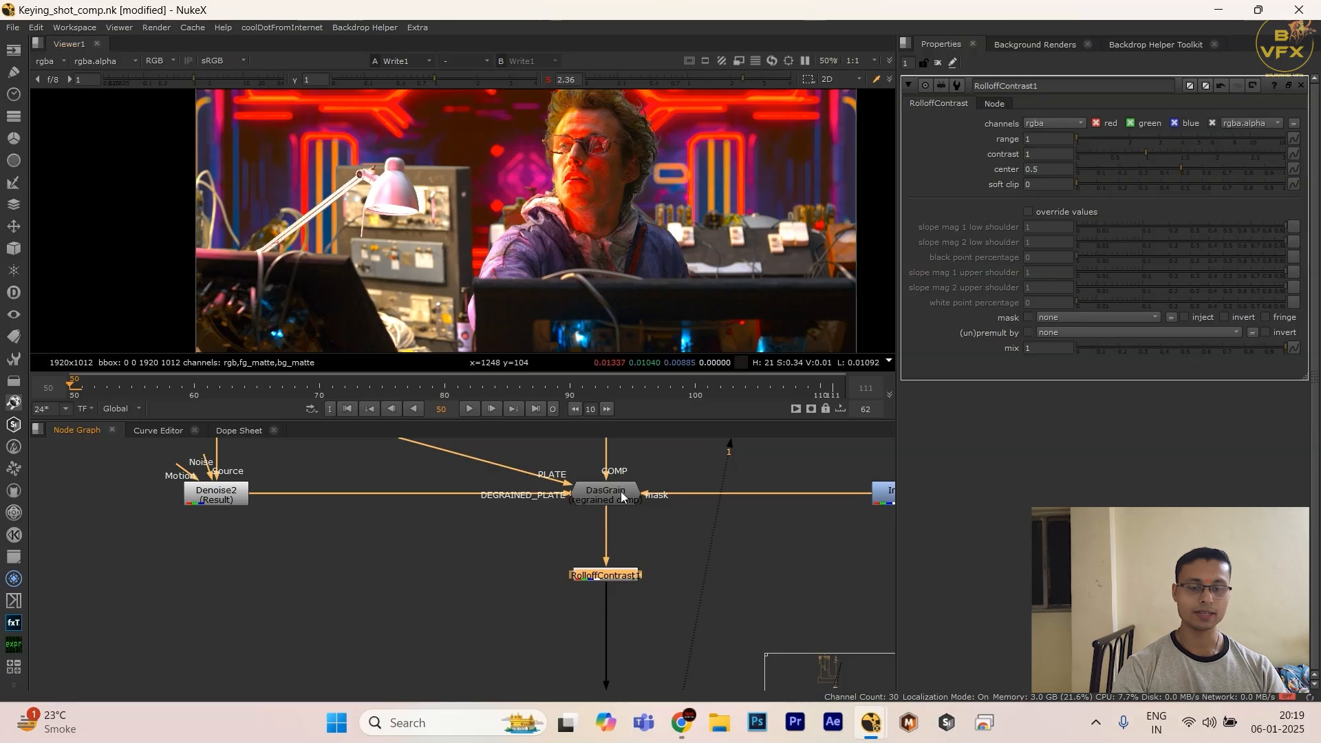
Step: Reset the viewer saturation to 1 and compare the actor's face with RolloffContrast disabled and enabled in the enlarged viewer
scroll(556, 196, "up", 4)
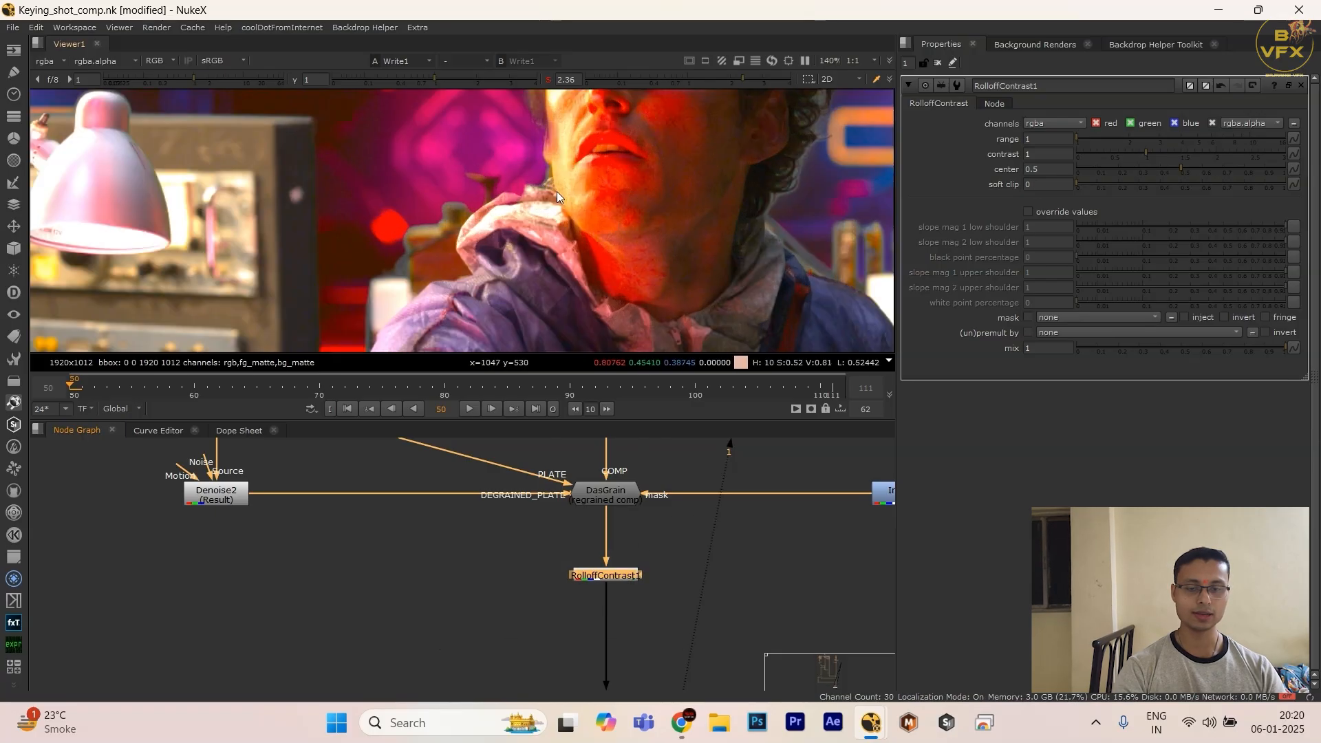
key("d")
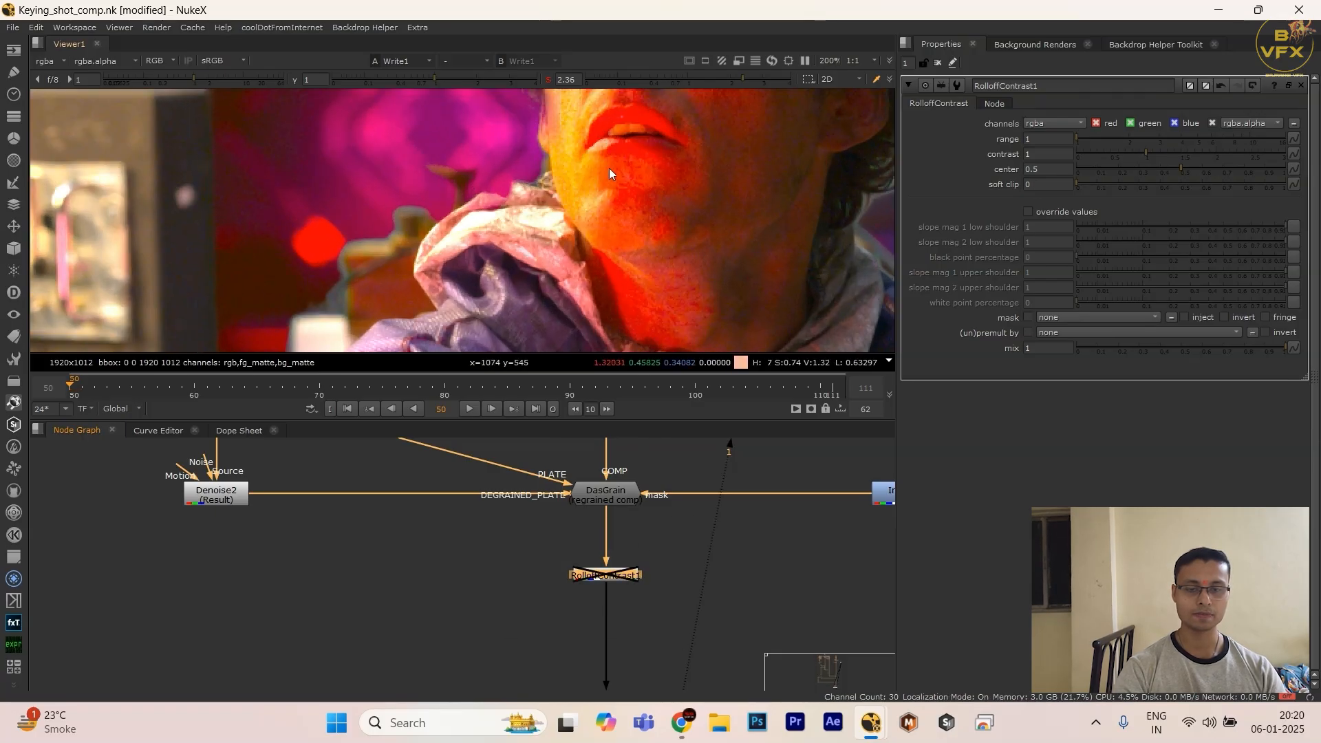
left_click(689, 84)
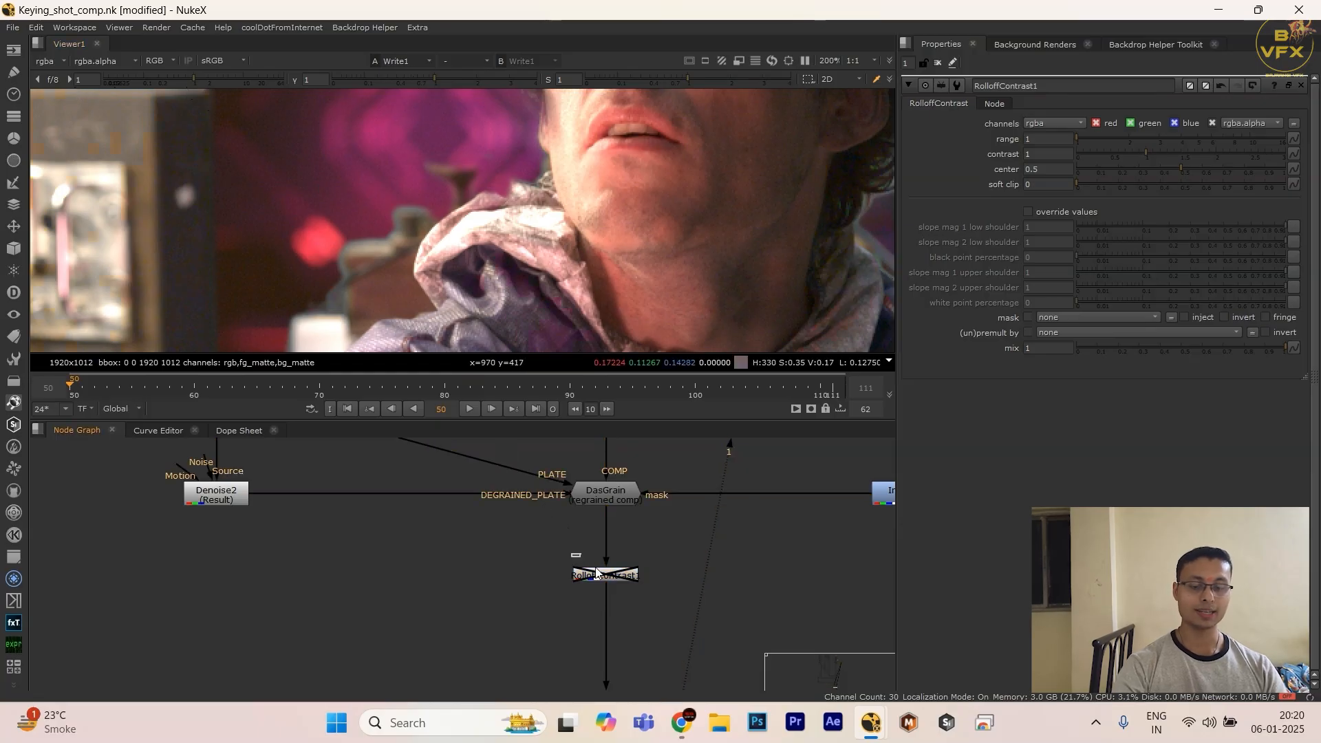
key("d")
key("space")
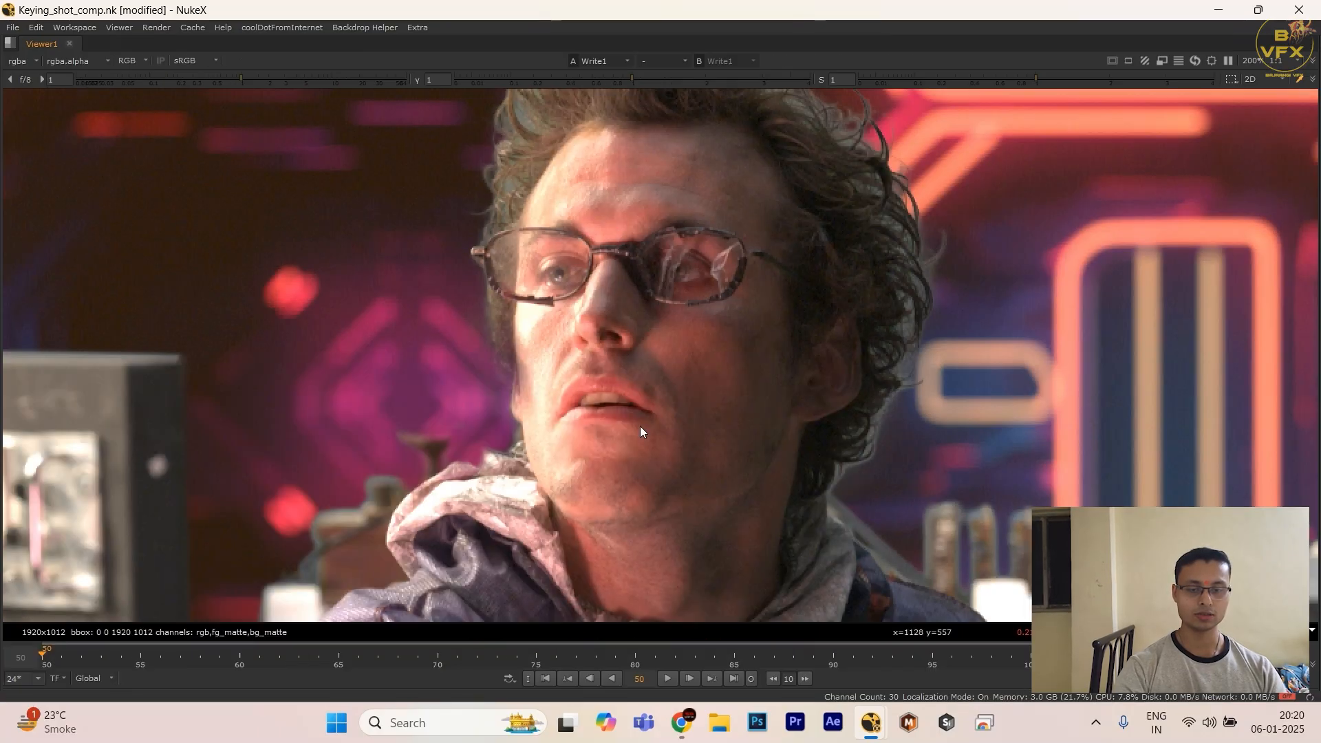
scroll(531, 406, "up", 3)
scroll(617, 329, "up", 3)
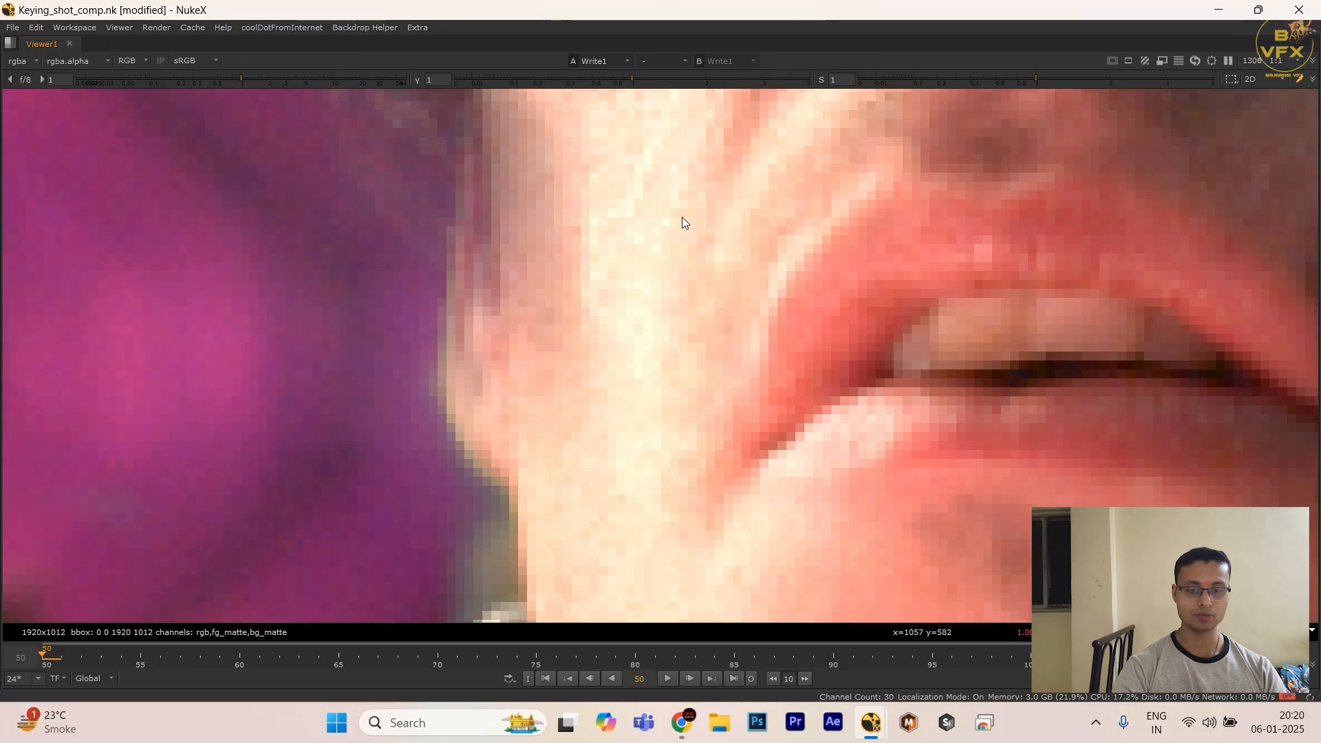
Step: Restore the viewer gamma to 1 after trying a lower value, and lower the viewer gain to 0.205 to inspect the bright cheek
left_click_drag(621, 84, 502, 81)
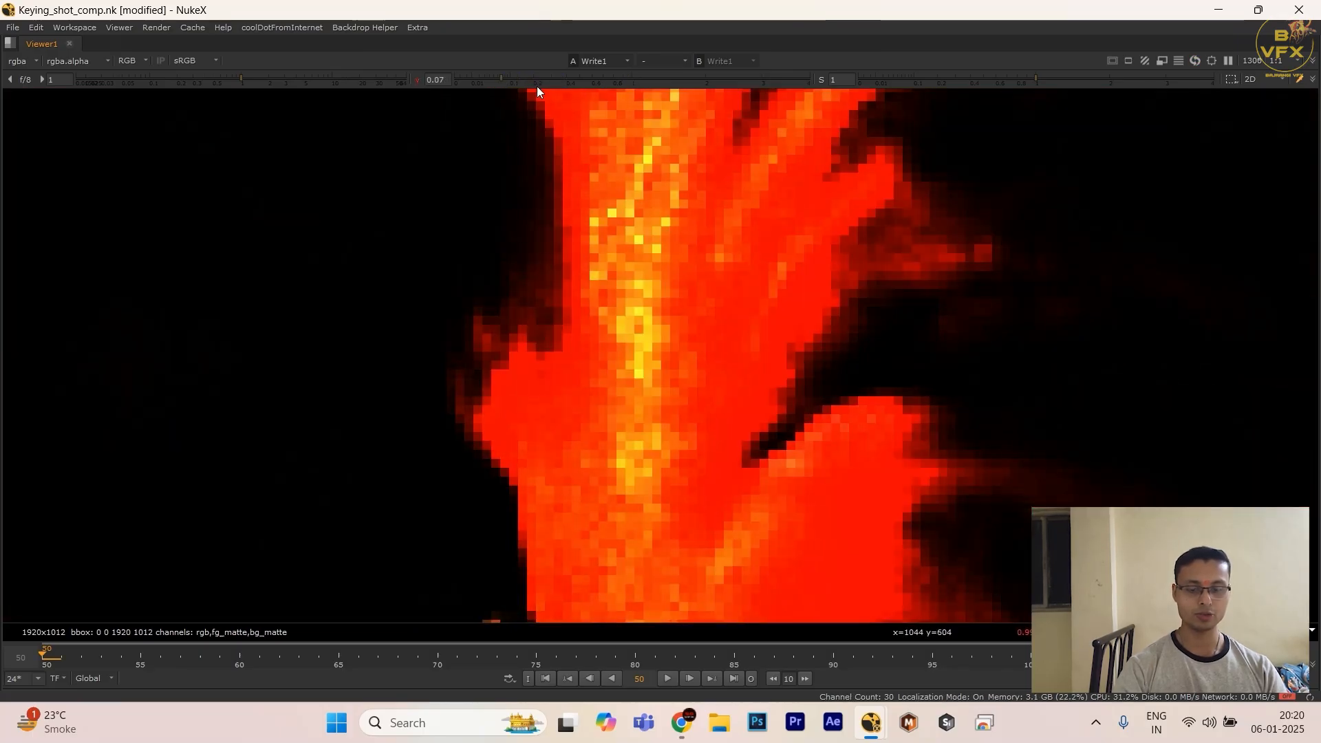
left_click(417, 80)
left_click_drag(244, 84, 179, 84)
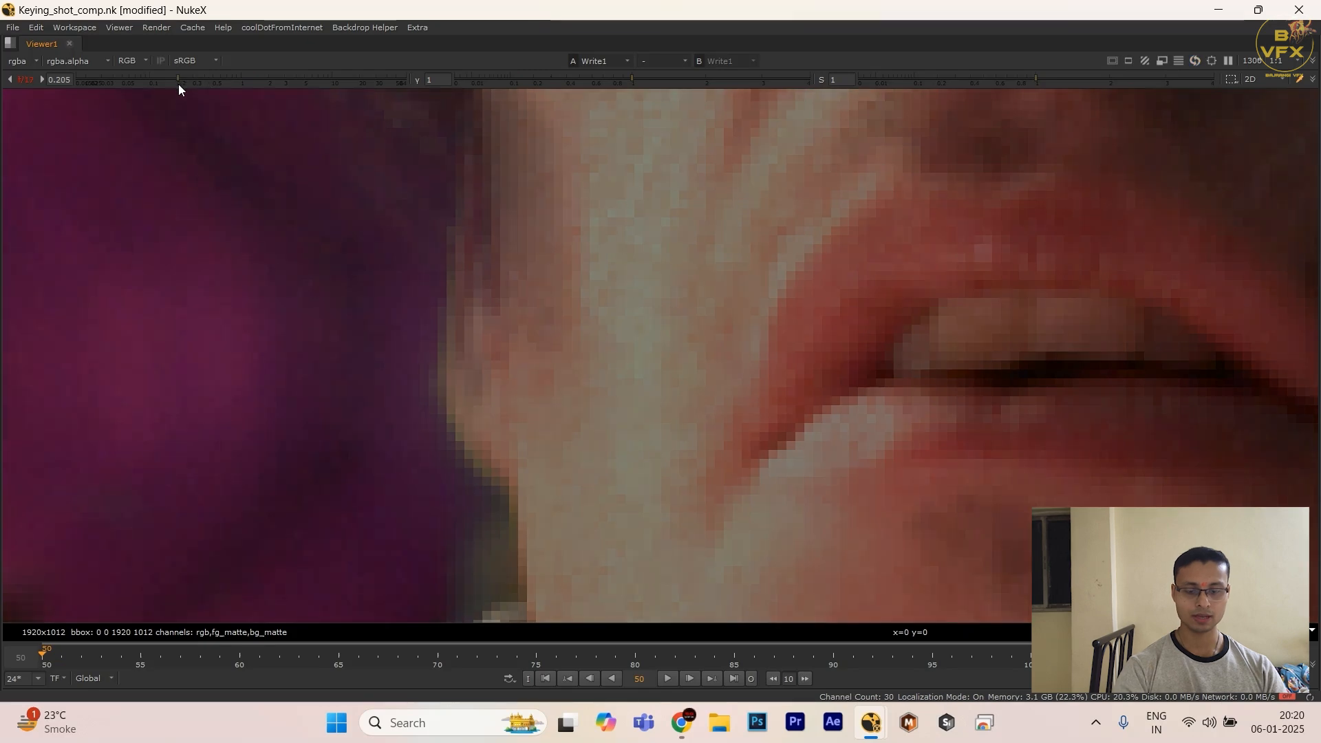
scroll(406, 337, "down", 3)
scroll(511, 266, "down", 2)
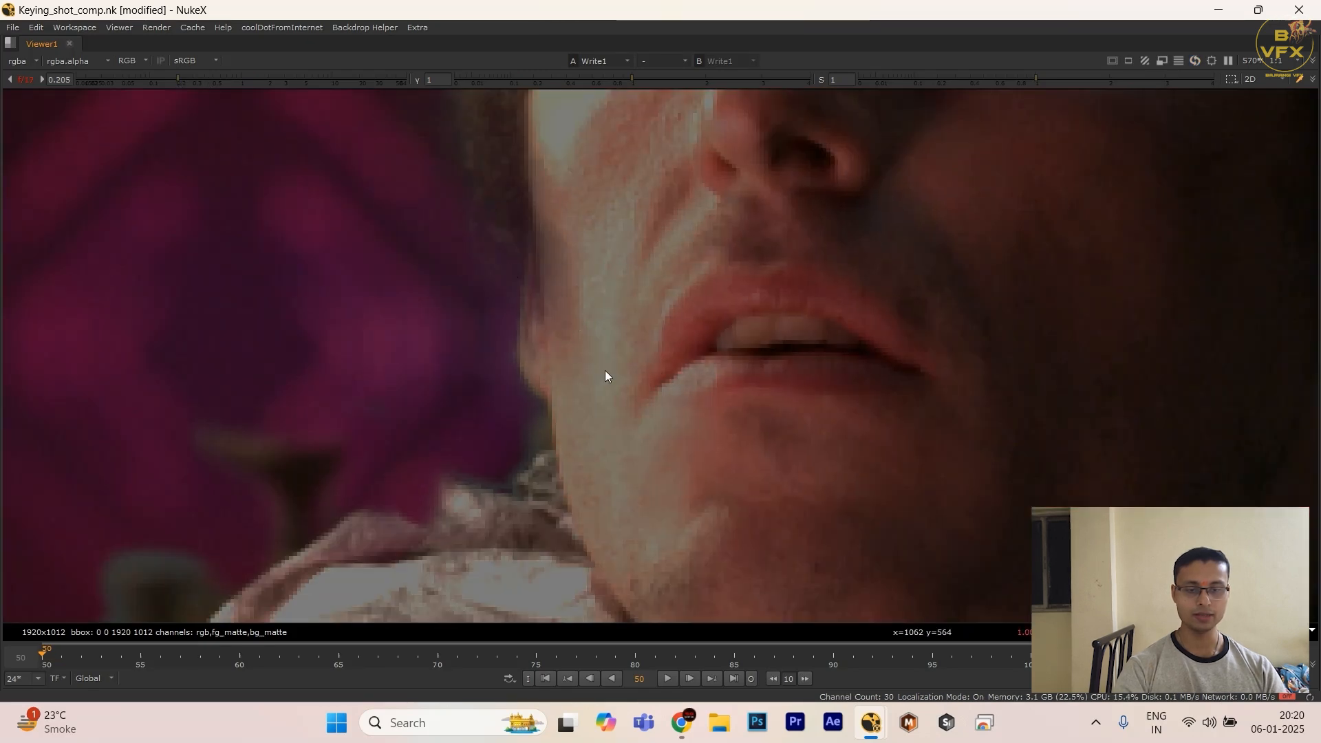
Step: Compare the cheek highlights with RolloffContrast disabled and enabled, ending with the node enabled in the normal layout
key("space")
key("space")
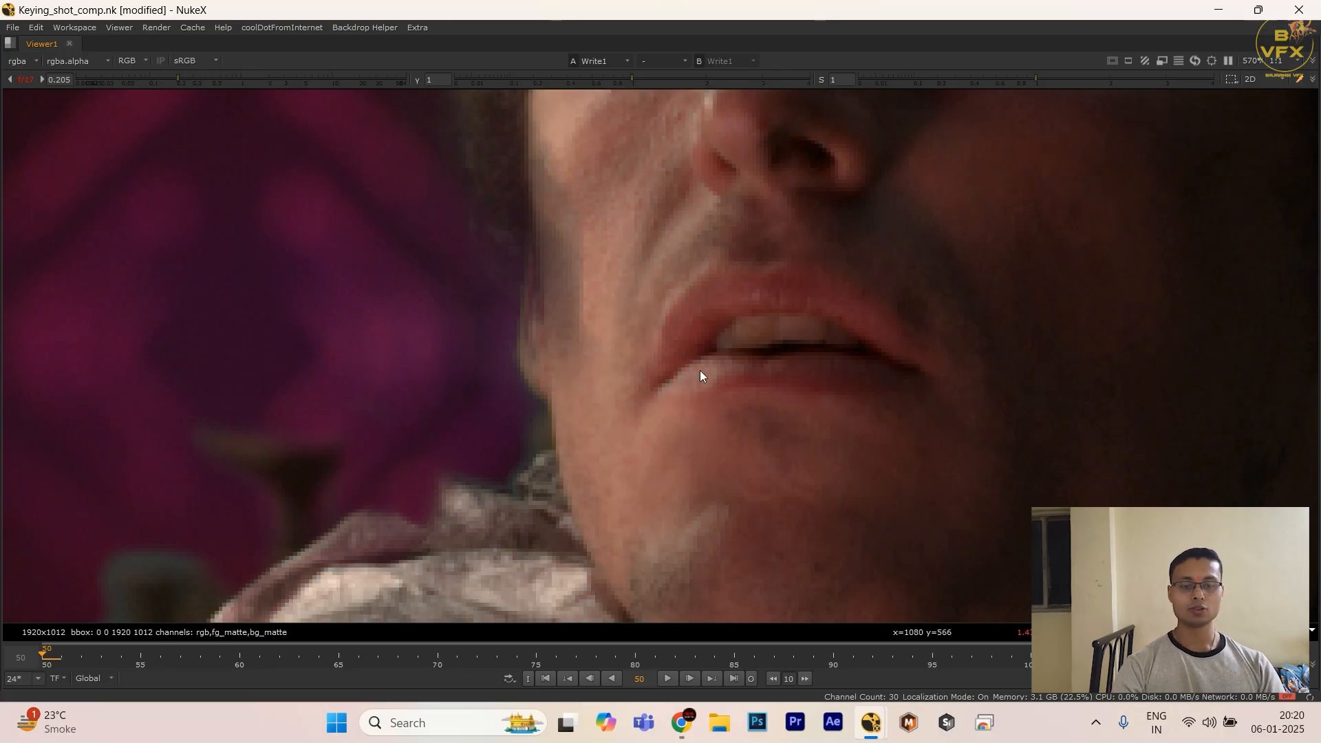
key("space")
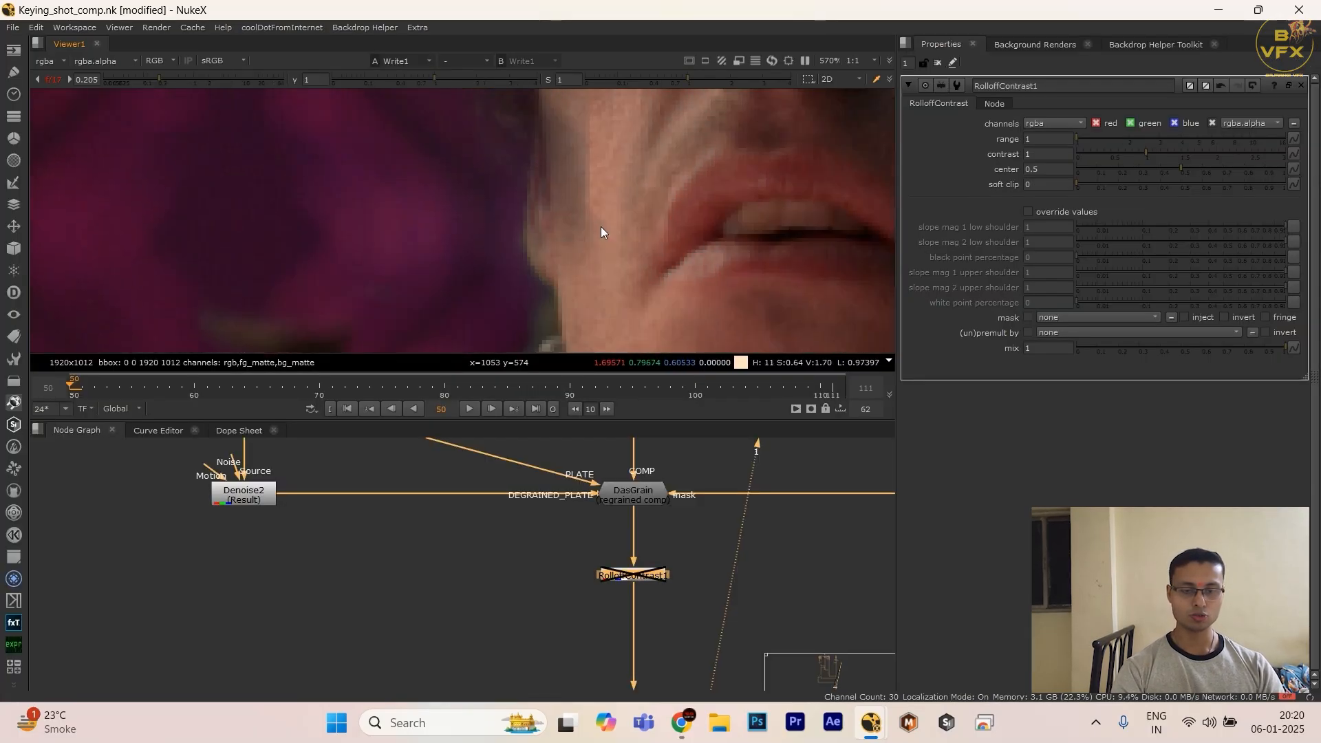
key("d")
middle_click_drag(600, 169, 581, 238)
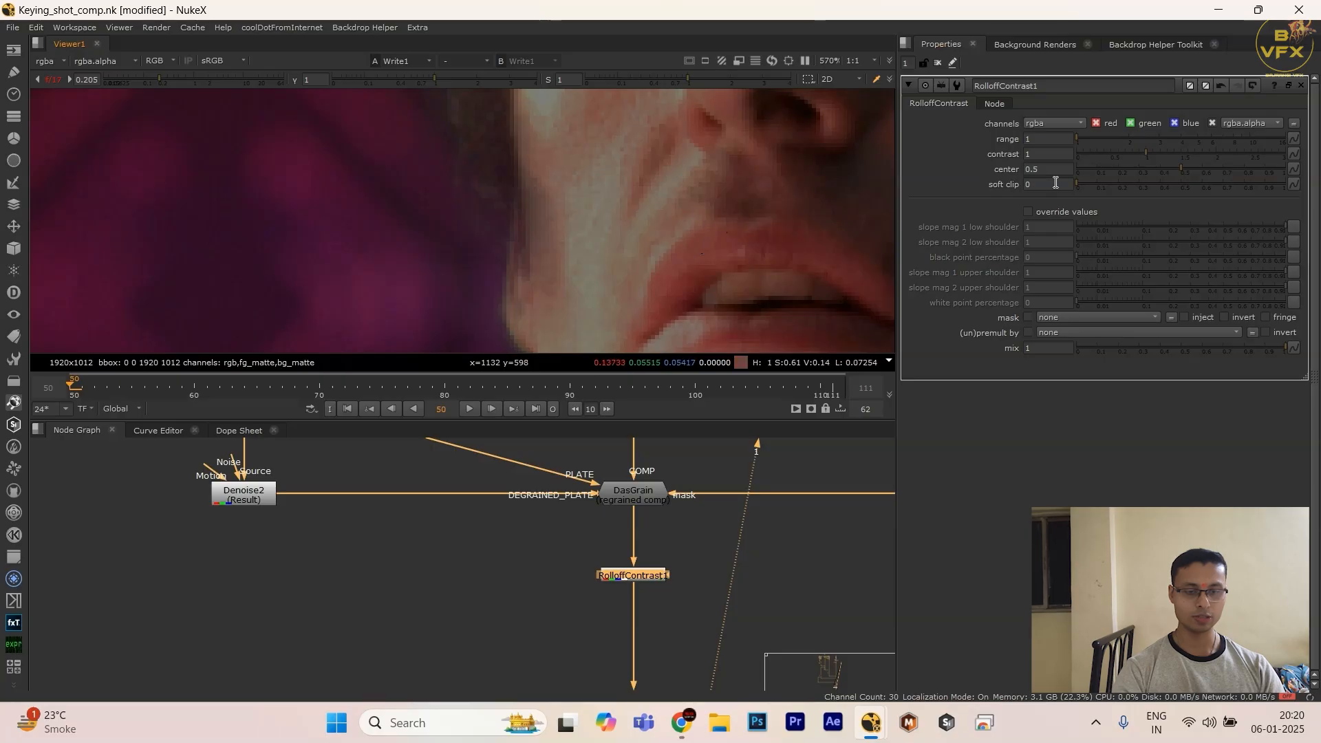
Step: Try RolloffContrast with range 2.3 and soft clip 0.205, and undo both changes
left_click_drag(1134, 151, 1118, 184)
key("ctrl+z")
key("ctrl+z")
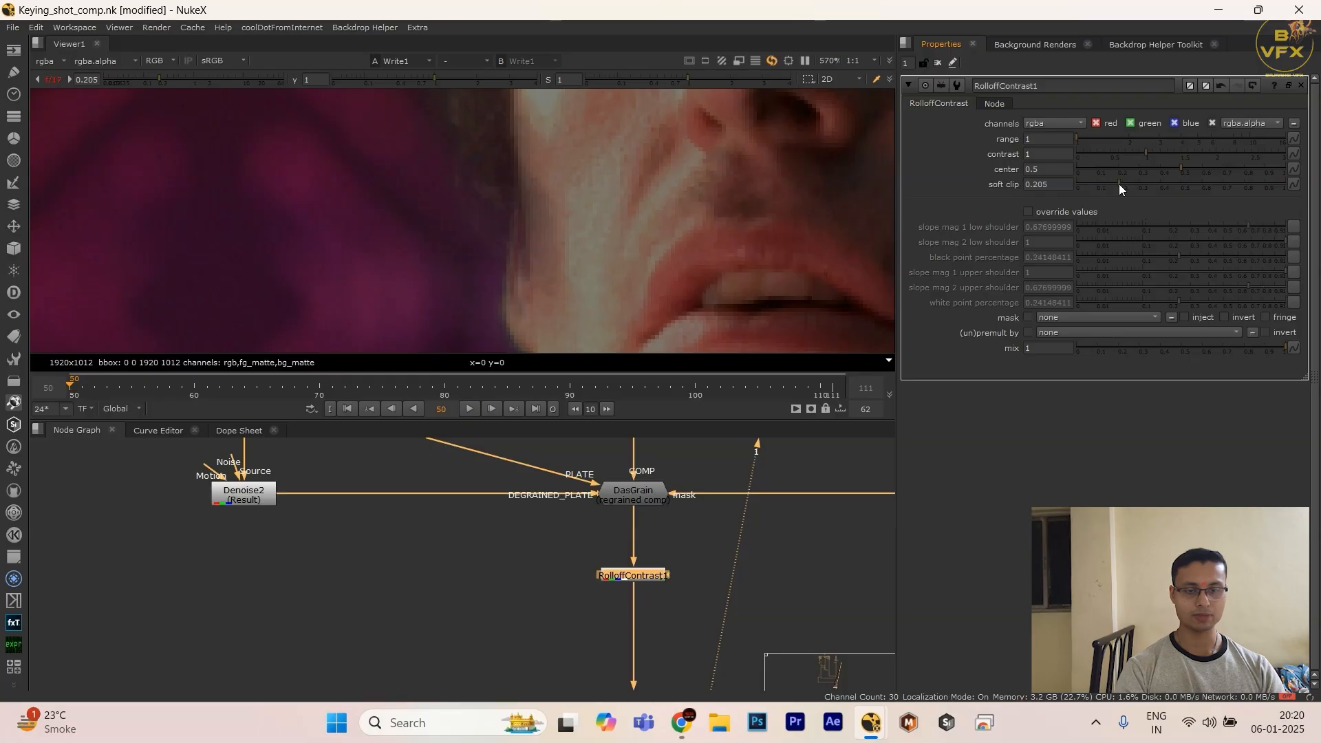
key("ctrl+z")
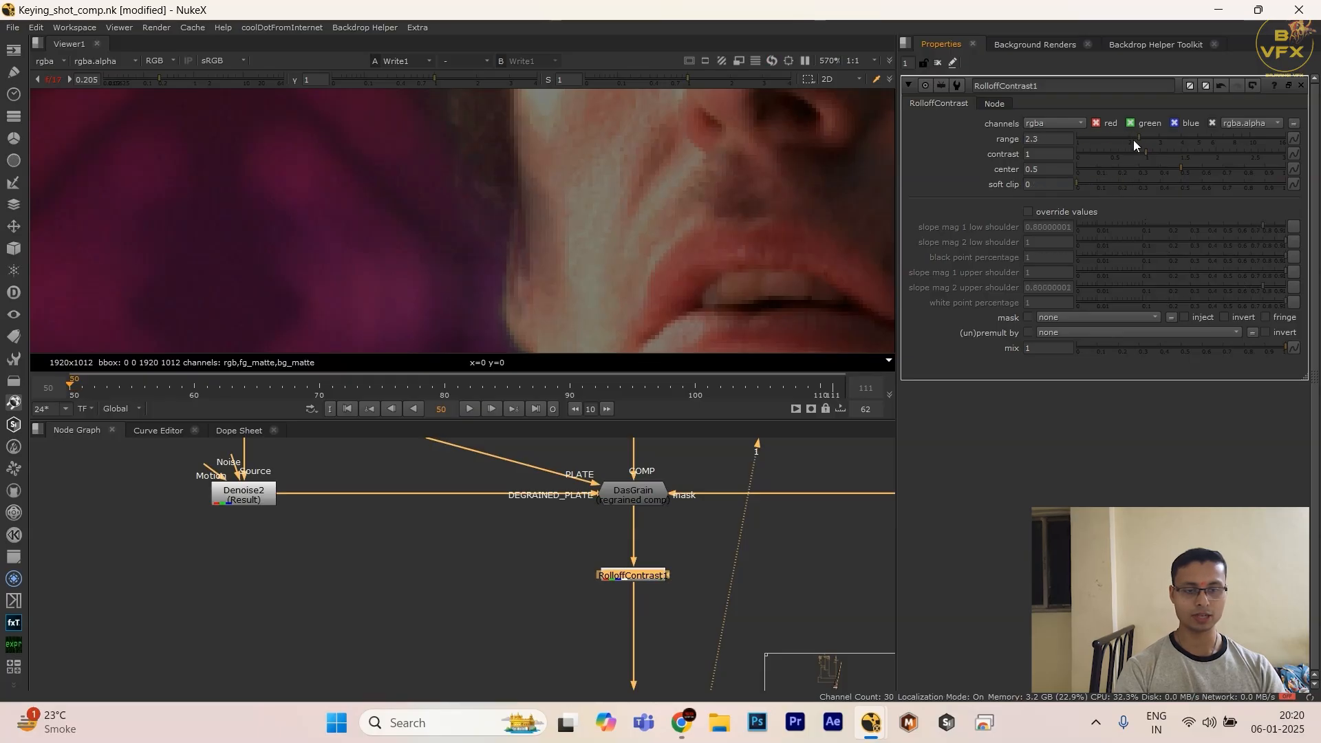
key("ctrl+z")
Step: Toggle RolloffContrast off and on to check its effect, and set its range to 0
key("d")
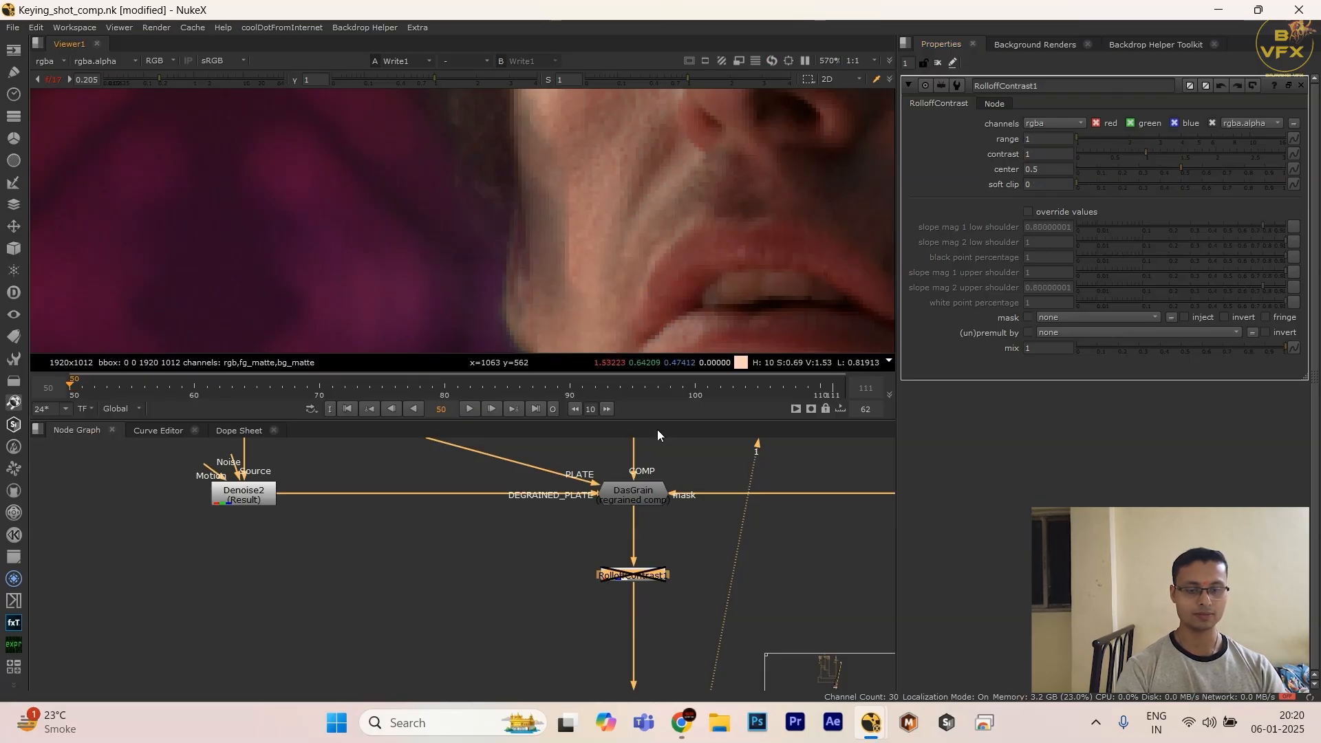
key("d")
left_click(1043, 139)
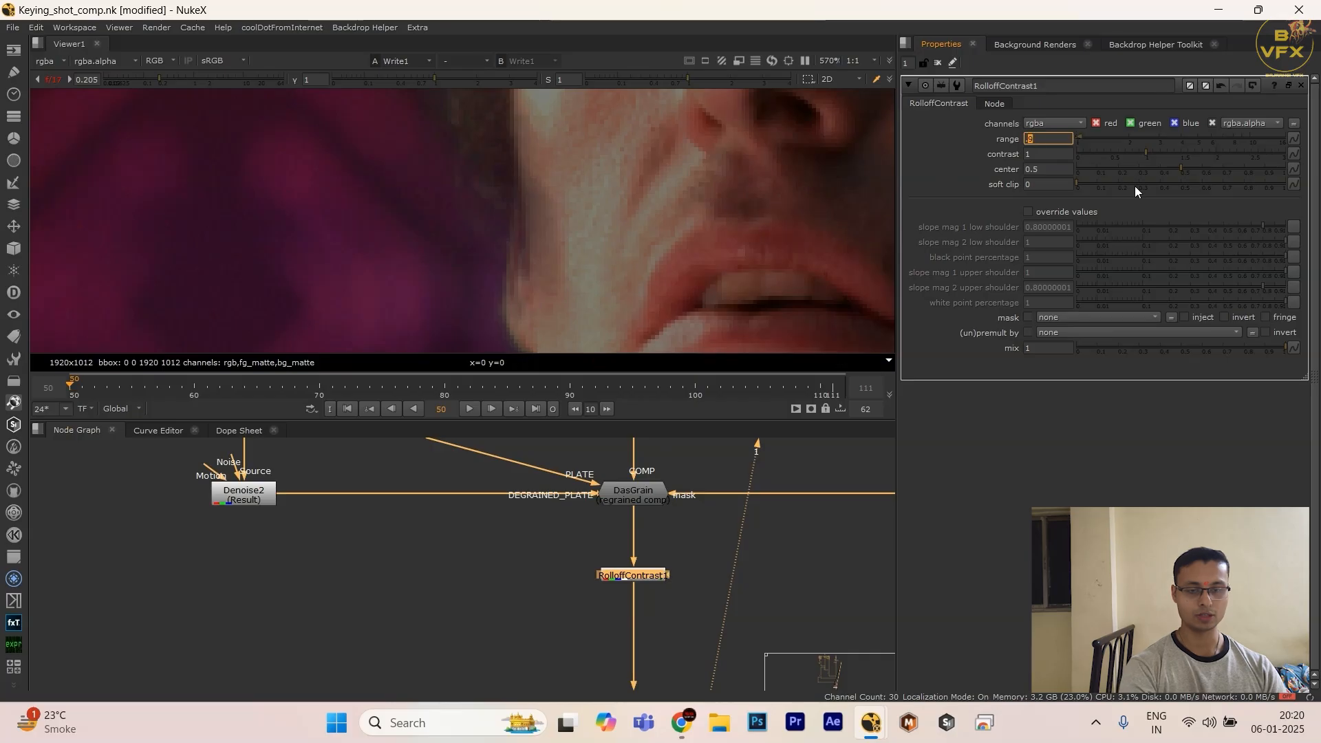
left_click(1135, 187)
key("ctrl+z")
double_click(1056, 139)
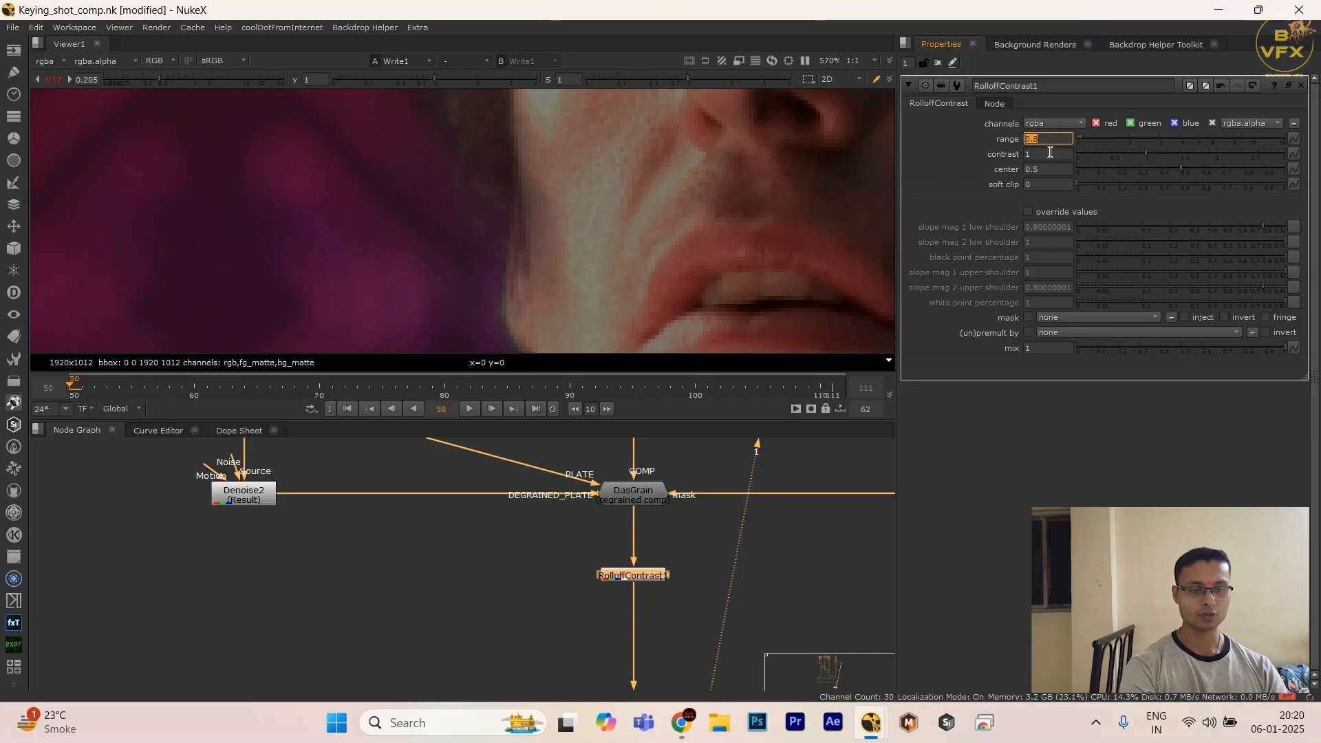
type("0")
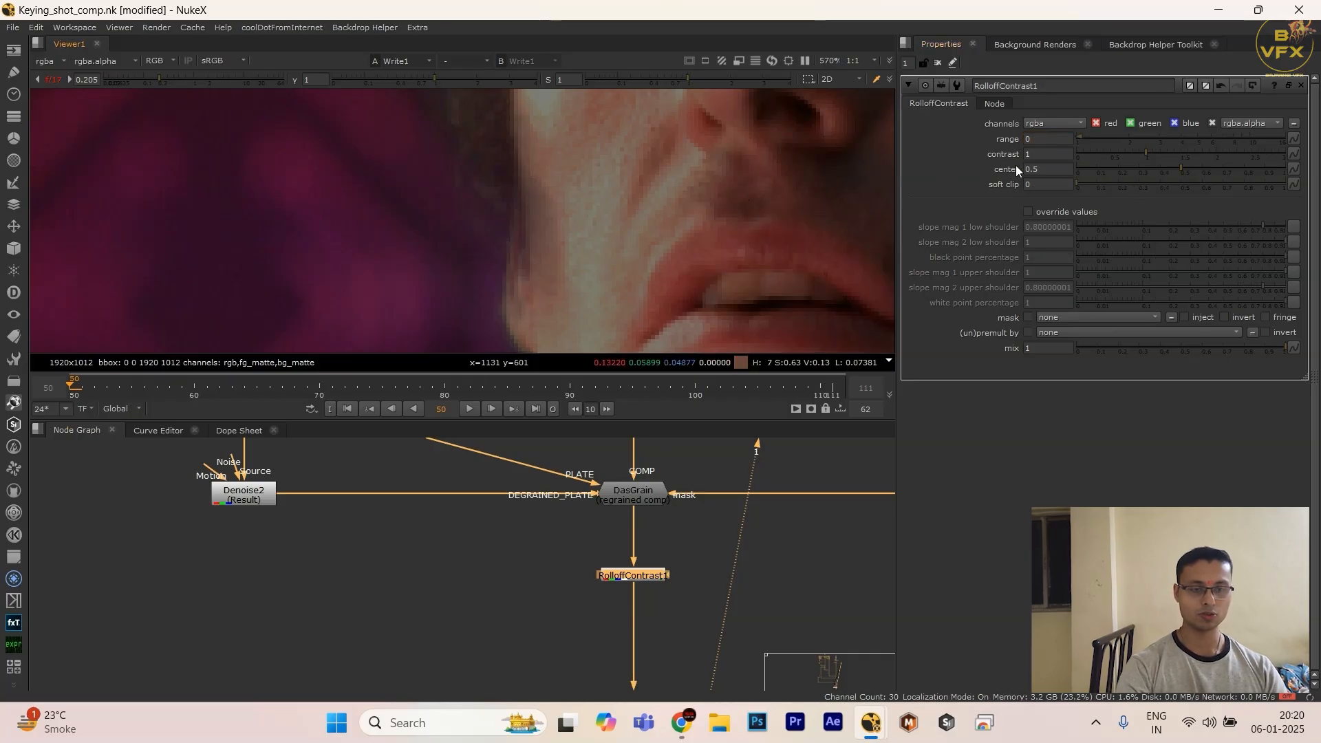
Step: Try a RolloffContrast contrast of 0, undo it, and set the center to 0
double_click(1043, 154)
type("0")
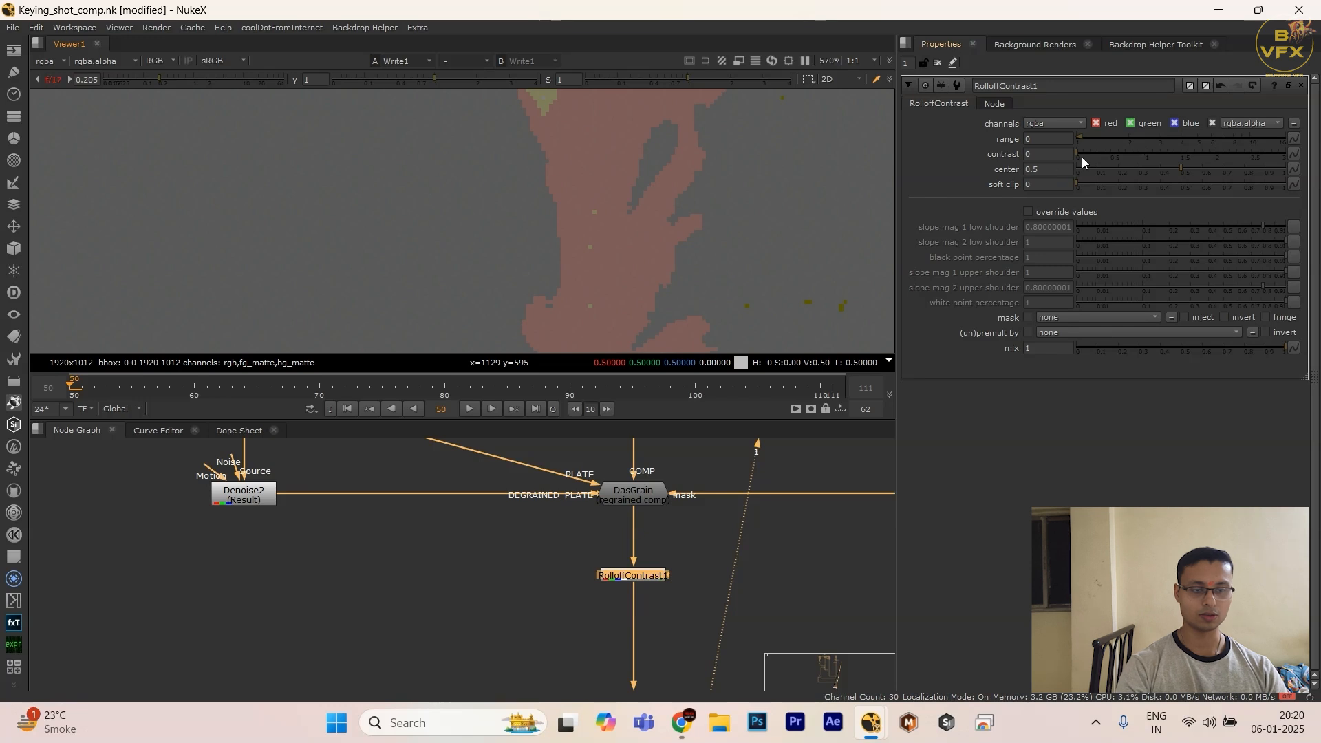
key("ctrl+z")
double_click(1054, 169)
type("0")
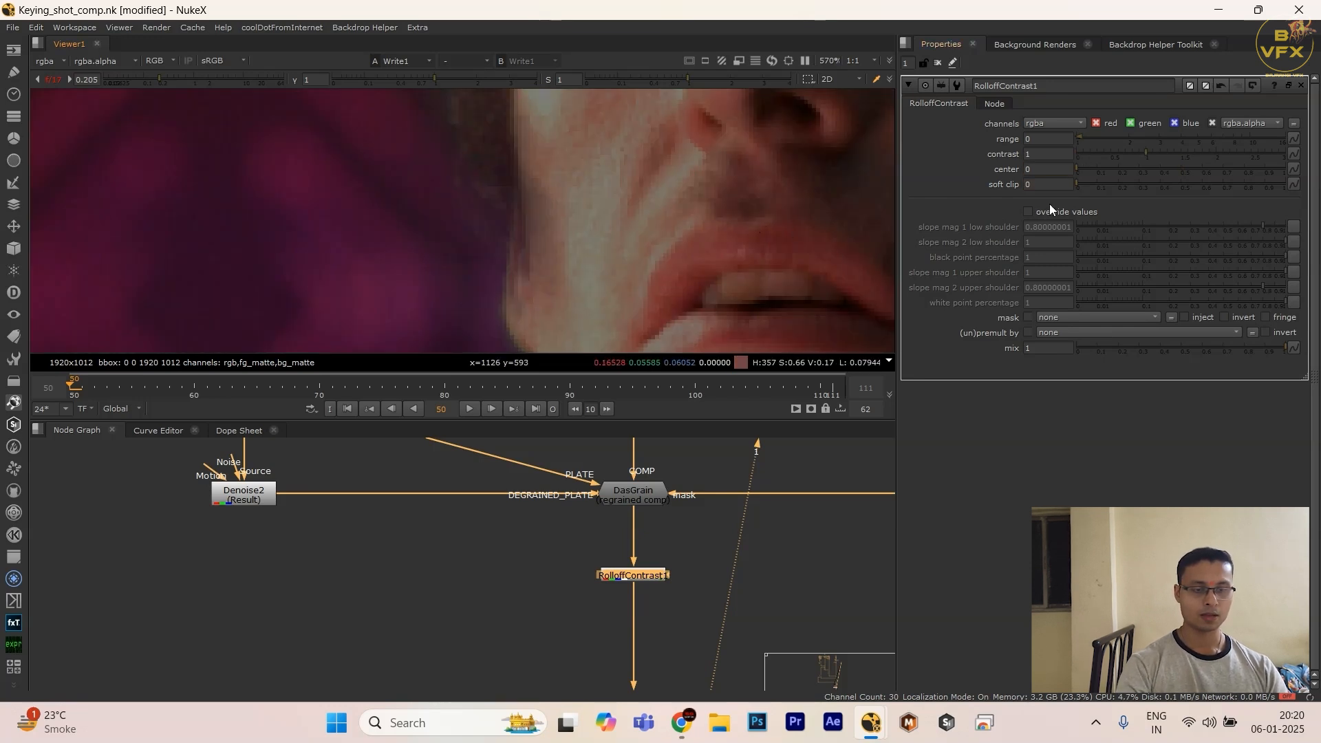
Step: Enable override values on RolloffContrast and try lower shoulder and black point settings, undoing unwanted changes
left_click(1079, 213)
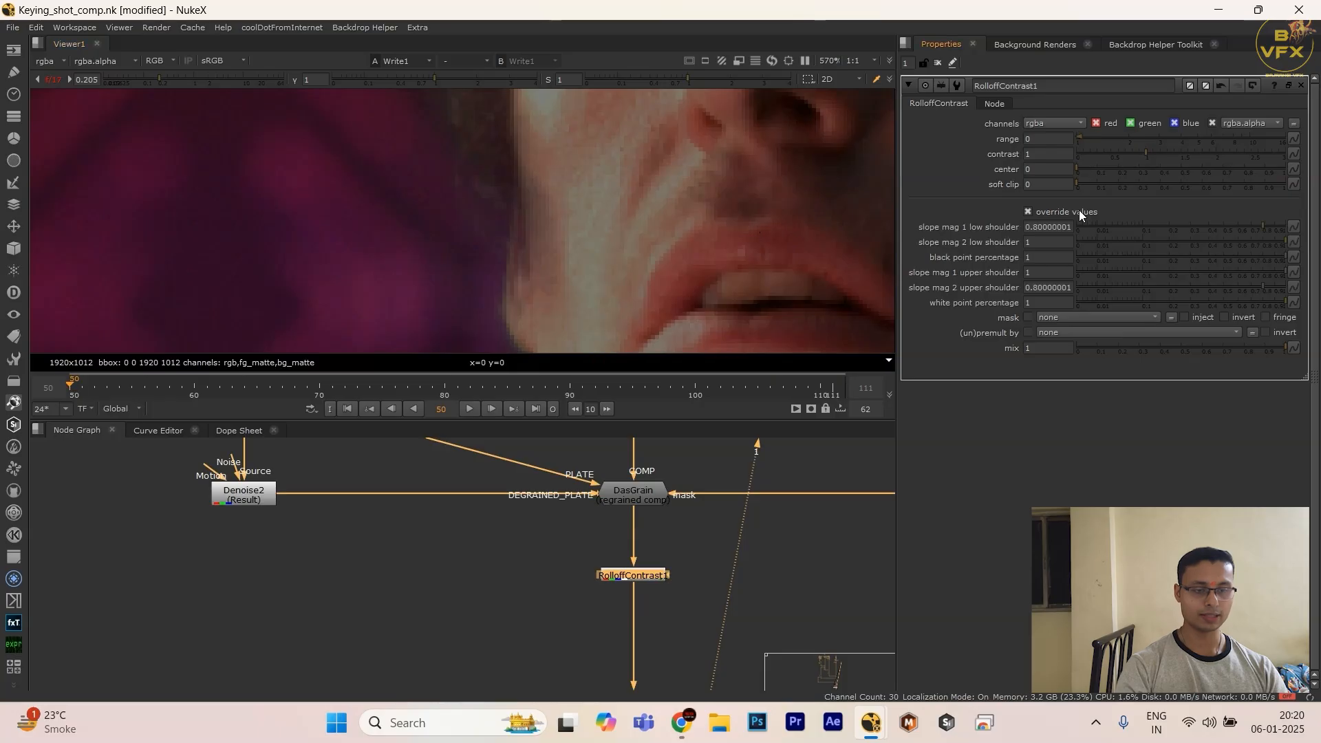
left_click_drag(1252, 225, 1184, 230)
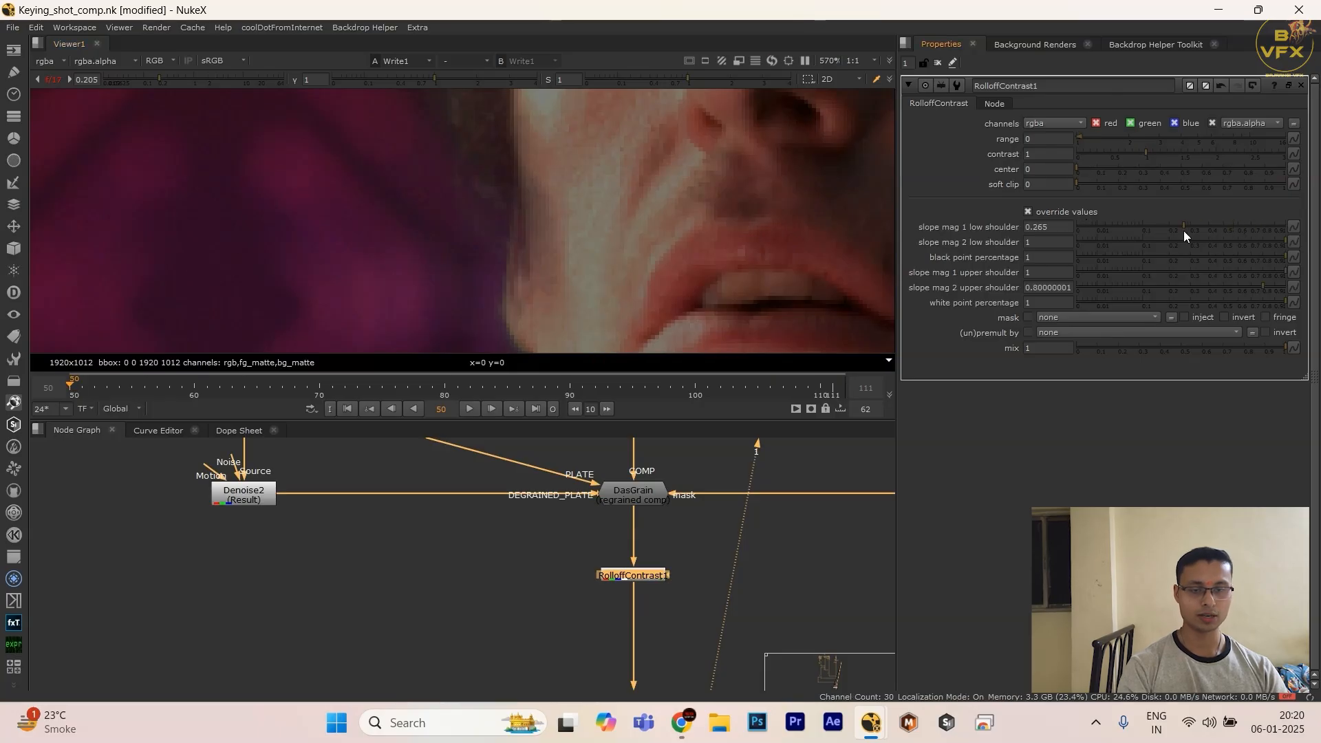
left_click_drag(1079, 242, 1075, 242)
key("ctrl+z")
left_click_drag(1249, 239, 1018, 286)
key("ctrl+z")
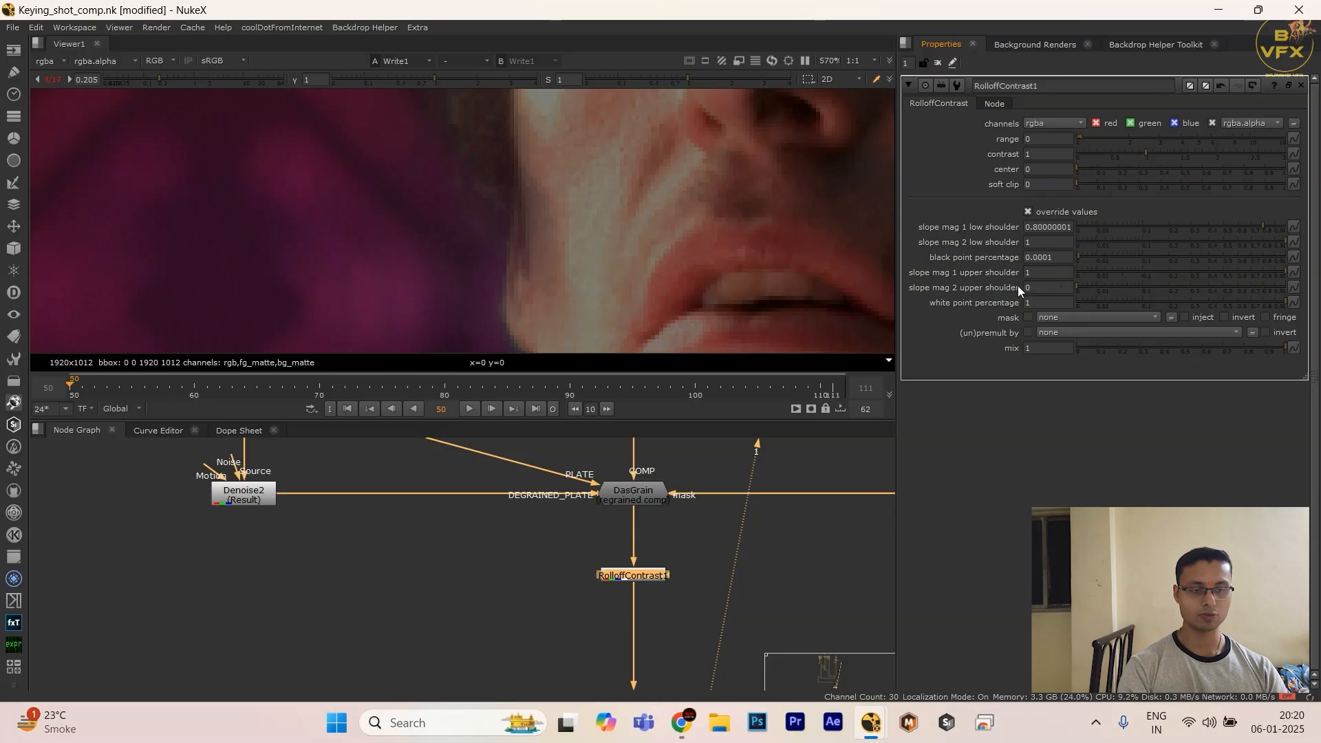
Step: Set slope mag 1 low shoulder, slope mag 2 upper shoulder, and the black and white point percentages to 0, with mix at 0.215
left_click_drag(1110, 300, 1029, 331)
left_click_drag(1080, 290, 1010, 291)
left_click_drag(1083, 257, 1025, 259)
left_click_drag(1093, 230, 959, 249)
left_click_drag(1261, 349, 1112, 353)
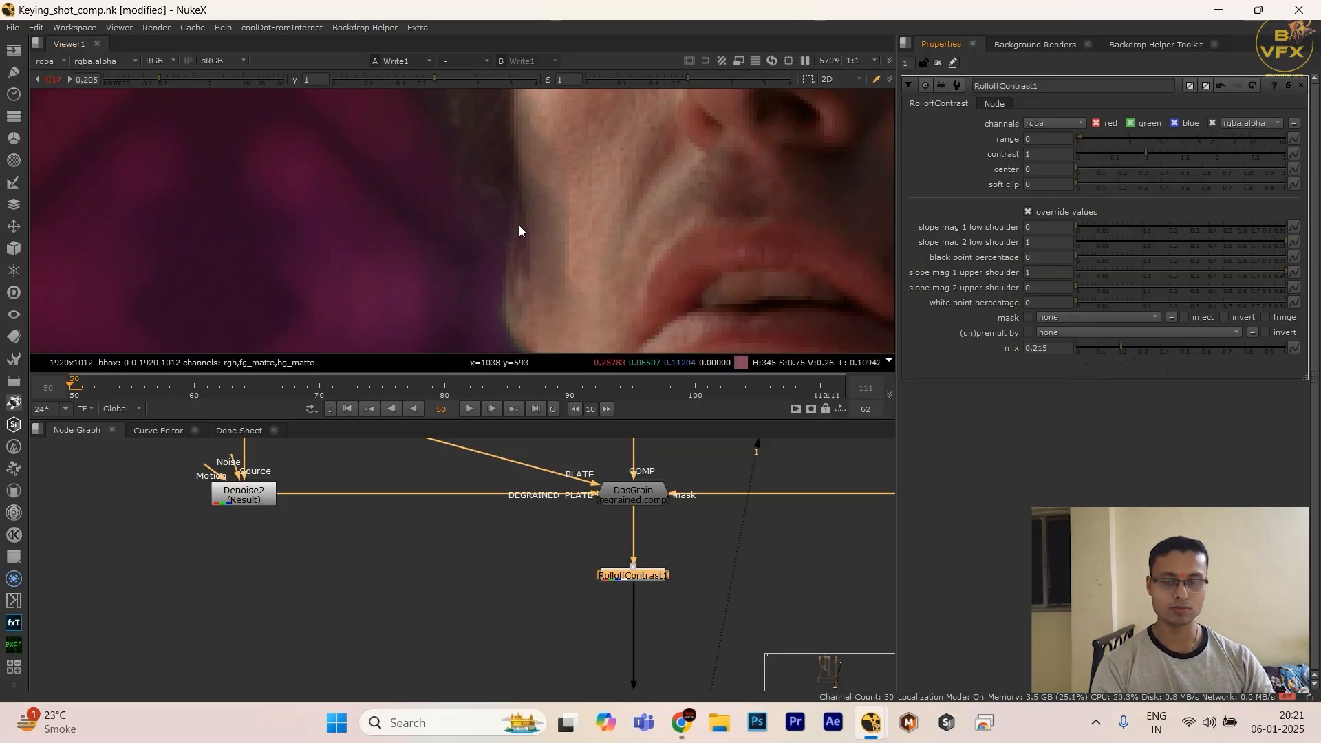
Step: Delete the RolloffContrast node from the comp
left_click_drag(498, 558, 695, 609)
scroll(695, 609, "down", 1)
key("Delete")
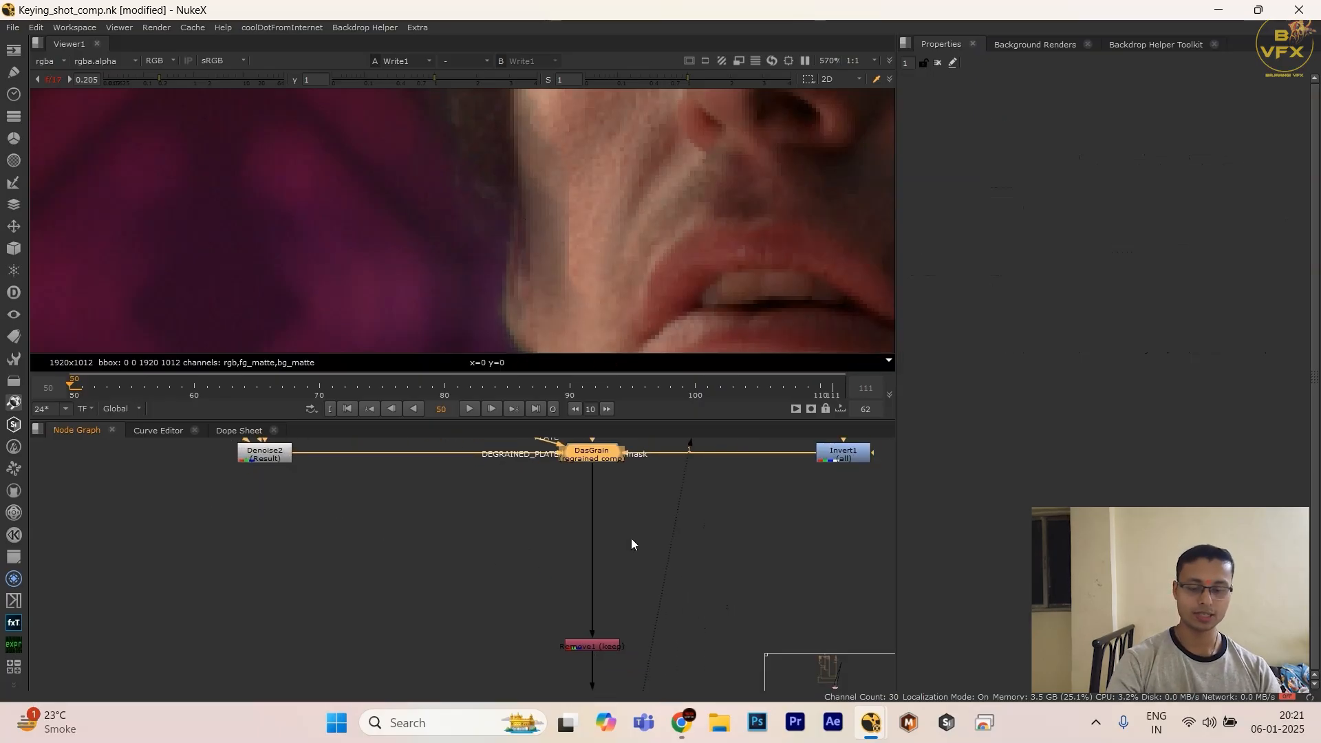
Step: Add a Clamp node directly after DasGrain and toggle it off and on to compare the highlights
key("Tab")
type("clamp")
key("Return")
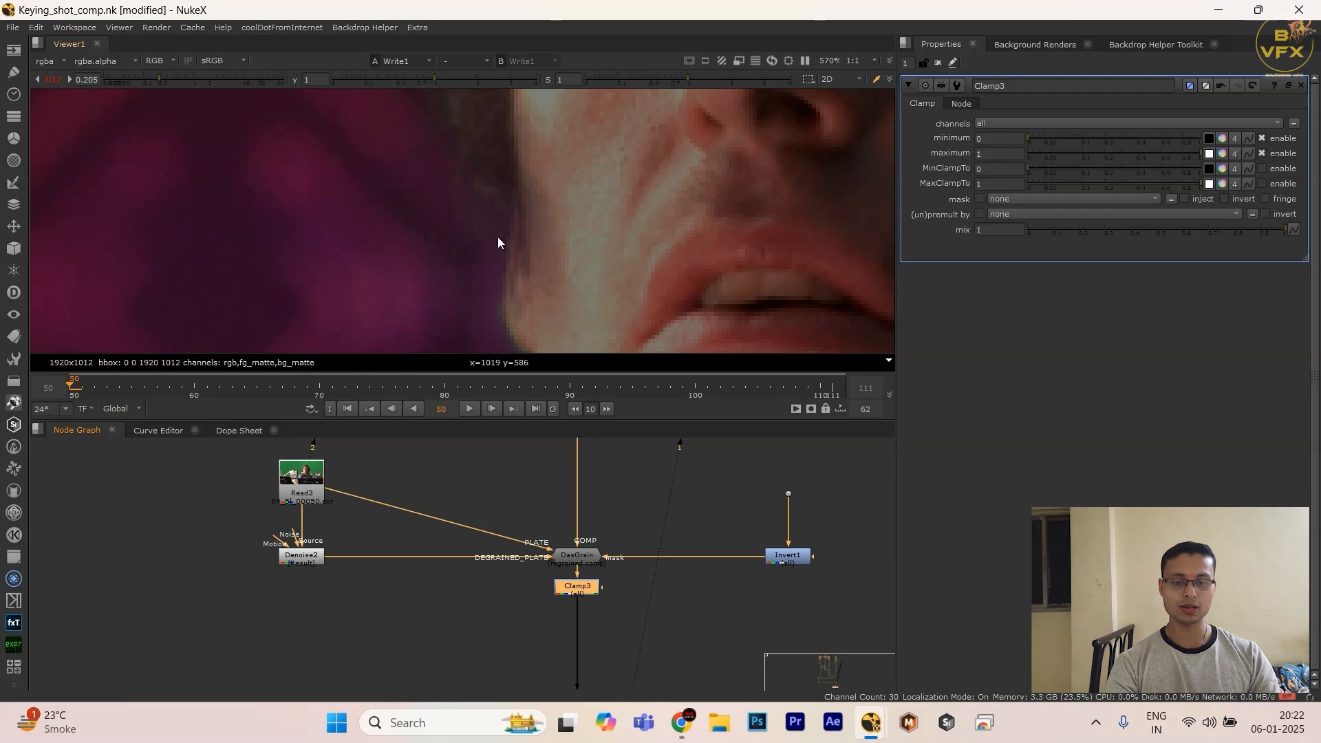
key("d")
key("d")
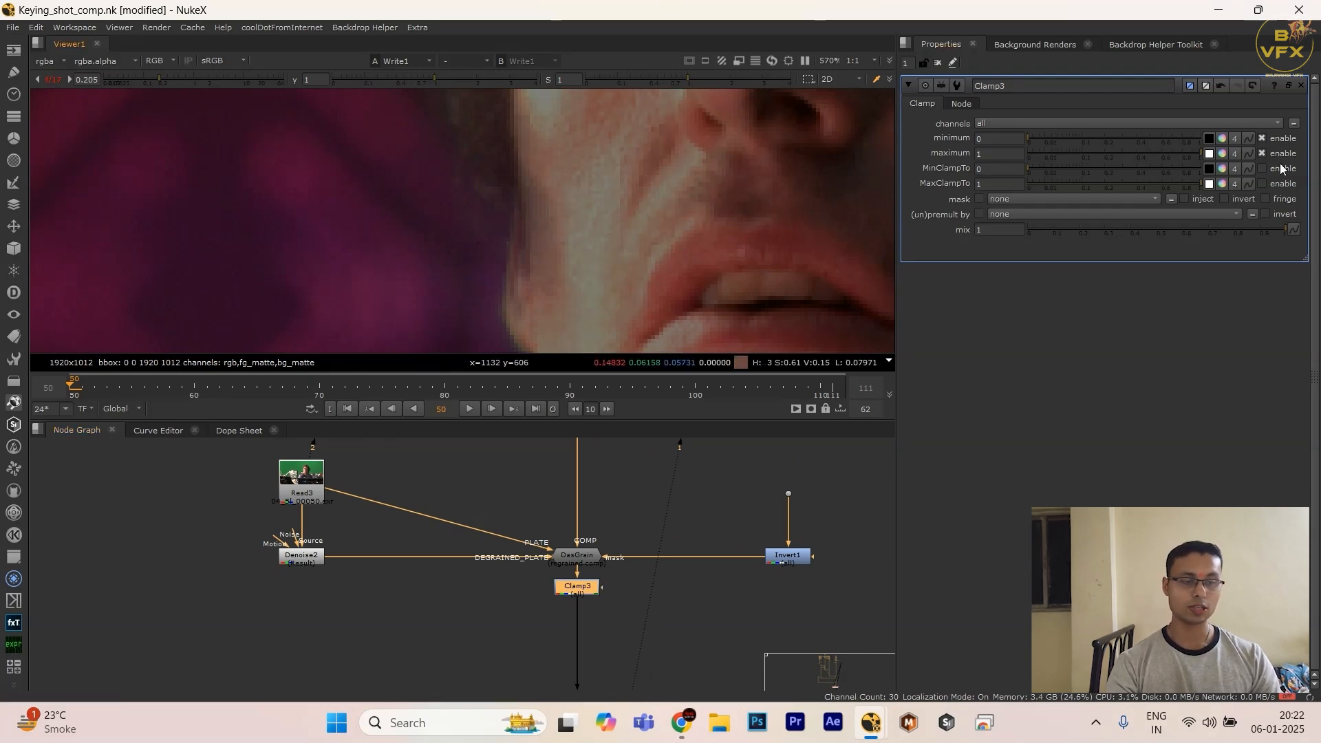
Step: Set the Clamp node's maximum to 1.3
mouse_move(1175, 150)
left_mouse_down()
mouse_move(1145, 158)
mouse_move(1199, 154)
left_mouse_up()
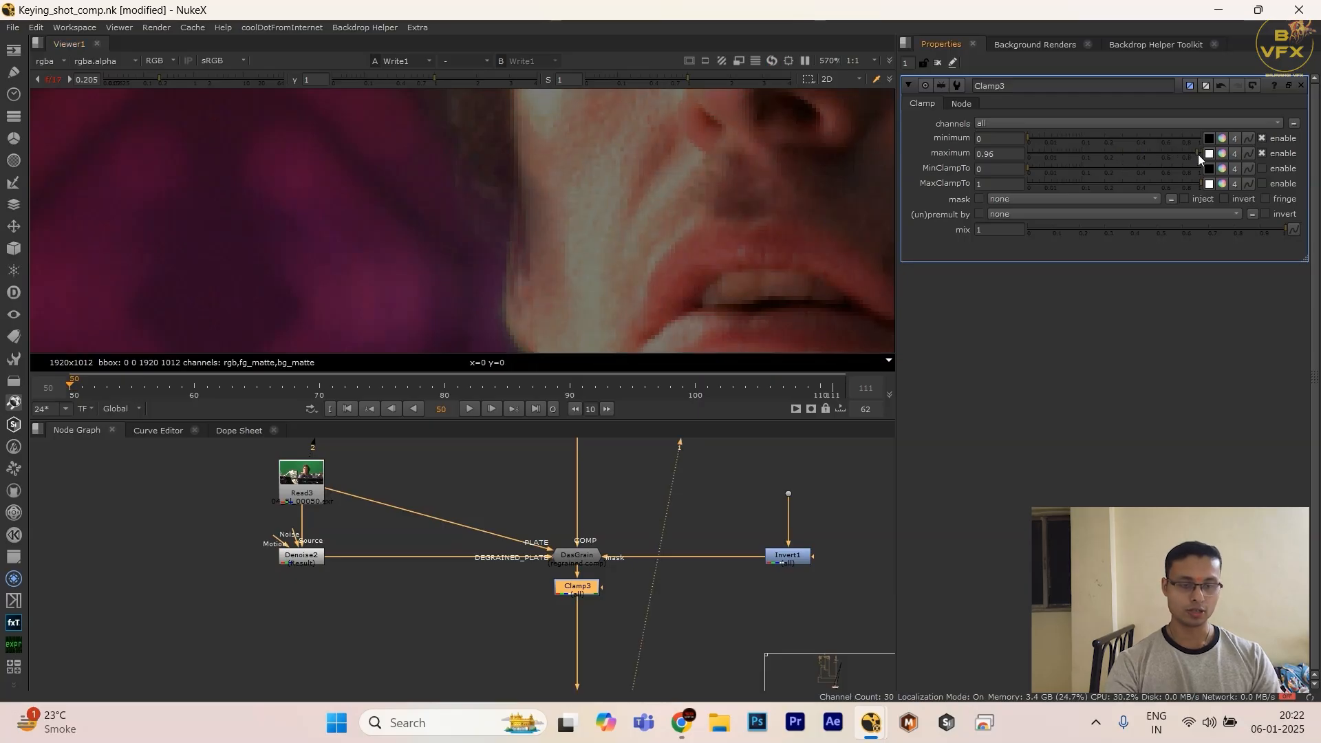
left_click(997, 154)
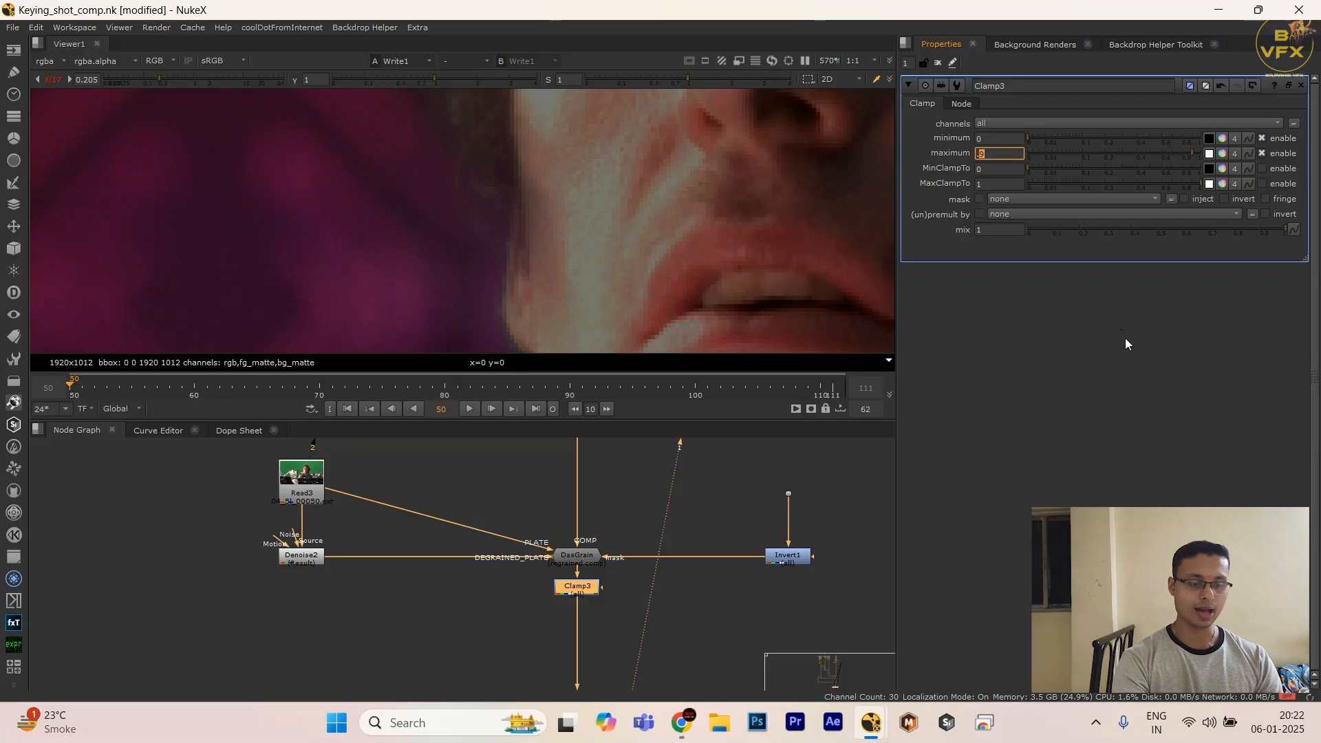
type(".1")
key("Up")
key("Up")
left_click(630, 200)
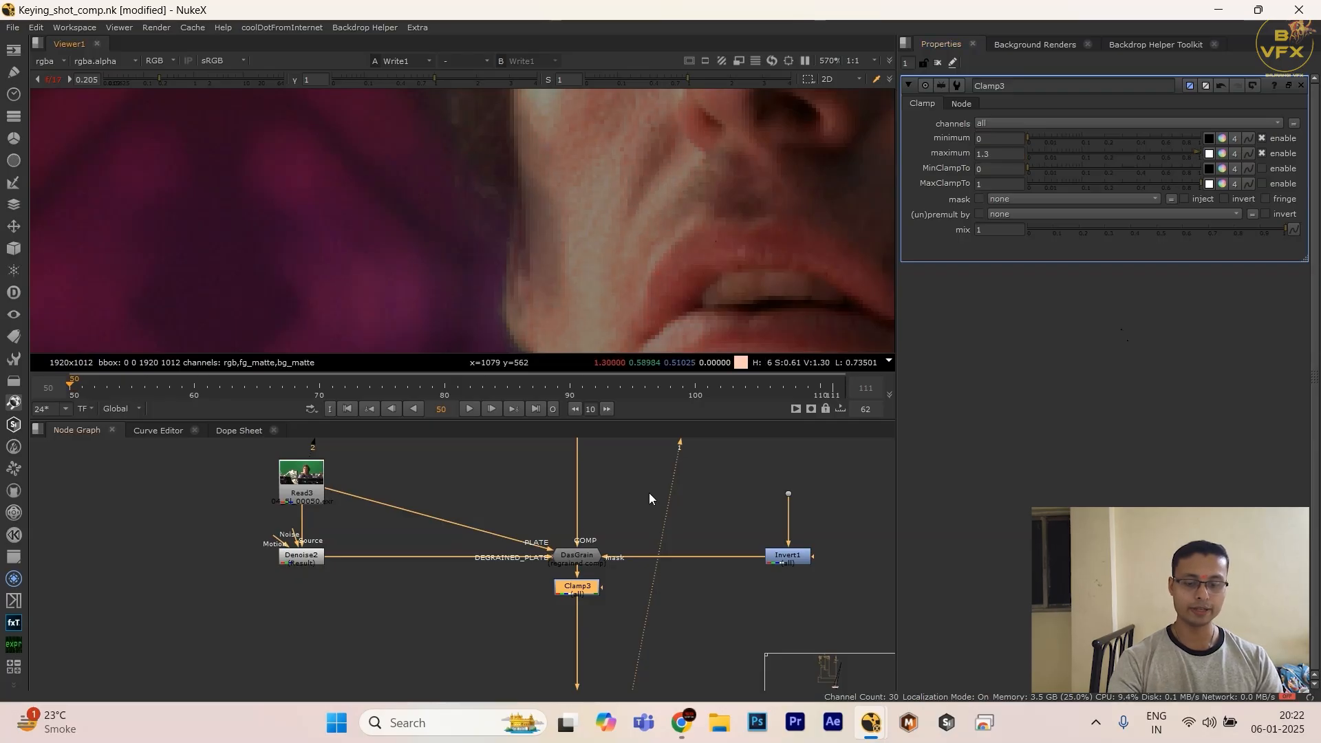
Step: Raise the Clamp node's maximum to 1.8
left_click(991, 154)
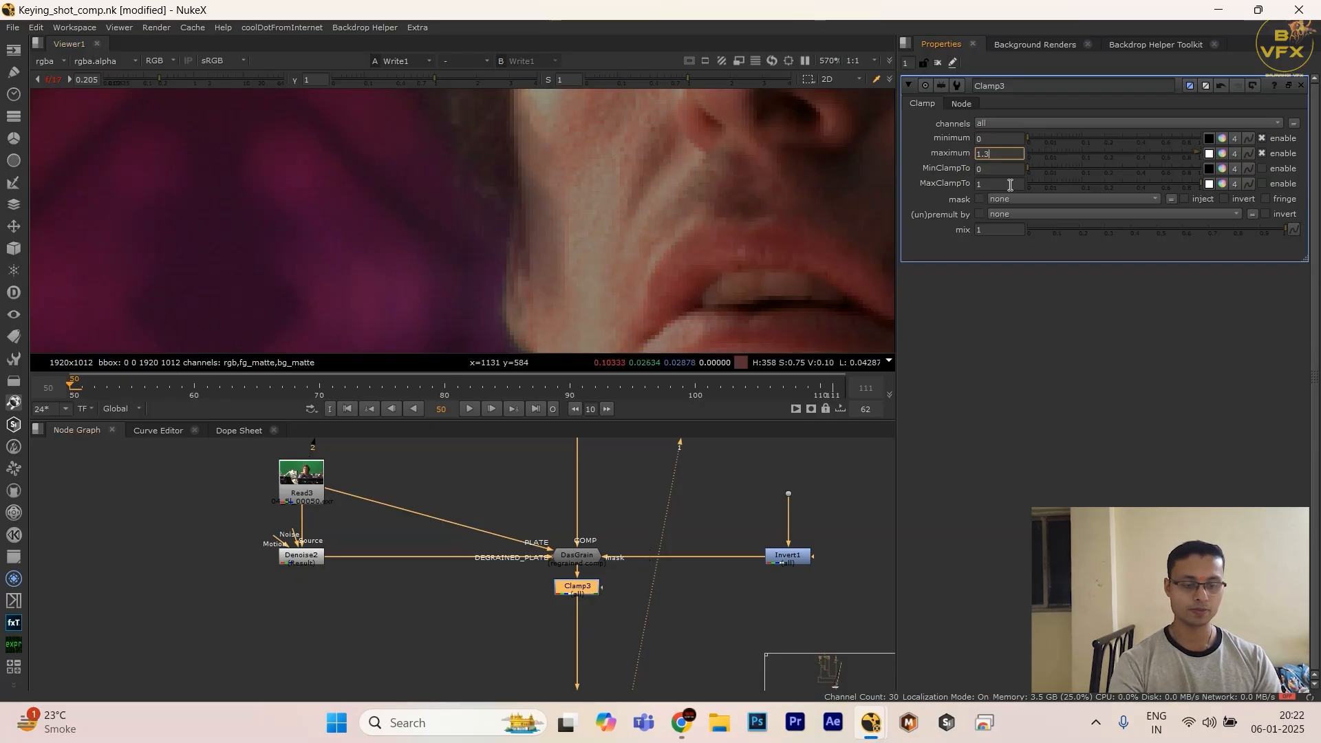
key("Up")
key("Up")
key("Up")
key("Up")
key("Up")
left_click(625, 167)
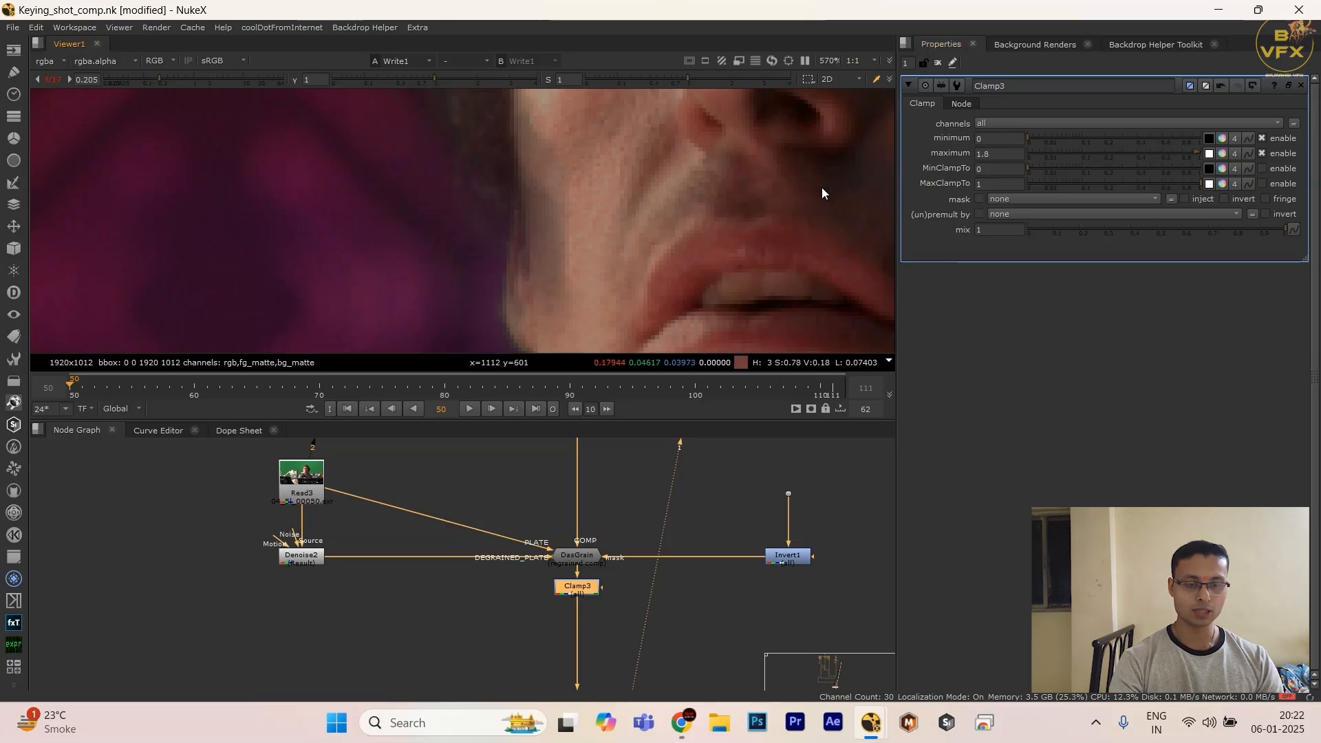
Step: Set the Clamp node's maximum to 2 and toggle the node off and on to compare the actor's cheek highlights
left_click(989, 153)
key("Up")
key("Up")
left_click(654, 258)
key("d")
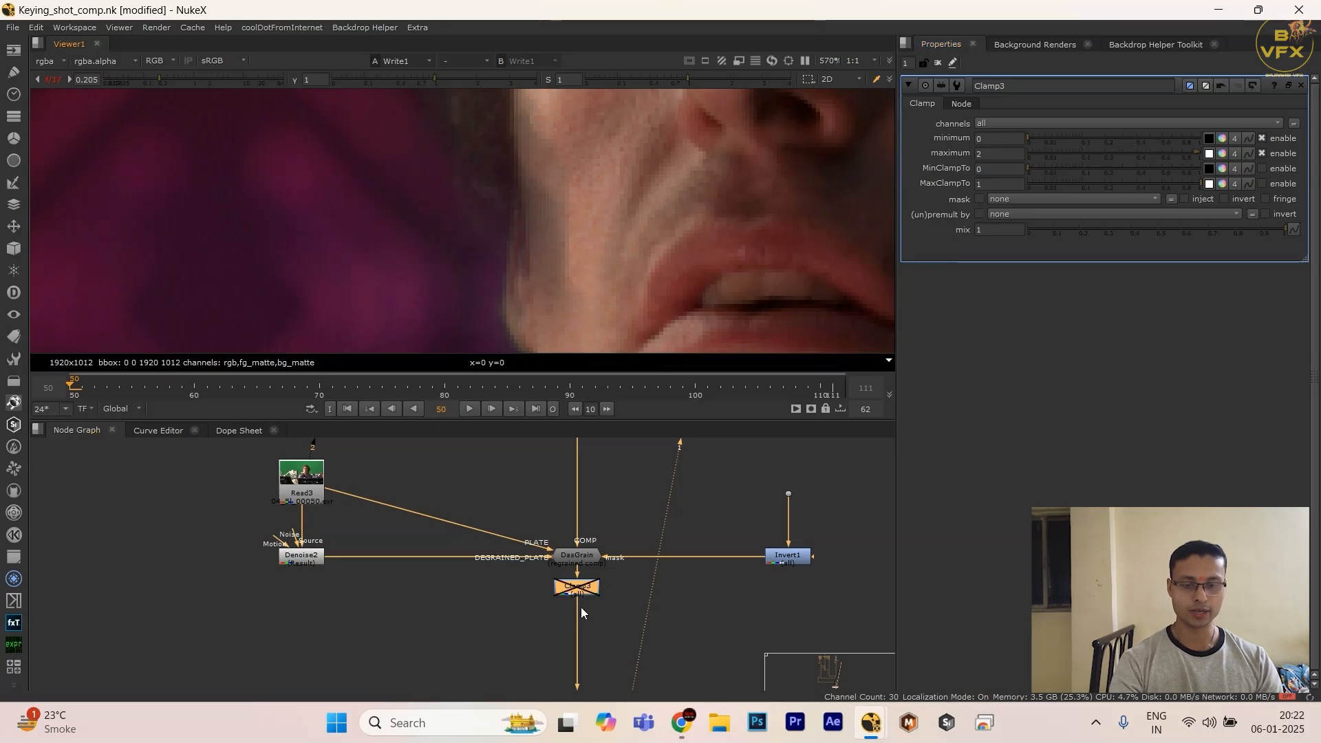
scroll(613, 248, "up", 8)
key("d")
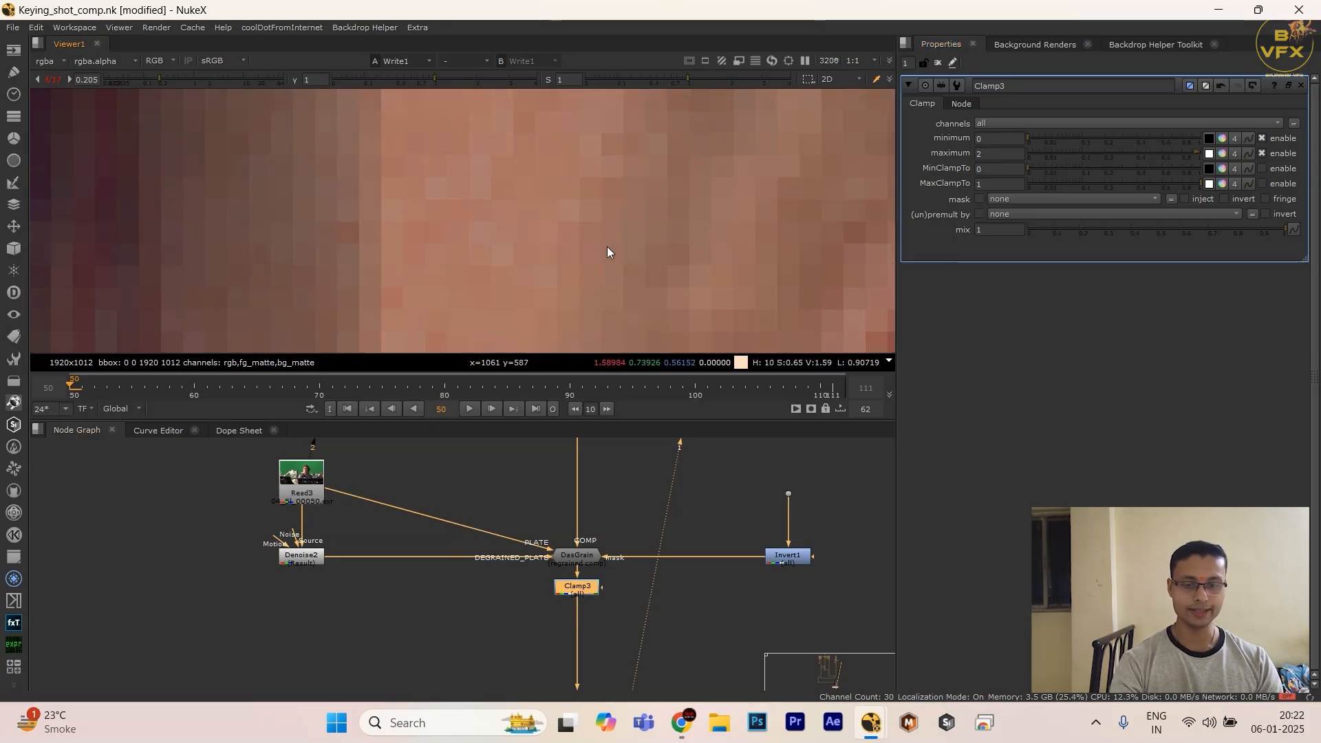
key("d")
key("d")
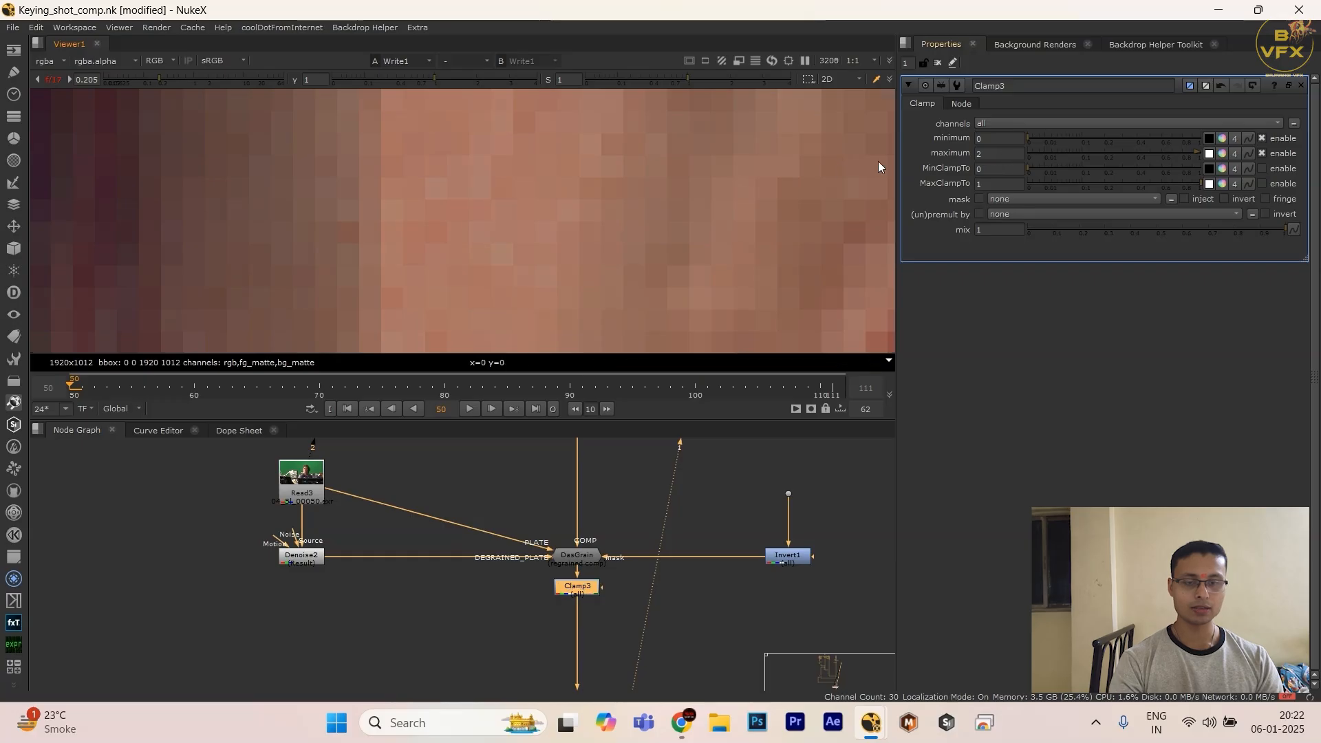
Step: Lower the Clamp node's maximum to 1.7 and move the node slightly farther below DasGrain
left_click(990, 153)
key("Down")
key("Down")
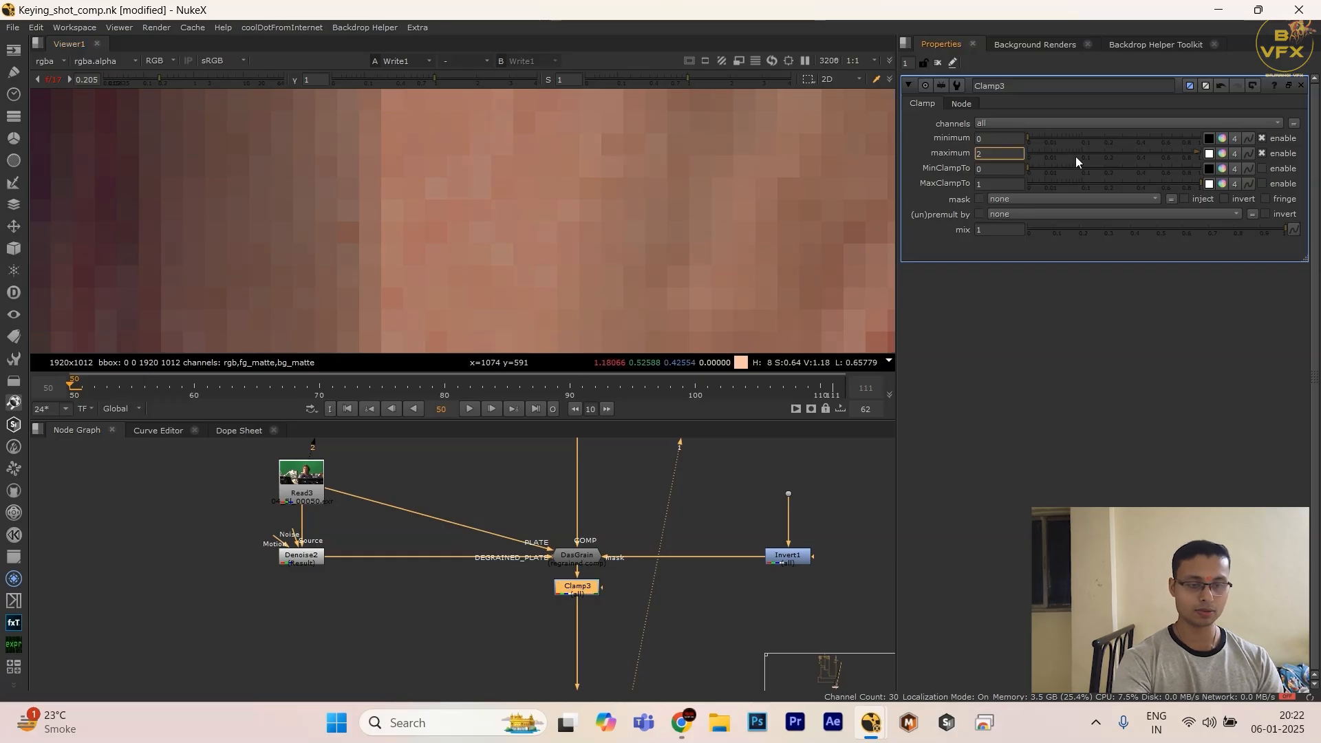
scroll(499, 201, "down", 1)
type("dd")
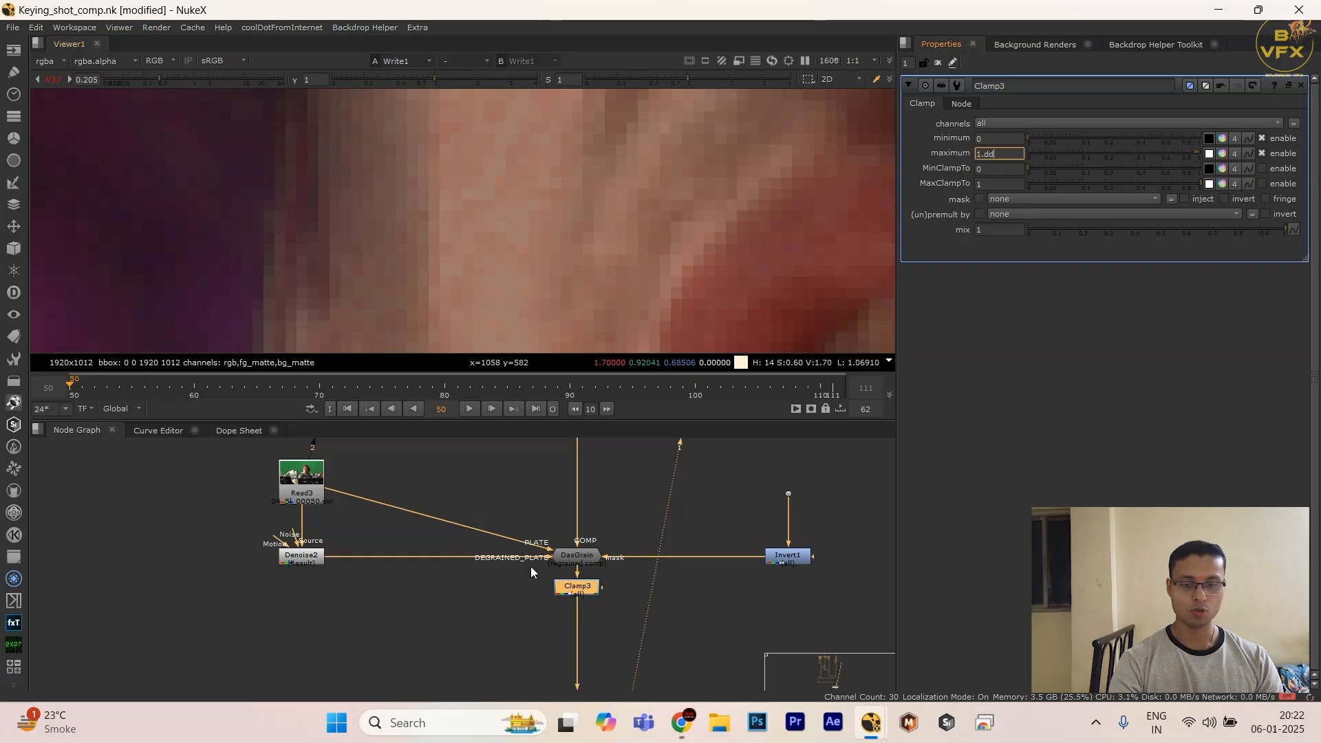
key("Down")
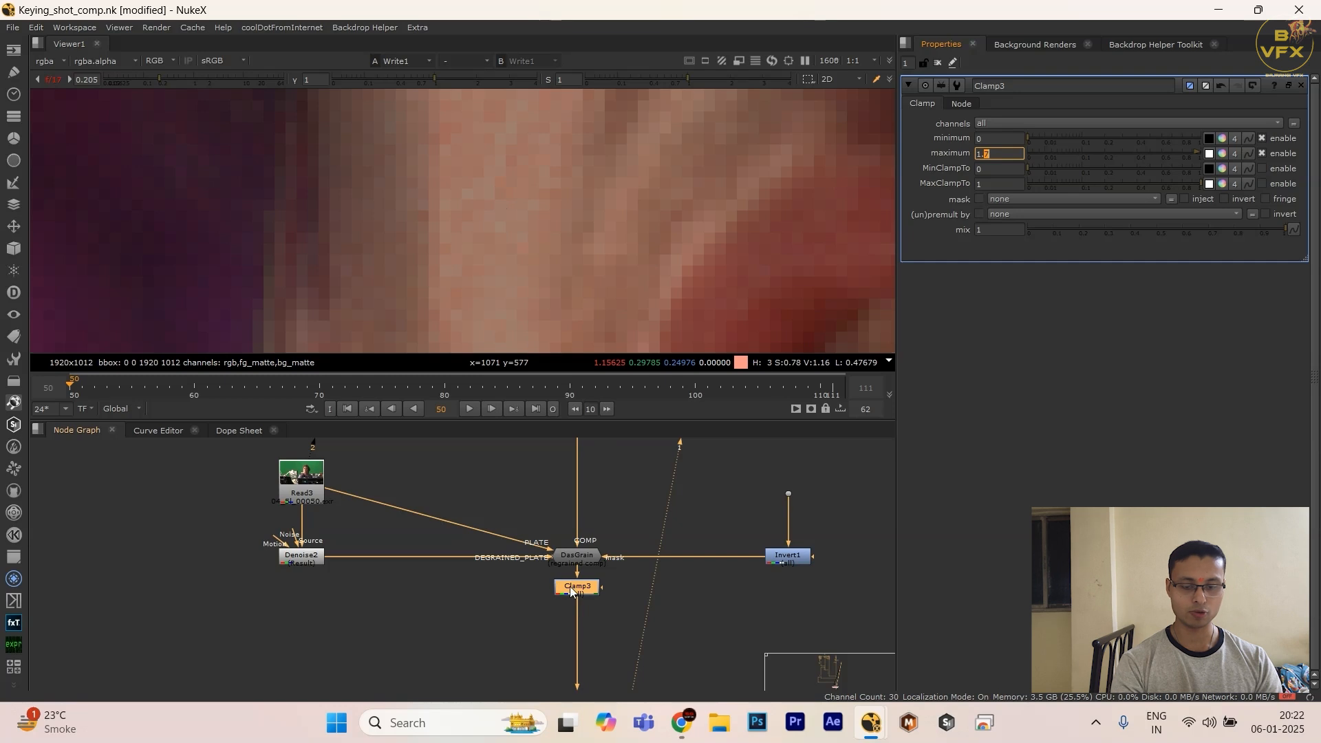
left_click_drag(570, 592, 570, 606)
scroll(609, 202, "down", 2)
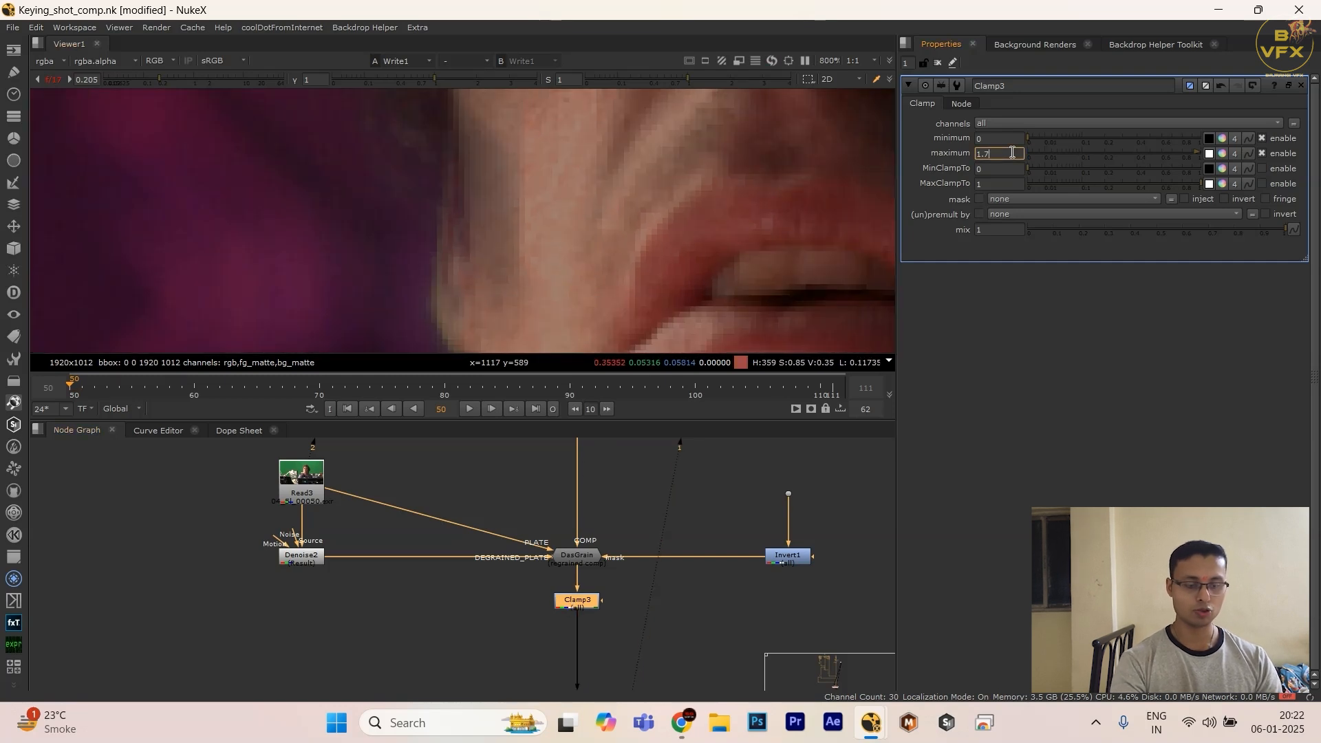
Step: Set the Clamp node's maximum back to 2
key("Up")
key("Up")
key("Up")
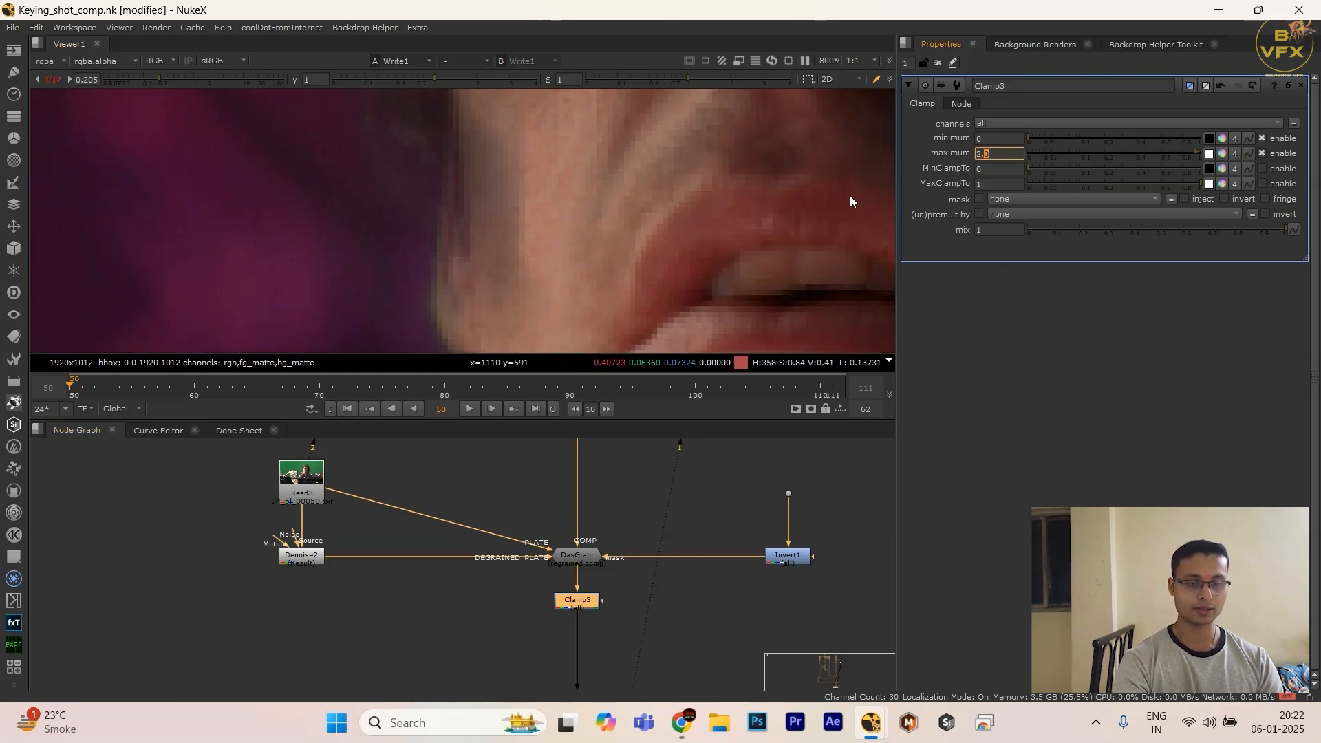
key("Return")
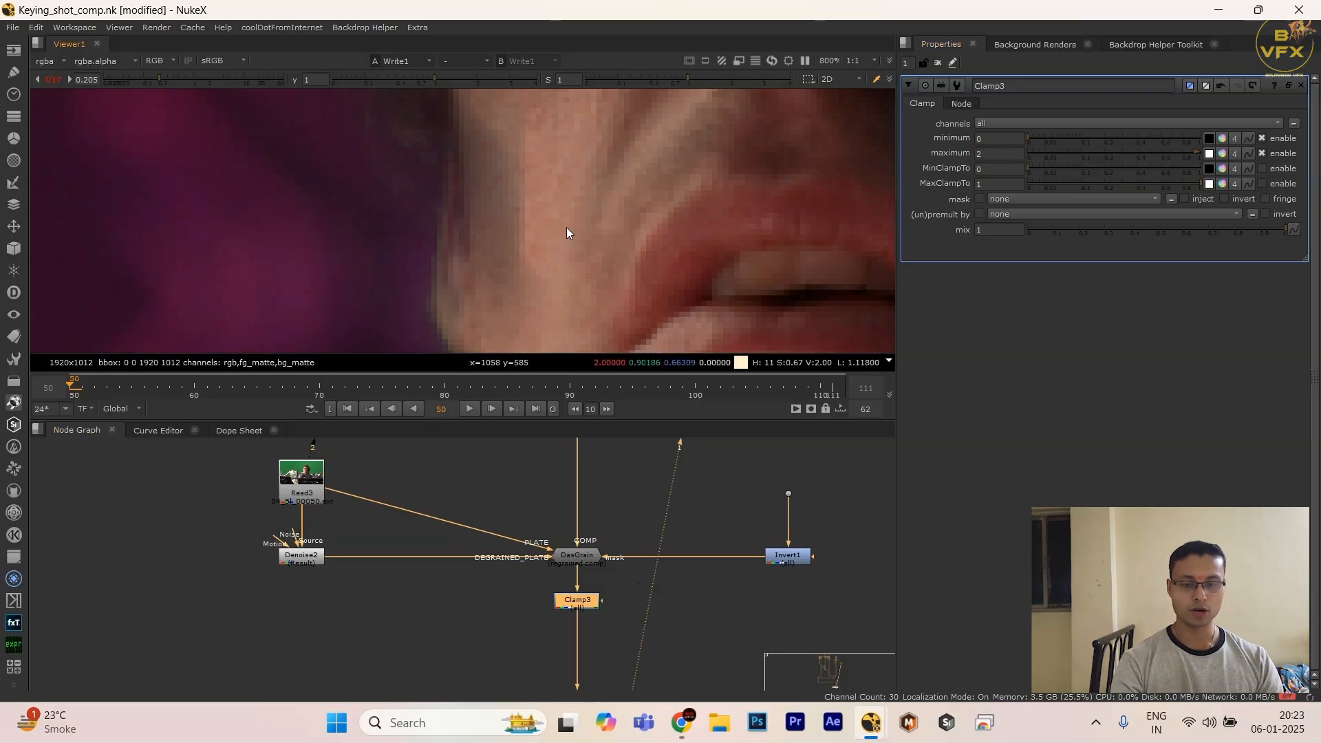
Step: Toggle the Clamp node off and on to compare the bright skin on the actor's cheek up close and farther out
key("d")
scroll(579, 218, "up", 5)
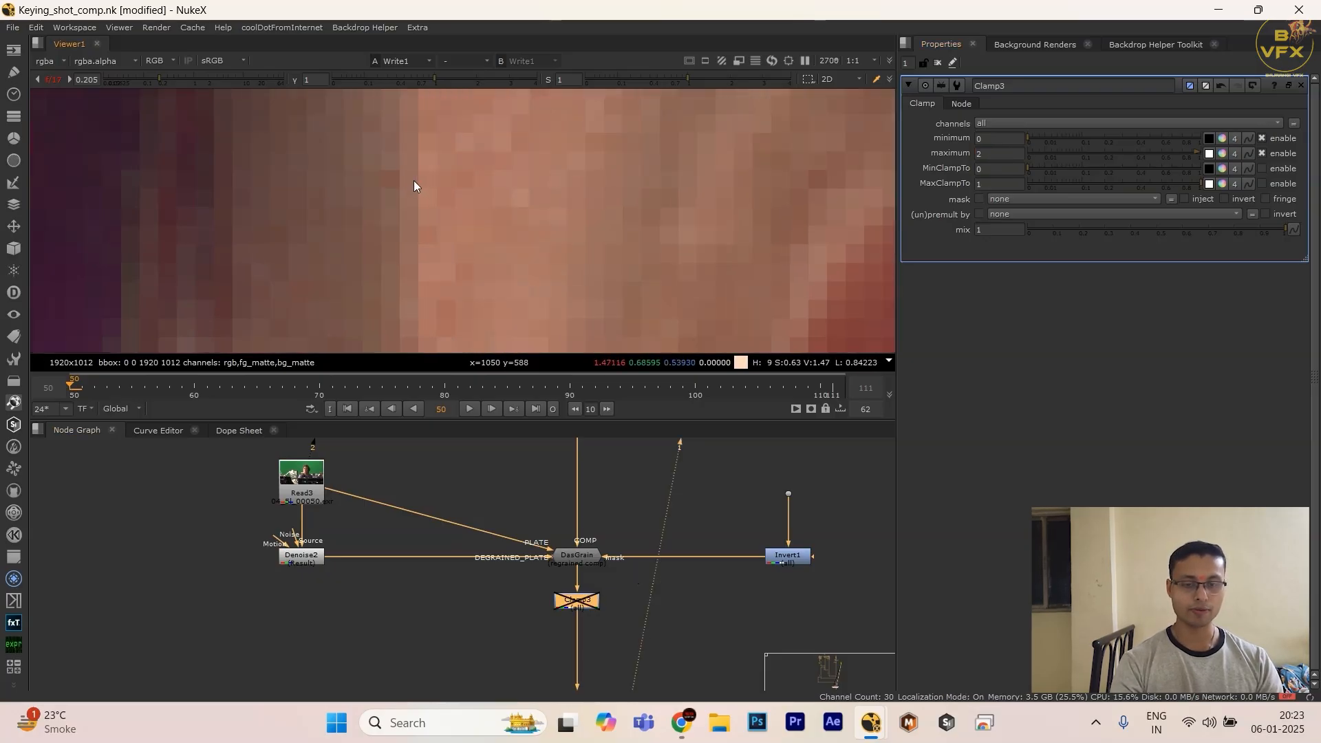
key("d")
scroll(414, 180, "down", 6)
key("d")
key("d")
key("d")
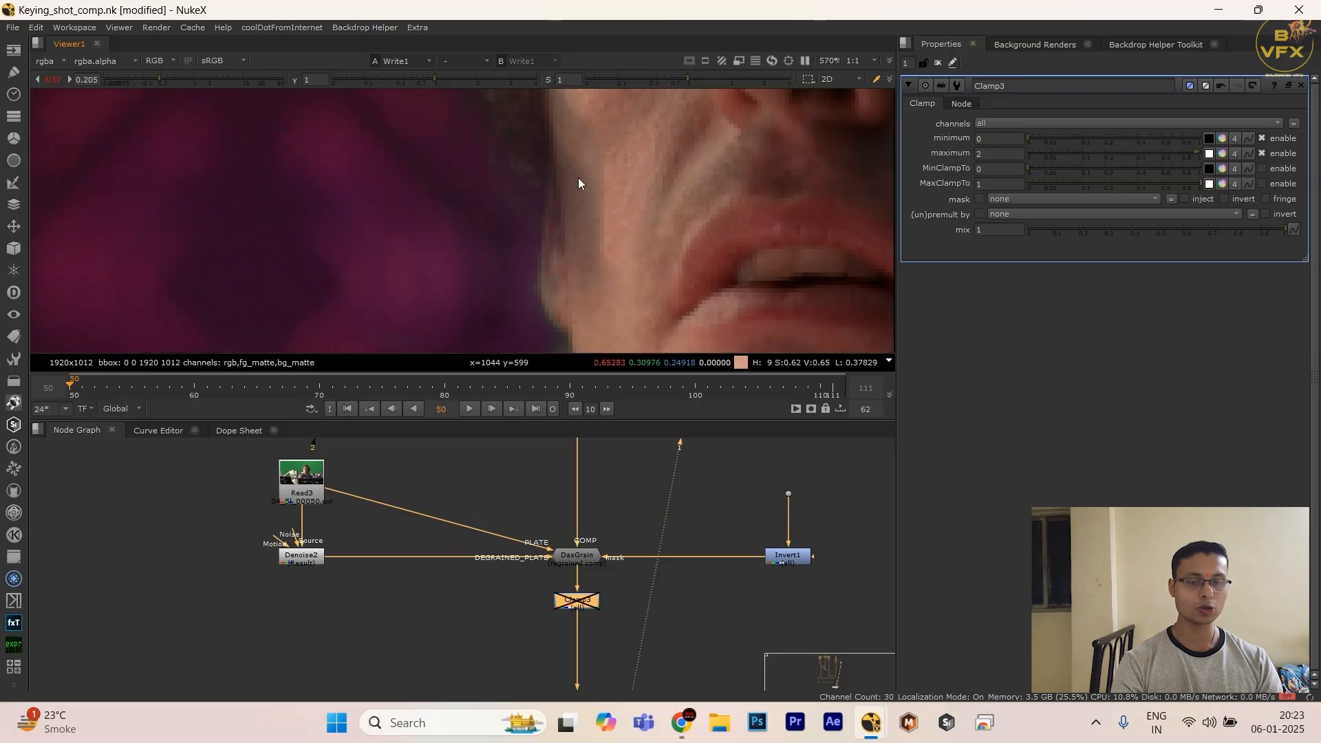
key("d")
scroll(658, 227, "down", 2)
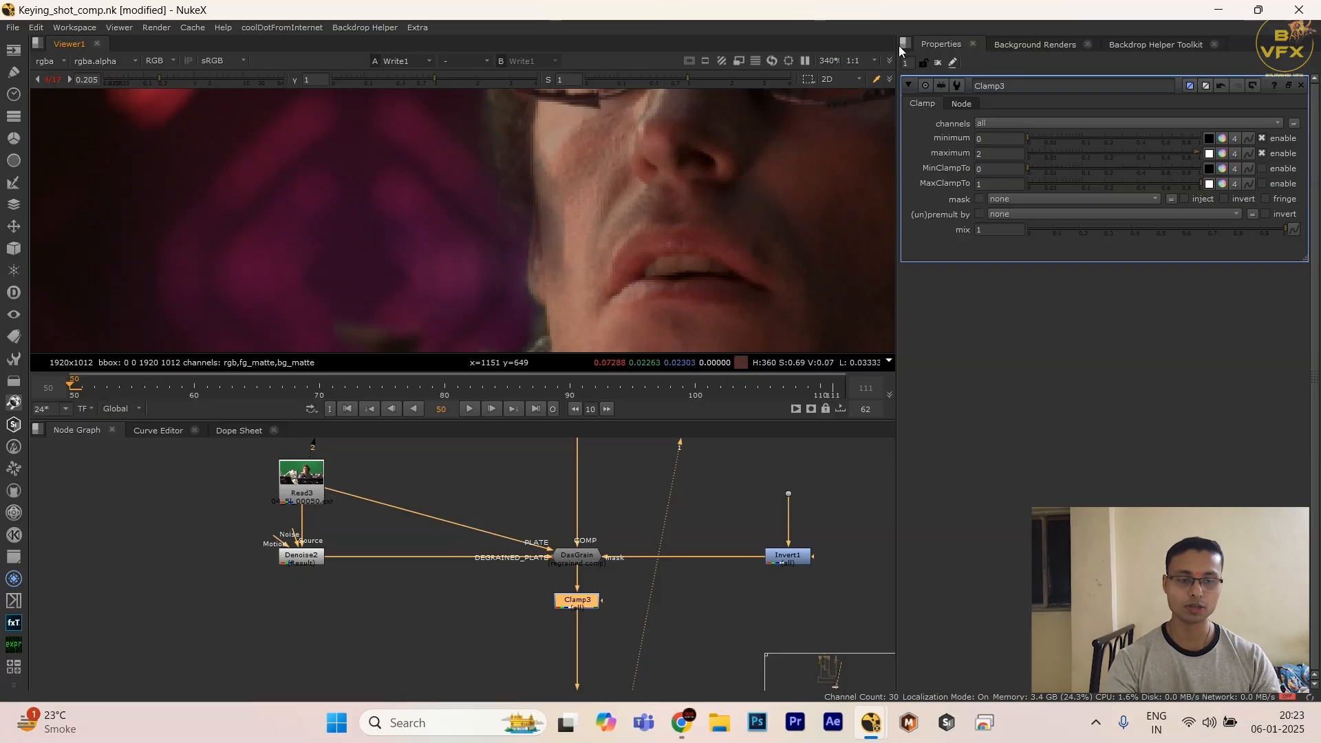
Step: Set the Clamp node's maximum to 1.9
left_click(991, 153)
type("1.9")
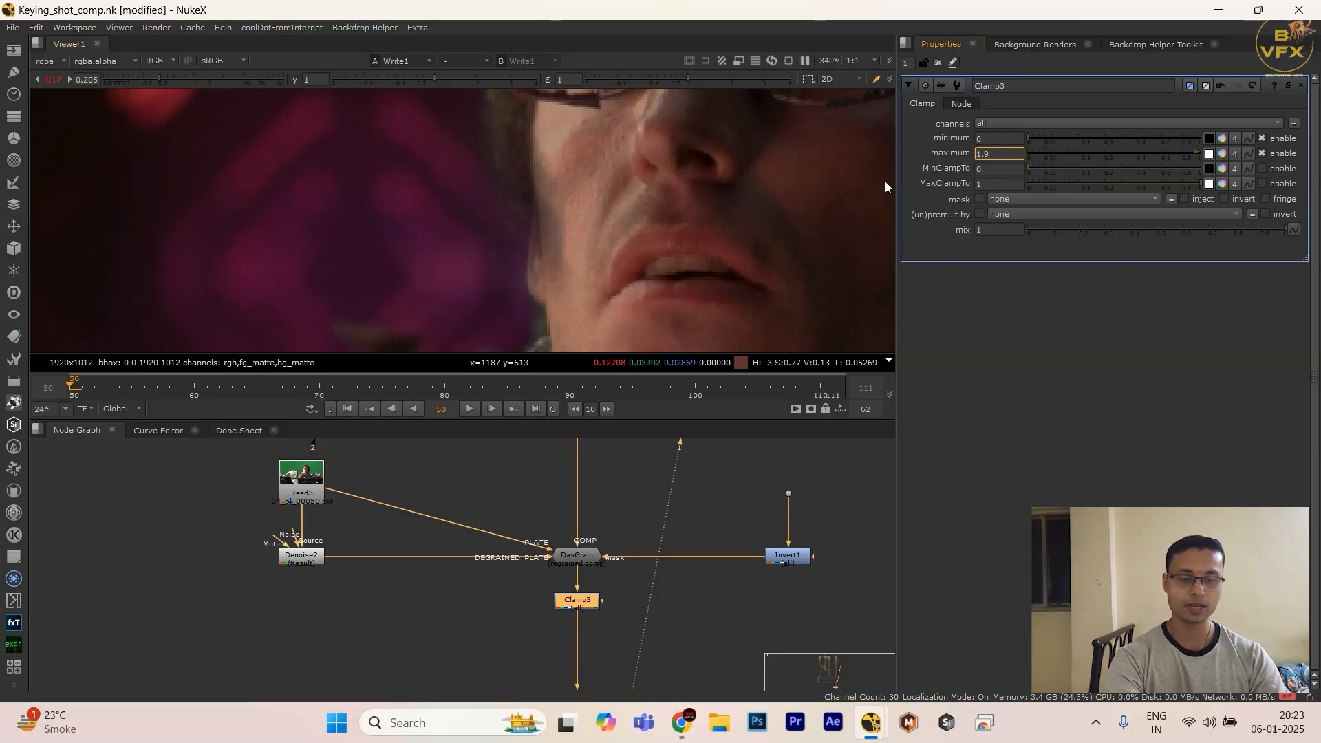
key("Return")
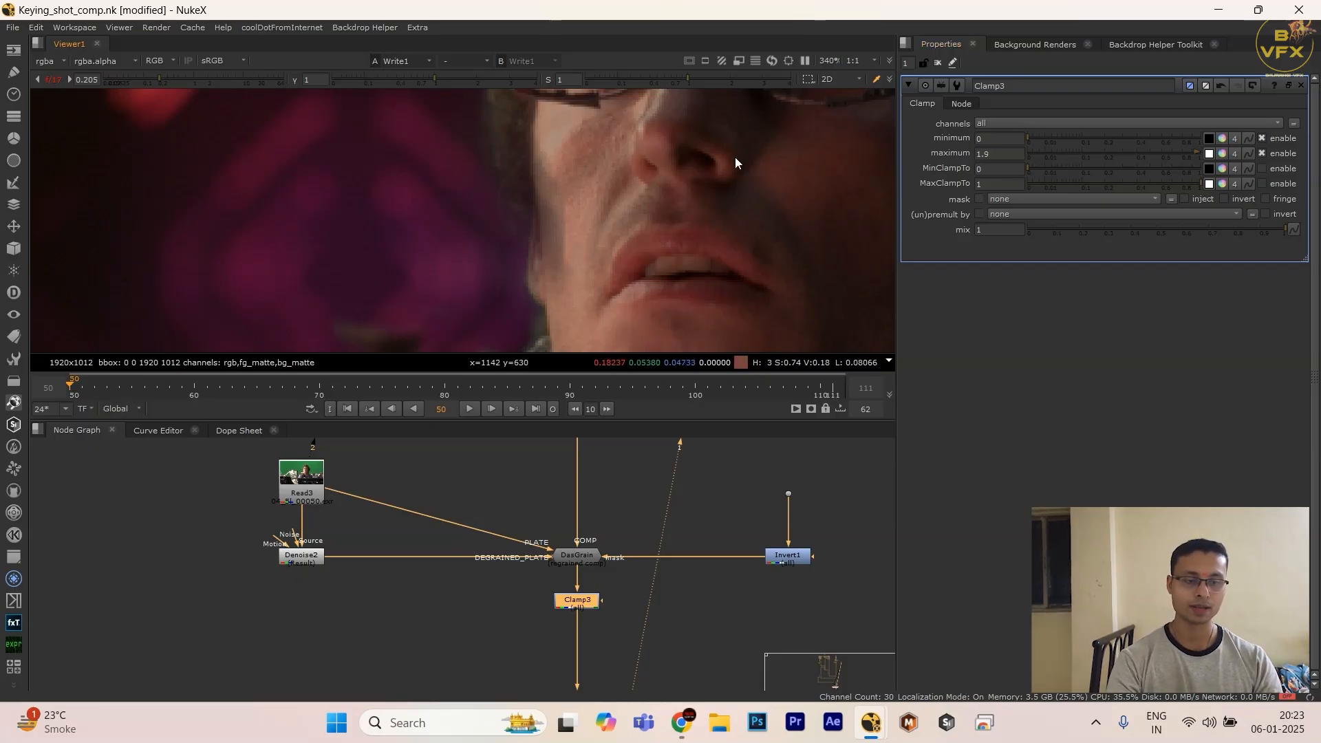
Step: Examine the cheek pixels up close while switching the 1.9 clamp off and on repeatedly
scroll(606, 268, "up", 3)
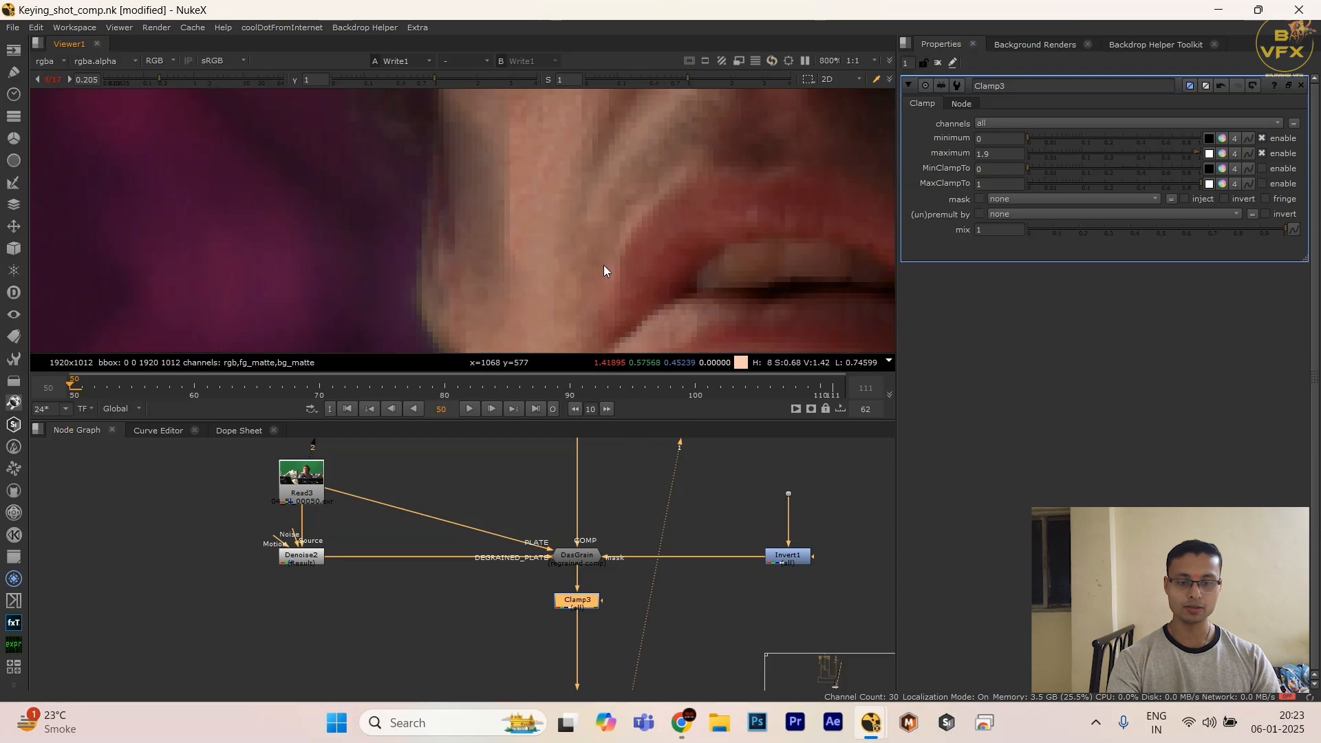
key("d")
scroll(544, 252, "up", 2)
key("d")
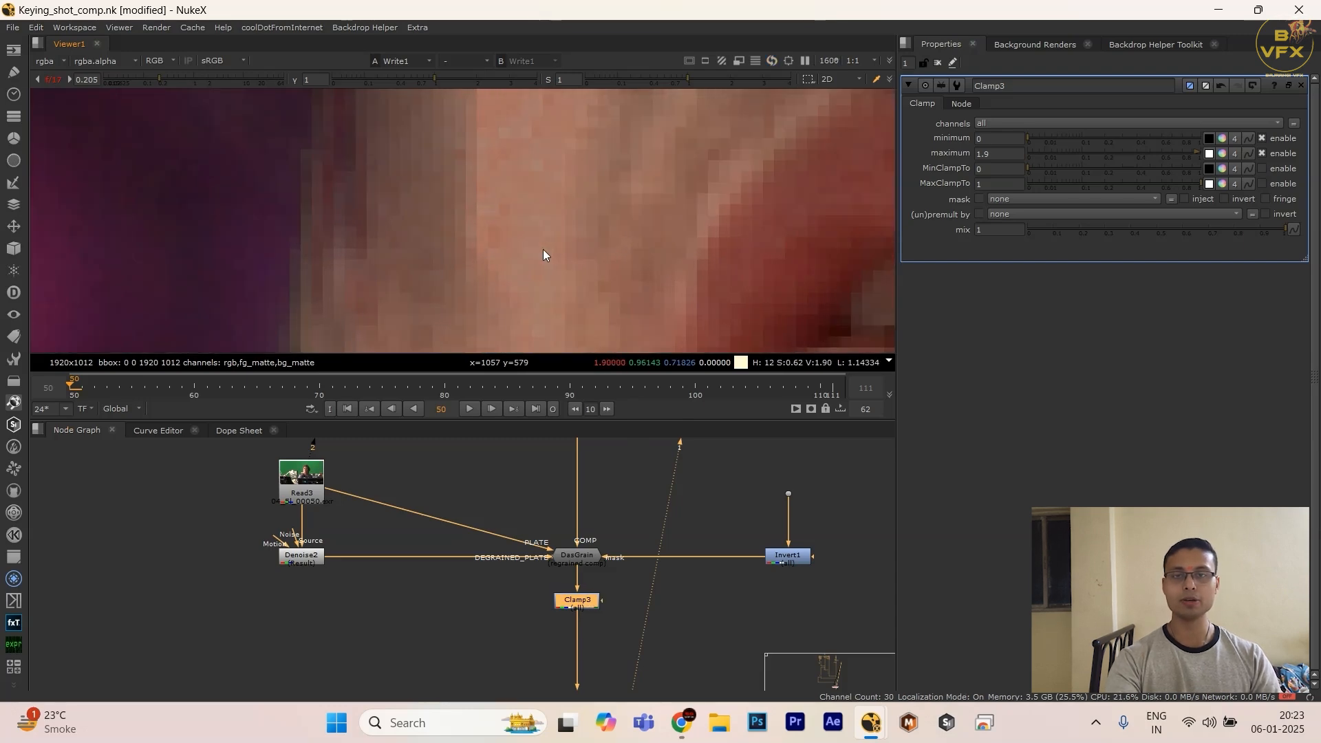
key("d")
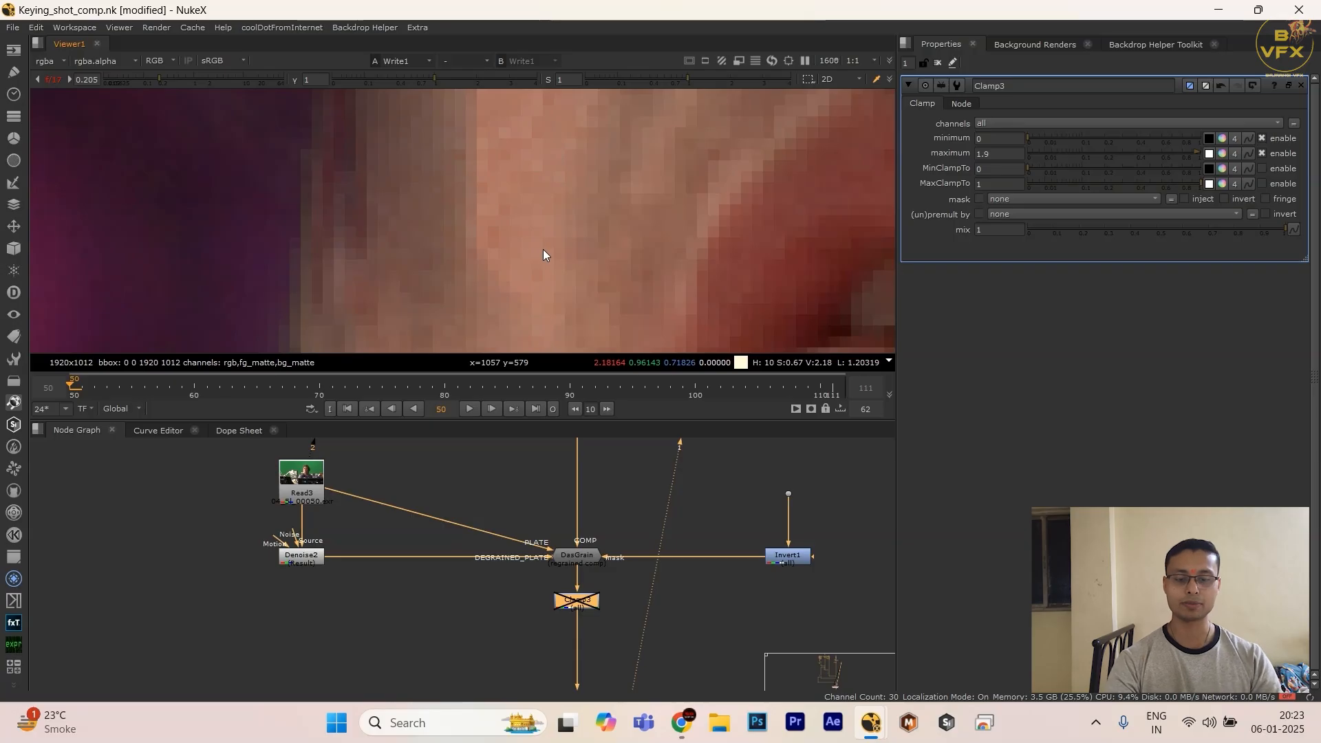
key("d")
key("d")
key("d")
key("d")
key("d")
key("d")
key("d")
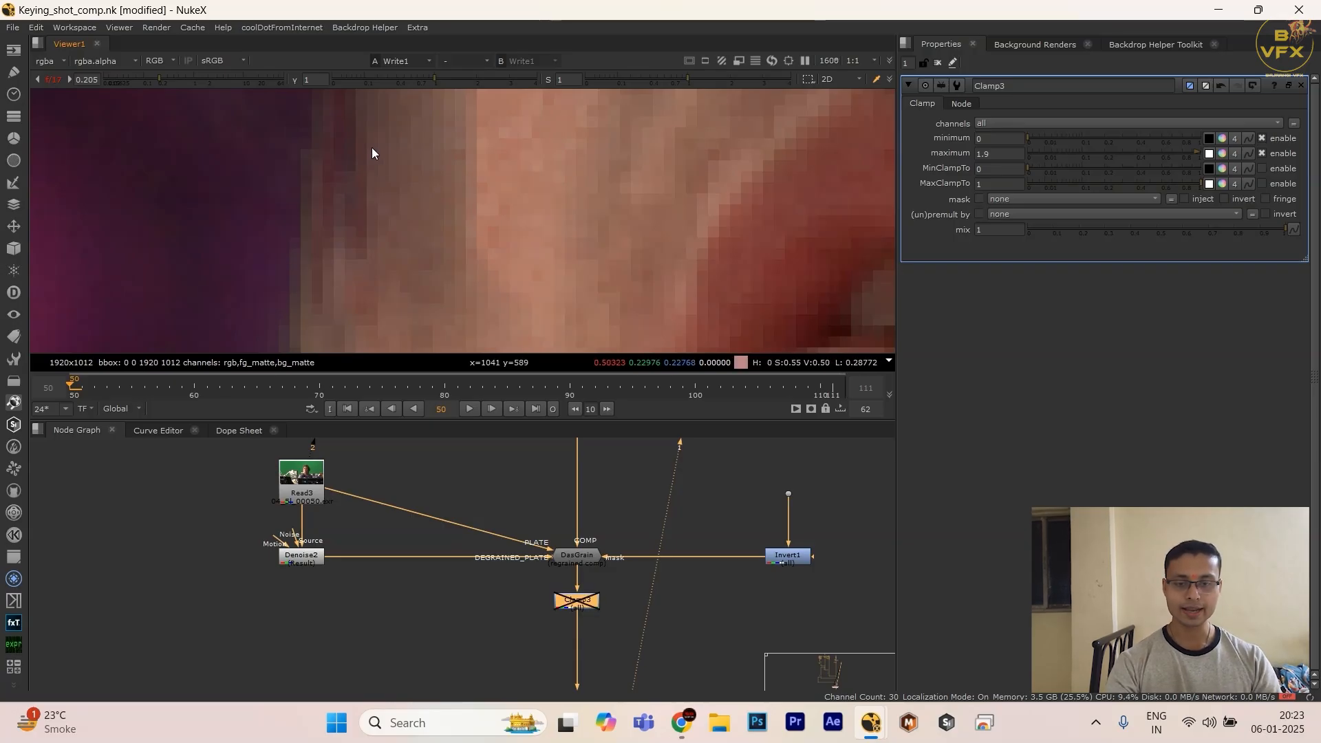
key("d")
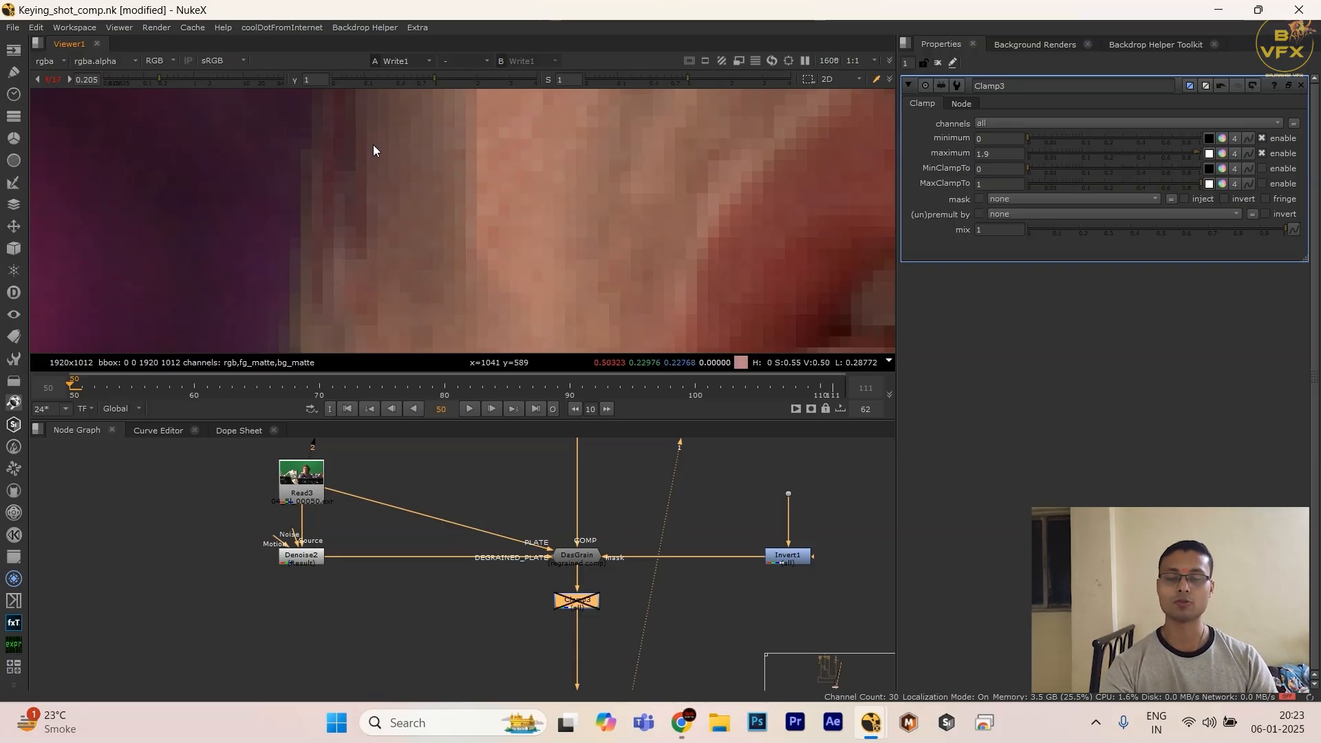
key("d")
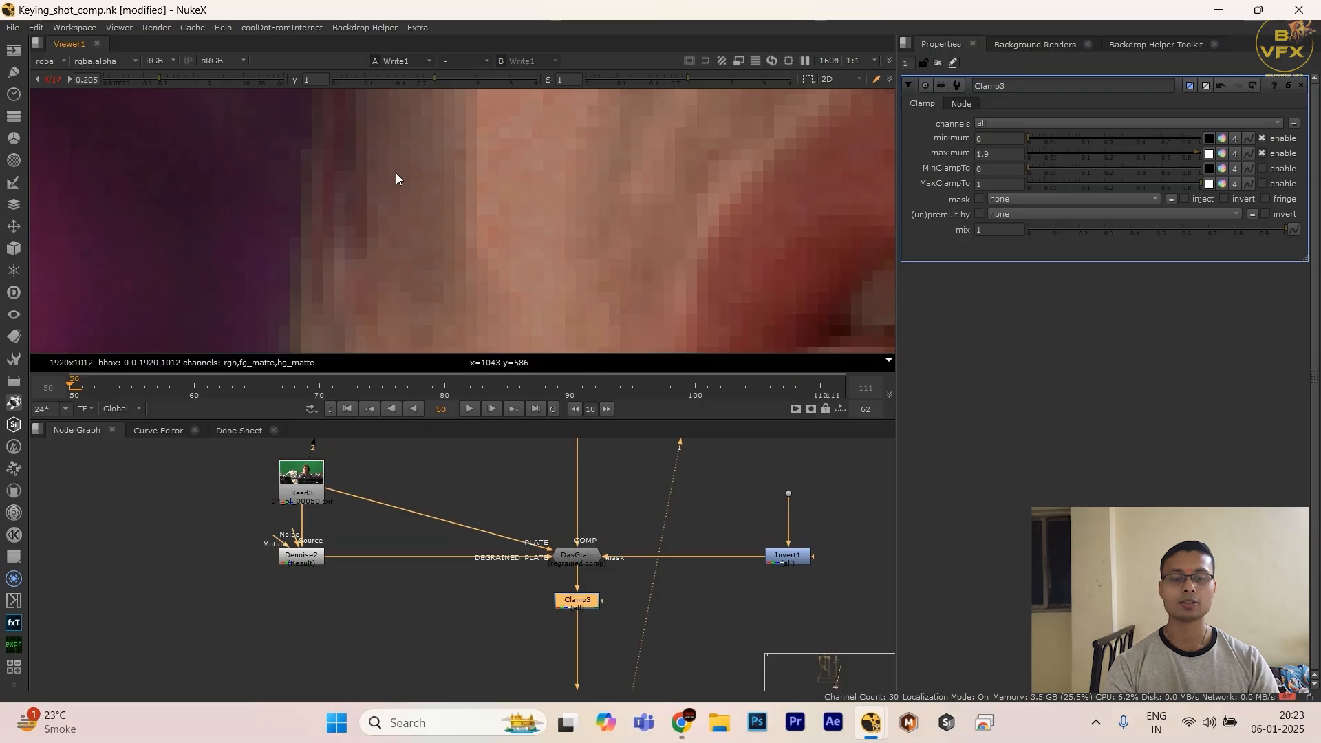
key("d")
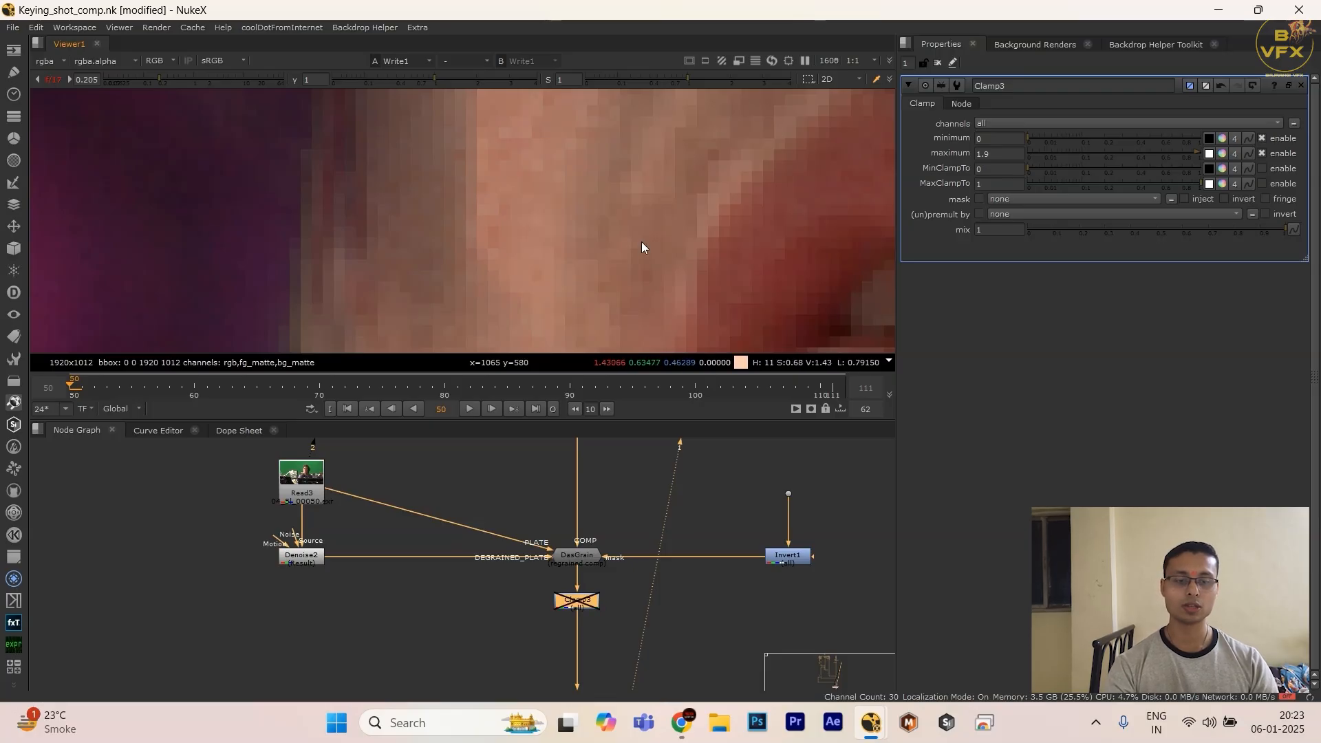
scroll(641, 242, "down", 2)
middle_click_drag(679, 194, 660, 159)
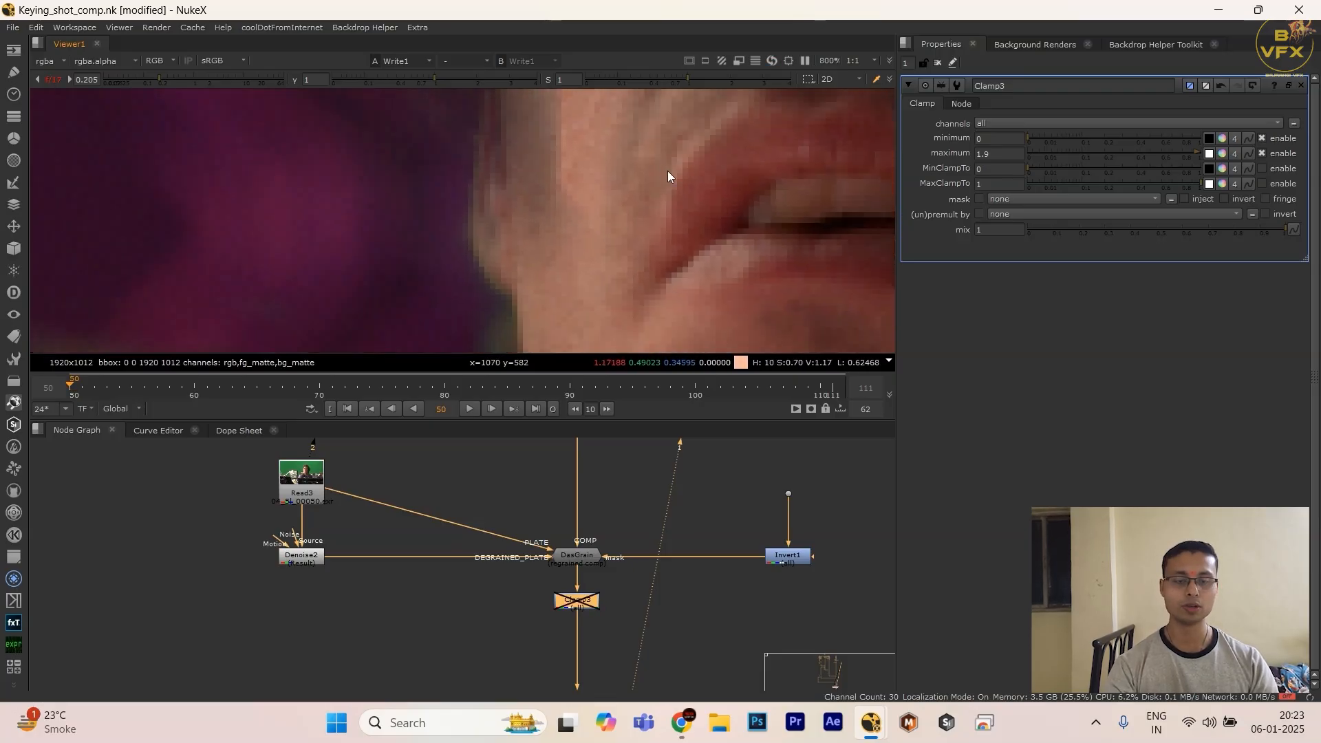
Step: Enlarge the viewer, turn on its exposure warning, and examine the flagged areas on the actor's face
key("space")
scroll(584, 270, "down", 1)
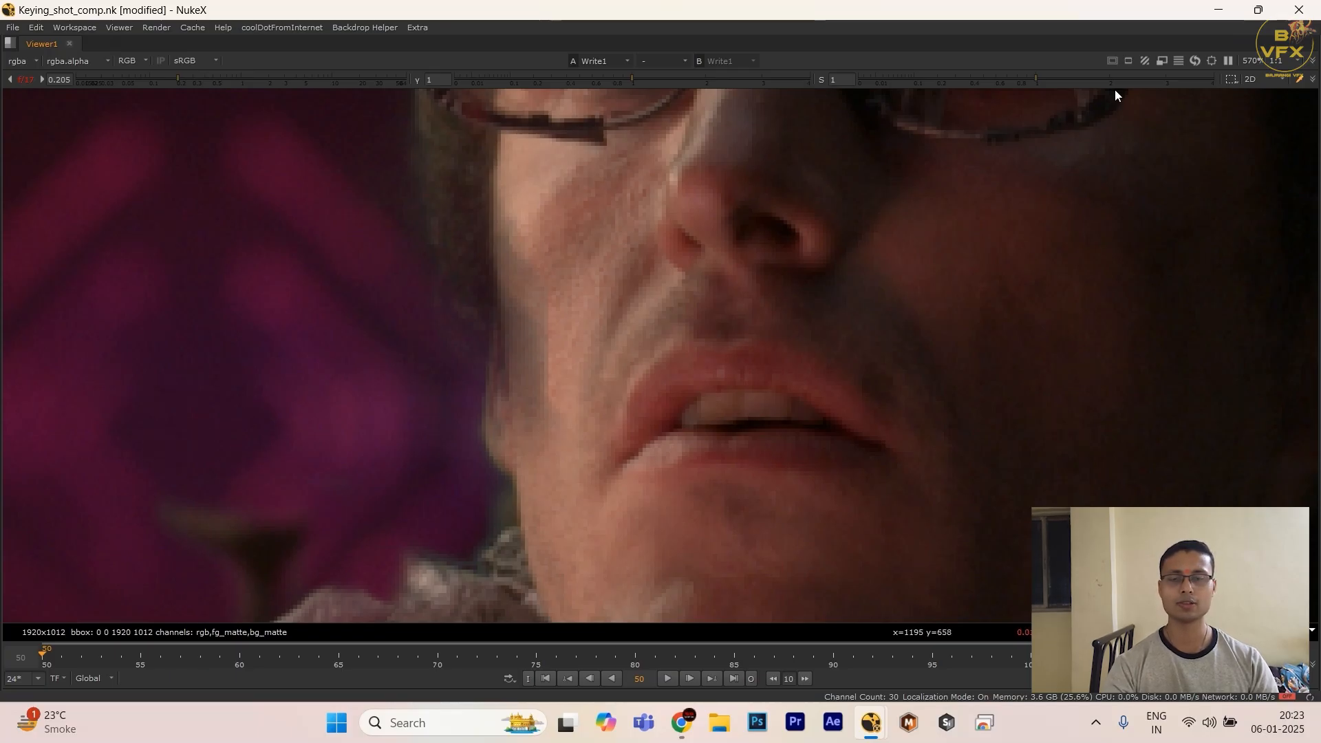
left_click(1150, 60)
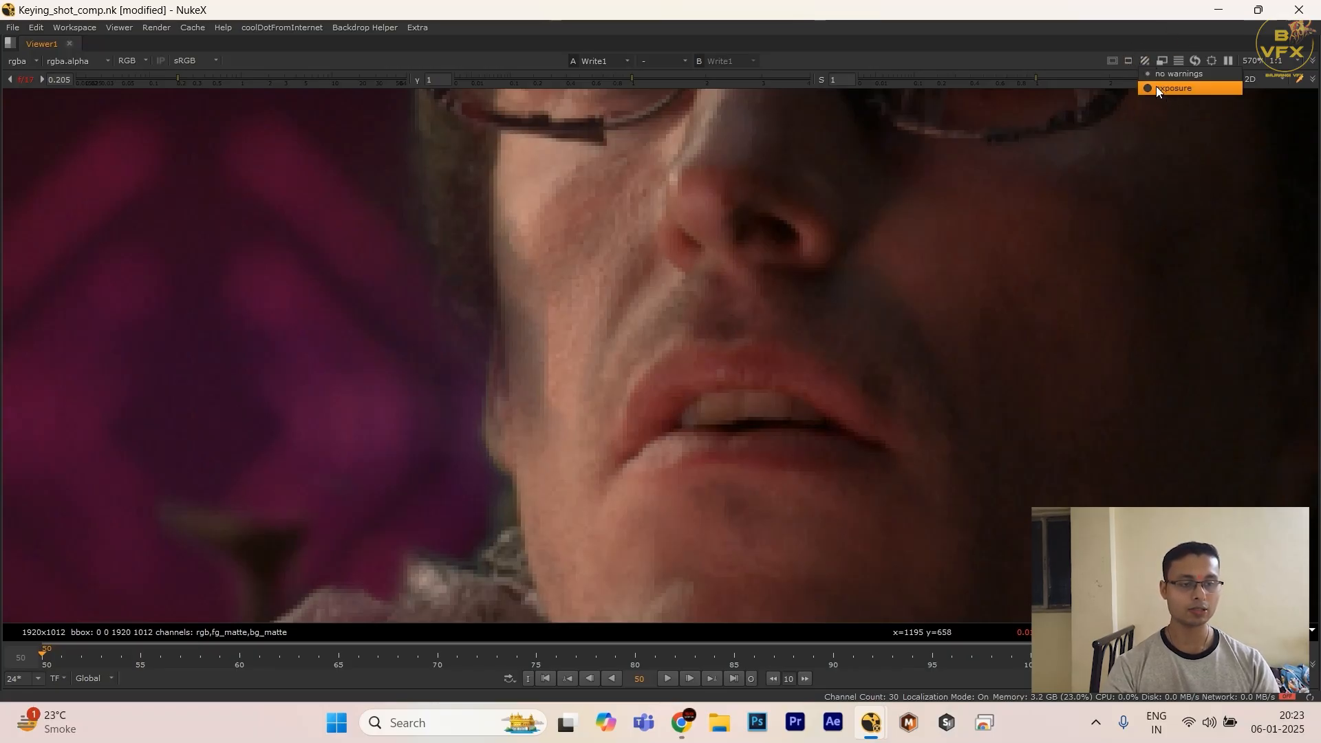
left_click(1150, 91)
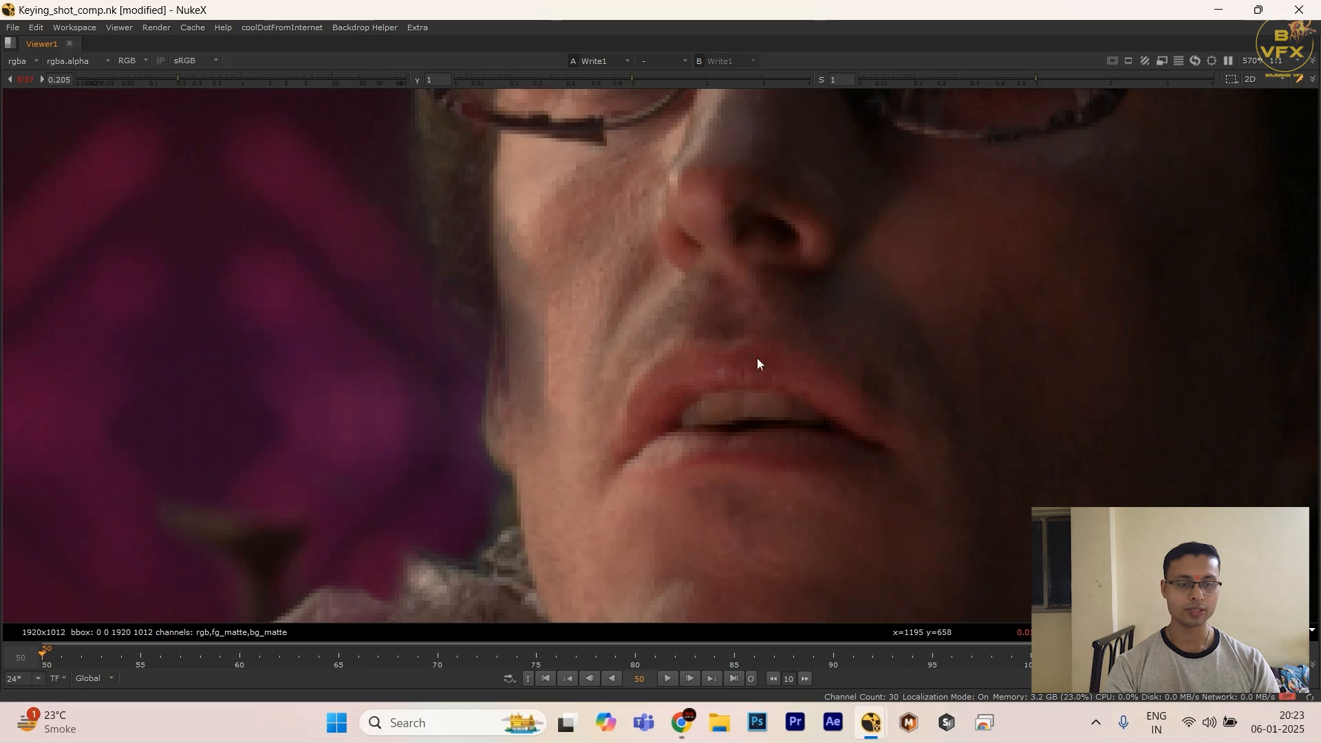
scroll(459, 229, "down", 2)
left_click_drag(458, 218, 697, 399)
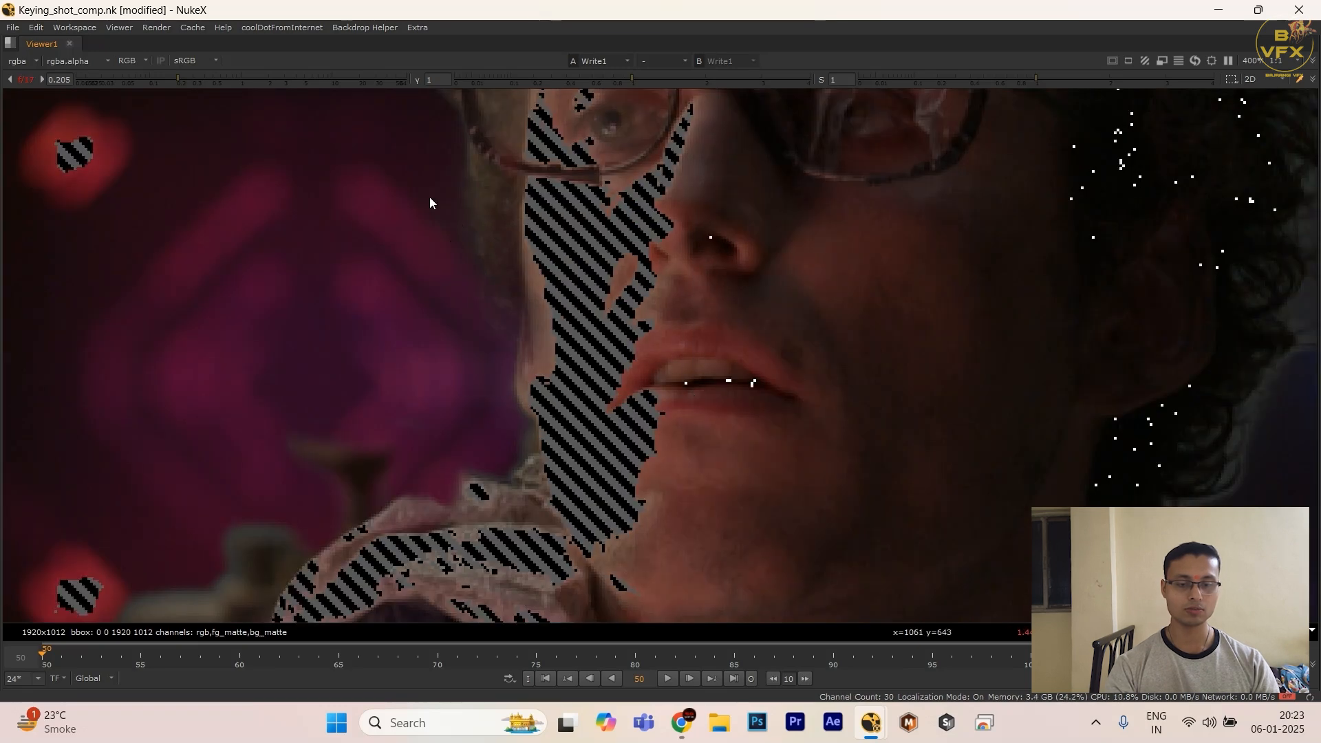
left_click_drag(459, 209, 712, 424)
Step: Compare the exposure-warning areas across the actor and background with the Clamp node enabled and disabled
key("space")
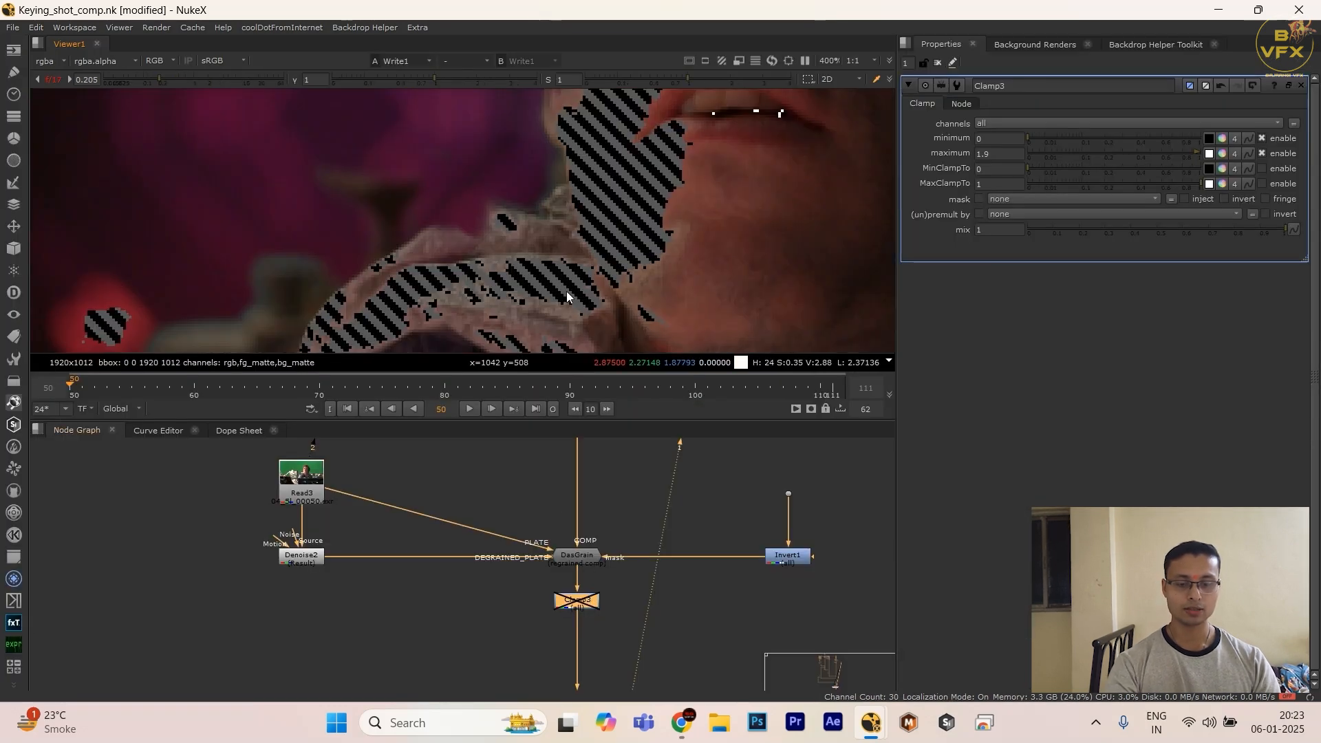
key("space")
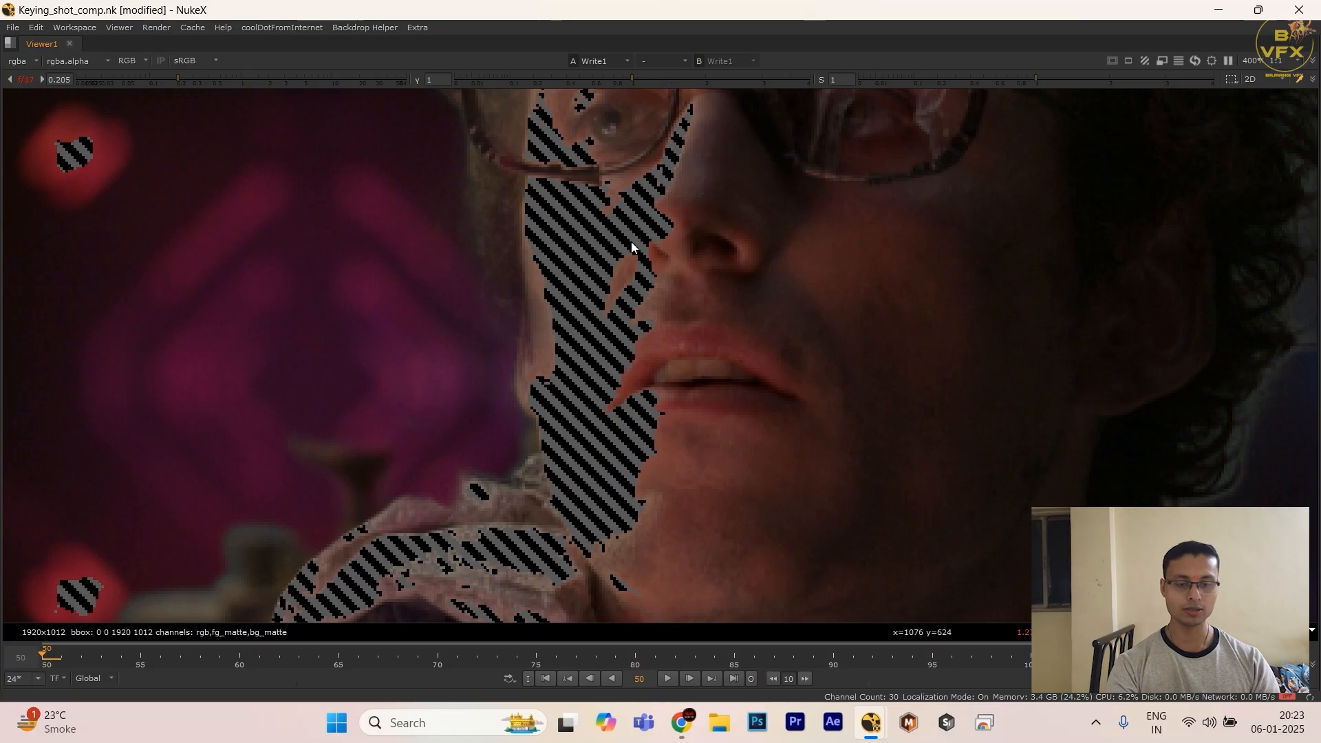
scroll(605, 247, "down", 4)
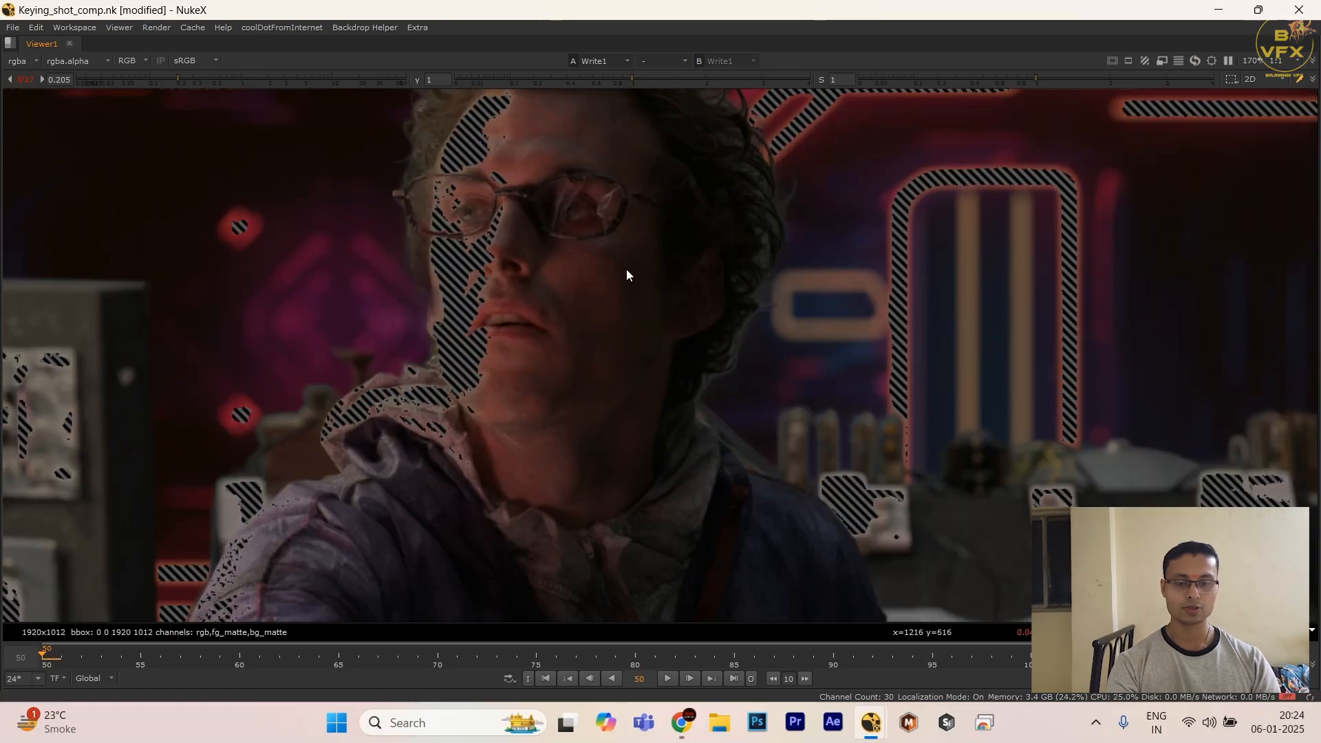
key("space")
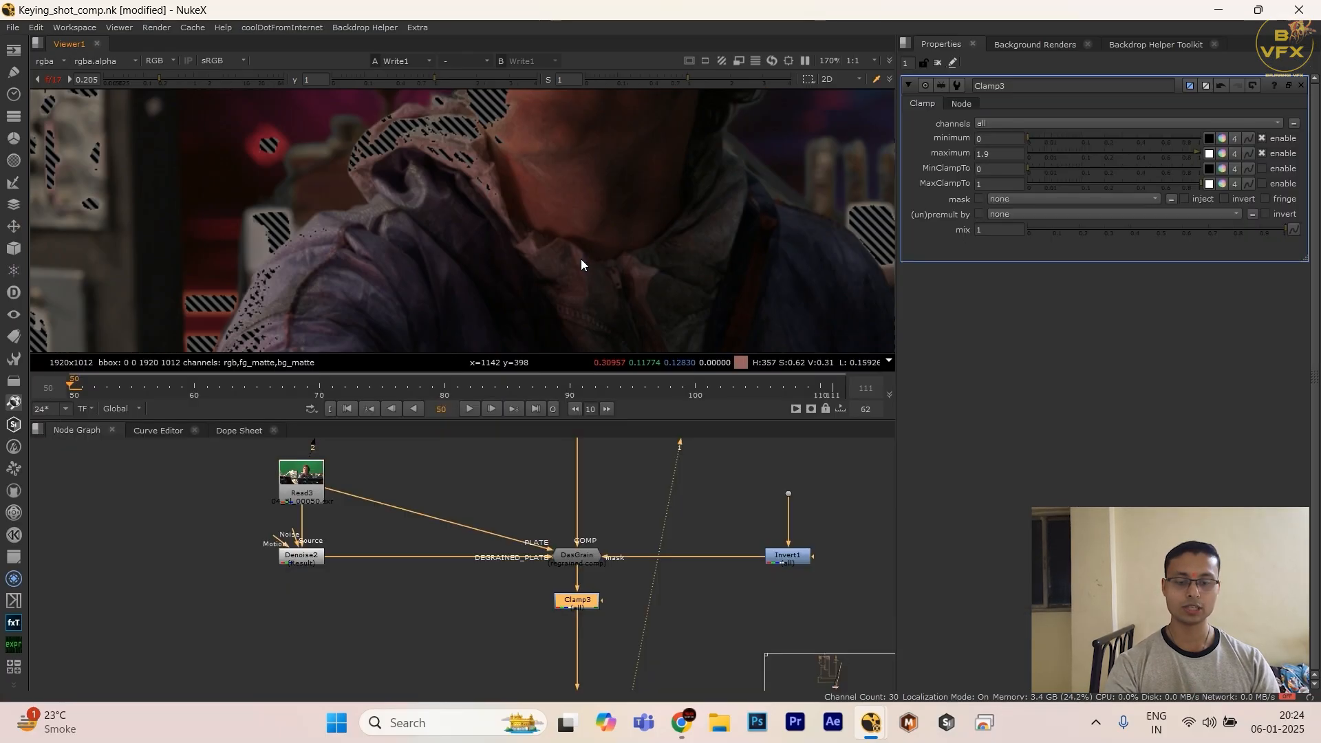
left_click(619, 592)
left_click(578, 600)
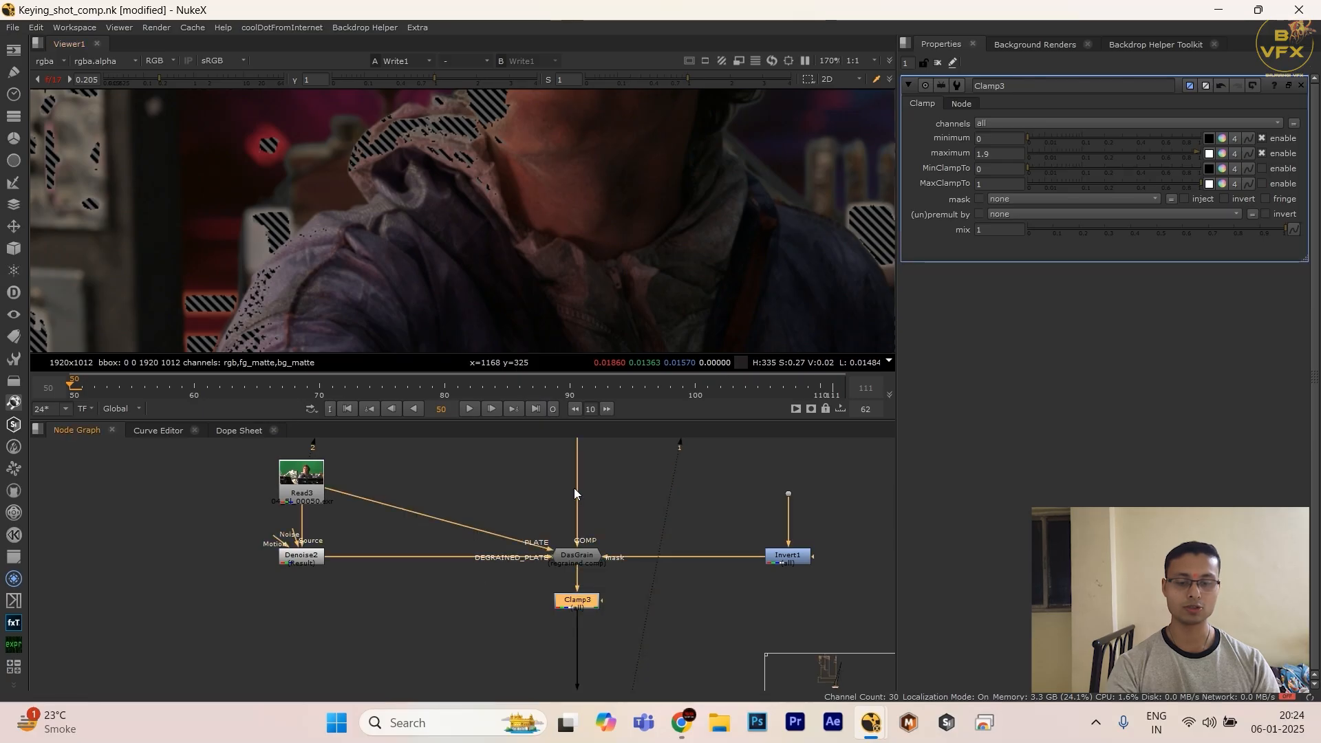
key("space")
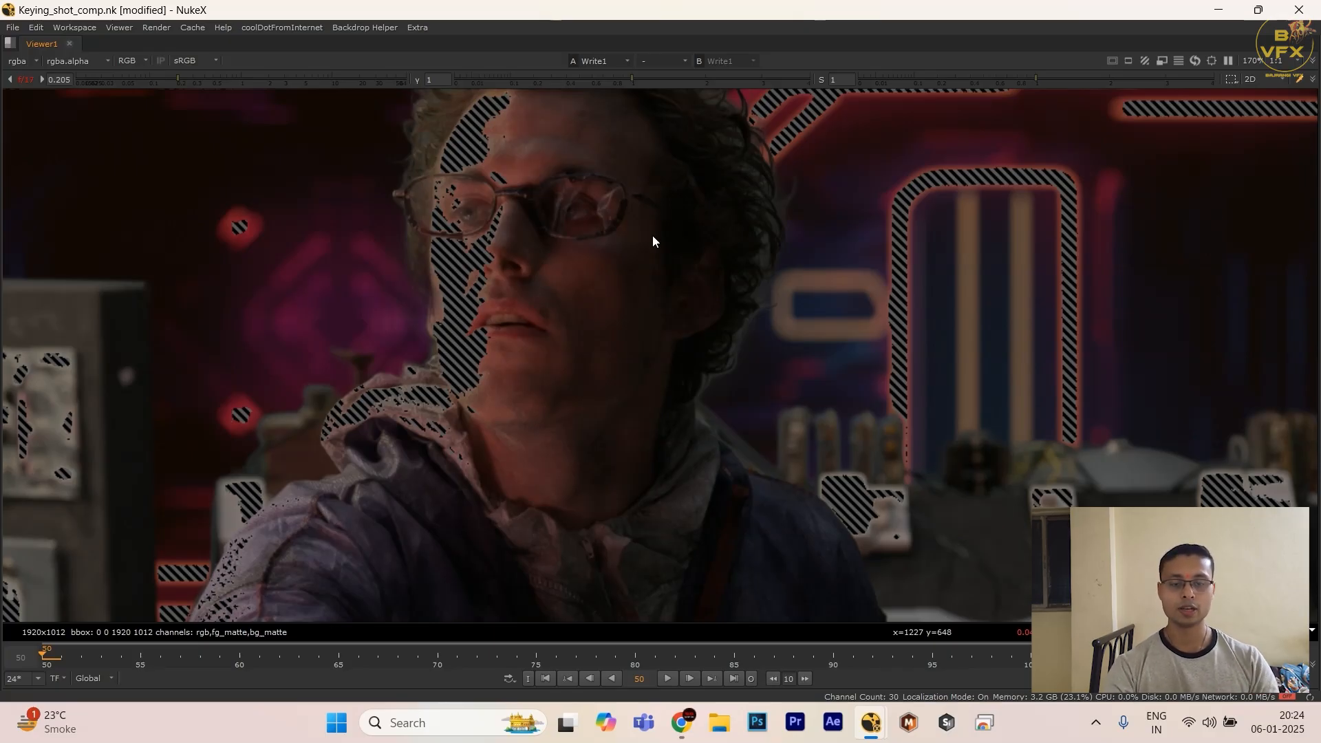
key("space")
key("space")
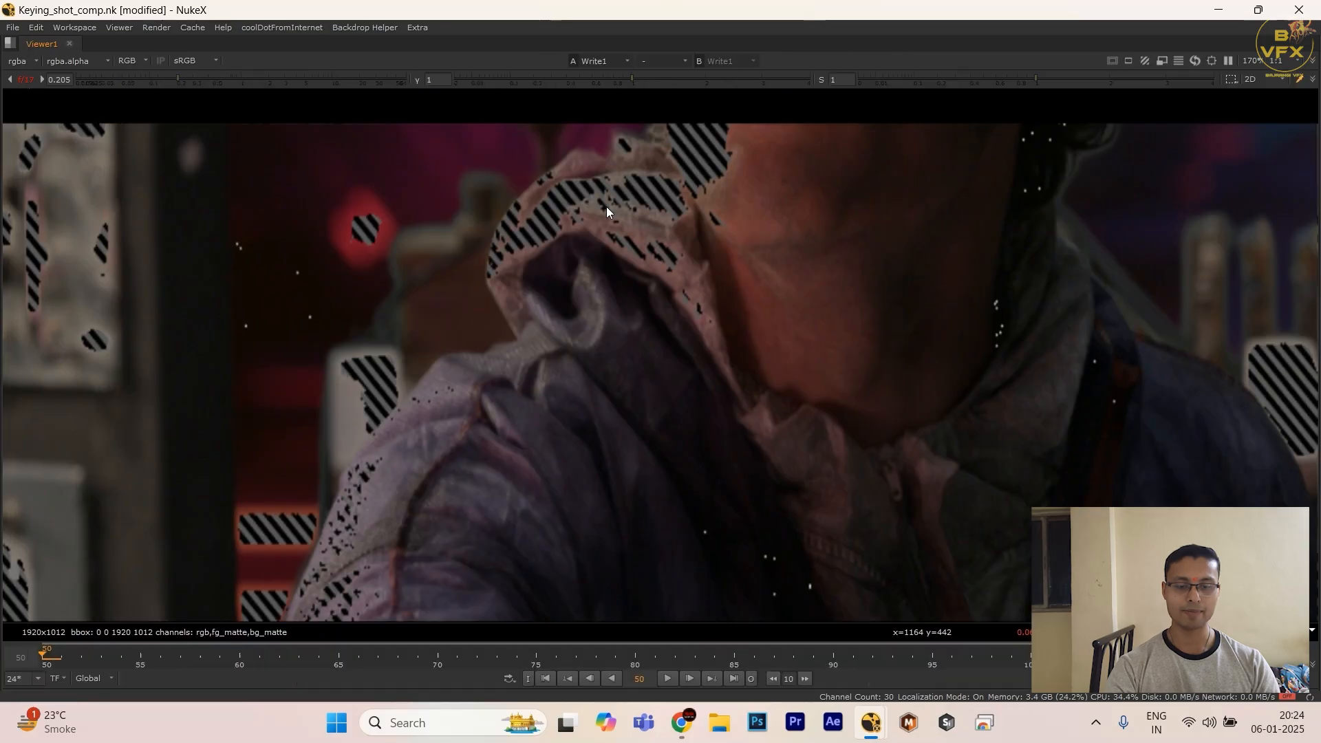
Step: Examine the exposure-warning areas across the whole darkened frame, and reset the viewer gain to 1
scroll(372, 222, "down", 3)
scroll(208, 247, "down", 1)
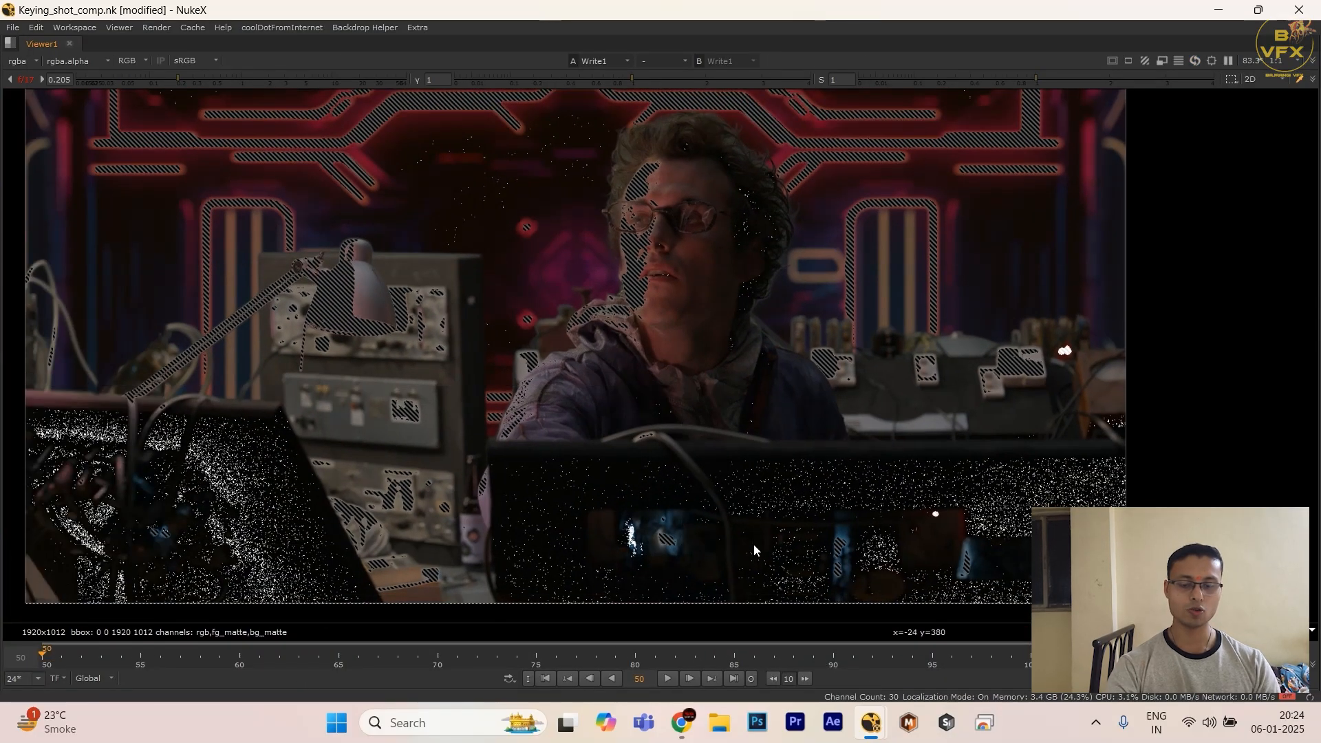
scroll(427, 440, "down", 2)
scroll(664, 191, "up", 5)
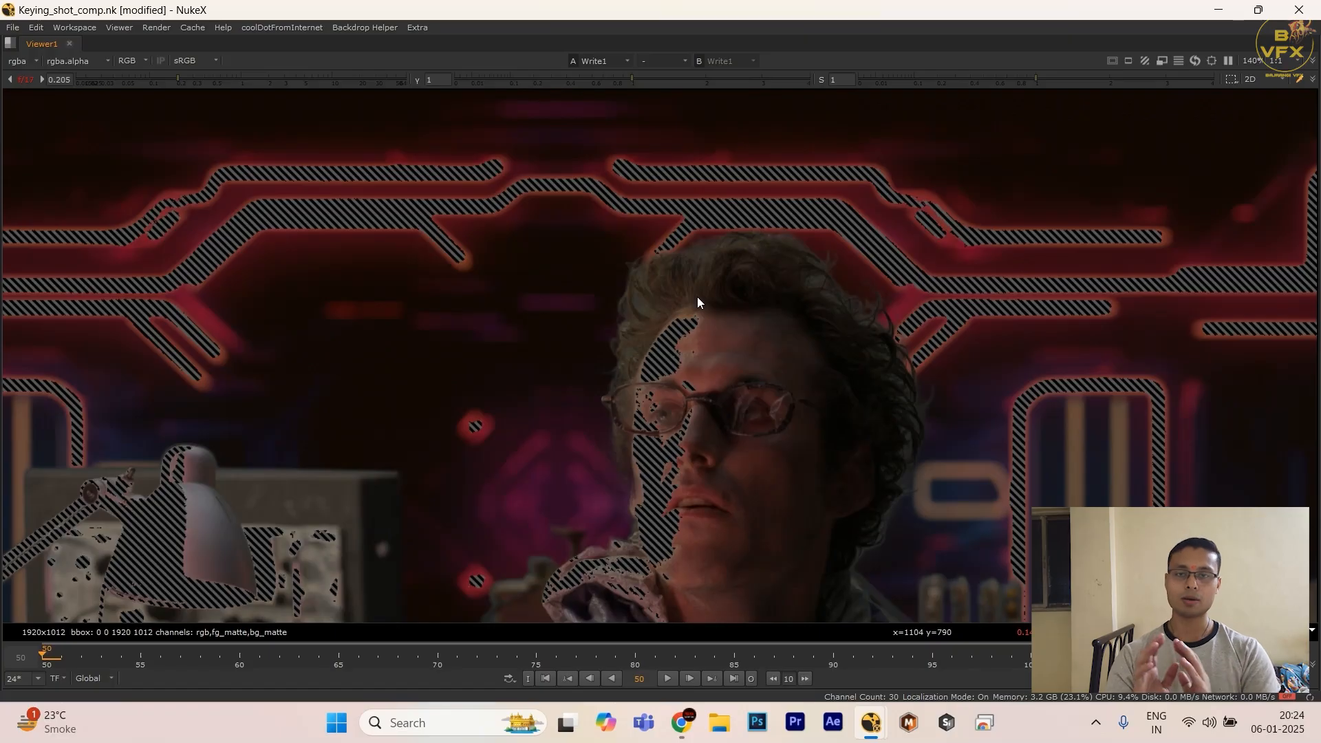
scroll(682, 304, "down", 3)
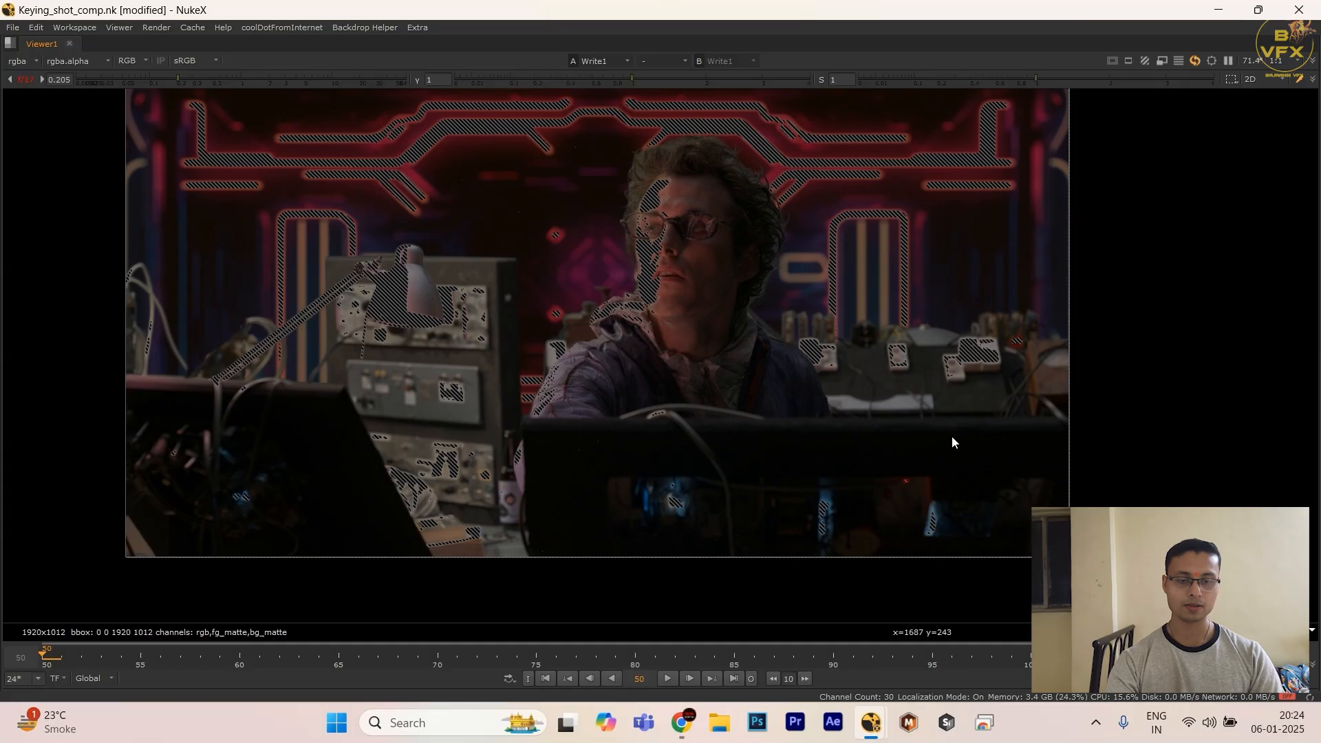
middle_click_drag(843, 174, 839, 238)
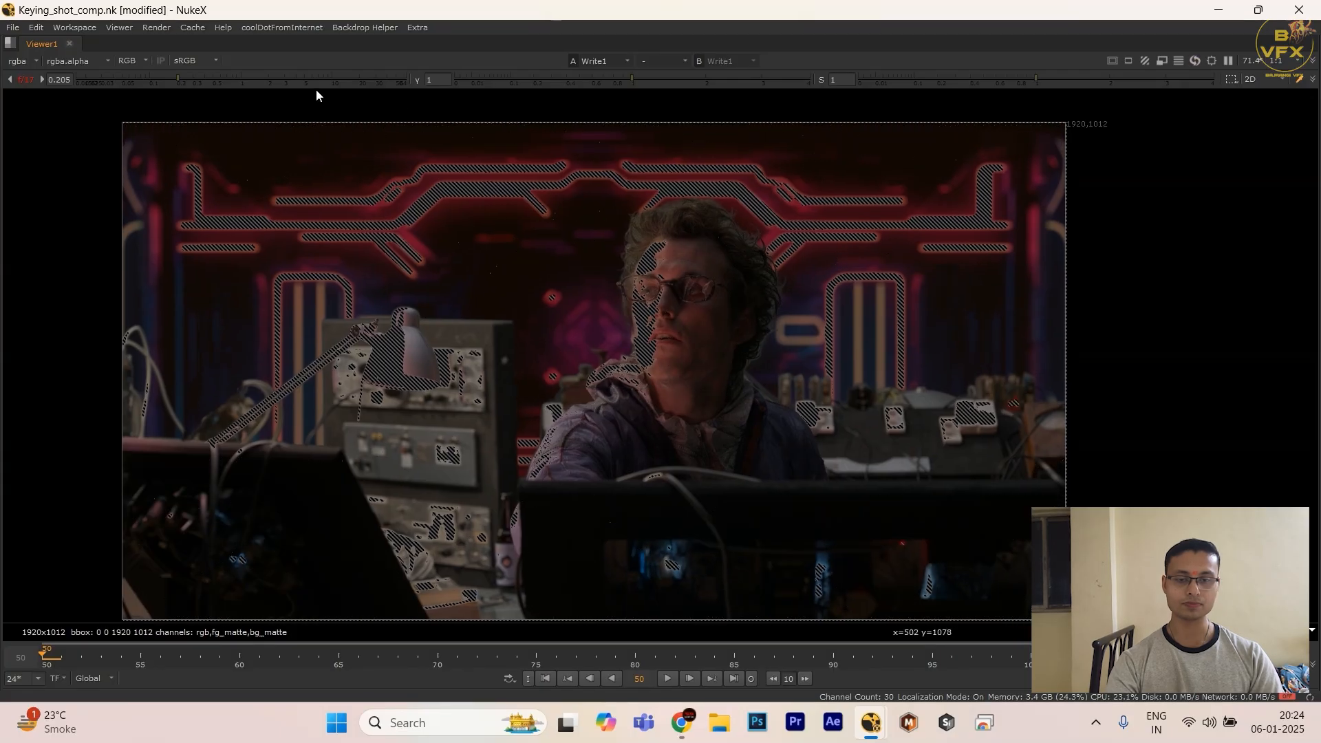
left_click(260, 78, "ctrl")
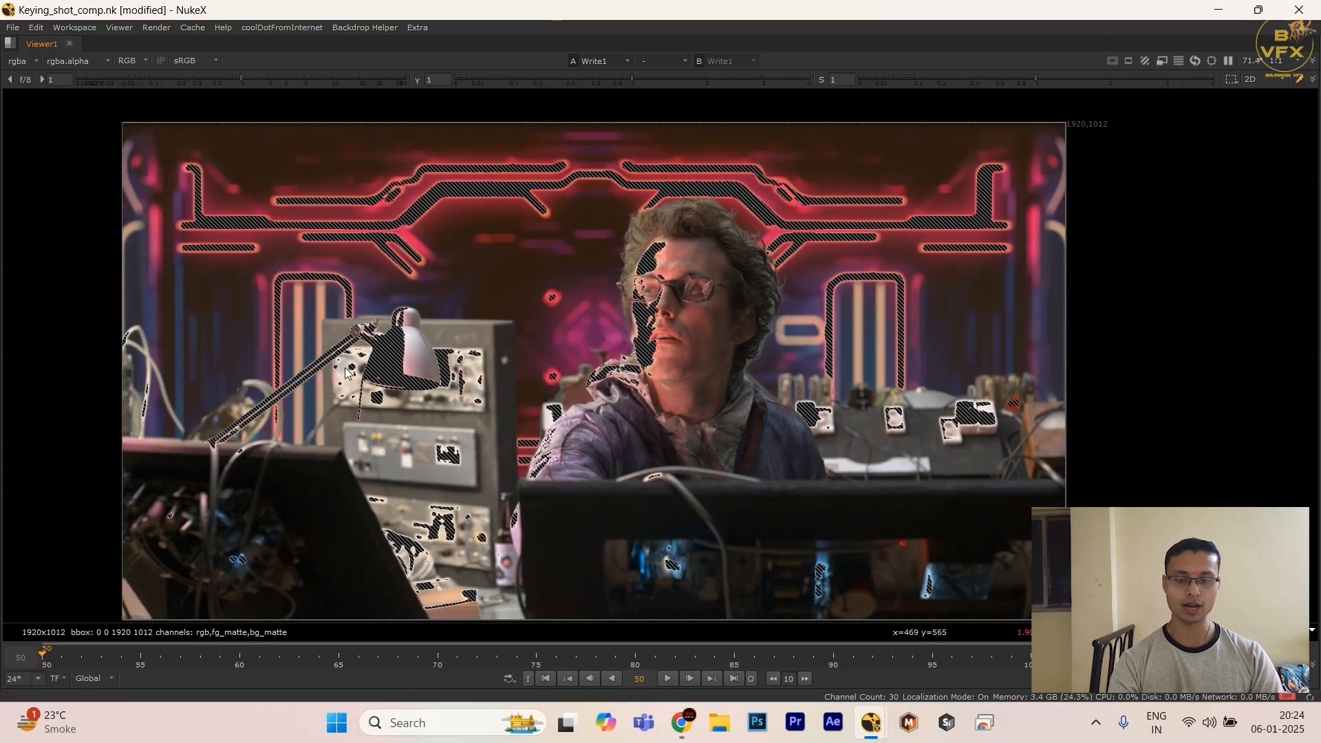
Step: Examine the flagged pixels on the dark desk front and around its blue lights up close
middle_click_drag(367, 520, 487, 441)
scroll(730, 447, "up", 6)
scroll(734, 448, "up", 2)
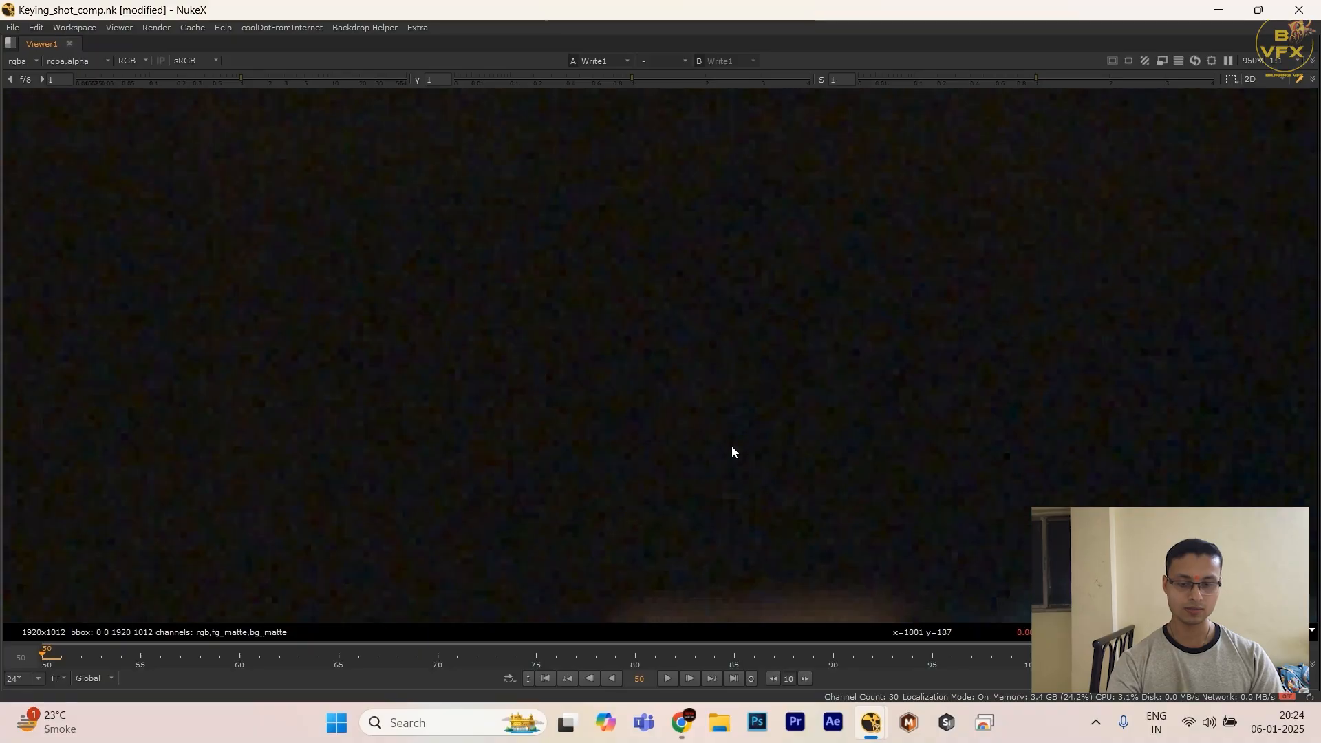
scroll(840, 461, "up", 5)
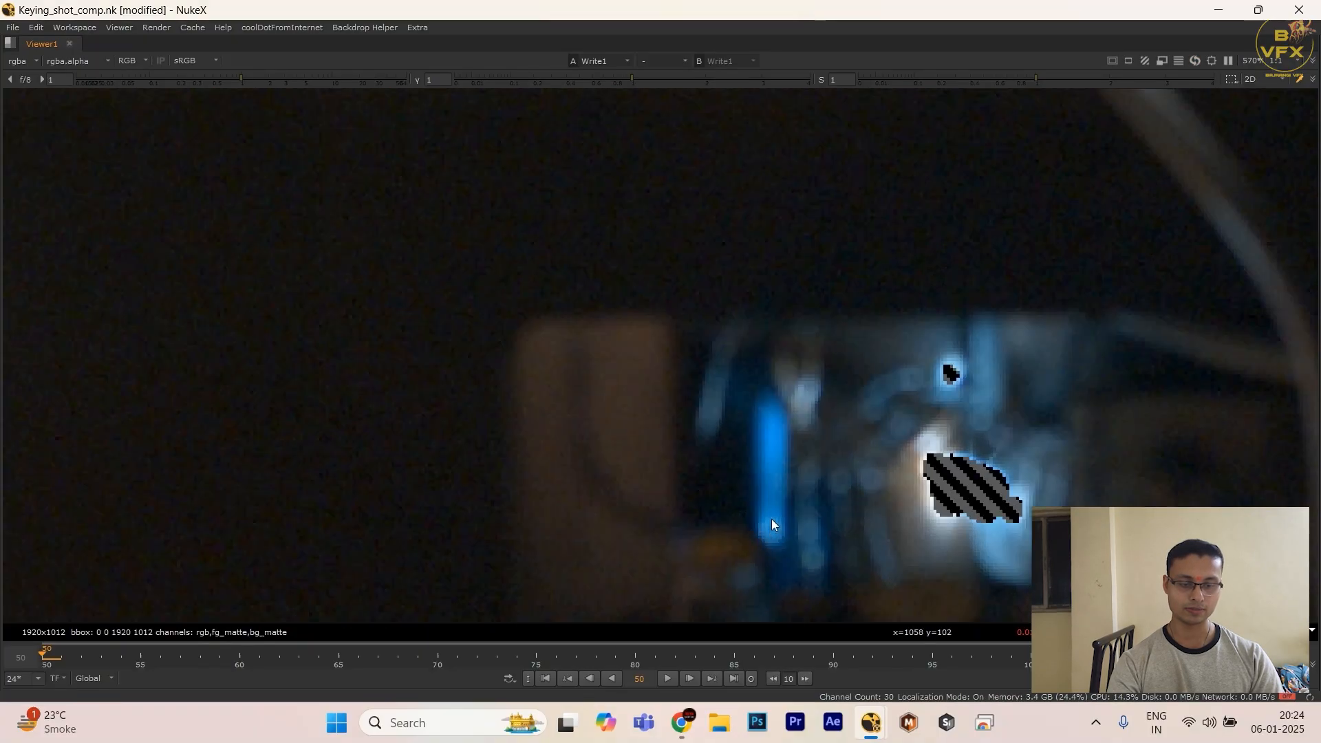
left_click_drag(722, 354, 837, 510, "ctrl+shift")
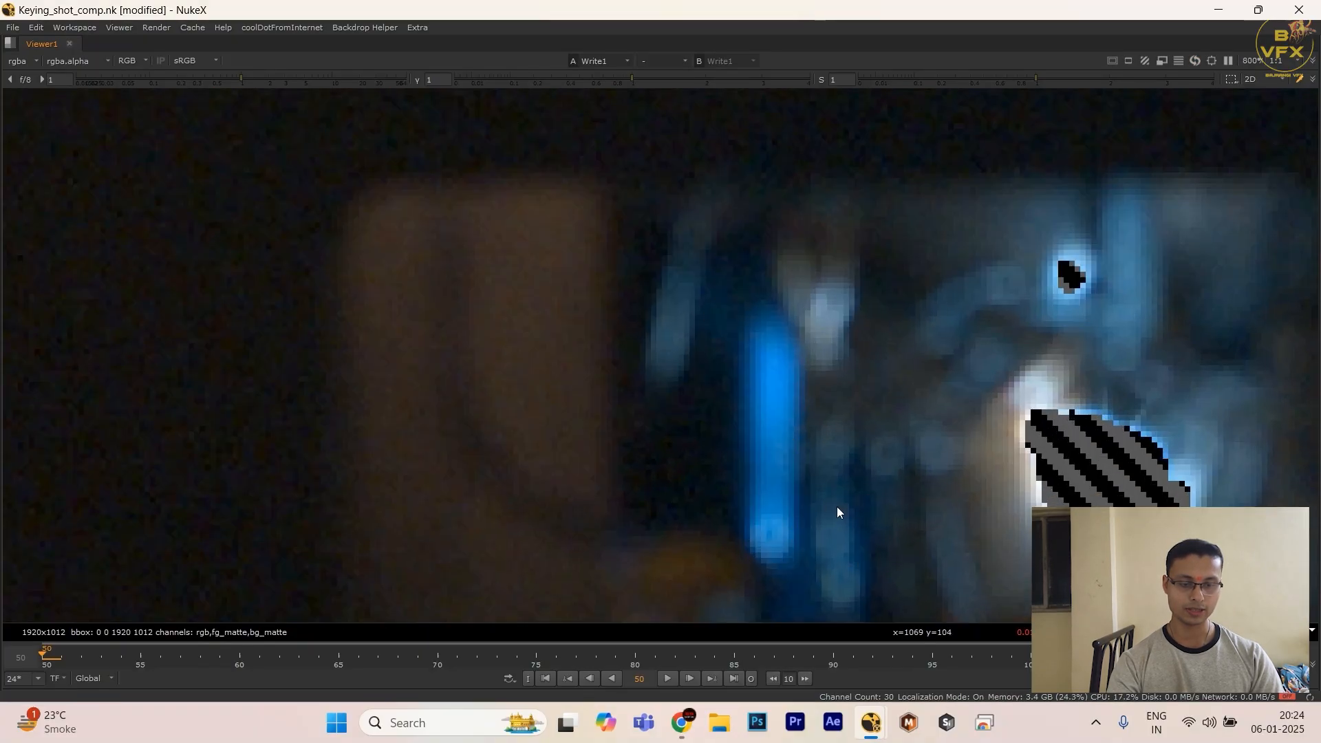
Step: View the DasGrain node's output in the enlarged viewer to check the unclamped desk pixels
key("space")
key("d")
scroll(634, 594, "down", 4)
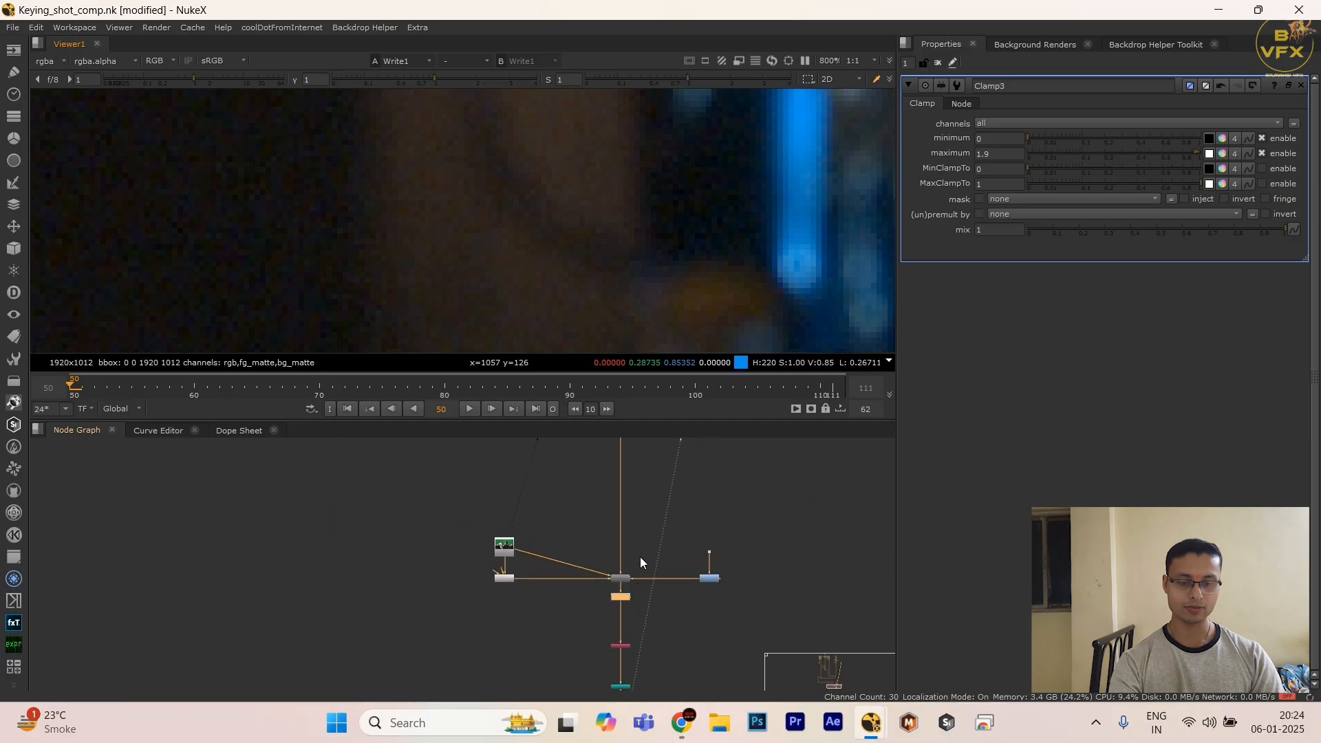
left_click_drag(640, 555, 587, 593)
key("1")
key("space")
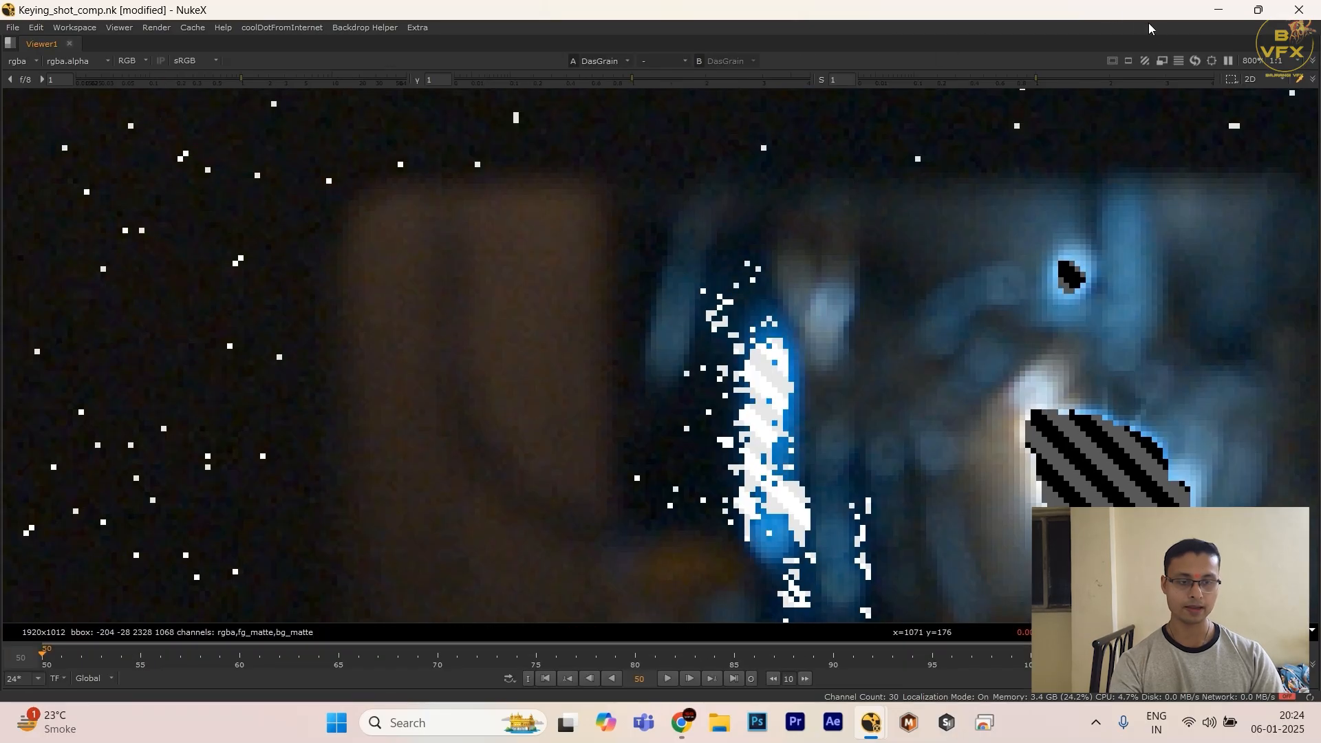
Step: Turn off the exposure warning and raise the viewer gain to 7.4 to inspect the grain around the blue lights
left_click(1146, 60)
left_click(1163, 74)
scroll(828, 372, "up", 3)
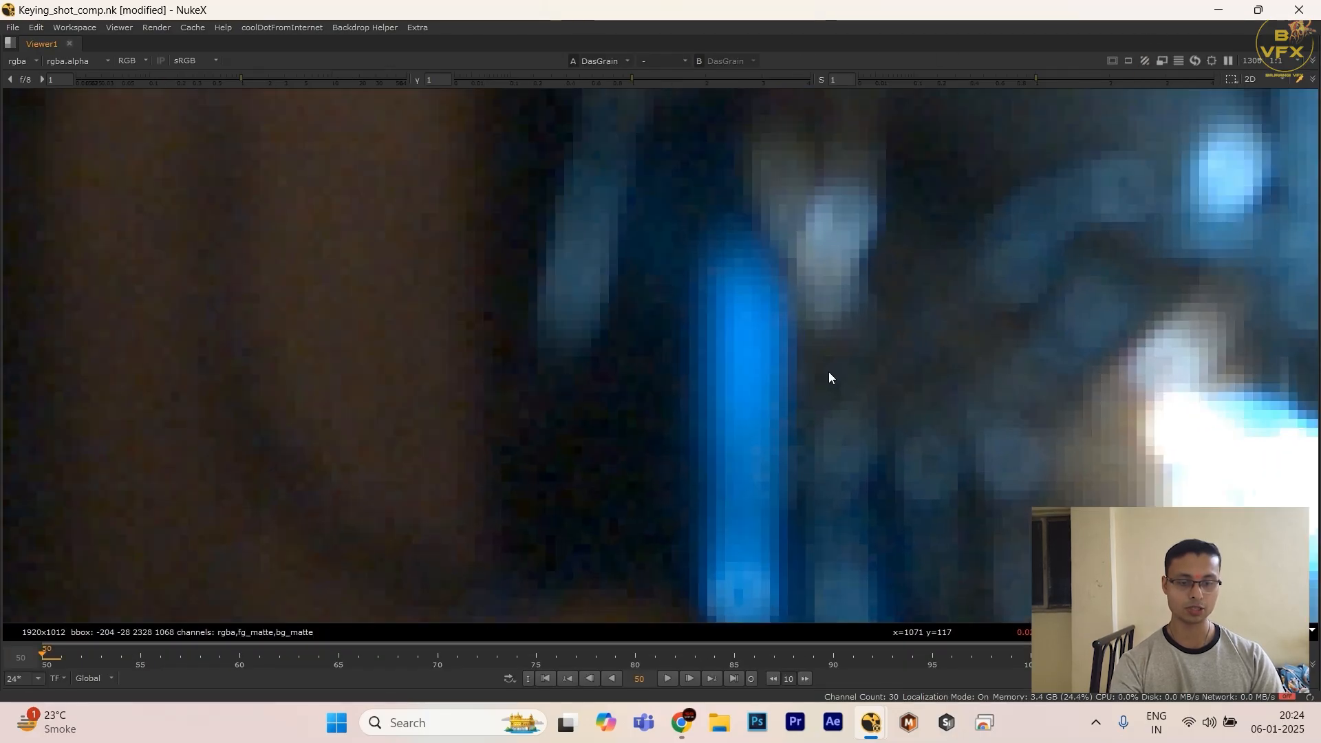
left_click(278, 80)
left_click_drag(278, 80, 295, 79)
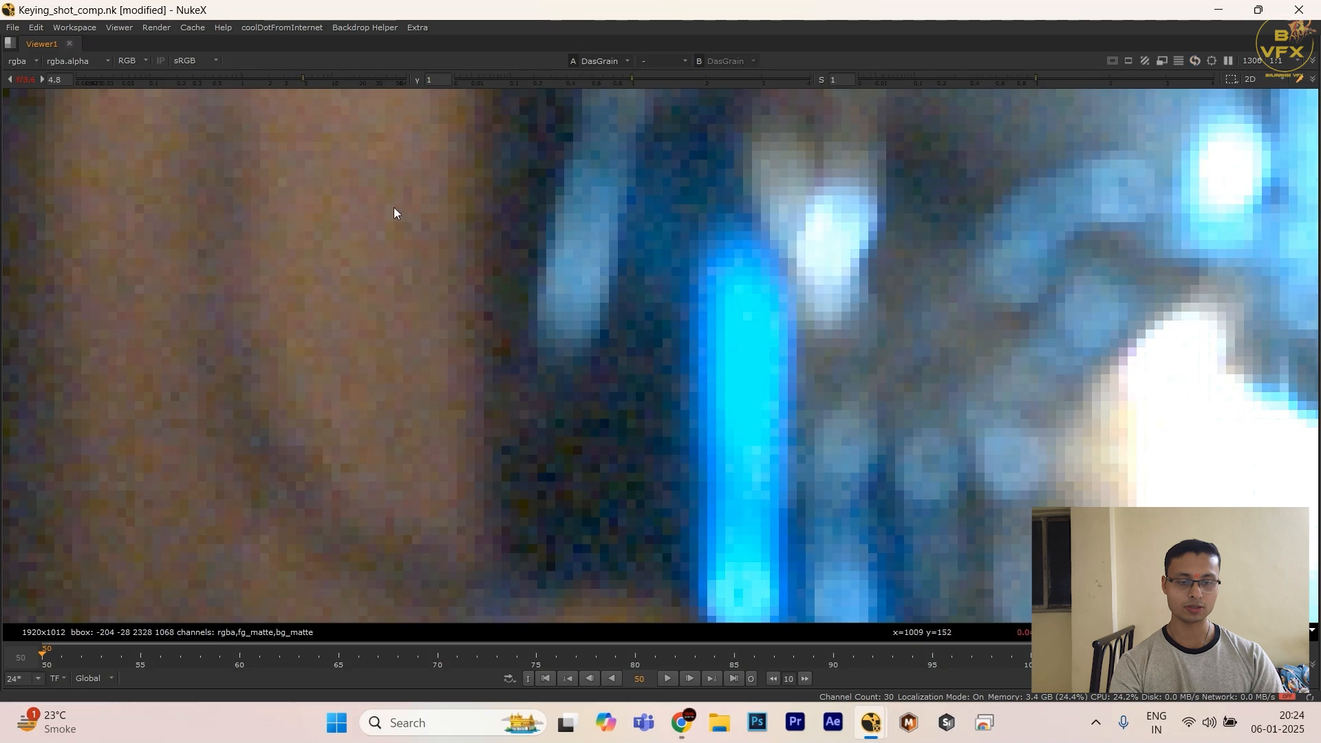
scroll(393, 208, "down", 3)
left_click(319, 80)
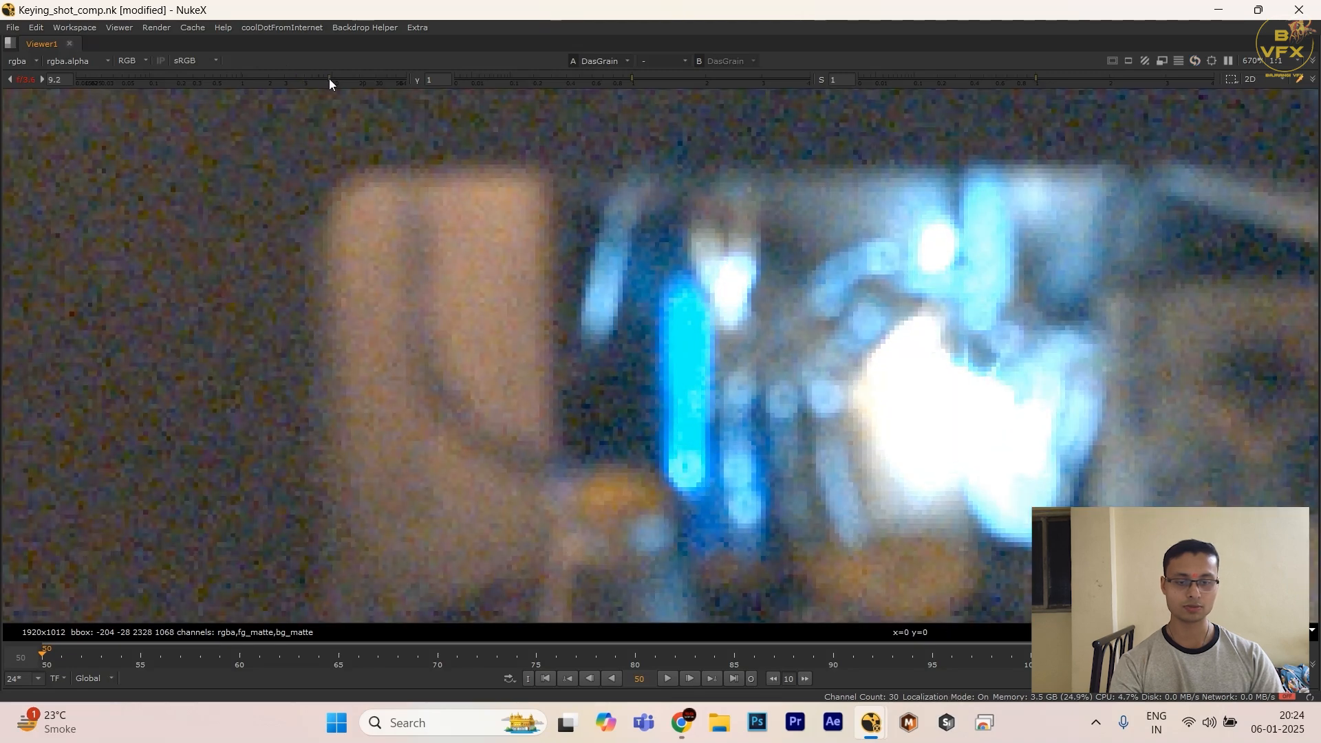
left_click_drag(429, 243, 929, 472, "ctrl+shift")
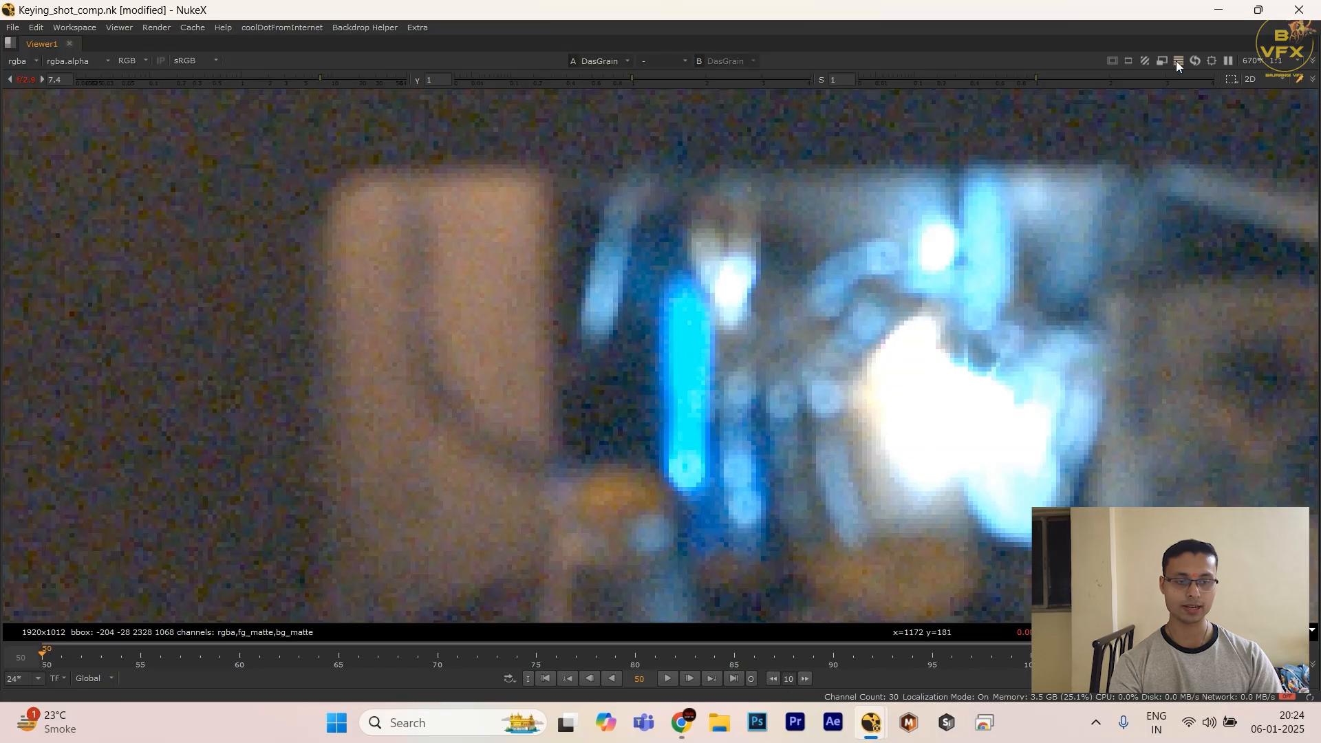
Step: Turn the exposure warning back on and examine the flagged specks across the desk front in the DasGrain output
left_click(1147, 61)
left_click(1158, 86)
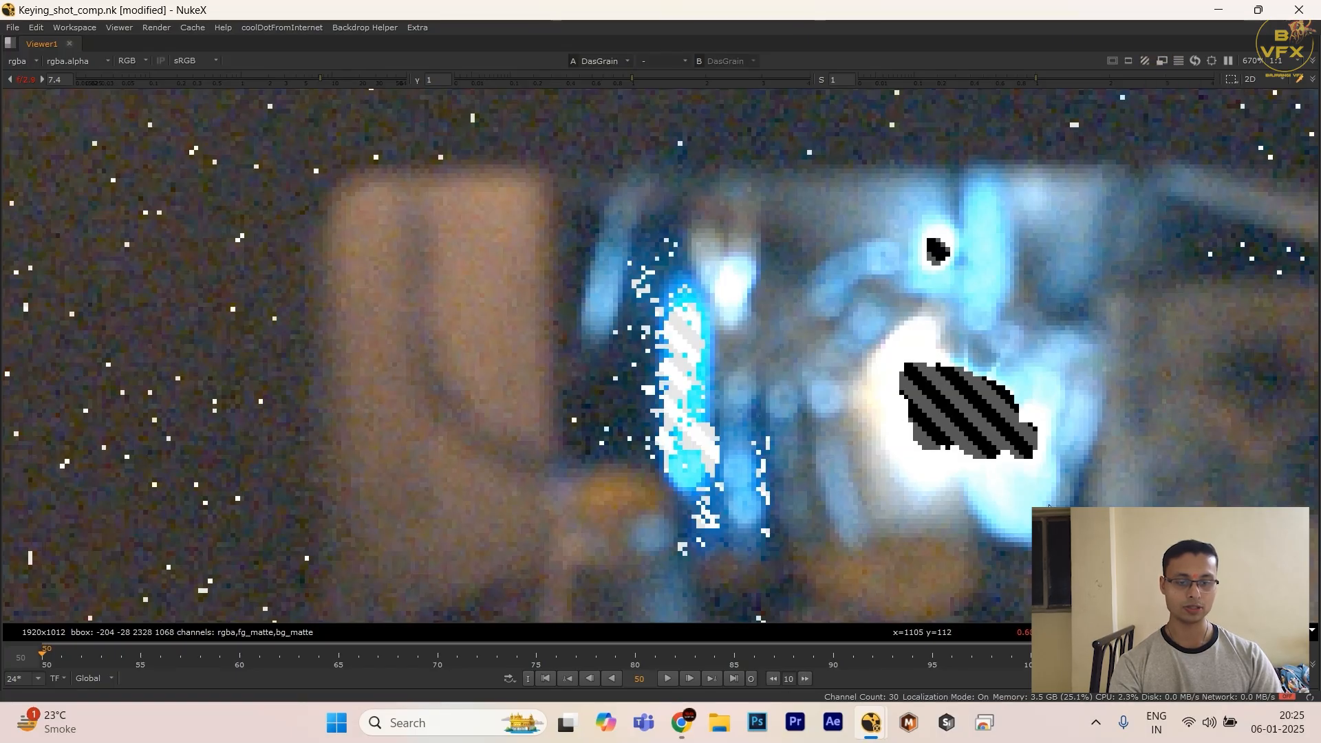
scroll(754, 332, "down", 5)
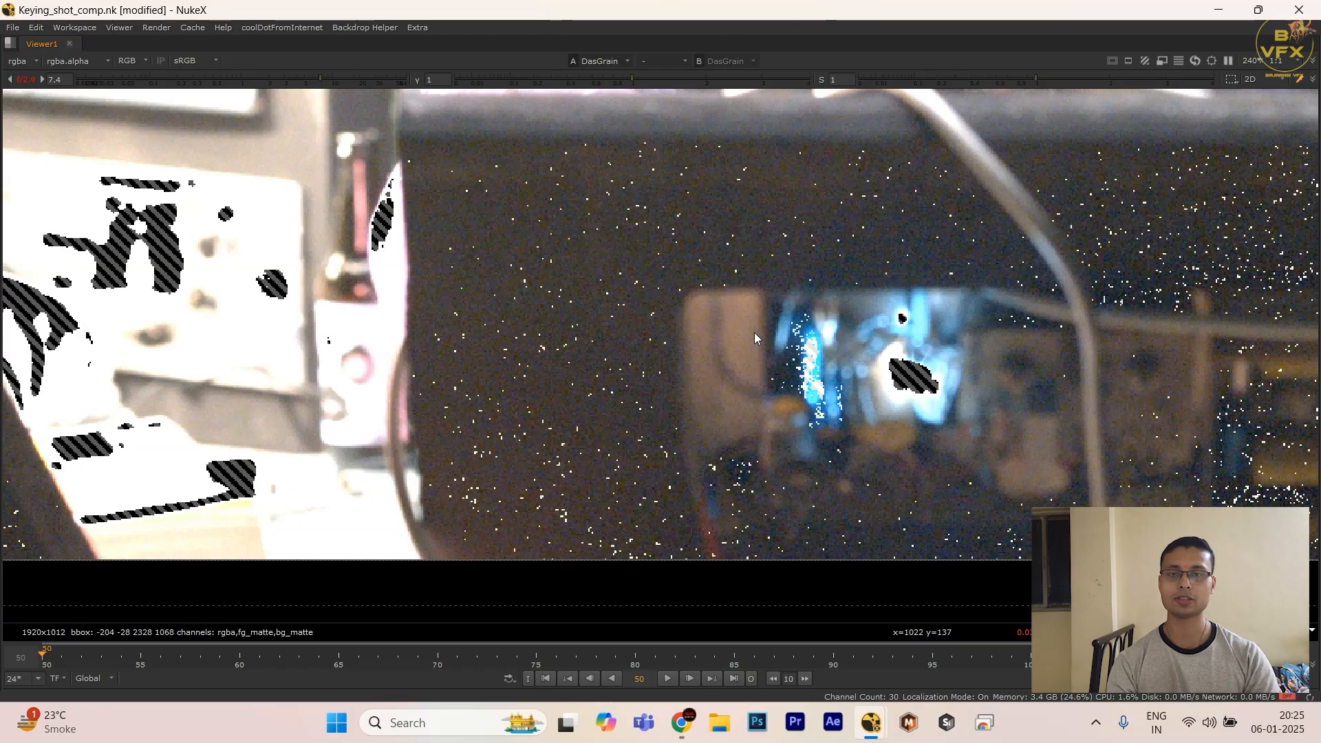
Step: View the Shuffle4 node upstream of DasGrain and examine its flagged pixels in the dark desk area
key("space")
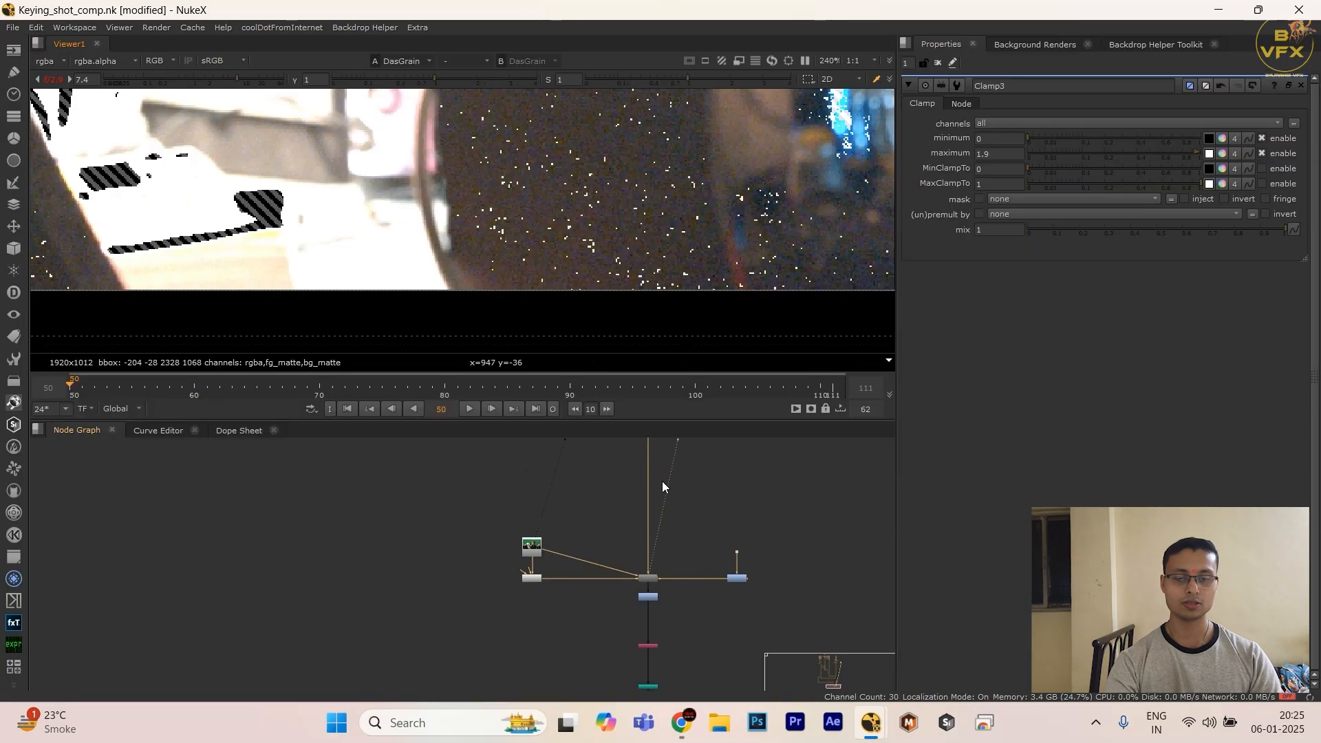
scroll(632, 520, "up", 4)
middle_click_drag(632, 519, 568, 585)
left_click_drag(569, 577, 686, 693)
key("1")
left_click(662, 622)
middle_click_drag(654, 633, 556, 463)
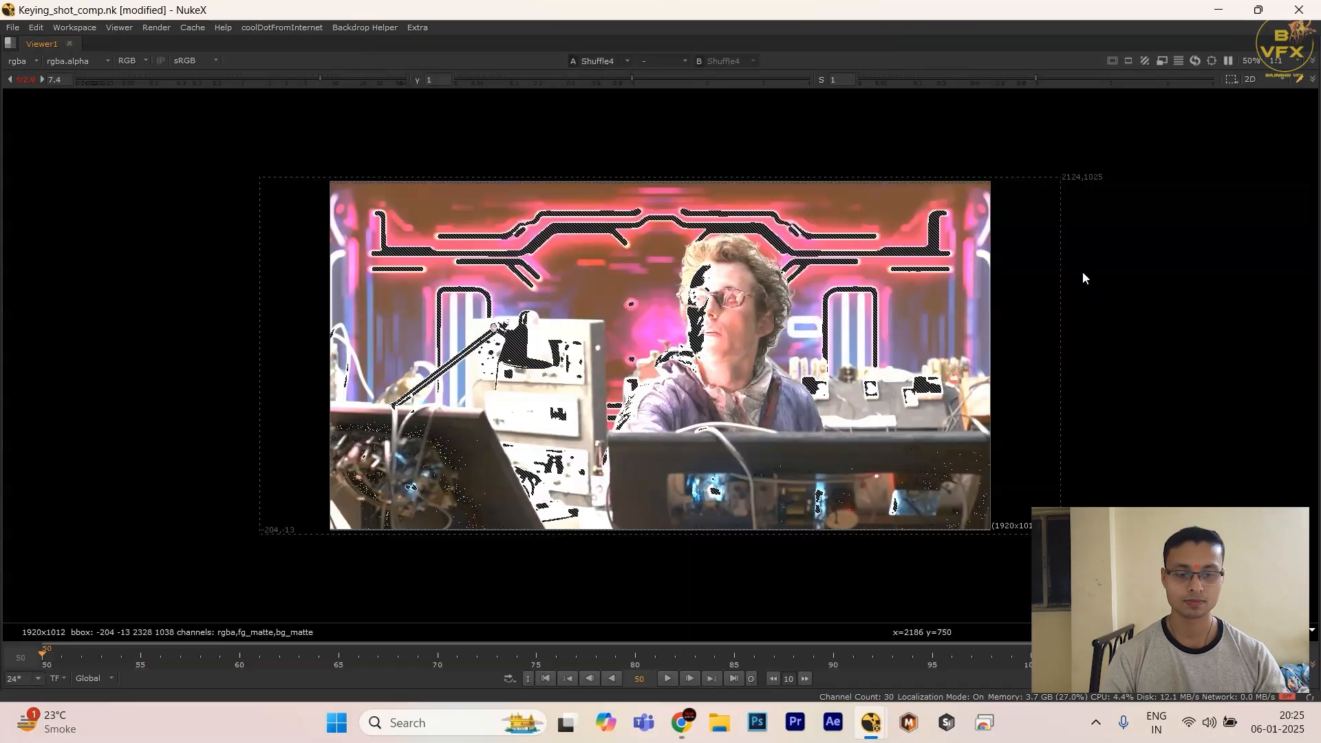
scroll(819, 370, "up", 3)
scroll(735, 399, "up", 5)
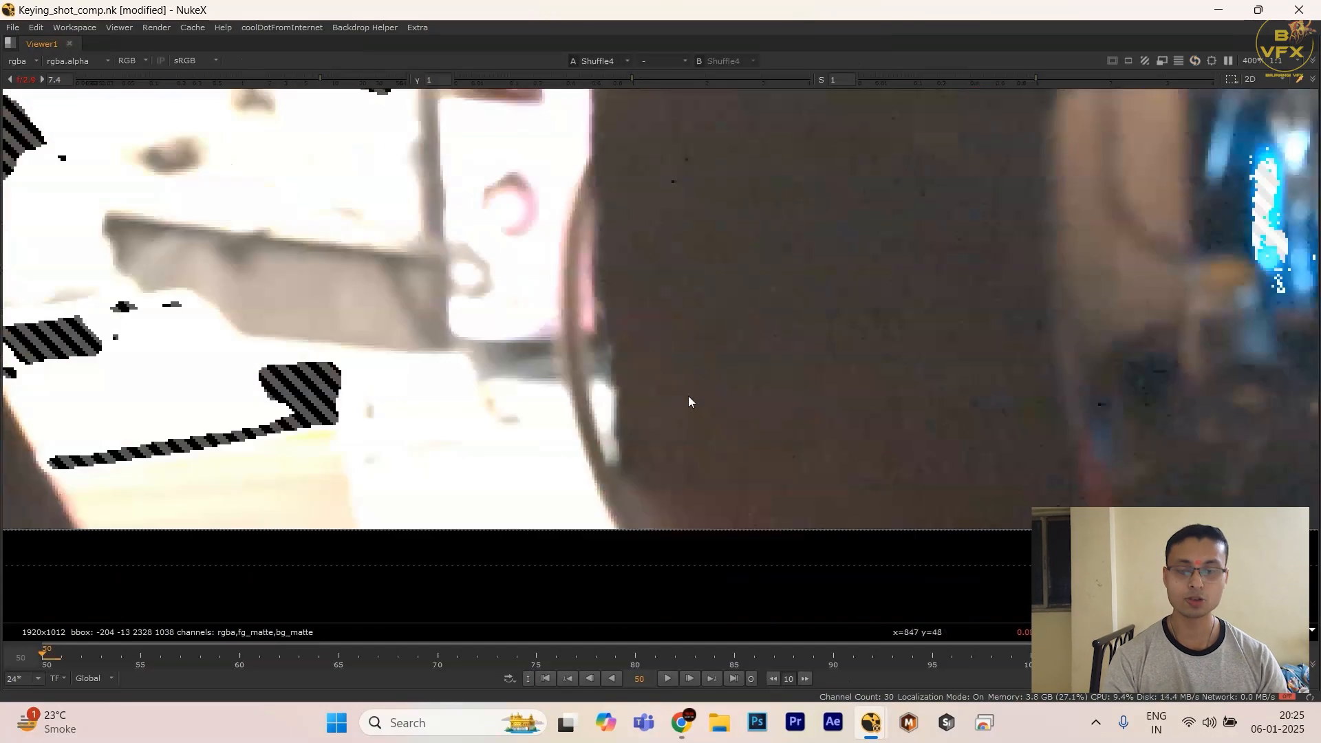
scroll(719, 373, "down", 5)
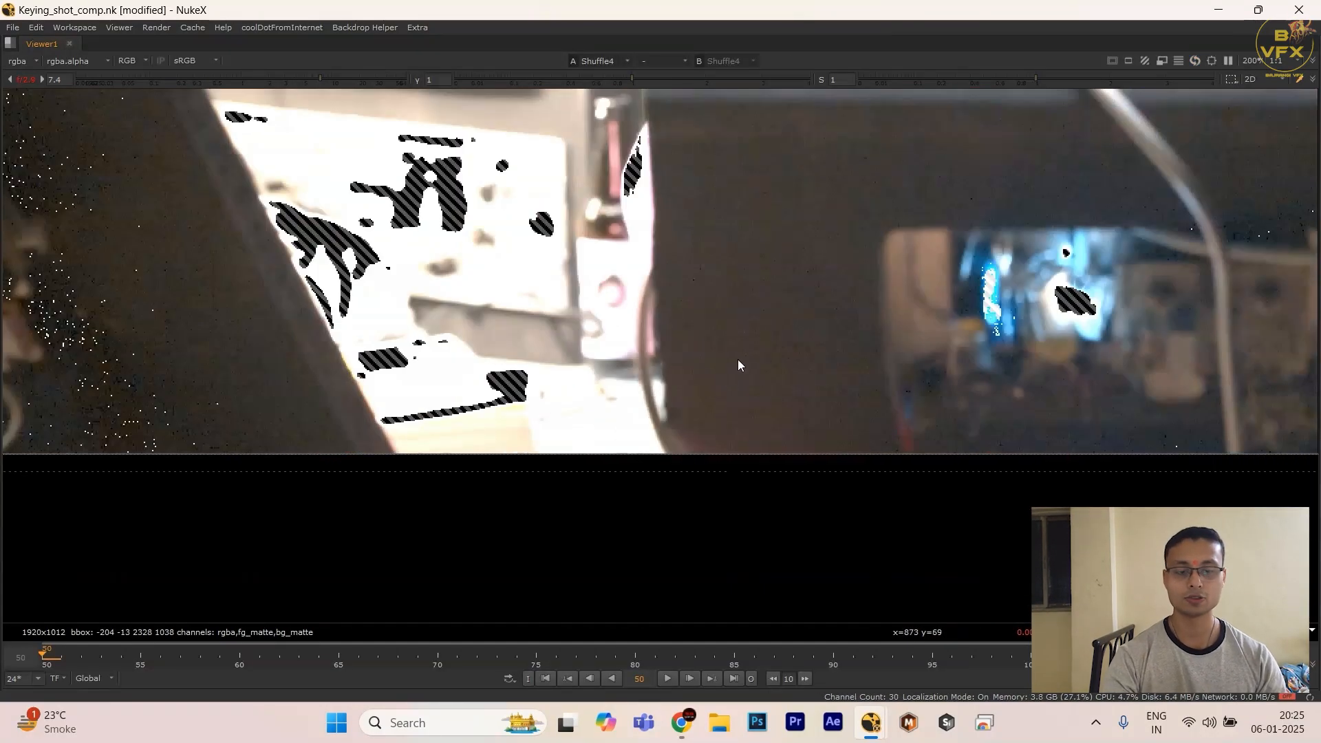
Step: Check the flagged specks across both dark desk panels in the Shuffle4 output at a wider view
key("space")
scroll(598, 509, "up", 2)
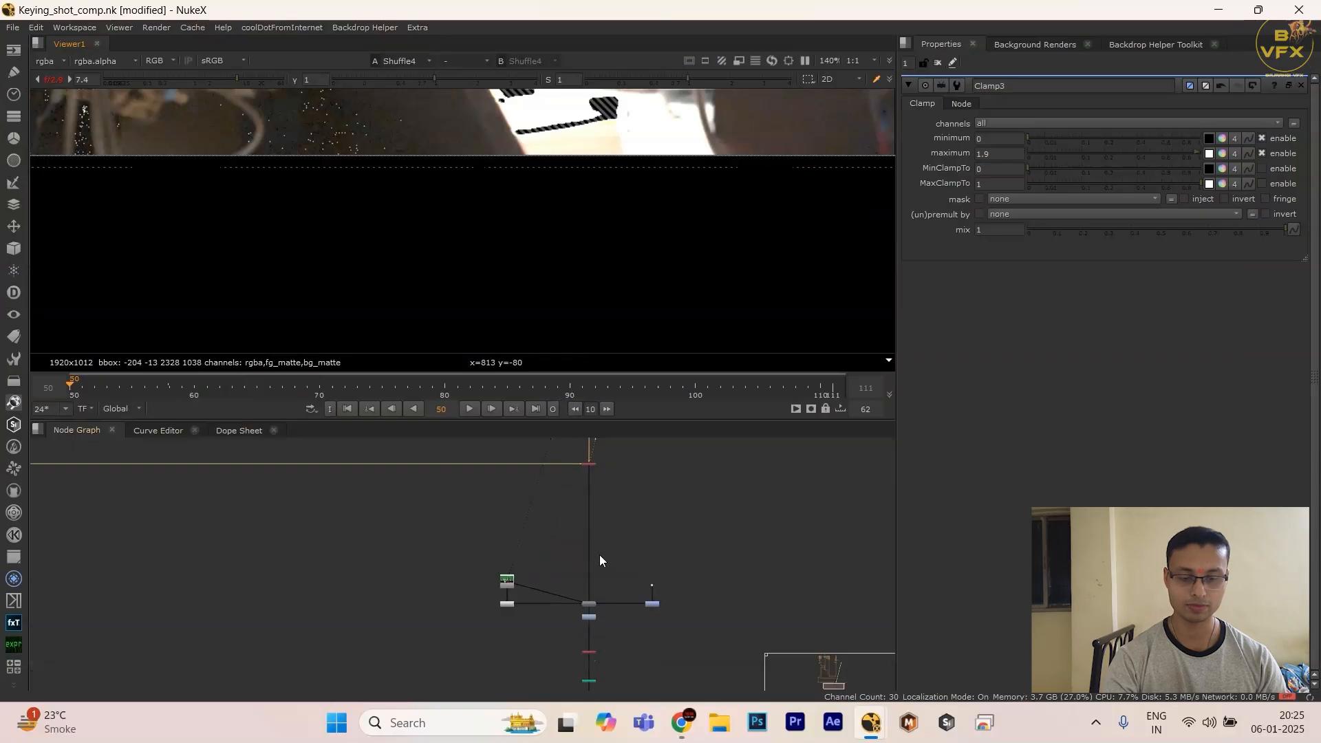
key("space")
scroll(728, 274, "down", 2)
middle_click_drag(729, 274, 539, 317)
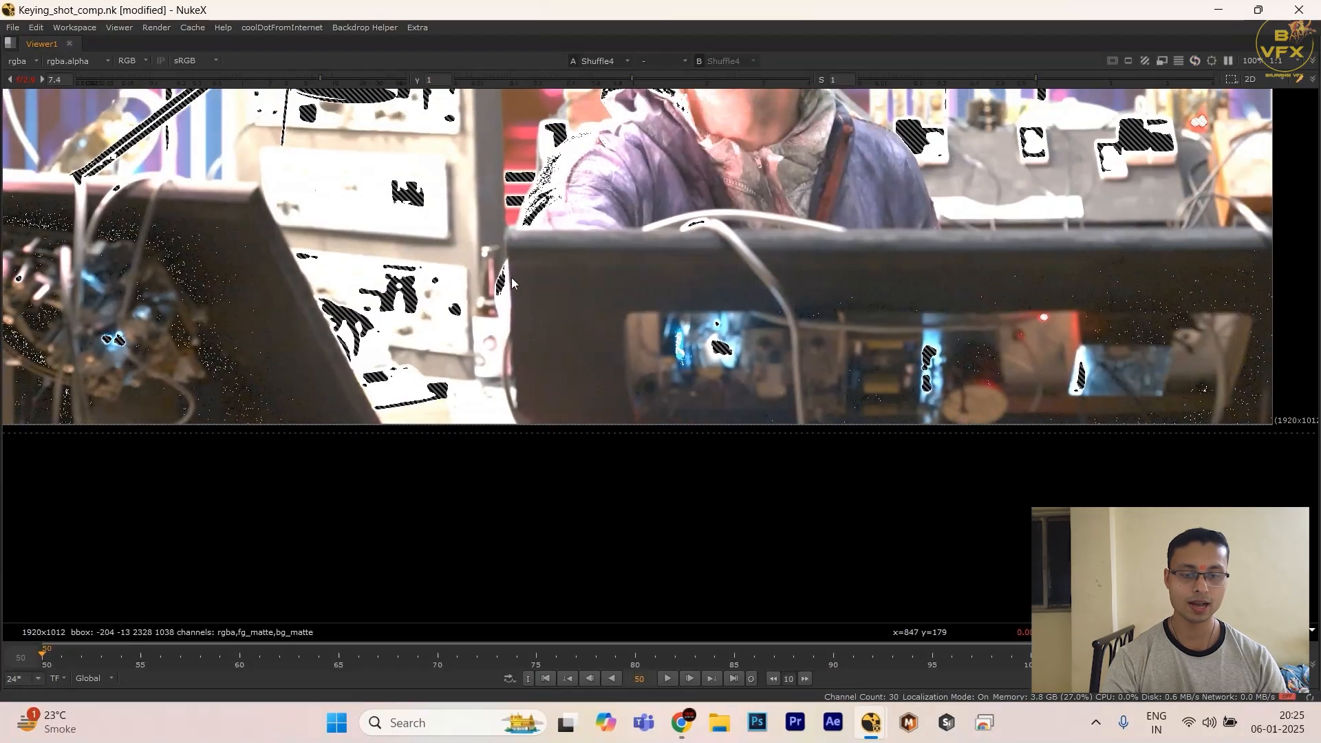
left_click_drag(488, 261, 1143, 396)
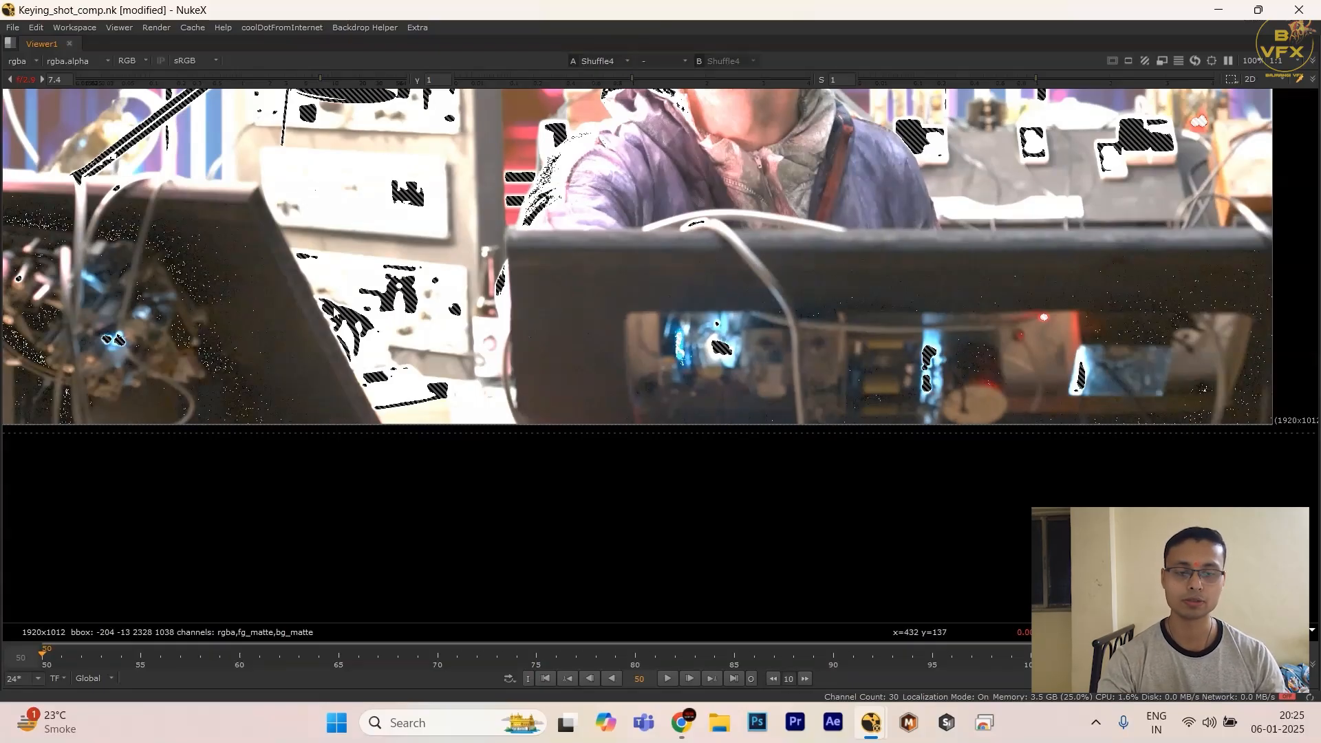
key("space")
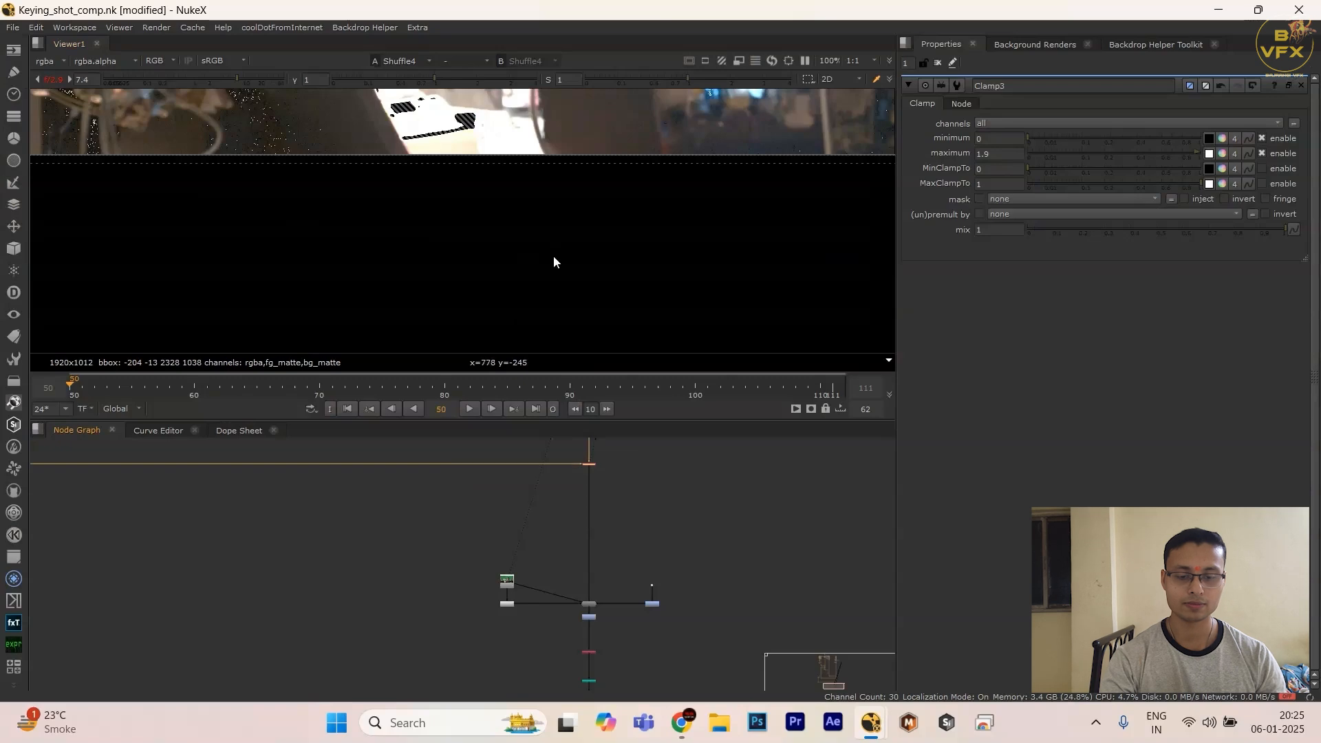
key("space")
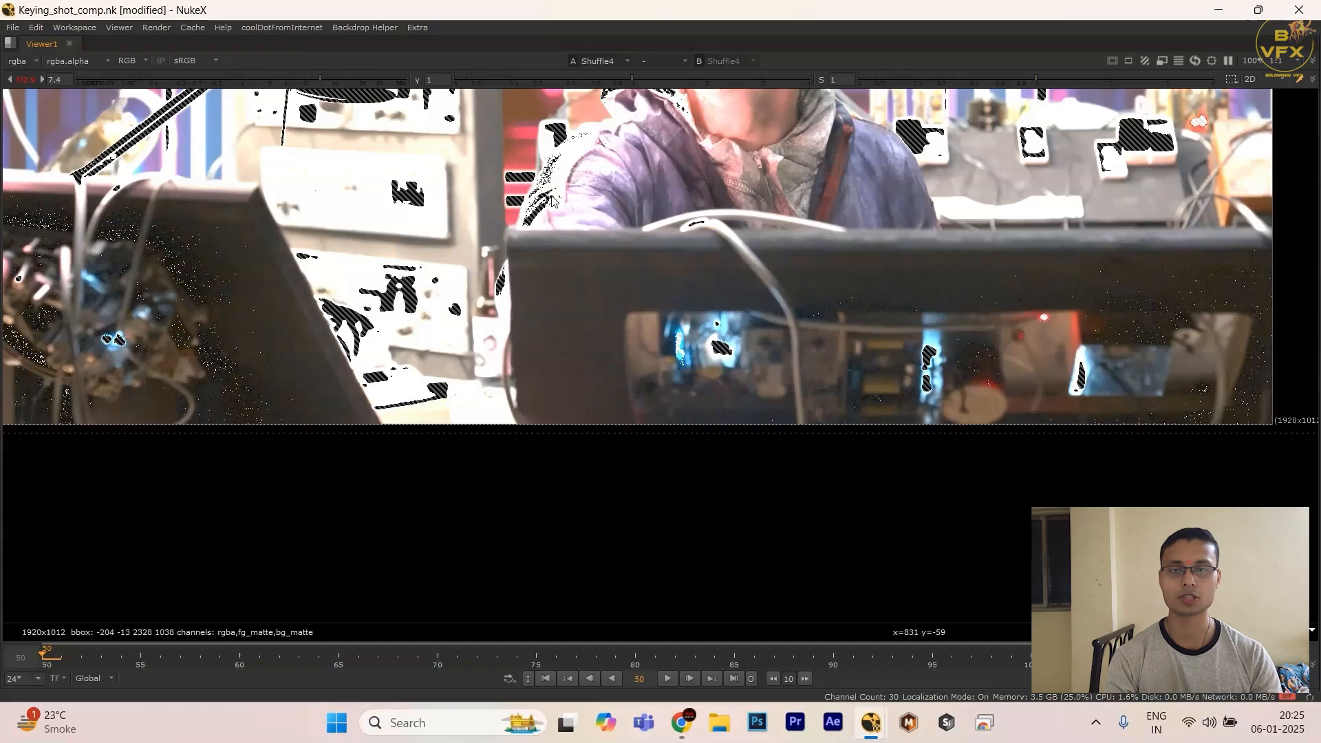
Step: View the DasGrain output again and compare its flagged specks over the dark desk panels
key("space")
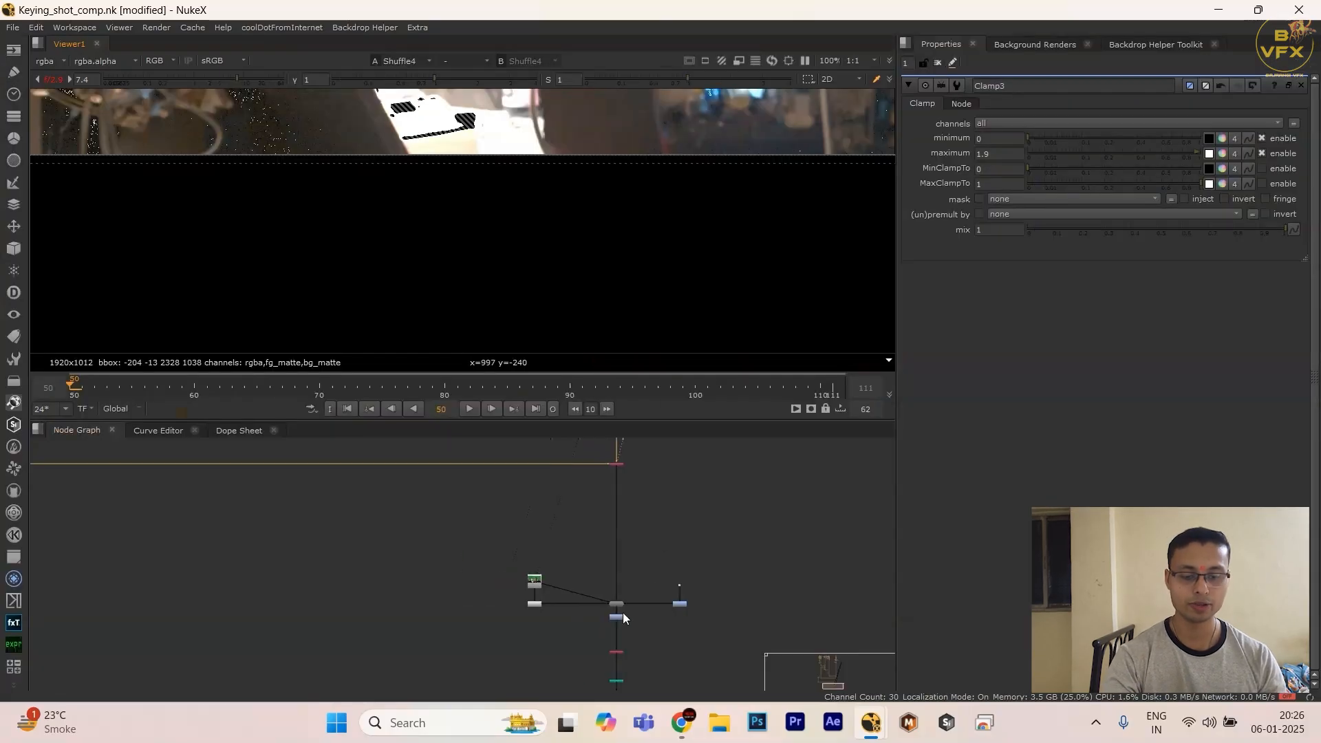
scroll(623, 613, "up", 3)
left_click(613, 596)
key("1")
key("space")
left_click_drag(484, 281, 773, 342)
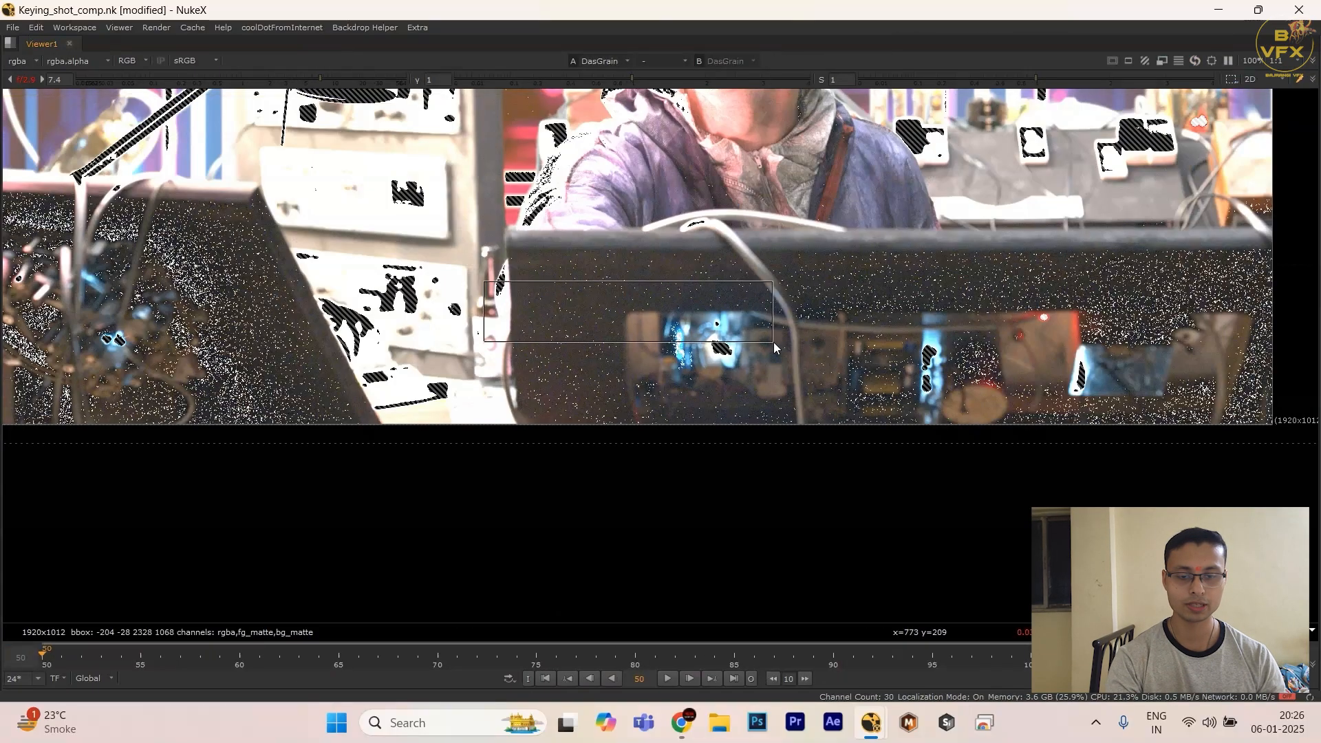
Step: View the Clamp3 output and check the dark desk panels for flagged specks across the frame
key("space")
left_click(630, 624)
key("1")
key("space")
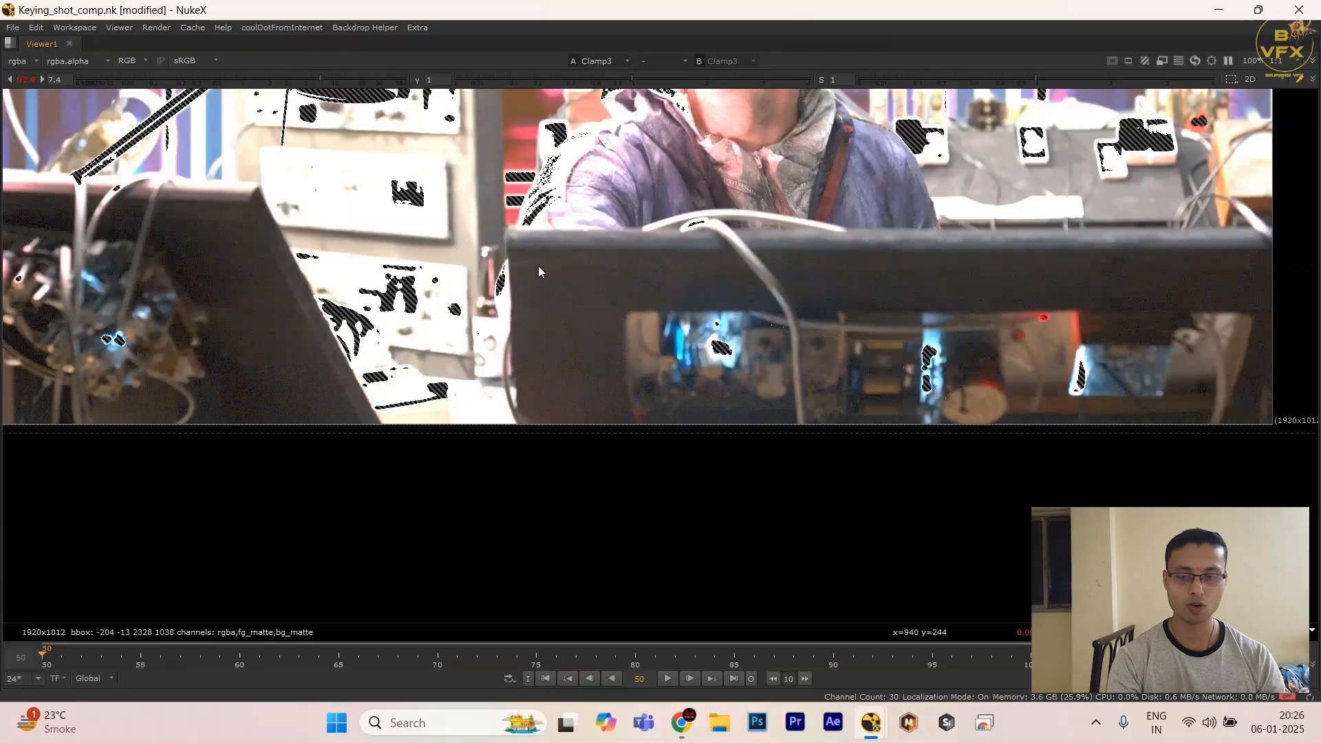
scroll(241, 354, "down", 3)
middle_click_drag(264, 362, 436, 384)
left_click_drag(232, 294, 1021, 410)
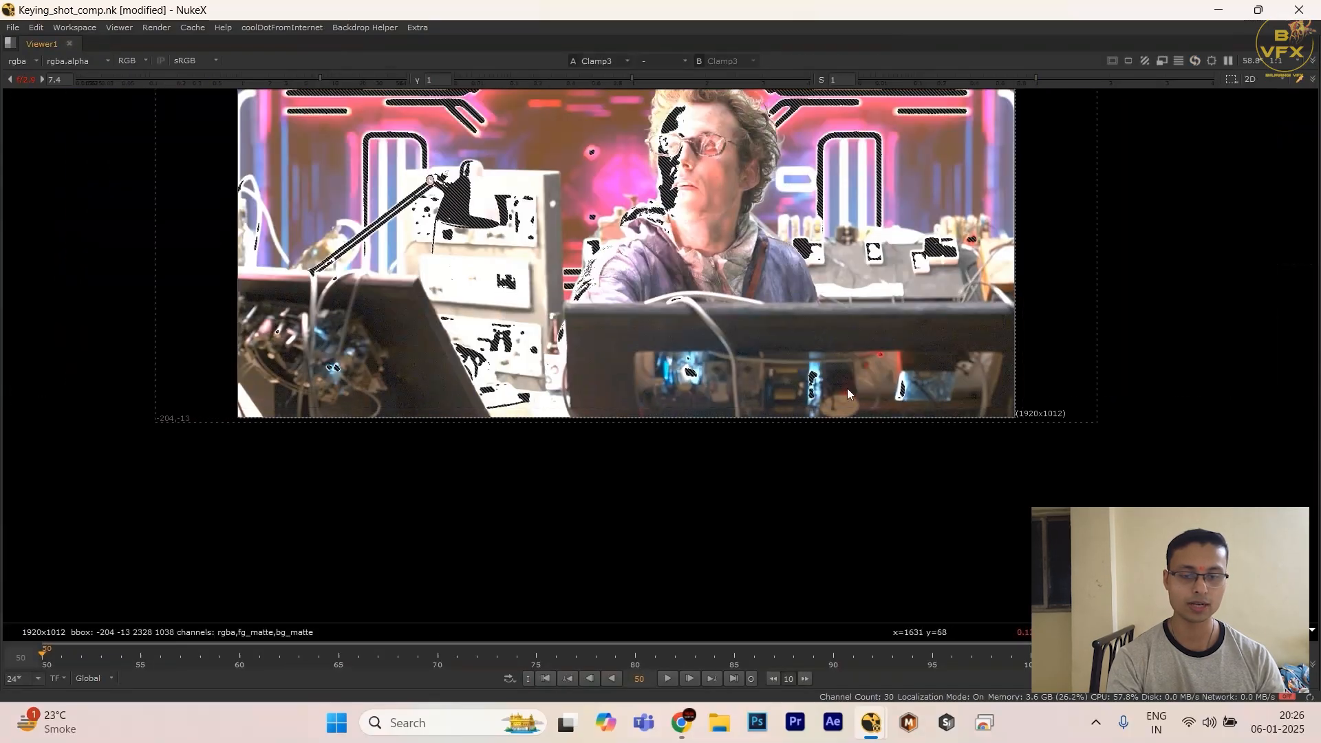
Step: Examine the flagged areas on the actor and background in the clamped result, and reset the viewer gain to 1
scroll(848, 388, "up", 5)
left_click_drag(728, 199, 564, 407)
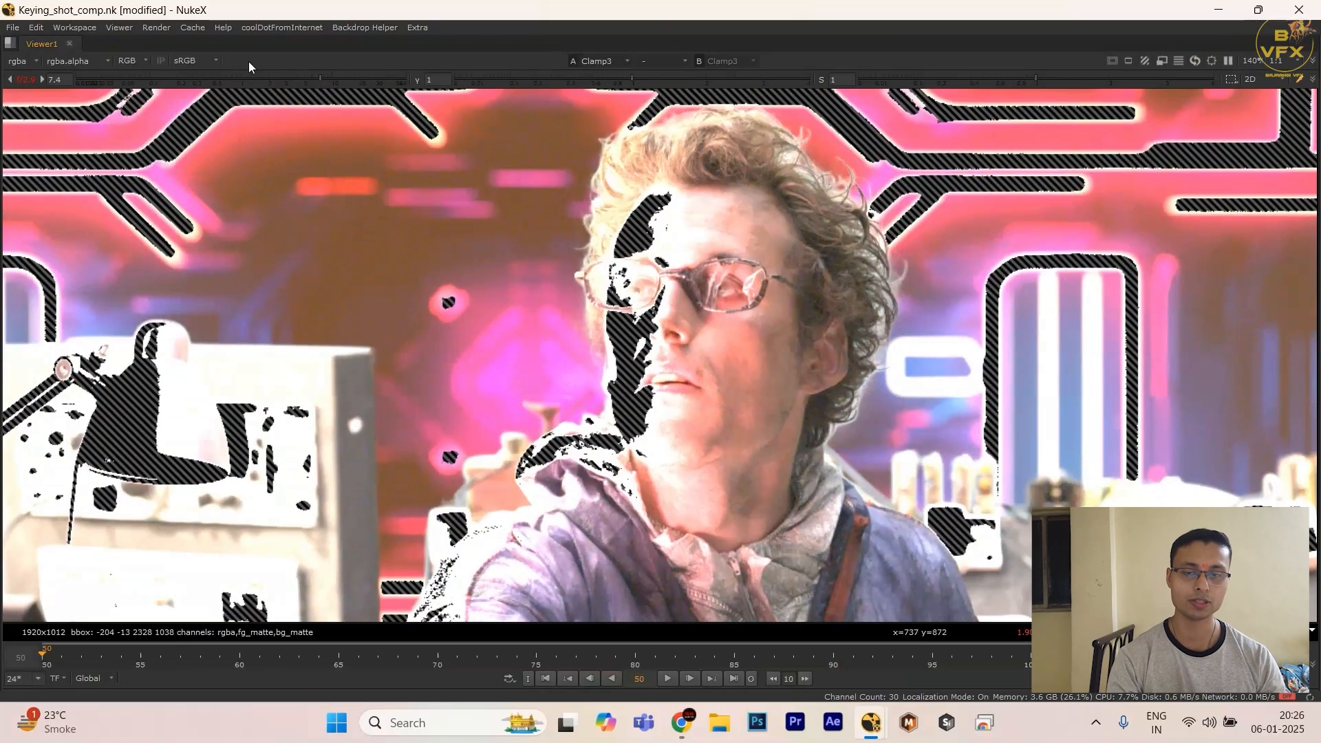
left_click(266, 81, "ctrl")
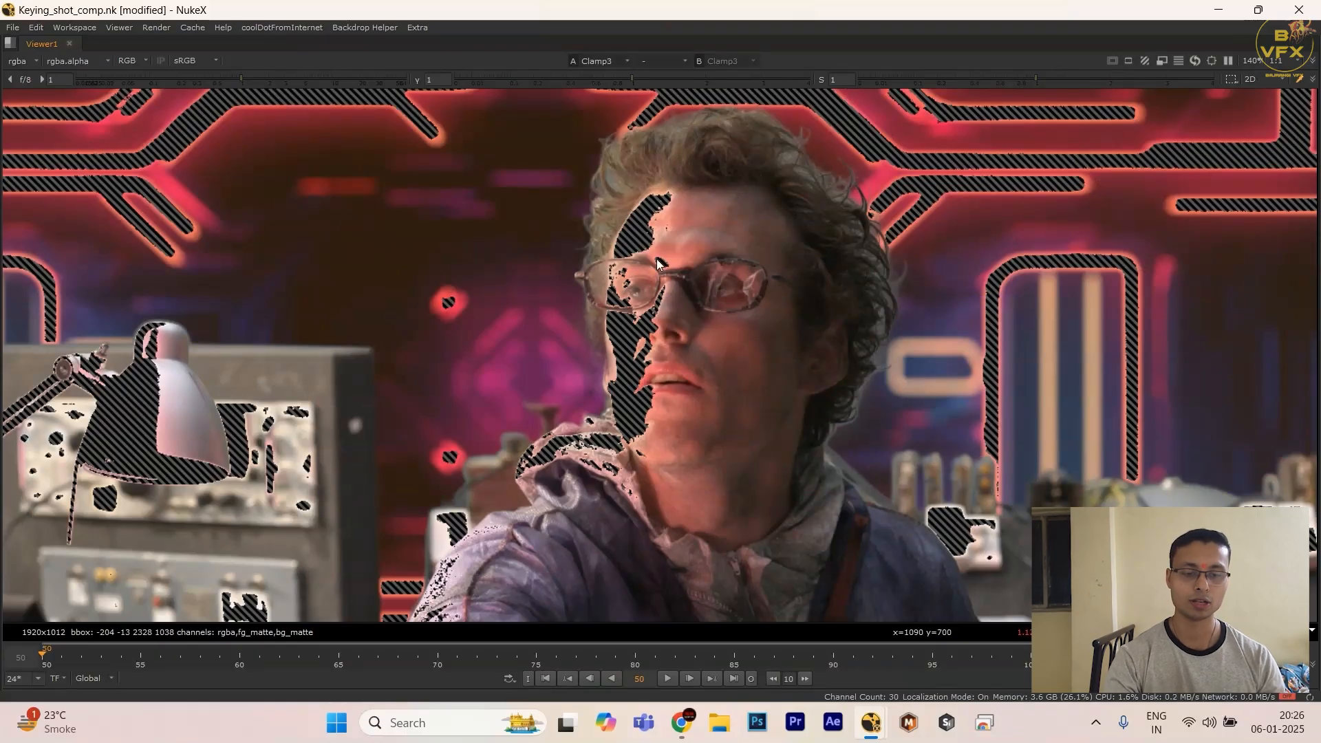
Step: Look over the nodes following the Clamp node, down to Crop1
key("space")
middle_click_drag(702, 657, 715, 491)
scroll(718, 491, "up", 3)
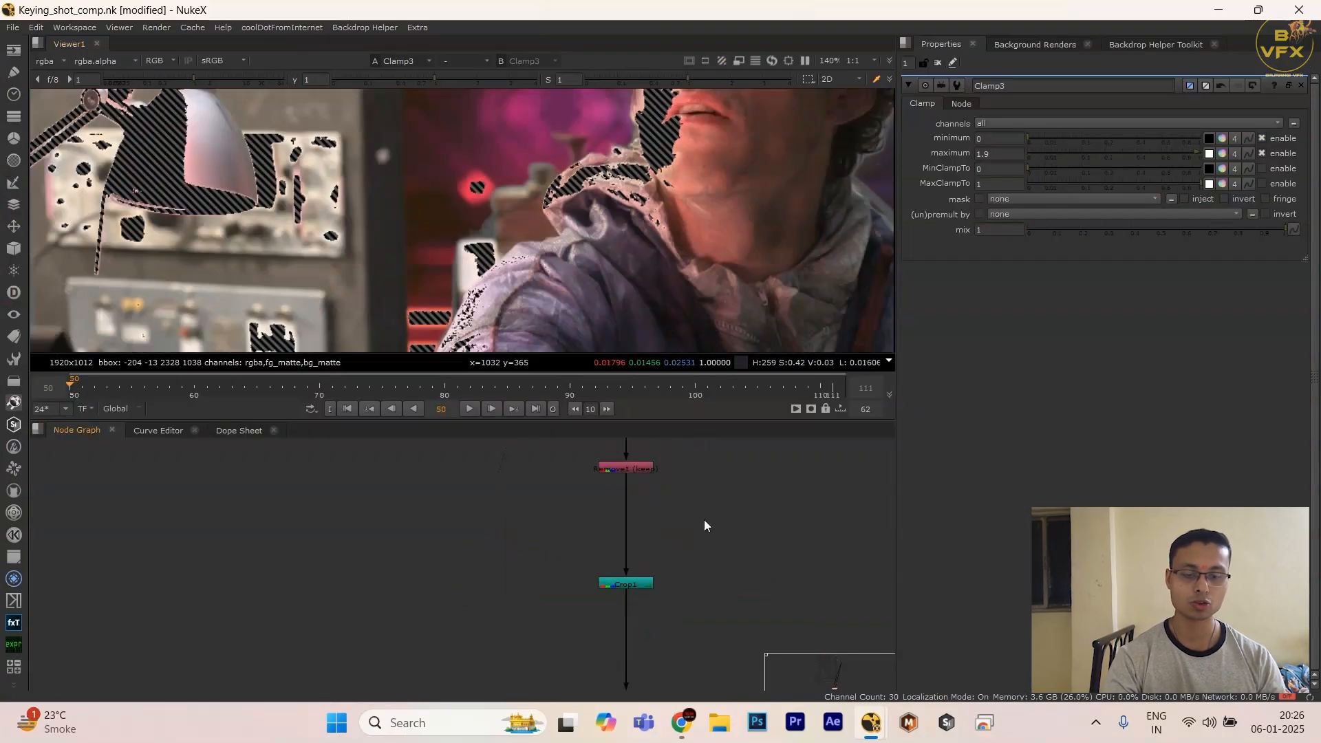
scroll(664, 567, "down", 3)
left_click_drag(626, 197, 716, 221)
Step: Turn off the viewer's exposure warning and fit the whole clamped frame in the enlarged viewer
key("space")
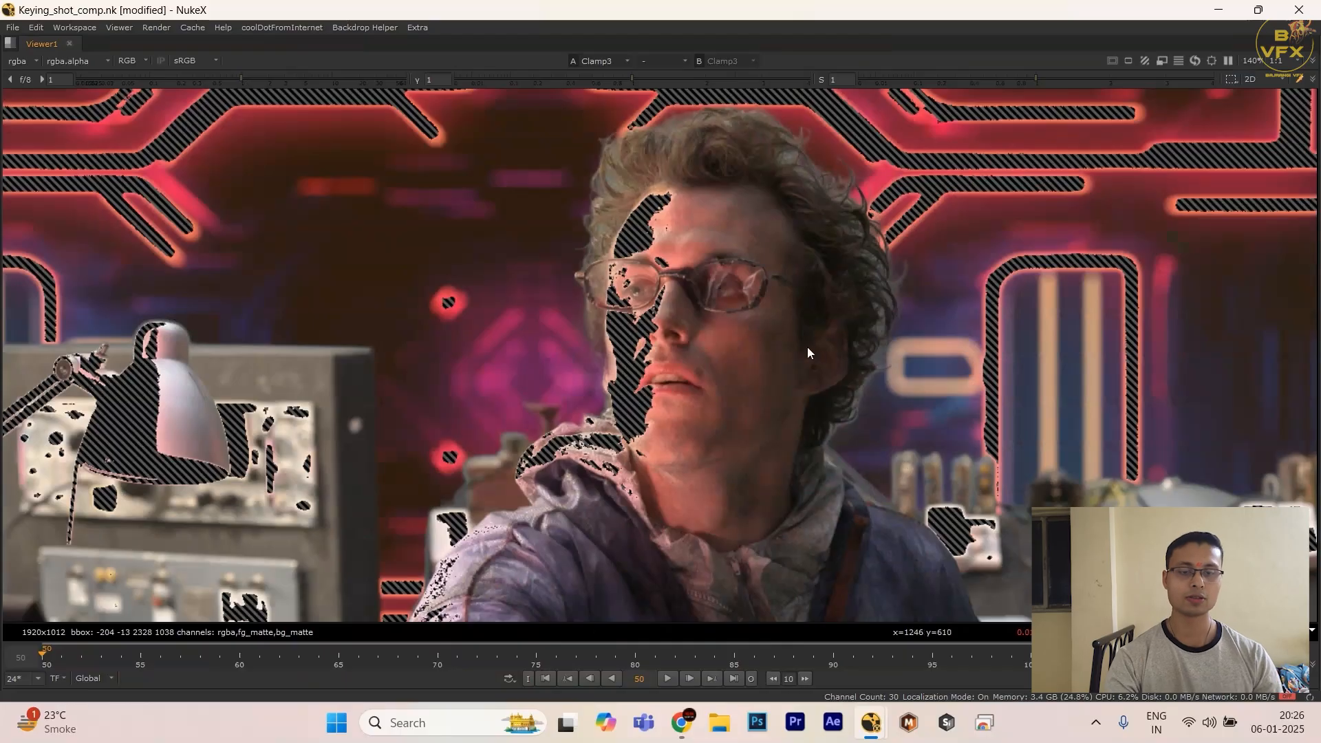
left_click(1144, 61)
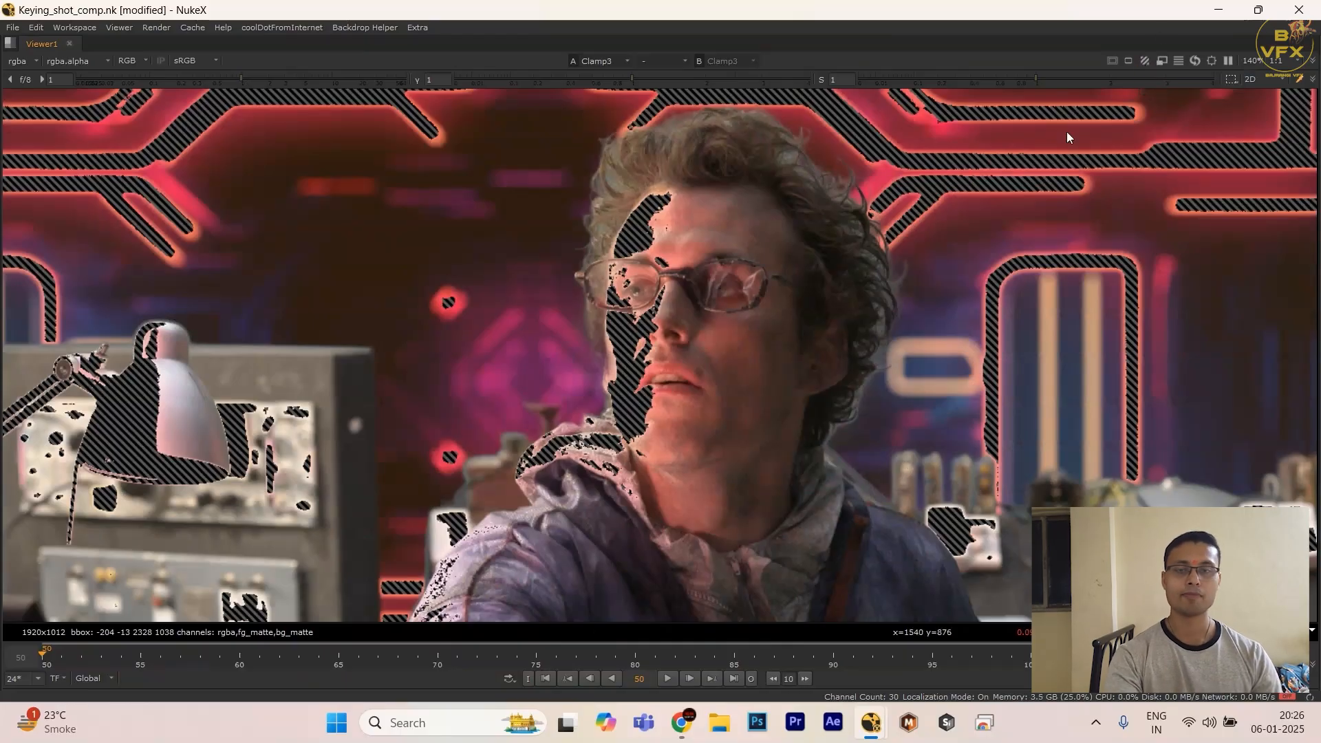
key("f")
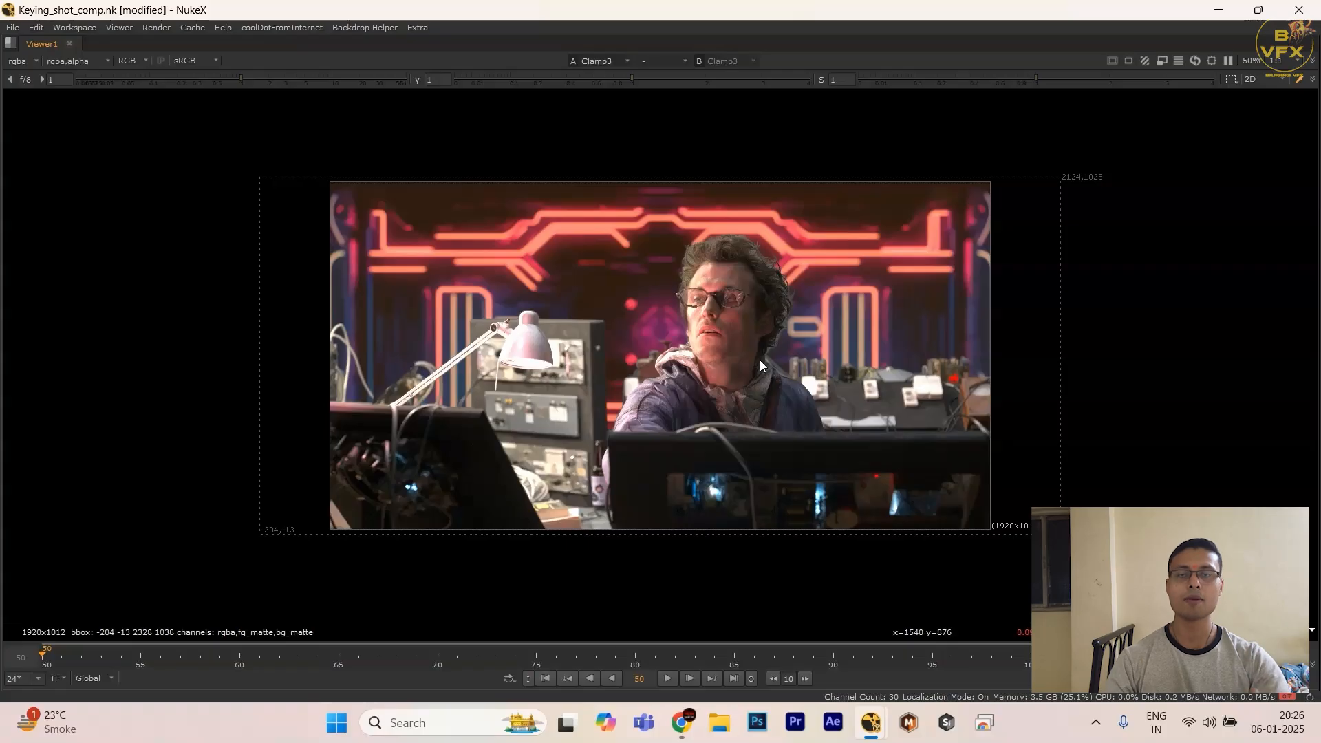
Step: Restore the full workspace layout from the enlarged viewer and review the minimum and maximum settings of Clamp3
key("space")
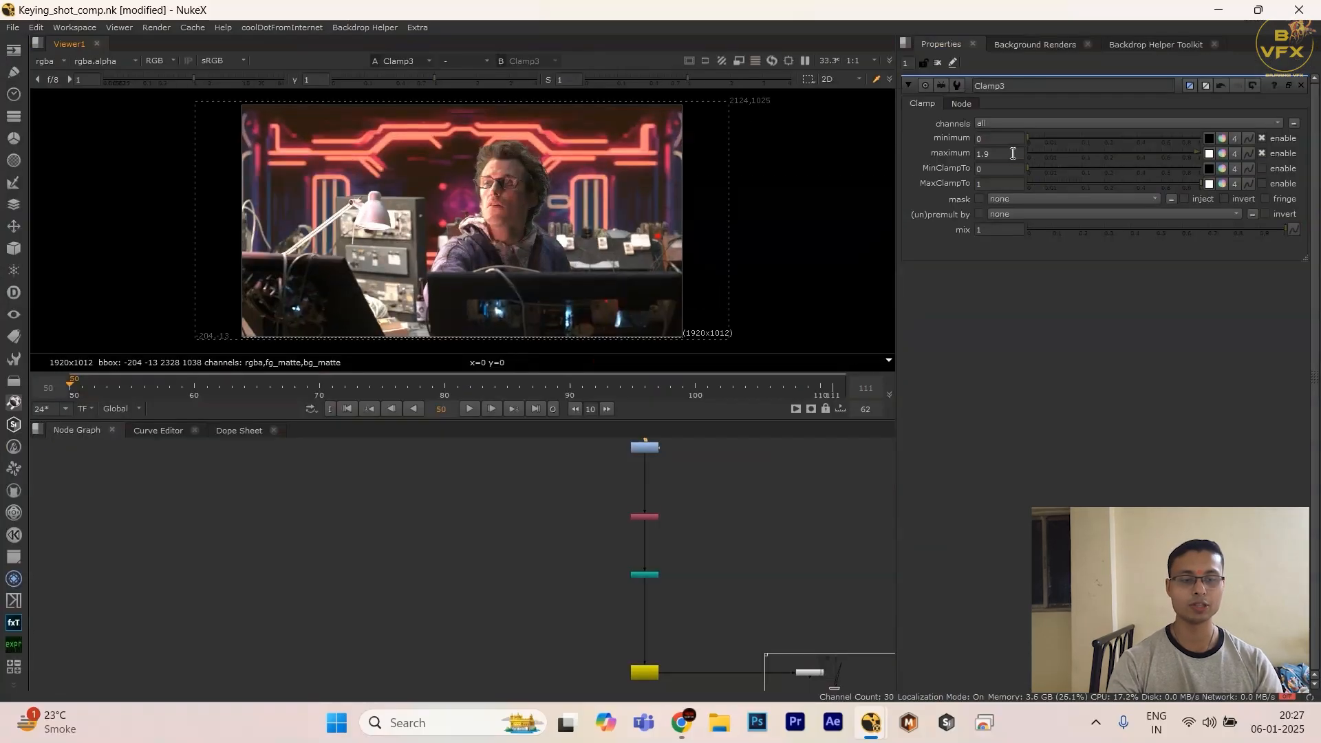
double_click(1010, 154)
left_click(998, 136)
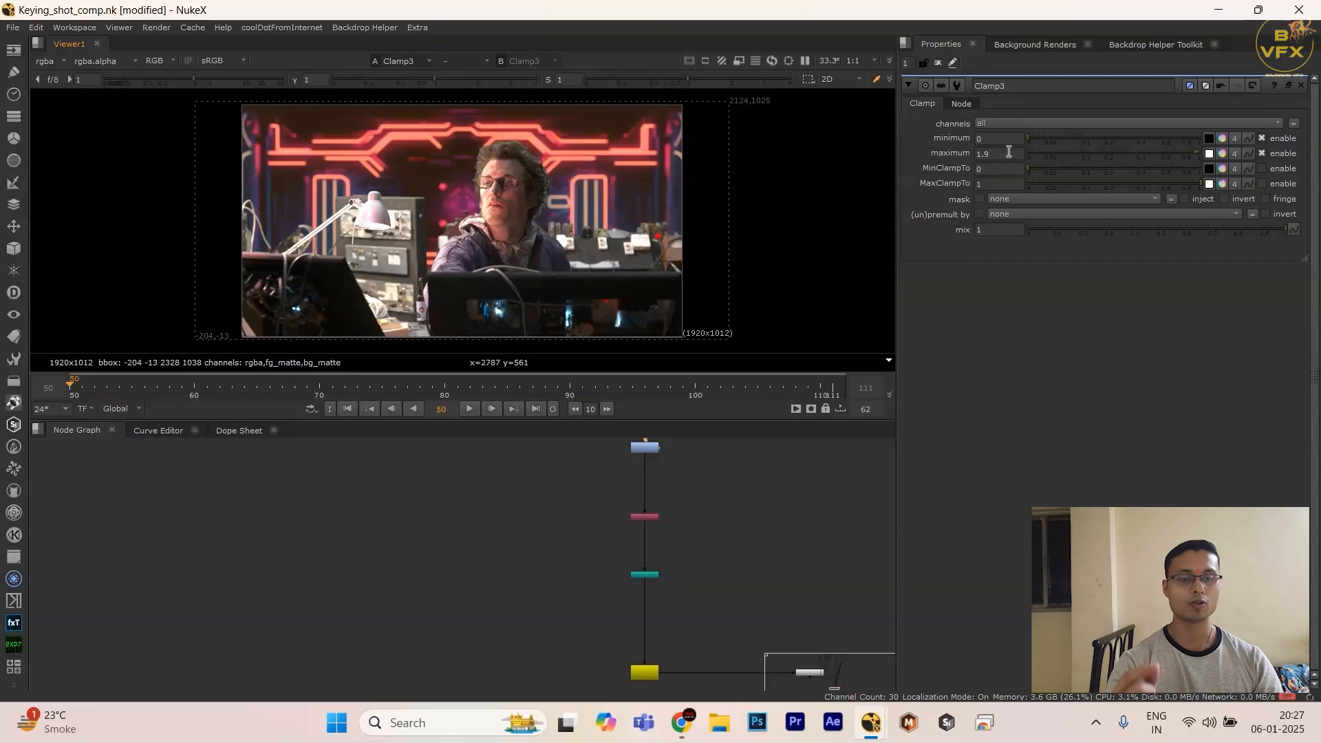
double_click(1009, 152)
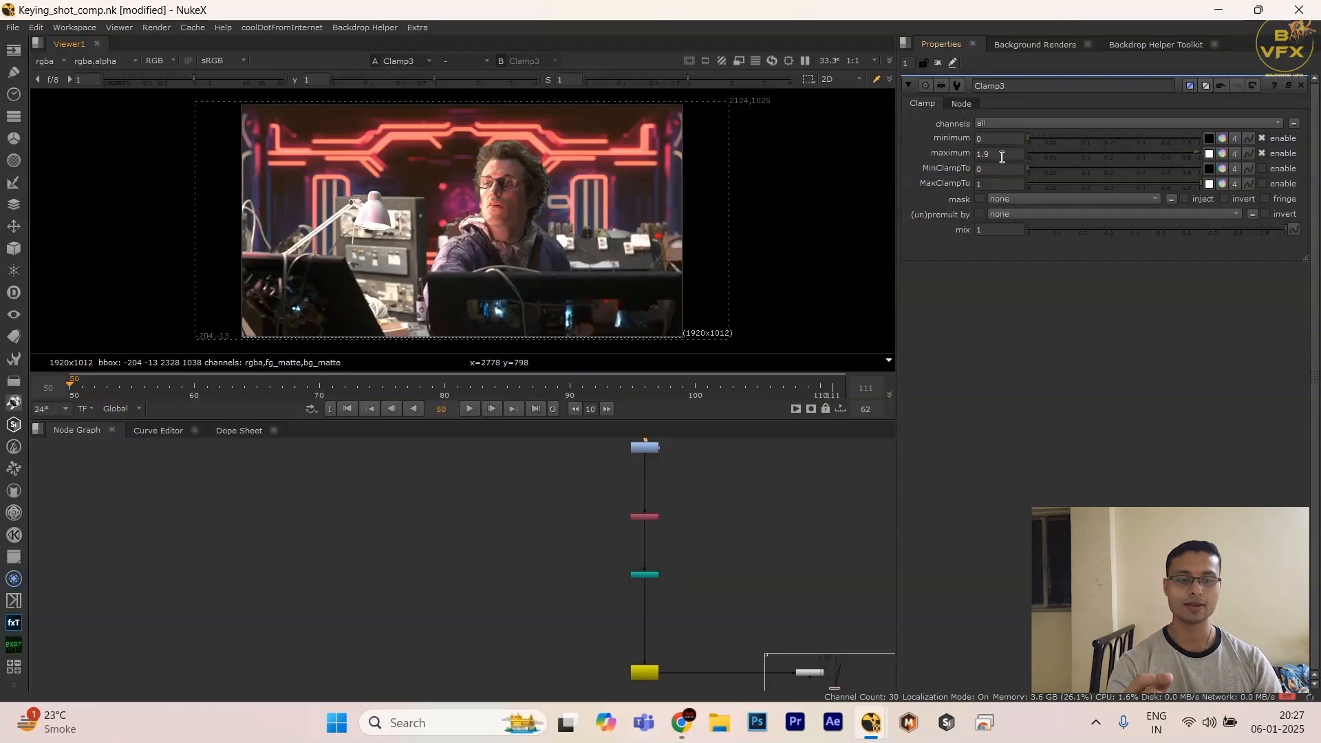
left_click(989, 152)
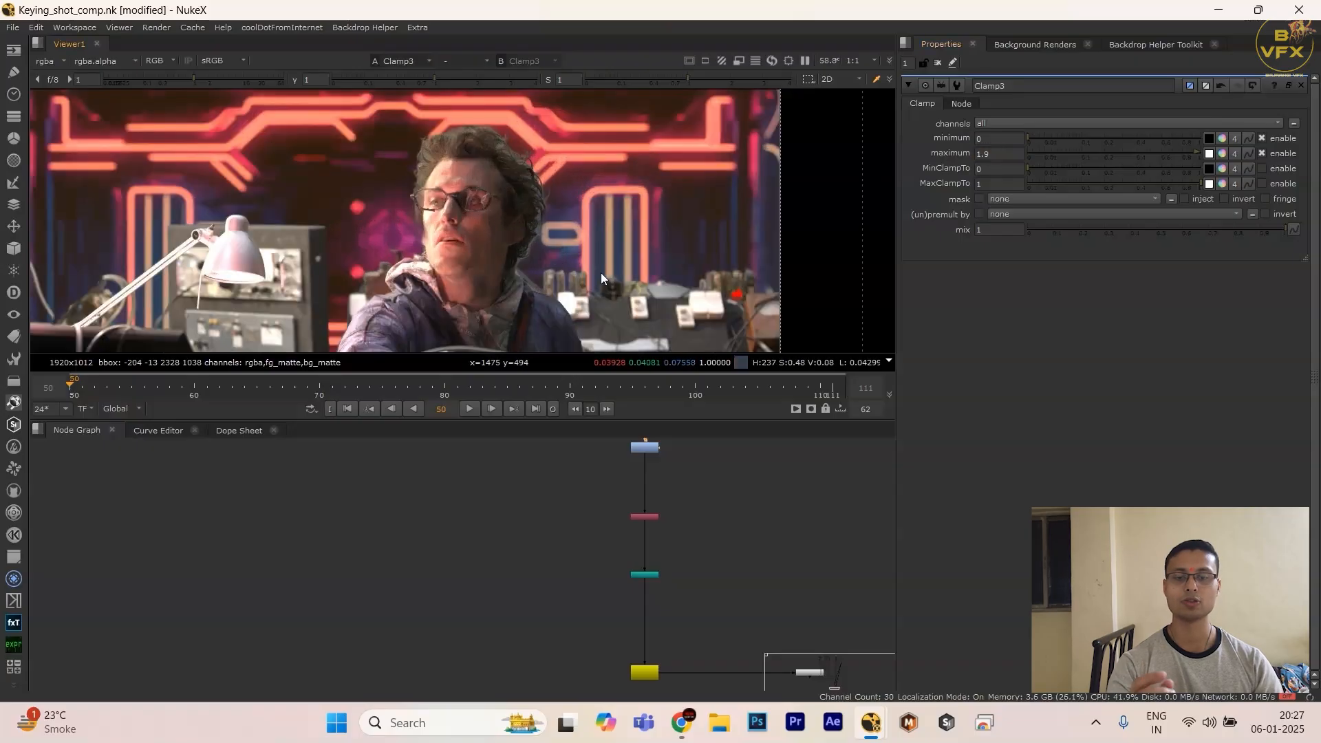
scroll(599, 272, "down", 2)
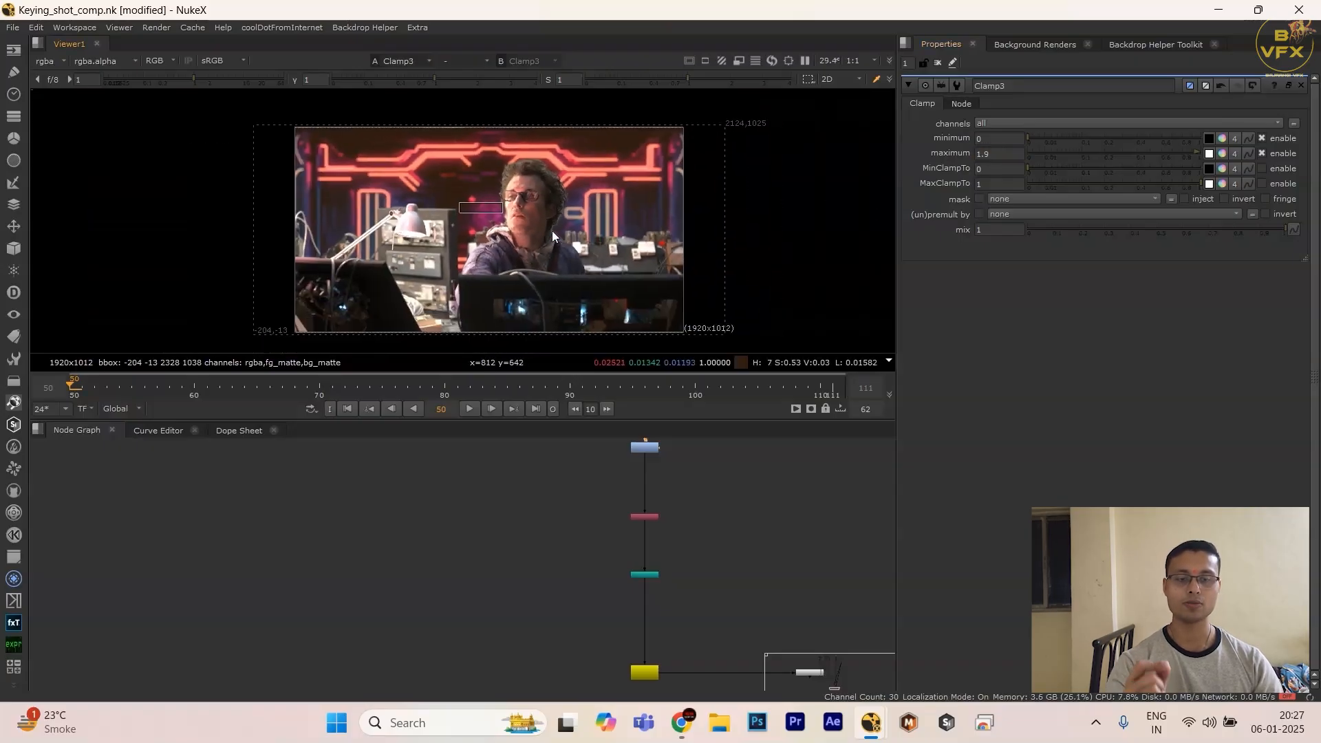
scroll(465, 180, "up", 3)
scroll(523, 227, "down", 2)
middle_click_drag(518, 237, 526, 192)
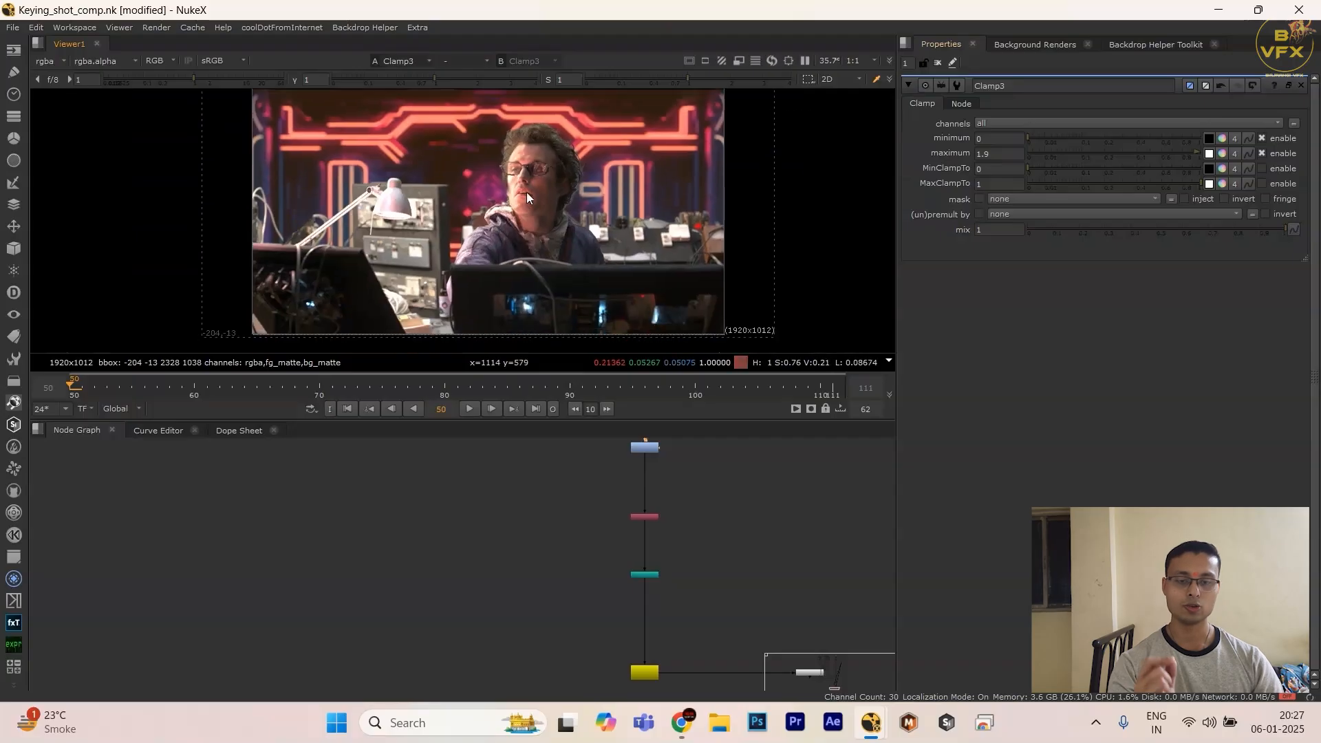
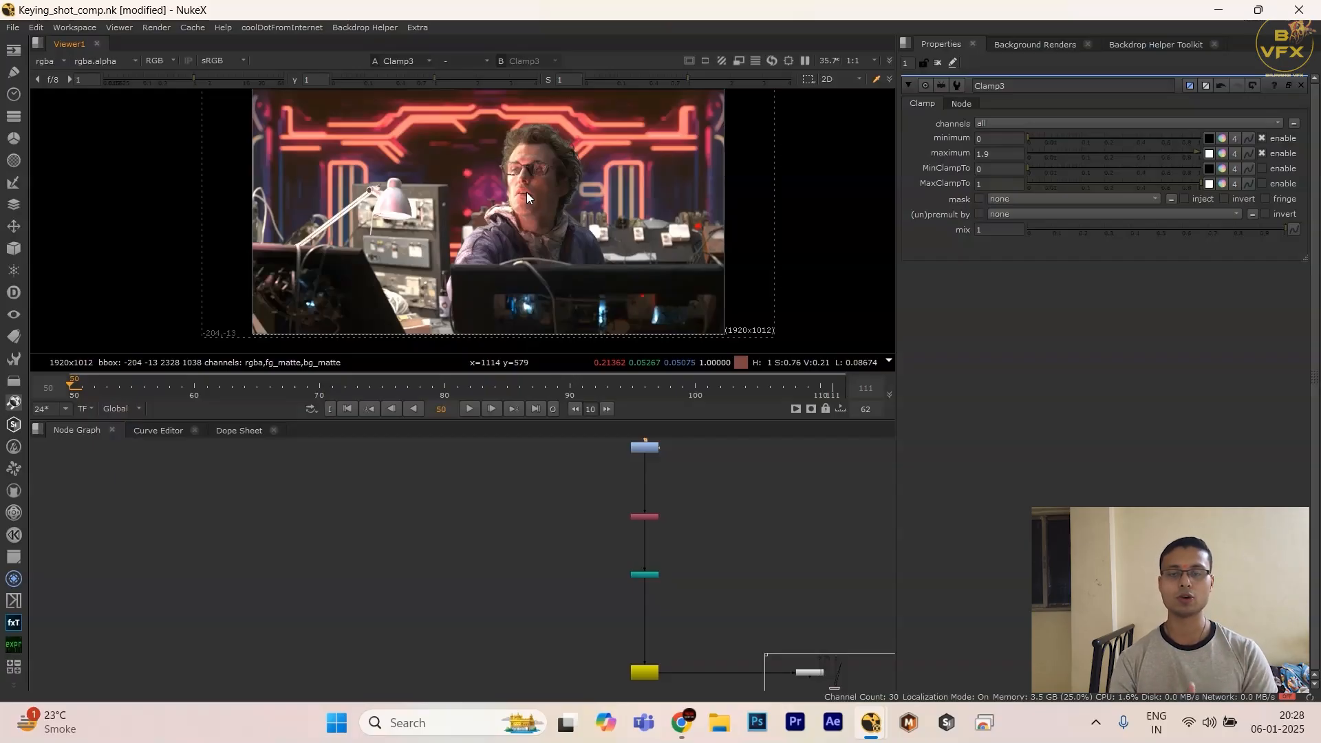
Step: Display the output of the Write1 node at the end of the comp
scroll(723, 602, "down", 3)
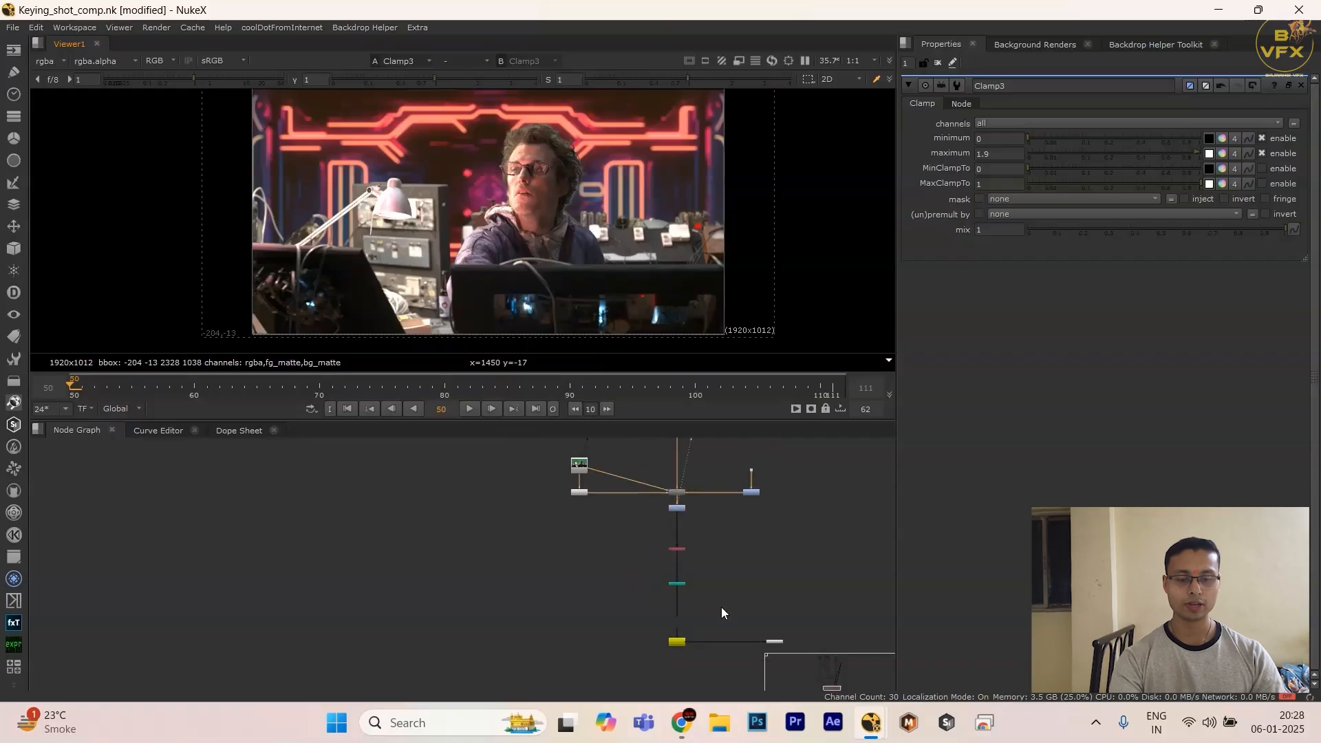
scroll(722, 608, "up", 1)
middle_click_drag(723, 617, 721, 582)
left_click_drag(721, 582, 463, 690)
key("1")
Step: Look over the whole node tree feeding into Write1
scroll(722, 568, "down", 3)
middle_click_drag(750, 552, 596, 606)
scroll(606, 591, "down", 1)
middle_click_drag(633, 553, 501, 597)
scroll(576, 614, "down", 2)
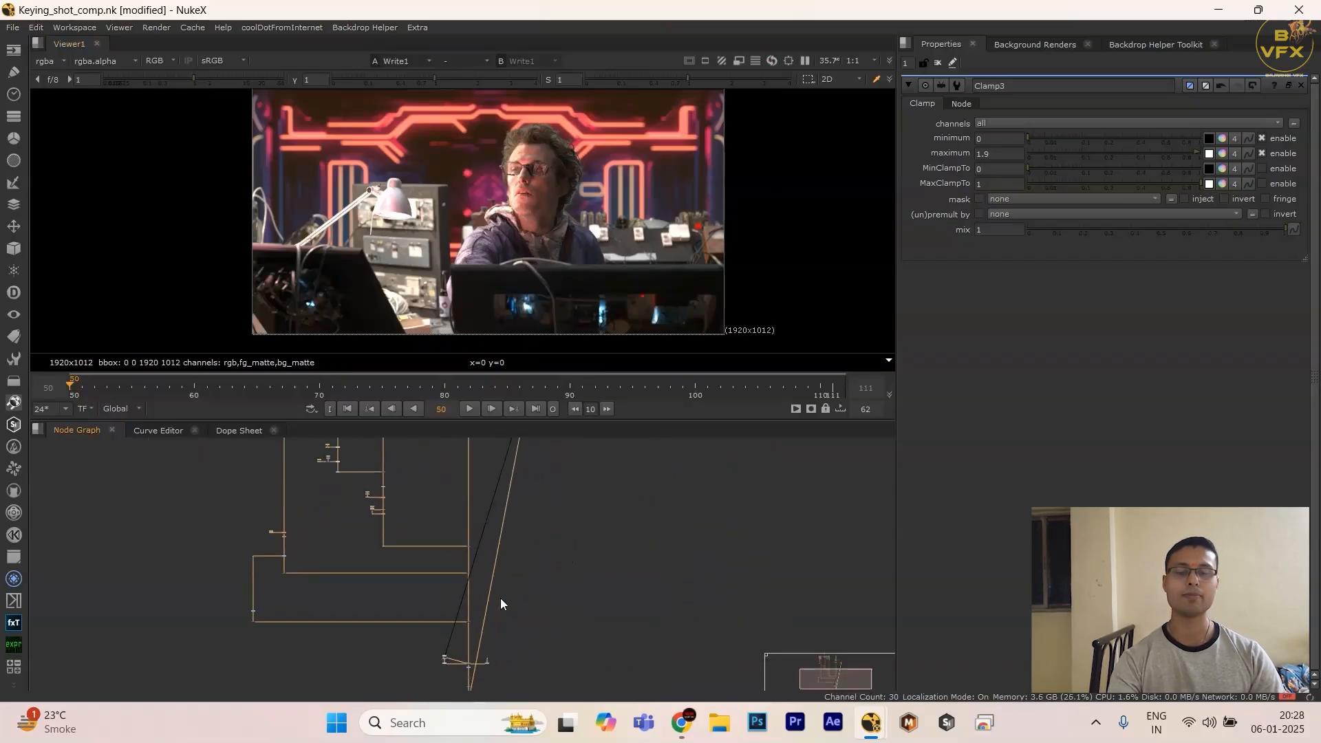
scroll(509, 578, "down", 3)
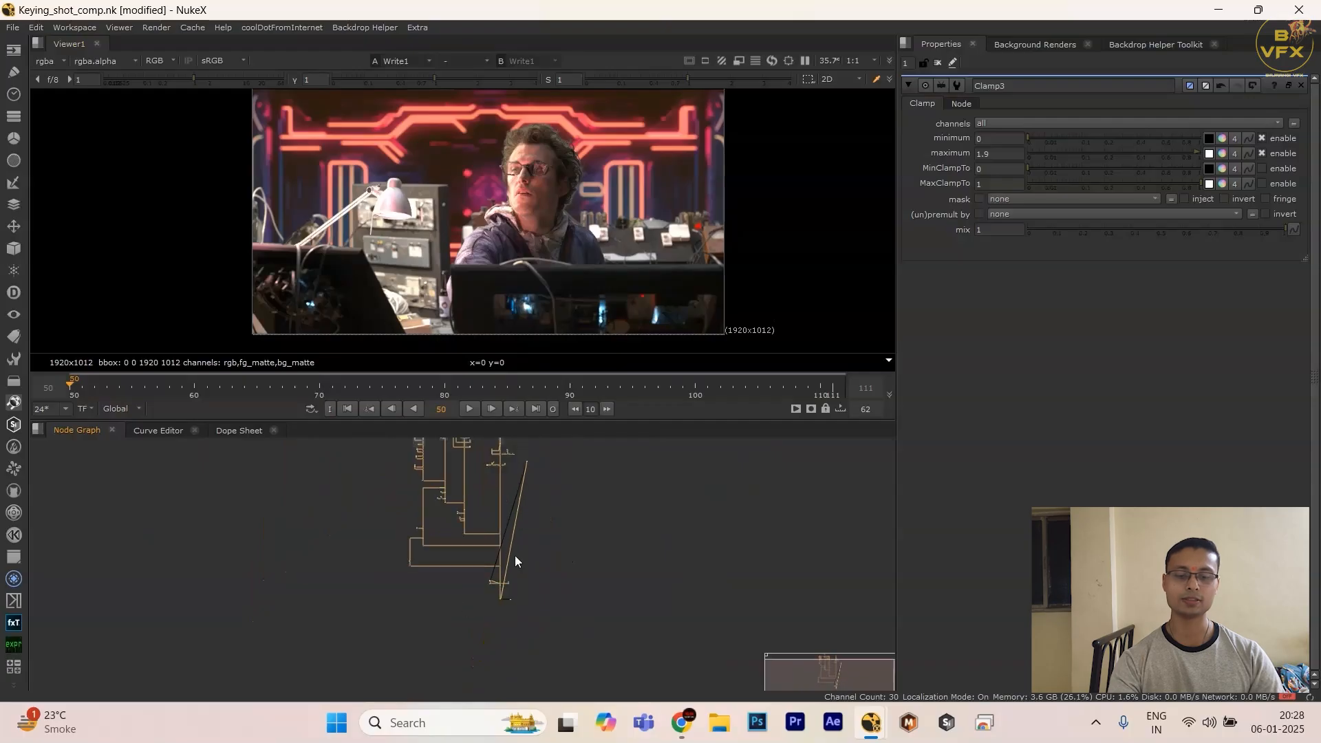
middle_click_drag(475, 484, 493, 547)
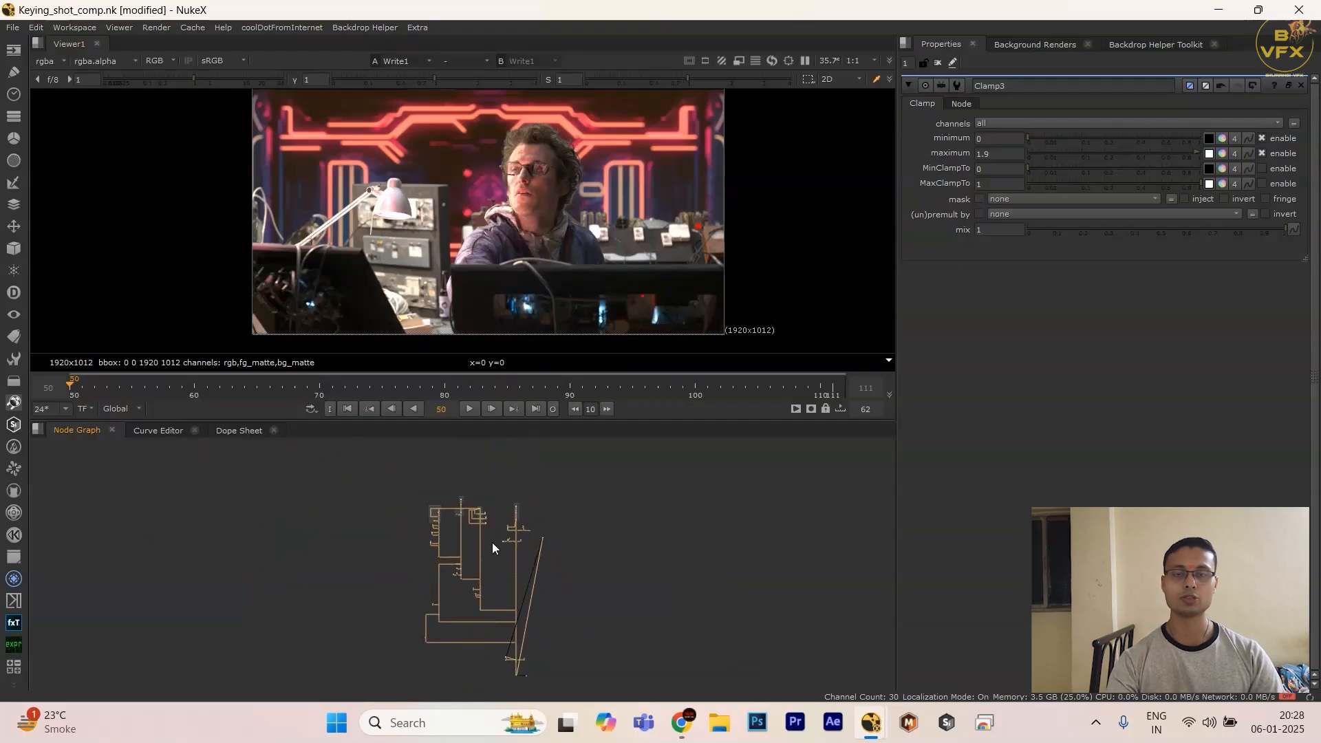
scroll(501, 523, "up", 6)
scroll(526, 600, "down", 3)
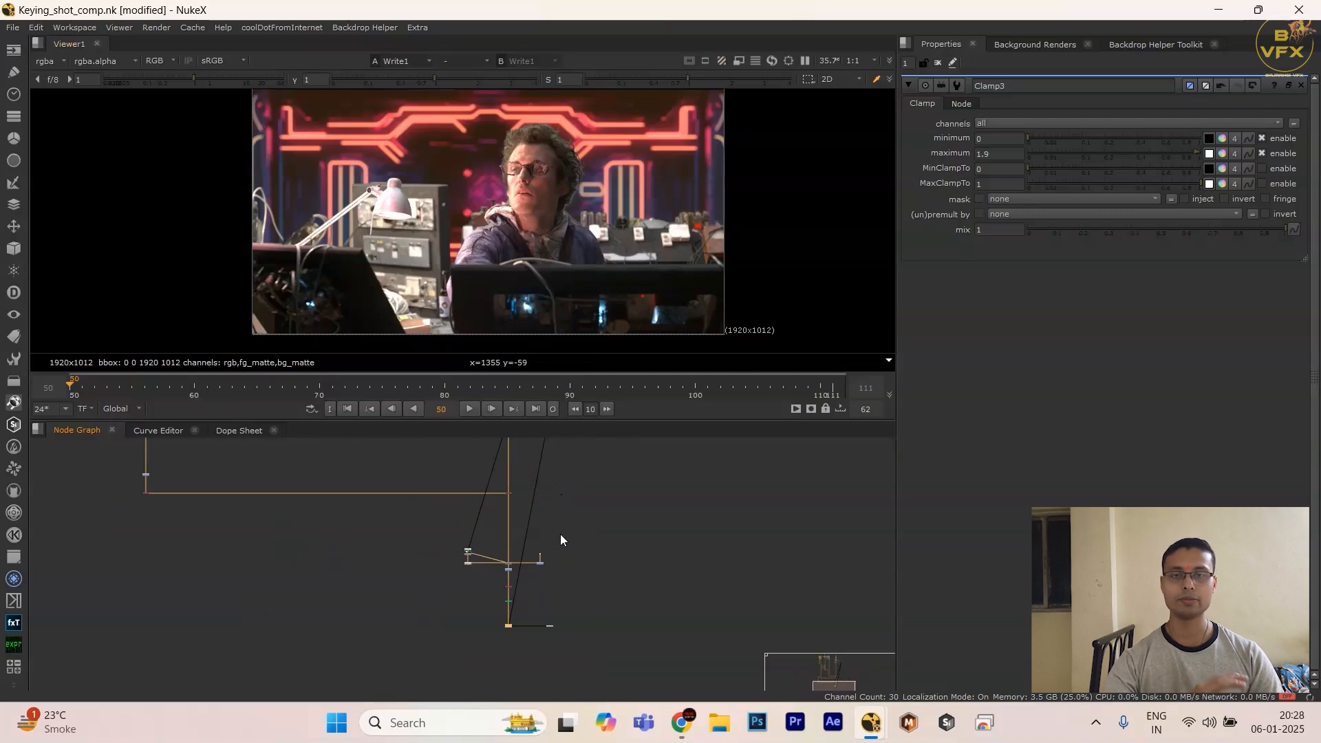
Step: Examine the Soft matte, Despill and Bg sections and trace their branches down to the final Write1 node
scroll(560, 534, "up", 5)
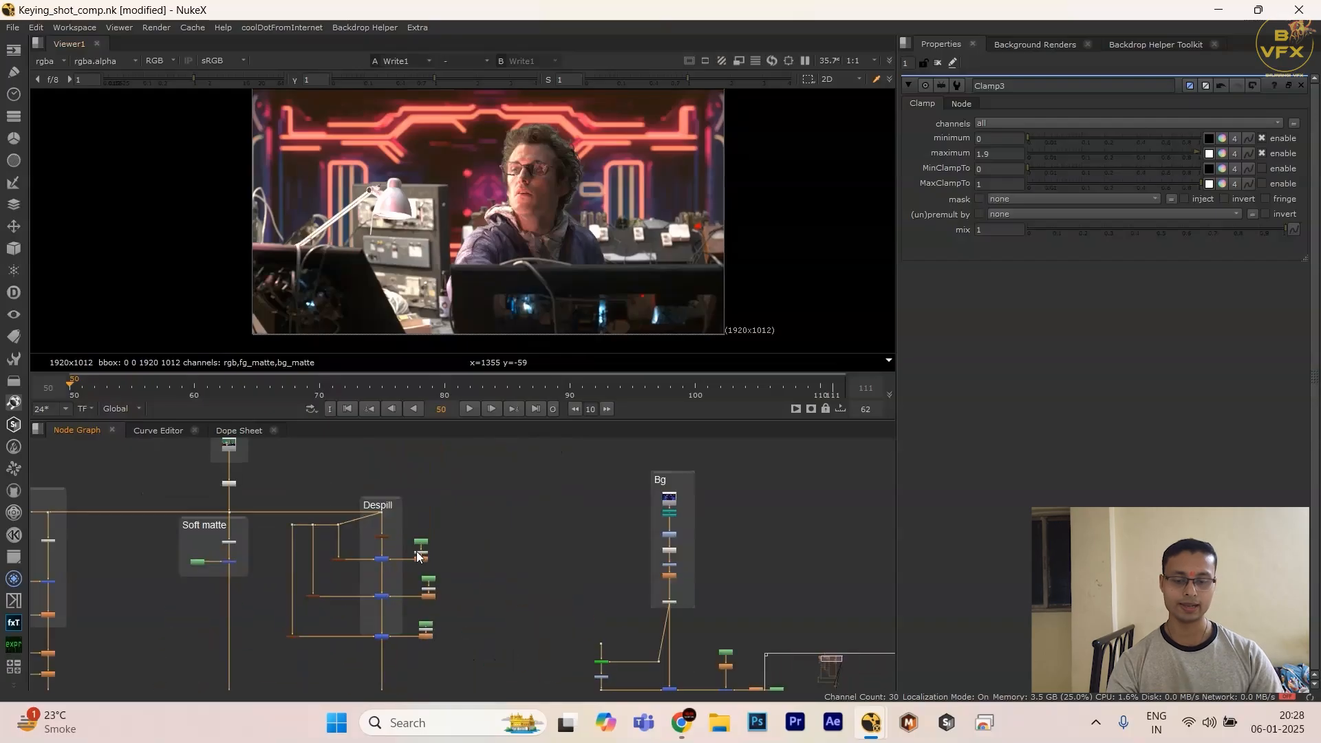
scroll(417, 556, "down", 5)
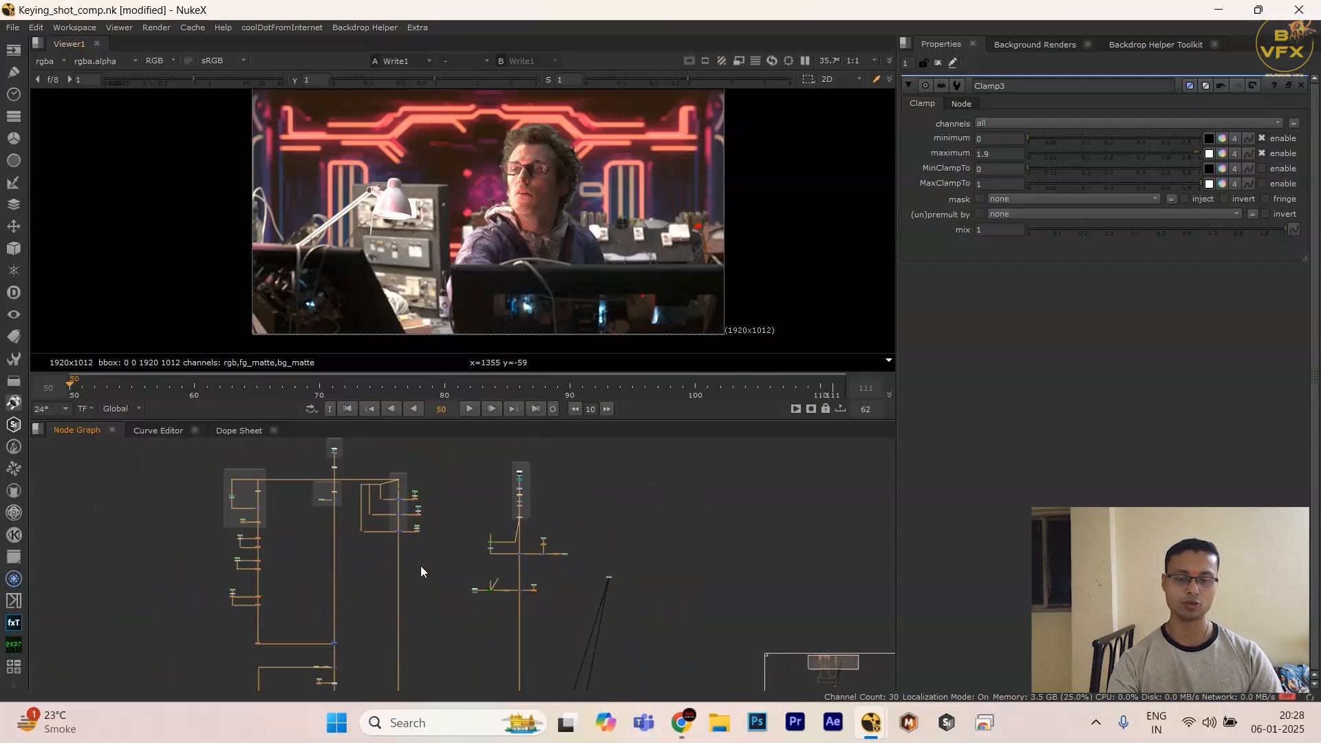
scroll(421, 571, "up", 6)
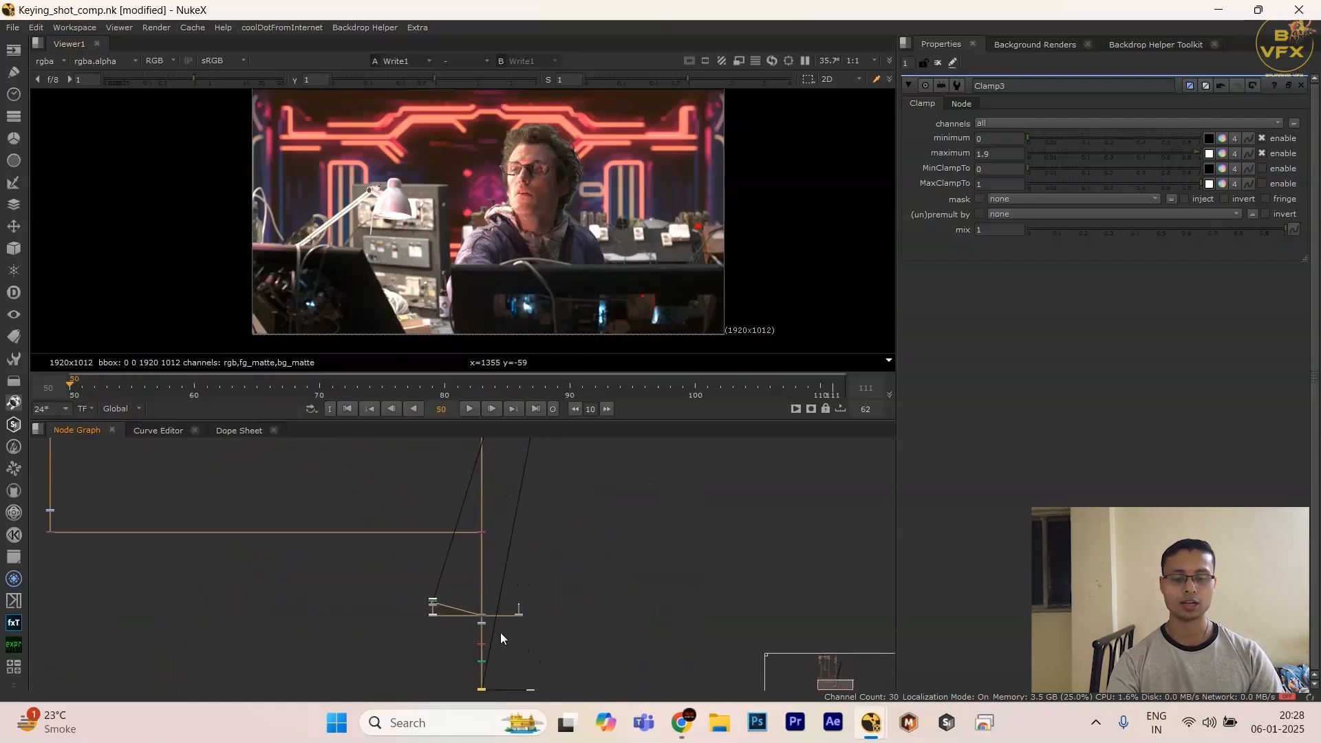
scroll(501, 638, "down", 2)
scroll(441, 562, "down", 1)
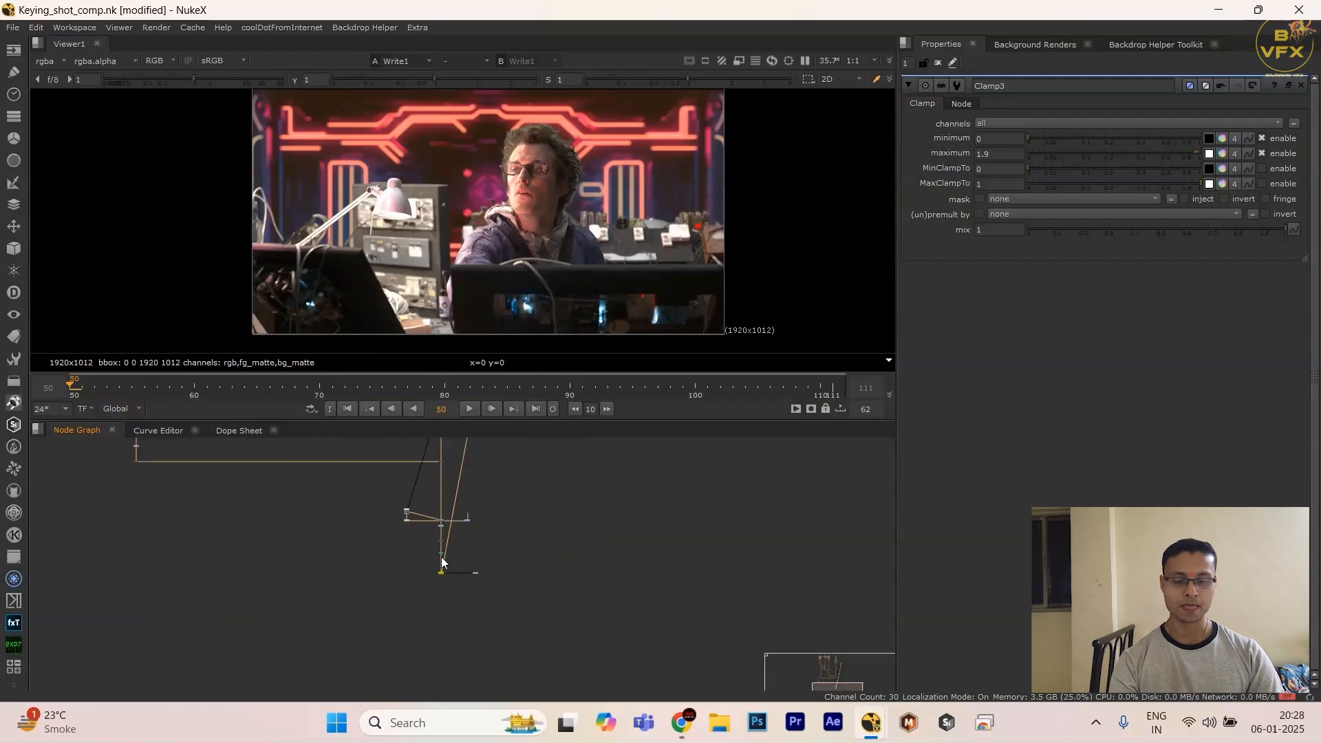
middle_click_drag(441, 558, 441, 610)
left_click_drag(543, 556, 257, 674)
scroll(359, 589, "down", 3)
middle_click_drag(366, 585, 381, 606)
middle_click_drag(278, 589, 310, 656)
scroll(389, 530, "down", 1)
middle_click_drag(387, 530, 385, 579)
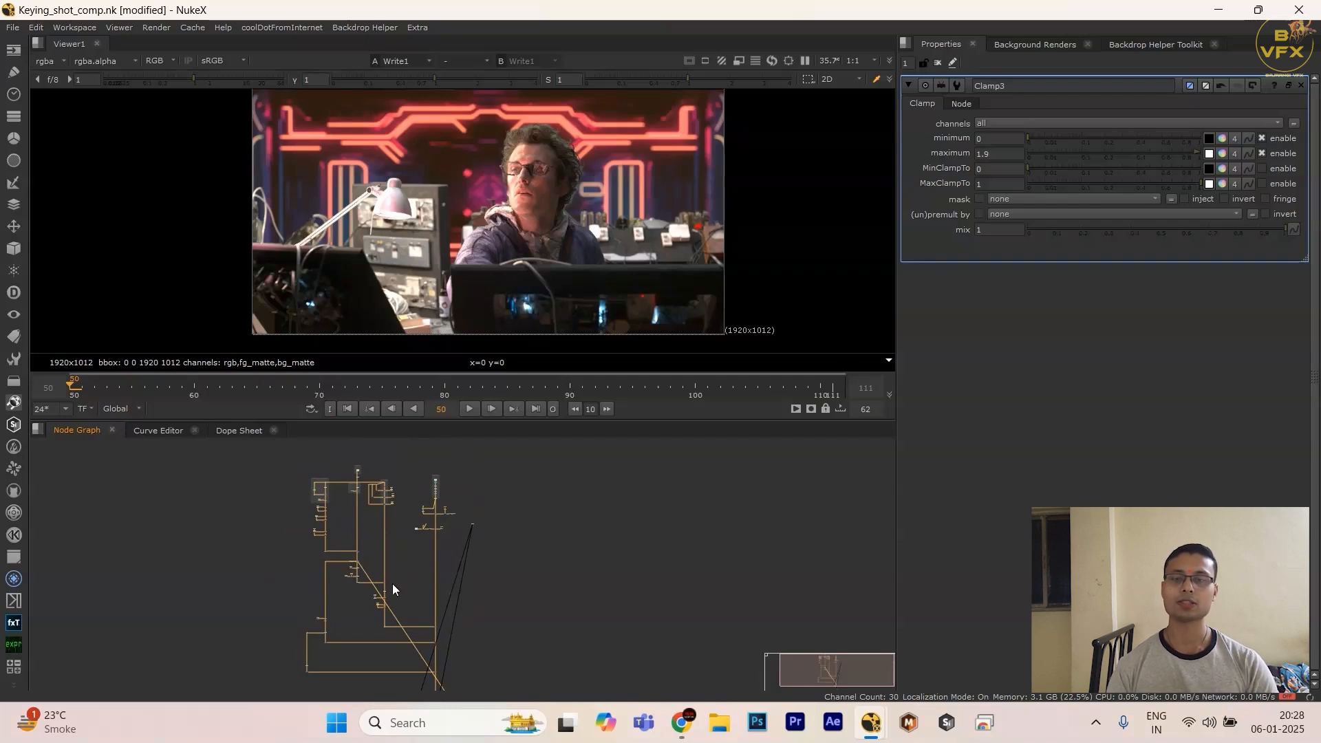
Step: Add a Grade node after Write1 and view its output
scroll(411, 582, "up", 6)
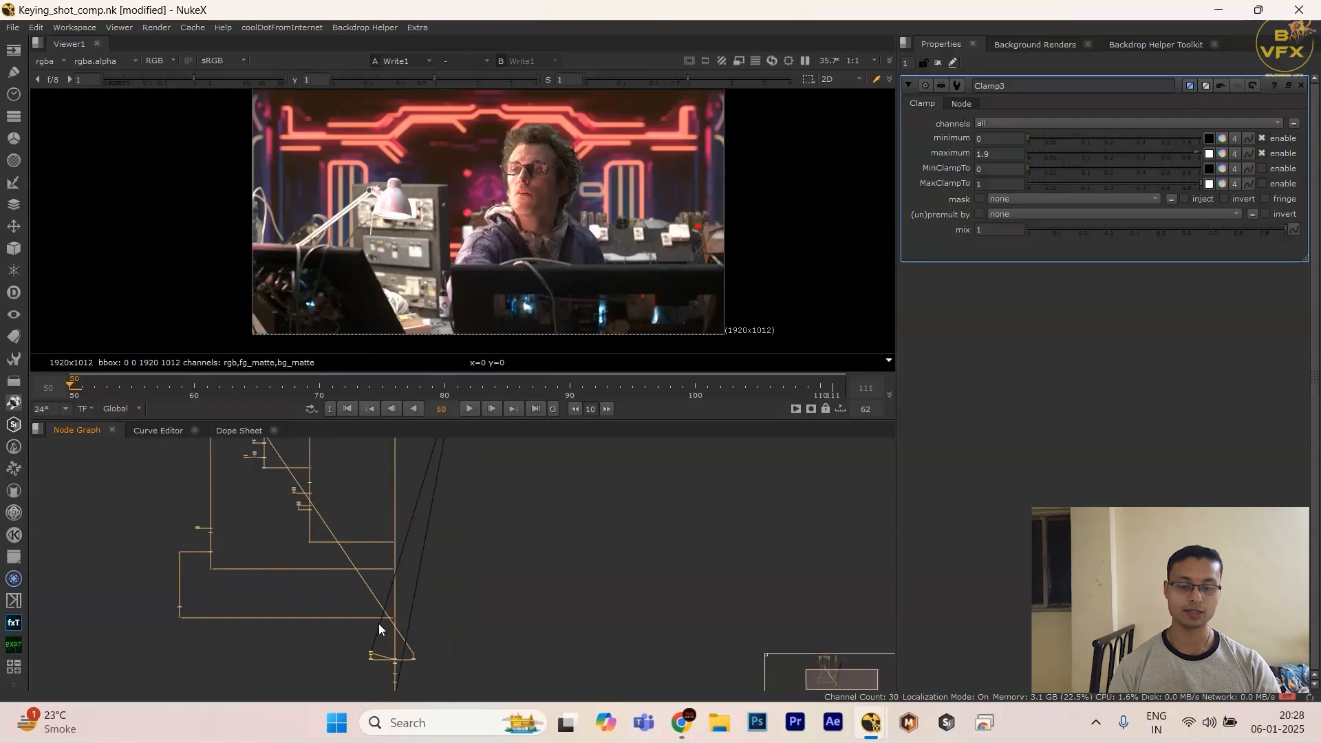
scroll(441, 550, "up", 3)
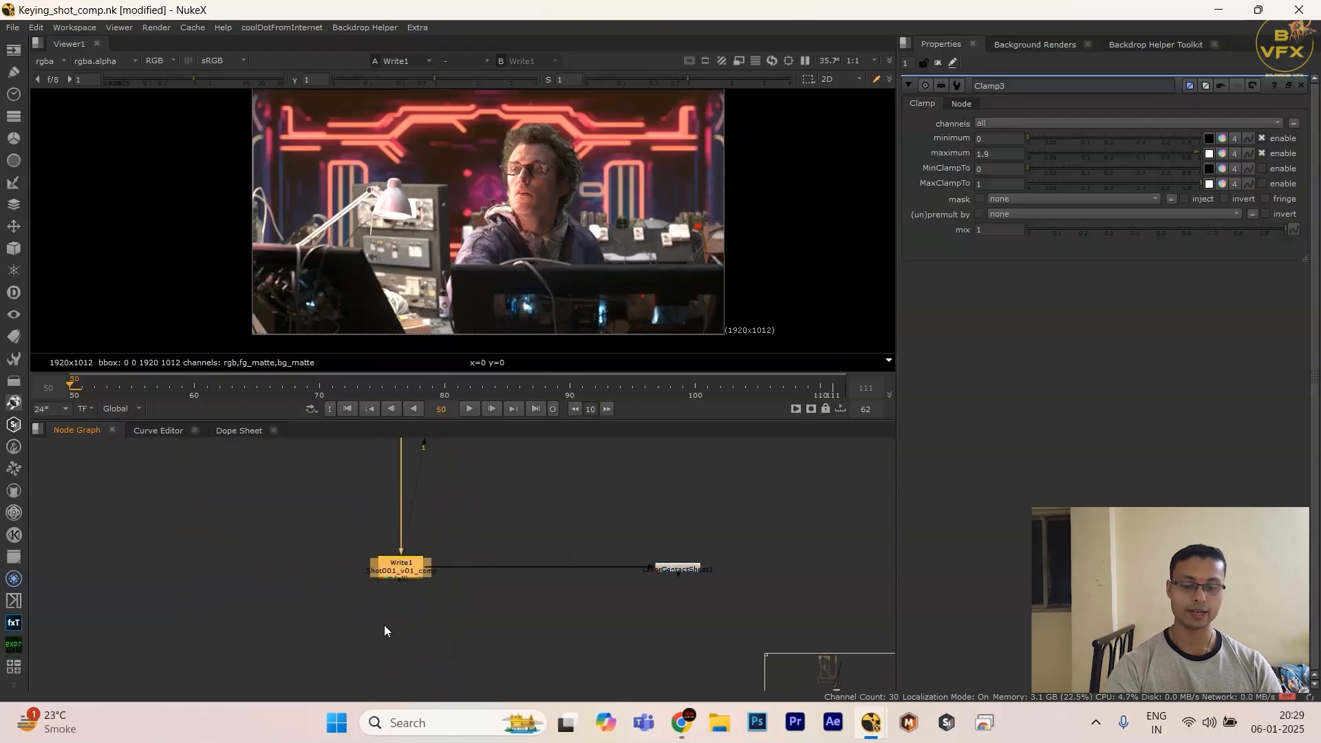
key("g")
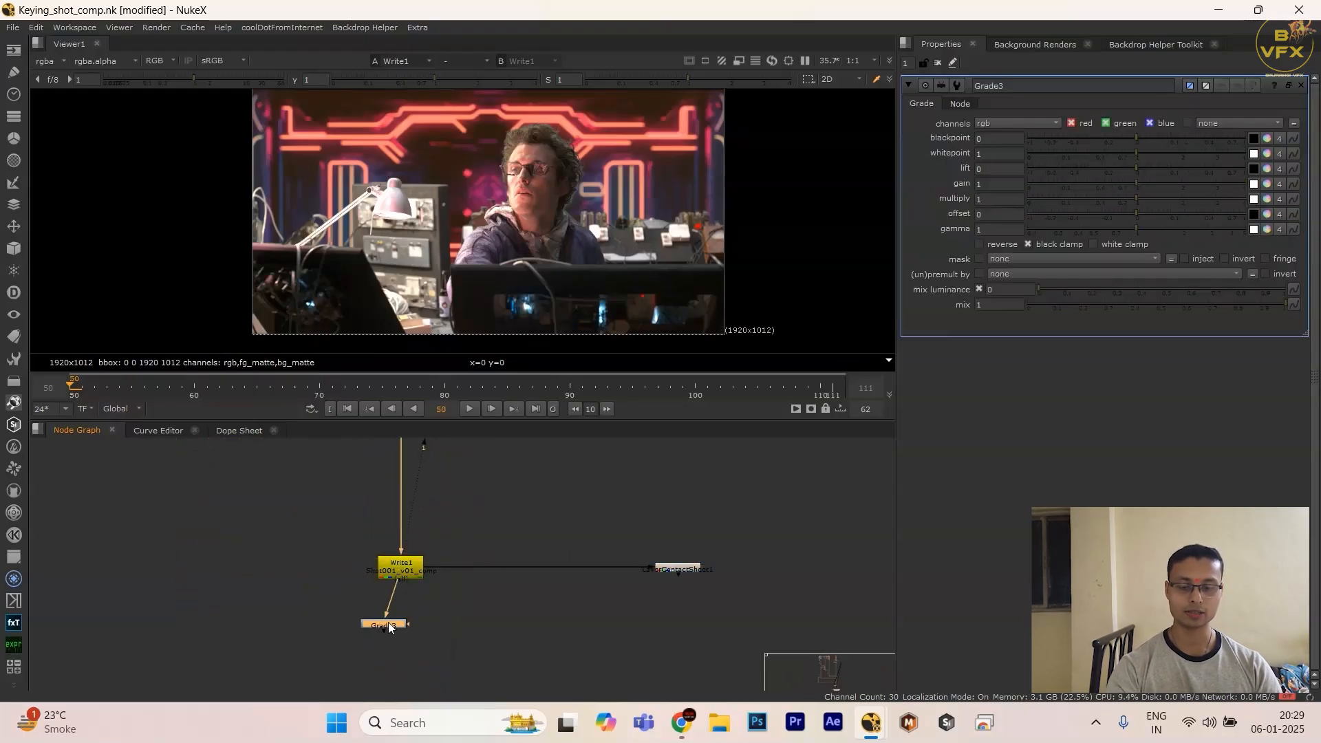
key("1")
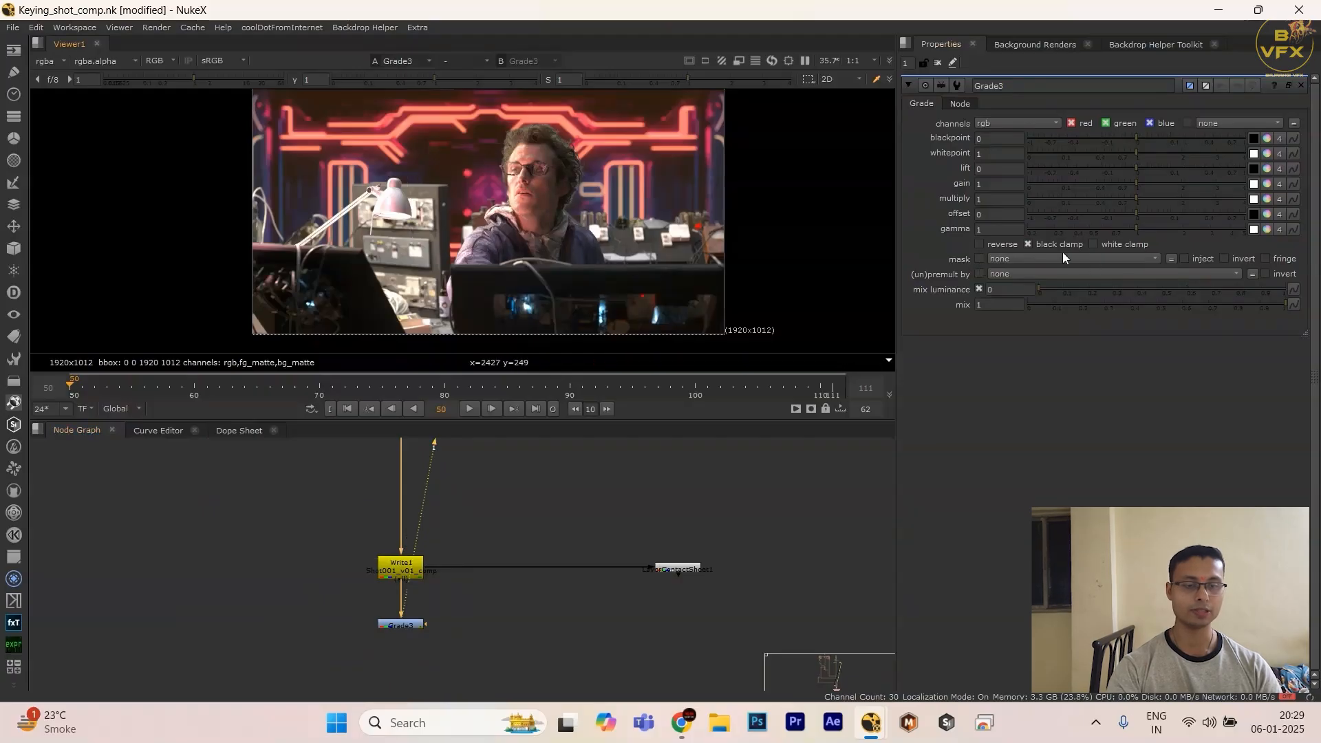
Step: Mask the Grade node with fg_matte.red and tint it red by setting the green and blue gain to 0
left_click(1015, 259)
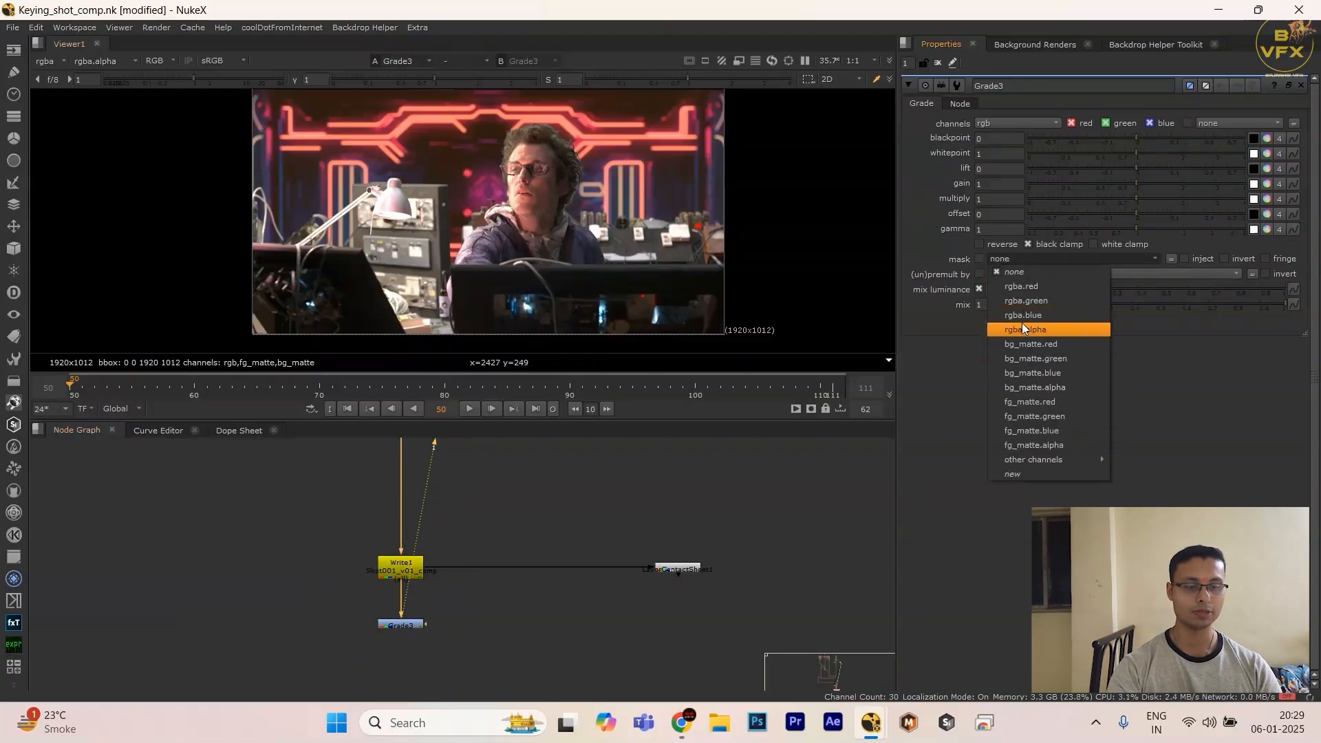
left_click(1024, 403)
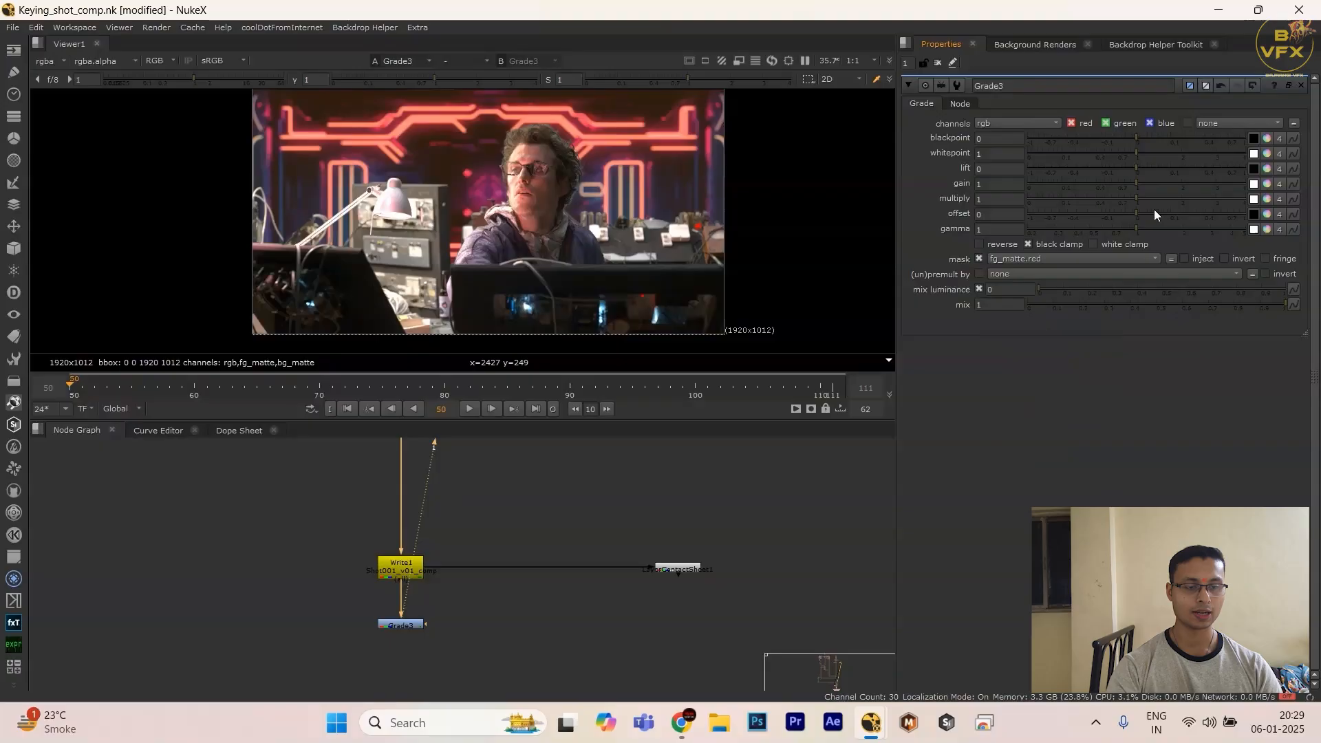
left_click(1267, 184)
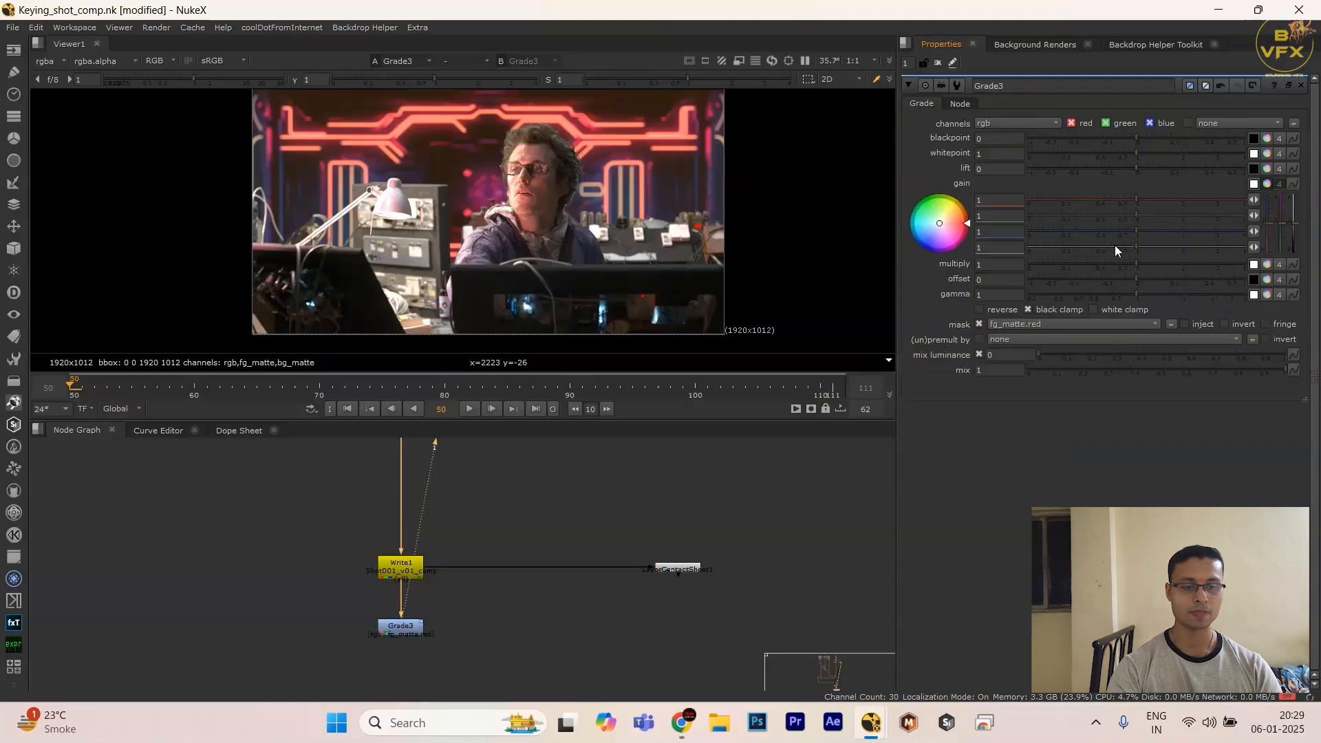
left_click_drag(1065, 217, 1026, 233)
Step: Examine the red-tinted foreground matte around the actor's face and hair edges in the enlarged viewer
key("space")
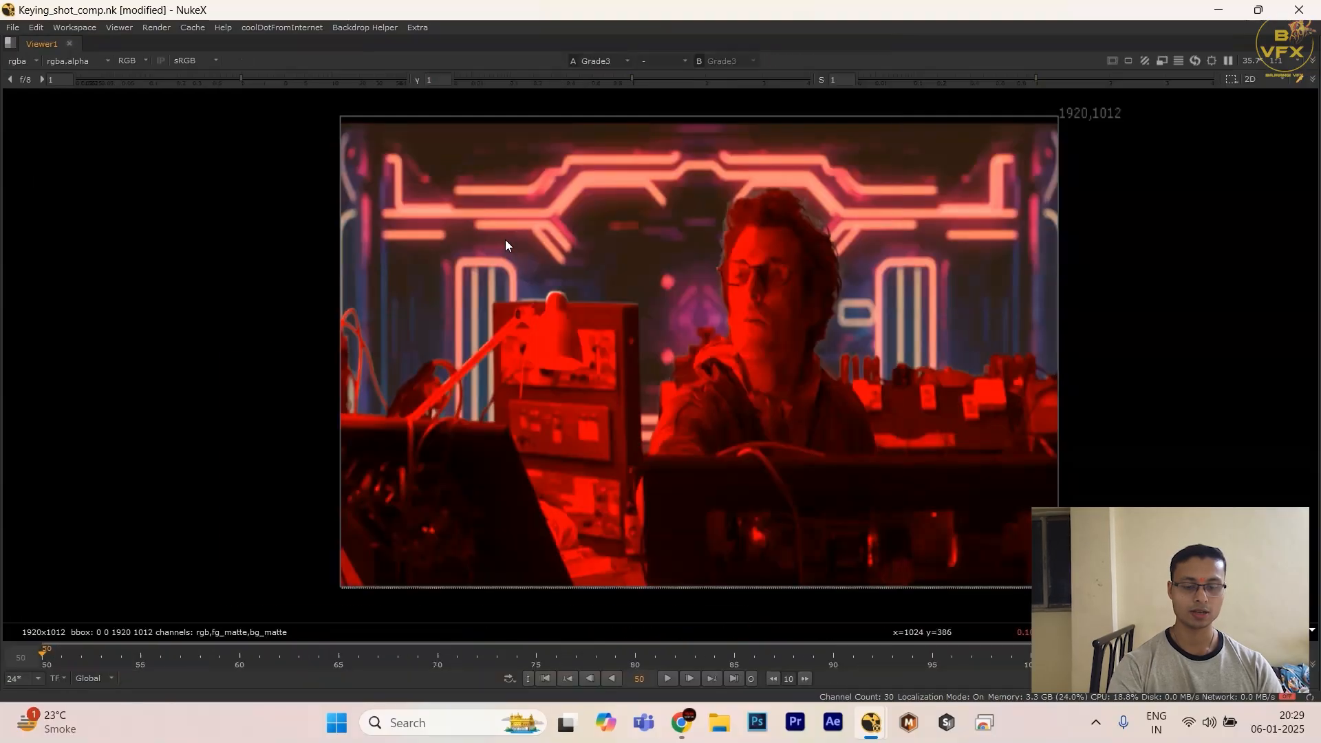
middle_click_drag(865, 343, 560, 476)
scroll(560, 477, "up", 5)
middle_click_drag(413, 537, 662, 254)
middle_click_drag(554, 103, 526, 358)
left_click_drag(426, 199, 762, 311)
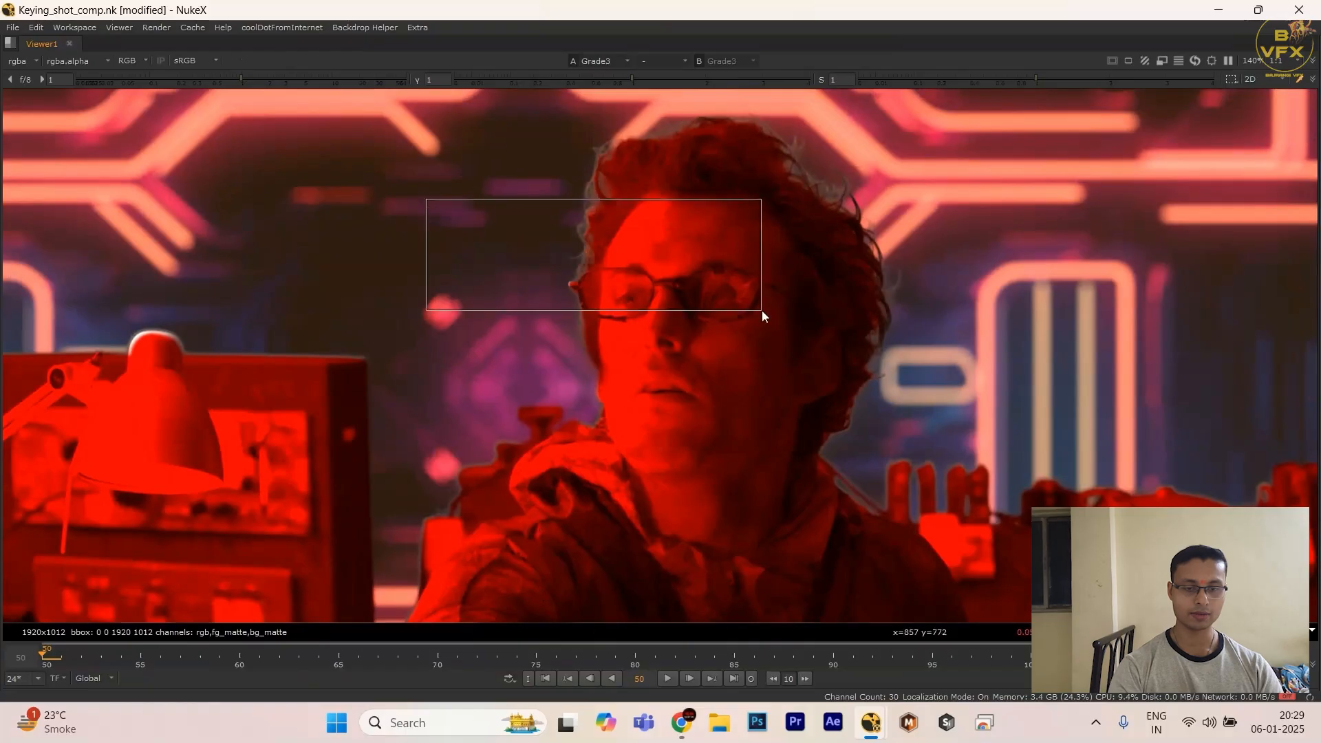
scroll(762, 311, "down", 1)
middle_click_drag(761, 311, 665, 230)
middle_click_drag(680, 150, 653, 324)
scroll(657, 316, "up", 9)
left_click_drag(664, 266, 799, 344)
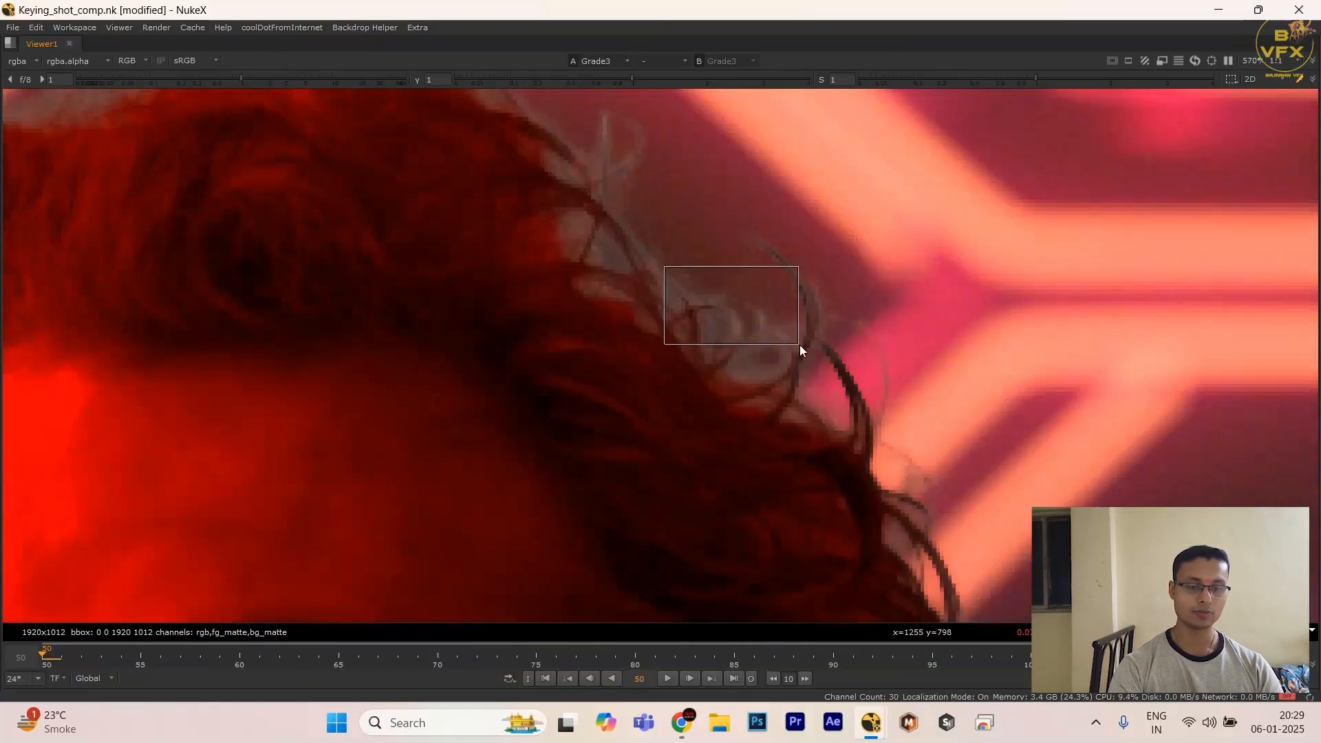
scroll(799, 344, "down", 10)
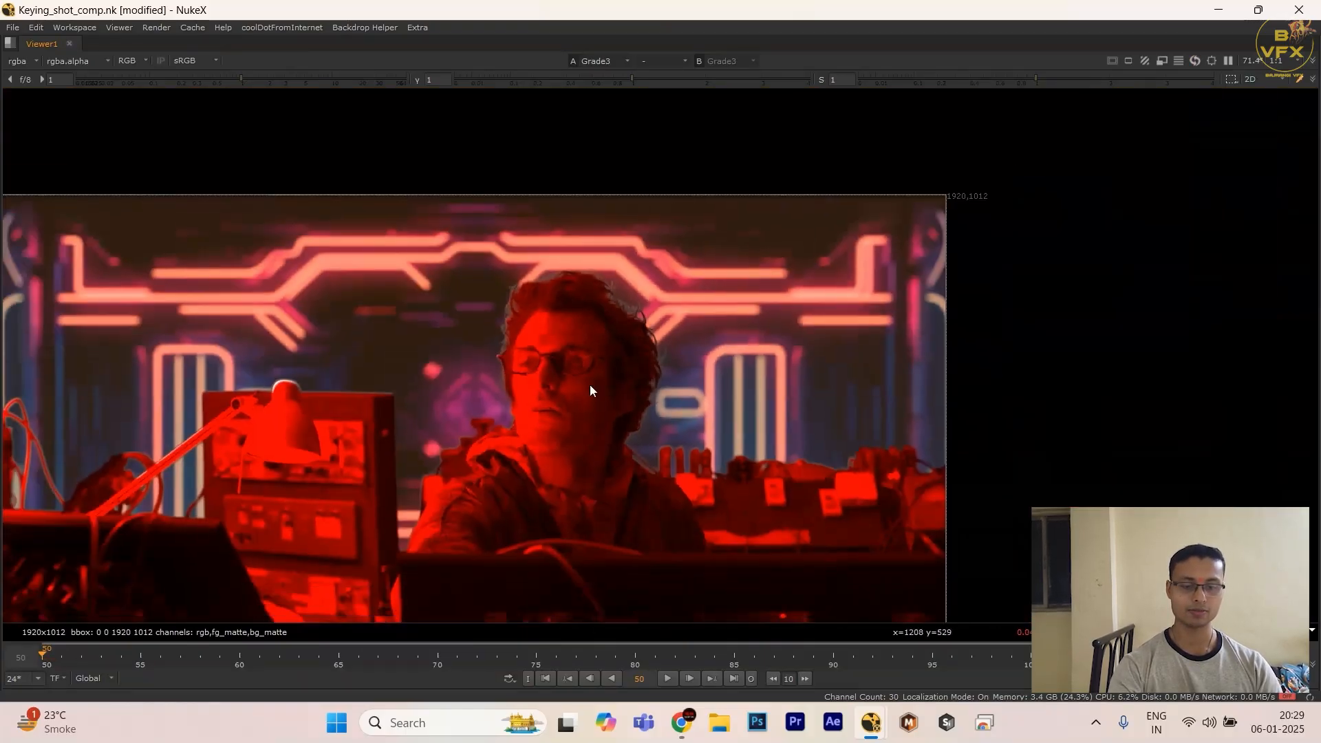
Step: Examine the tinted foreground matte around the desk lamp and equipment, including the lamp's upper edge, and across the full frame
middle_click_drag(589, 386, 573, 289)
middle_click_drag(333, 423, 584, 398)
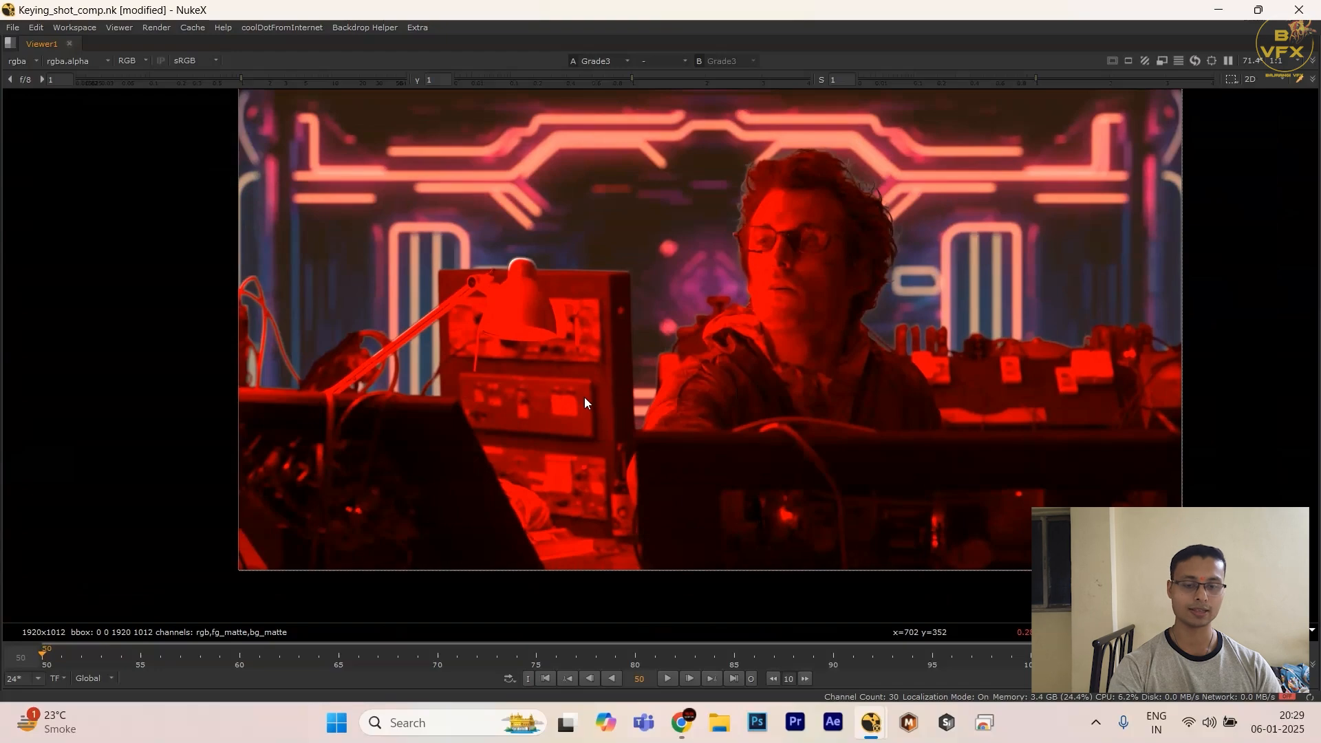
scroll(514, 290, "up", 8)
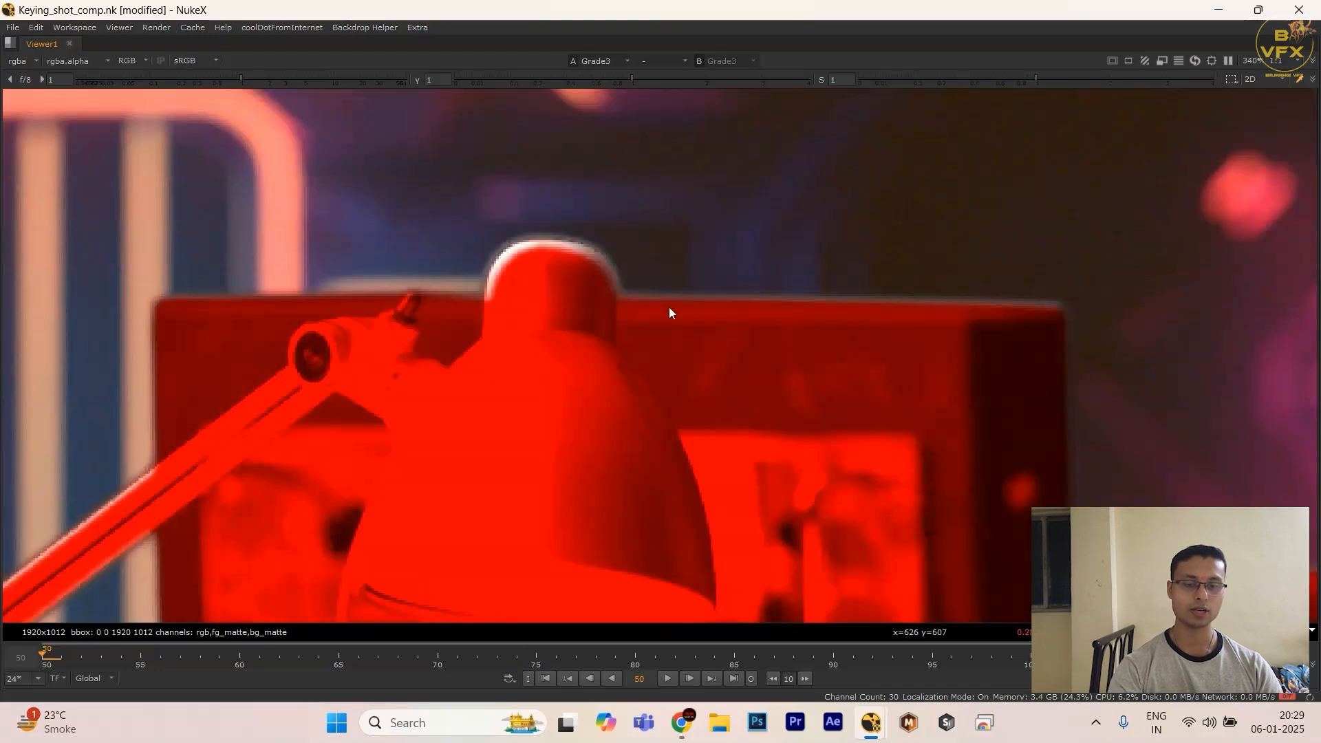
scroll(472, 308, "down", 3)
scroll(607, 302, "up", 2)
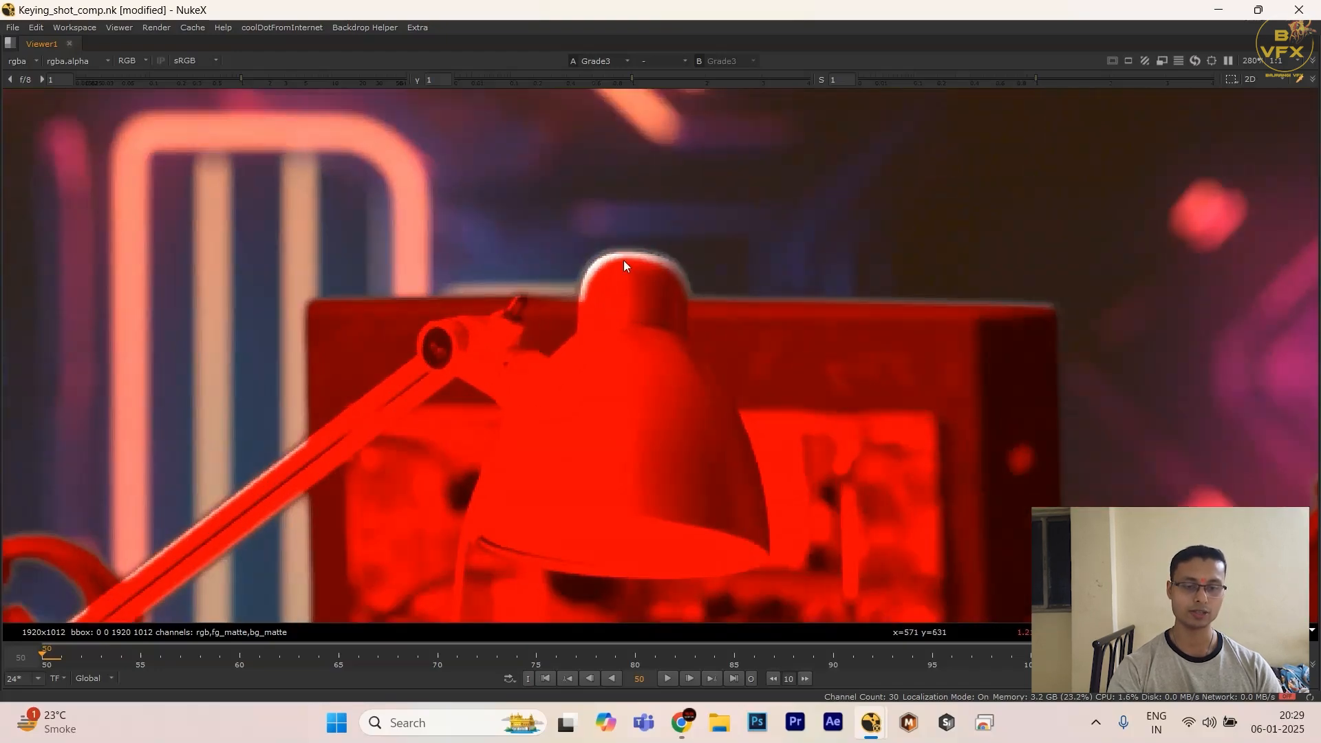
key("space")
scroll(461, 315, "down", 4)
key("space")
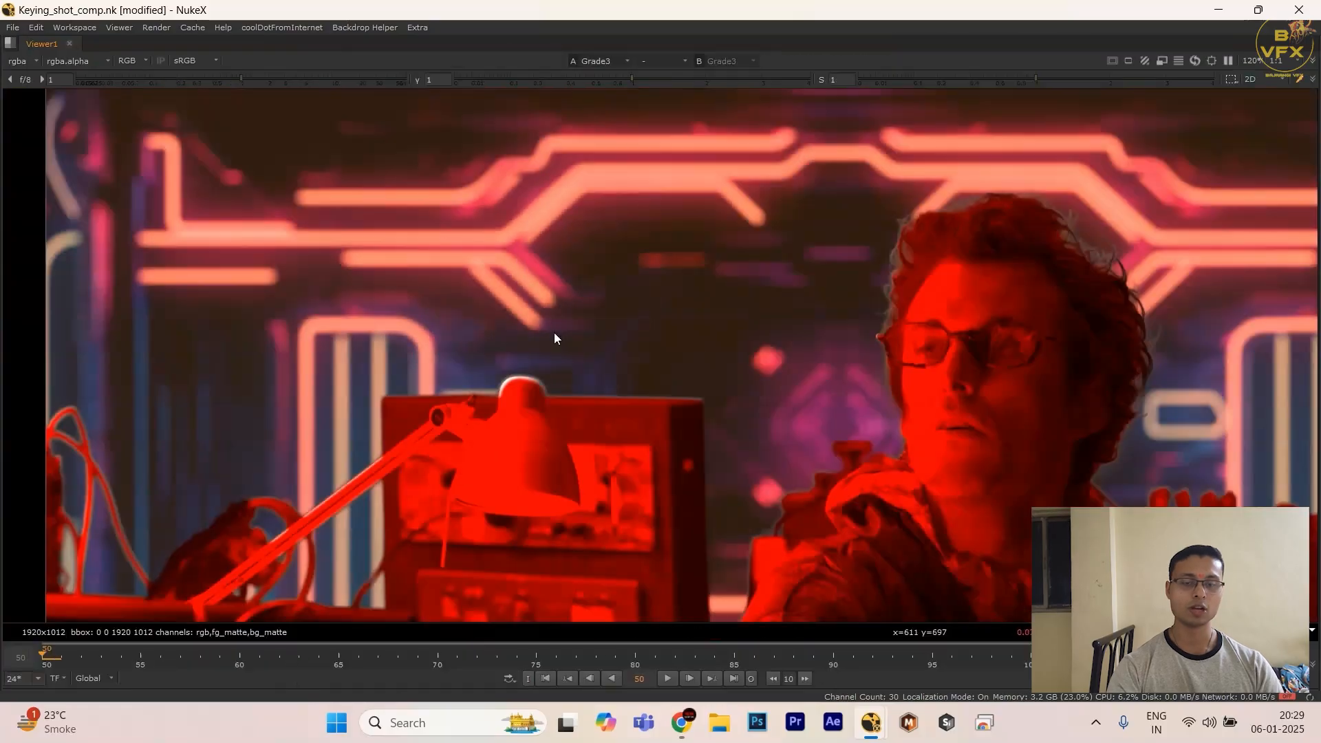
scroll(555, 334, "down", 4)
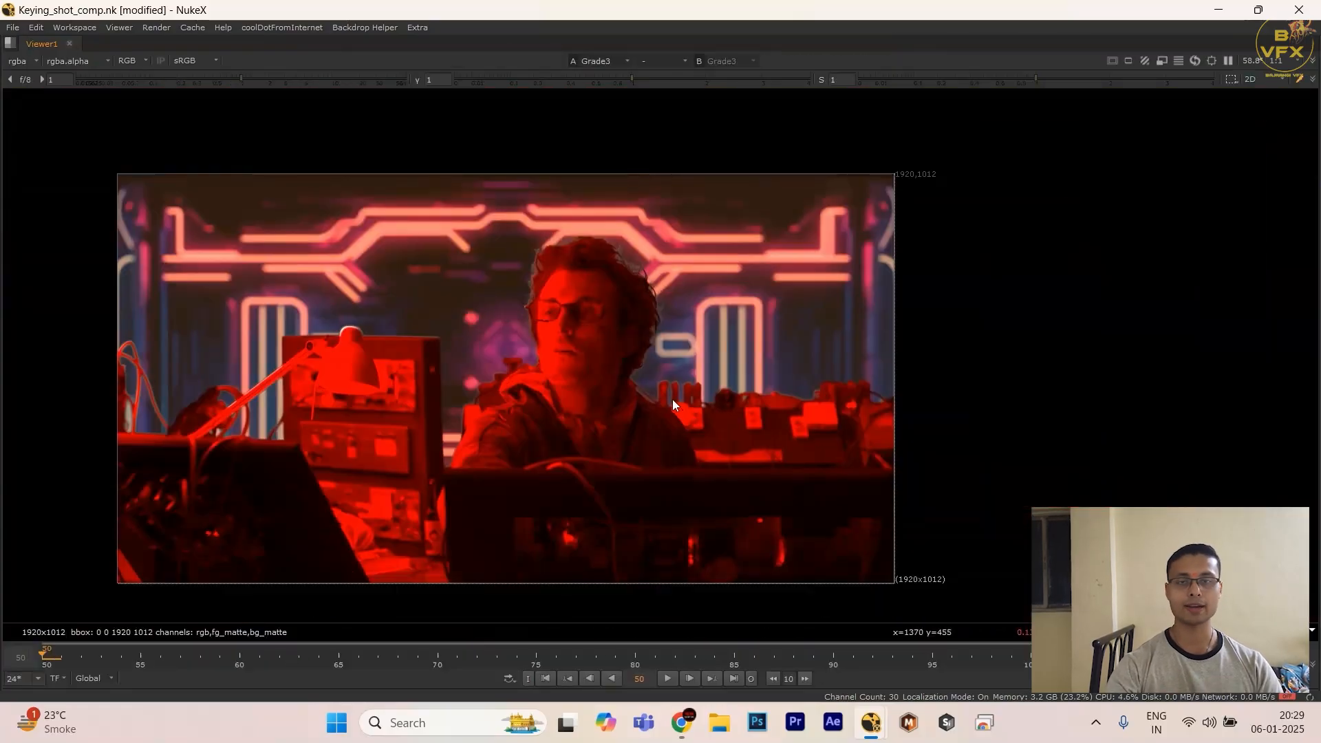
Step: Change the Grade node's mask to bg_matte.green and inspect the tinted background in the enlarged viewer
key("space")
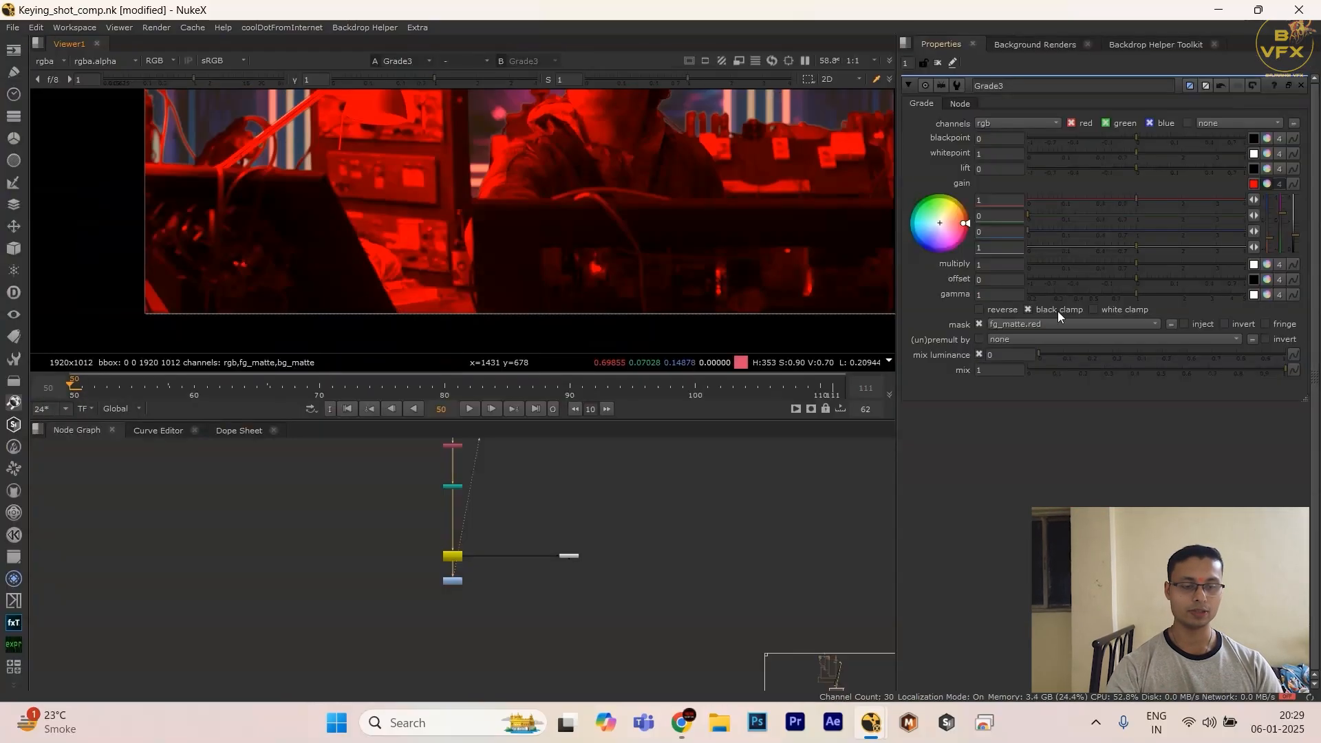
left_click(1034, 325)
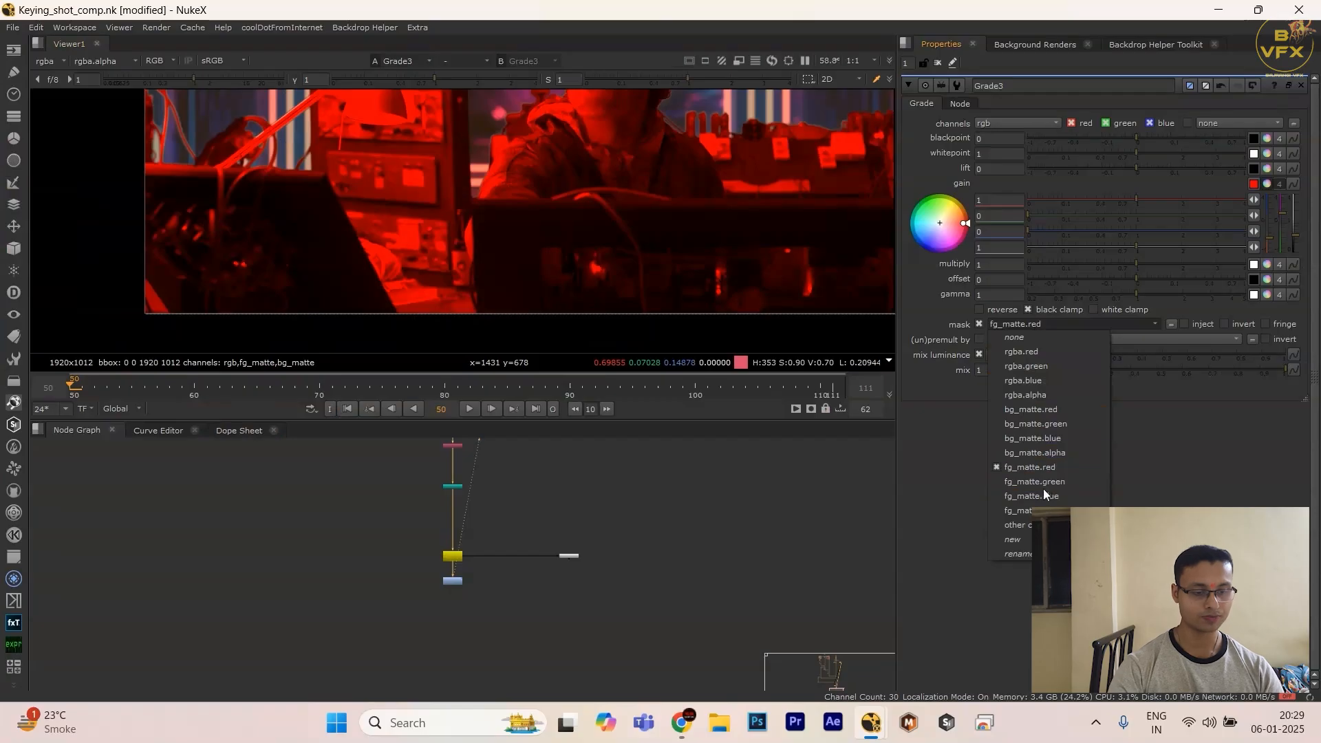
left_click(1020, 424)
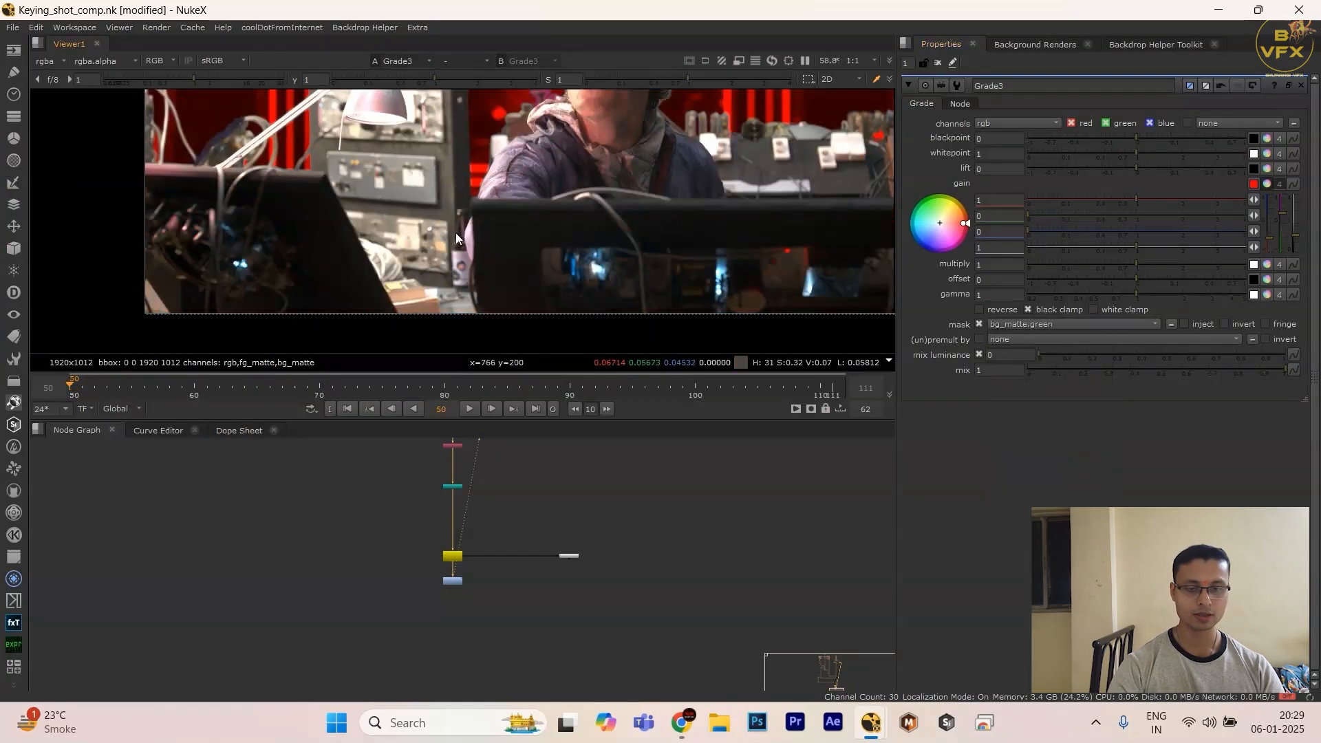
key("space")
left_click_drag(398, 177, 736, 341)
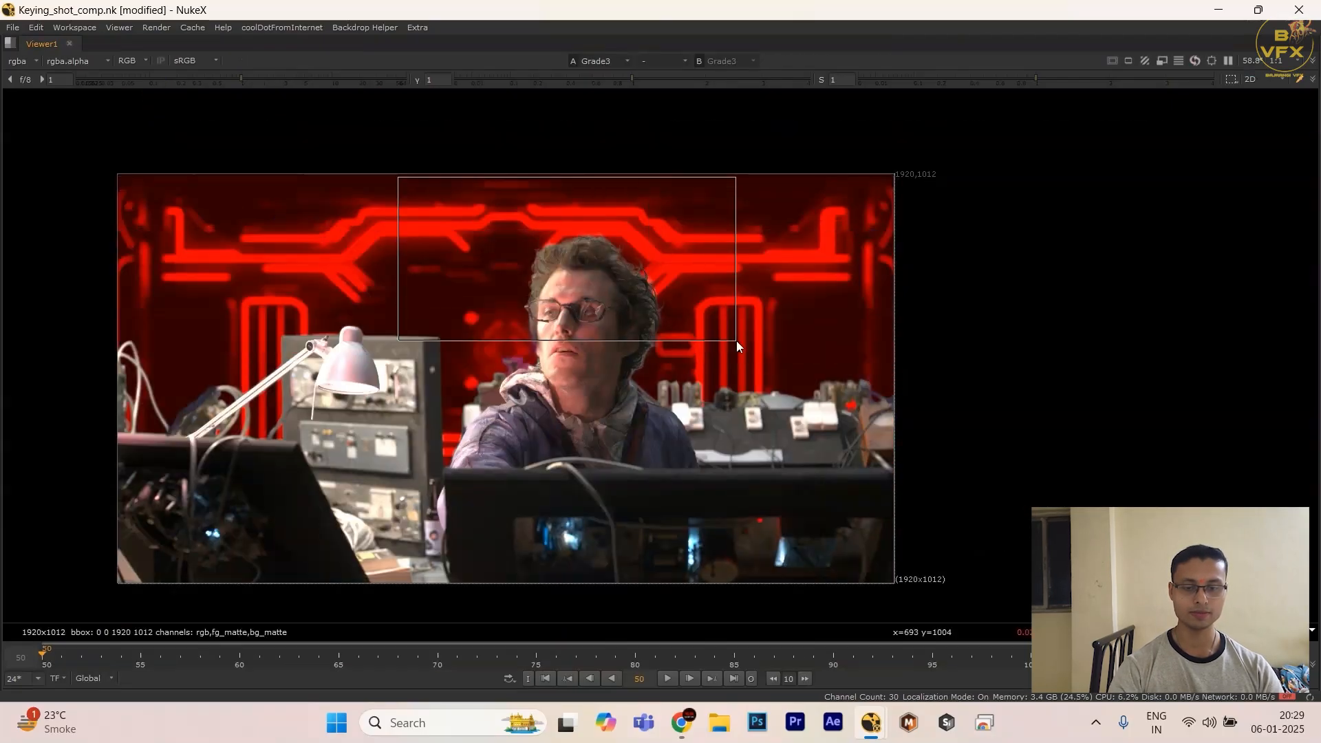
Step: Restore the full workspace layout and delete the test Grade node below Write1
key("space")
left_click(454, 581)
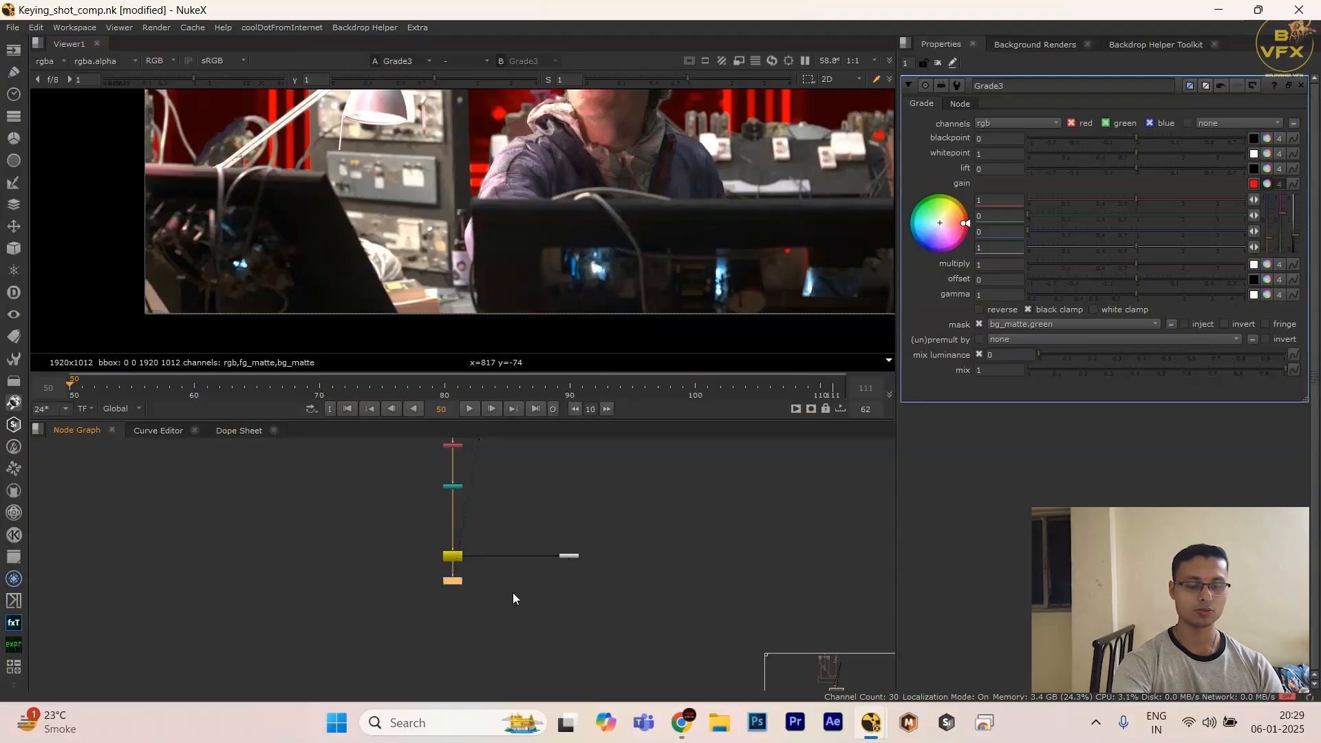
key("Delete")
Step: Display the LayerContactSheet node beside Write1 and fit its whole output in the enlarged viewer
scroll(525, 580, "down", 4)
key("2")
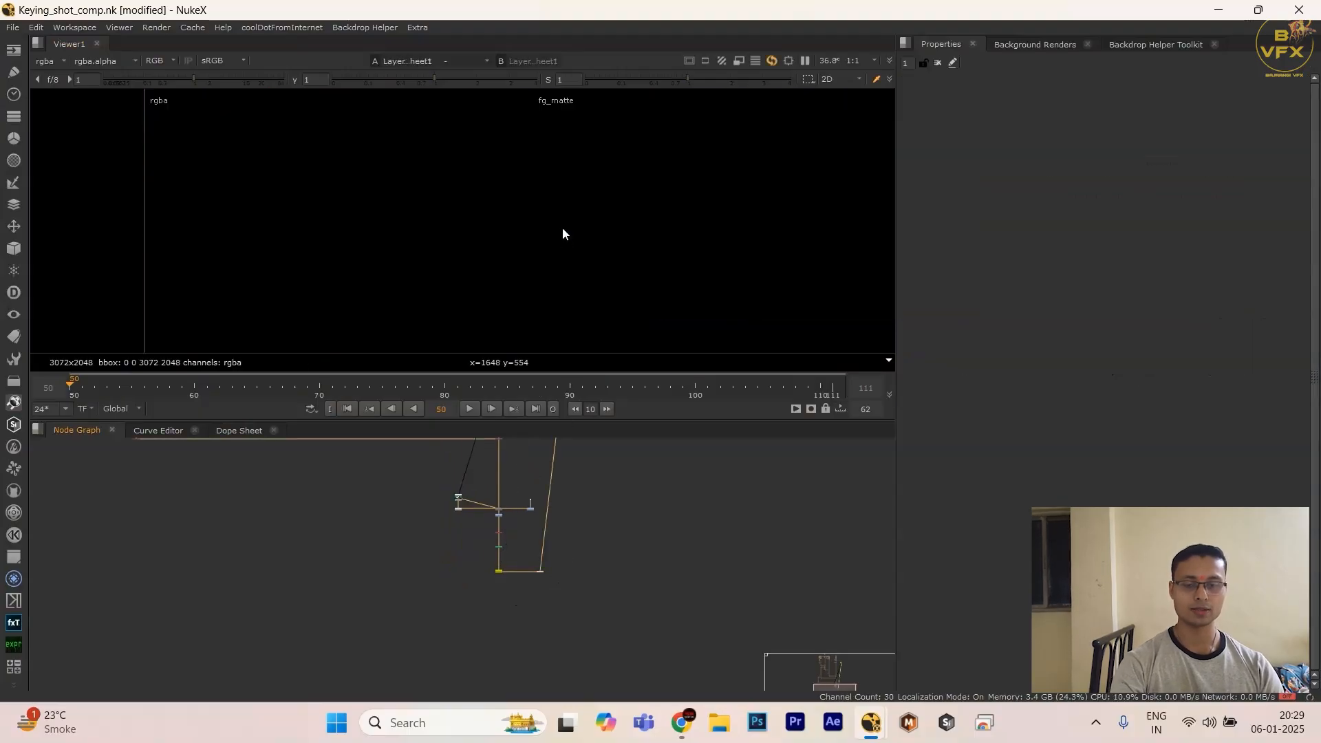
key("space")
key("f")
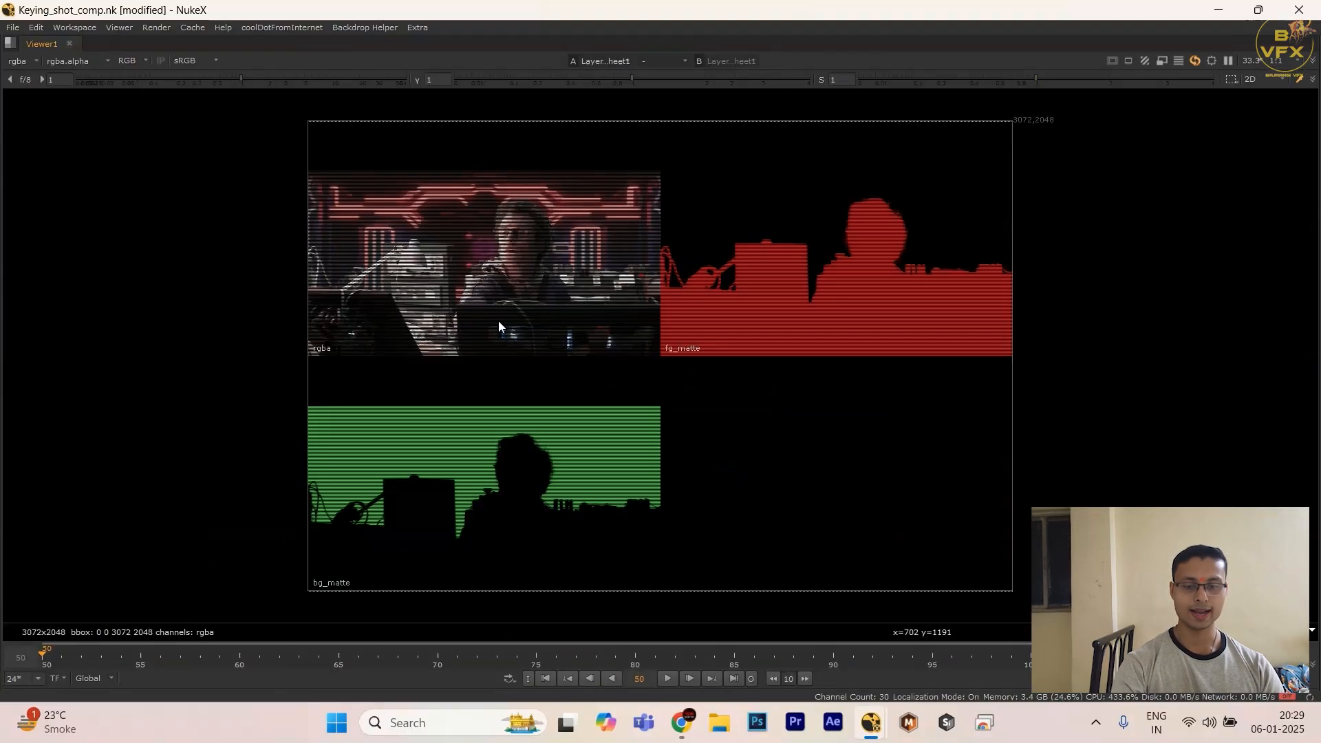